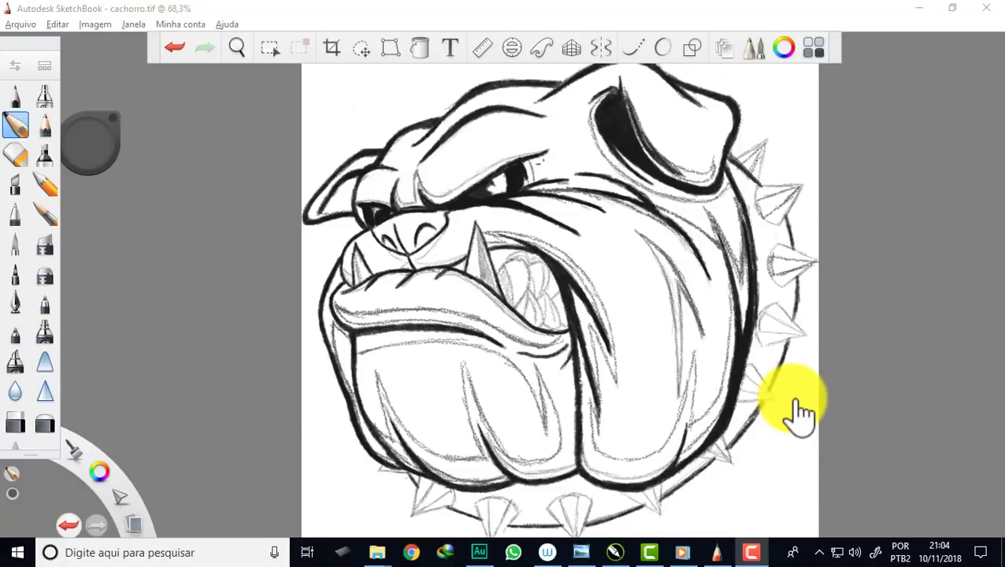
# Create a new blank A4 document (210 × 297 mm) with CMYK as primary colour mode
pyautogui.scroll(-1, 552, 278)
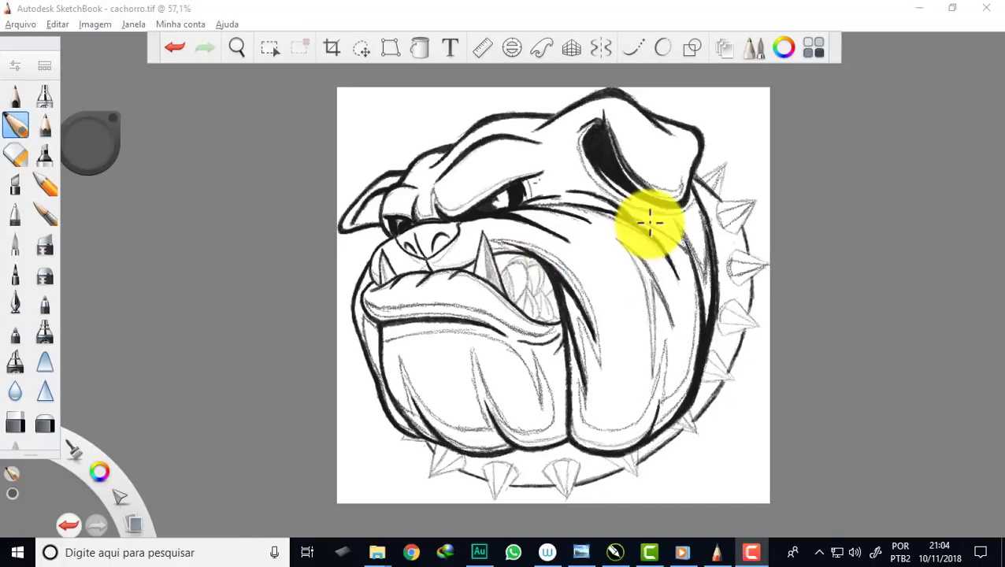
pyautogui.scroll(1, 701, 128)
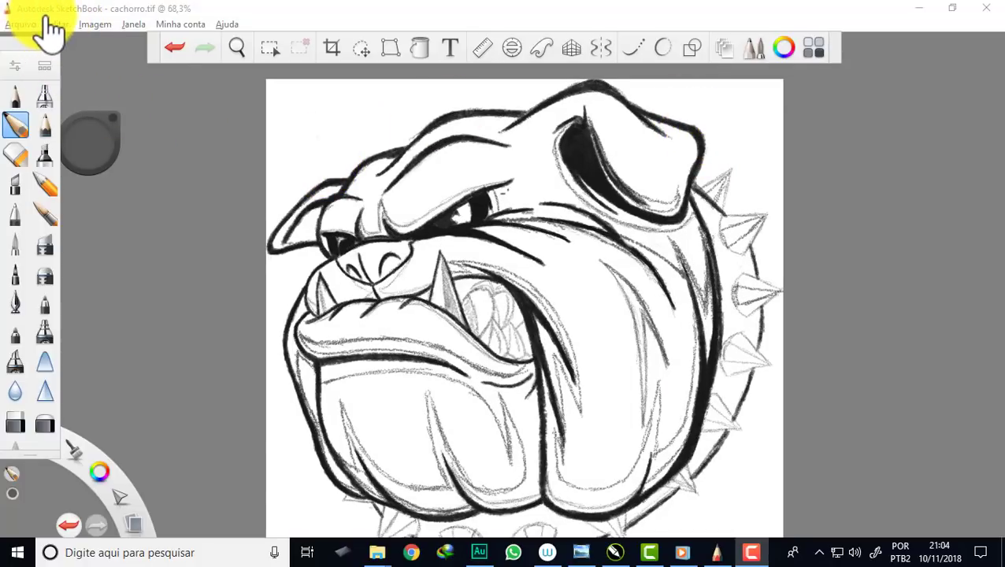
pyautogui.scroll(-1, 443, 232)
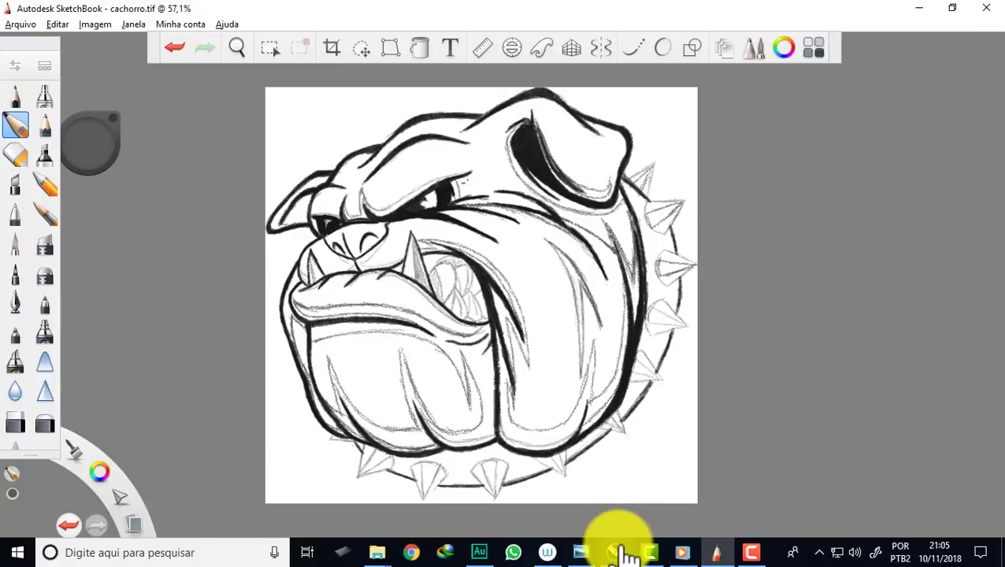
pyautogui.click(615, 552)
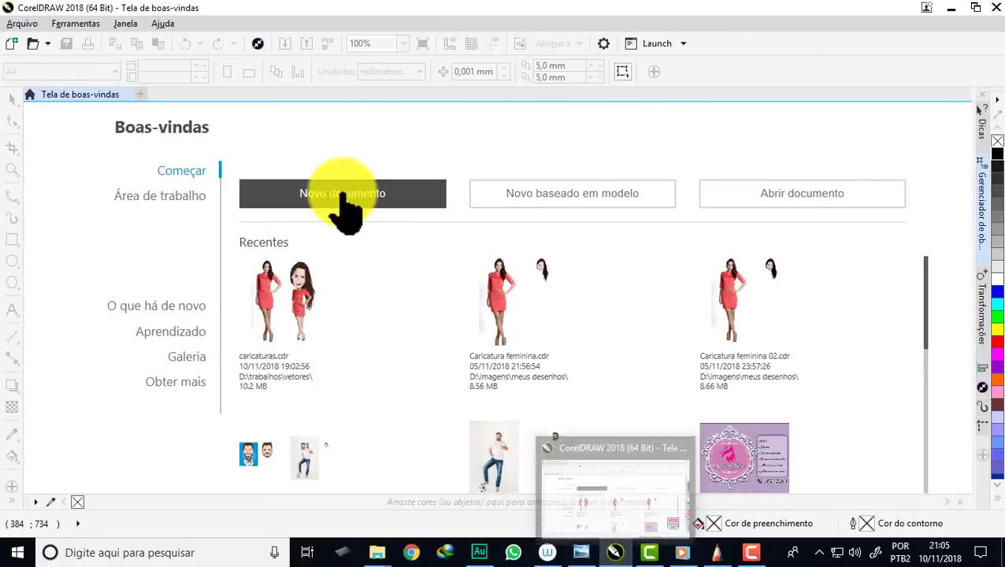
pyautogui.click(344, 197)
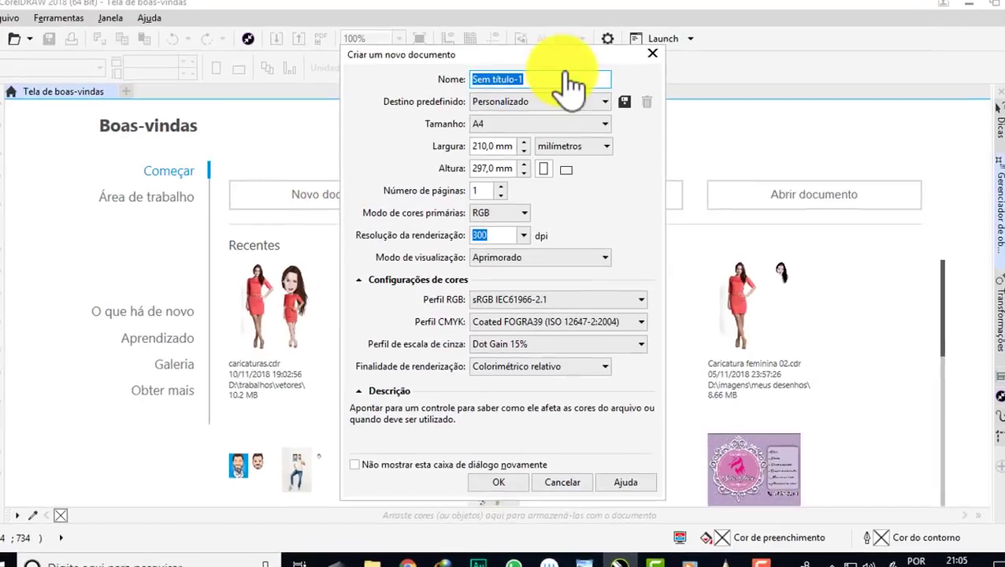
pyautogui.click(564, 83)
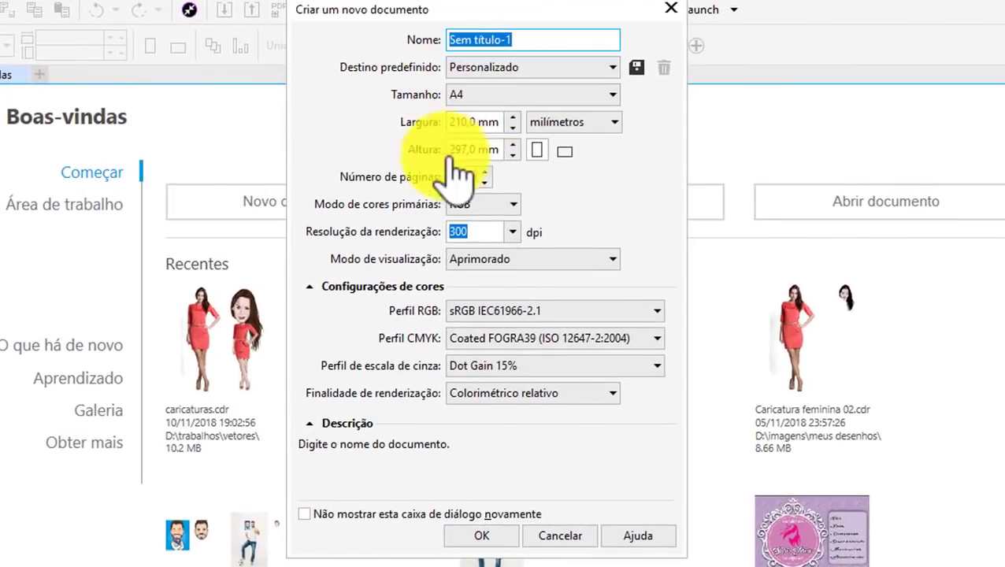
pyautogui.click(514, 205)
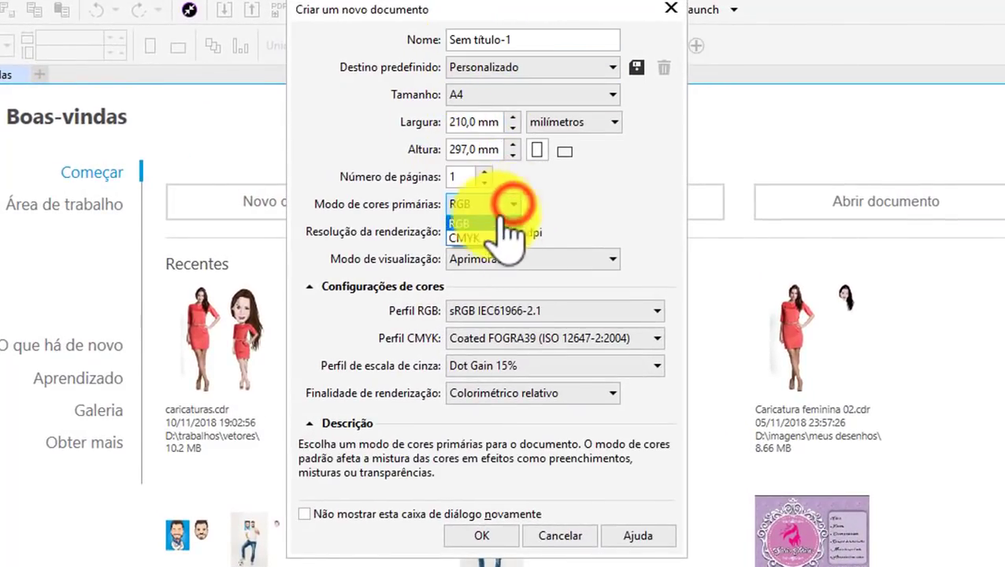
pyautogui.click(471, 230)
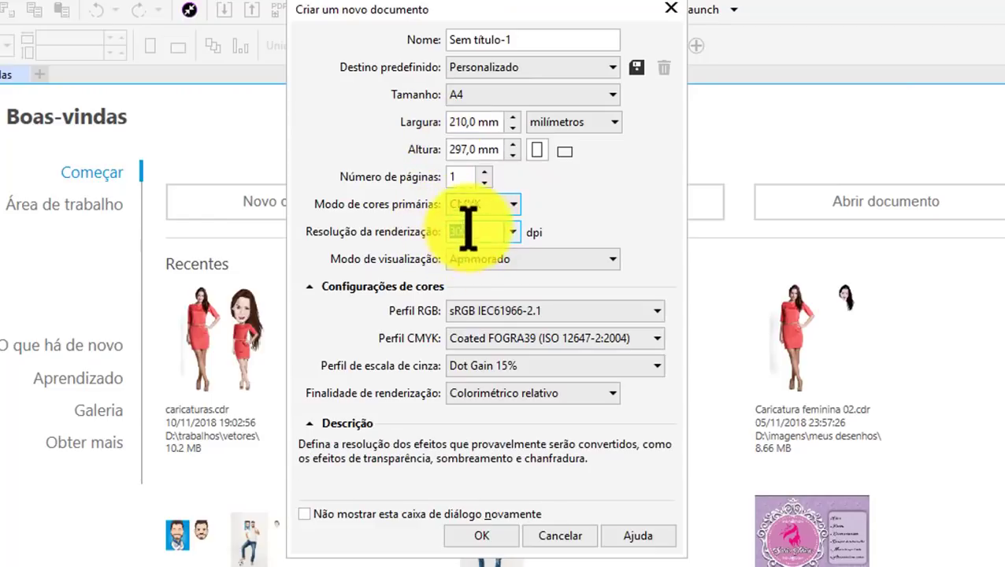
pyautogui.moveTo(516, 14)
pyautogui.mouseDown()
pyautogui.moveTo(529, 4)
pyautogui.moveTo(512, 1)
pyautogui.mouseUp()
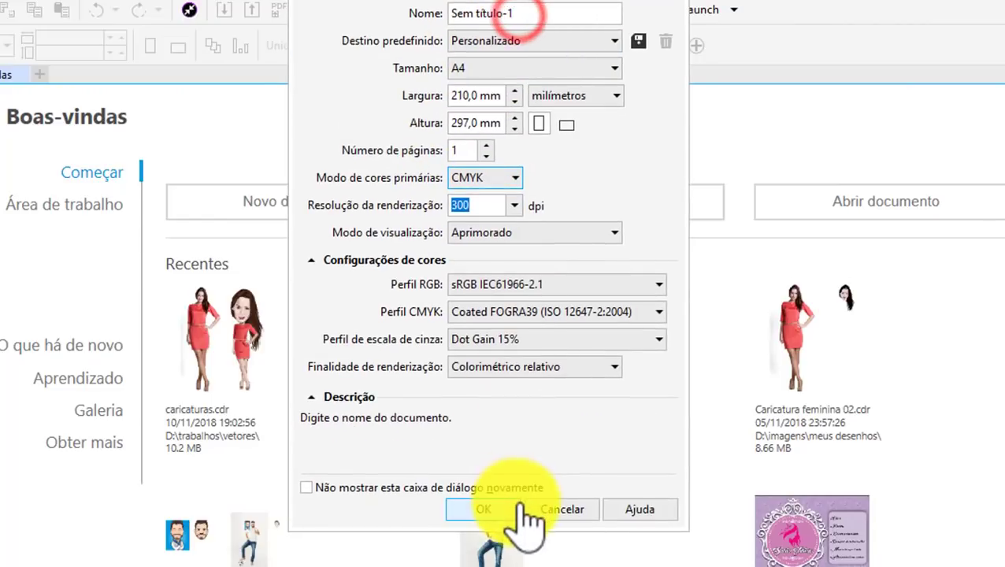
pyautogui.click(507, 505)
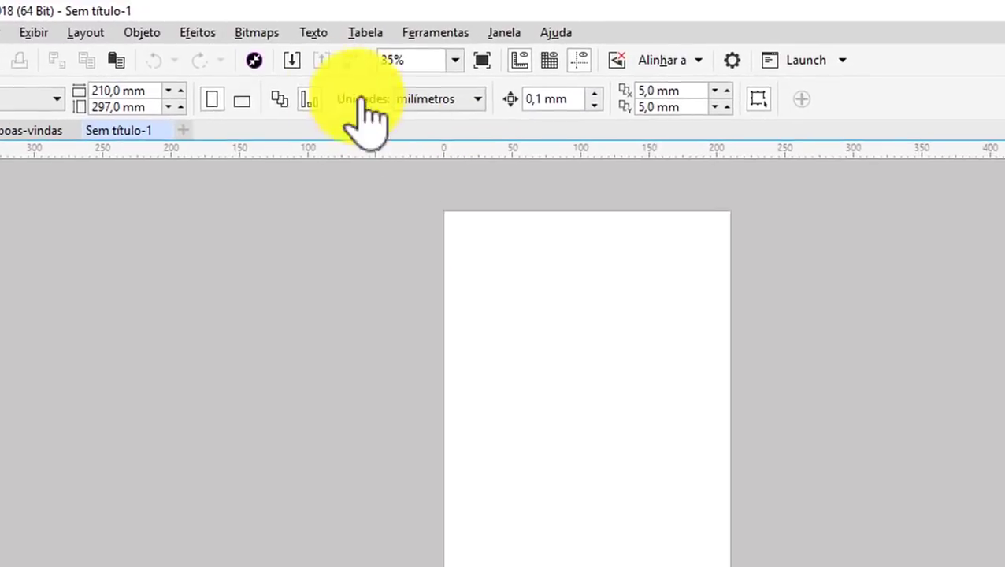
# Import cachorro.tif from meus desenhos, placing it at about 196.9 × 189.7 mm on the page
pyautogui.click(291, 59)
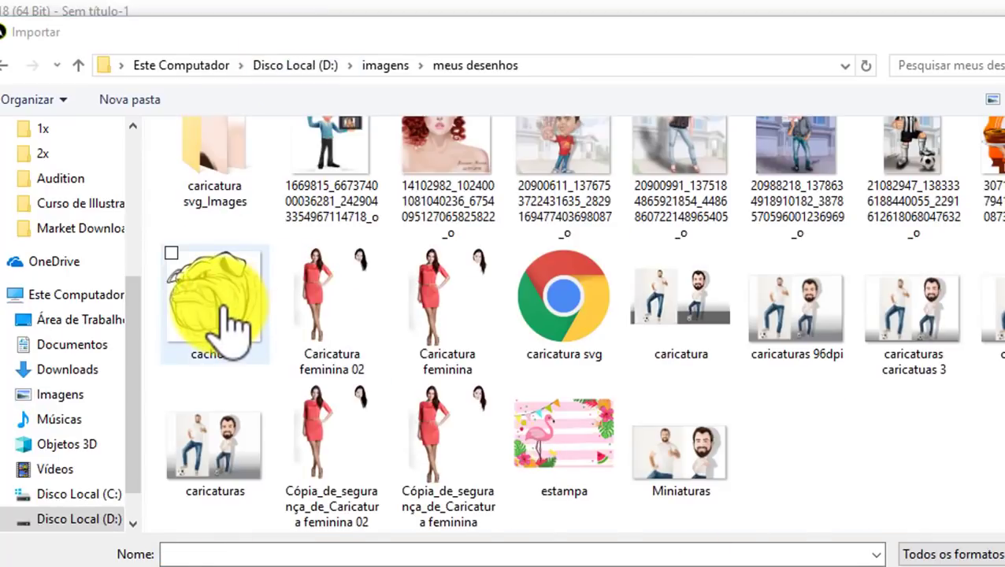
pyautogui.click(206, 273)
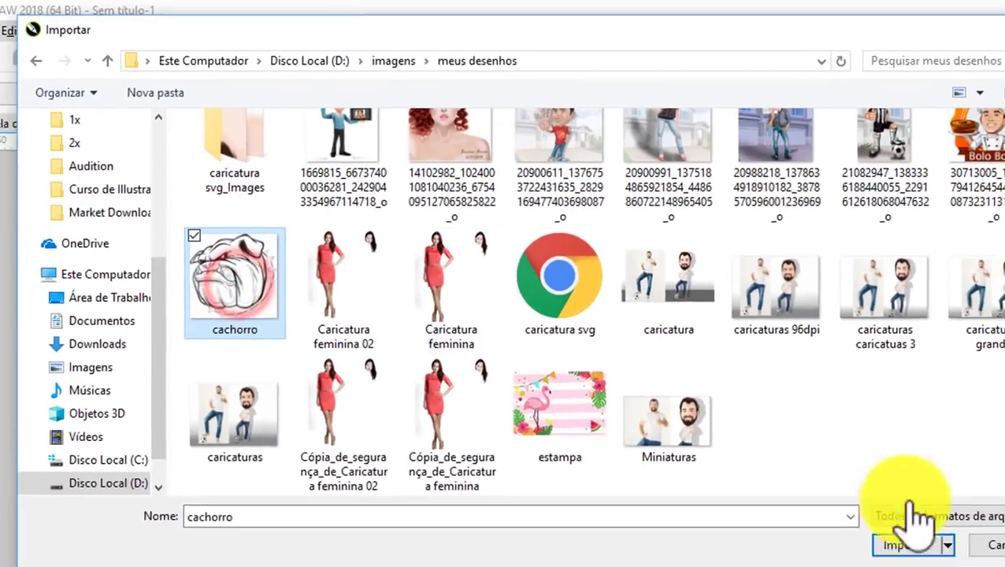
pyautogui.click(906, 543)
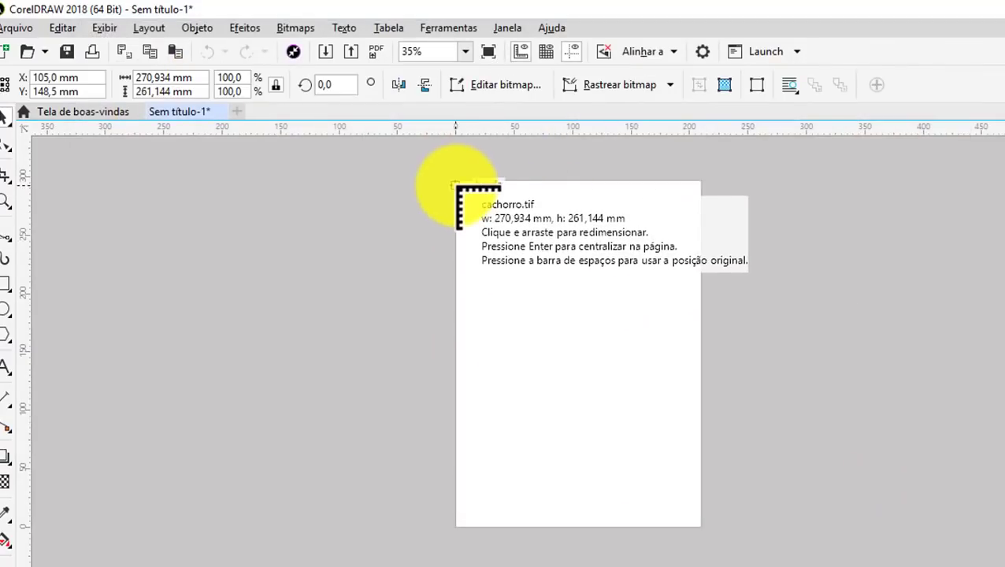
pyautogui.moveTo(465, 218)
pyautogui.mouseDown()
pyautogui.moveTo(590, 389)
pyautogui.moveTo(734, 543)
pyautogui.mouseUp()
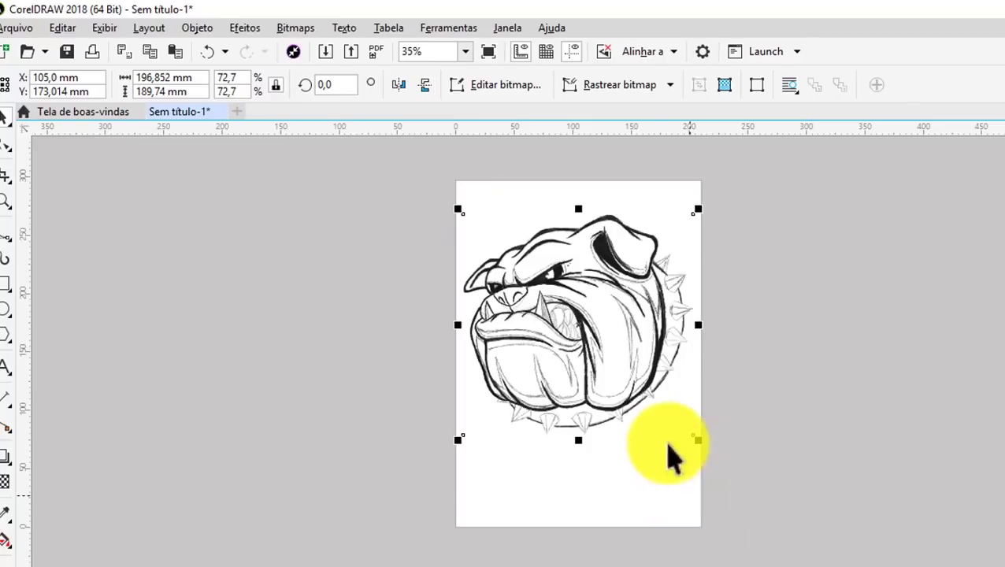
pyautogui.scroll(2, 496, 221)
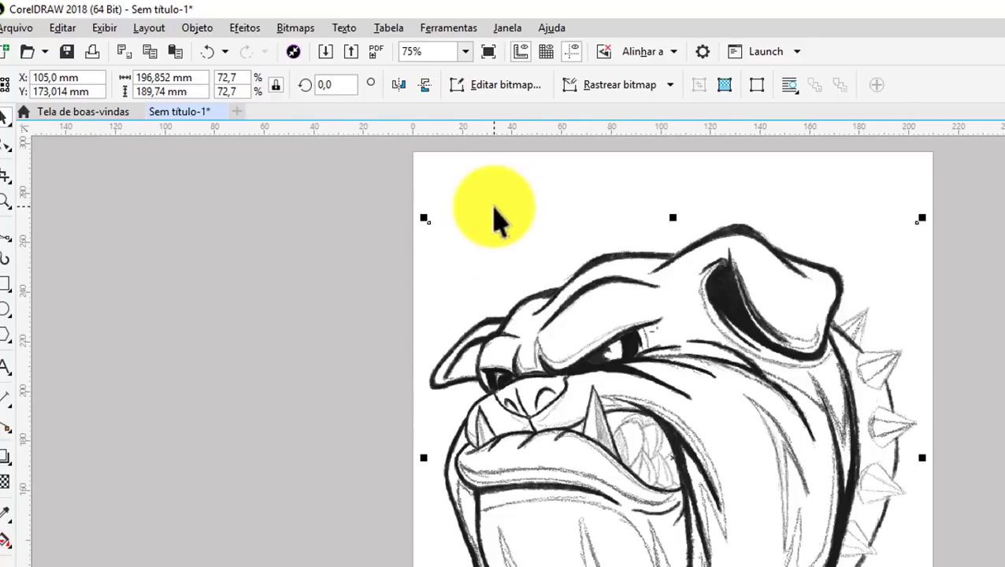
pyautogui.scroll(-2, 477, 218)
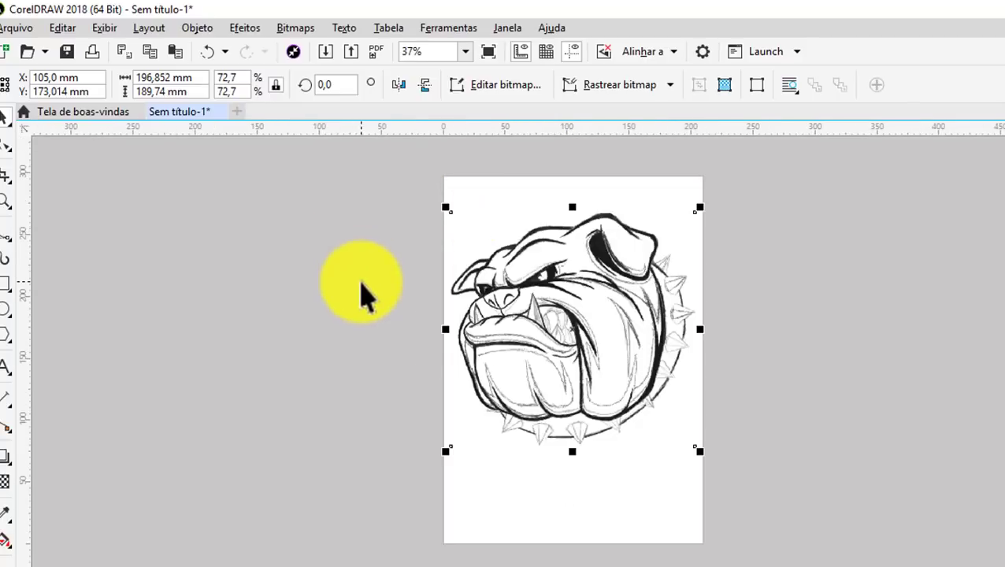
pyautogui.click(364, 296)
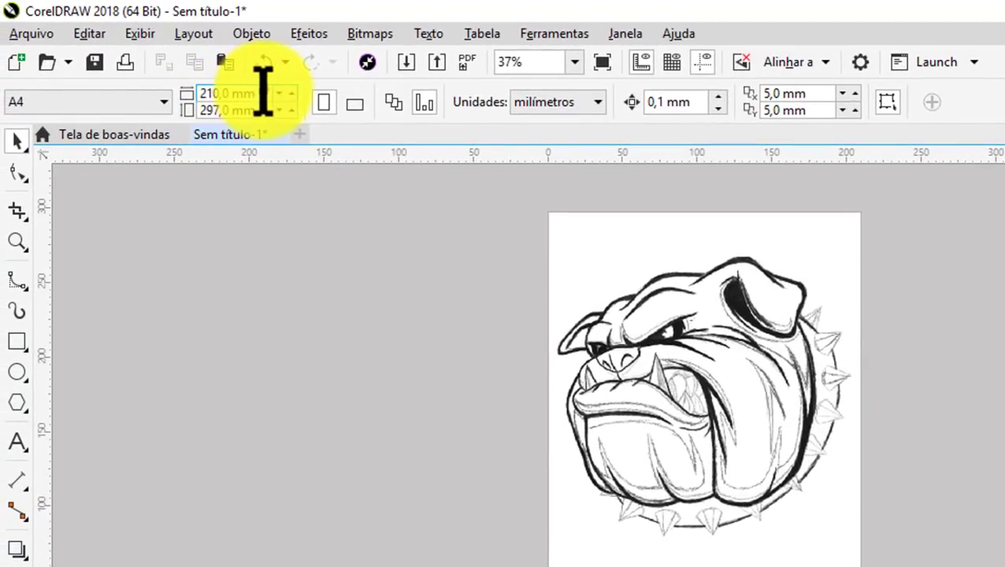
# Copy the 210,0 mm page width into the nudge distance field
pyautogui.moveTo(262, 93); pyautogui.dragTo(193, 93)
pyautogui.rightClick(219, 93)
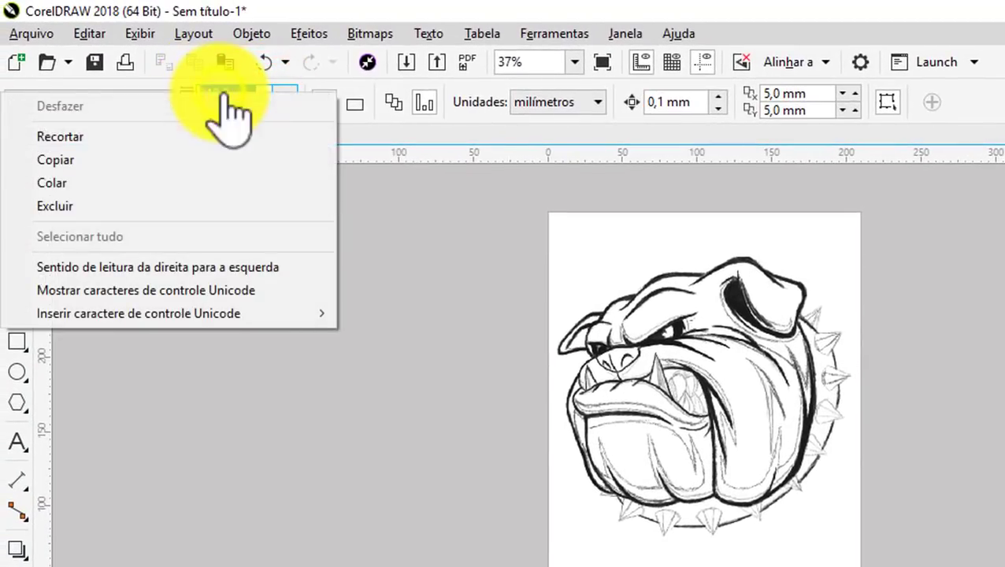
pyautogui.click(59, 157)
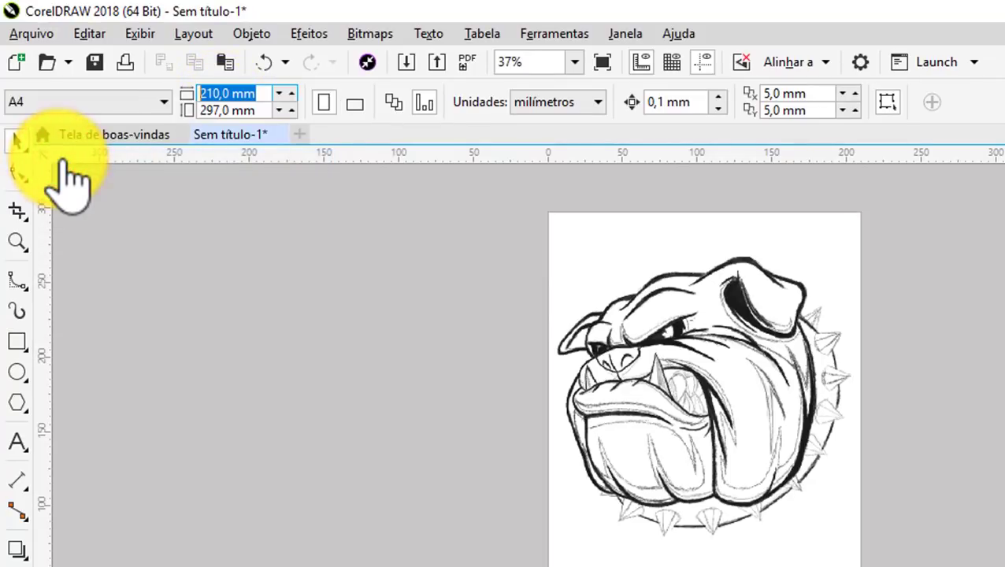
pyautogui.click(701, 105)
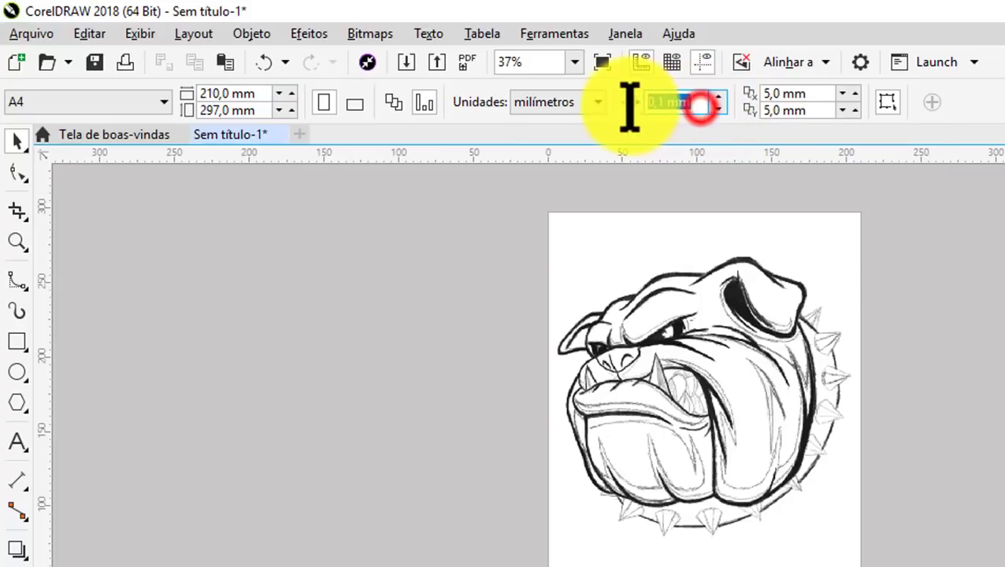
pyautogui.rightClick(650, 106)
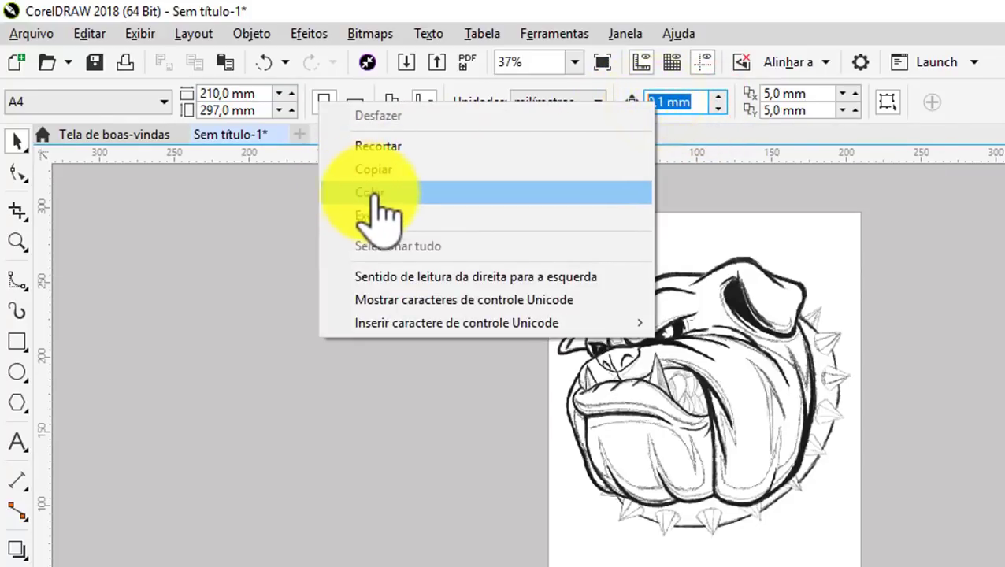
pyautogui.click(378, 193)
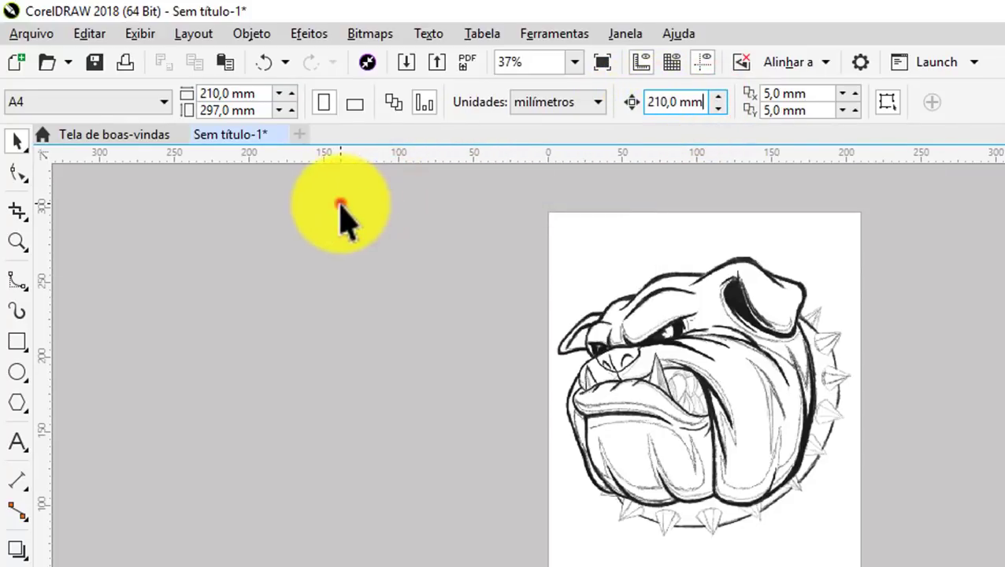
pyautogui.moveTo(268, 93); pyautogui.dragTo(193, 95)
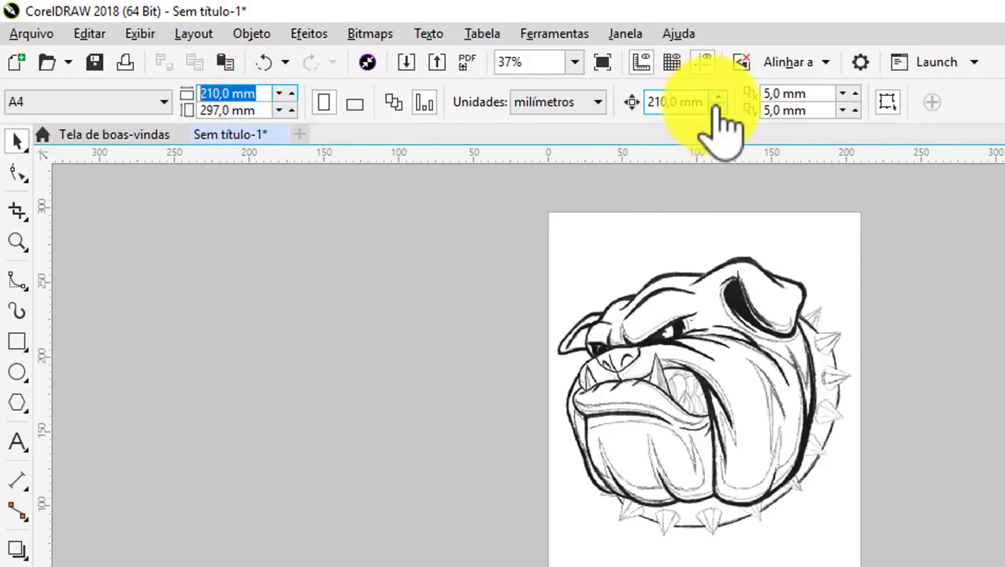
pyautogui.moveTo(704, 101); pyautogui.dragTo(644, 101)
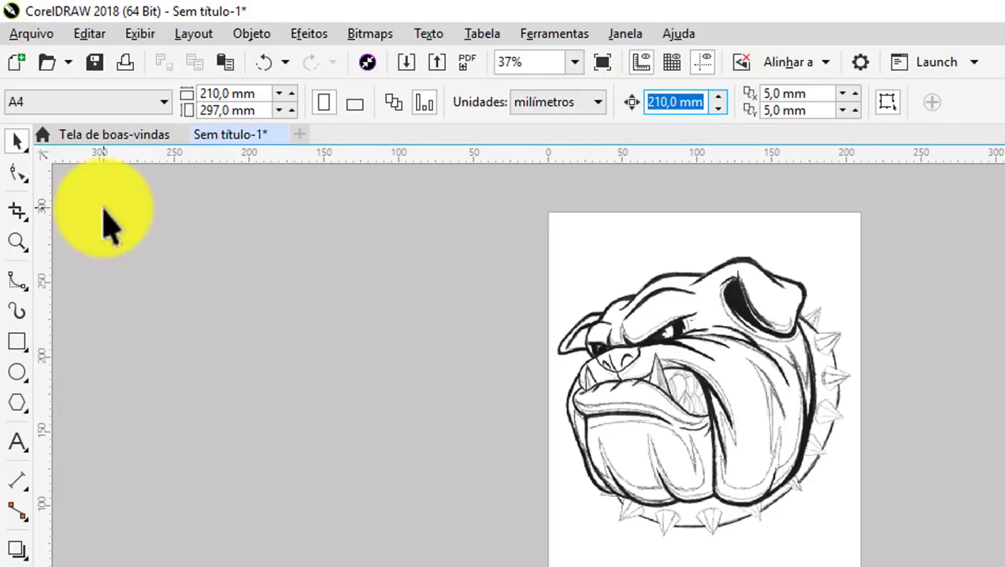
# Change the page to A3 and set the nudge distance to its 297,0 mm width
pyautogui.click(162, 103)
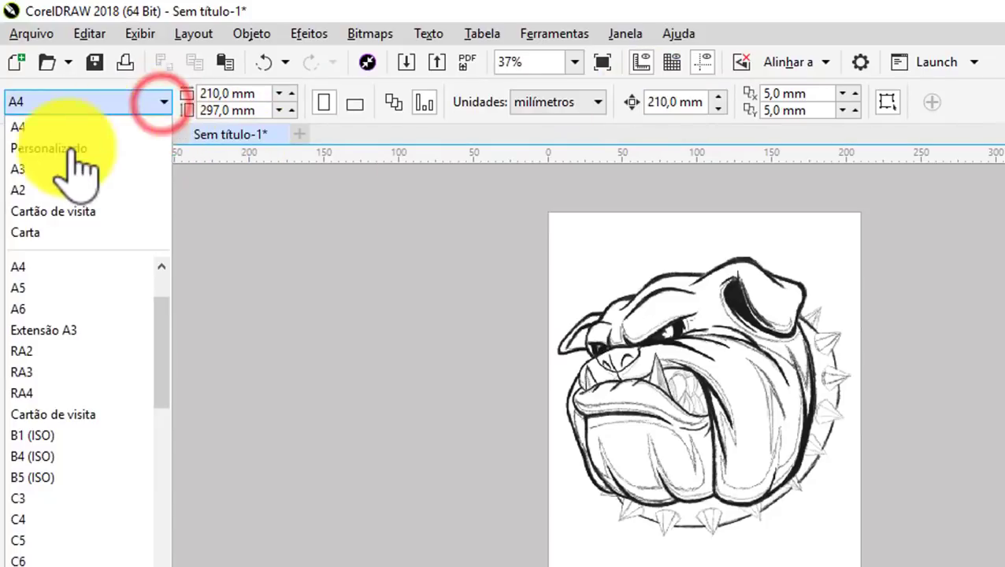
pyautogui.click(51, 166)
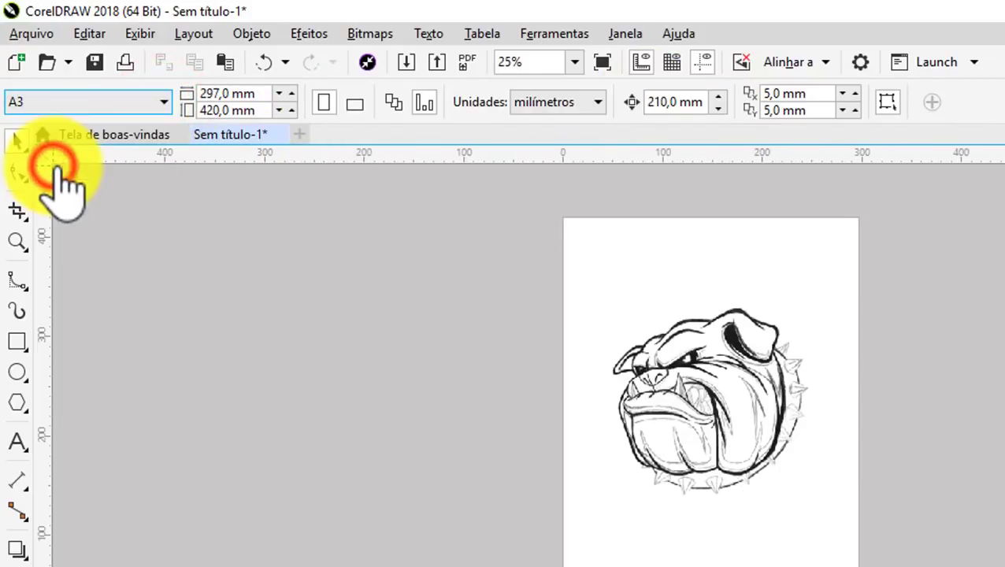
pyautogui.click(266, 98)
pyautogui.rightClick(228, 95)
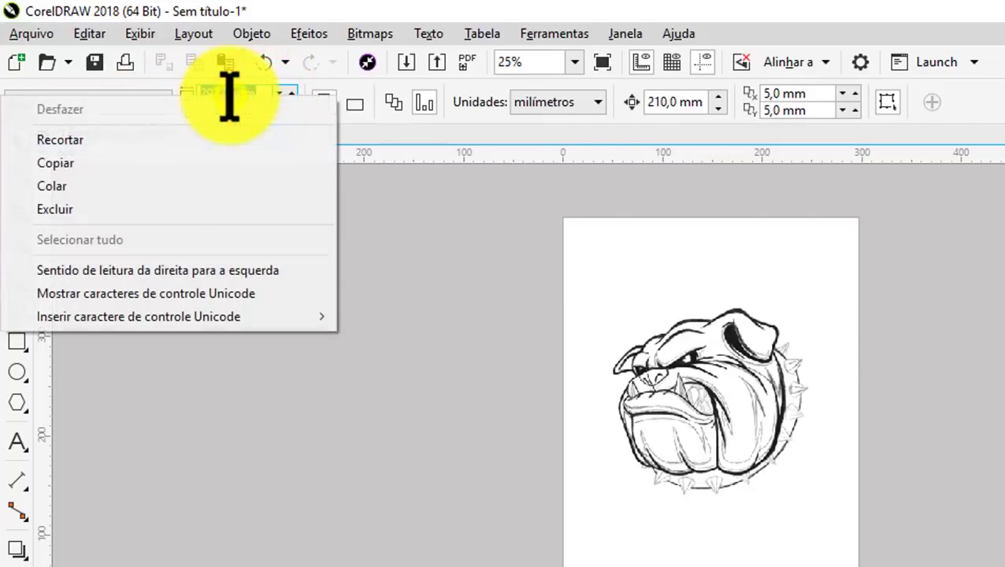
pyautogui.click(65, 163)
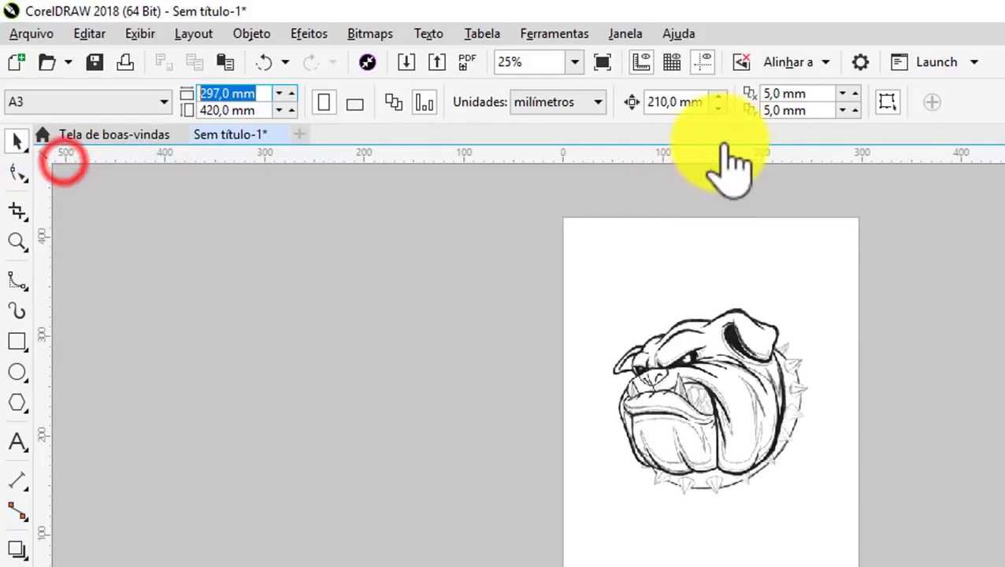
pyautogui.rightClick(670, 106)
pyautogui.click(384, 199)
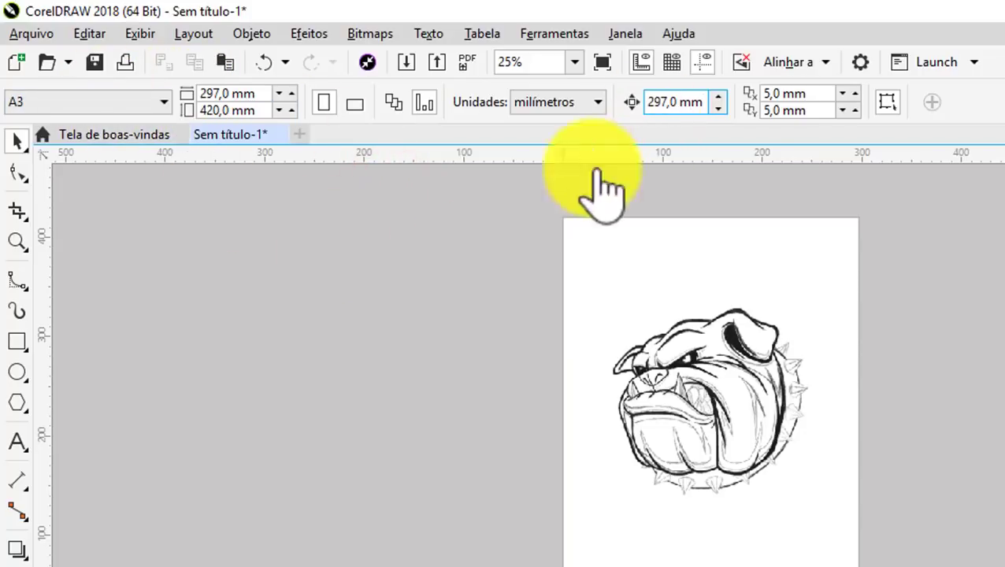
pyautogui.click(391, 276)
pyautogui.scroll(1, 764, 381)
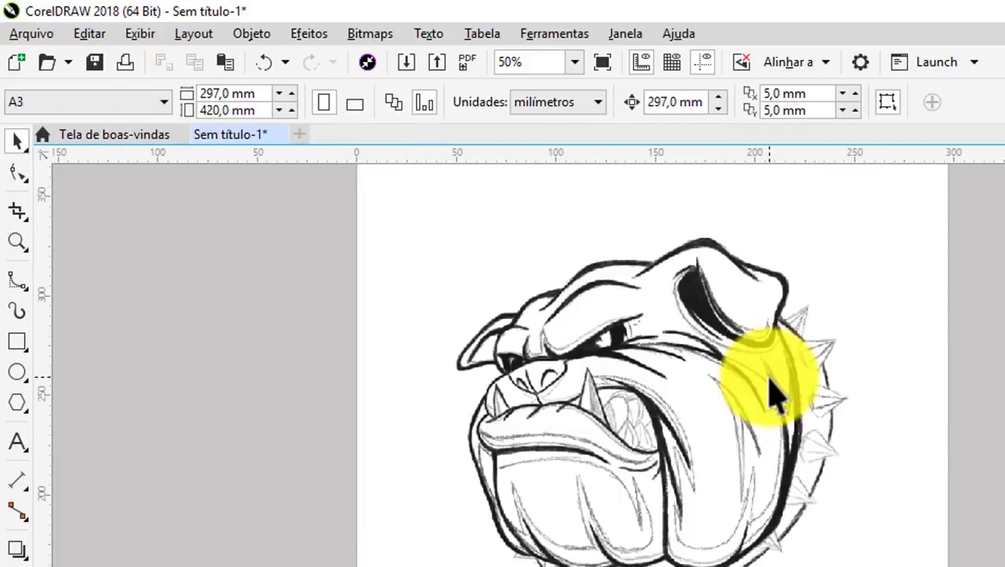
pyautogui.scroll(-1, 757, 372)
pyautogui.click(527, 278)
# Scale the bulldog sketch up to about 102% using its corner handles
pyautogui.click(764, 453)
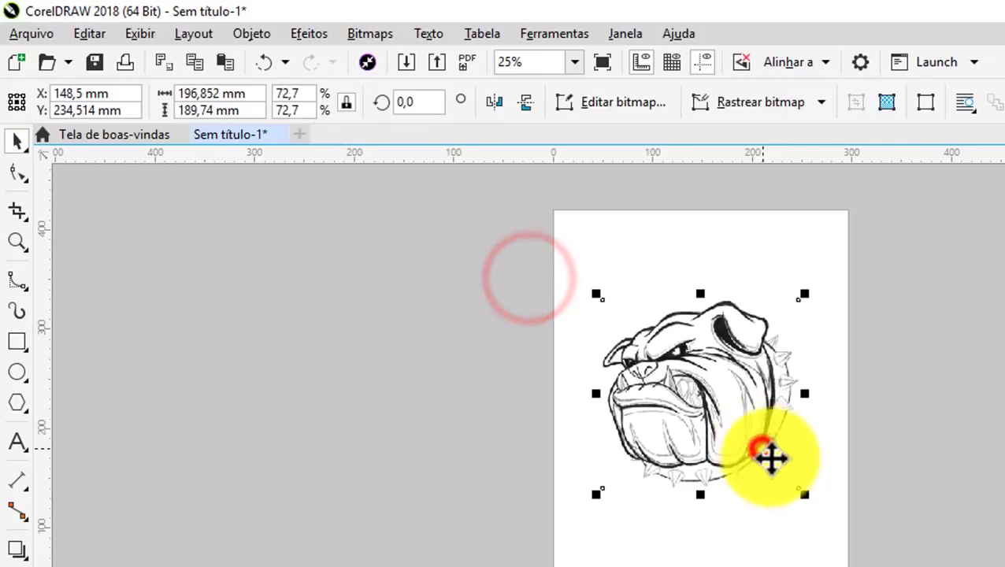
pyautogui.moveTo(803, 494); pyautogui.dragTo(840, 530)
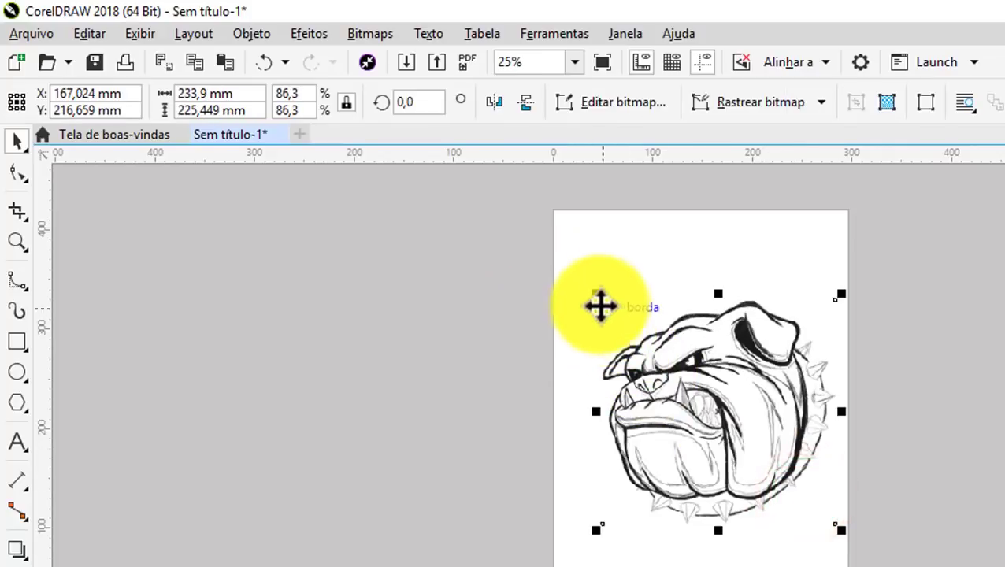
pyautogui.moveTo(597, 295); pyautogui.dragTo(555, 254)
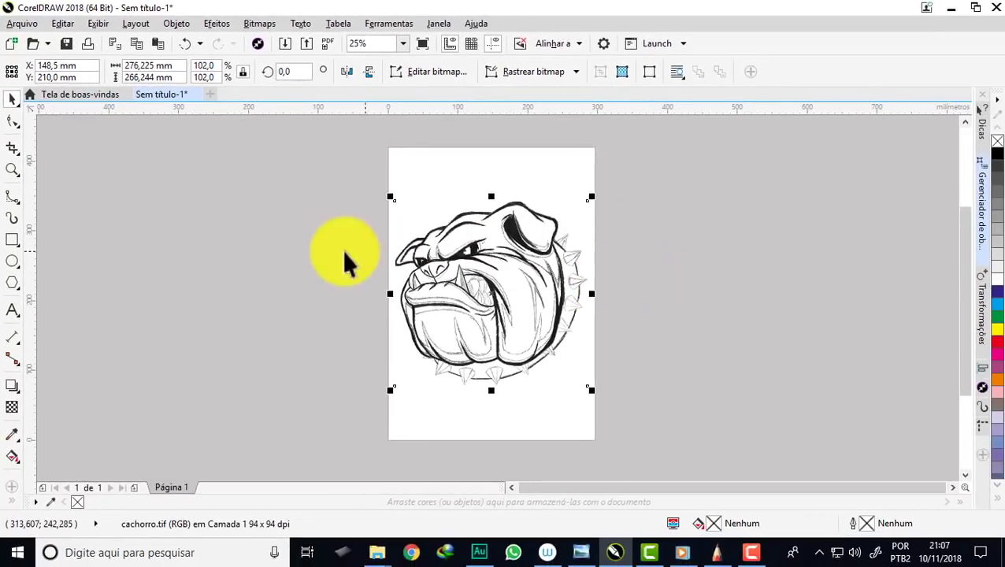
pyautogui.scroll(1, 474, 284)
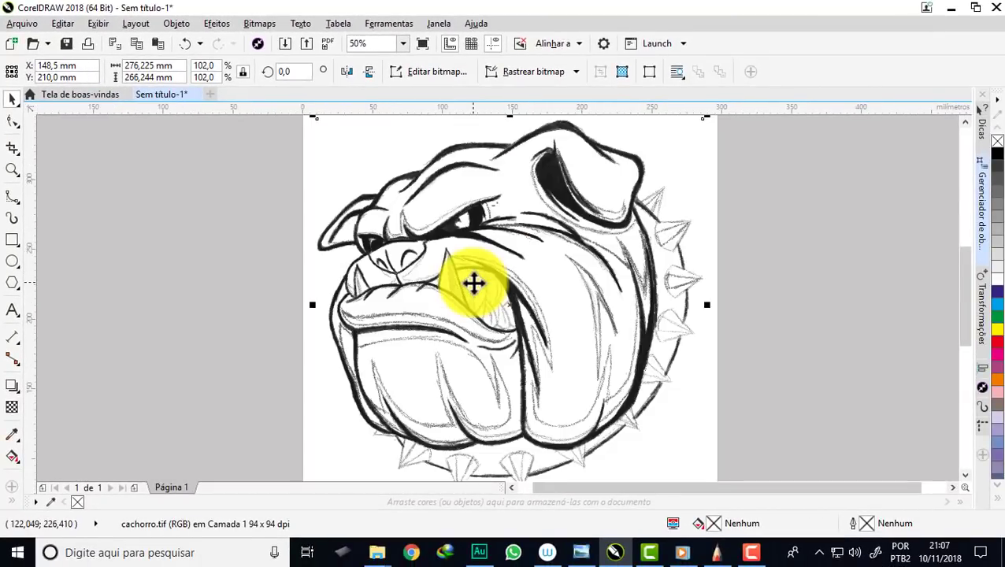
pyautogui.scroll(-1, 474, 284)
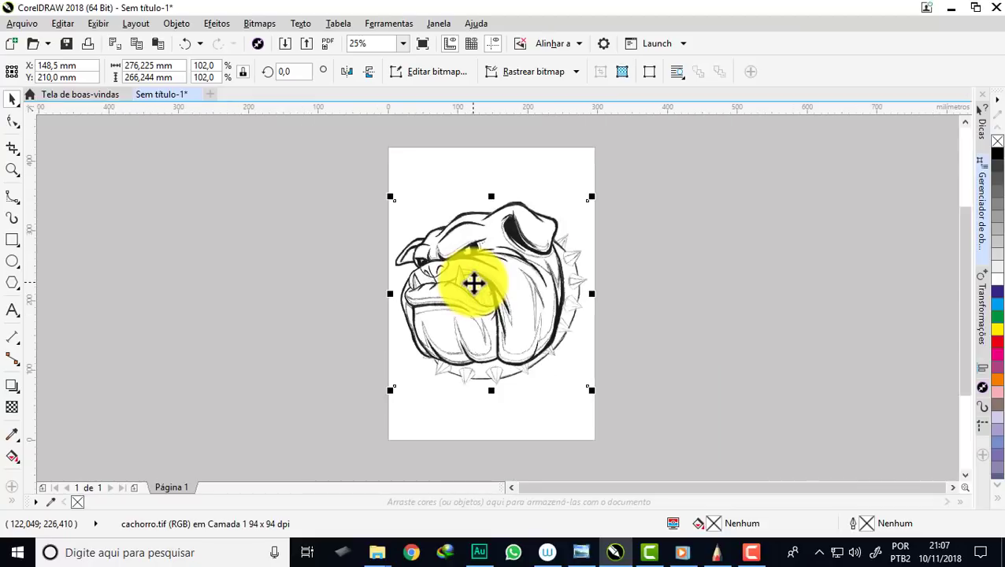
# Nudge the sketch left off the page to X −148,5 mm and check the page settings
pyautogui.press('Left')
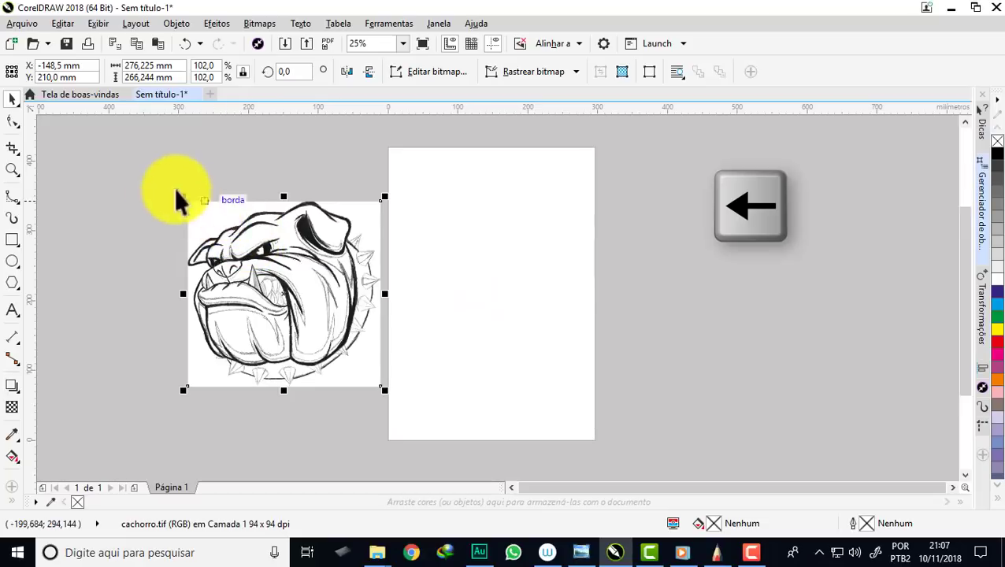
pyautogui.click(122, 150)
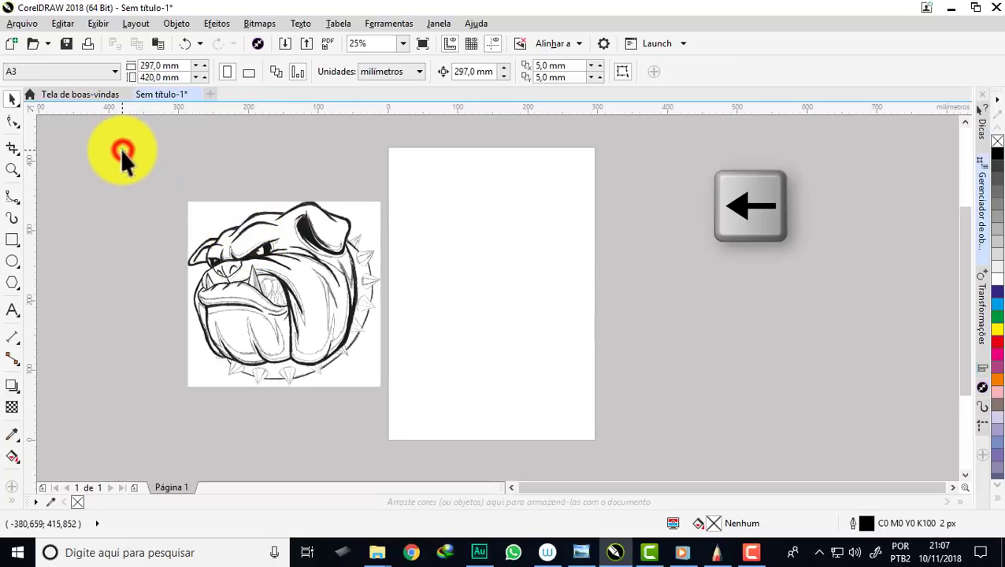
pyautogui.click(179, 65)
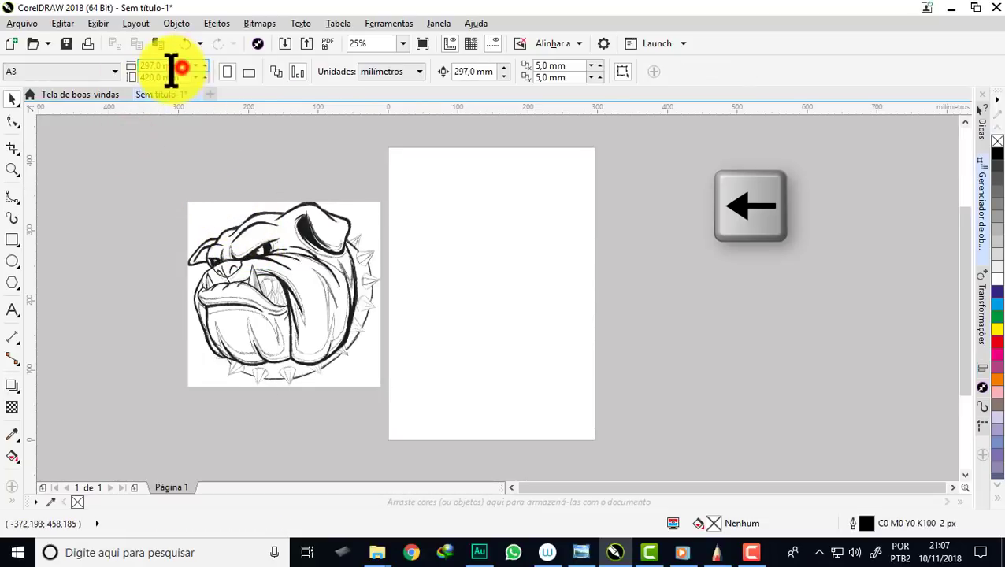
pyautogui.click(483, 71)
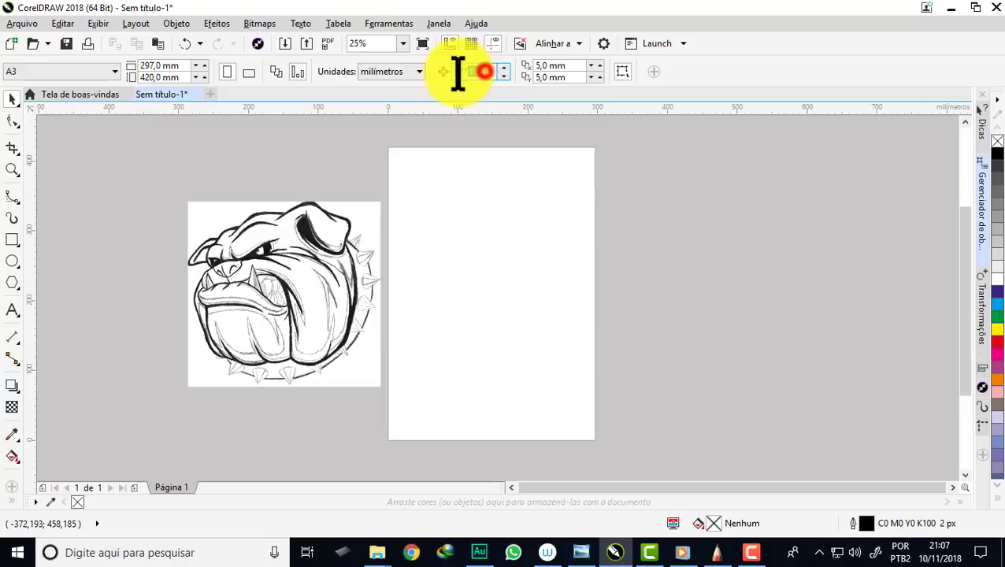
pyautogui.click(331, 280)
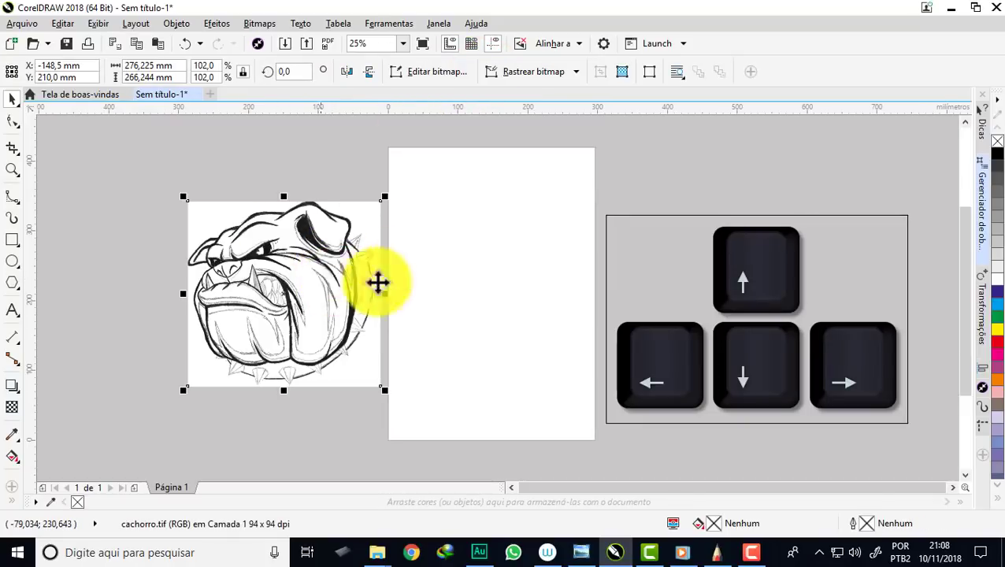
pyautogui.scroll(1, 267, 271)
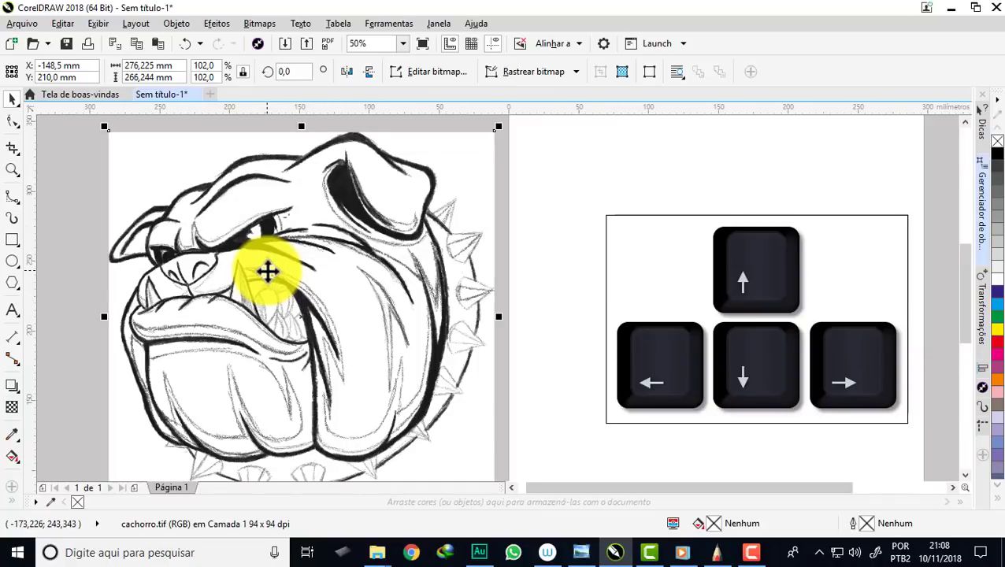
# Lock the bulldog sketch cachorro.tif in place with Bloquear objeto
pyautogui.scroll(-1, 268, 271)
pyautogui.scroll(-1, 266, 271)
pyautogui.scroll(1, 260, 271)
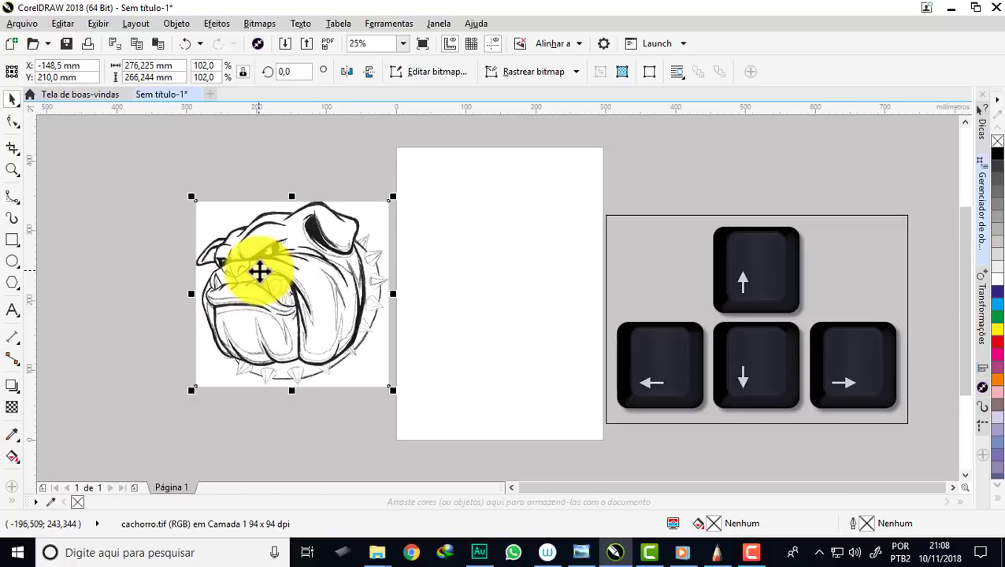
pyautogui.scroll(1, 260, 271)
pyautogui.rightClick(260, 271)
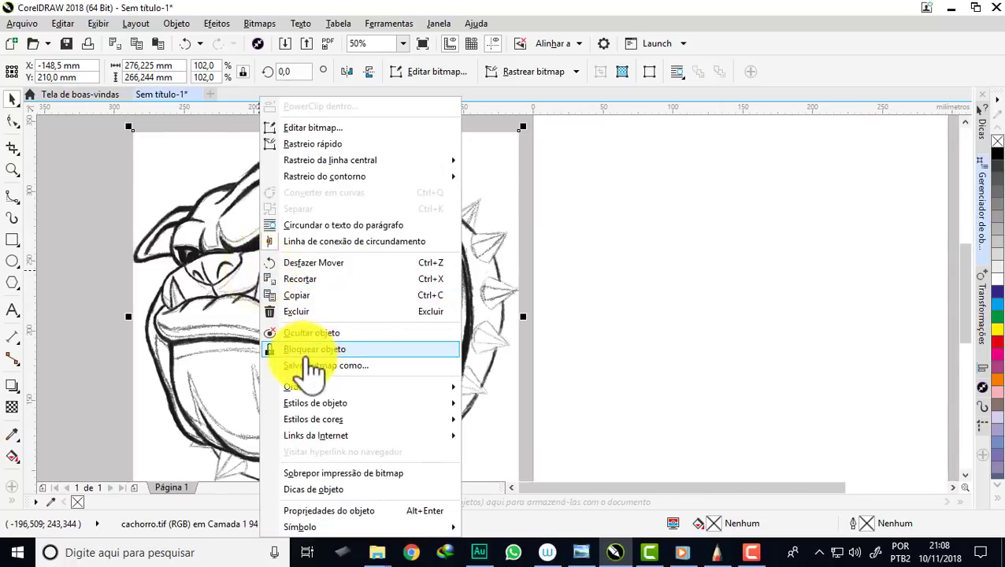
pyautogui.click(309, 349)
pyautogui.scroll(-1, 325, 283)
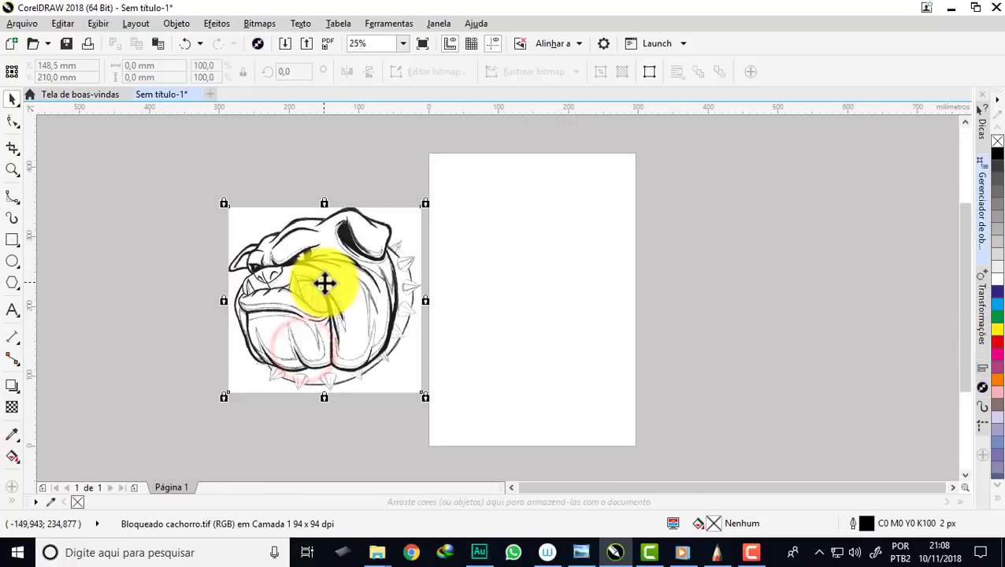
pyautogui.scroll(1, 260, 258)
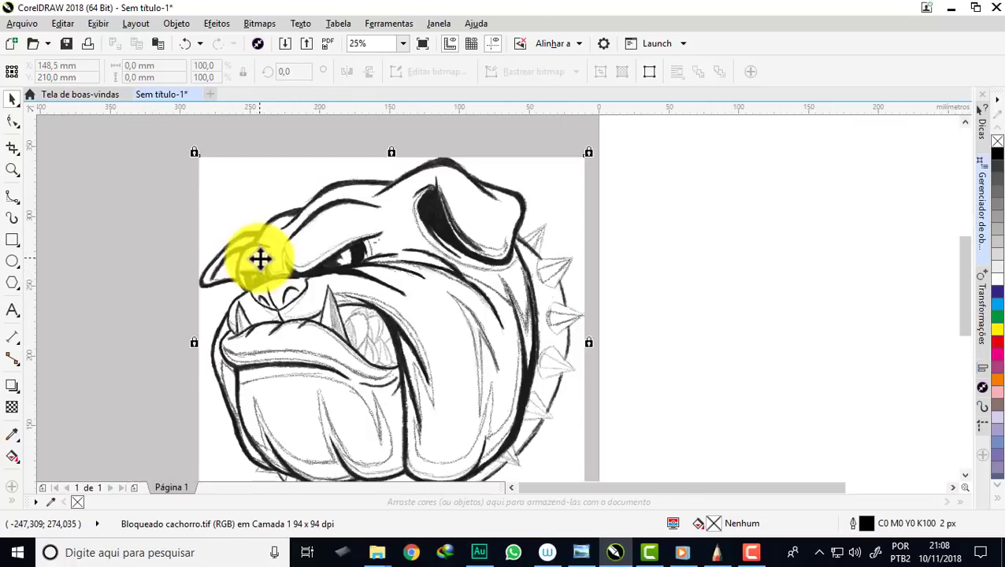
# Save the drawing as 'Cachorro raivoso.cdr'
pyautogui.click(28, 22)
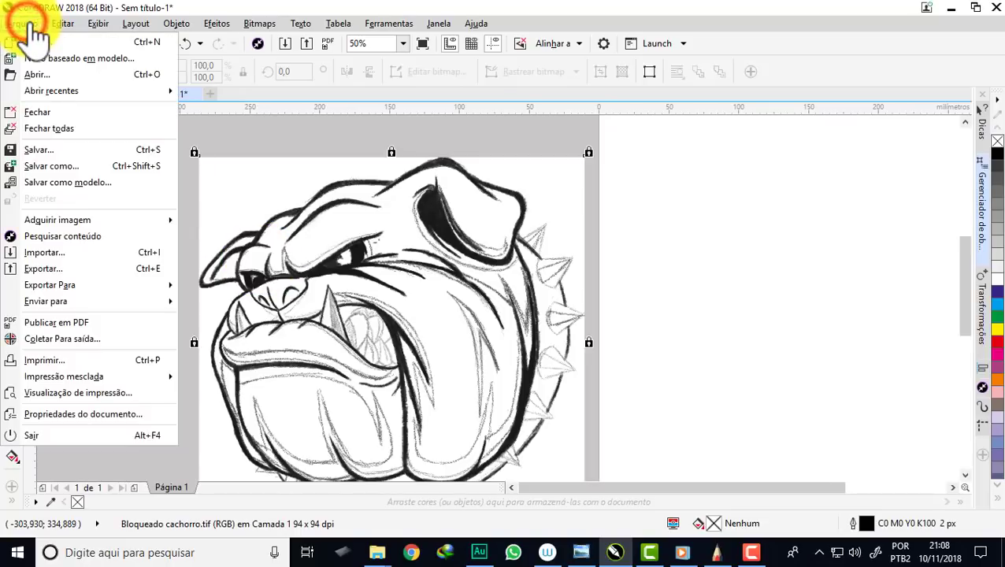
pyautogui.click(77, 164)
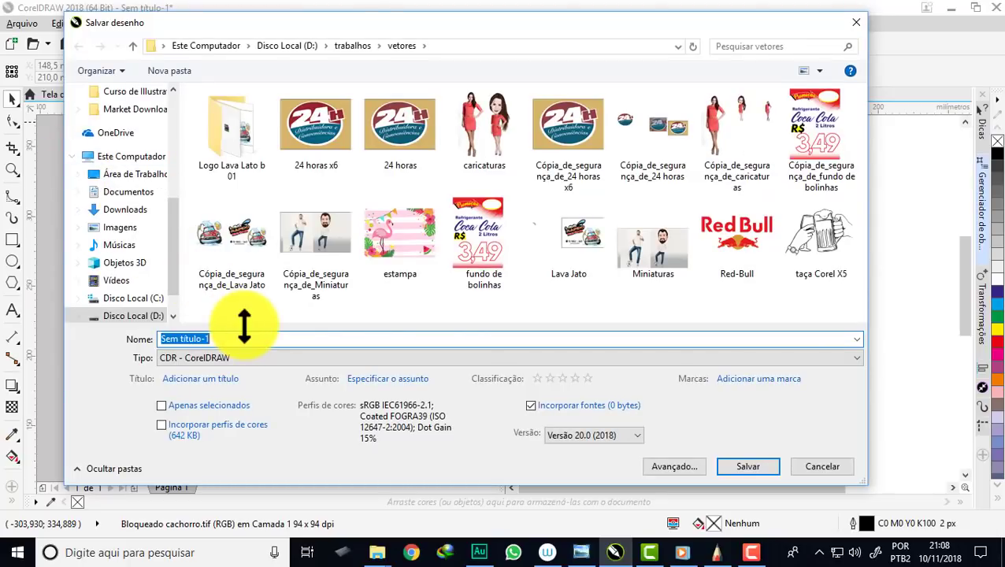
pyautogui.write('Ca')
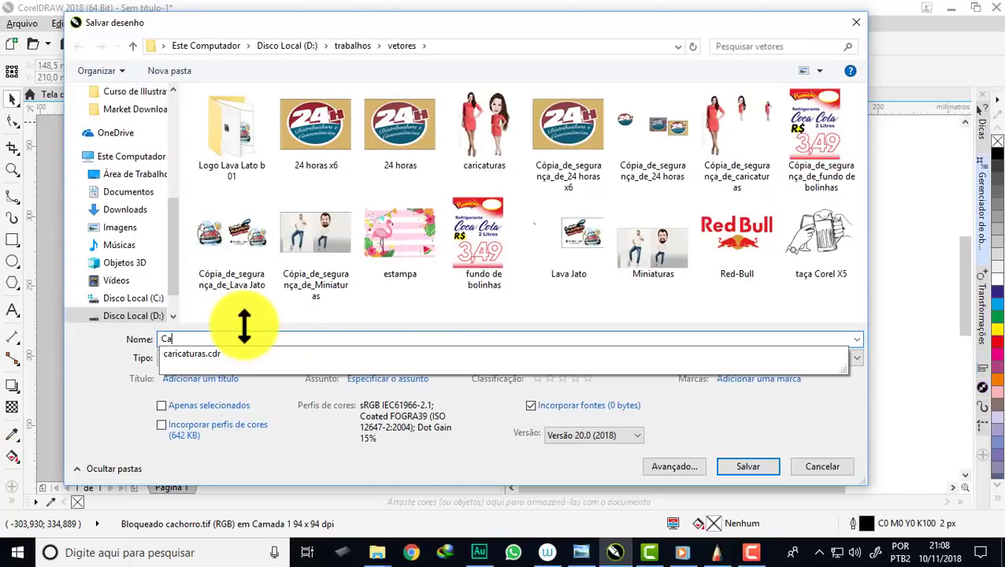
pyautogui.press('BackSpace')
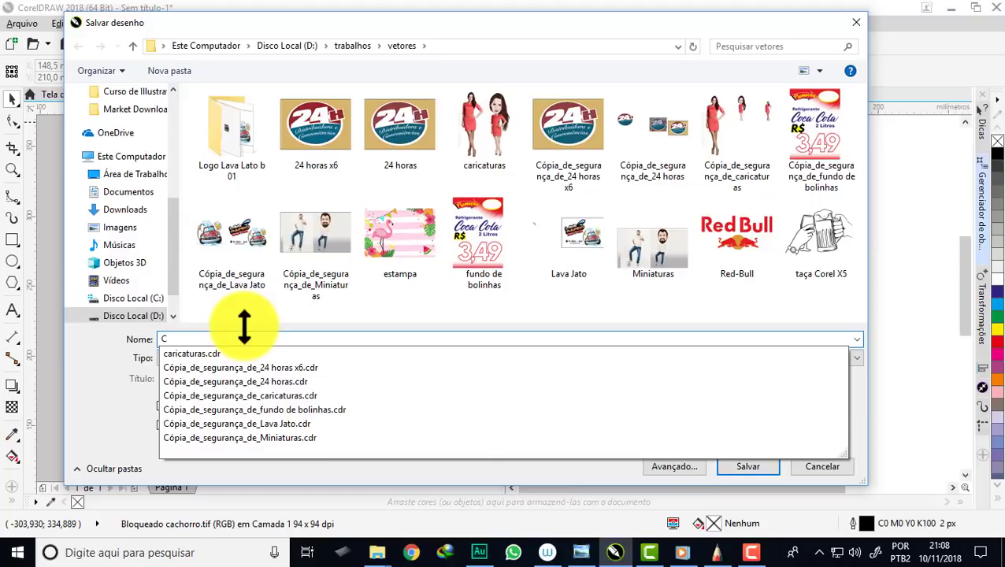
pyautogui.write('achorro raivoso')
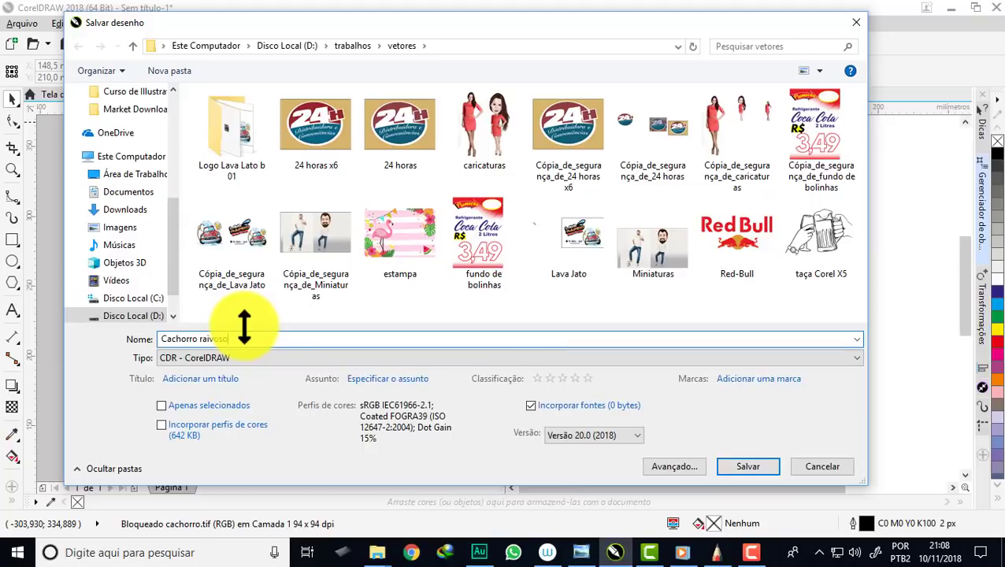
pyautogui.click(740, 466)
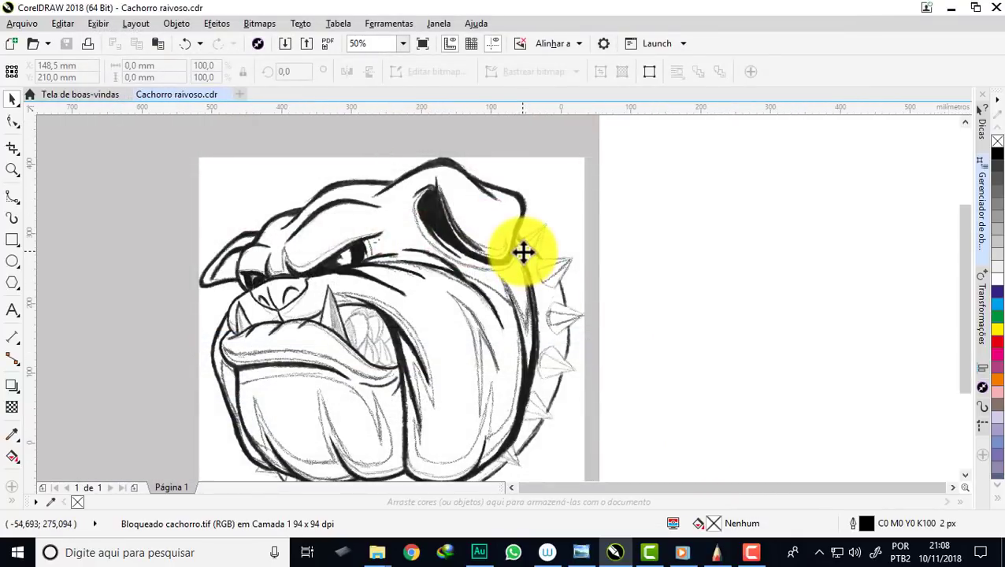
# Switch the view to Aramado (Wireframe) so the locked sketch shows in grey
pyautogui.scroll(-1, 523, 254)
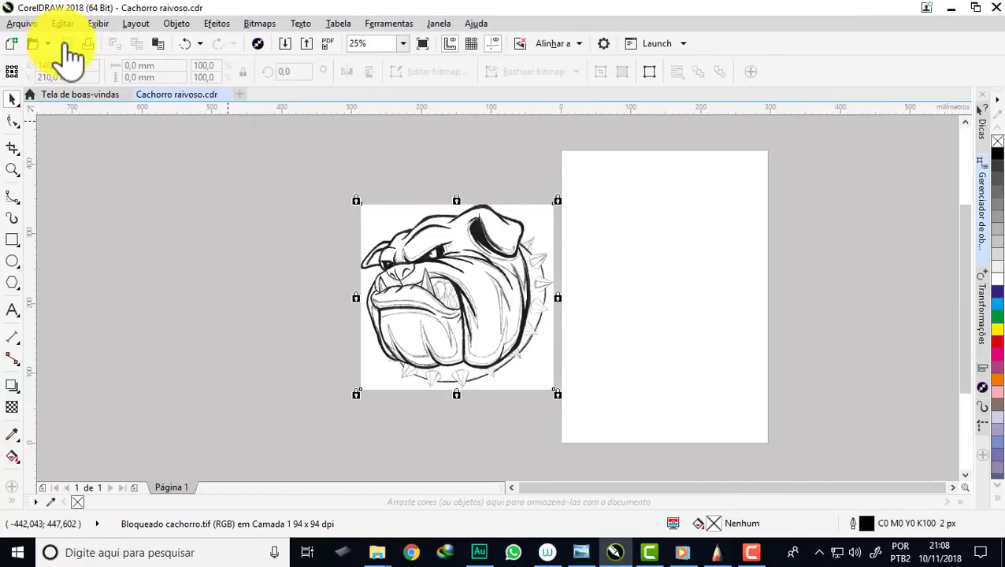
pyautogui.scroll(1, 467, 264)
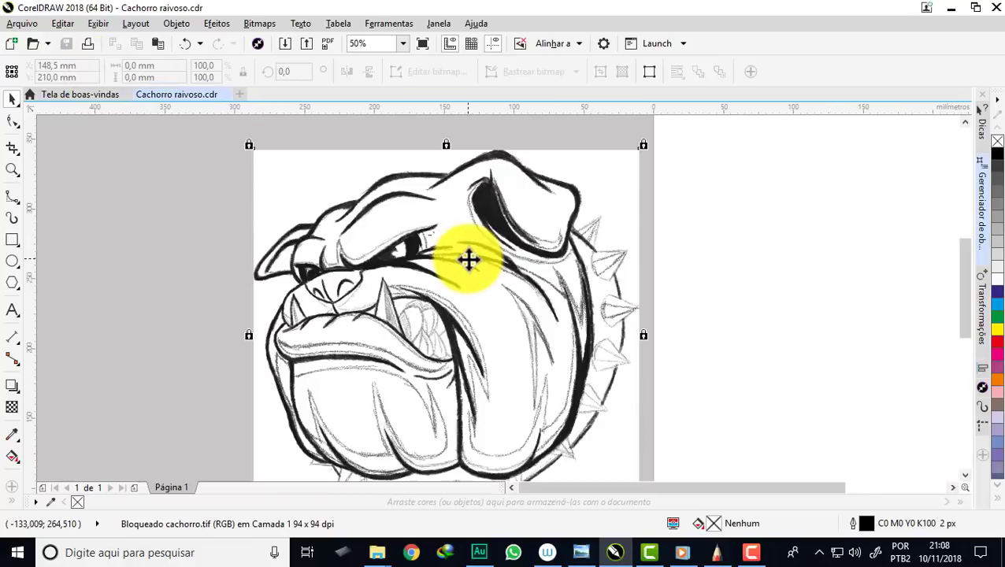
pyautogui.scroll(1, 497, 201)
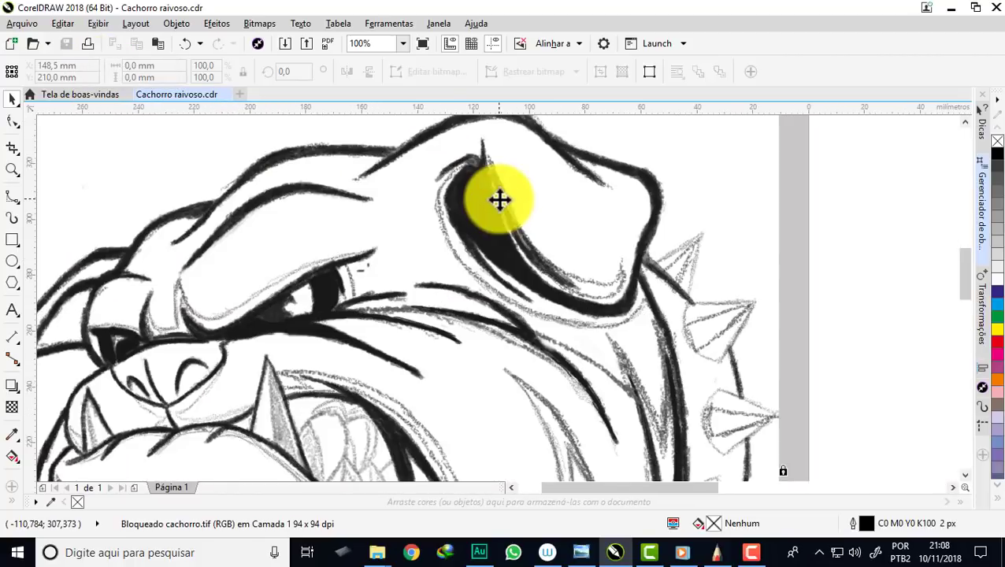
pyautogui.scroll(-1, 372, 177)
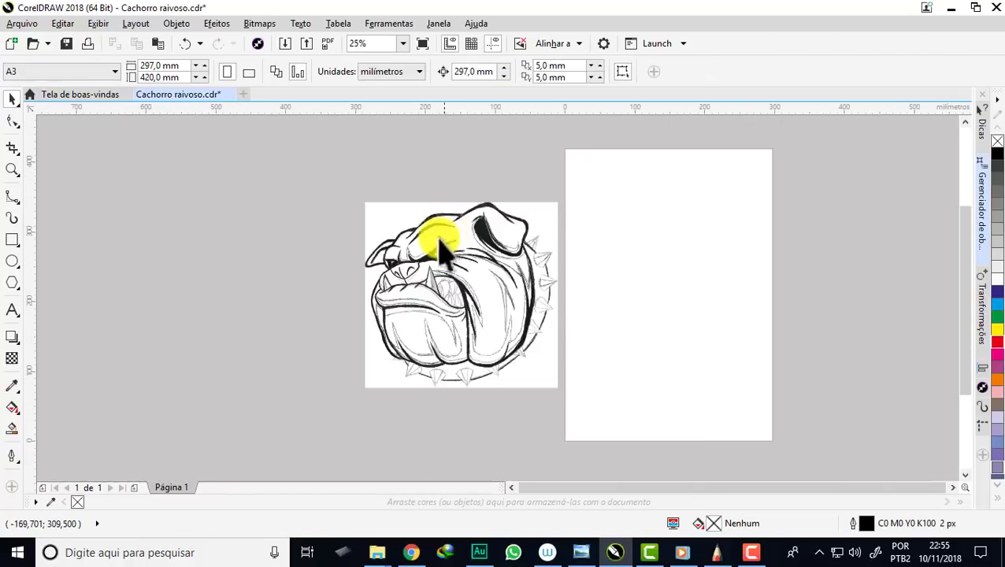
pyautogui.scroll(1, 441, 249)
pyautogui.scroll(1, 444, 234)
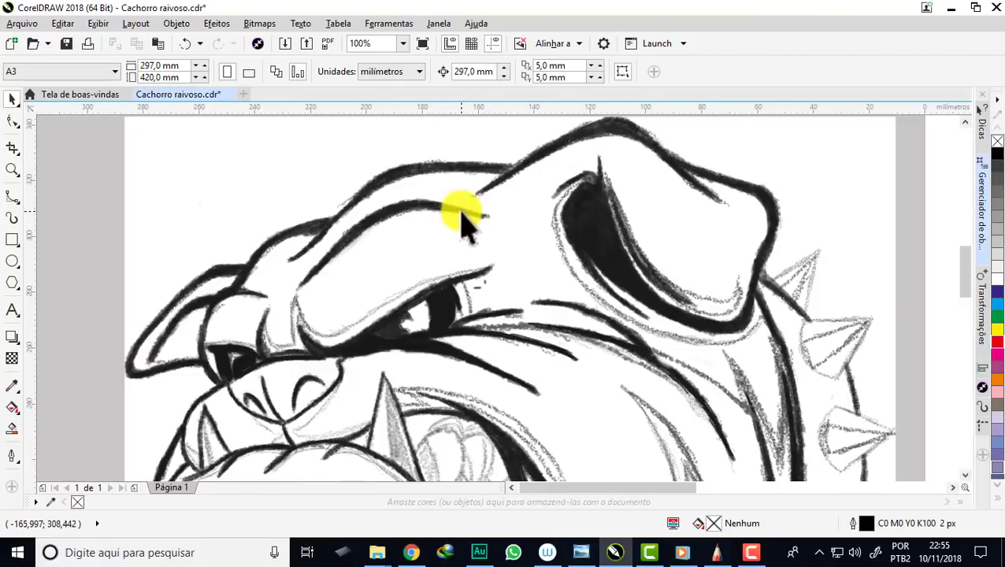
pyautogui.scroll(-1, 417, 215)
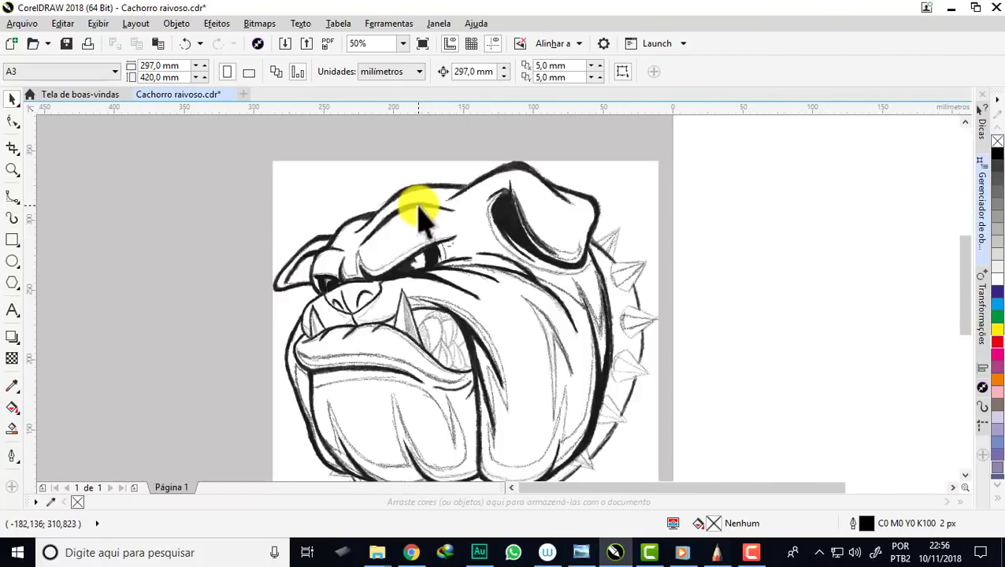
pyautogui.click(100, 23)
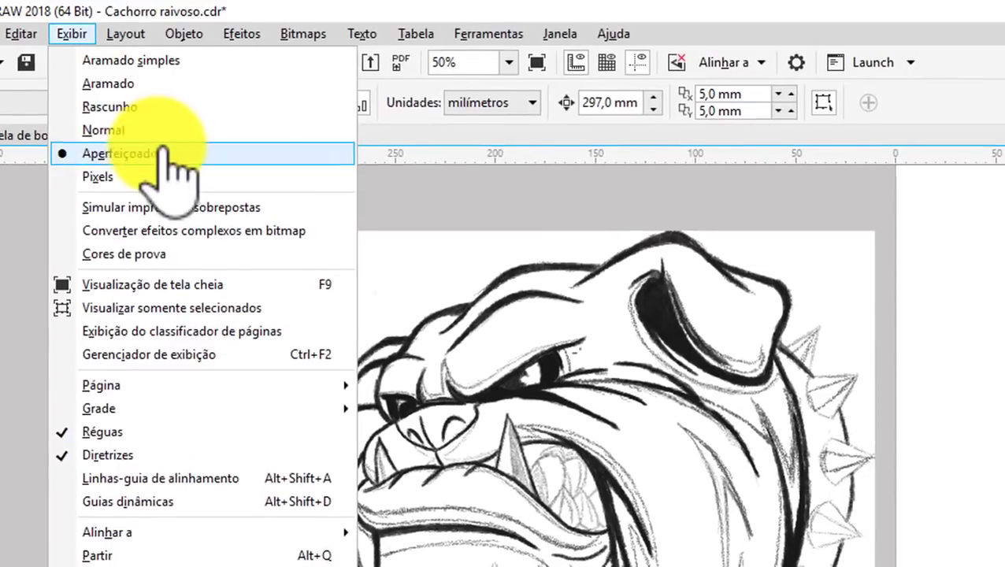
pyautogui.click(118, 83)
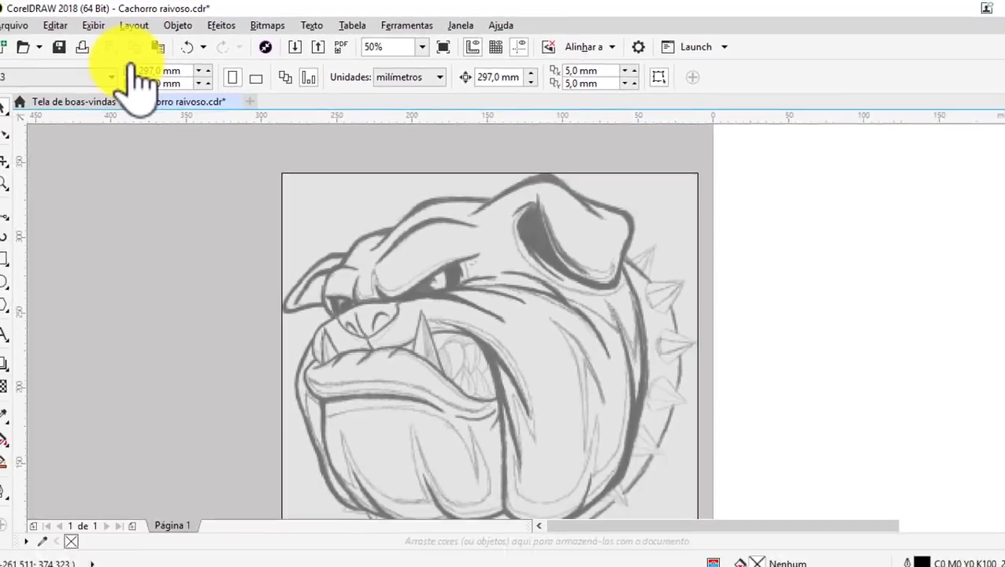
# Select the Pen tool, then bring up the Curve tools flyout to reach Bézier
pyautogui.scroll(5, 342, 209)
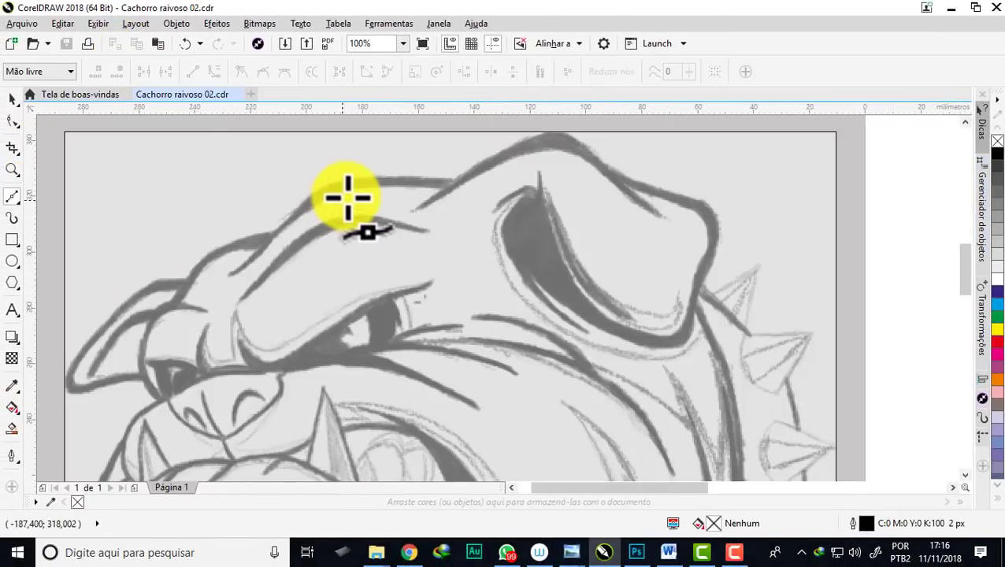
pyautogui.click(19, 202)
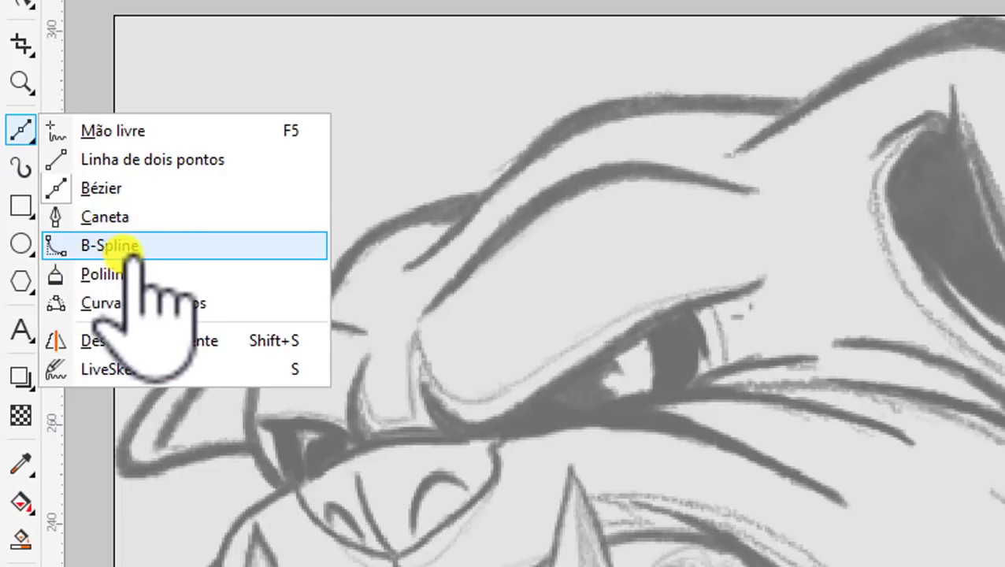
pyautogui.click(110, 217)
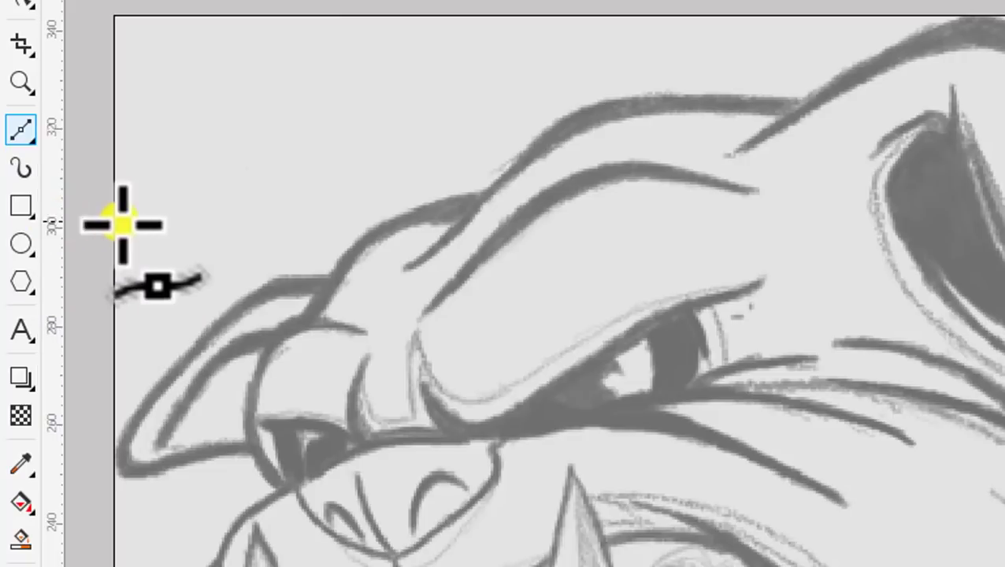
pyautogui.click(30, 140)
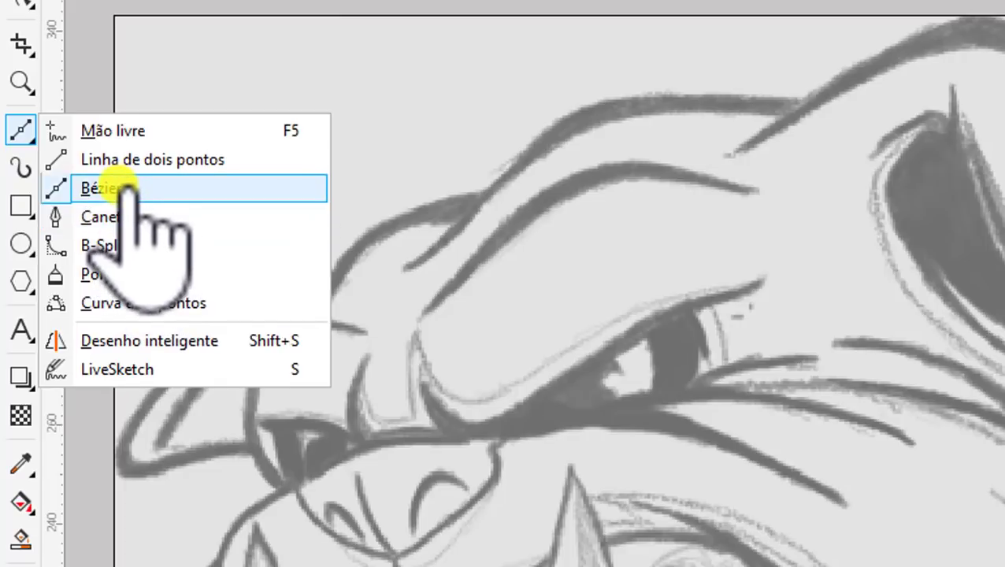
# Start a Bézier curve bending along the top brow stroke
pyautogui.click(83, 188)
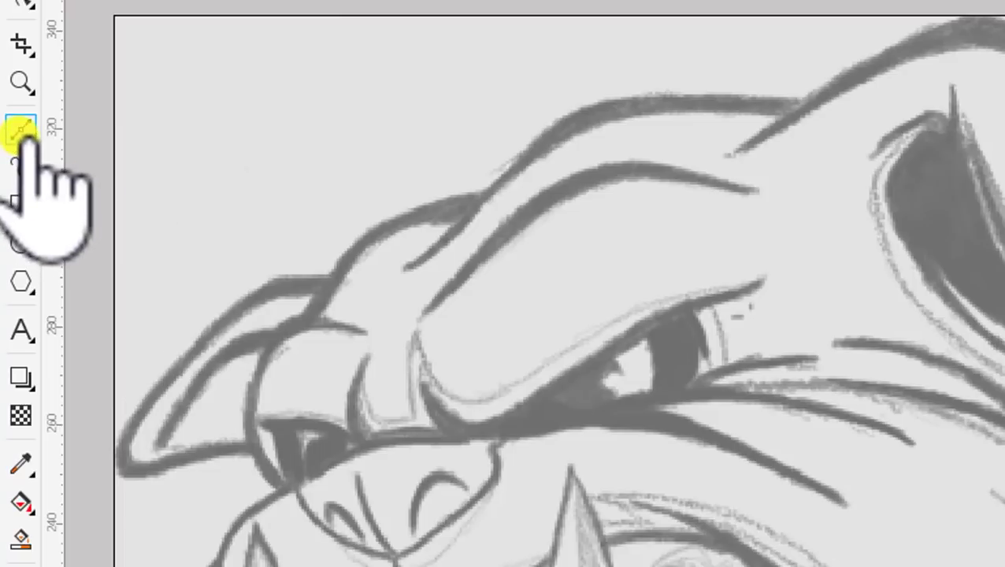
pyautogui.scroll(-2, 579, 118)
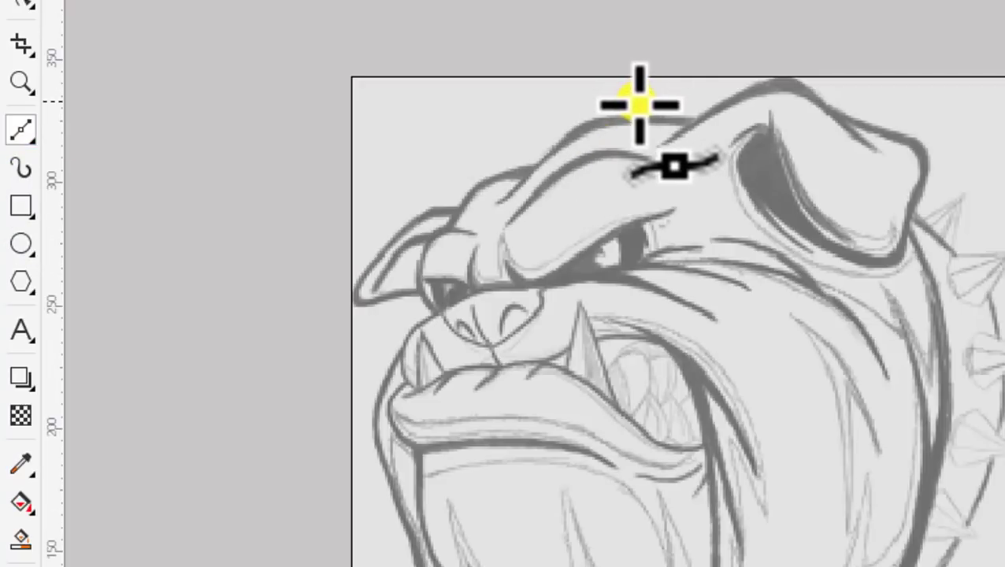
pyautogui.scroll(2, 640, 105)
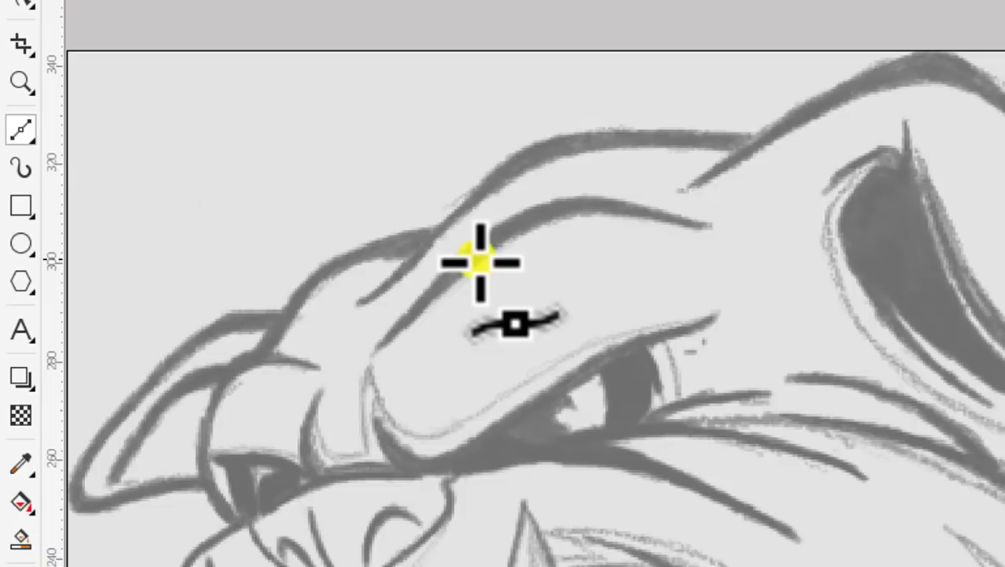
pyautogui.scroll(2, 729, 112)
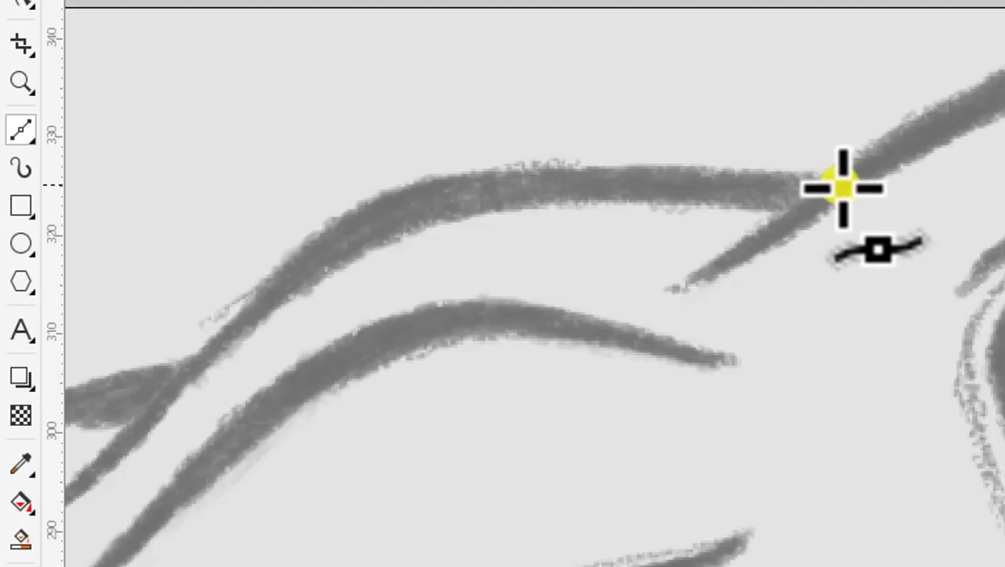
pyautogui.scroll(2, 839, 184)
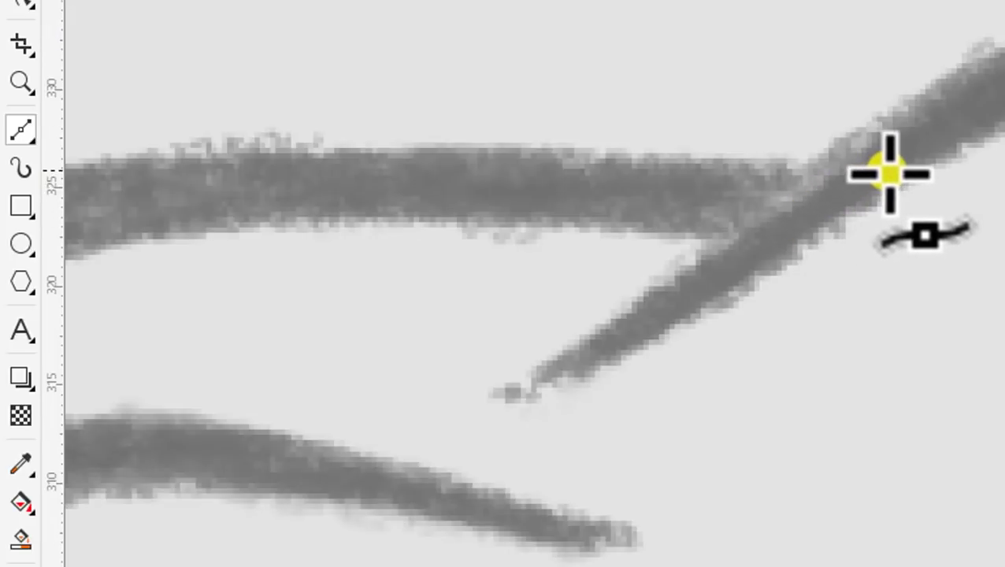
pyautogui.click(888, 174)
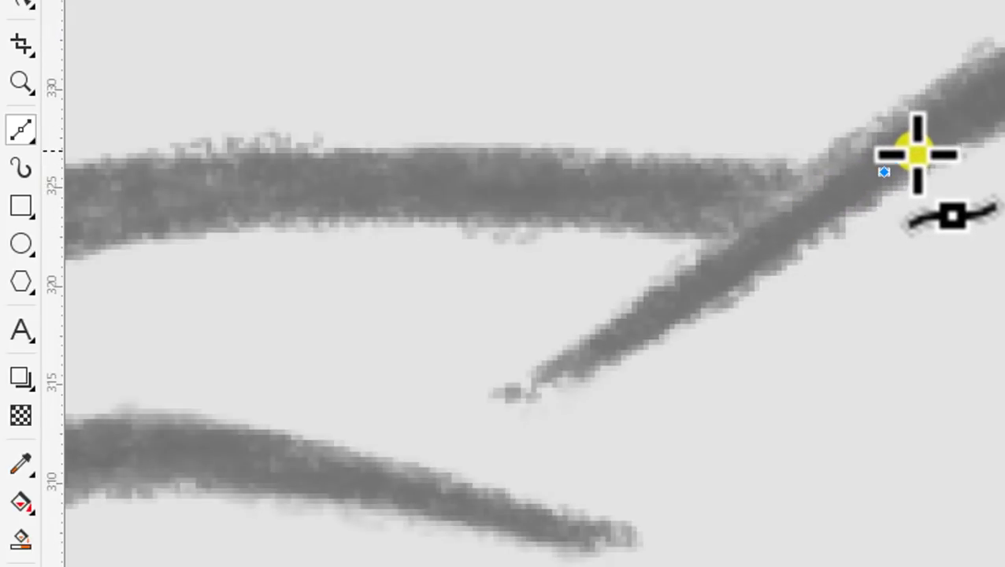
pyautogui.scroll(-2, 916, 151)
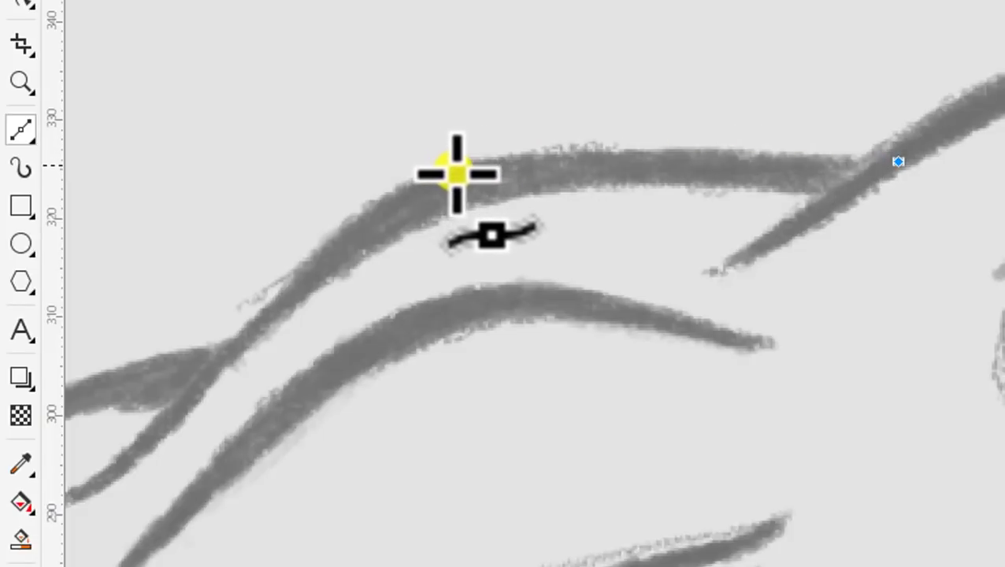
pyautogui.moveTo(451, 167); pyautogui.dragTo(311, 211)
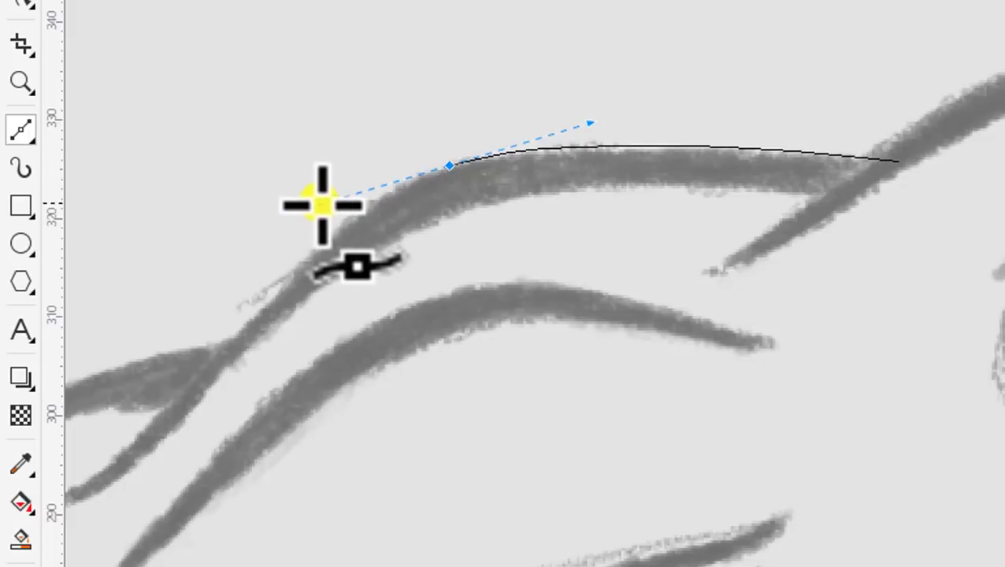
# Nudge the new node onto the stroke edge and add a node further down the brow
pyautogui.scroll(4, 307, 206)
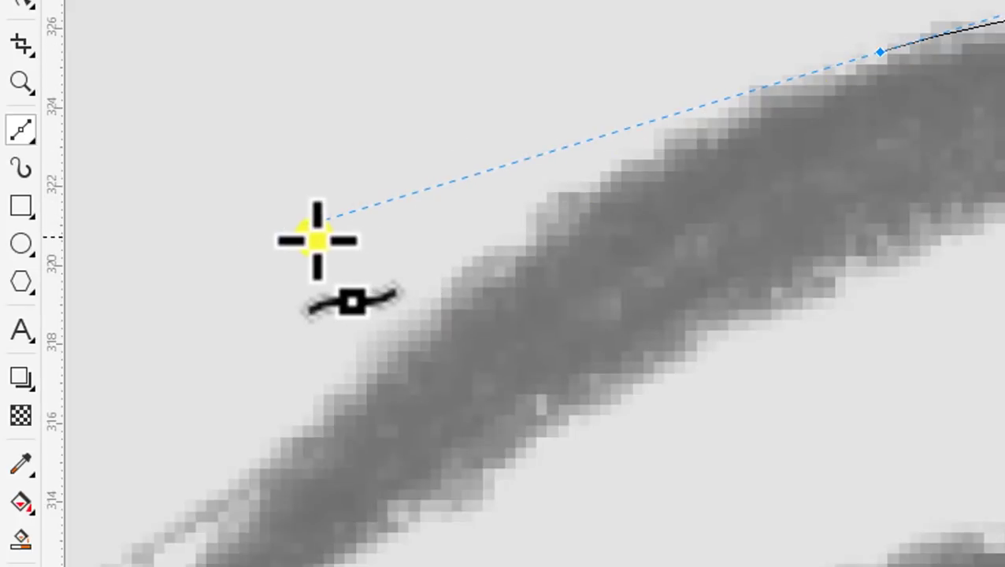
pyautogui.scroll(-2, 494, 142)
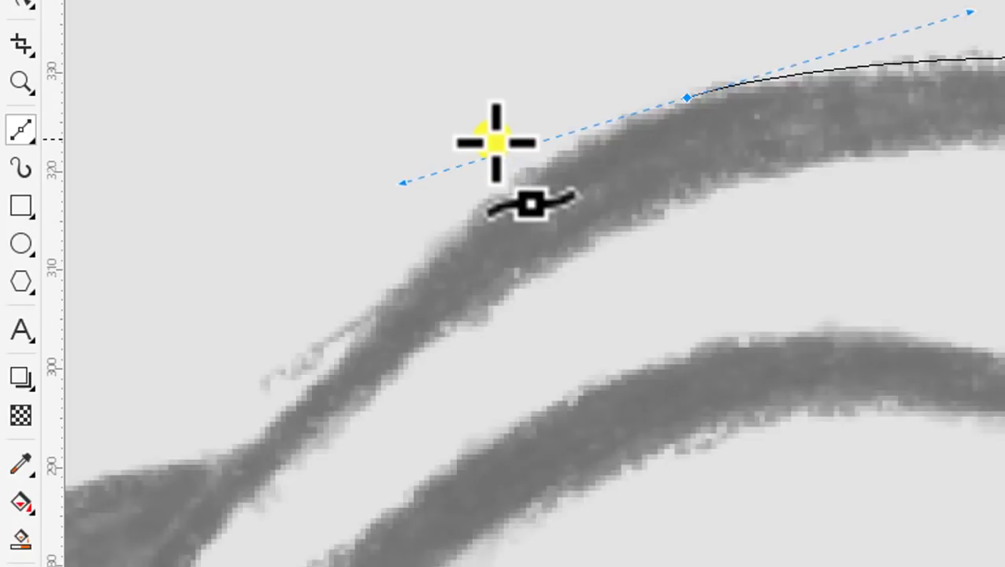
pyautogui.scroll(-2, 437, 157)
pyautogui.scroll(2, 446, 157)
pyautogui.scroll(2, 479, 167)
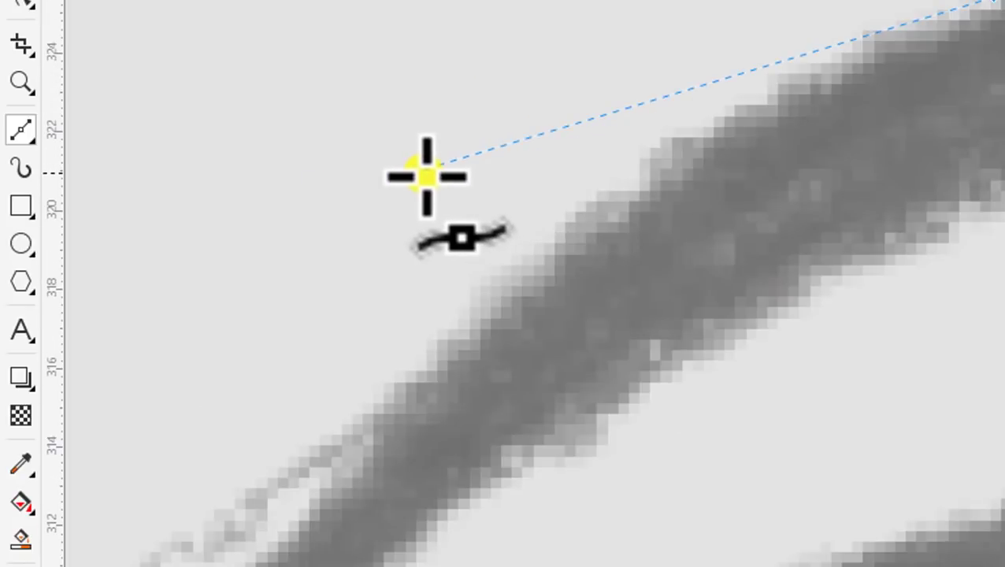
pyautogui.moveTo(426, 177); pyautogui.dragTo(431, 161)
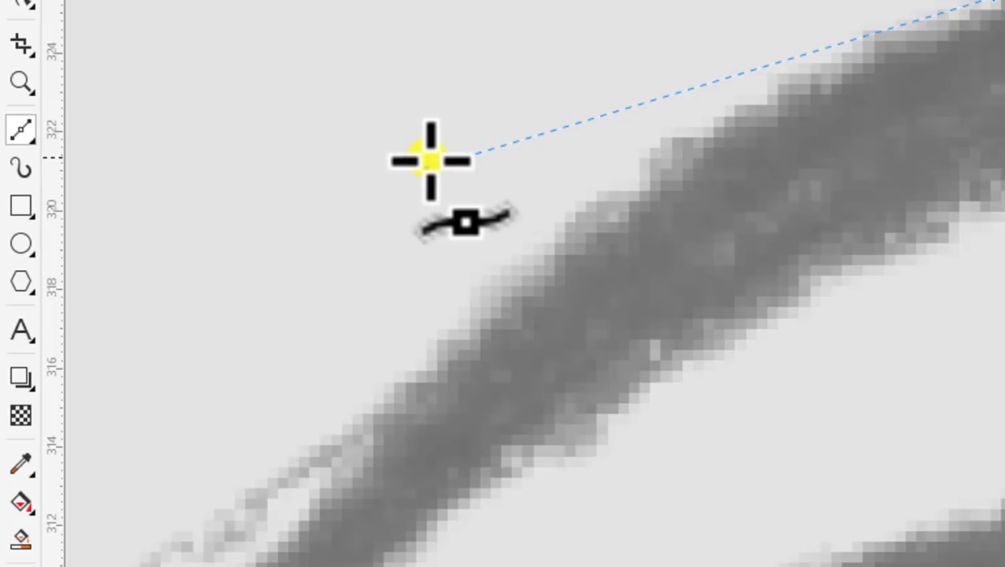
pyautogui.scroll(-2, 429, 159)
pyautogui.scroll(-2, 449, 146)
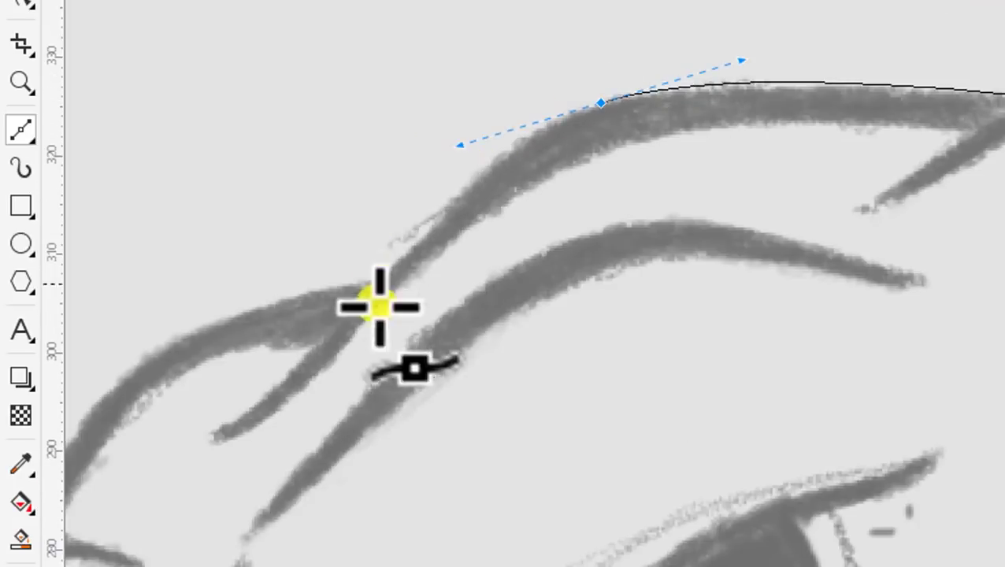
pyautogui.moveTo(374, 279)
pyautogui.mouseDown()
pyautogui.moveTo(283, 367)
pyautogui.moveTo(347, 315)
pyautogui.mouseUp()
# Add a cusp node on the upper brow curve, redirecting its handle down-left
pyautogui.scroll(2, 474, 157)
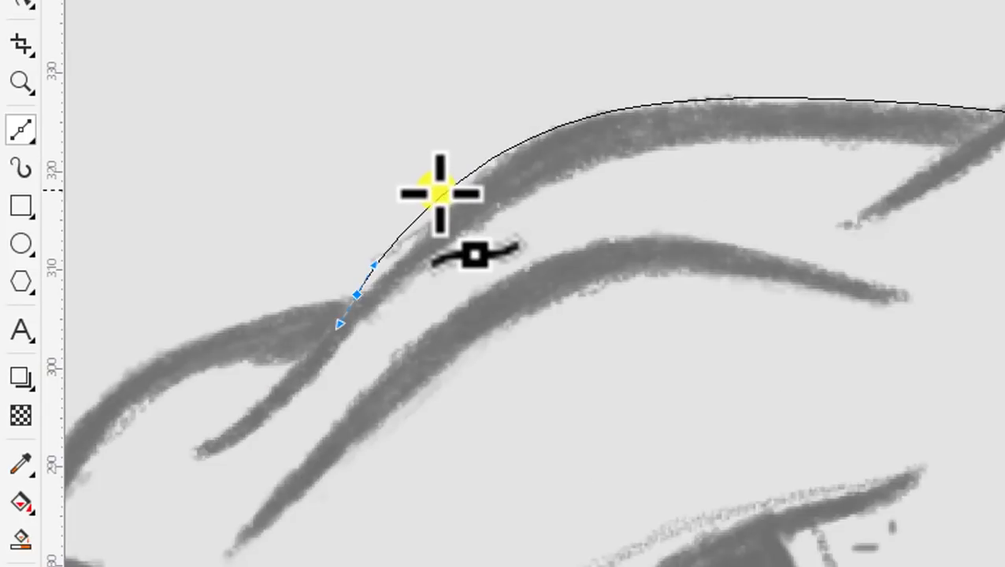
pyautogui.click(460, 196)
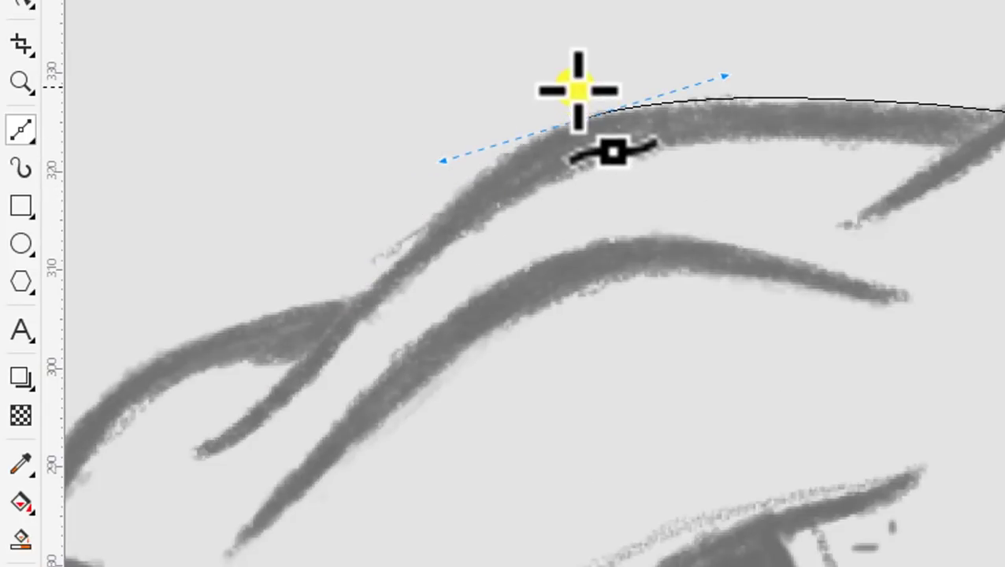
pyautogui.scroll(1, 591, 89)
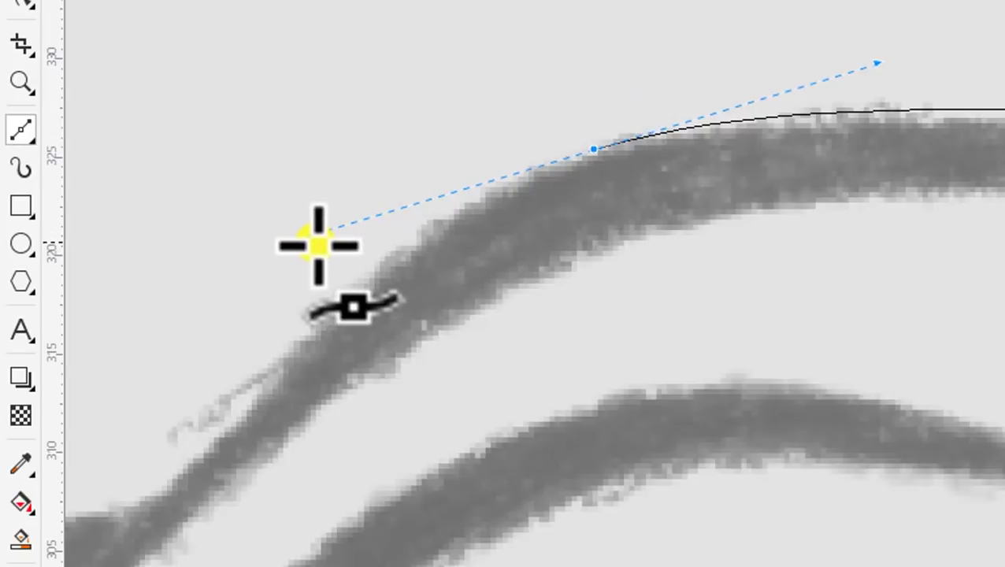
pyautogui.scroll(-1, 574, 99)
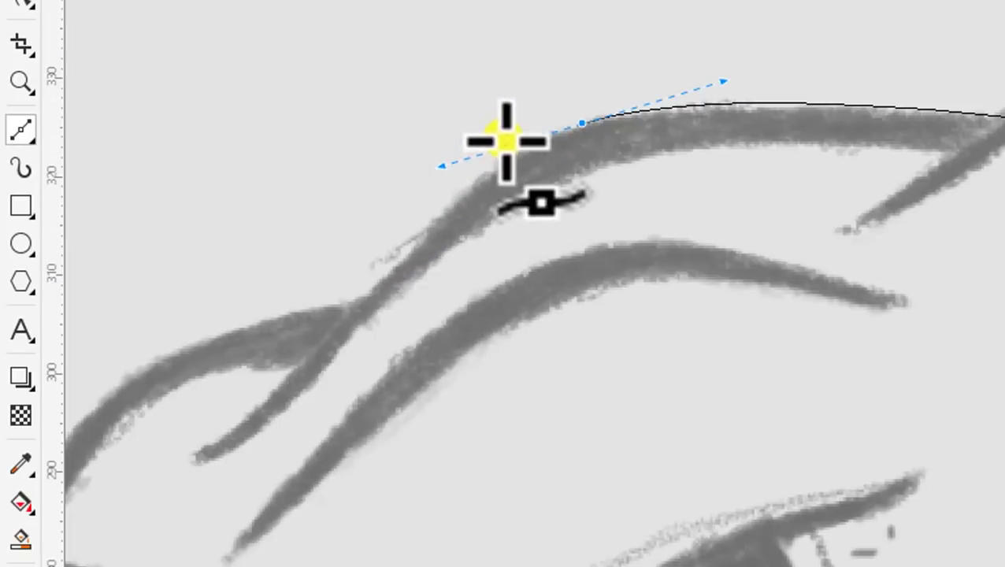
pyautogui.scroll(1, 546, 93)
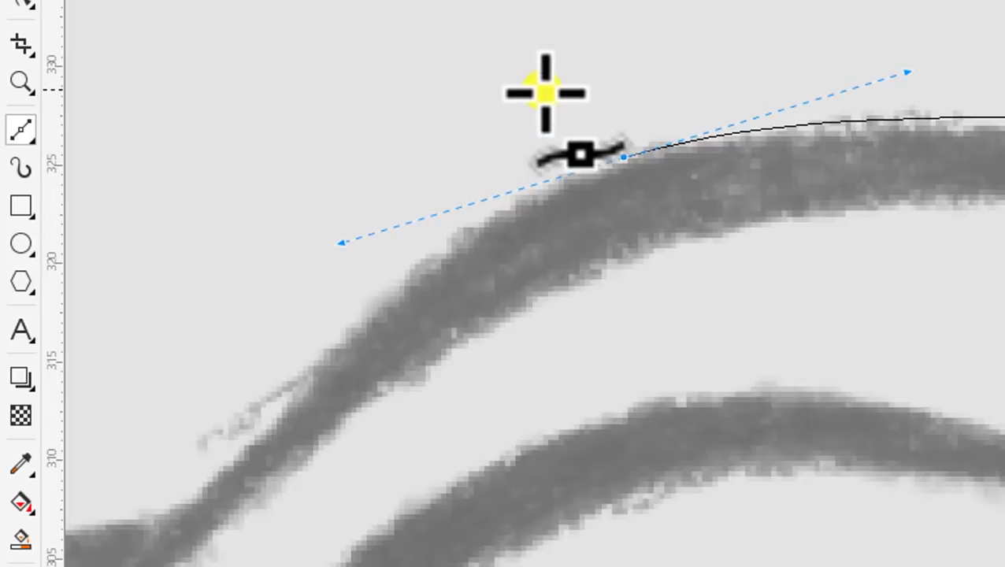
pyautogui.scroll(-1, 543, 92)
pyautogui.scroll(1, 591, 122)
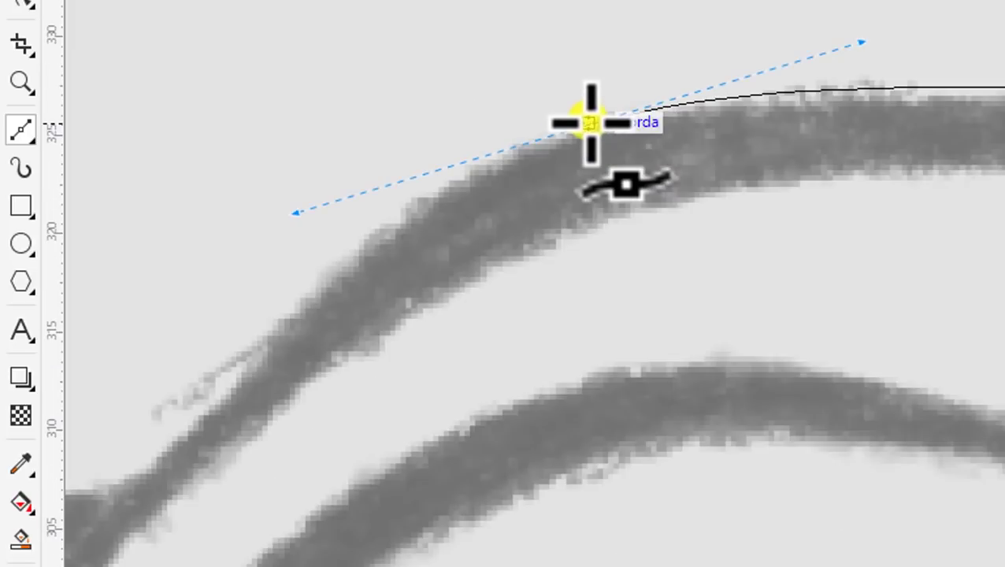
pyautogui.press('c')
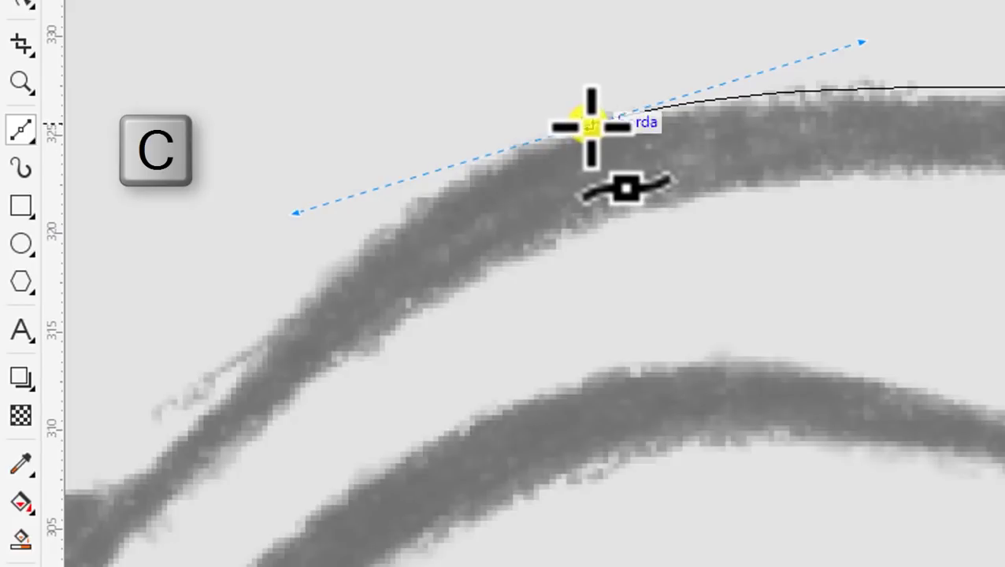
pyautogui.moveTo(583, 128)
pyautogui.mouseDown()
pyautogui.moveTo(455, 306)
pyautogui.moveTo(842, 209)
pyautogui.moveTo(426, 89)
pyautogui.moveTo(406, 50)
pyautogui.moveTo(556, 81)
pyautogui.moveTo(441, 201)
pyautogui.moveTo(457, 164)
pyautogui.moveTo(567, 128)
pyautogui.moveTo(535, 144)
pyautogui.mouseUp()
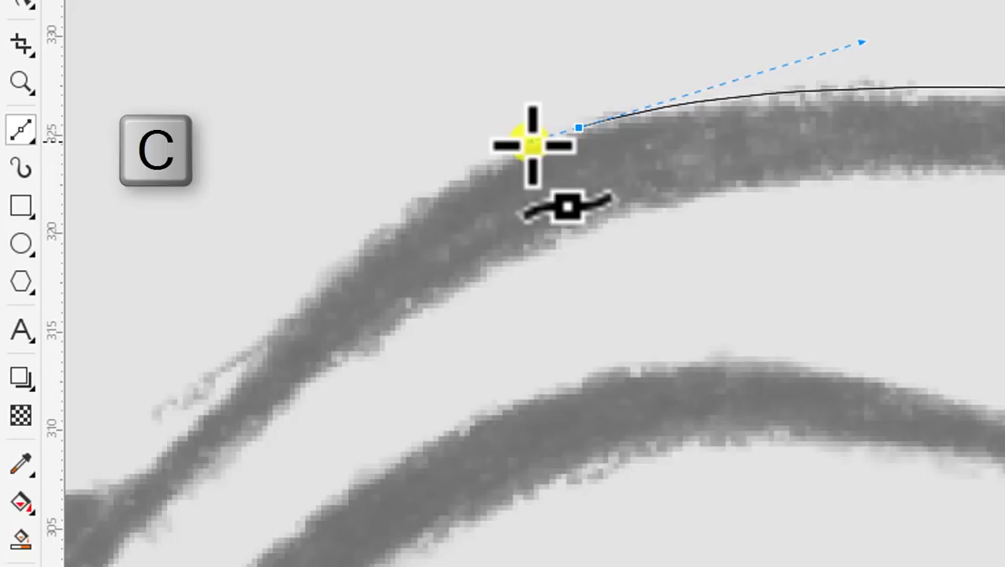
# Add cusp nodes where the brow strokes meet and further down toward the ear
pyautogui.scroll(-2, 709, 96)
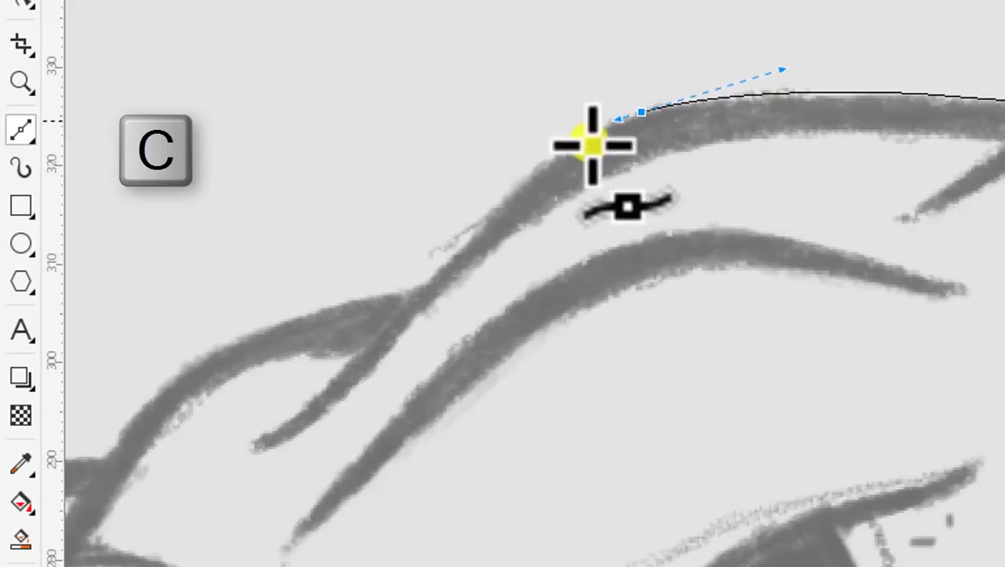
pyautogui.moveTo(419, 286)
pyautogui.mouseDown()
pyautogui.moveTo(387, 361)
pyautogui.moveTo(315, 428)
pyautogui.moveTo(303, 415)
pyautogui.moveTo(307, 431)
pyautogui.mouseUp()
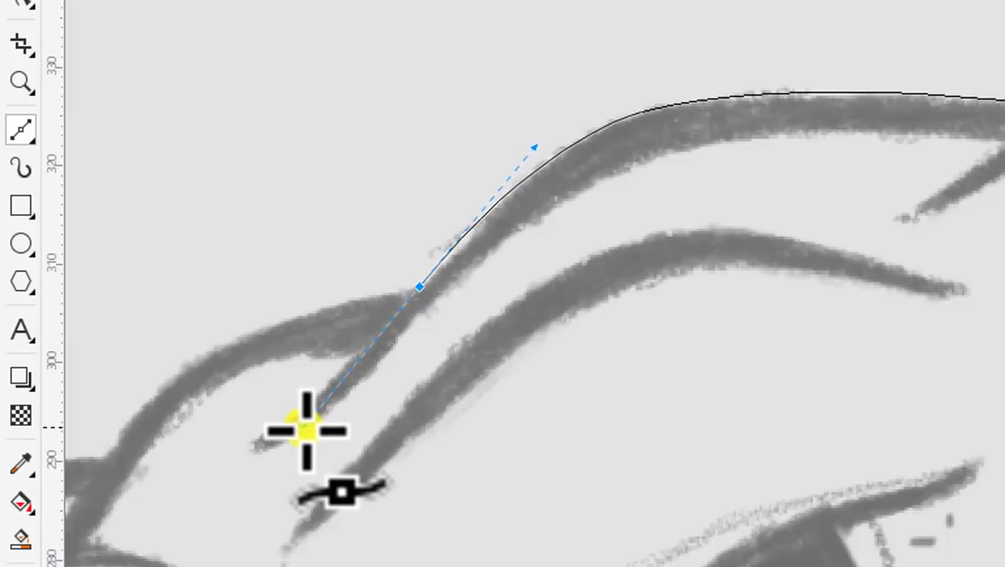
pyautogui.moveTo(306, 430)
pyautogui.mouseDown()
pyautogui.moveTo(395, 336)
pyautogui.moveTo(347, 371)
pyautogui.moveTo(341, 406)
pyautogui.moveTo(317, 429)
pyautogui.mouseUp()
pyautogui.press('c')
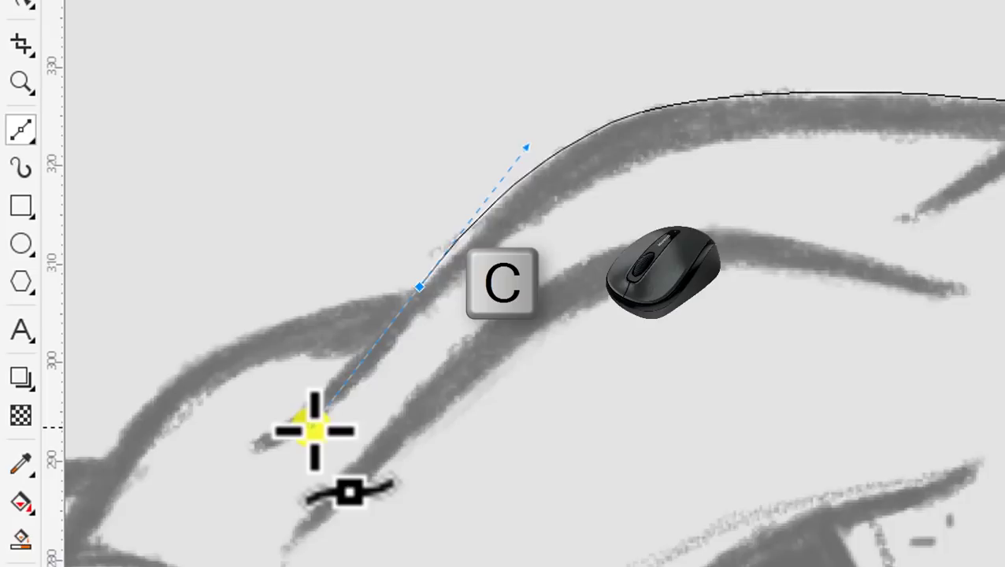
pyautogui.moveTo(314, 426)
pyautogui.mouseDown()
pyautogui.moveTo(426, 273)
pyautogui.moveTo(376, 303)
pyautogui.mouseUp()
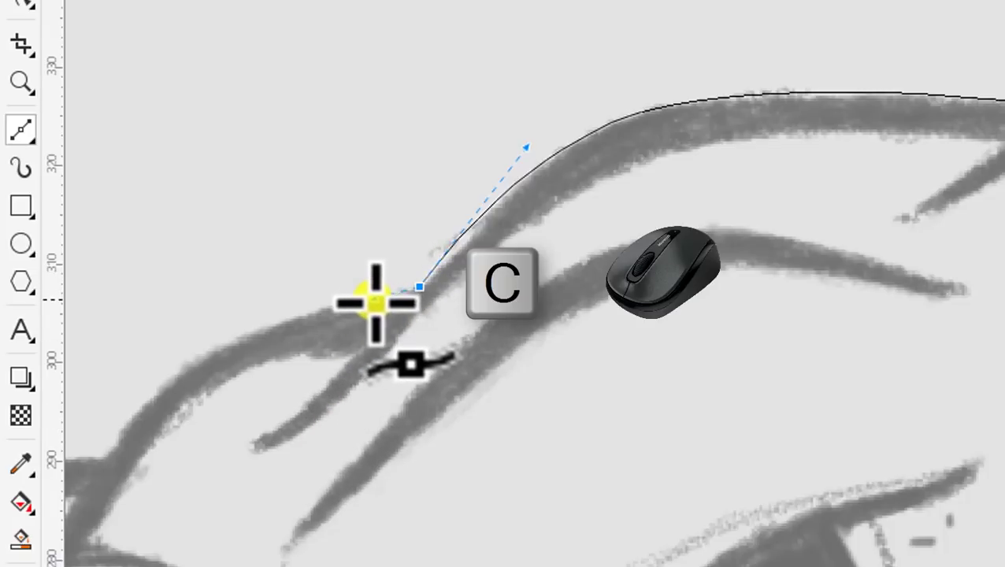
pyautogui.scroll(-1, 460, 241)
pyautogui.scroll(-2, 460, 241)
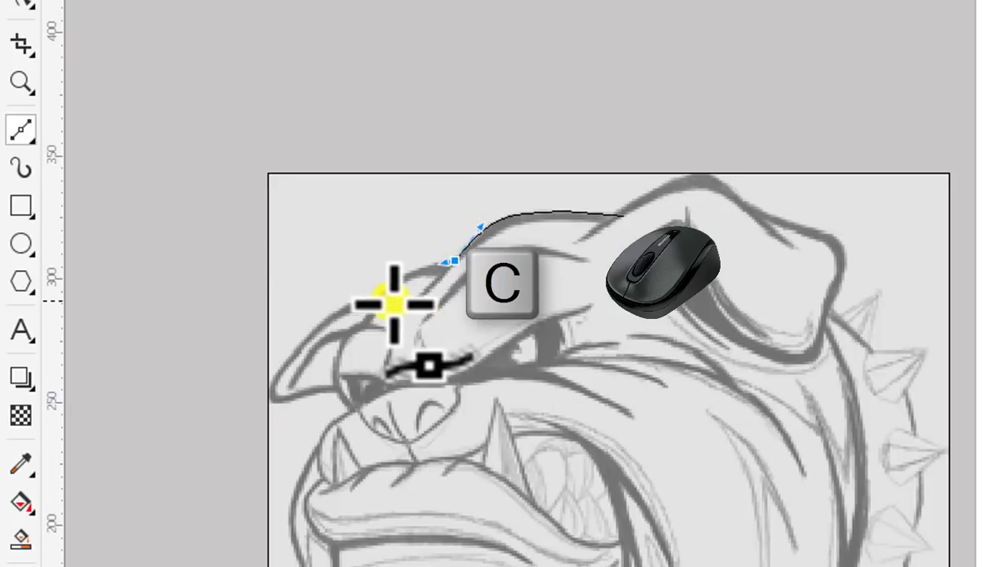
pyautogui.scroll(1, 393, 298)
pyautogui.scroll(2, 375, 289)
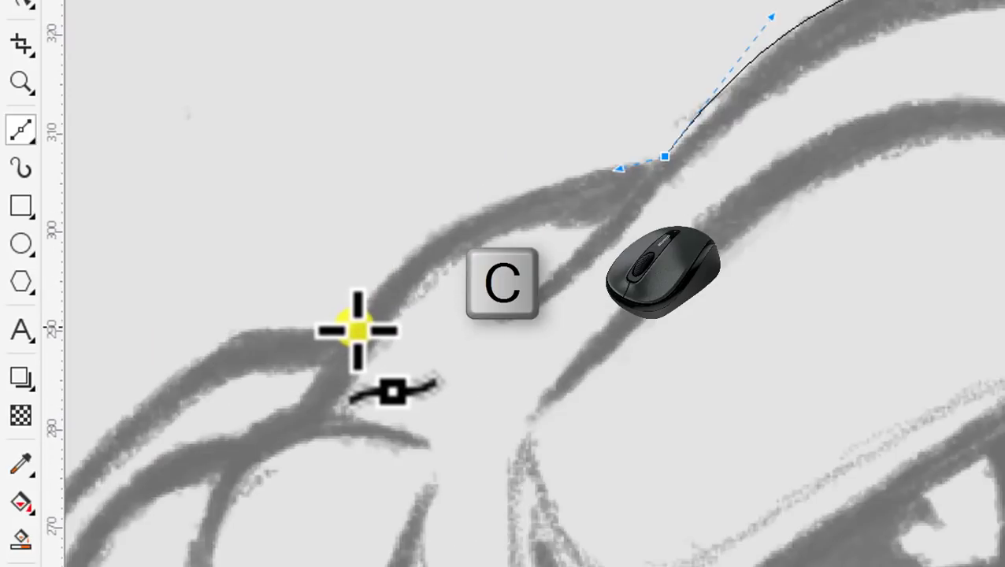
pyautogui.moveTo(354, 328)
pyautogui.mouseDown()
pyautogui.moveTo(321, 421)
pyautogui.moveTo(277, 473)
pyautogui.mouseUp()
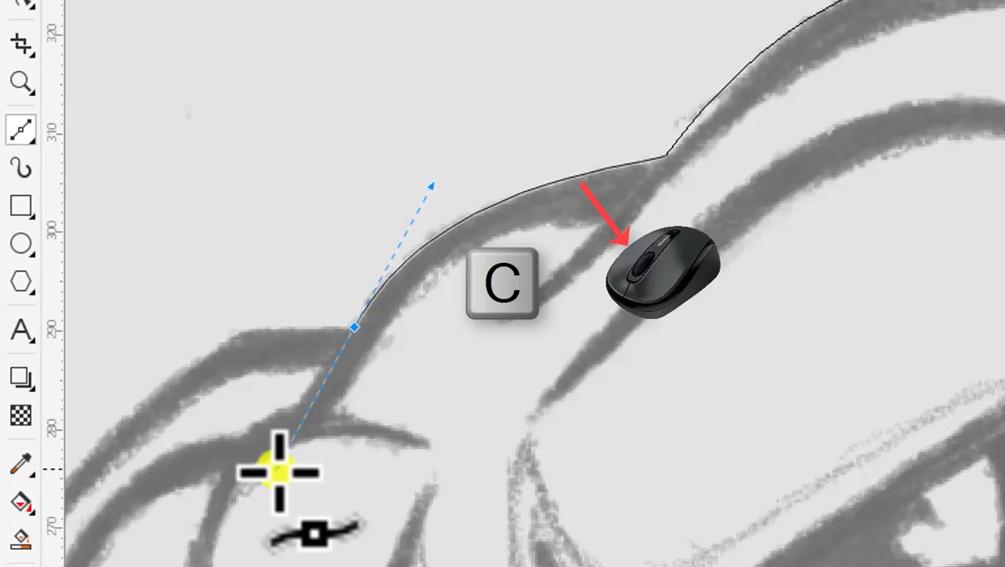
pyautogui.moveTo(277, 473)
pyautogui.mouseDown()
pyautogui.moveTo(337, 351)
pyautogui.moveTo(410, 287)
pyautogui.mouseUp()
# Continue the curve along the head outline and end it at the brow hook
pyautogui.scroll(-2, 337, 348)
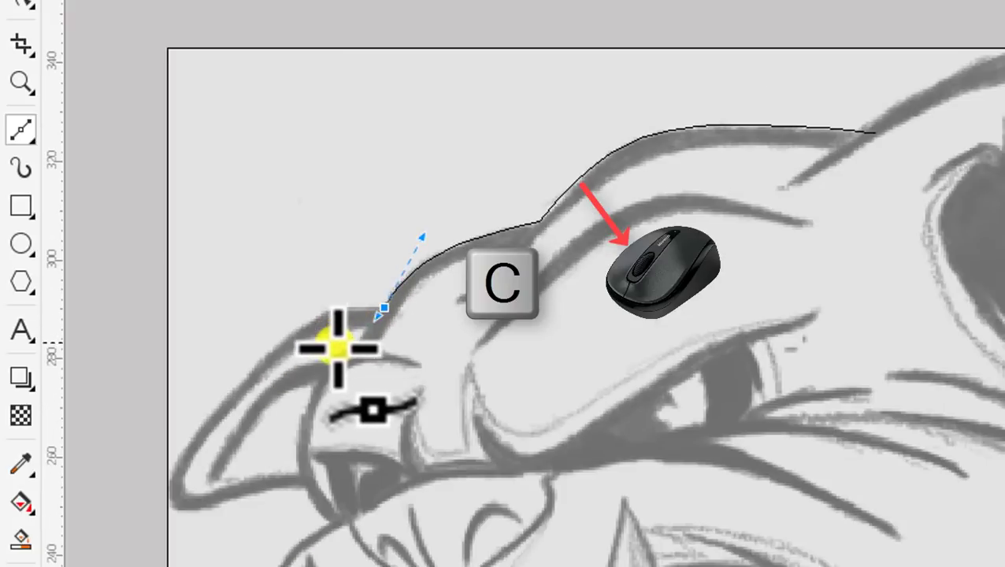
pyautogui.scroll(4, 340, 362)
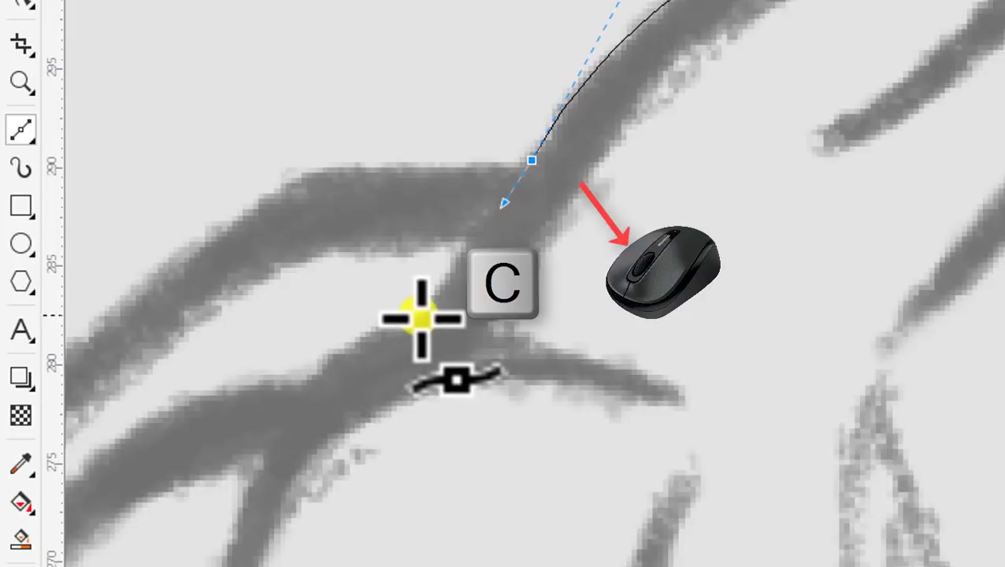
pyautogui.moveTo(422, 318)
pyautogui.mouseDown()
pyautogui.moveTo(381, 356)
pyautogui.moveTo(419, 325)
pyautogui.mouseUp()
pyautogui.scroll(-2, 457, 221)
pyautogui.click(461, 211)
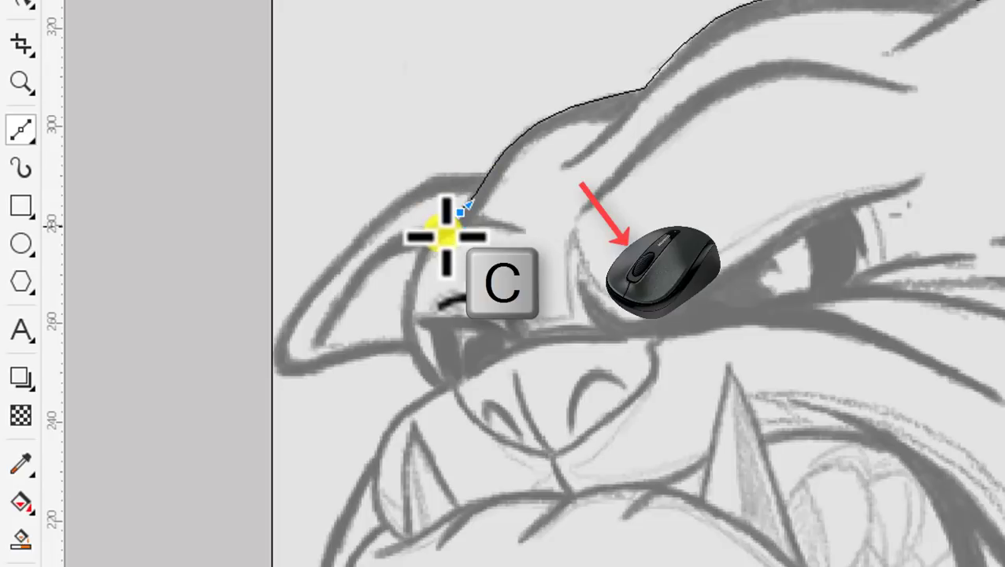
pyautogui.scroll(1, 414, 260)
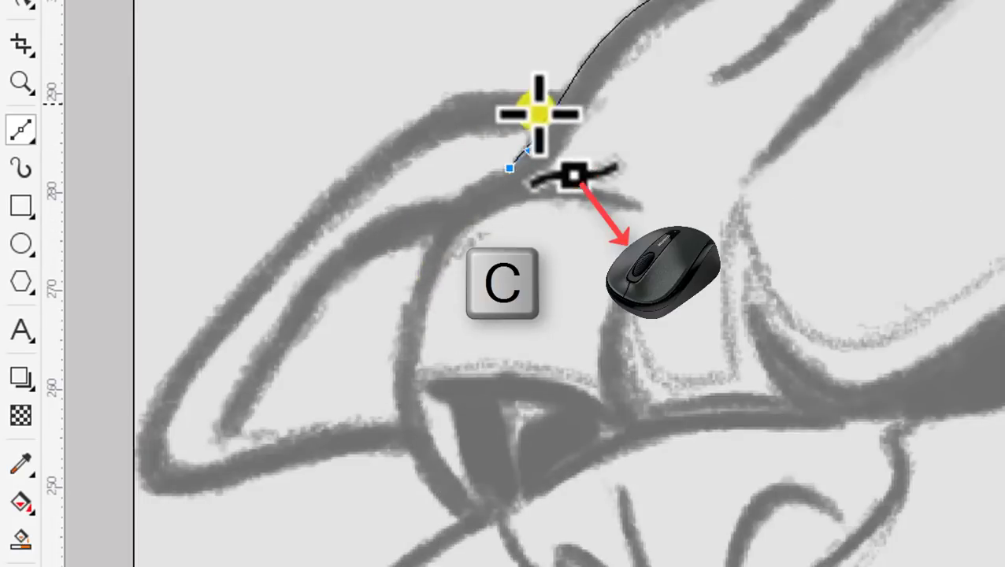
pyautogui.moveTo(401, 331)
pyautogui.mouseDown()
pyautogui.moveTo(393, 471)
pyautogui.moveTo(394, 383)
pyautogui.mouseUp()
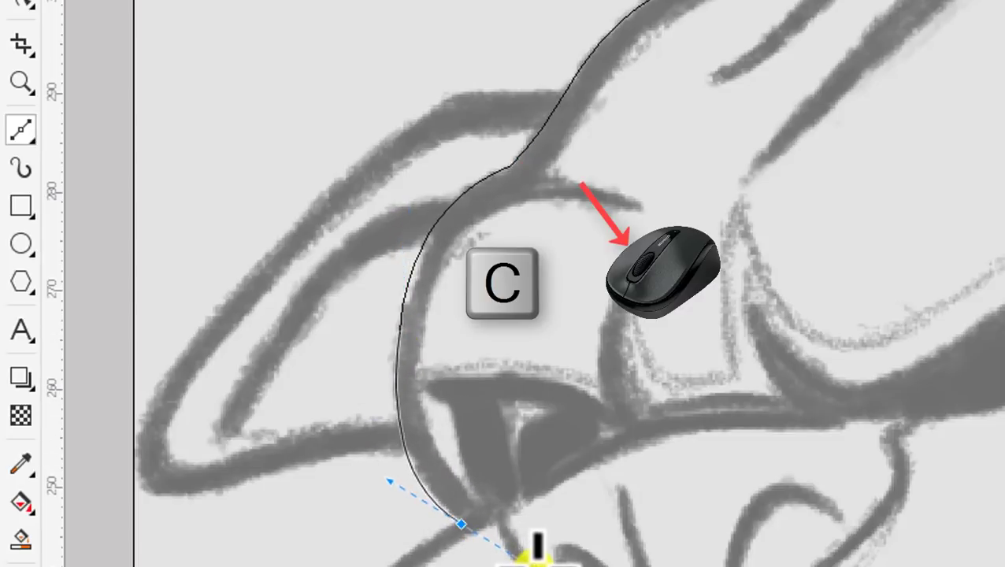
pyautogui.click(462, 524)
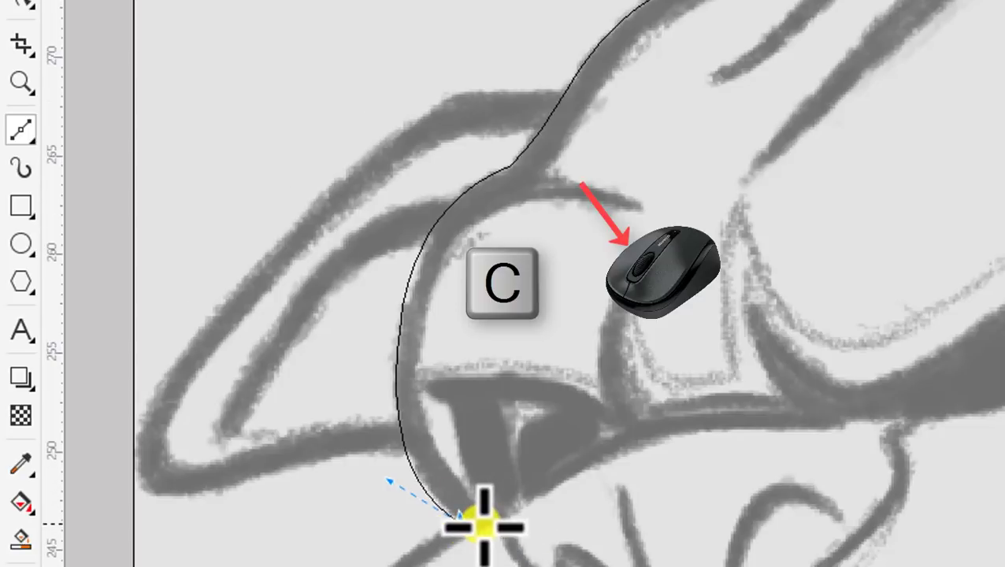
pyautogui.scroll(2, 483, 527)
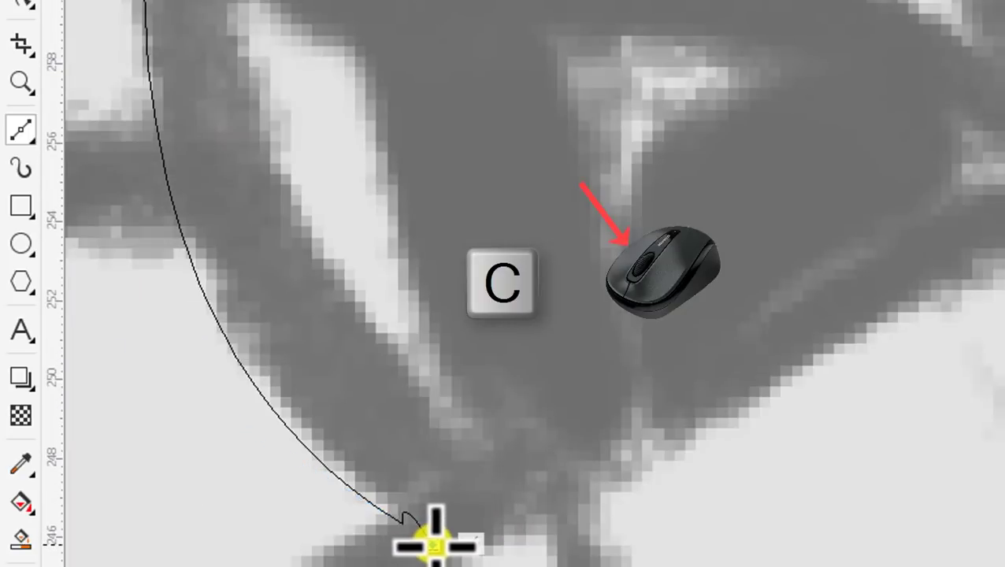
# Undo the stray node and re-place the hook's tip as a sharp corner
pyautogui.click(433, 544)
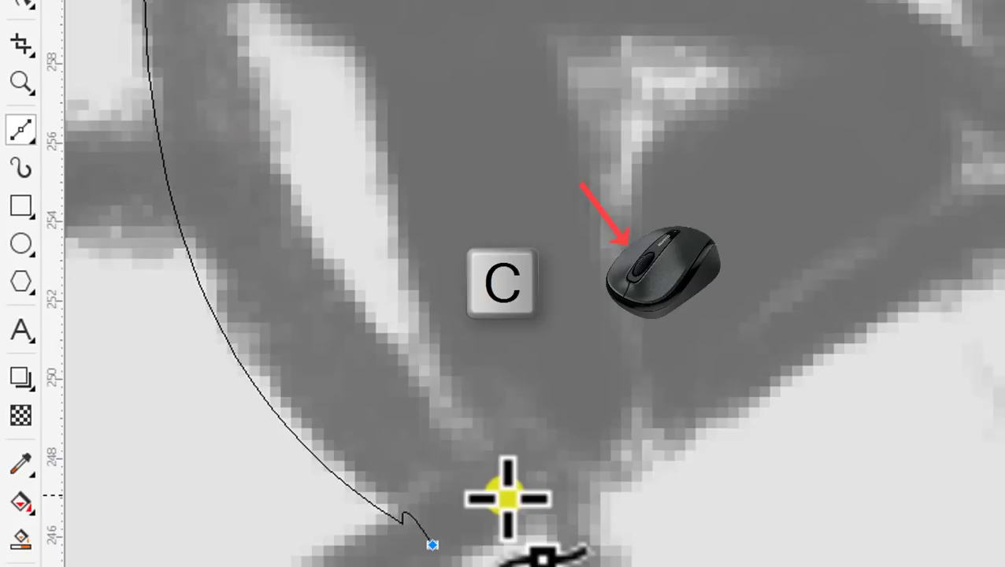
pyautogui.hotkey('ctrl', 'z')
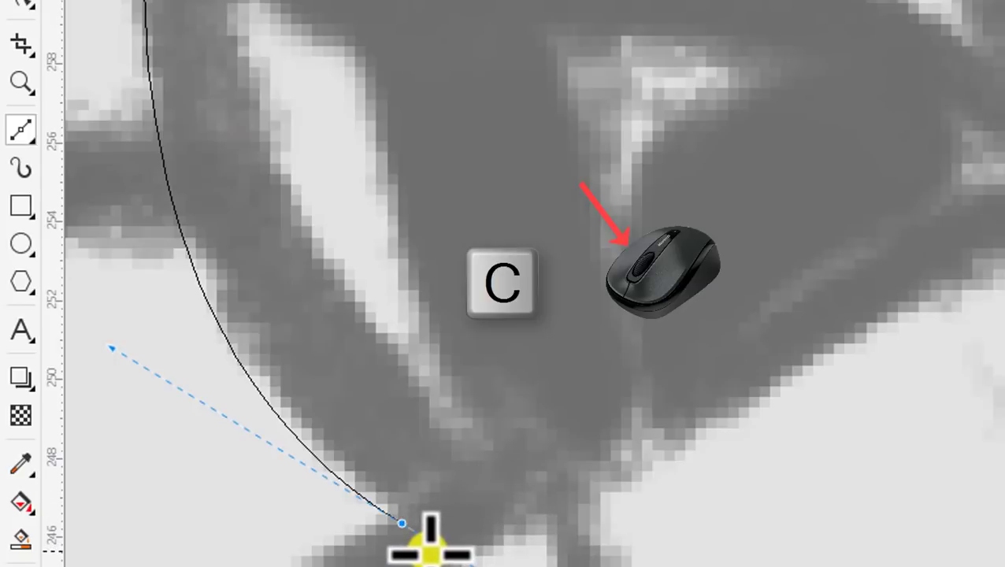
pyautogui.click(410, 530)
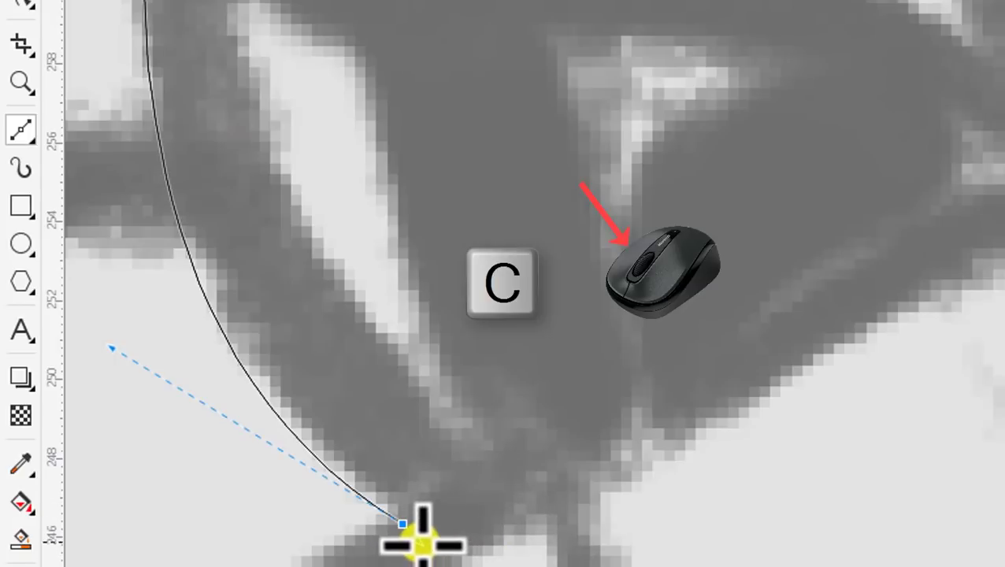
pyautogui.click(433, 545)
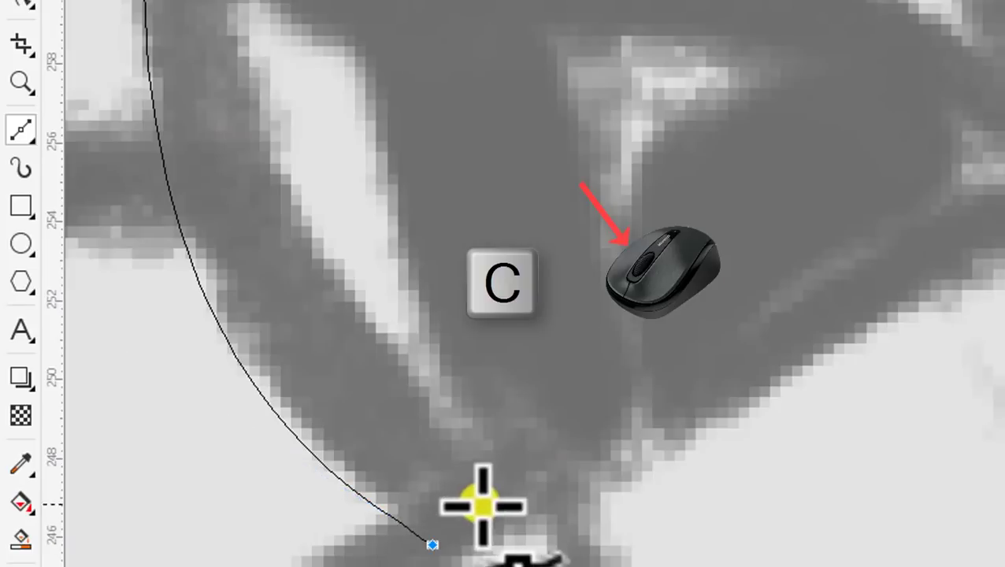
pyautogui.scroll(-3, 473, 495)
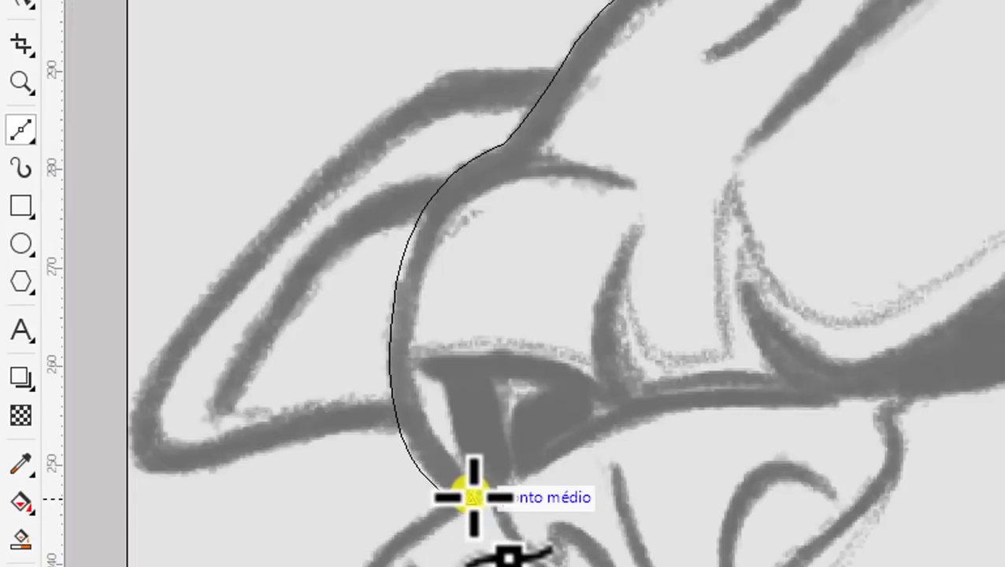
pyautogui.click(473, 497)
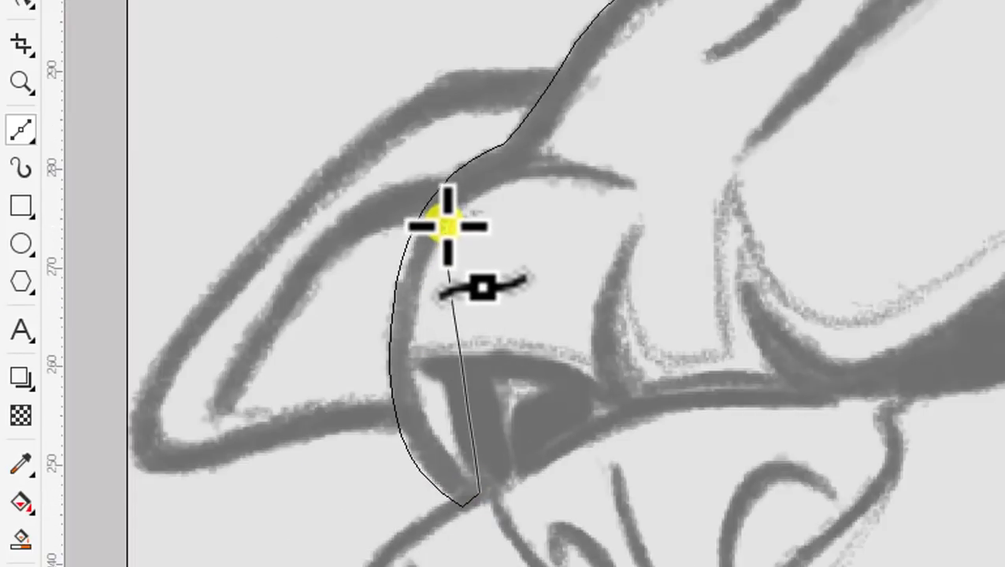
# Curve the outline back up the stroke's inner edge, forming the first sharp spike
pyautogui.moveTo(442, 228)
pyautogui.mouseDown()
pyautogui.moveTo(475, 175)
pyautogui.moveTo(519, 52)
pyautogui.mouseUp()
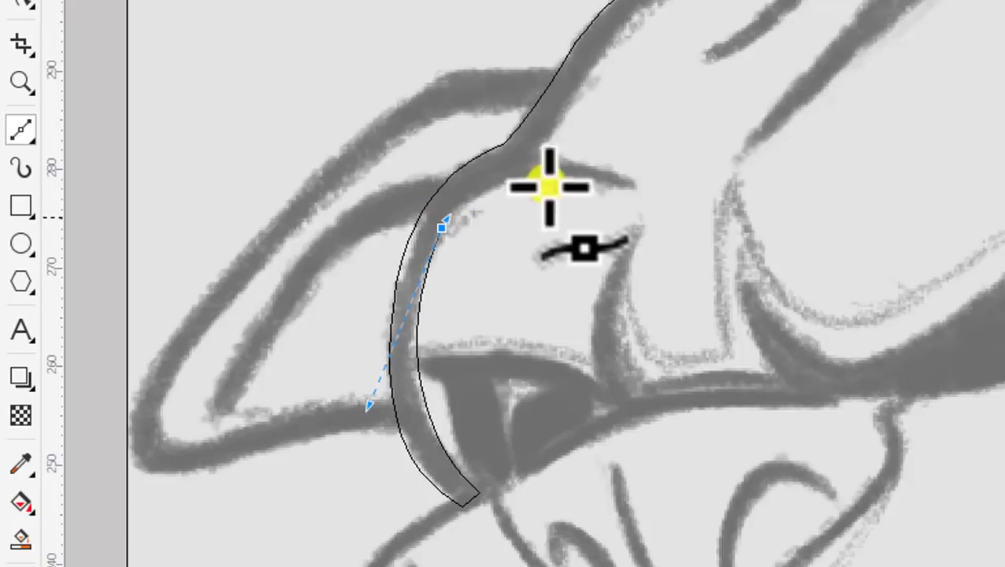
pyautogui.moveTo(635, 194); pyautogui.dragTo(729, 221)
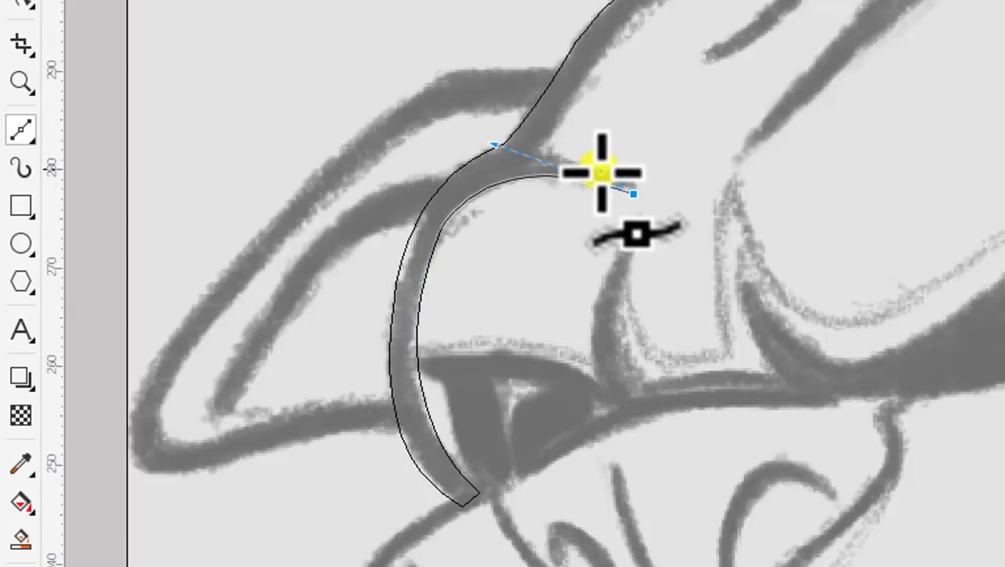
pyautogui.scroll(3, 557, 135)
pyautogui.scroll(2, 552, 132)
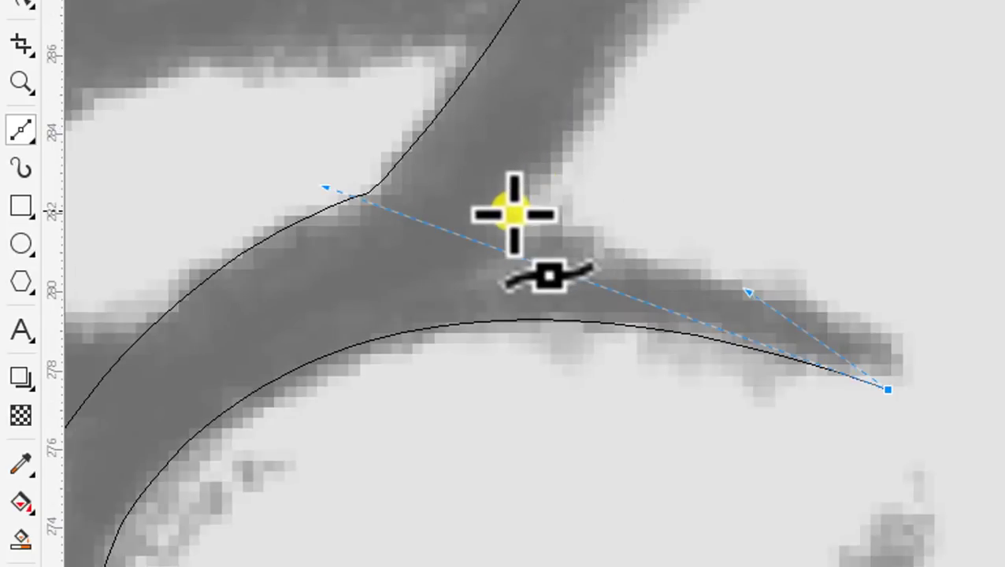
pyautogui.moveTo(511, 211); pyautogui.dragTo(375, 184)
pyautogui.click(519, 214)
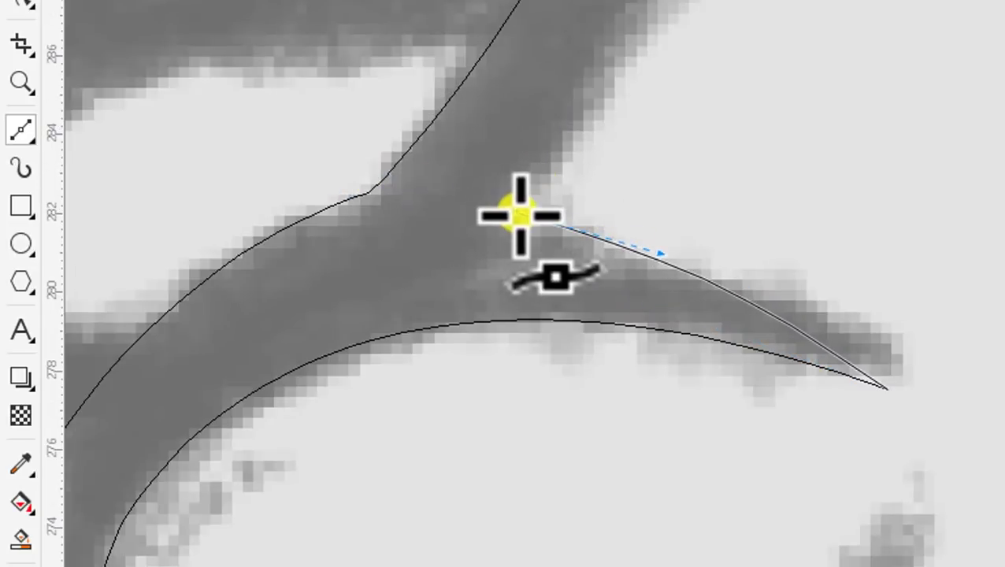
pyautogui.scroll(-2, 506, 231)
pyautogui.scroll(-1, 433, 273)
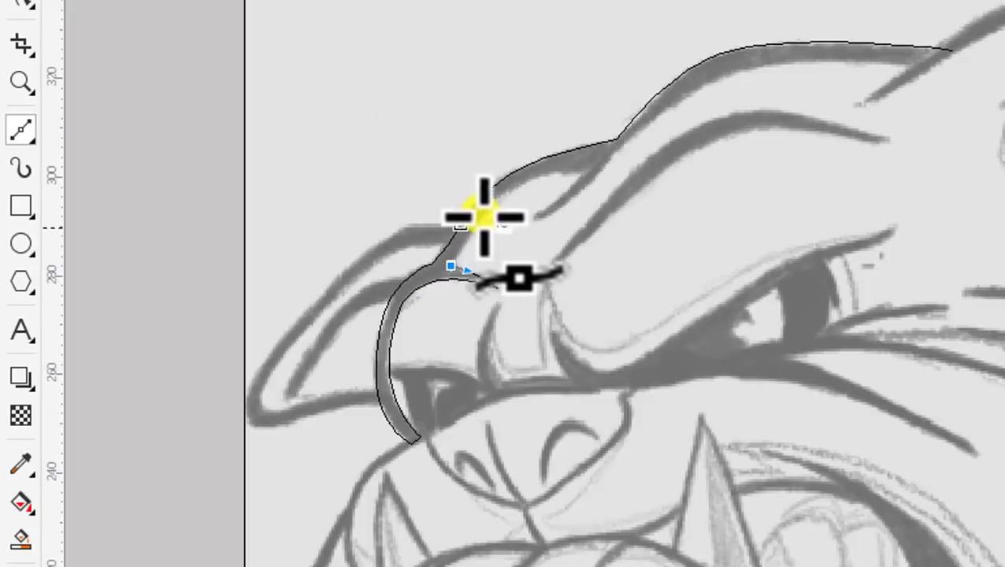
pyautogui.scroll(1, 482, 214)
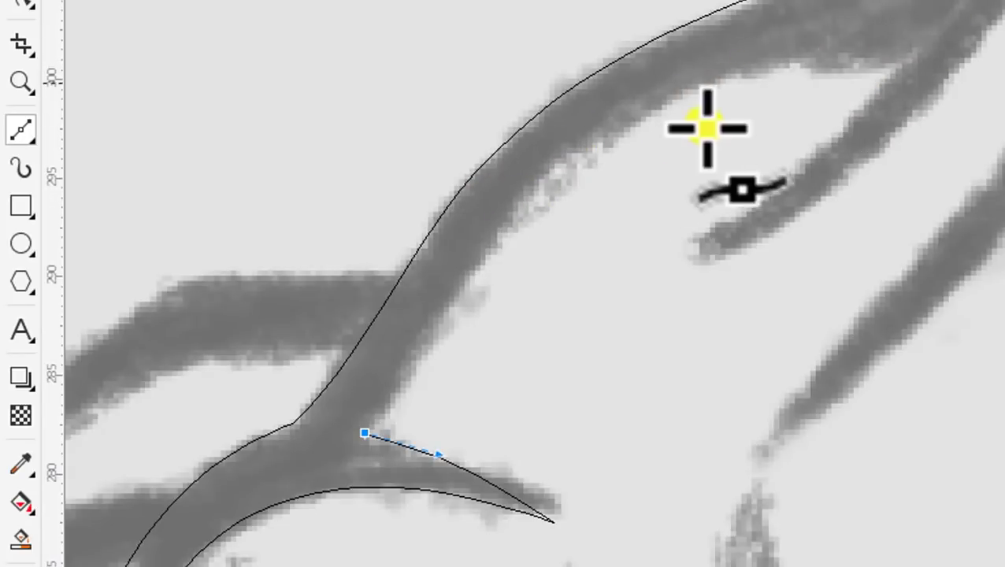
pyautogui.scroll(-2, 667, 156)
pyautogui.scroll(1, 687, 145)
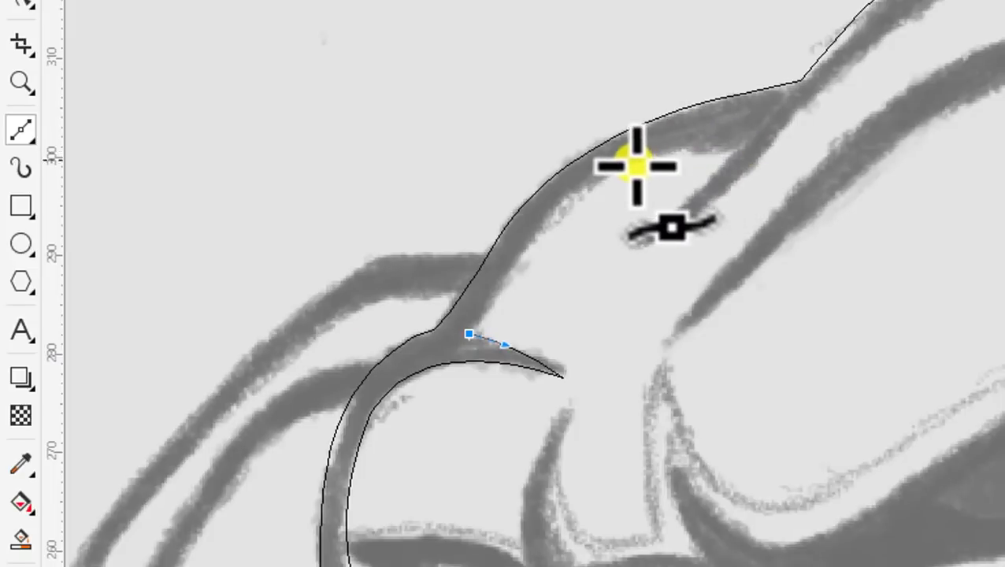
# Trace the inner edge along the head's top into a second pointed spike
pyautogui.moveTo(646, 158); pyautogui.dragTo(747, 132)
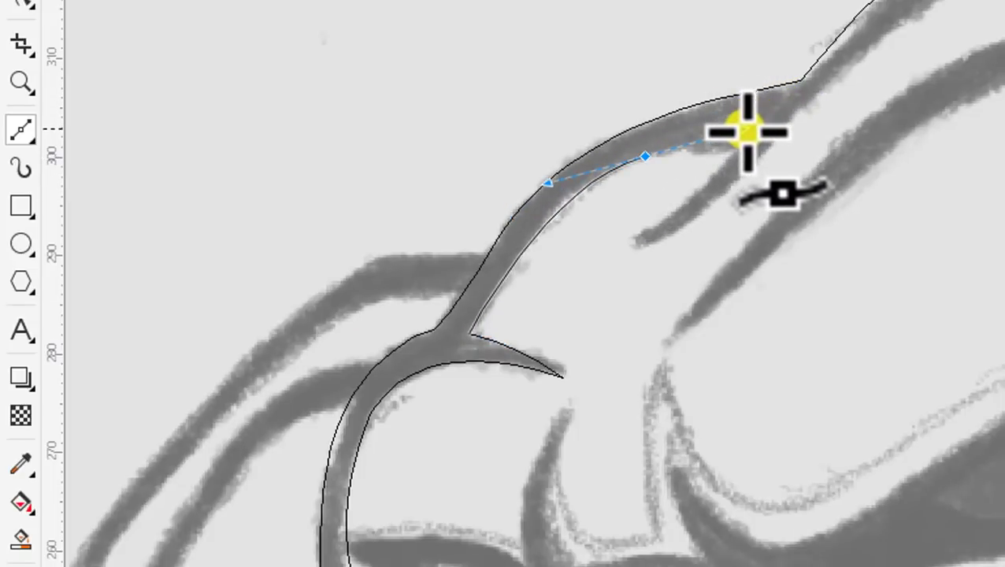
pyautogui.moveTo(747, 131); pyautogui.dragTo(689, 150)
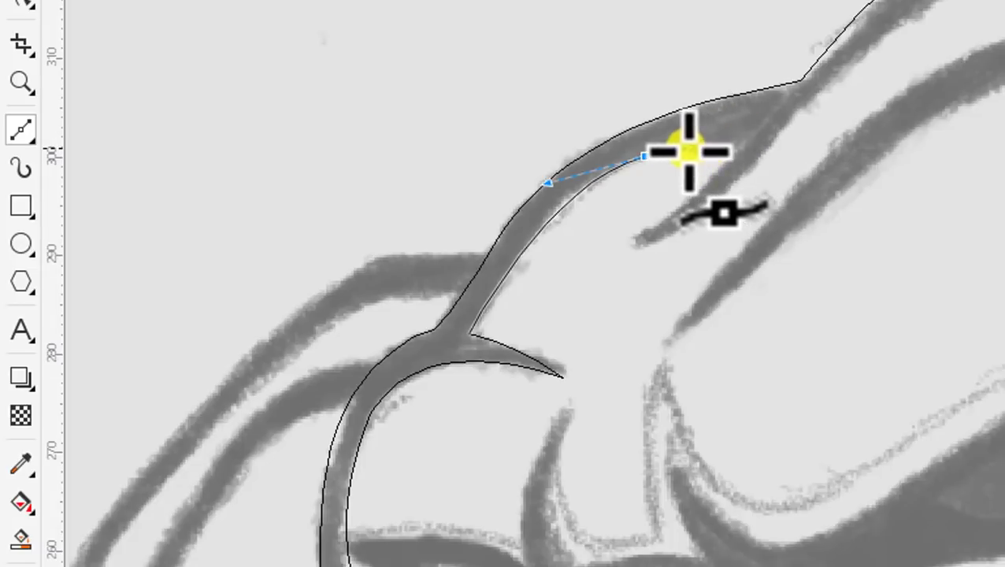
pyautogui.scroll(2, 690, 150)
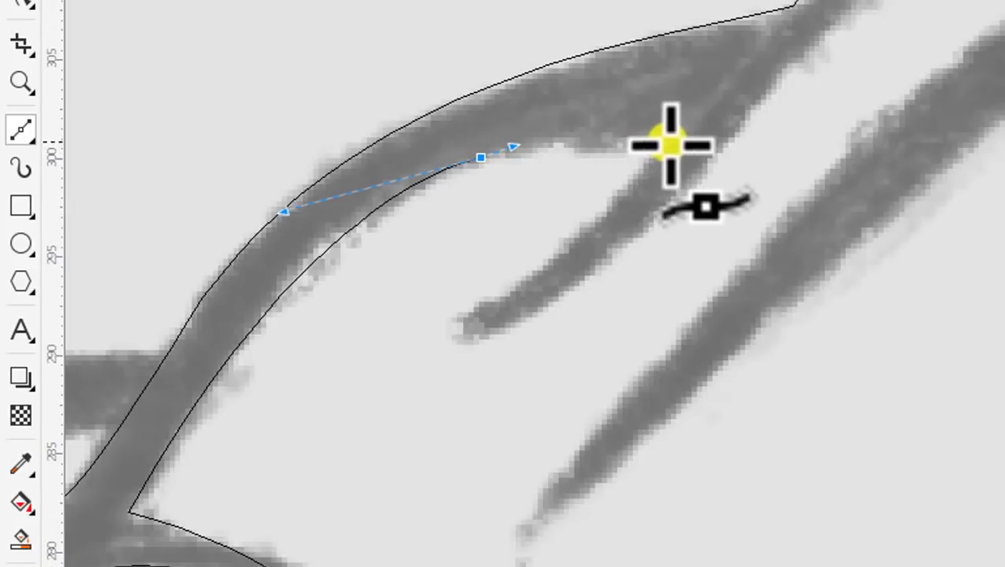
pyautogui.click(630, 142)
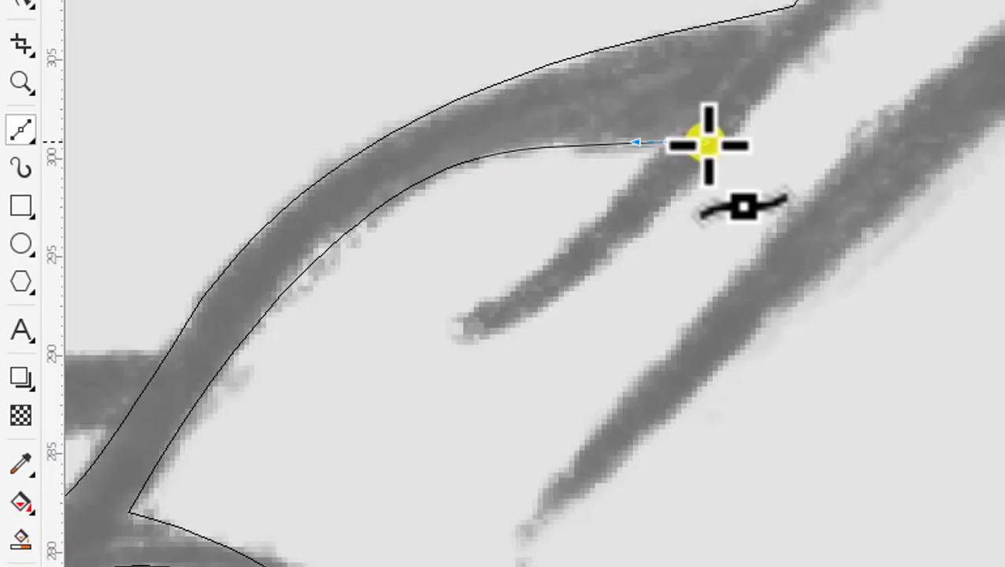
pyautogui.moveTo(670, 145); pyautogui.dragTo(912, 85)
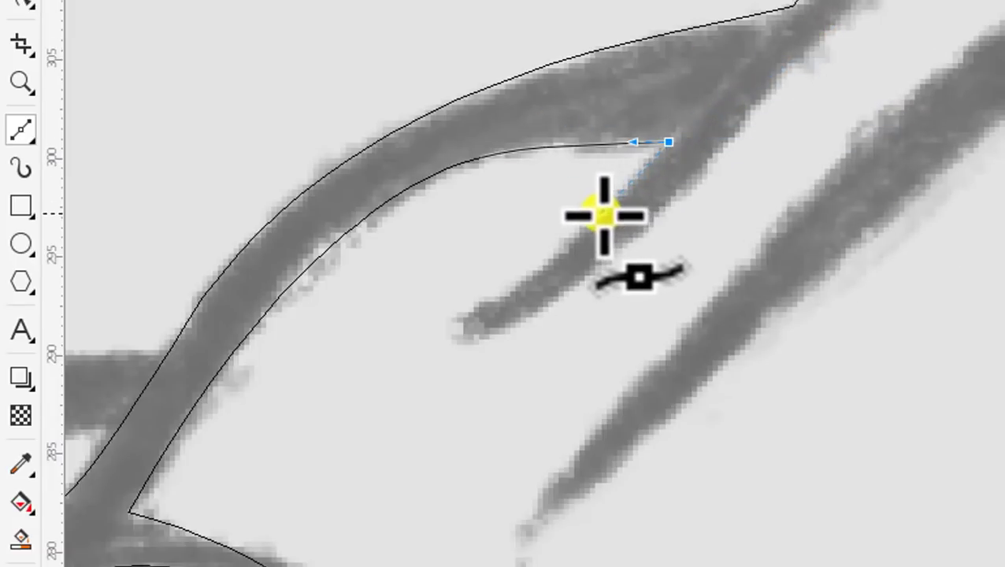
pyautogui.moveTo(912, 85); pyautogui.dragTo(603, 213)
pyautogui.moveTo(454, 335)
pyautogui.mouseDown()
pyautogui.moveTo(333, 408)
pyautogui.moveTo(377, 434)
pyautogui.moveTo(651, 247)
pyautogui.moveTo(523, 320)
pyautogui.moveTo(568, 297)
pyautogui.mouseUp()
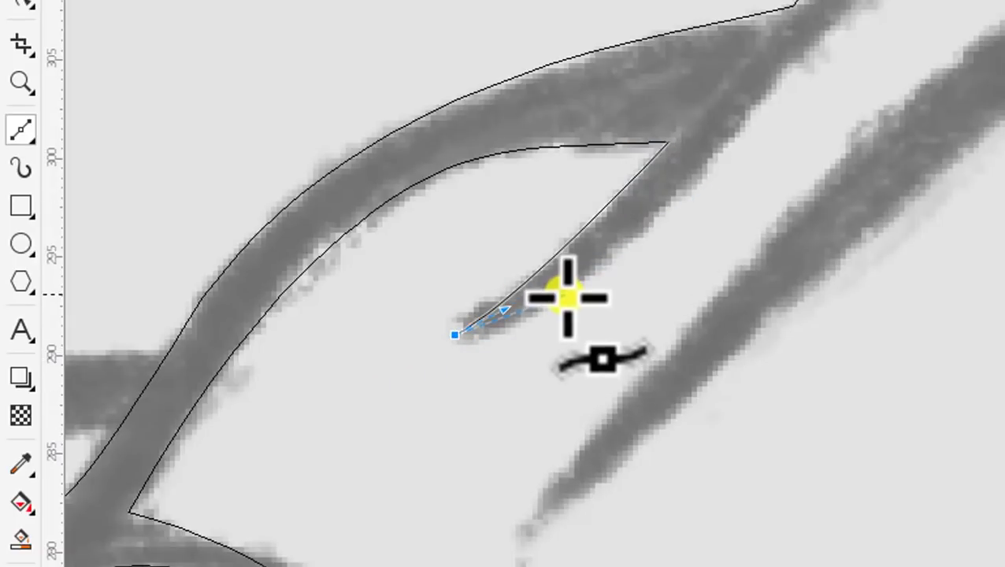
pyautogui.scroll(-1, 376, 272)
# Trace nodes up the thin brow stroke and over the head, cornering where it bends
pyautogui.scroll(-1, 376, 277)
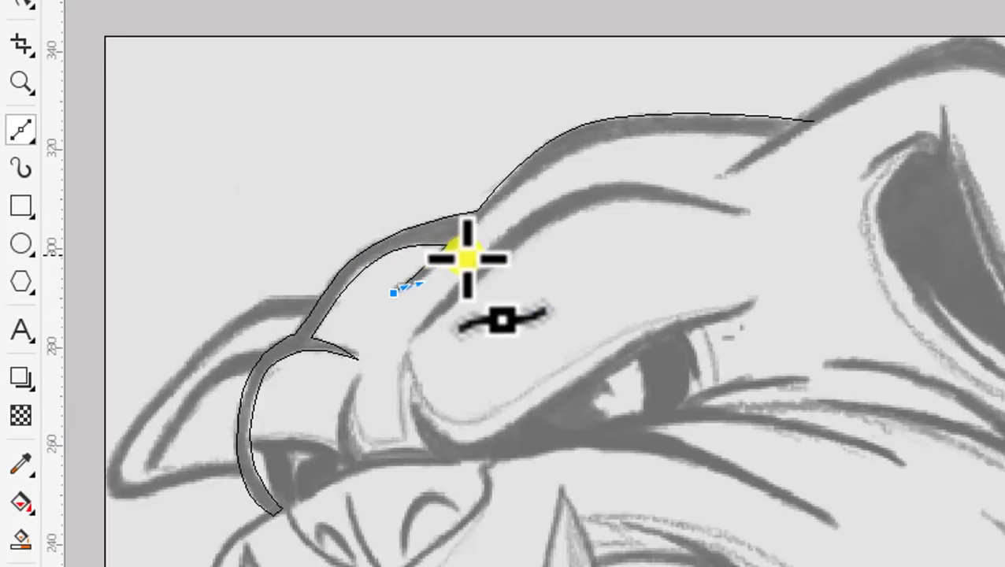
pyautogui.scroll(1, 465, 253)
pyautogui.moveTo(543, 152)
pyautogui.mouseDown()
pyautogui.moveTo(596, 90)
pyautogui.moveTo(622, 79)
pyautogui.moveTo(490, 148)
pyautogui.mouseUp()
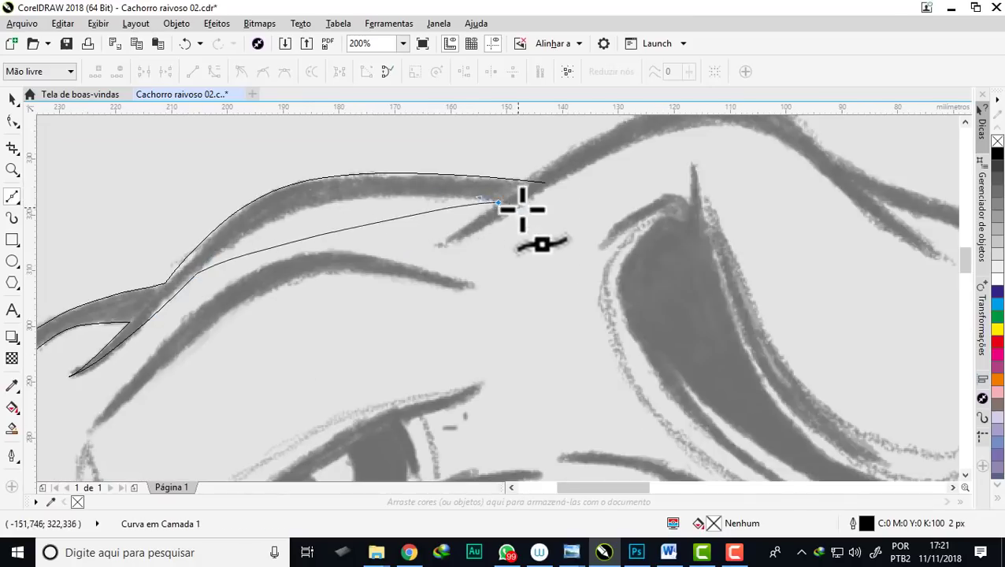
pyautogui.moveTo(498, 203); pyautogui.dragTo(711, 243)
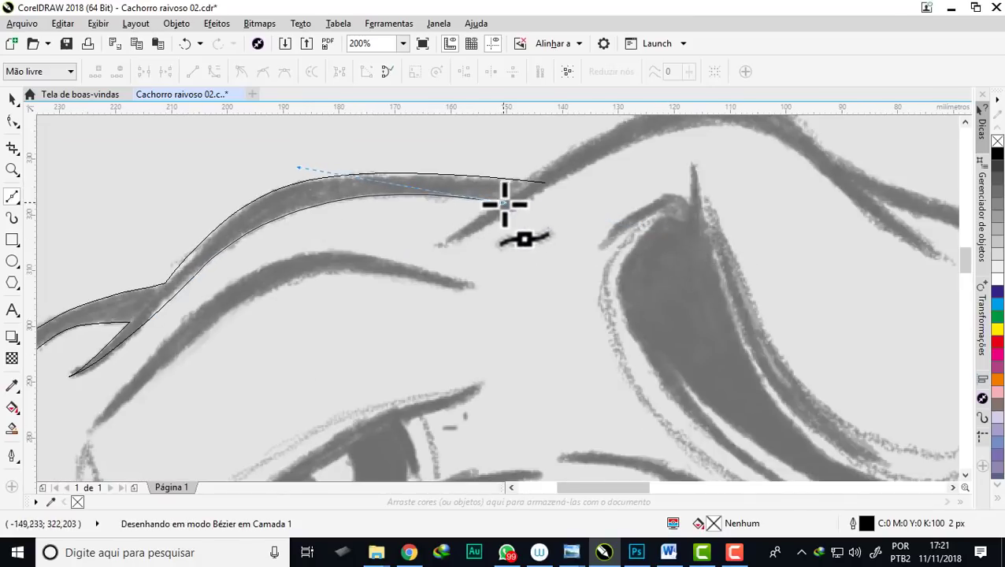
pyautogui.moveTo(504, 204); pyautogui.dragTo(504, 204)
pyautogui.click(438, 241)
pyautogui.scroll(-1, 616, 148)
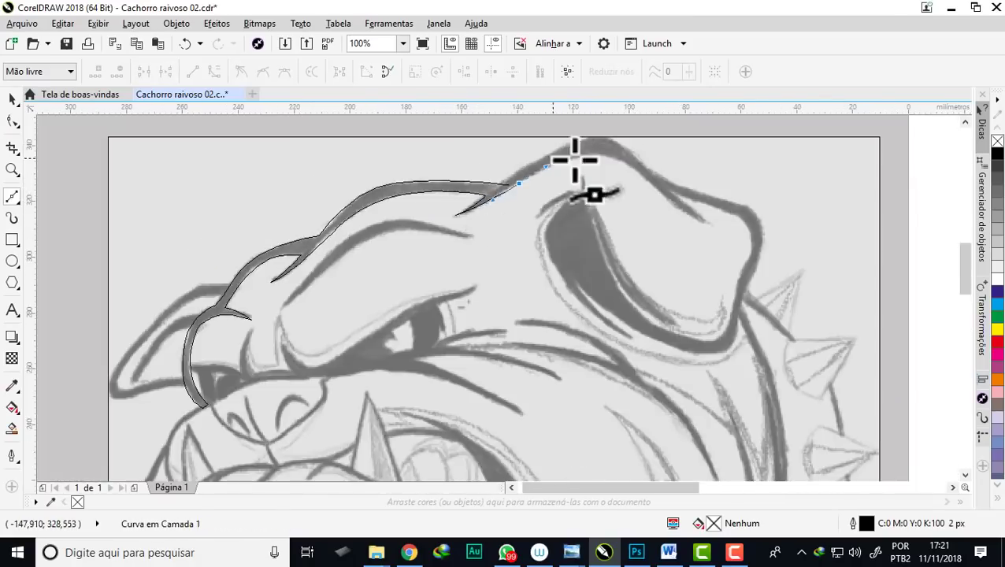
pyautogui.scroll(1, 577, 157)
pyautogui.moveTo(619, 163); pyautogui.dragTo(708, 221)
pyautogui.scroll(-1, 493, 199)
pyautogui.scroll(1, 596, 258)
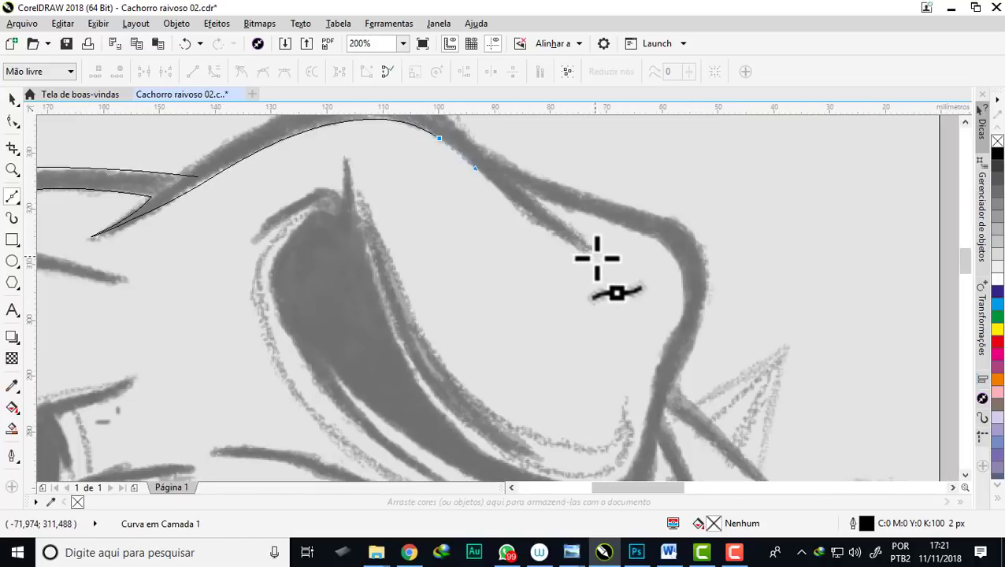
pyautogui.click(657, 235)
# Add curved nodes along the inner brow edge up to the spike and back down
pyautogui.scroll(-1, 664, 346)
pyautogui.scroll(1, 561, 341)
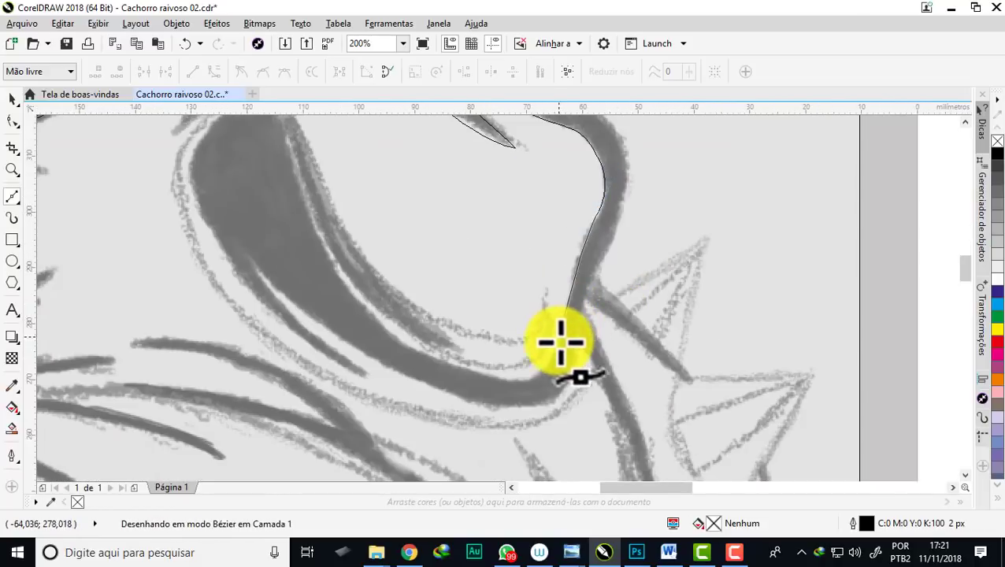
pyautogui.moveTo(482, 375); pyautogui.dragTo(435, 360)
pyautogui.moveTo(306, 199); pyautogui.dragTo(269, 163)
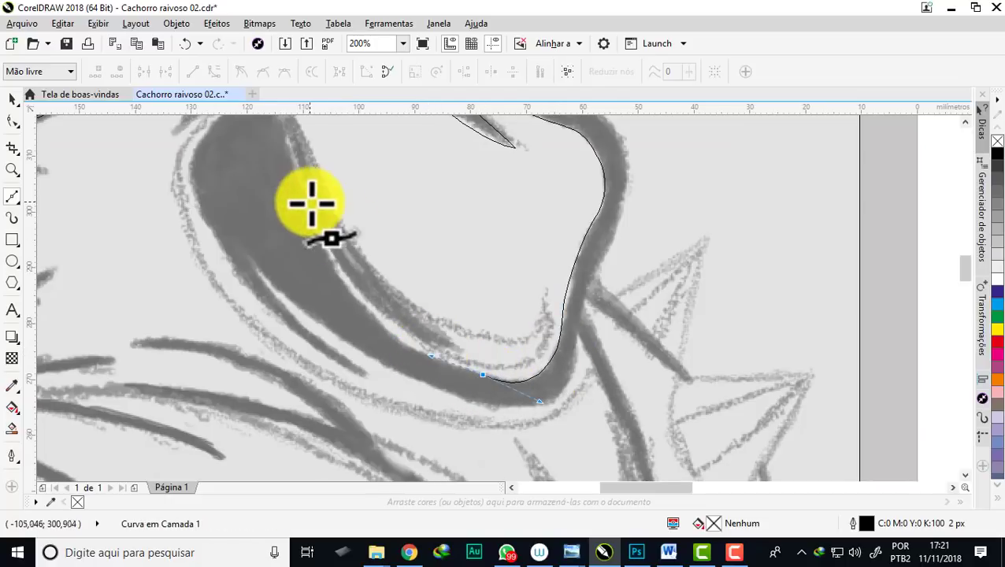
pyautogui.scroll(2, 281, 157)
pyautogui.scroll(-1, 284, 221)
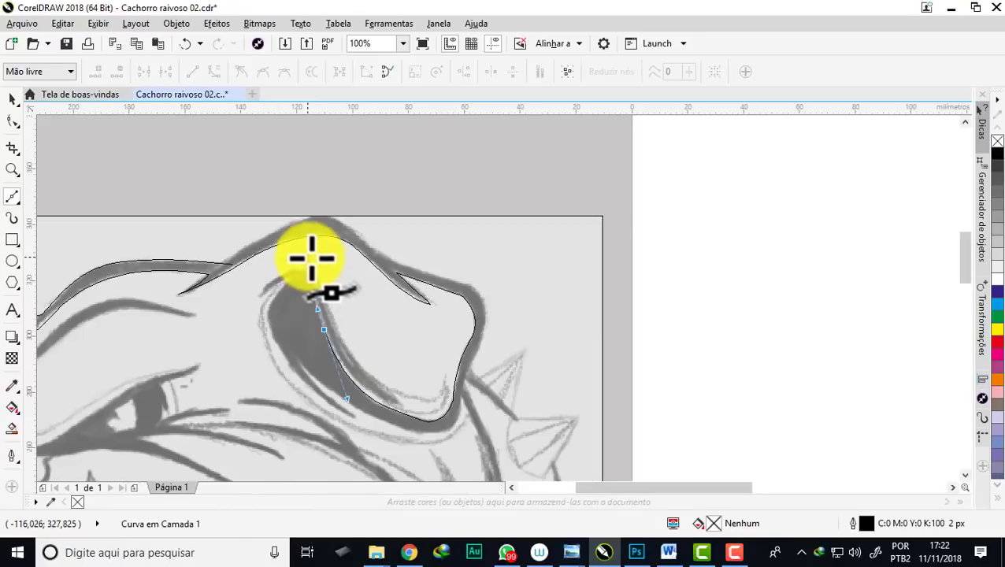
pyautogui.scroll(1, 305, 252)
pyautogui.moveTo(305, 252); pyautogui.dragTo(302, 242)
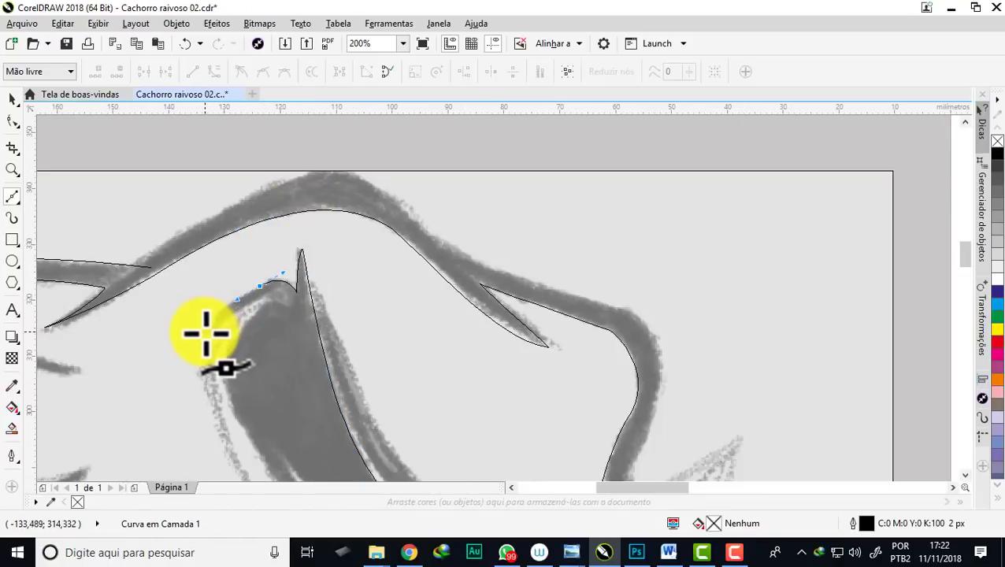
pyautogui.moveTo(229, 327); pyautogui.dragTo(294, 297)
pyautogui.scroll(-1, 266, 306)
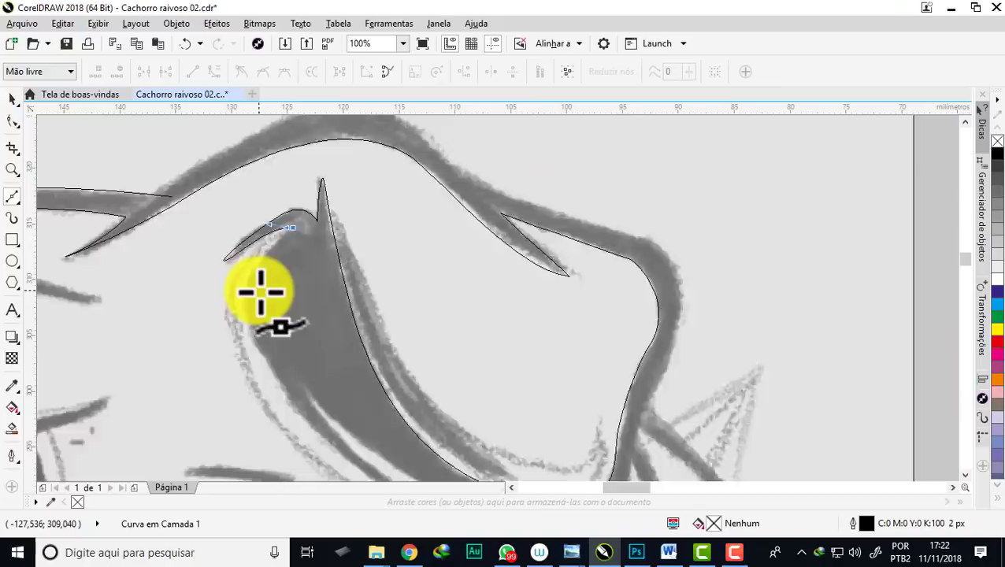
pyautogui.scroll(2, 236, 315)
pyautogui.scroll(-1, 237, 308)
pyautogui.scroll(-1, 268, 311)
pyautogui.scroll(1, 292, 334)
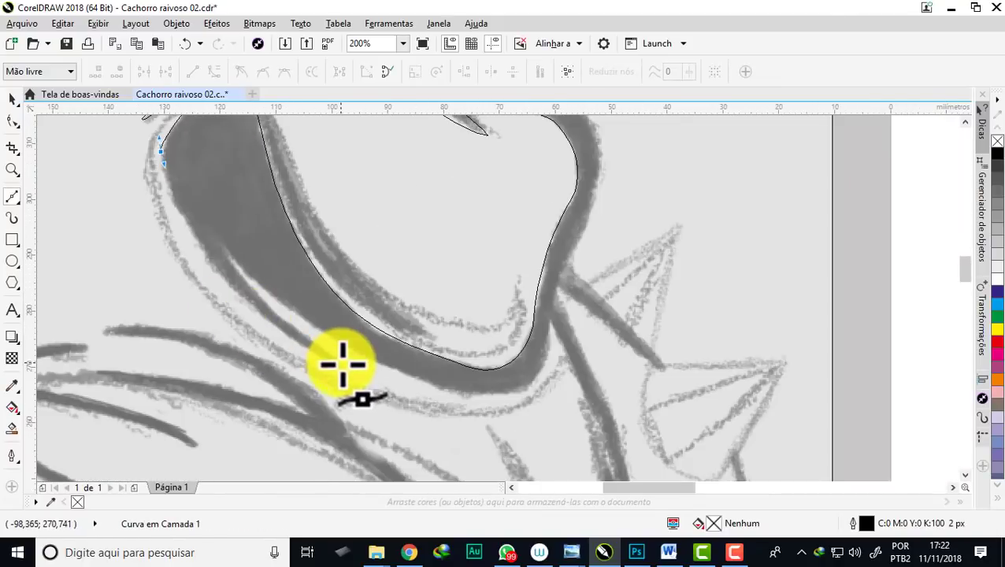
# Curve around the brow's bottom and right side, then close the outline at its start node
pyautogui.moveTo(338, 361); pyautogui.dragTo(496, 436)
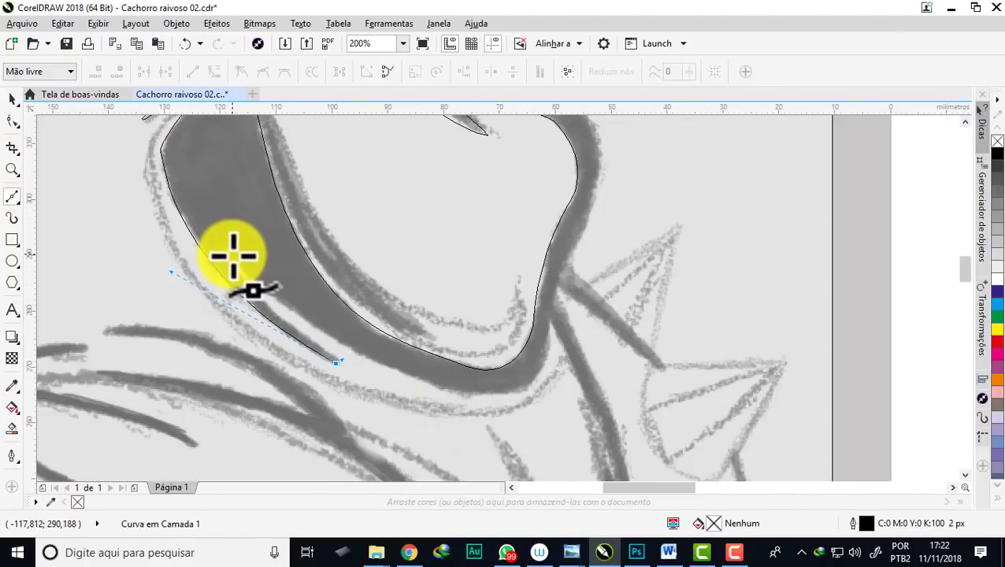
pyautogui.scroll(-1, 279, 245)
pyautogui.scroll(1, 362, 310)
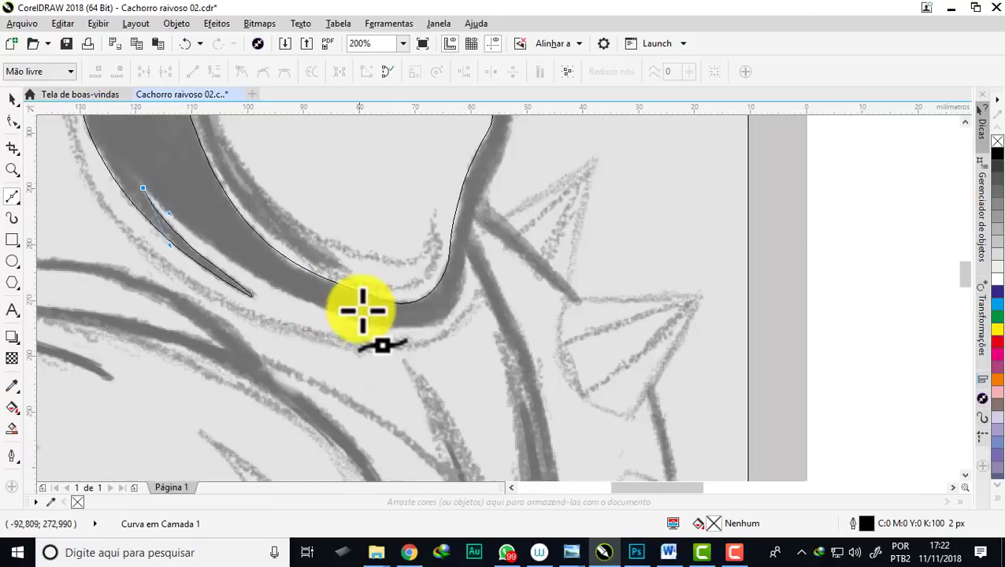
pyautogui.moveTo(403, 327); pyautogui.dragTo(524, 339)
pyautogui.scroll(-1, 421, 330)
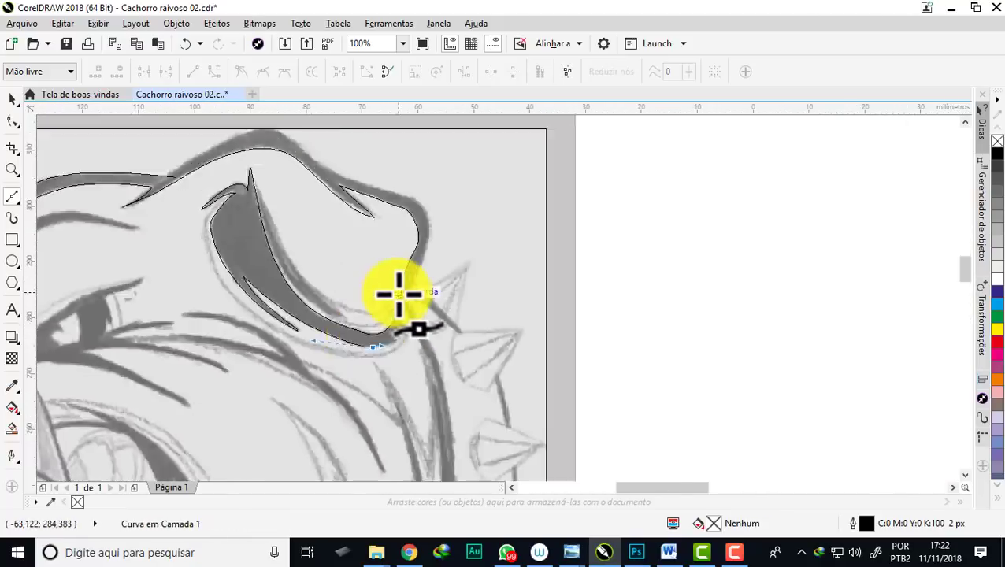
pyautogui.scroll(1, 395, 292)
pyautogui.moveTo(421, 295); pyautogui.dragTo(431, 156)
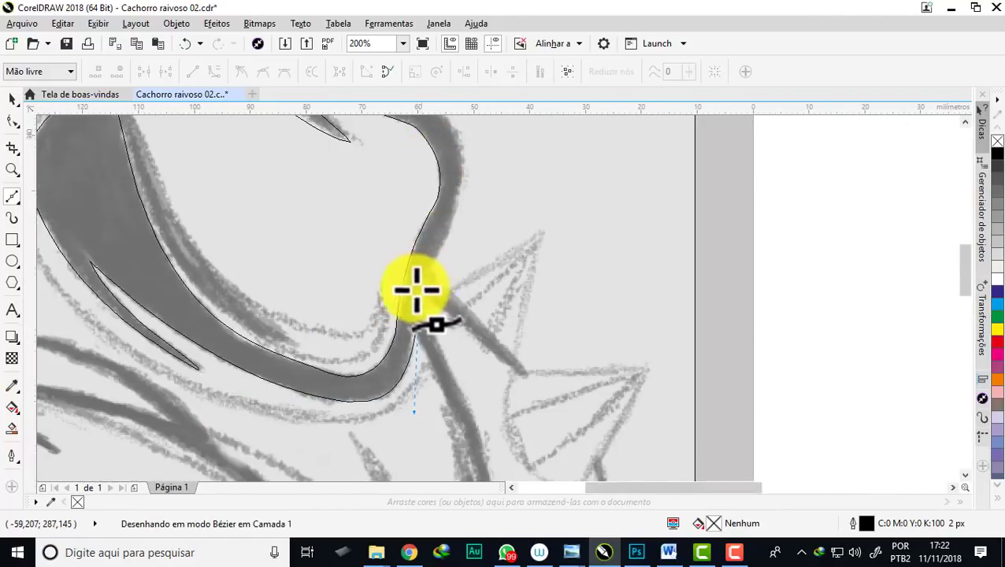
pyautogui.scroll(-1, 416, 290)
pyautogui.scroll(1, 465, 268)
pyautogui.scroll(-2, 456, 235)
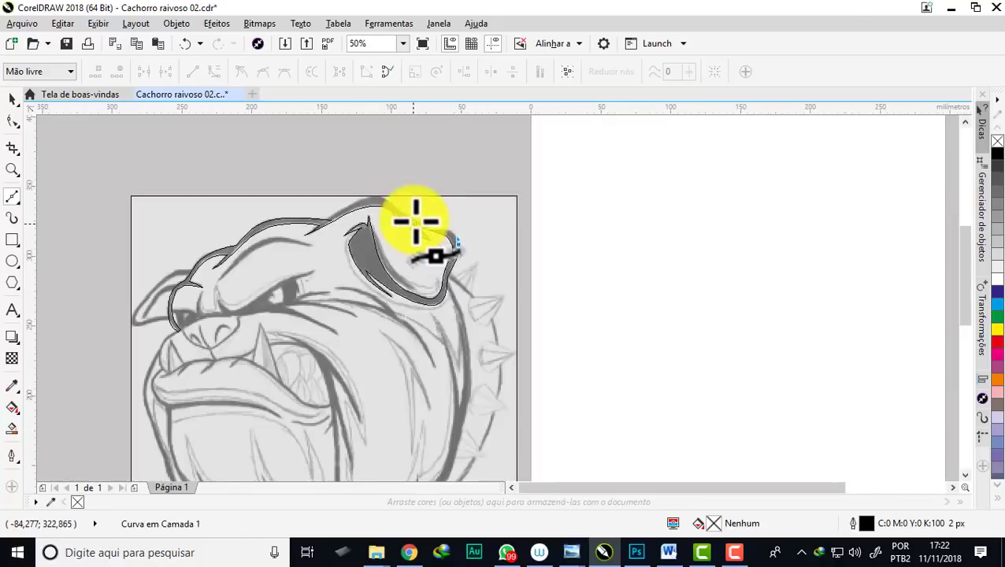
pyautogui.scroll(2, 415, 218)
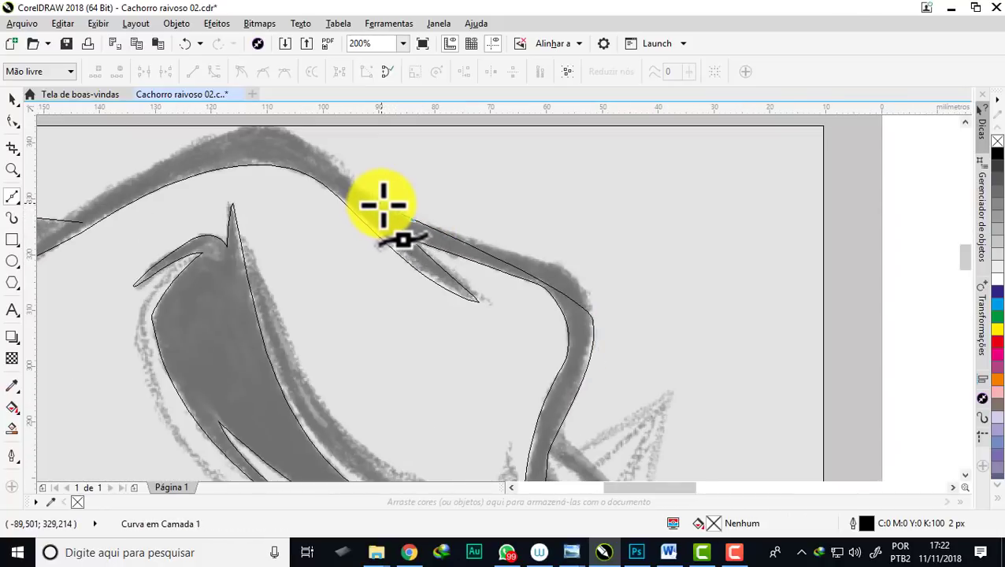
pyautogui.scroll(-1, 413, 220)
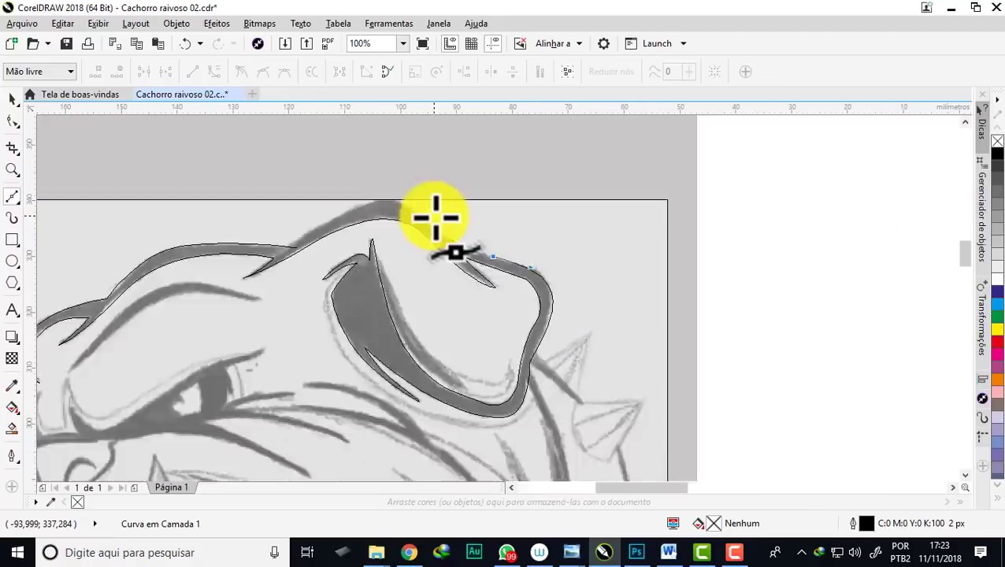
pyautogui.scroll(1, 434, 213)
pyautogui.moveTo(274, 203); pyautogui.dragTo(211, 251)
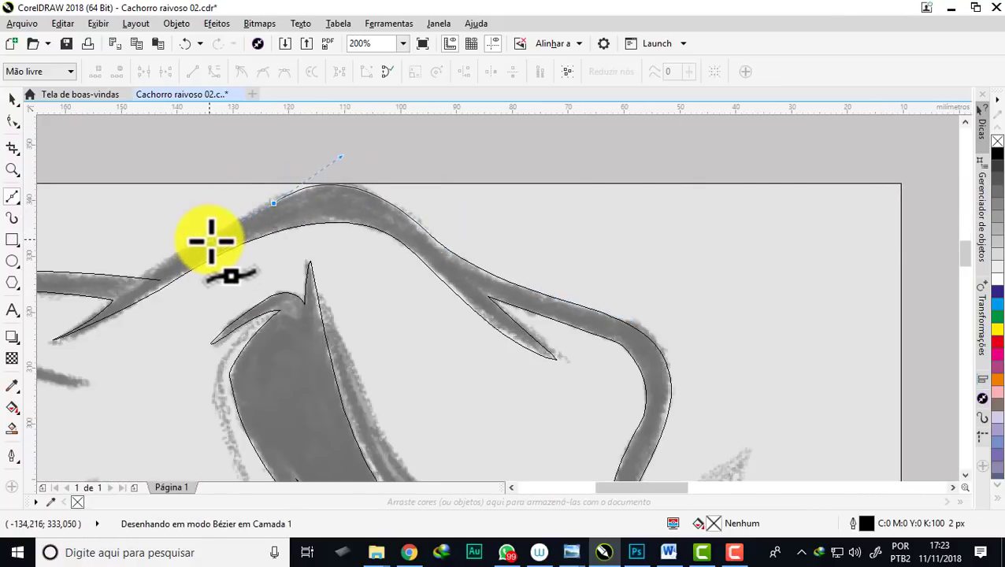
pyautogui.click(212, 238)
pyautogui.scroll(-1, 302, 218)
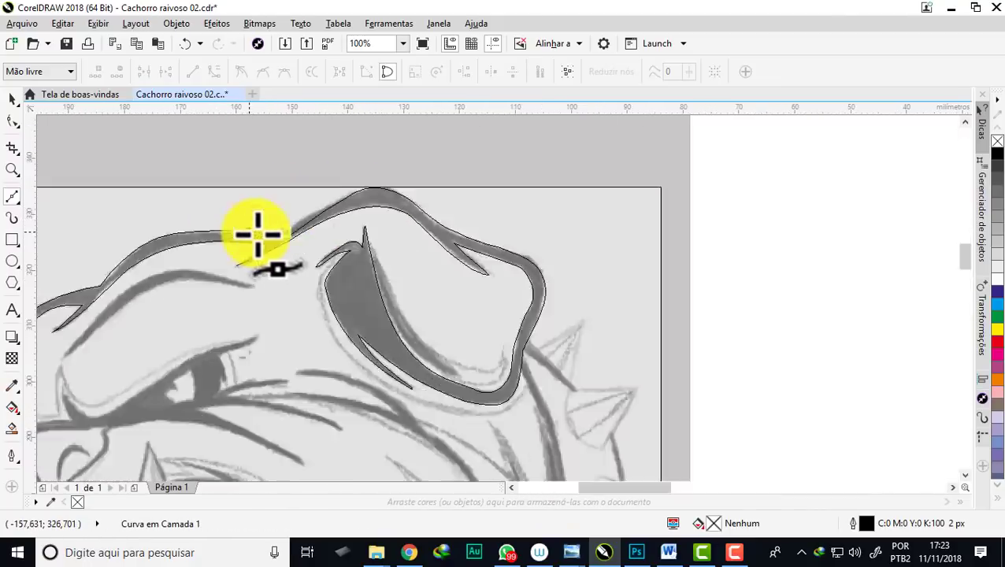
# With the Shape tool, move a node left to fit the upper forehead edge
pyautogui.scroll(2, 372, 231)
pyautogui.click(16, 120)
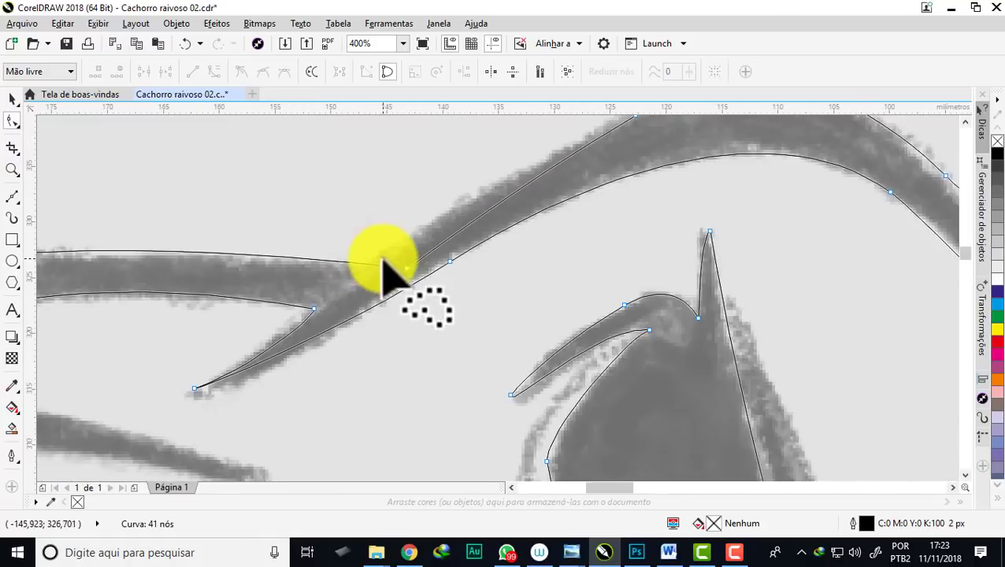
pyautogui.scroll(-1, 394, 260)
pyautogui.scroll(-1, 472, 228)
pyautogui.scroll(1, 476, 221)
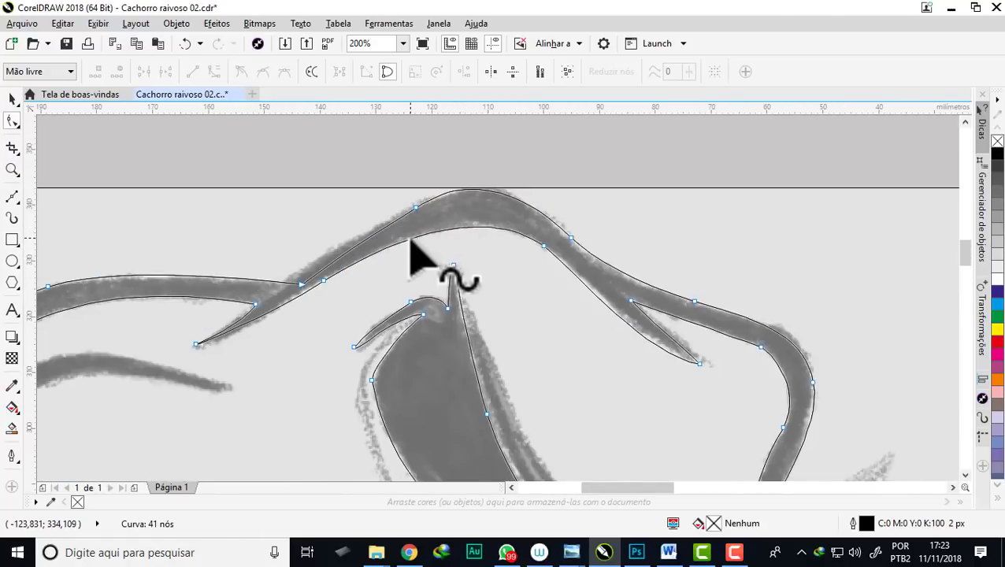
pyautogui.scroll(-2, 409, 241)
pyautogui.scroll(1, 425, 228)
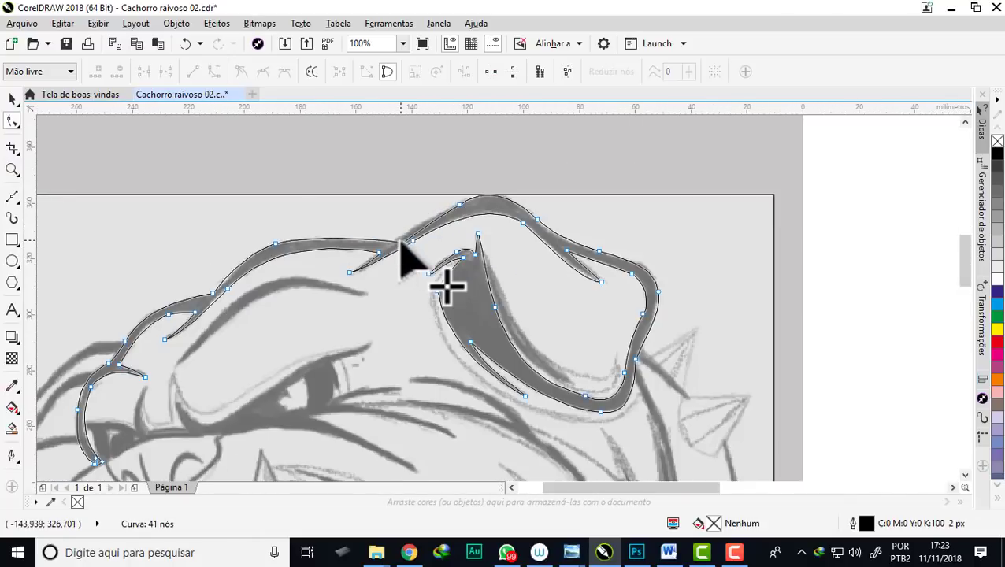
pyautogui.scroll(-1, 292, 302)
pyautogui.scroll(1, 292, 326)
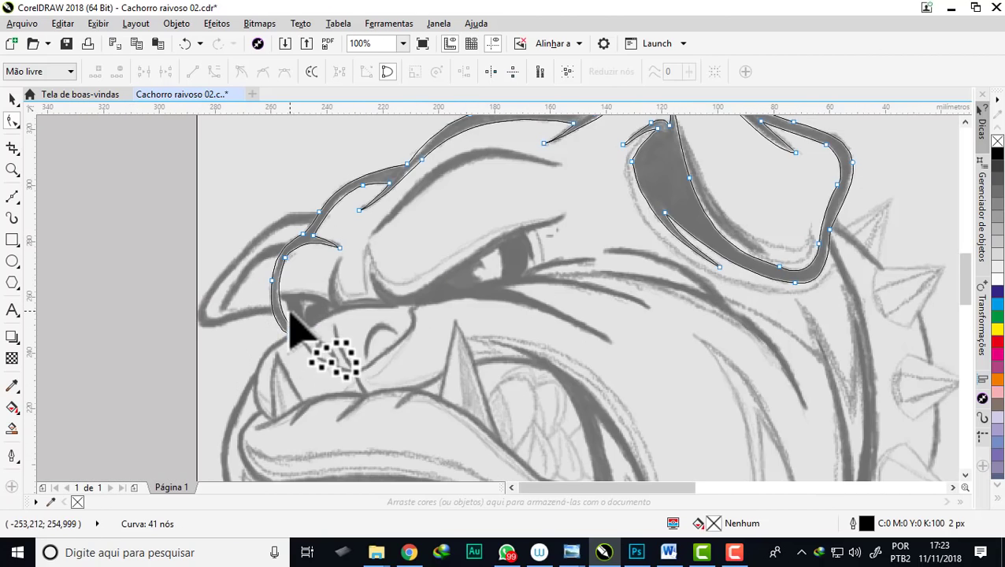
pyautogui.scroll(2, 325, 269)
pyautogui.scroll(-1, 376, 203)
pyautogui.scroll(-1, 473, 201)
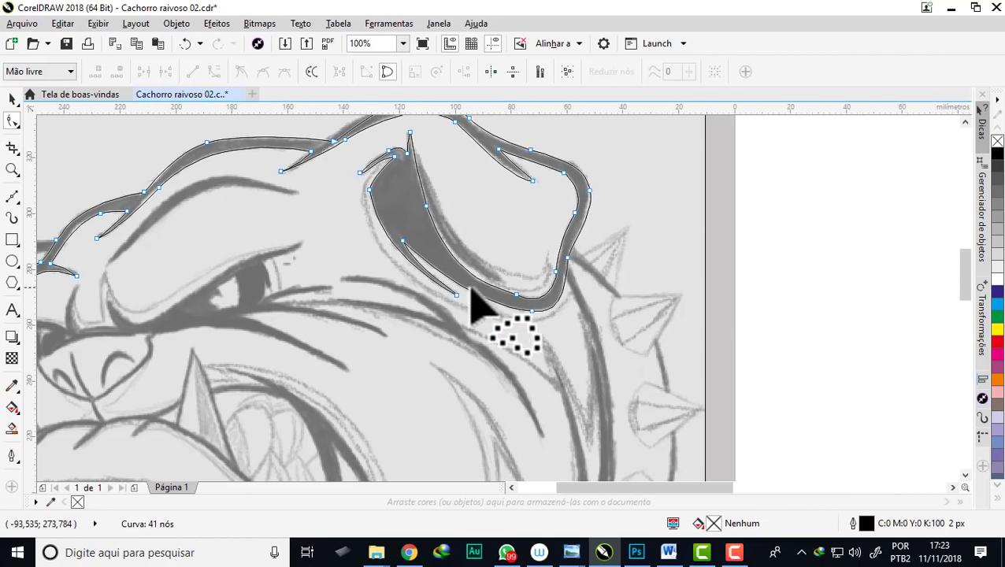
pyautogui.scroll(-1, 461, 267)
pyautogui.scroll(1, 444, 224)
pyautogui.scroll(1, 430, 224)
pyautogui.scroll(-1, 417, 229)
pyautogui.scroll(2, 424, 252)
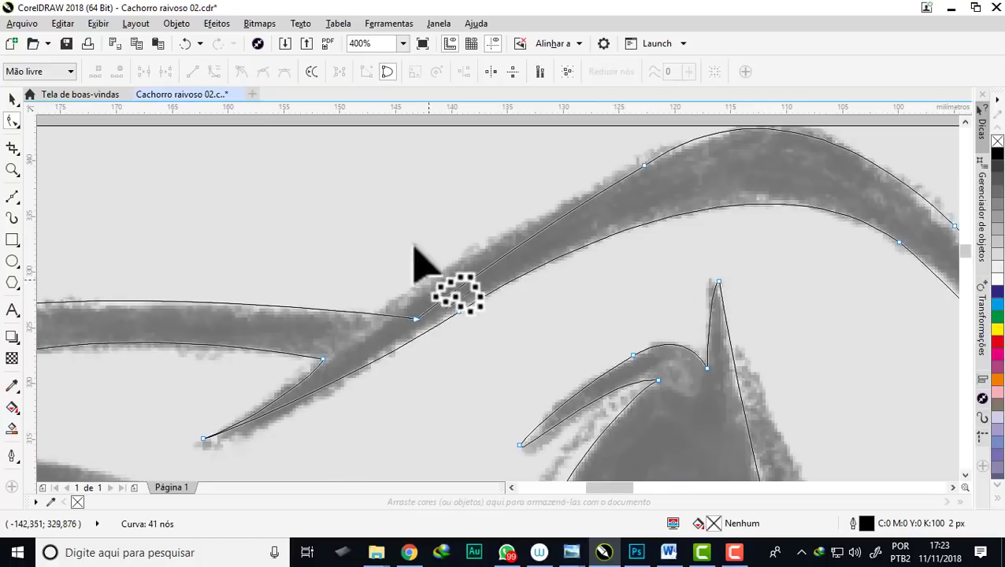
pyautogui.moveTo(416, 319); pyautogui.dragTo(369, 314)
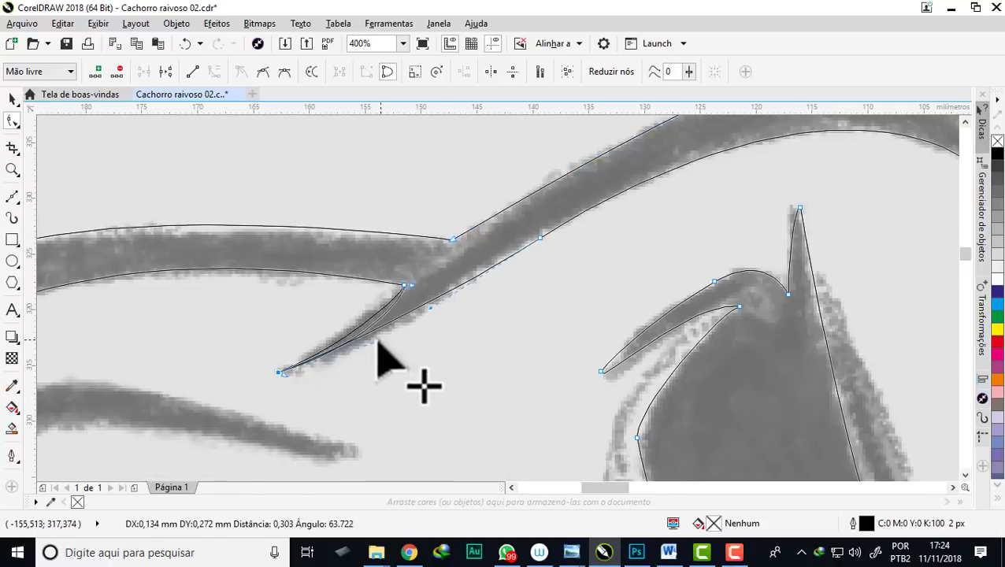
pyautogui.click(426, 314)
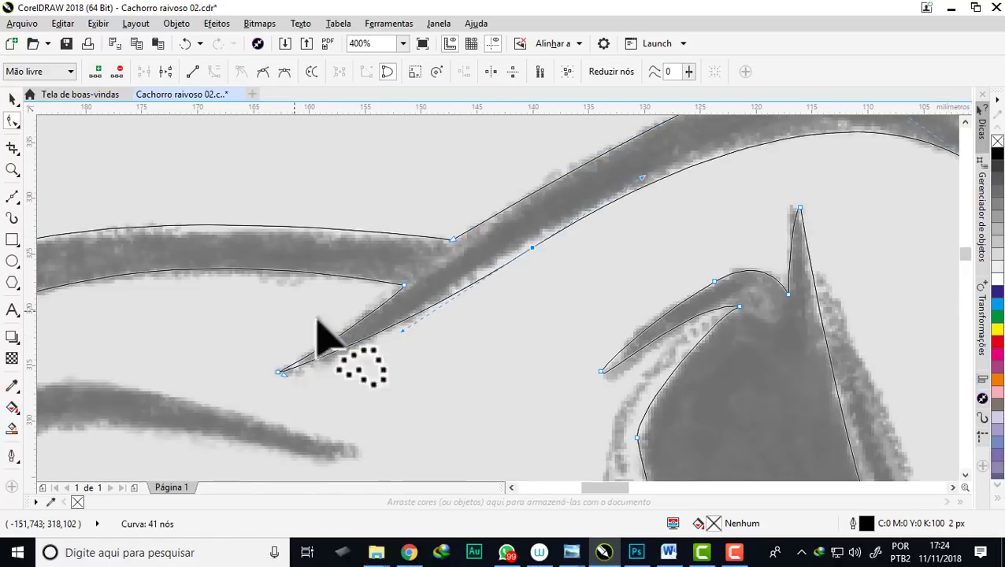
# Pull the tapered tip node and its handle to fit the sketch
pyautogui.scroll(-1, 411, 269)
pyautogui.scroll(1, 501, 364)
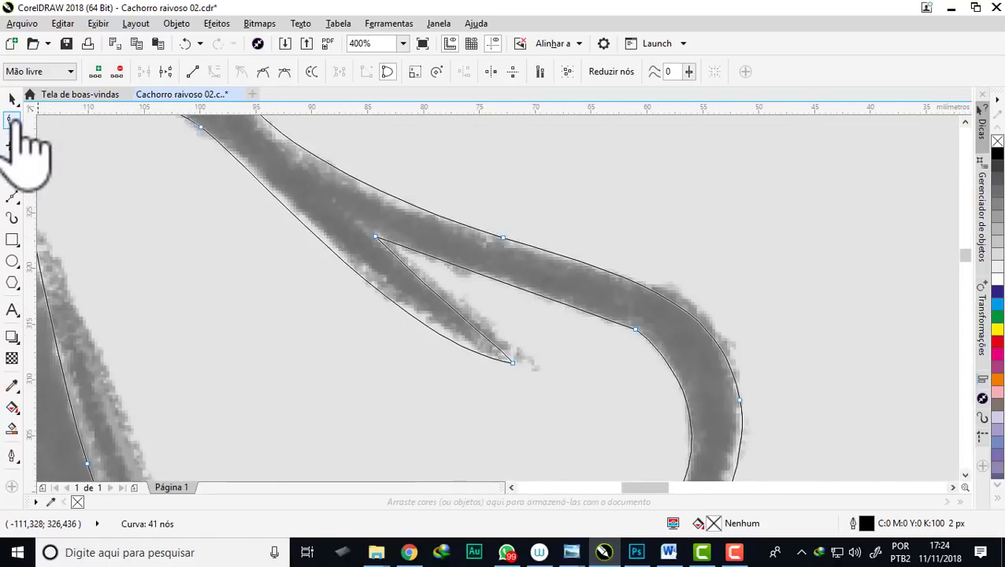
pyautogui.moveTo(512, 363); pyautogui.dragTo(545, 371)
pyautogui.moveTo(424, 349)
pyautogui.mouseDown()
pyautogui.moveTo(383, 343)
pyautogui.moveTo(449, 314)
pyautogui.moveTo(473, 341)
pyautogui.mouseUp()
pyautogui.scroll(-1, 550, 381)
pyautogui.scroll(-1, 500, 327)
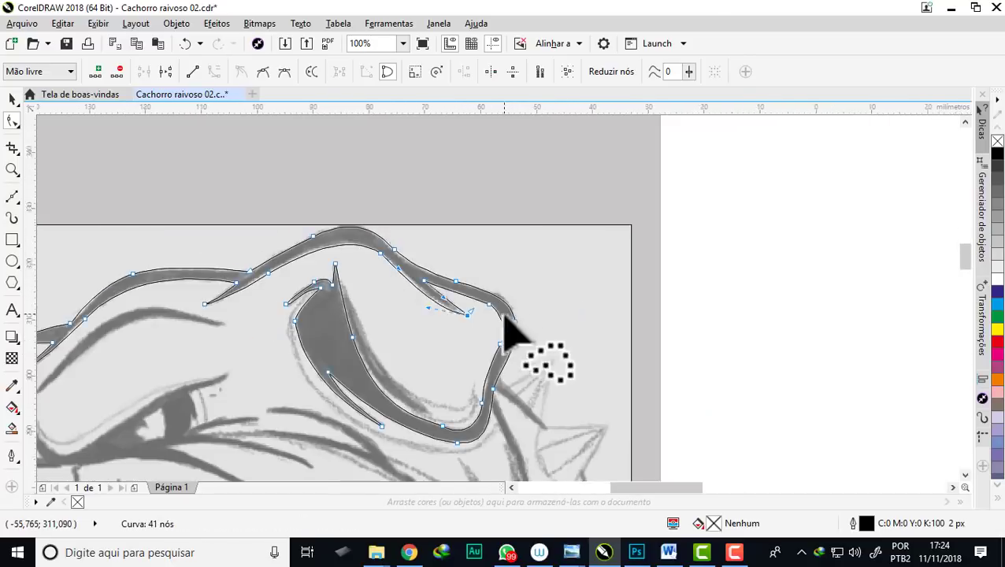
pyautogui.scroll(2, 472, 295)
# Delete the unneeded node and reshape the brow's outer edge and right side
pyautogui.press('Delete')
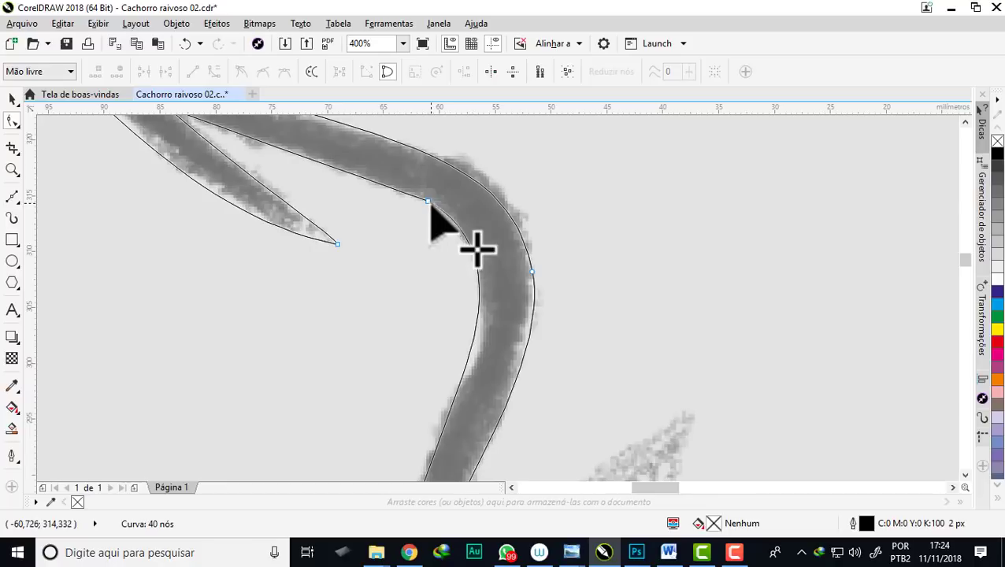
pyautogui.scroll(-1, 555, 277)
pyautogui.moveTo(444, 341); pyautogui.dragTo(517, 320)
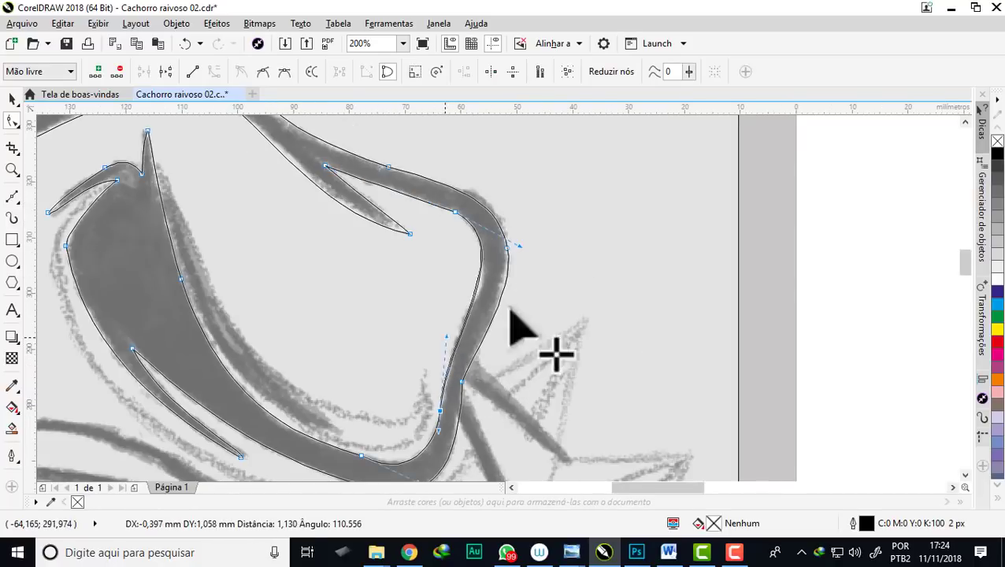
pyautogui.scroll(1, 516, 321)
pyautogui.moveTo(513, 252); pyautogui.dragTo(514, 260)
pyautogui.scroll(-1, 457, 241)
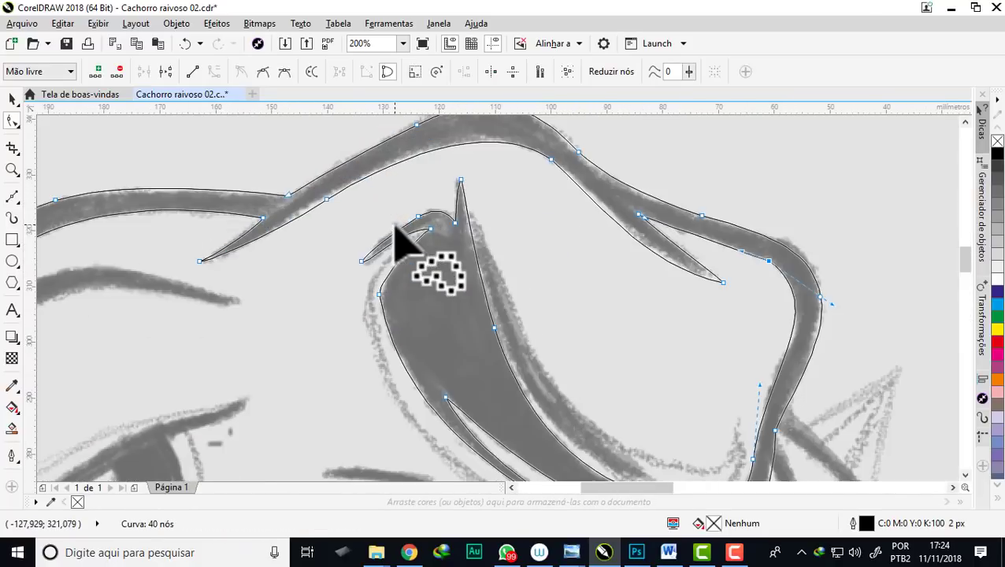
pyautogui.scroll(1, 361, 260)
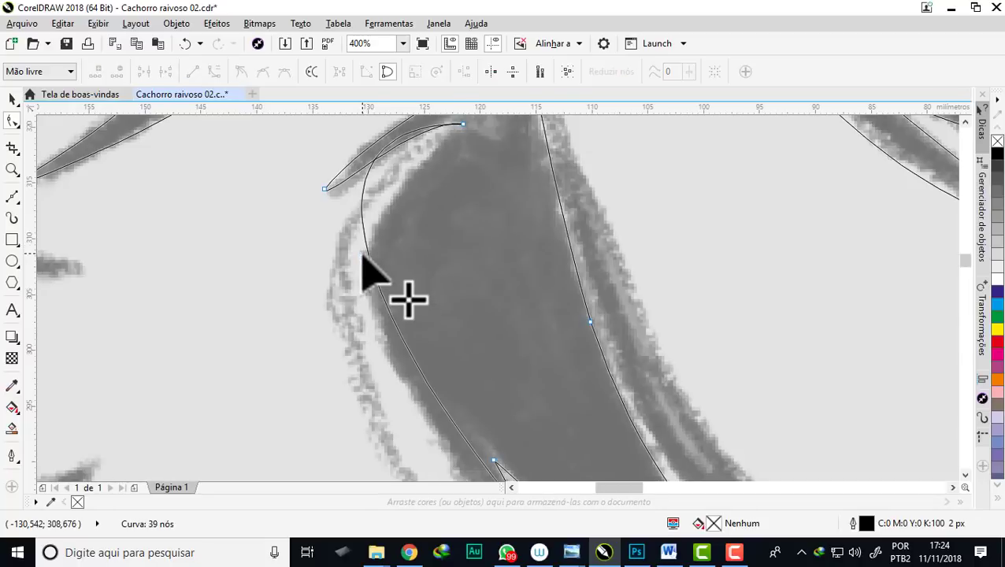
# Add and remove nodes on the shape's left edge
pyautogui.doubleClick(362, 253)
pyautogui.doubleClick(380, 212)
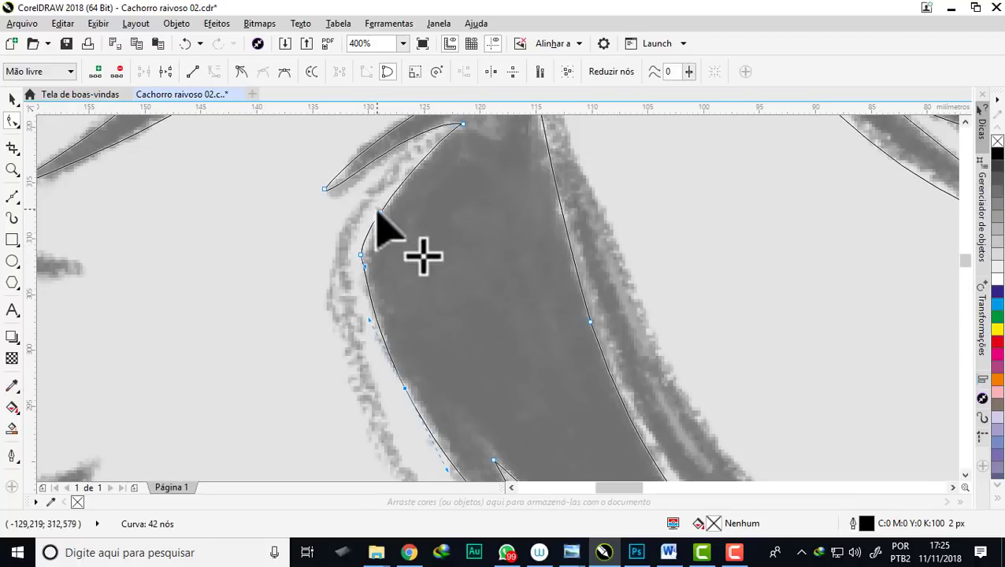
pyautogui.doubleClick(362, 255)
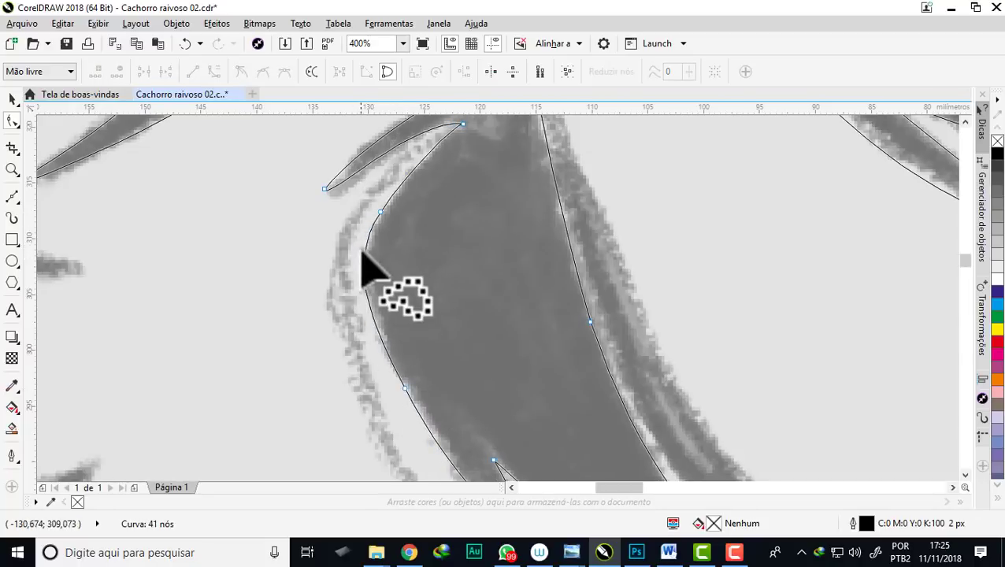
pyautogui.scroll(-1, 420, 256)
pyautogui.hscroll(-3, 303, 302)
pyautogui.scroll(1, 307, 321)
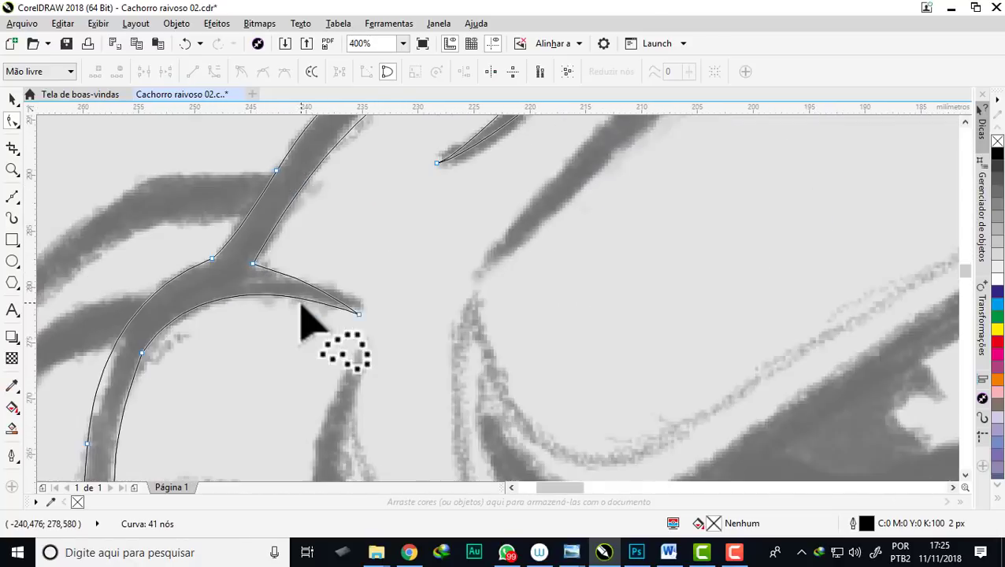
pyautogui.scroll(1, 307, 321)
# Move the end node onto the stroke tip and bend segments to follow the stroke edge
pyautogui.moveTo(374, 327); pyautogui.dragTo(409, 324)
pyautogui.scroll(-1, 330, 285)
pyautogui.scroll(2, 222, 292)
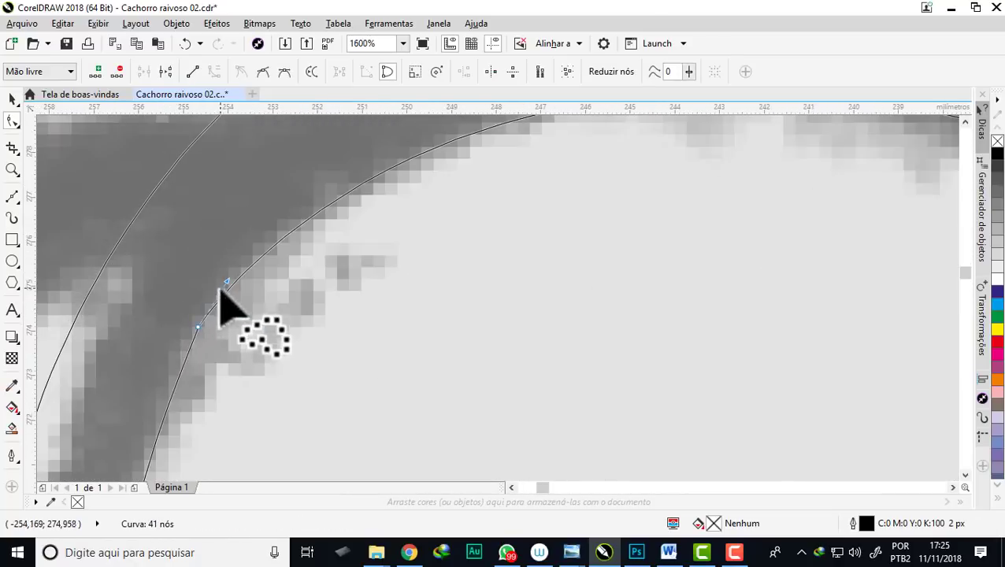
pyautogui.moveTo(223, 291); pyautogui.dragTo(213, 263)
pyautogui.scroll(-1, 436, 251)
pyautogui.scroll(-1, 420, 274)
pyautogui.scroll(1, 431, 285)
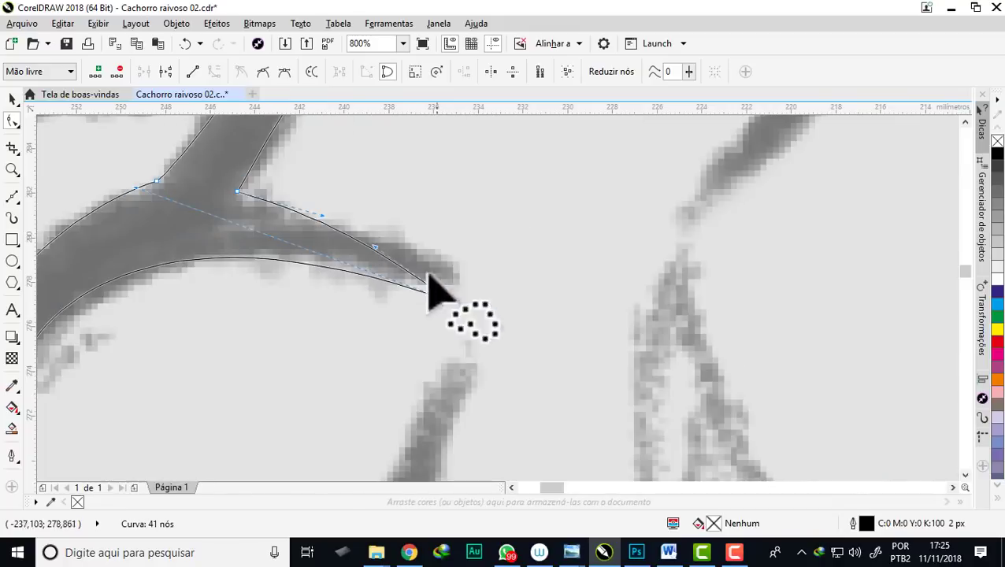
pyautogui.moveTo(431, 285); pyautogui.dragTo(473, 287)
pyautogui.scroll(-1, 362, 216)
pyautogui.scroll(1, 315, 268)
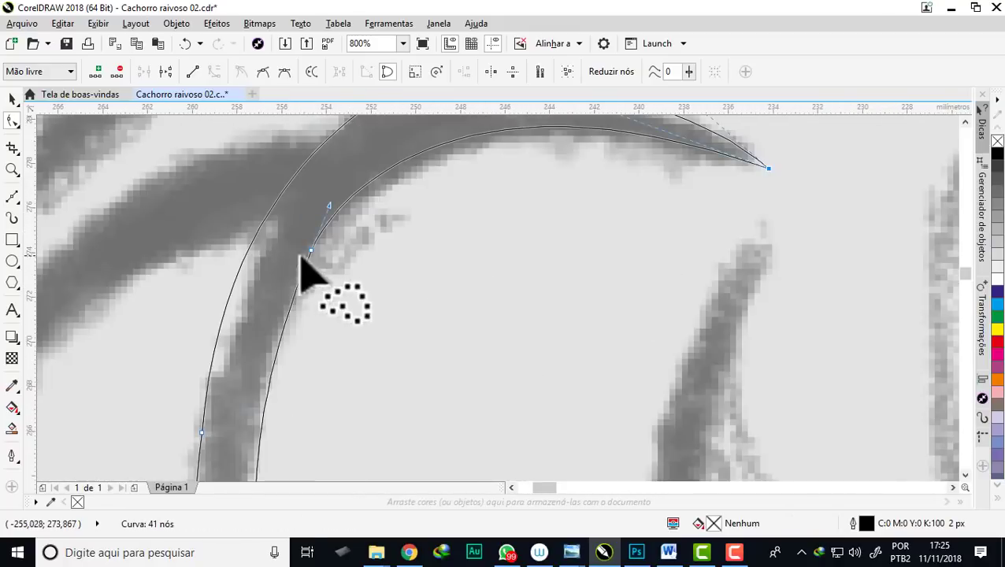
pyautogui.scroll(-1, 304, 279)
pyautogui.moveTo(370, 173); pyautogui.dragTo(509, 191)
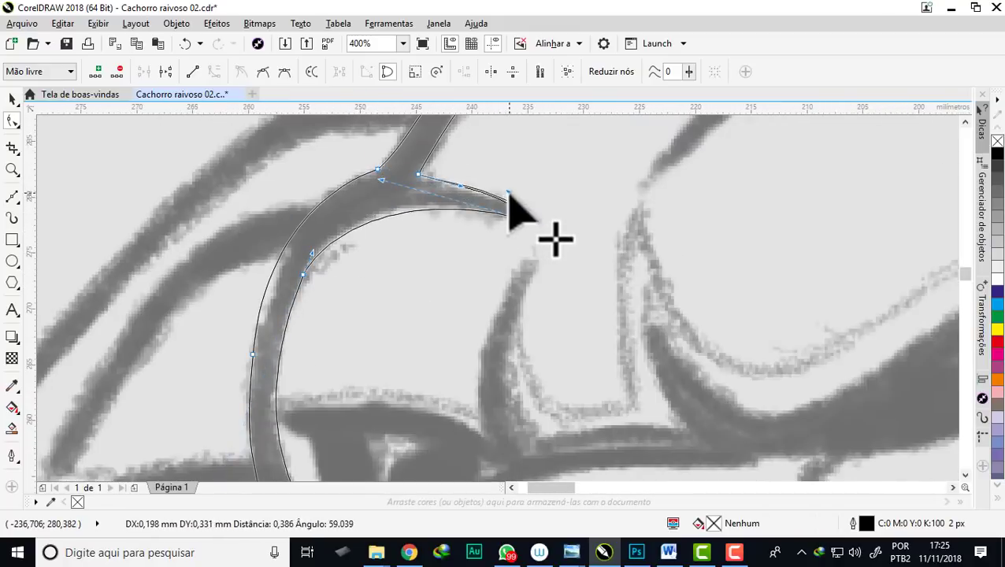
pyautogui.scroll(-1, 450, 254)
pyautogui.scroll(-1, 407, 211)
pyautogui.scroll(2, 407, 211)
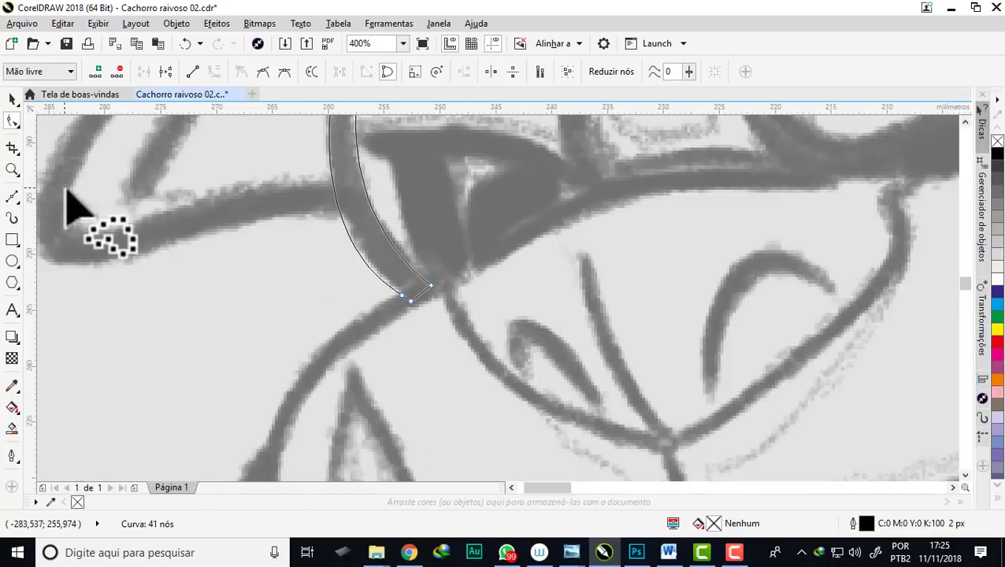
pyautogui.click(11, 197)
pyautogui.scroll(-1, 405, 272)
# Place curved nodes down the thick stroke sweeping from the brow tip
pyautogui.scroll(2, 400, 250)
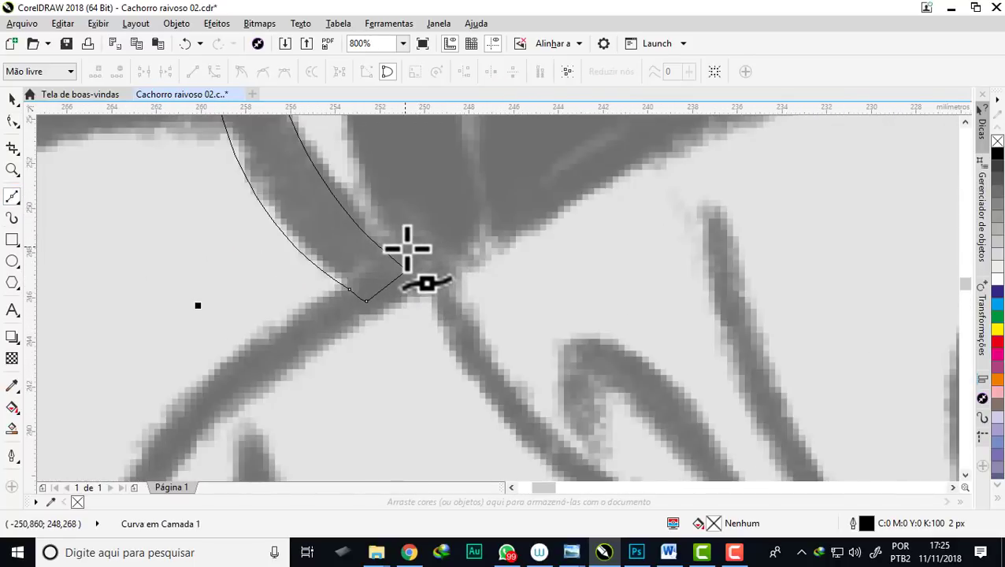
pyautogui.scroll(-1, 409, 244)
pyautogui.scroll(2, 413, 271)
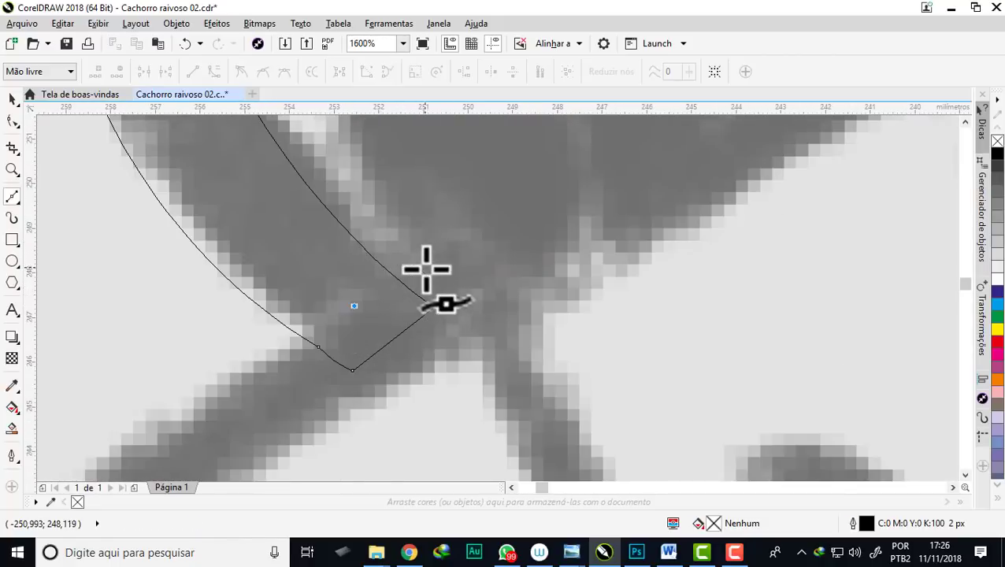
pyautogui.scroll(-3, 490, 327)
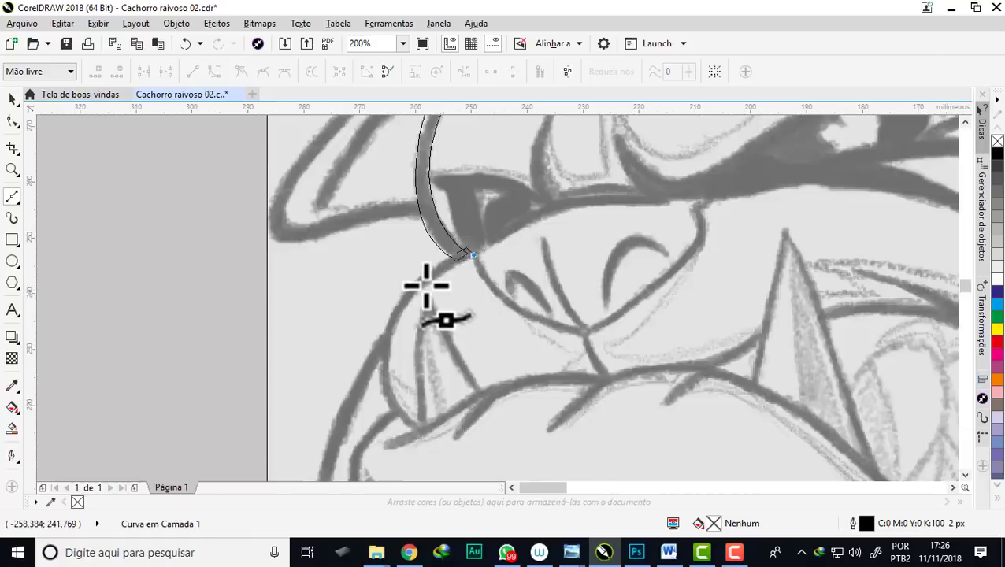
pyautogui.scroll(1, 426, 281)
pyautogui.scroll(-1, 456, 269)
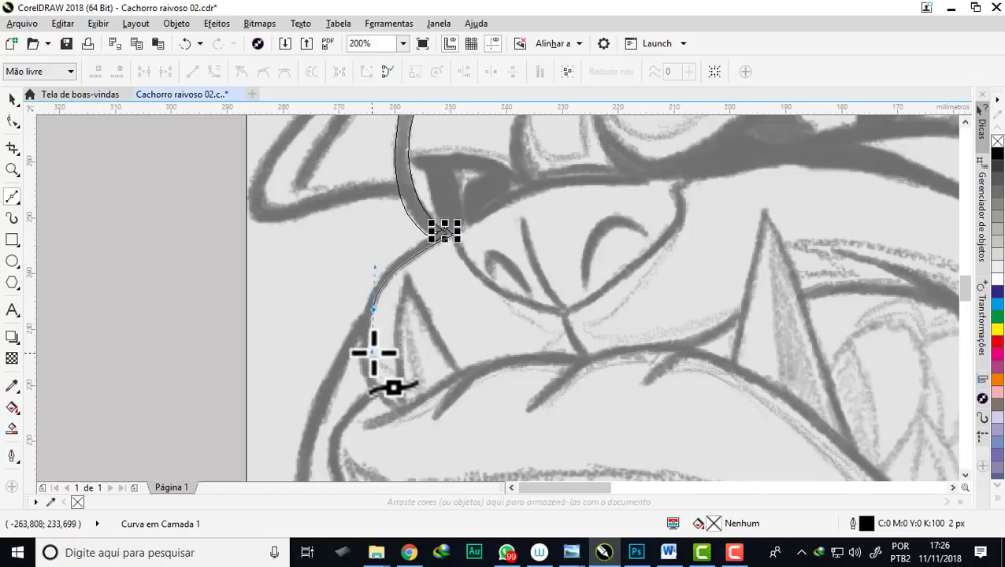
pyautogui.moveTo(373, 352)
pyautogui.mouseDown()
pyautogui.moveTo(354, 363)
pyautogui.moveTo(597, 472)
pyautogui.moveTo(397, 328)
pyautogui.mouseUp()
pyautogui.scroll(-1, 370, 323)
pyautogui.scroll(3, 386, 354)
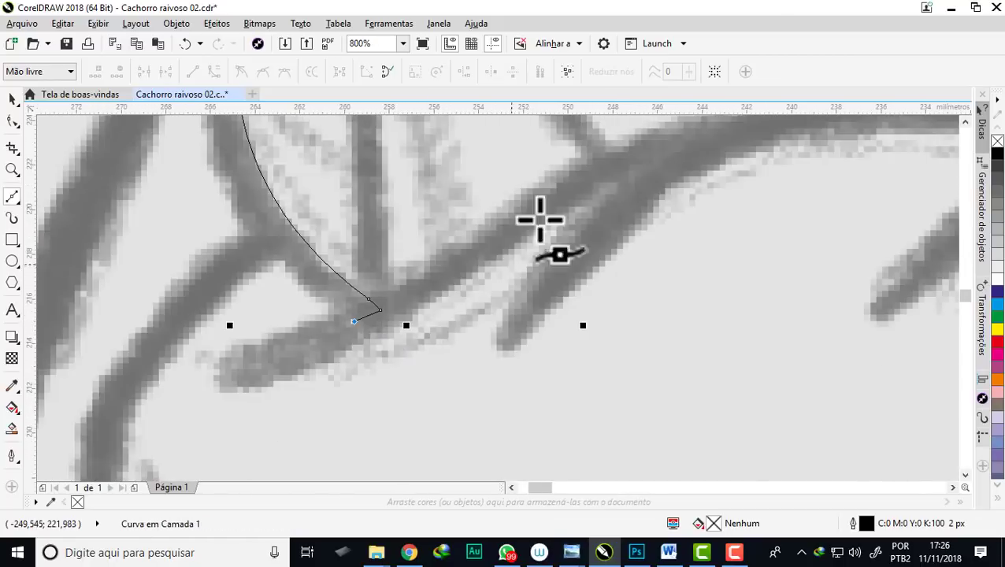
pyautogui.scroll(-1, 286, 274)
pyautogui.scroll(-1, 267, 167)
pyautogui.scroll(1, 296, 170)
pyautogui.scroll(-1, 260, 271)
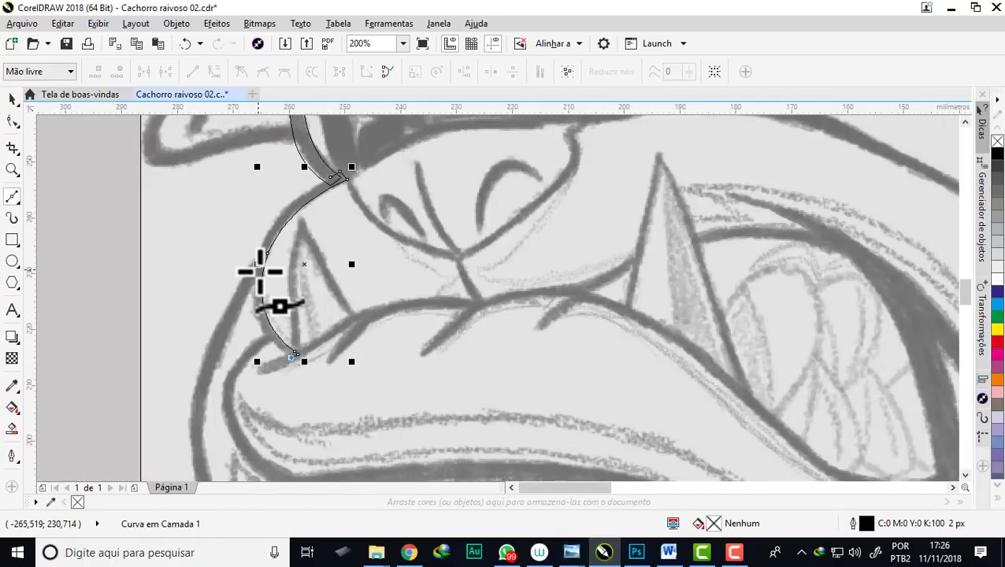
pyautogui.moveTo(266, 234)
pyautogui.mouseDown()
pyautogui.moveTo(304, 135)
pyautogui.moveTo(334, 175)
pyautogui.moveTo(272, 191)
pyautogui.mouseUp()
pyautogui.scroll(2, 334, 175)
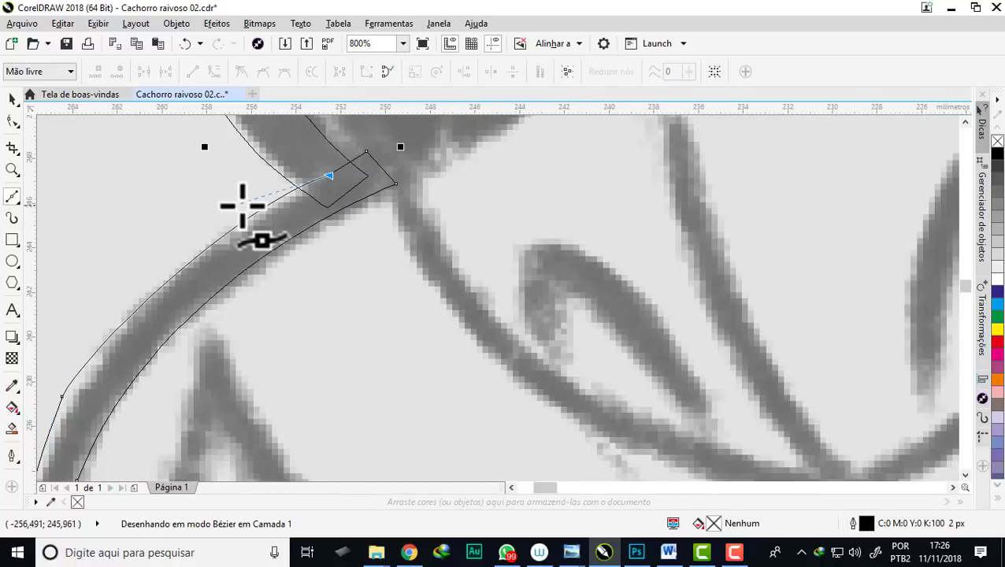
pyautogui.scroll(-1, 228, 249)
# Pull the upper segment of the 8-node outline up to follow the sketch stroke
pyautogui.press('F10')
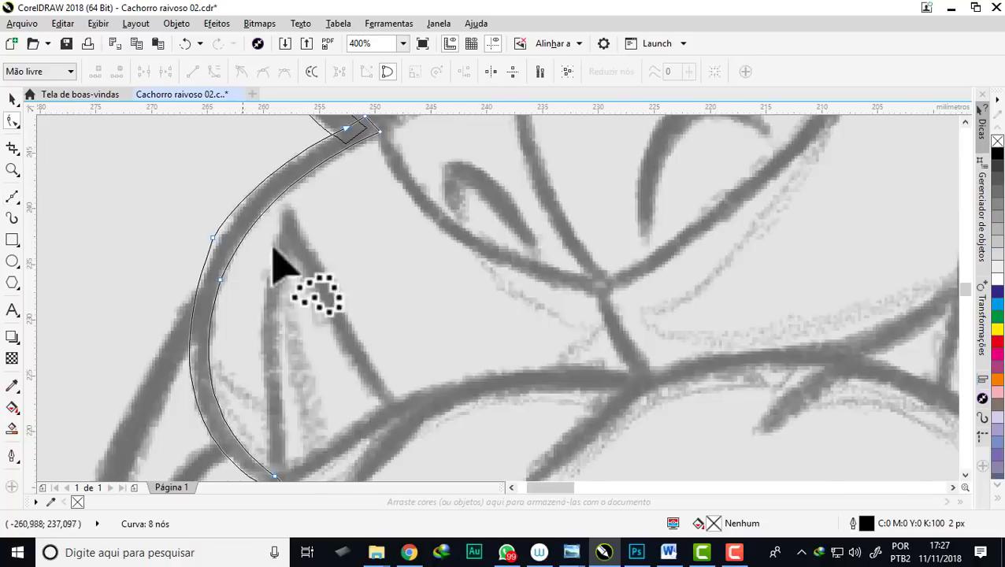
pyautogui.scroll(1, 206, 268)
pyautogui.moveTo(239, 206); pyautogui.dragTo(240, 190)
pyautogui.scroll(-2, 213, 313)
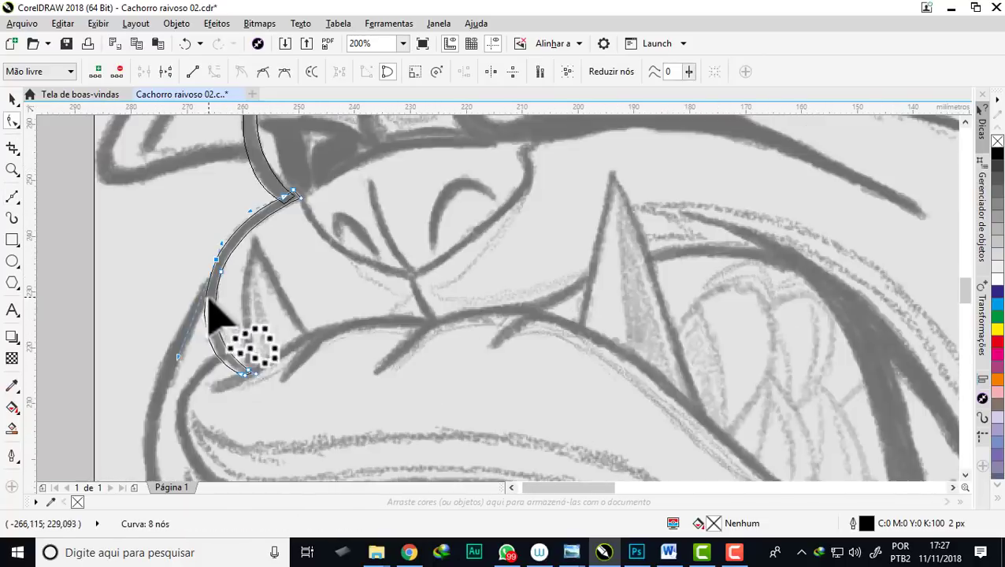
pyautogui.scroll(1, 179, 362)
pyautogui.scroll(-1, 180, 362)
pyautogui.scroll(2, 179, 363)
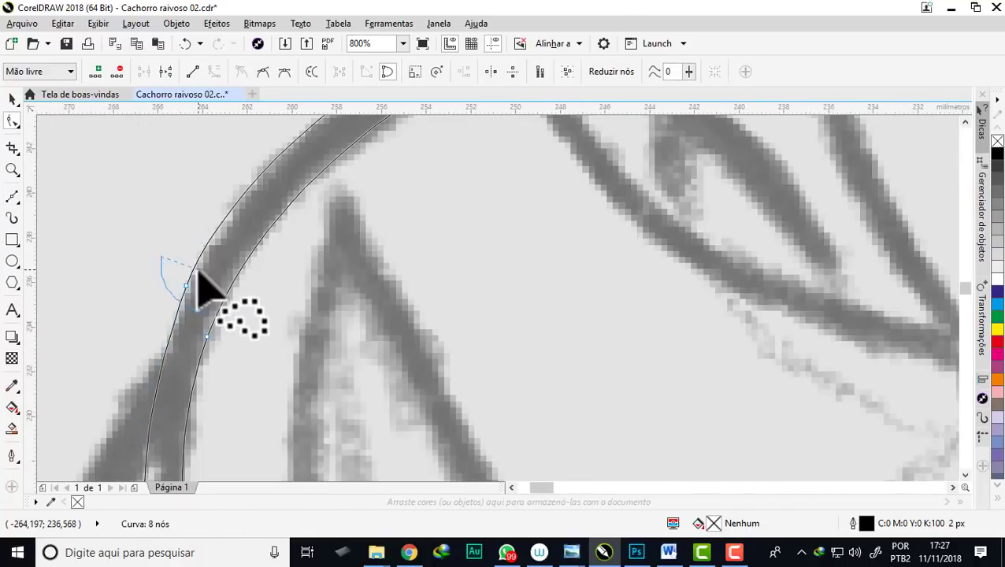
# Smooth a node handle and move the tip node to fit the stroke's point
pyautogui.moveTo(209, 217); pyautogui.dragTo(213, 203)
pyautogui.scroll(-2, 226, 197)
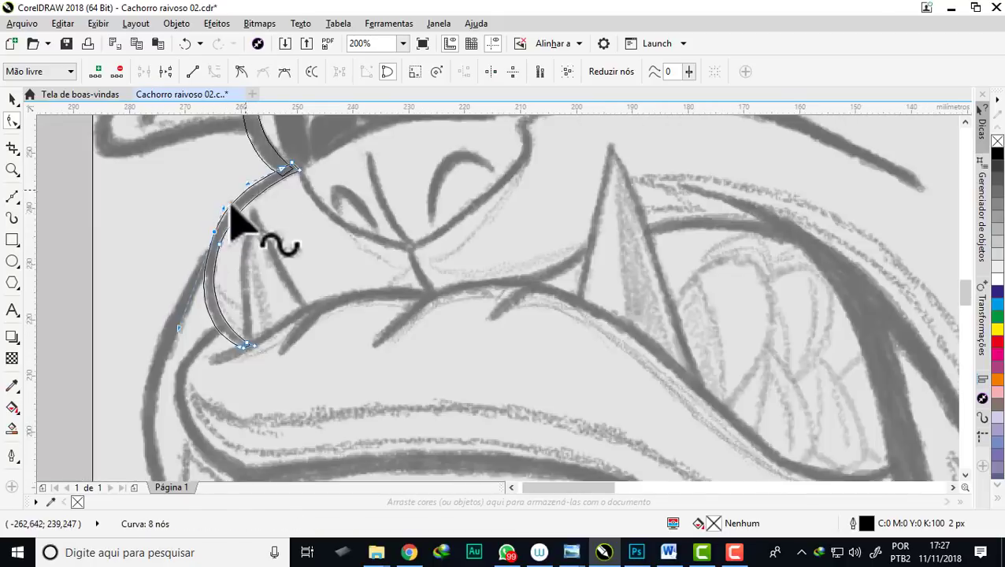
pyautogui.scroll(2, 230, 207)
pyautogui.moveTo(352, 210)
pyautogui.mouseDown()
pyautogui.moveTo(346, 223)
pyautogui.moveTo(369, 253)
pyautogui.mouseUp()
pyautogui.scroll(1, 302, 193)
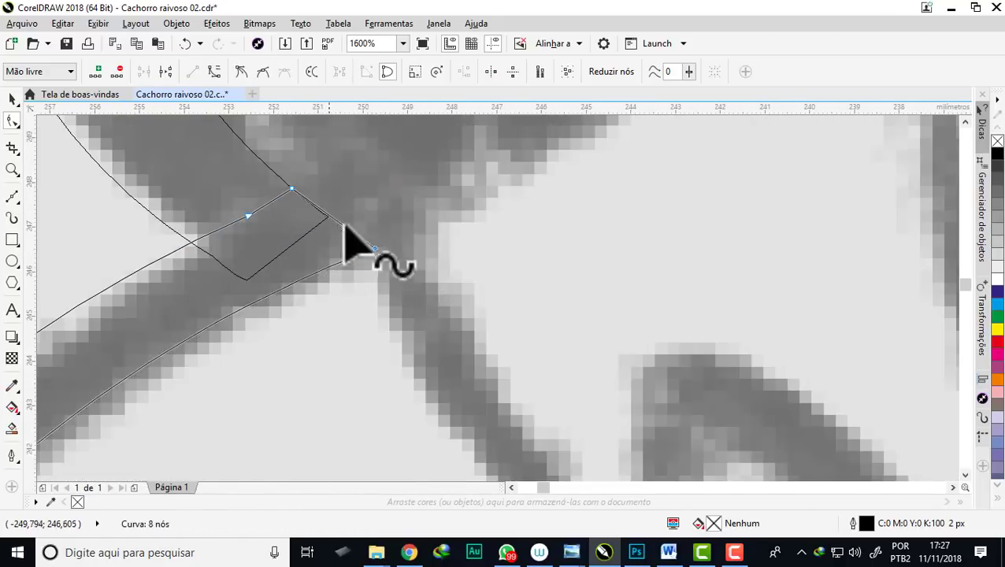
pyautogui.scroll(-4, 347, 236)
pyautogui.click(12, 197)
# Place the first curved Bézier node of a new path along the outer left head contour
pyautogui.scroll(2, 244, 253)
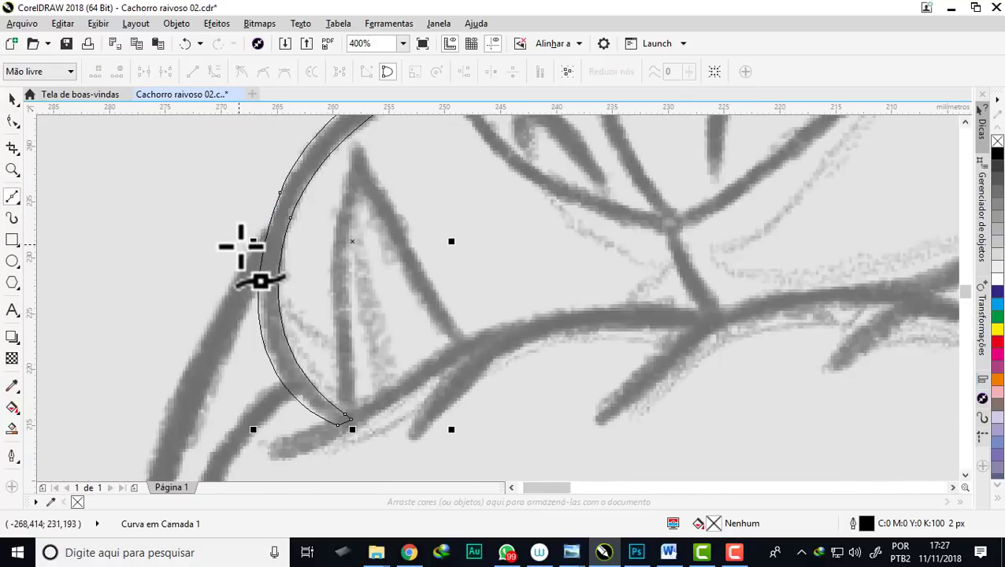
pyautogui.scroll(-2, 299, 226)
pyautogui.scroll(2, 308, 224)
pyautogui.scroll(1, 371, 181)
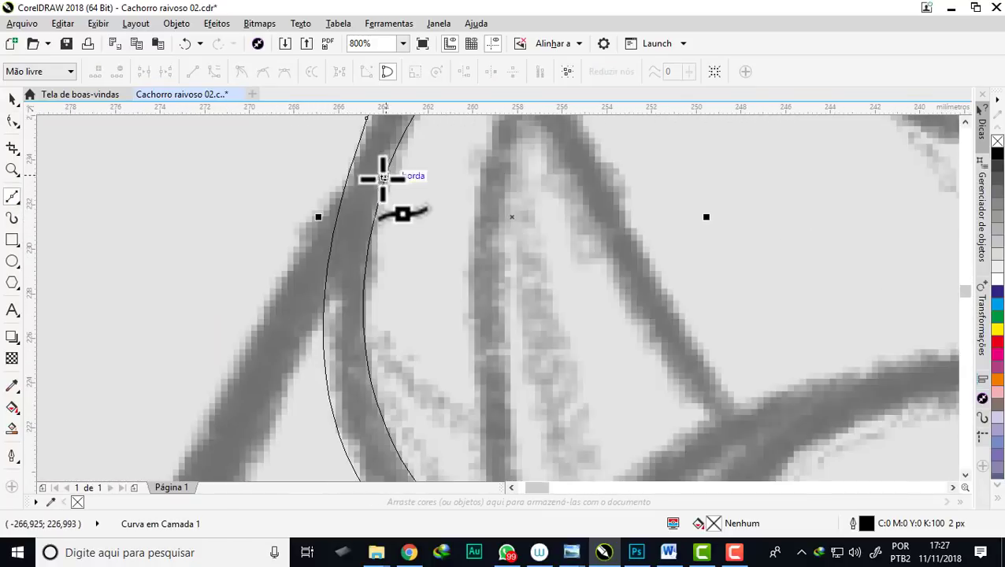
pyautogui.scroll(-1, 311, 182)
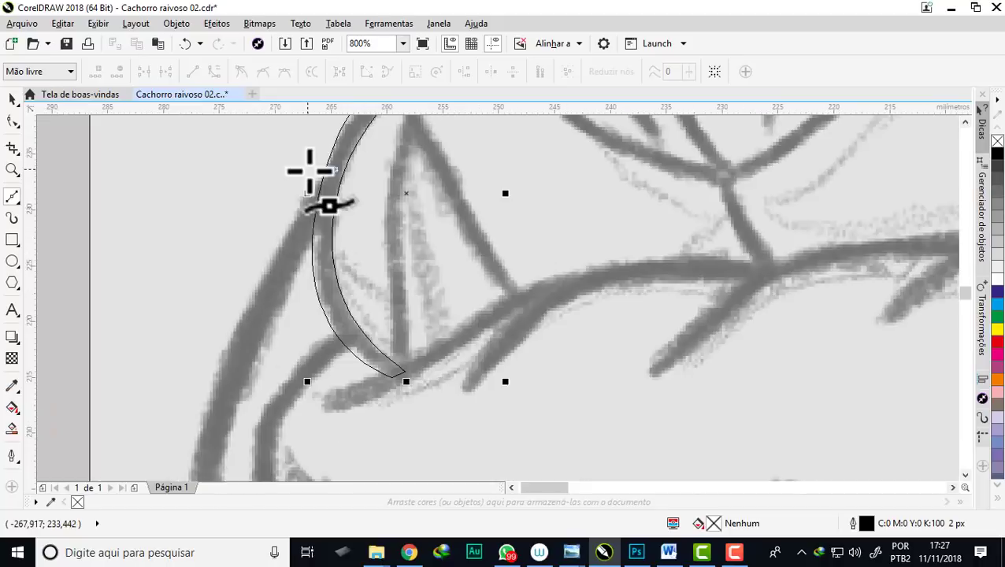
pyautogui.scroll(-1, 291, 221)
pyautogui.moveTo(249, 316); pyautogui.dragTo(223, 444)
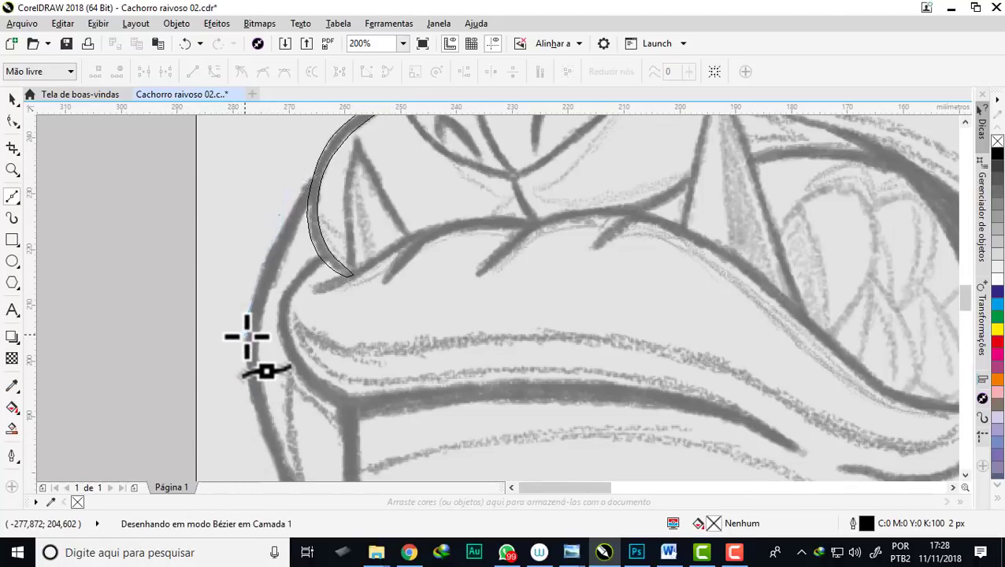
# Extend the jowl outline along the lower stroke, ending with a sharp corner node
pyautogui.scroll(-1, 246, 337)
pyautogui.scroll(1, 338, 355)
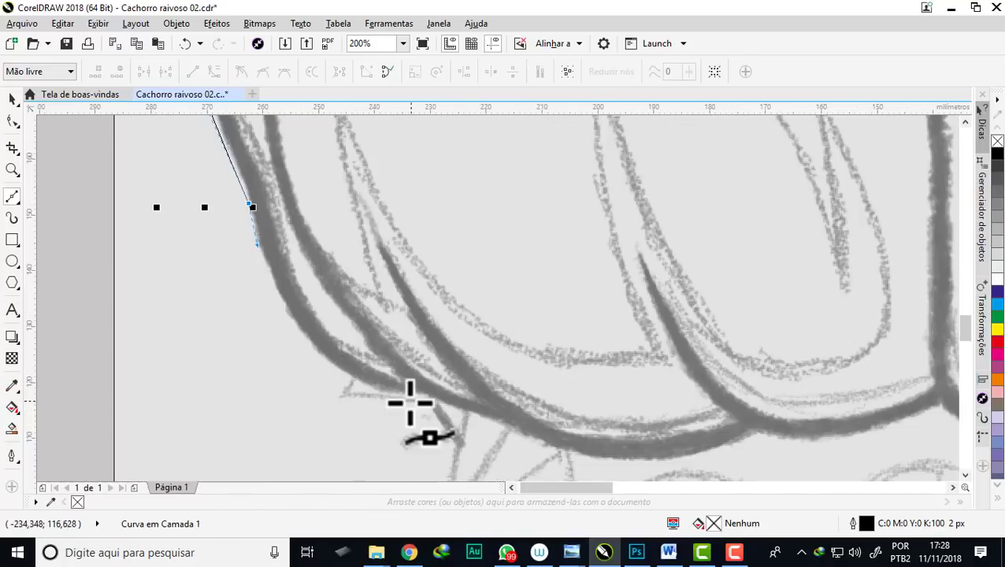
pyautogui.moveTo(410, 402); pyautogui.dragTo(529, 400)
pyautogui.scroll(1, 430, 389)
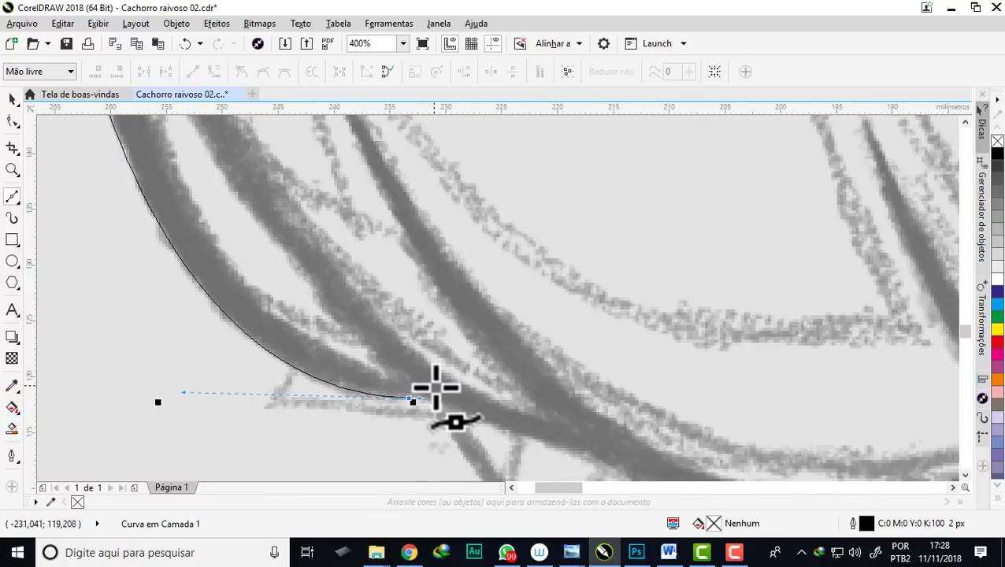
pyautogui.click(412, 400)
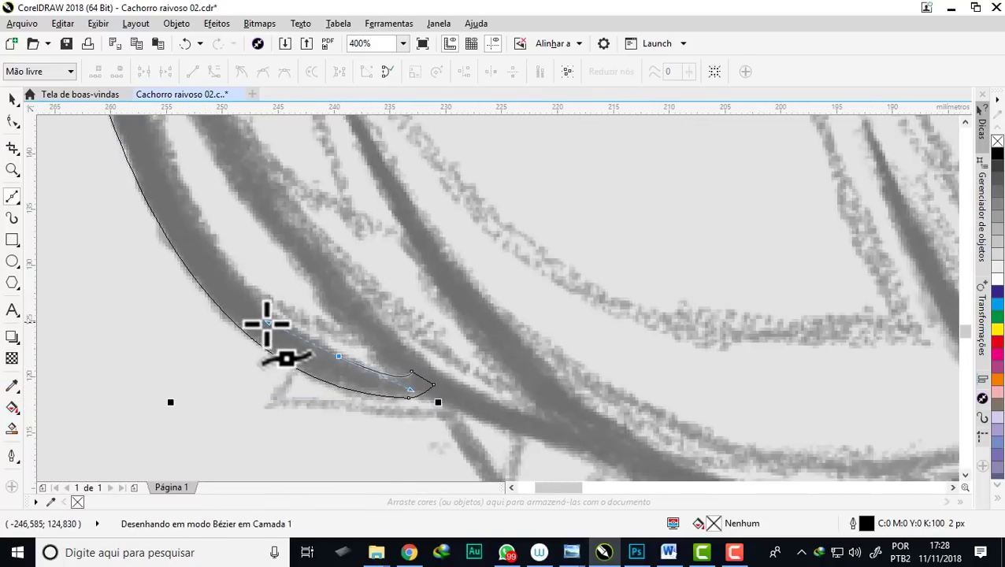
pyautogui.scroll(-2, 283, 338)
pyautogui.scroll(2, 268, 299)
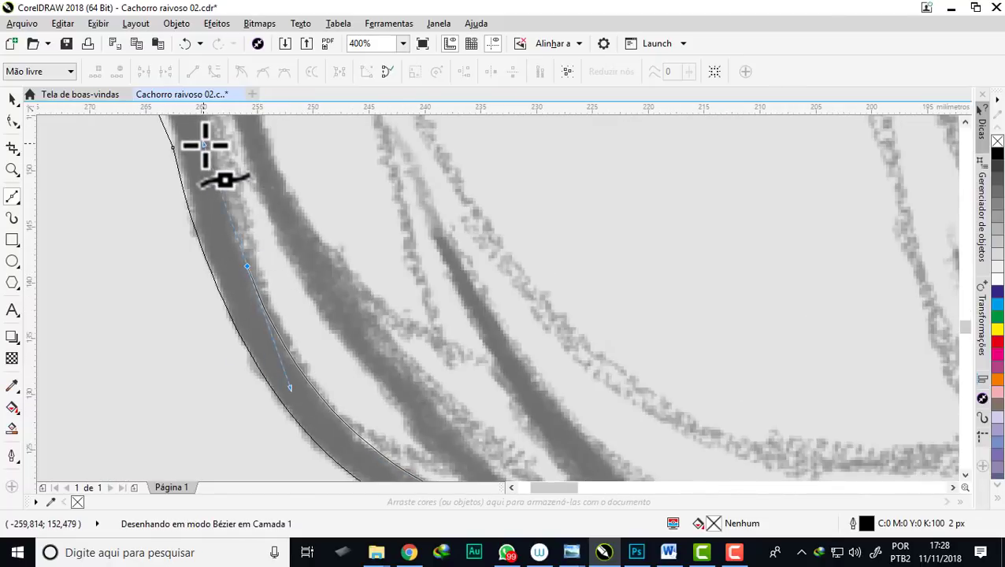
pyautogui.scroll(-4, 213, 189)
pyautogui.scroll(3, 236, 232)
pyautogui.scroll(-1, 229, 205)
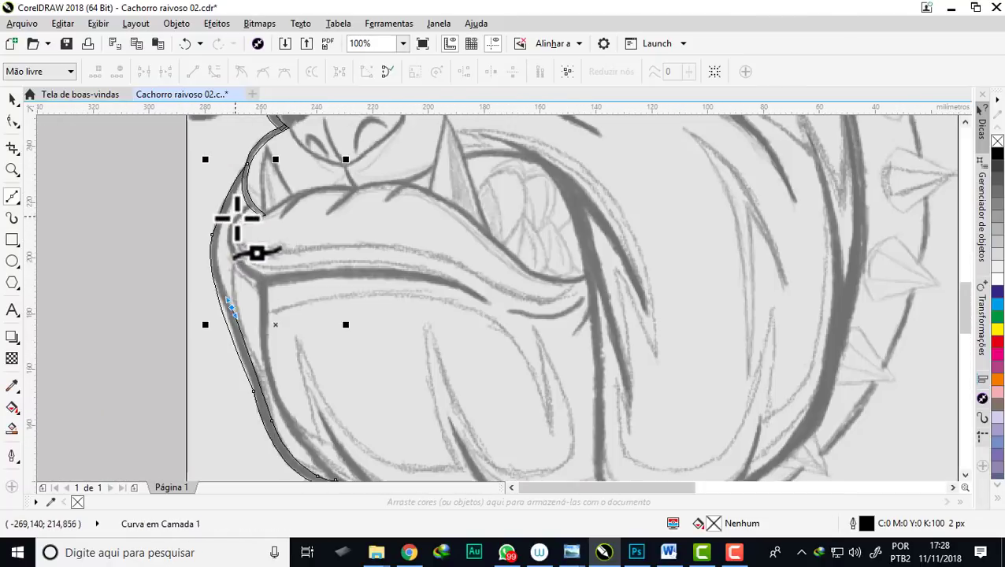
pyautogui.scroll(-1, 235, 229)
pyautogui.scroll(1, 236, 236)
pyautogui.scroll(1, 236, 236)
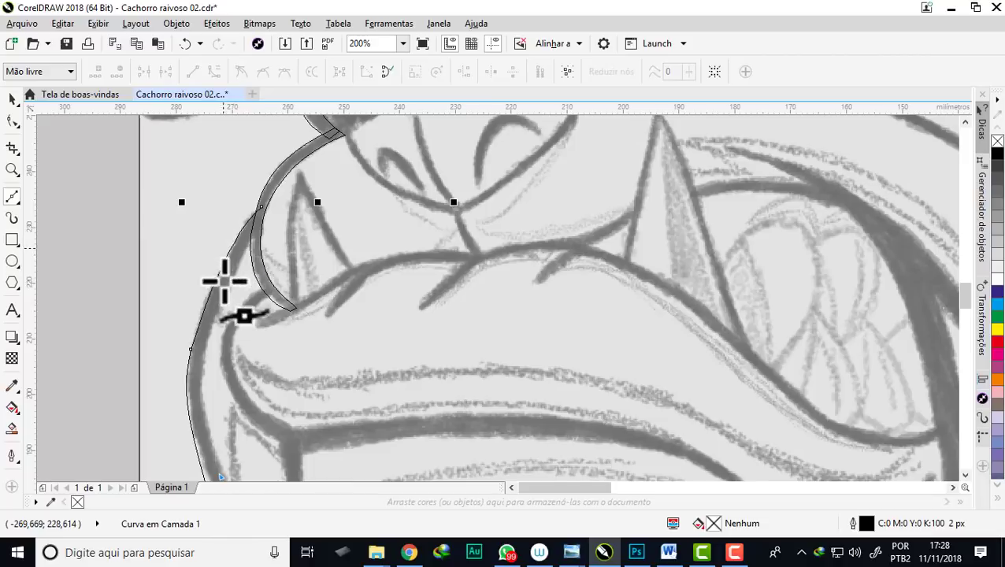
# Add nodes along the stroke's inner edge and close the tapered shape at its start node
pyautogui.moveTo(207, 363); pyautogui.dragTo(211, 324)
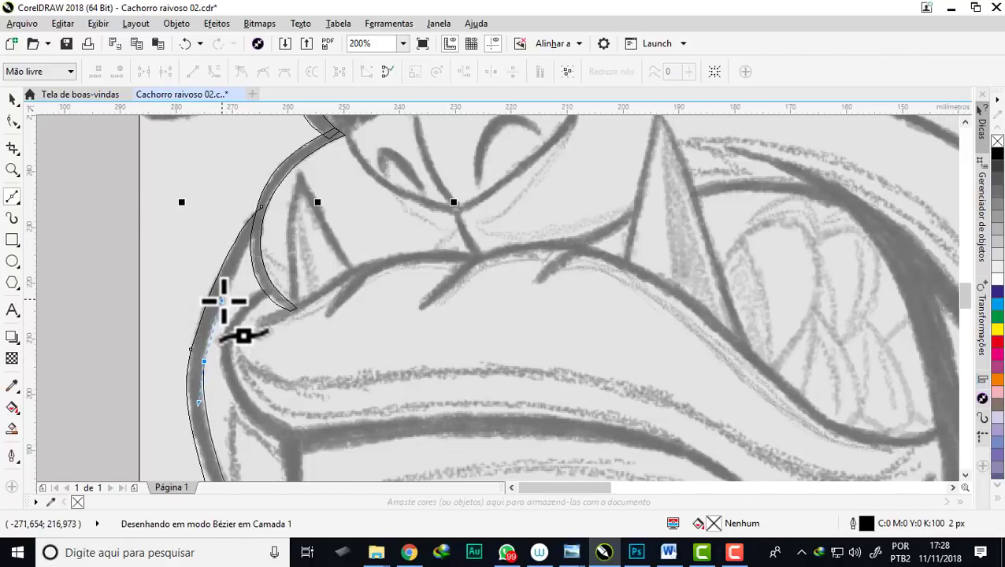
pyautogui.click(261, 211)
pyautogui.scroll(1, 260, 224)
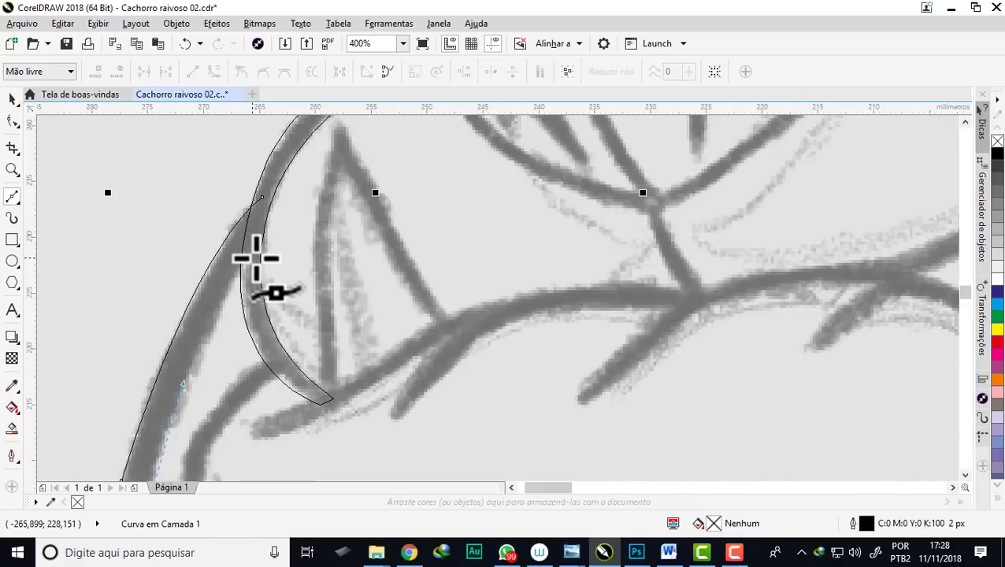
pyautogui.moveTo(252, 256); pyautogui.dragTo(287, 226)
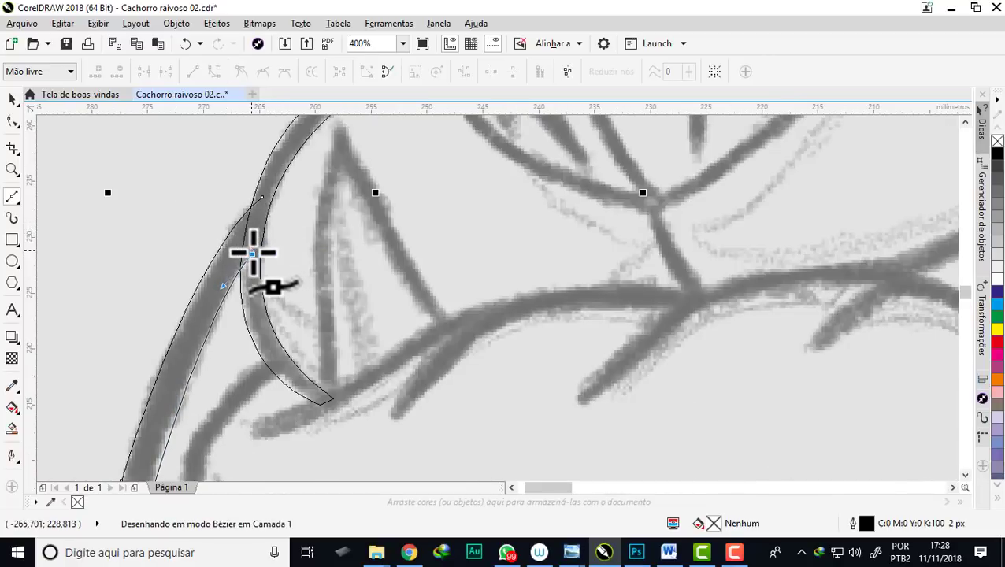
pyautogui.click(261, 197)
# Zoom out and back in to check the finished outer jowl shape against the sketch
pyautogui.scroll(2, 263, 196)
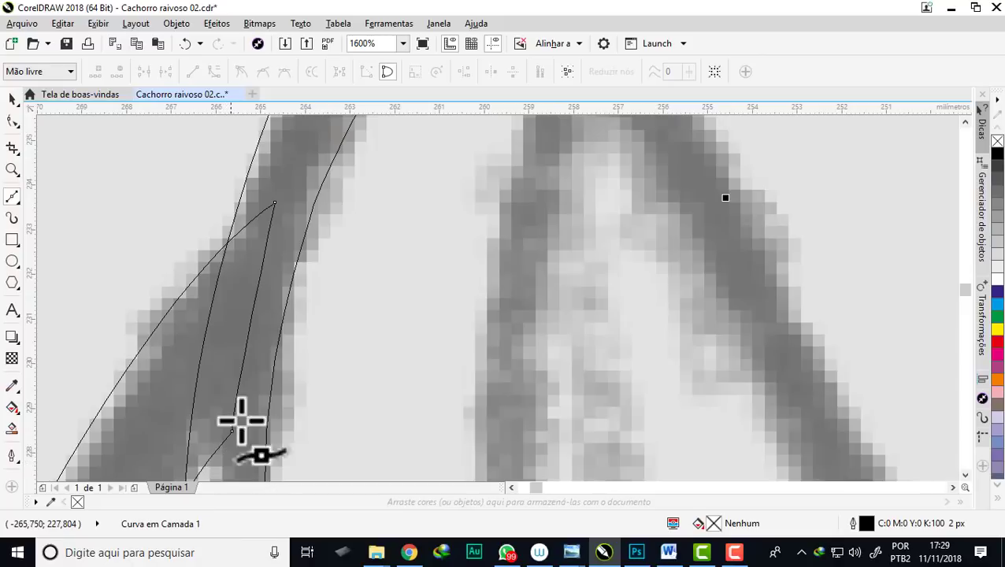
pyautogui.scroll(-2, 269, 206)
pyautogui.scroll(-1, 272, 207)
pyautogui.scroll(-1, 275, 207)
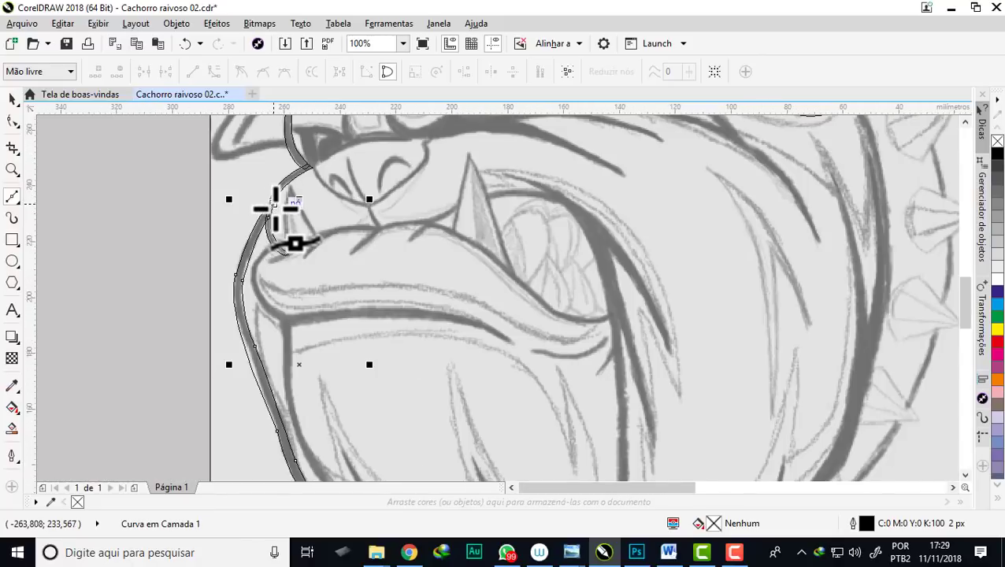
pyautogui.scroll(-1, 275, 206)
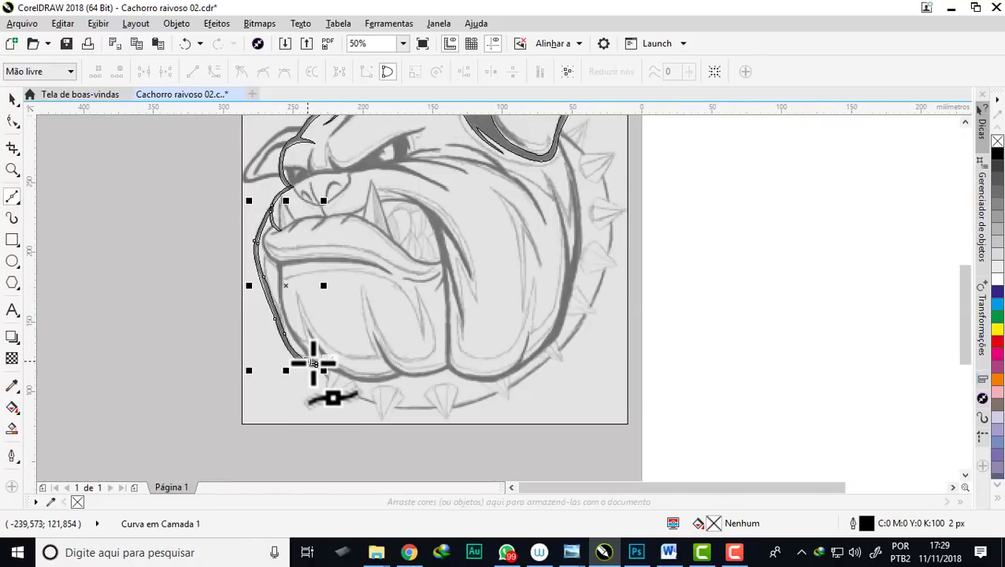
pyautogui.scroll(1, 314, 364)
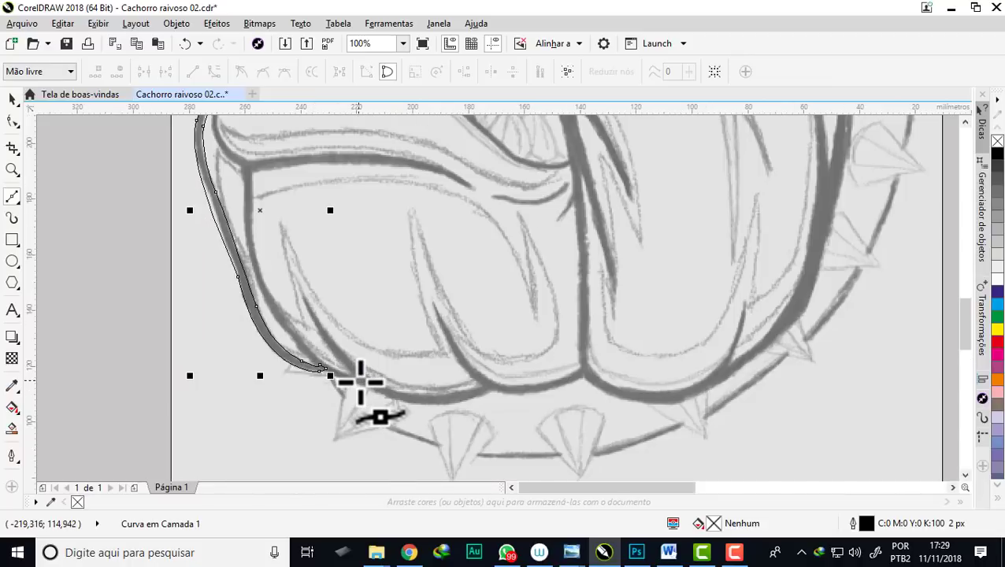
pyautogui.scroll(1, 360, 382)
pyautogui.scroll(-1, 325, 366)
pyautogui.scroll(-1, 341, 377)
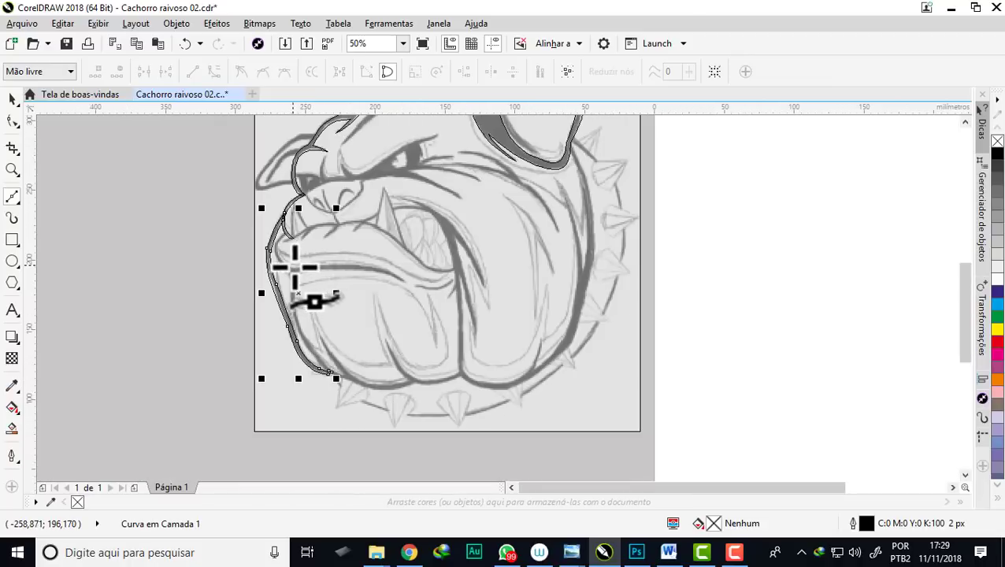
pyautogui.scroll(1, 281, 229)
# Start the second shape on the inner jowl line below the lip fold with a curved node
pyautogui.scroll(1, 291, 256)
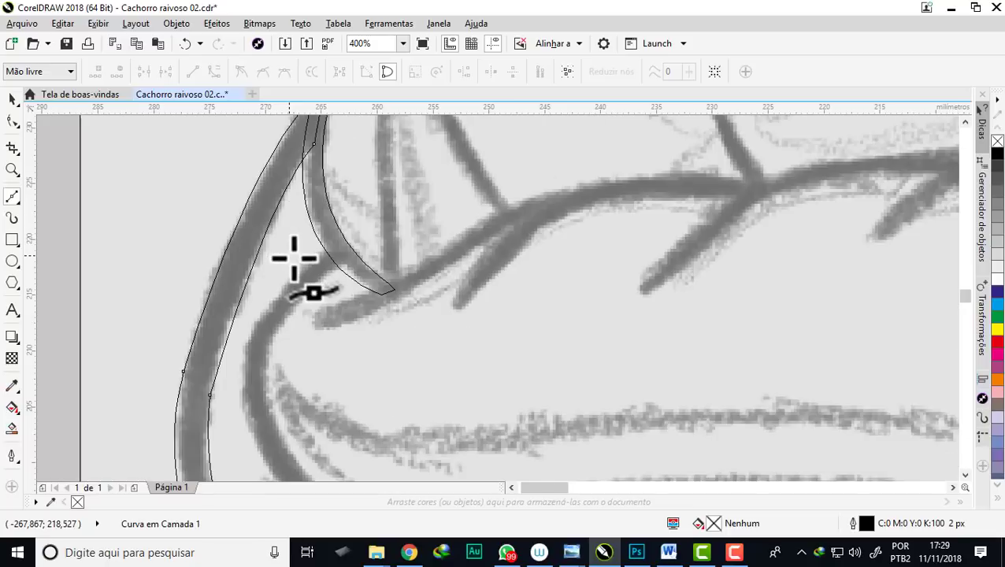
pyautogui.click(338, 246)
pyautogui.moveTo(265, 315); pyautogui.dragTo(260, 341)
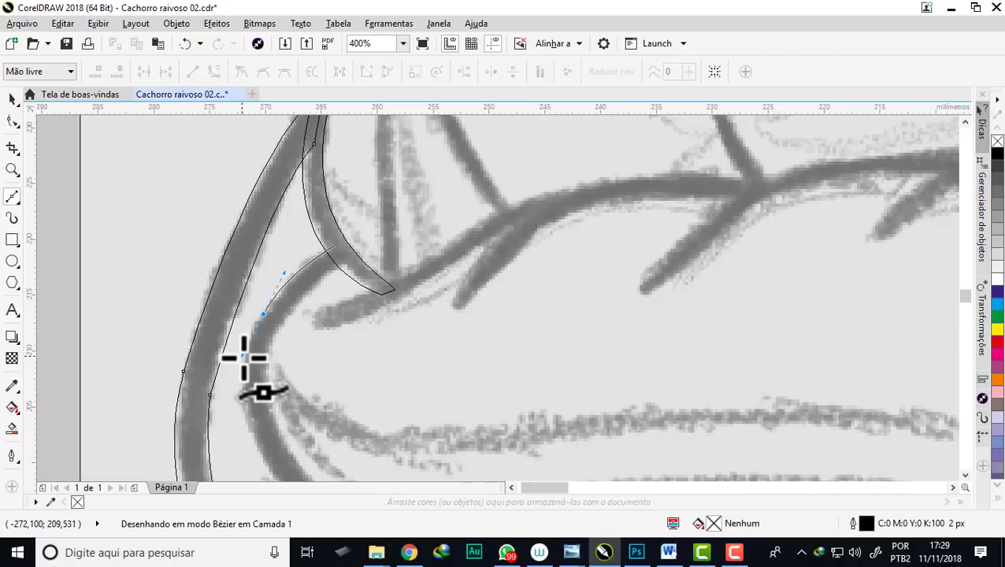
pyautogui.scroll(-1, 233, 262)
pyautogui.scroll(1, 244, 355)
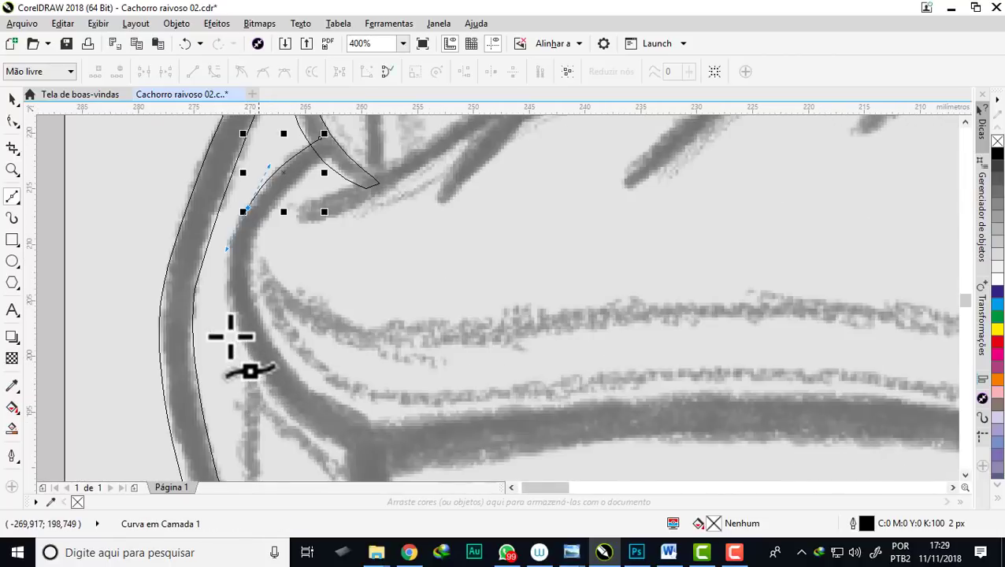
pyautogui.scroll(-1, 231, 337)
pyautogui.scroll(1, 208, 332)
pyautogui.scroll(-1, 350, 410)
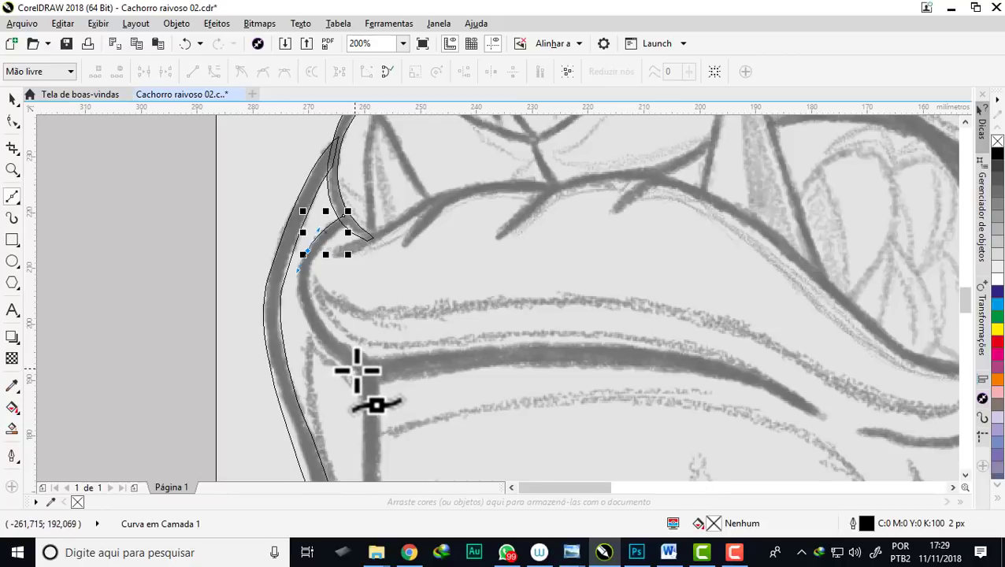
# Extend the outline down the inner jowl line, curving toward its bottom tip
pyautogui.moveTo(355, 369)
pyautogui.mouseDown()
pyautogui.moveTo(411, 403)
pyautogui.moveTo(359, 377)
pyautogui.mouseUp()
pyautogui.scroll(-2, 356, 364)
pyautogui.scroll(2, 378, 319)
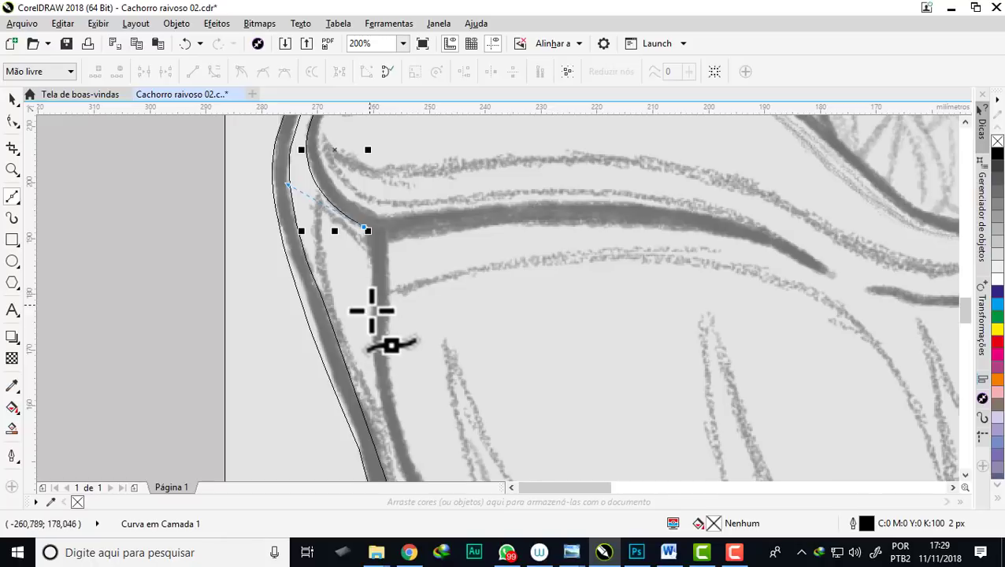
pyautogui.moveTo(370, 327)
pyautogui.mouseDown()
pyautogui.moveTo(361, 394)
pyautogui.moveTo(370, 404)
pyautogui.mouseUp()
pyautogui.scroll(-1, 370, 346)
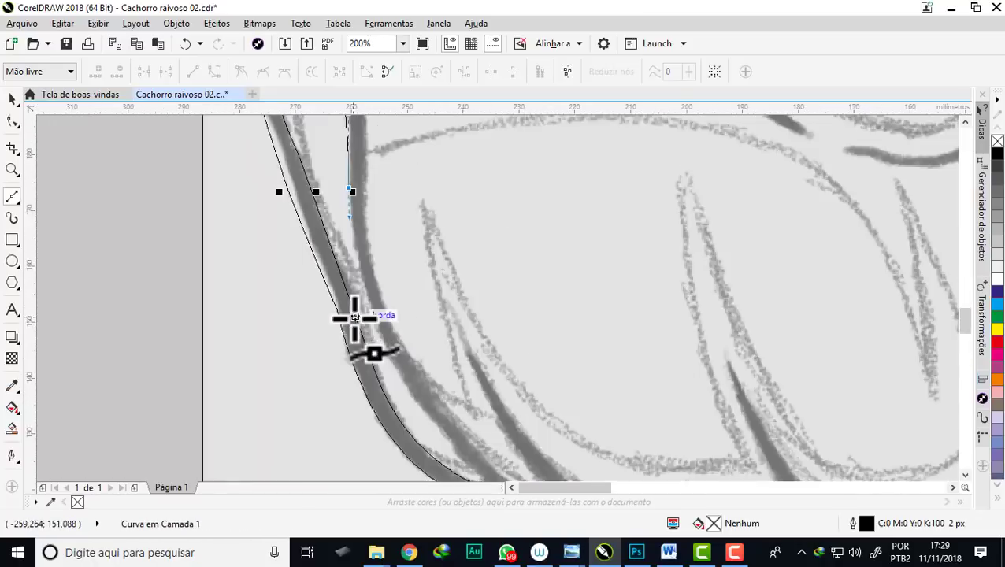
pyautogui.scroll(2, 413, 370)
pyautogui.moveTo(414, 376)
pyautogui.mouseDown()
pyautogui.moveTo(547, 426)
pyautogui.moveTo(532, 417)
pyautogui.mouseUp()
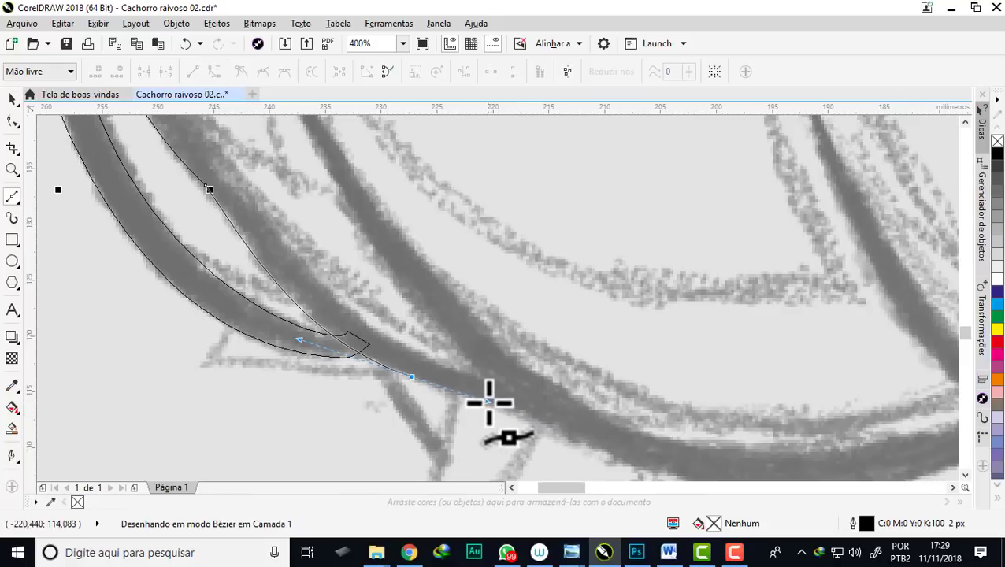
# Set and refine the pointed, tapered tip at the jowl's bottom along the sketch line
pyautogui.click(320, 337)
pyautogui.scroll(1, 339, 337)
pyautogui.scroll(1, 438, 332)
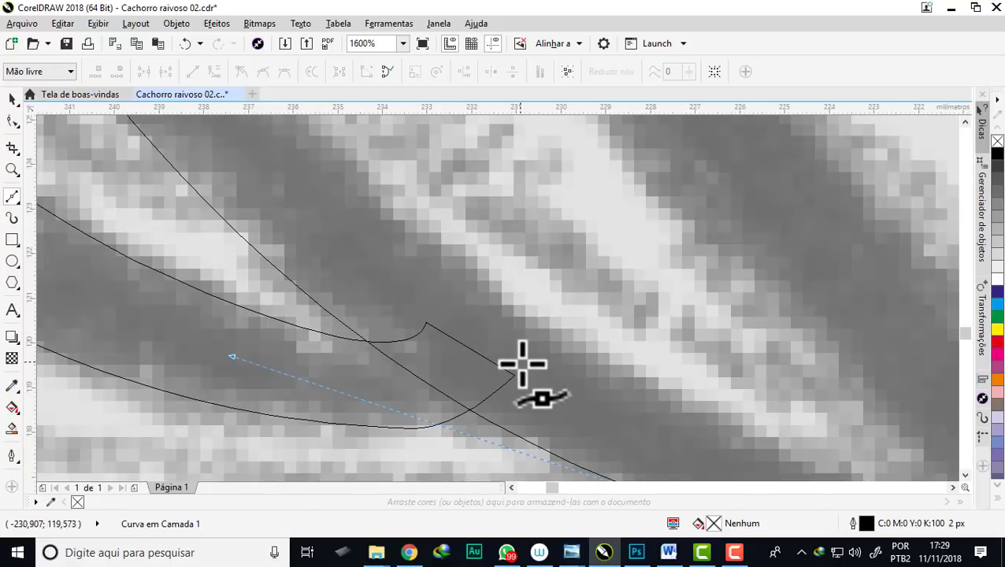
pyautogui.scroll(-3, 347, 300)
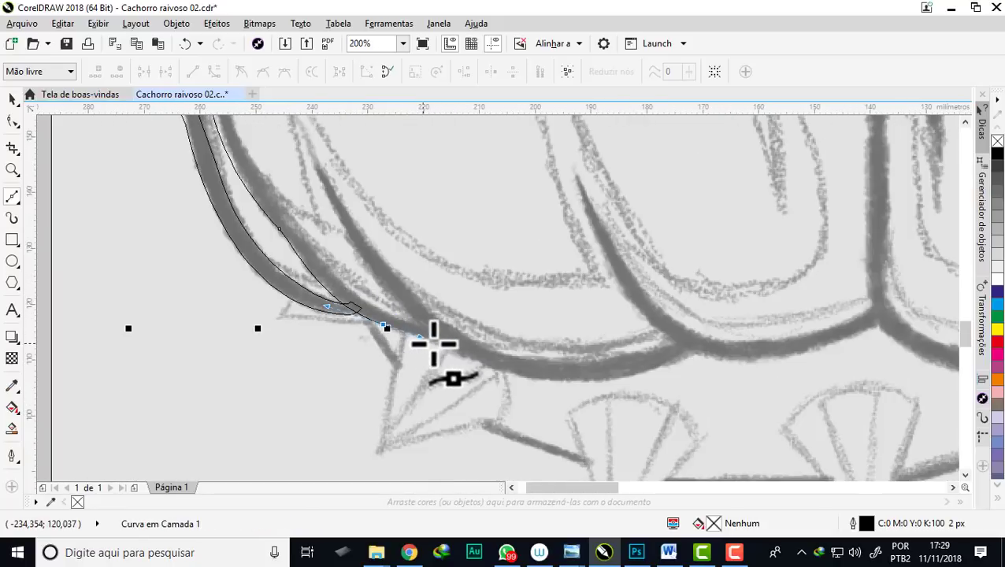
pyautogui.scroll(1, 438, 345)
pyautogui.moveTo(461, 342); pyautogui.dragTo(476, 345)
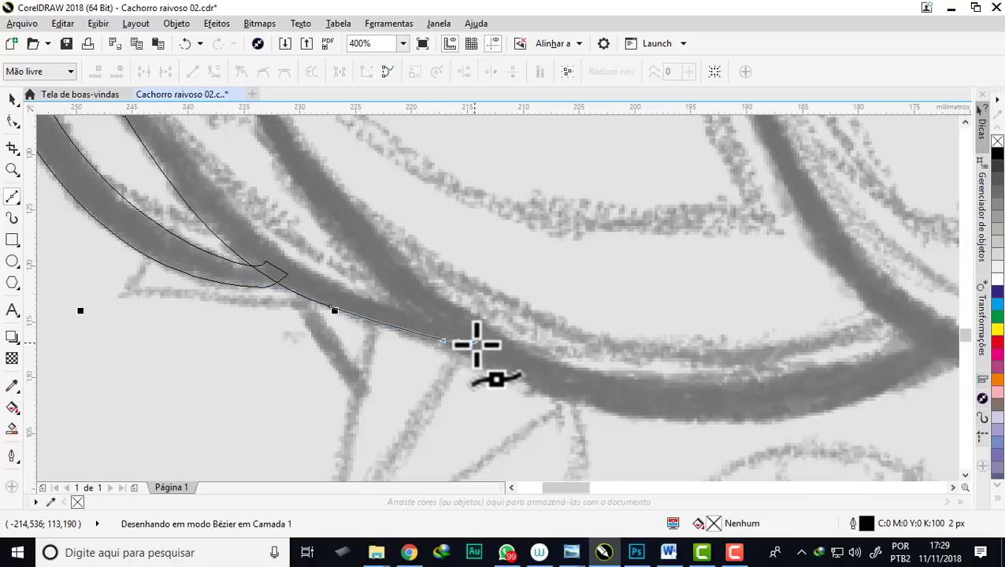
pyautogui.scroll(-1, 406, 336)
pyautogui.scroll(-1, 406, 326)
pyautogui.scroll(2, 404, 321)
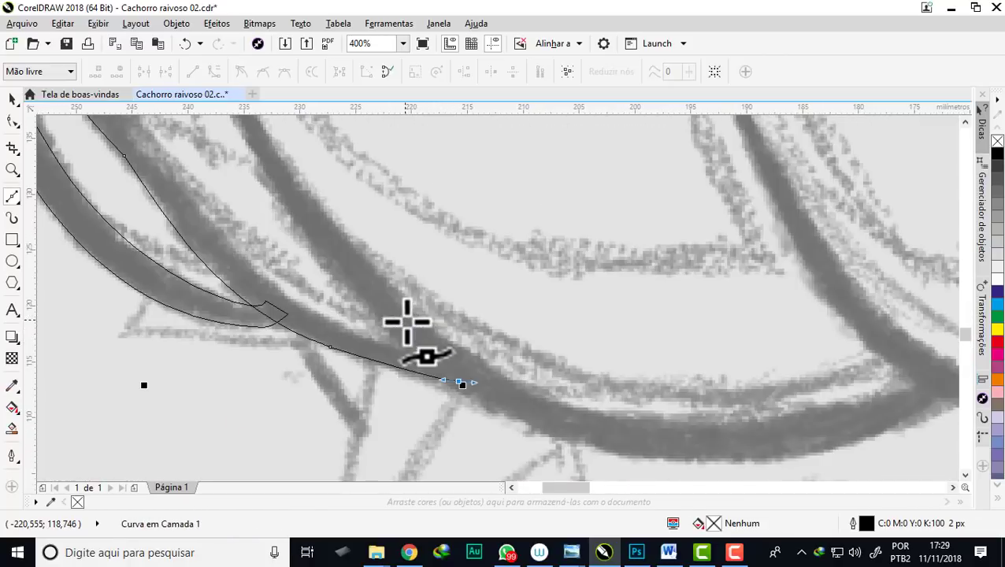
pyautogui.moveTo(435, 354); pyautogui.dragTo(432, 352)
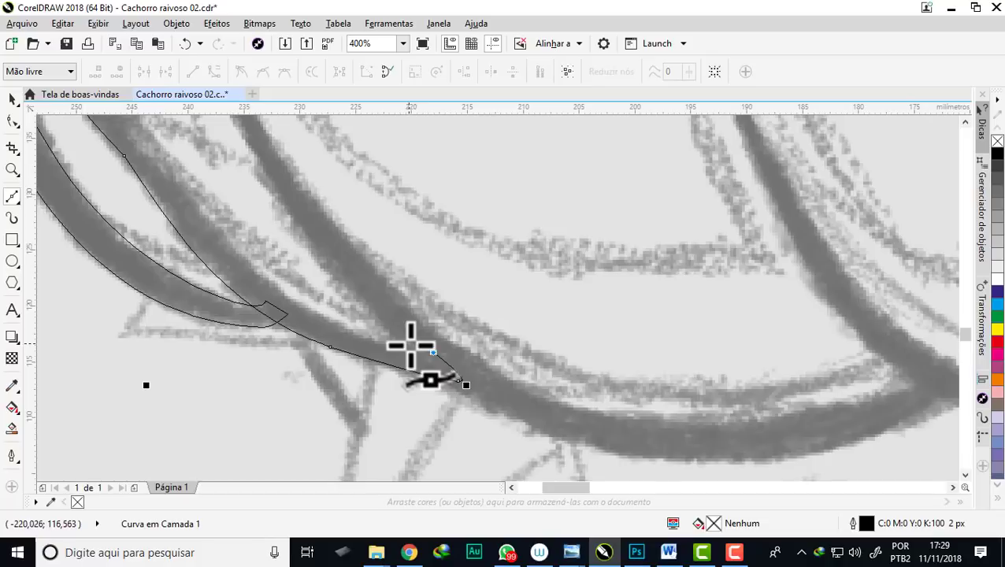
# Draw the return side back up the inner jowl line to close the shape
pyautogui.moveTo(249, 260); pyautogui.dragTo(211, 206)
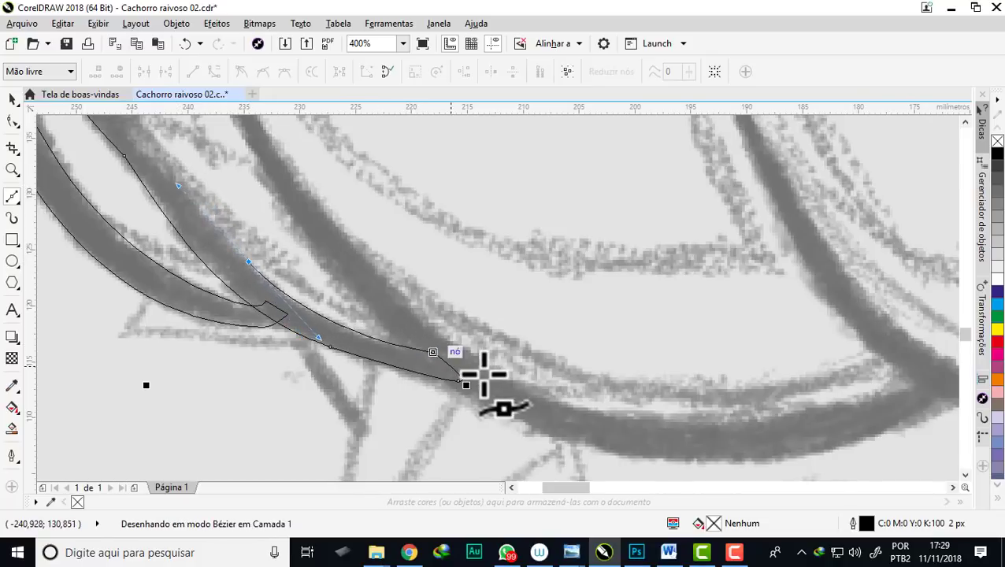
pyautogui.scroll(2, 447, 375)
pyautogui.scroll(-1, 381, 337)
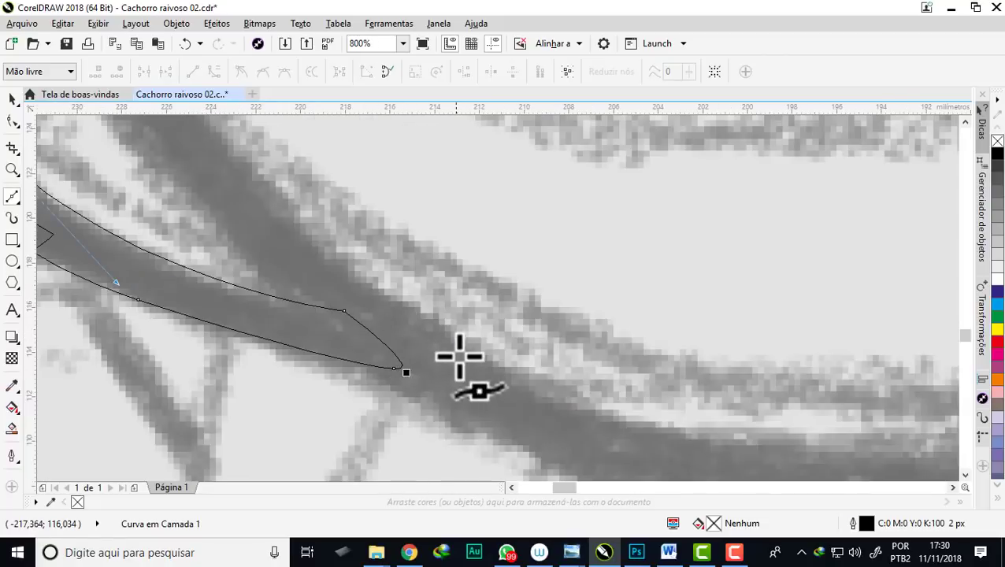
pyautogui.scroll(-3, 460, 357)
pyautogui.scroll(1, 355, 280)
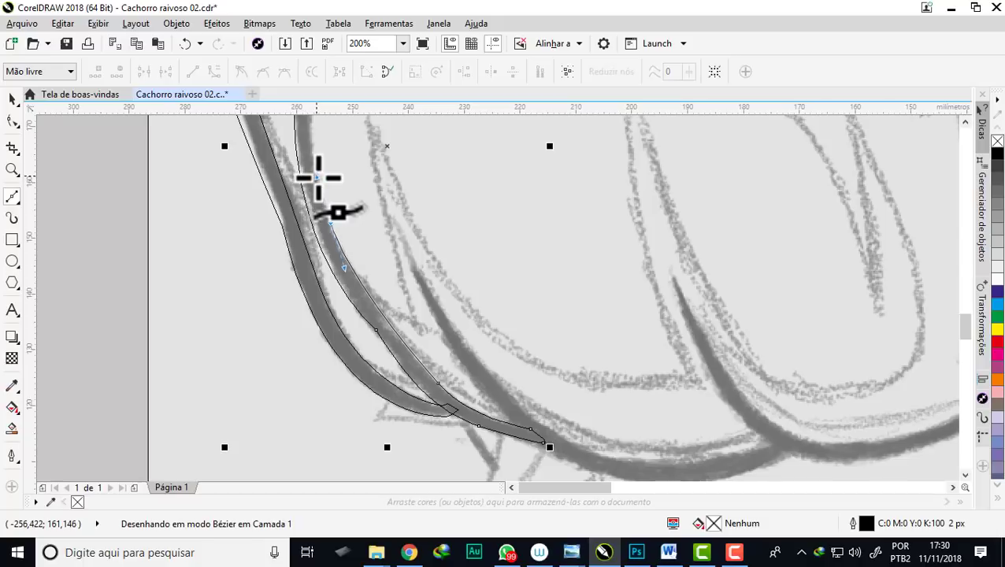
pyautogui.scroll(-1, 320, 323)
pyautogui.scroll(-1, 319, 315)
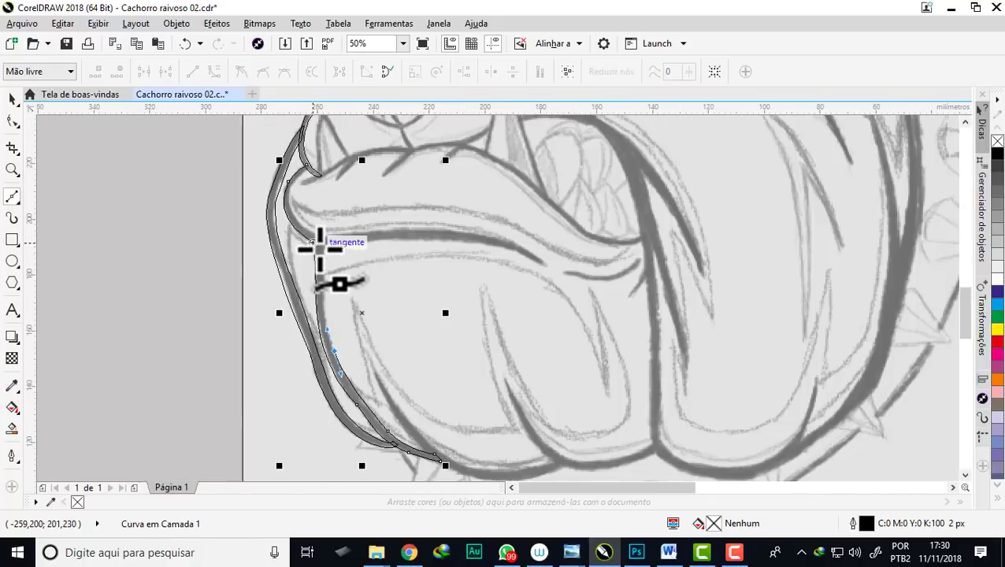
# Trace the upper lip's lower edge to a tapered tip and bring the shape back toward the jowl
pyautogui.scroll(2, 319, 248)
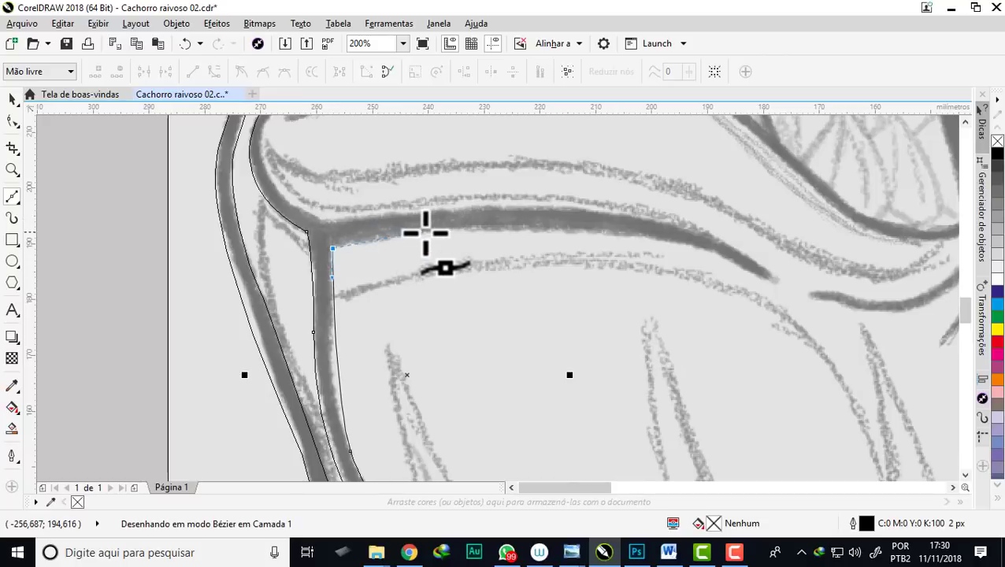
pyautogui.moveTo(781, 286); pyautogui.dragTo(941, 383)
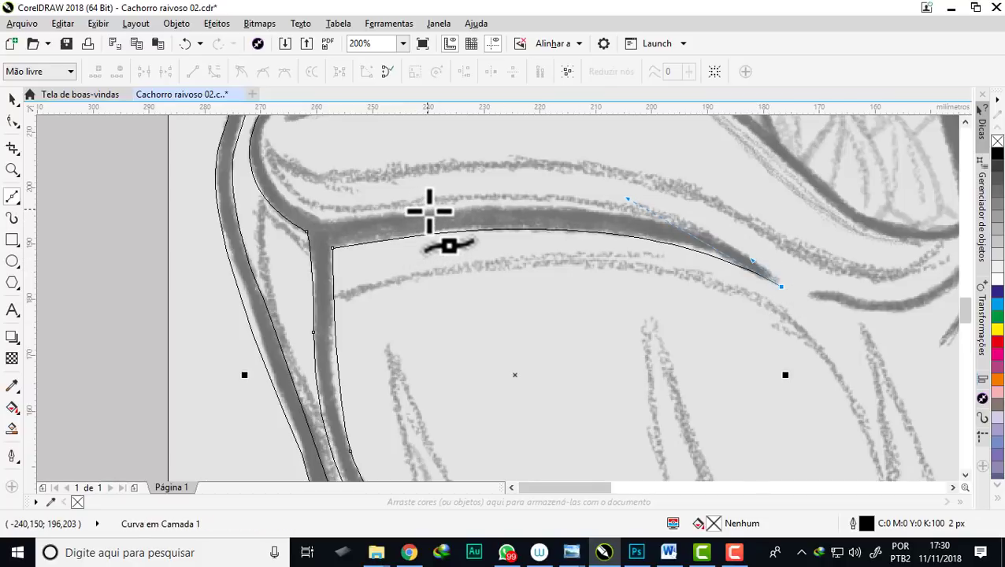
pyautogui.moveTo(426, 209)
pyautogui.mouseDown()
pyautogui.moveTo(327, 215)
pyautogui.moveTo(204, 247)
pyautogui.moveTo(179, 236)
pyautogui.mouseUp()
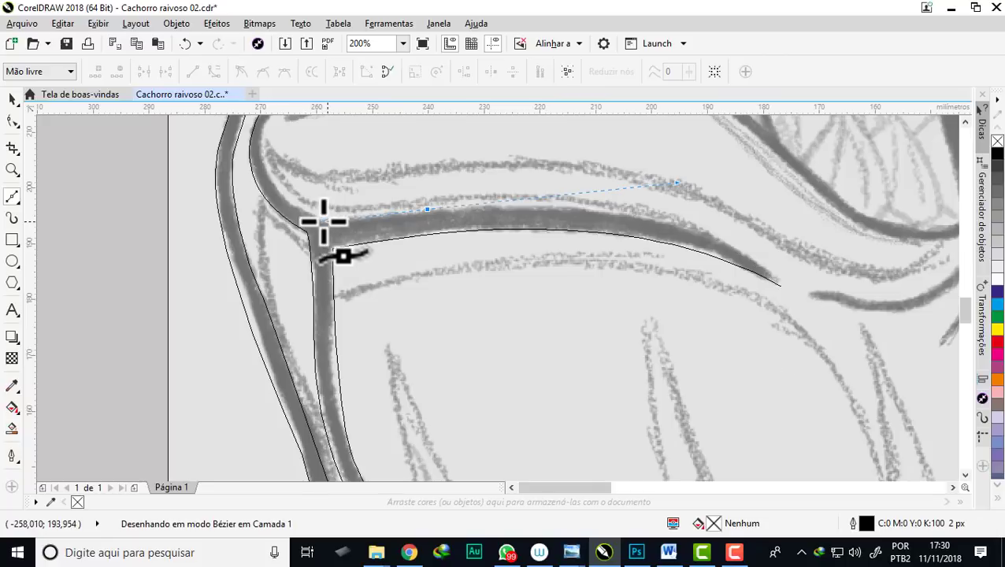
pyautogui.moveTo(308, 214); pyautogui.dragTo(290, 206)
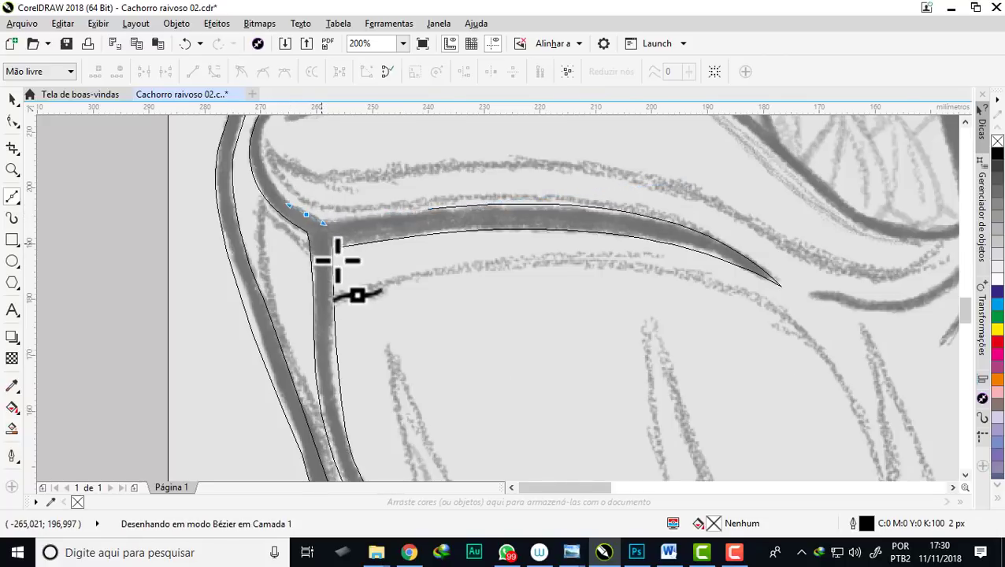
# Close the lip shape near the lip fold and zoom out to review it
pyautogui.scroll(-2, 337, 260)
pyautogui.scroll(1, 332, 257)
pyautogui.scroll(1, 295, 252)
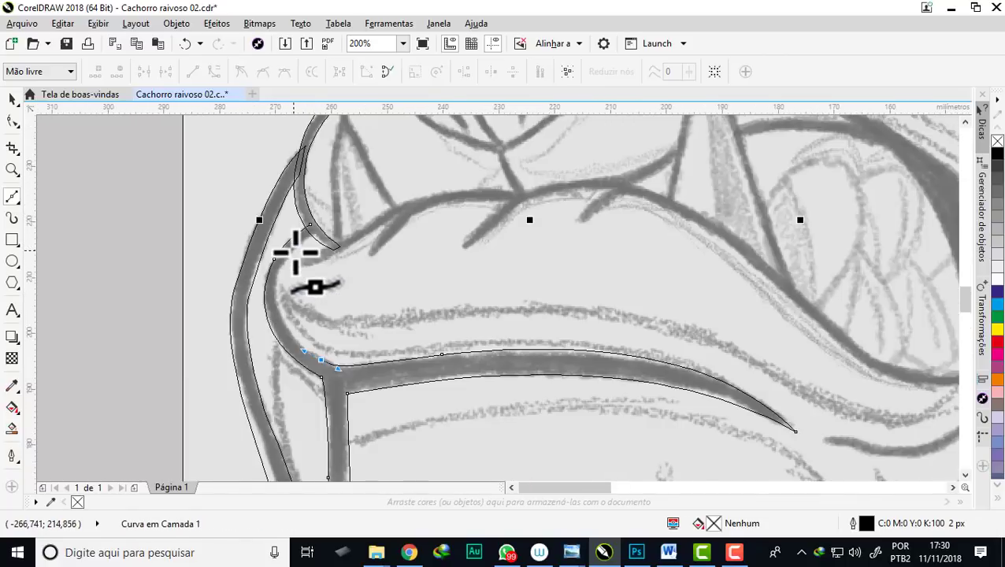
pyautogui.scroll(1, 310, 235)
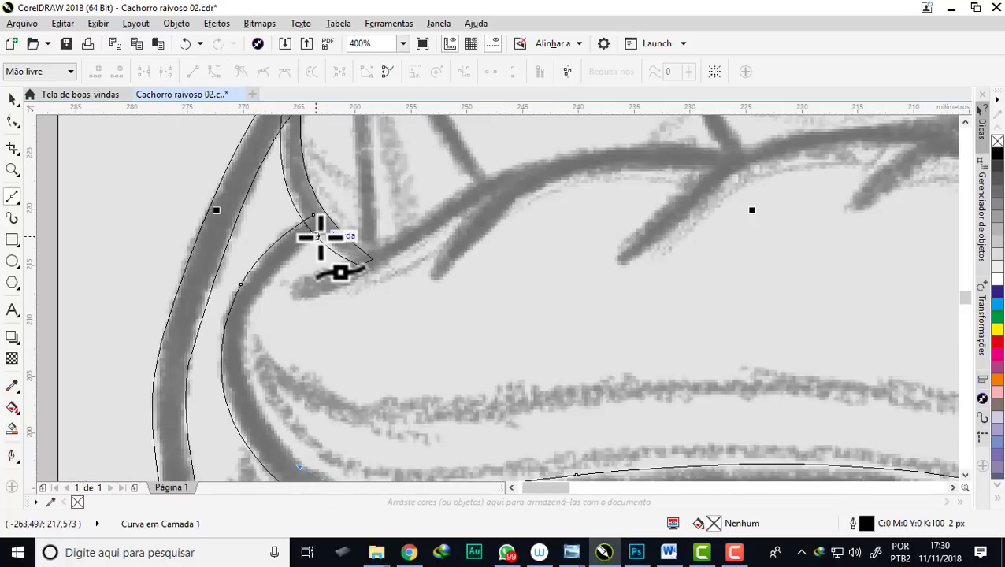
pyautogui.moveTo(354, 229)
pyautogui.mouseDown()
pyautogui.moveTo(471, 130)
pyautogui.moveTo(488, 141)
pyautogui.moveTo(471, 156)
pyautogui.mouseUp()
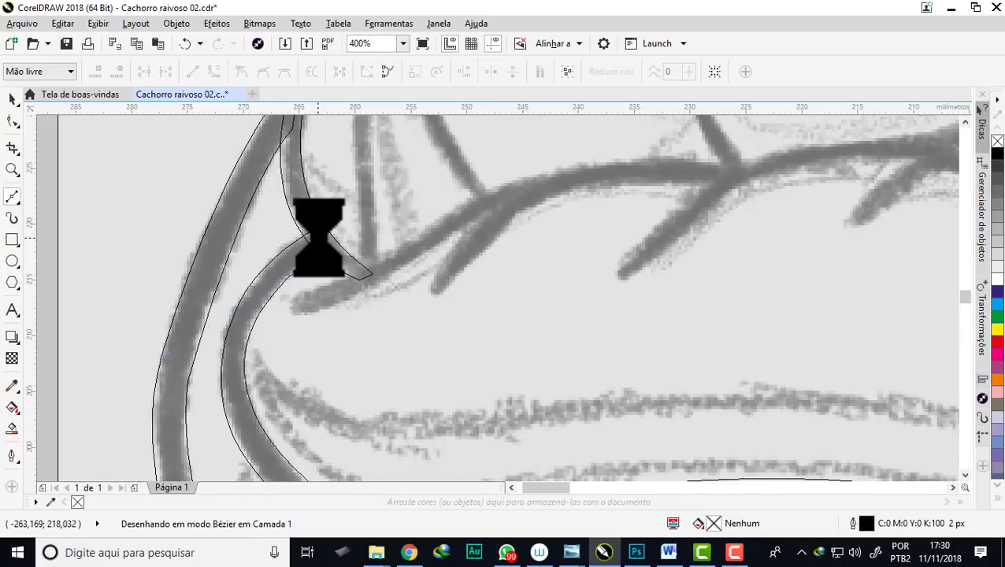
pyautogui.scroll(3, 319, 237)
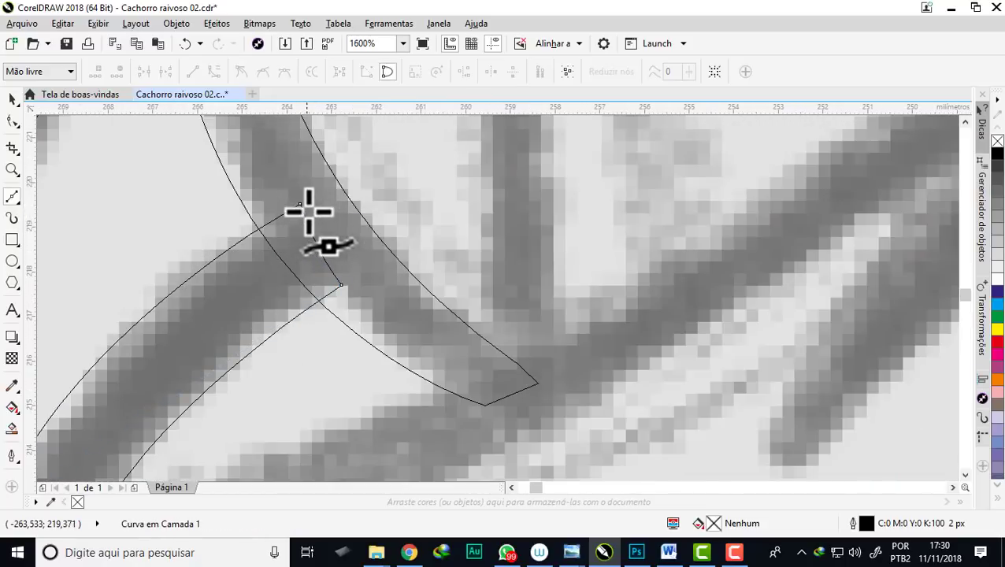
pyautogui.scroll(2, 308, 211)
pyautogui.scroll(-2, 304, 208)
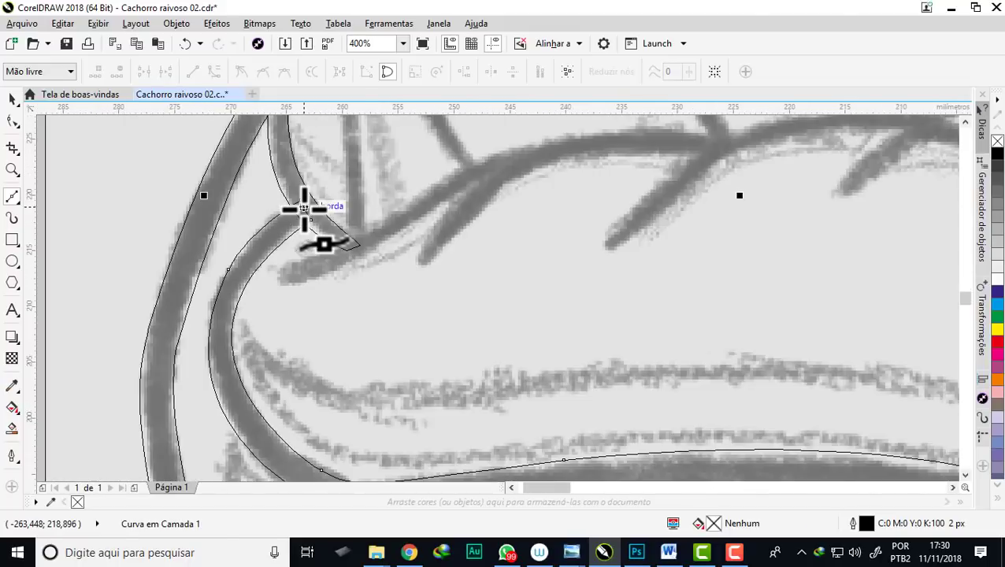
pyautogui.scroll(-1, 304, 208)
pyautogui.scroll(-1, 304, 208)
pyautogui.scroll(-1, 304, 208)
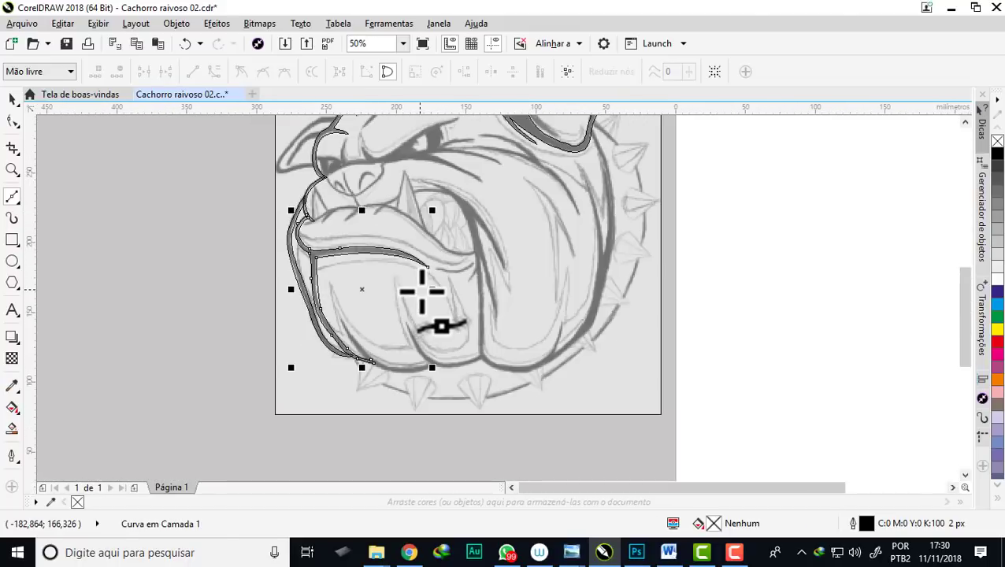
# Trace a tapered closed shape along the first sketched jowl curve, closing on its start node
pyautogui.scroll(1, 381, 363)
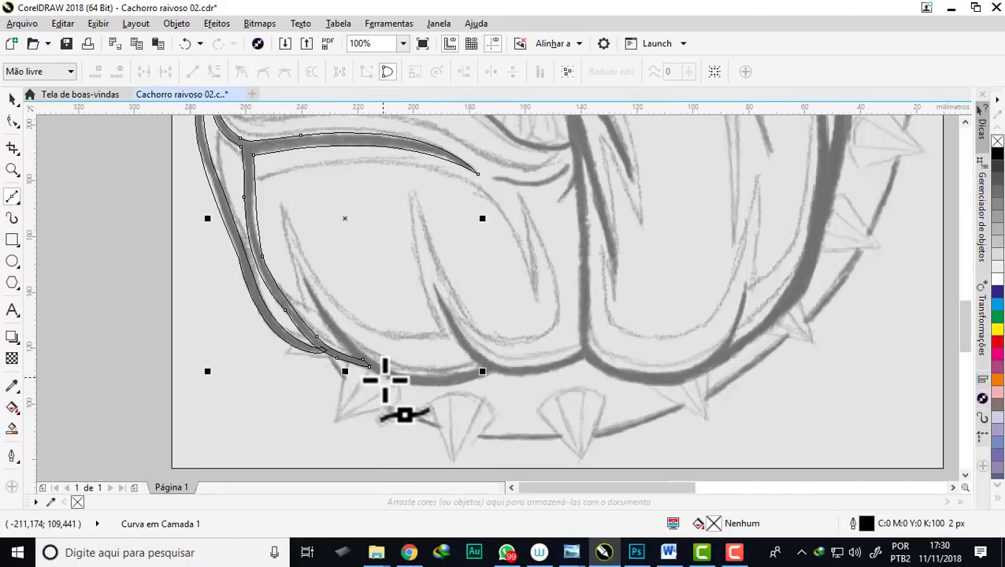
pyautogui.scroll(1, 488, 384)
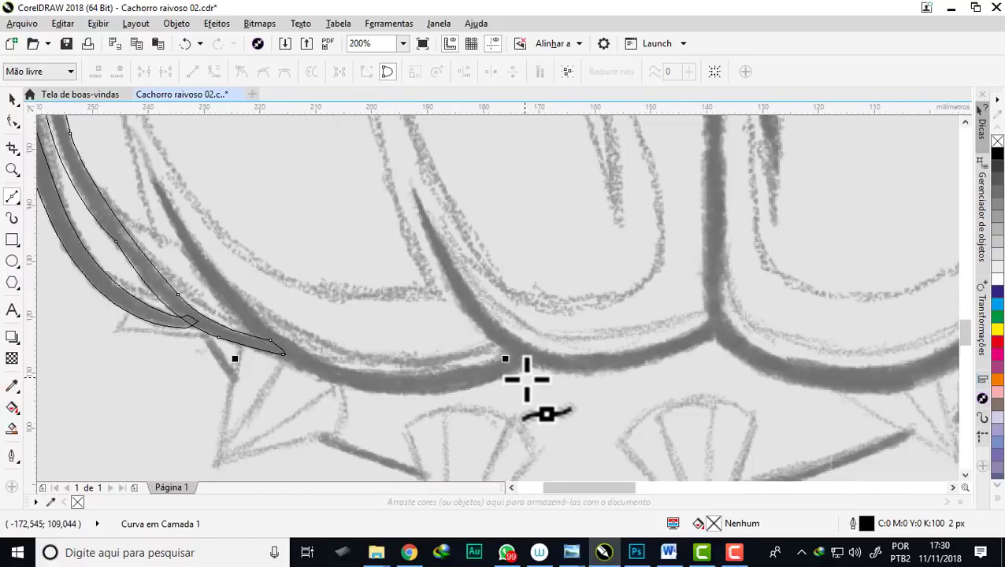
pyautogui.scroll(1, 536, 358)
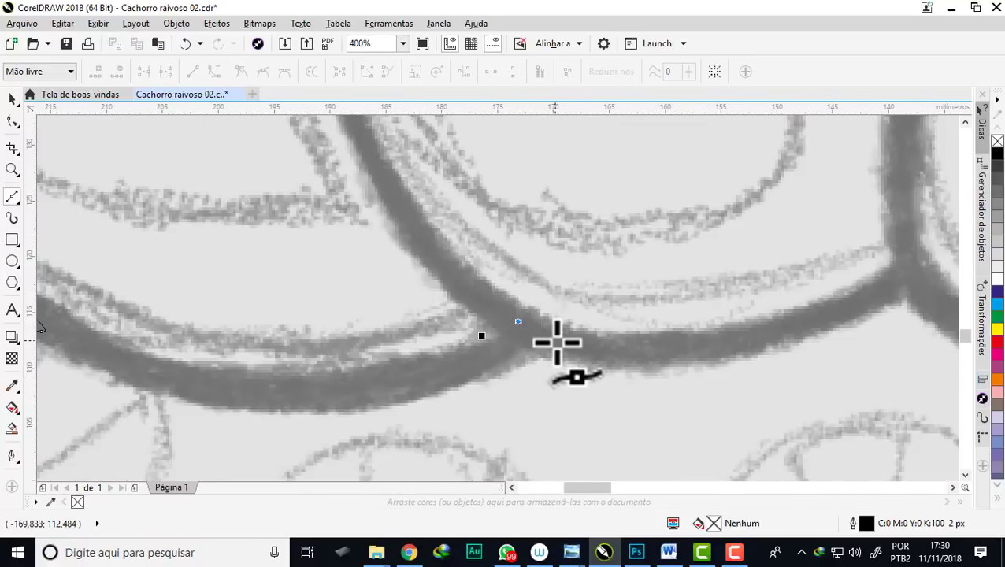
pyautogui.click(560, 345)
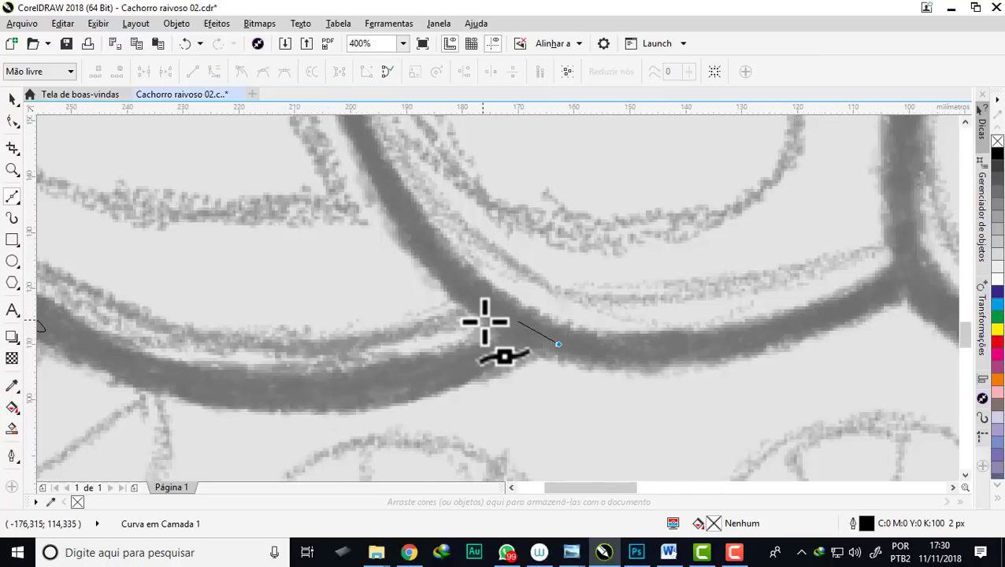
pyautogui.scroll(-1, 487, 320)
pyautogui.moveTo(345, 361)
pyautogui.mouseDown()
pyautogui.moveTo(261, 345)
pyautogui.moveTo(281, 340)
pyautogui.mouseUp()
pyautogui.scroll(-1, 281, 340)
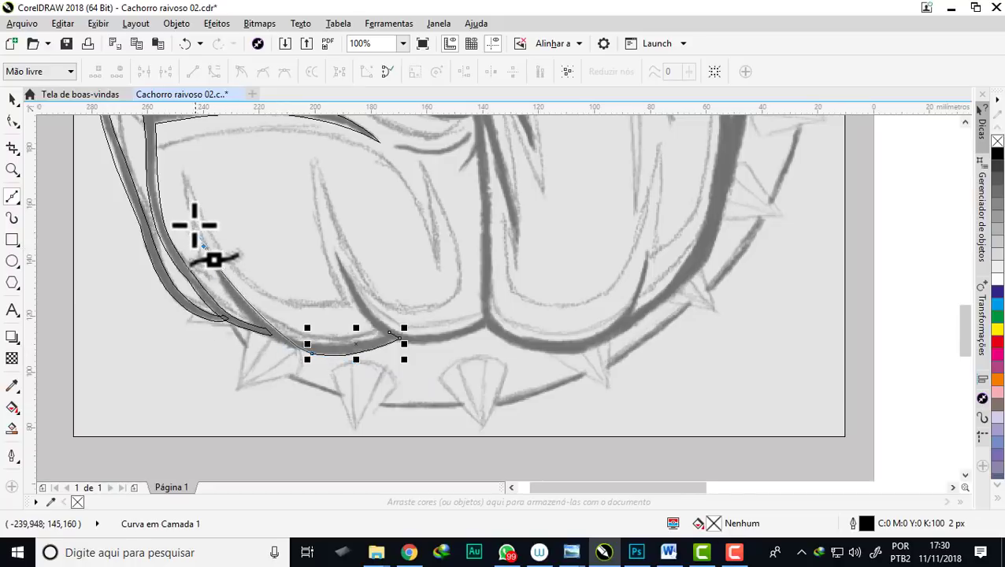
pyautogui.moveTo(198, 240); pyautogui.dragTo(247, 314)
pyautogui.moveTo(390, 333); pyautogui.dragTo(292, 377)
# Zoom in on the lower muzzle and trace a second tapered shape along the lower jowl line
pyautogui.click(13, 170)
pyautogui.moveTo(207, 174); pyautogui.dragTo(776, 421)
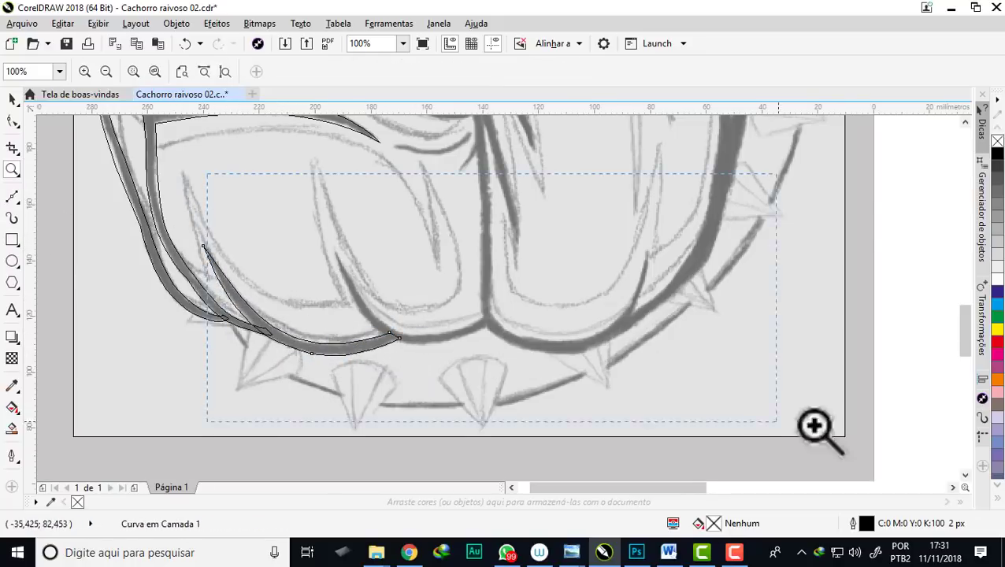
pyautogui.click(13, 197)
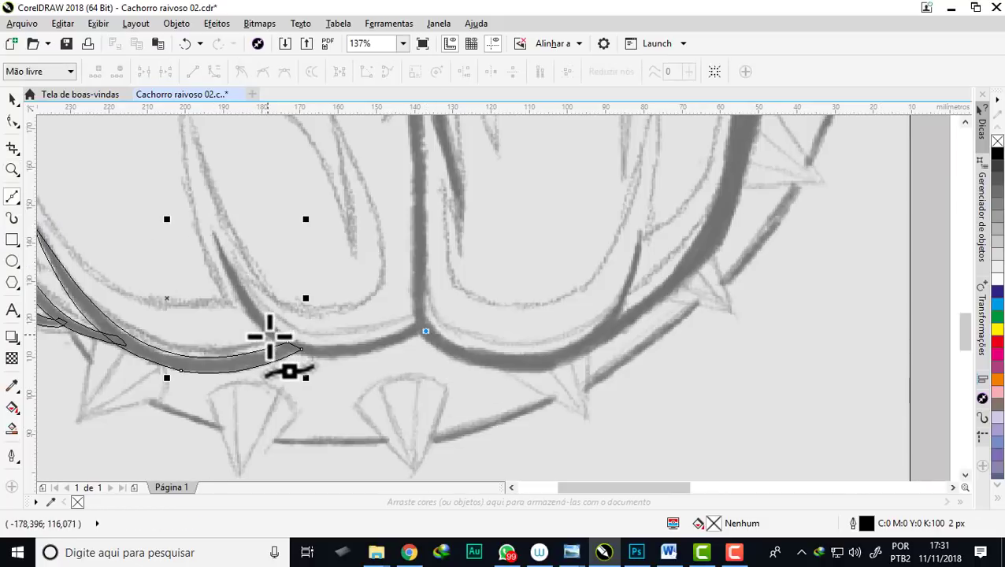
pyautogui.moveTo(257, 331); pyautogui.dragTo(203, 193)
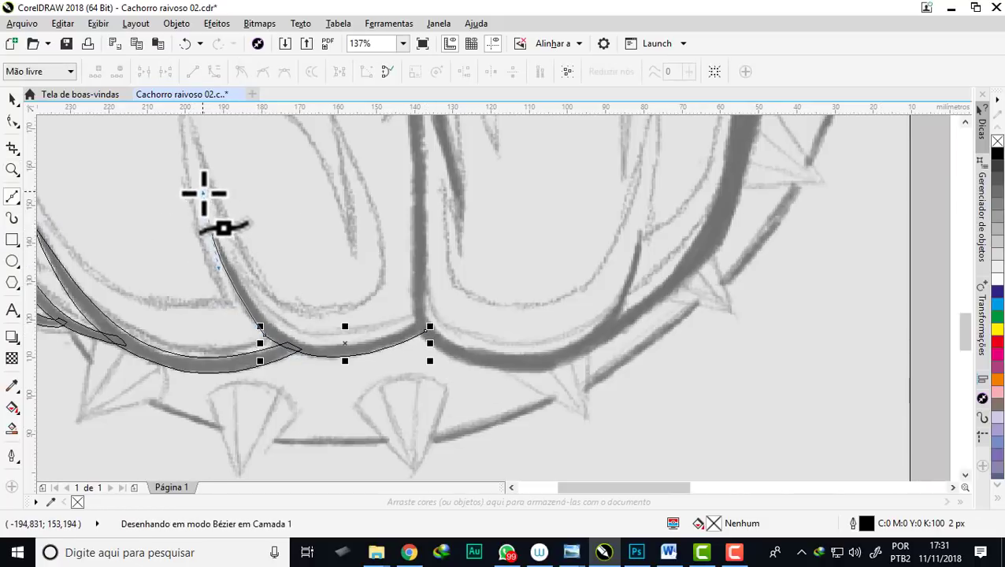
pyautogui.moveTo(422, 321)
pyautogui.mouseDown()
pyautogui.moveTo(532, 242)
pyautogui.moveTo(427, 323)
pyautogui.mouseUp()
pyautogui.scroll(3, 426, 323)
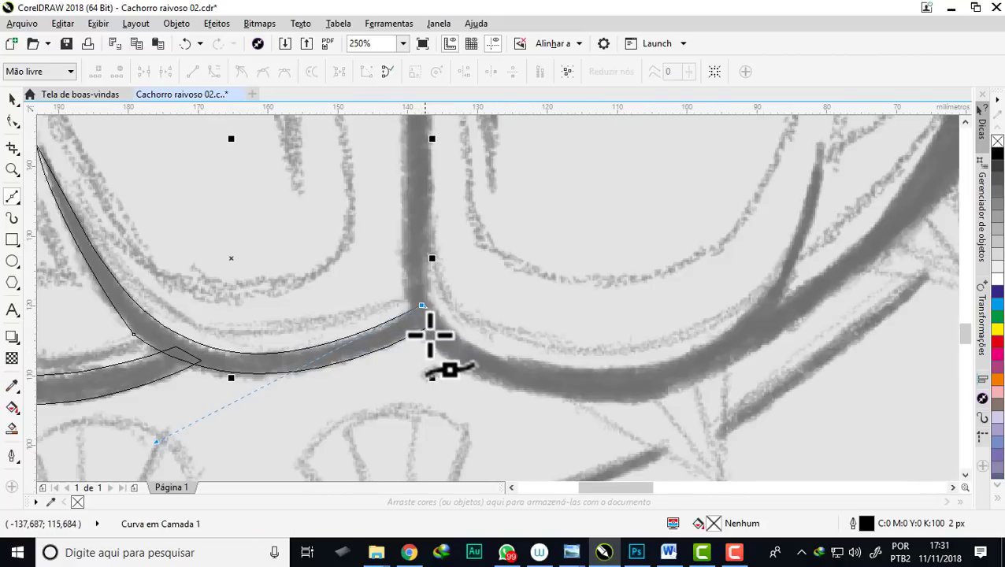
pyautogui.scroll(-3, 359, 360)
pyautogui.scroll(-2, 408, 359)
pyautogui.scroll(4, 400, 364)
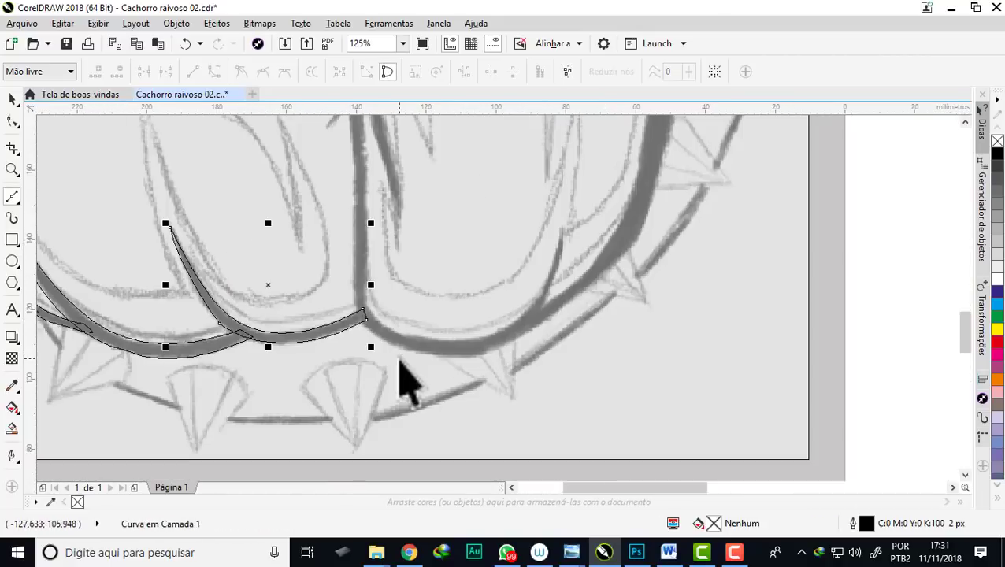
pyautogui.scroll(-5, 402, 382)
pyautogui.scroll(5, 359, 246)
# Trace a Bézier curve down the top of the muzzle's centre crease
pyautogui.scroll(2, 364, 234)
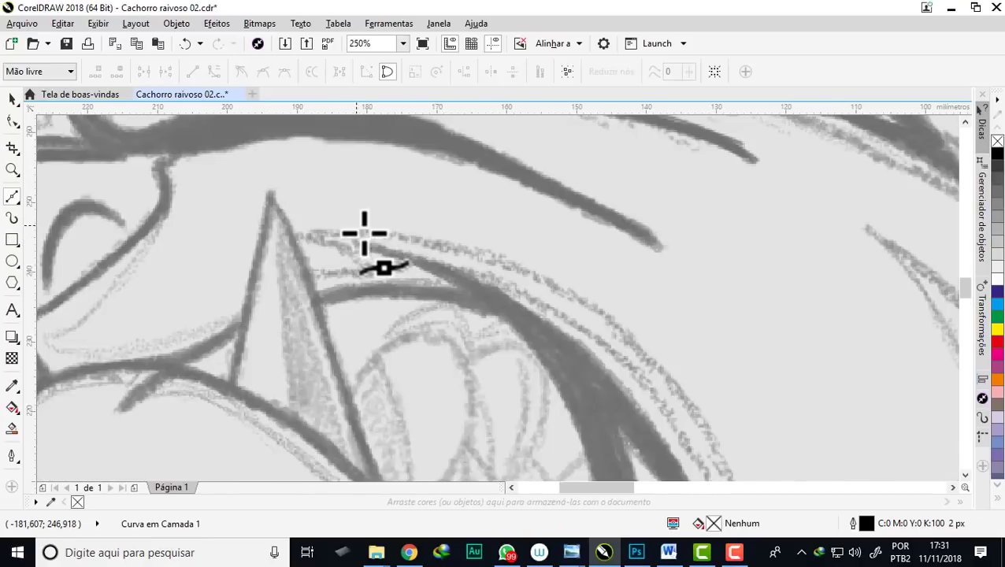
pyautogui.scroll(-2, 364, 234)
pyautogui.scroll(-2, 353, 236)
pyautogui.scroll(2, 411, 299)
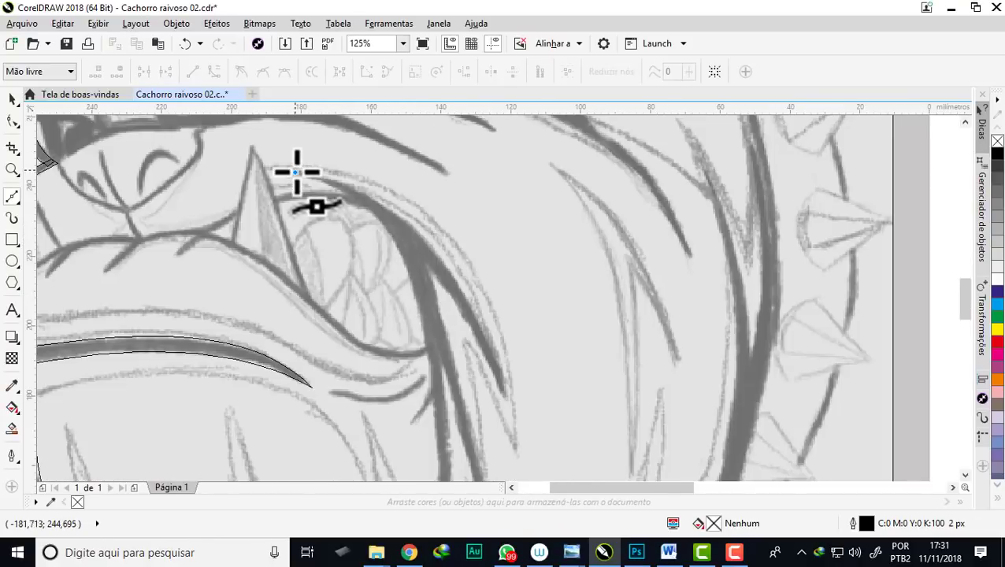
pyautogui.click(297, 172)
pyautogui.moveTo(378, 219); pyautogui.dragTo(394, 240)
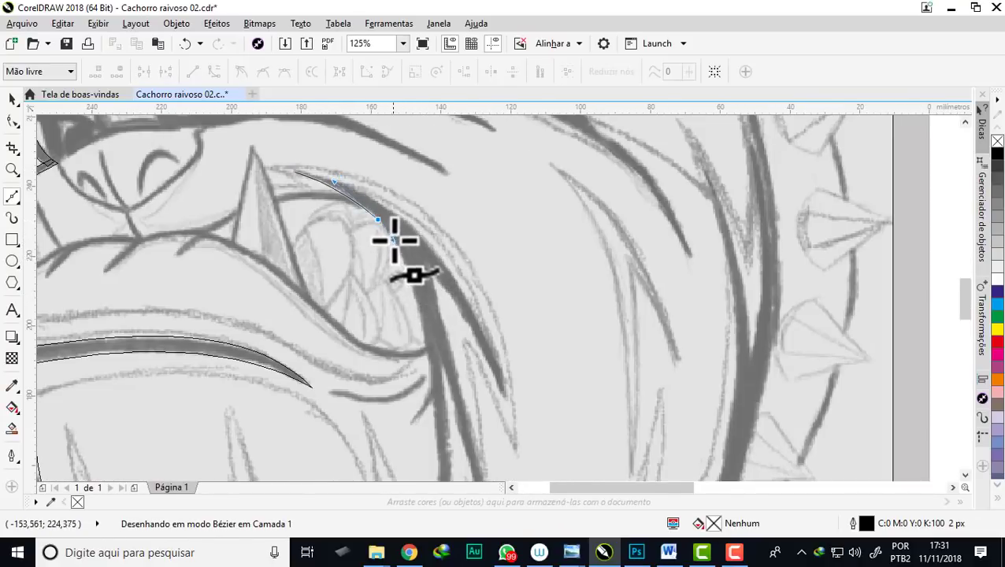
pyautogui.scroll(-1, 417, 298)
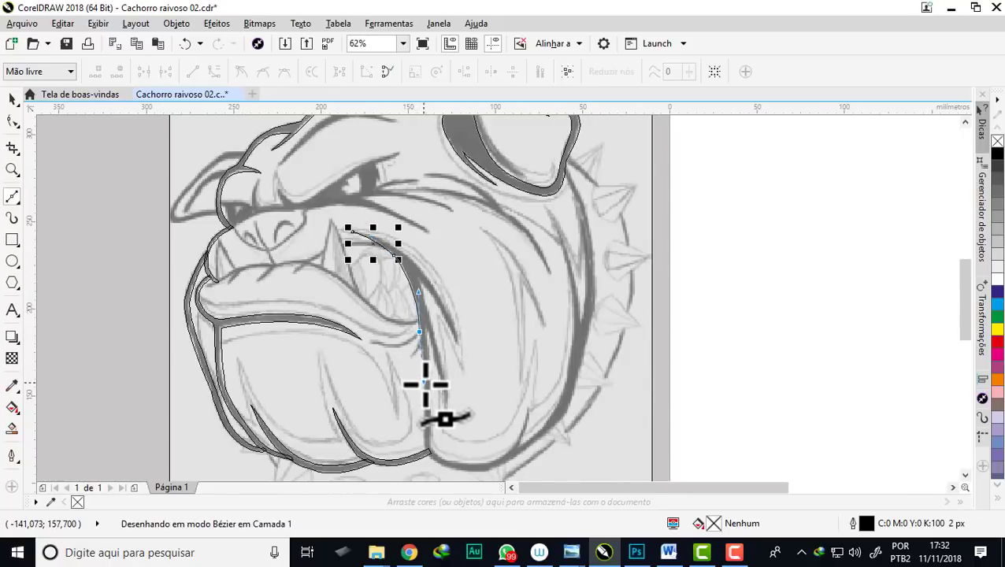
pyautogui.scroll(-2, 426, 384)
pyautogui.scroll(4, 426, 378)
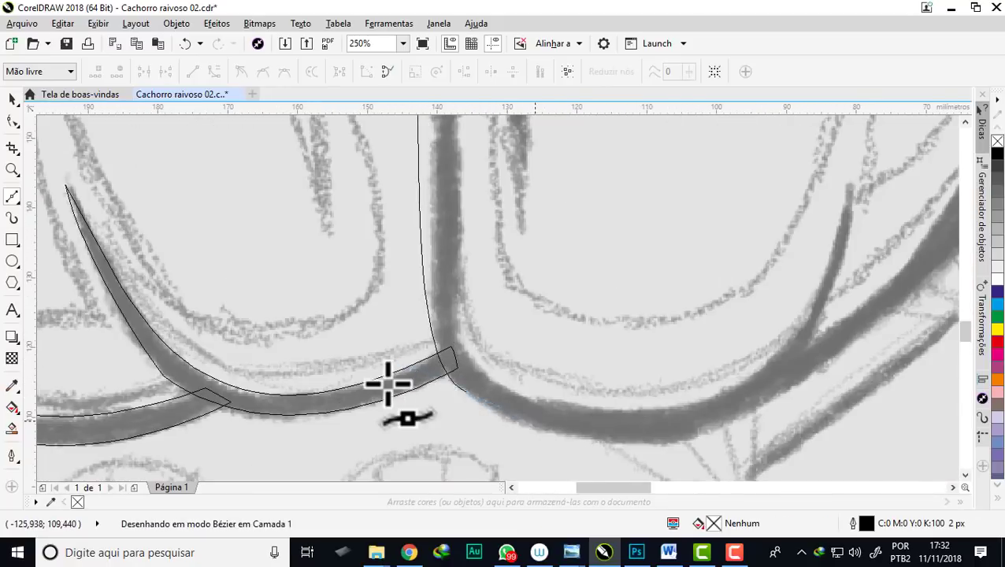
pyautogui.scroll(-2, 398, 354)
pyautogui.scroll(1, 411, 327)
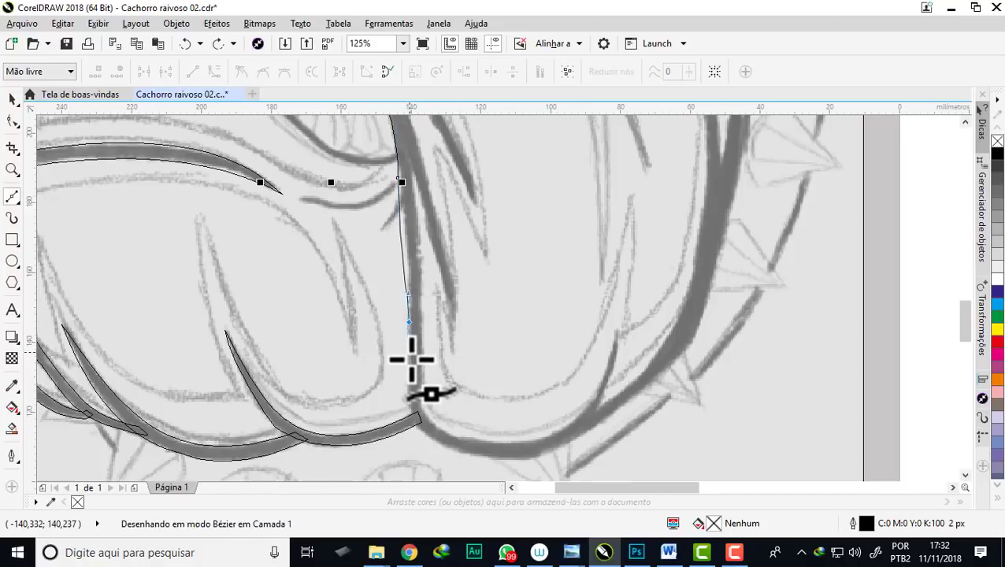
pyautogui.press('Return')
# Extend the tapered centre-crease outline further down the muzzle
pyautogui.scroll(-1, 406, 189)
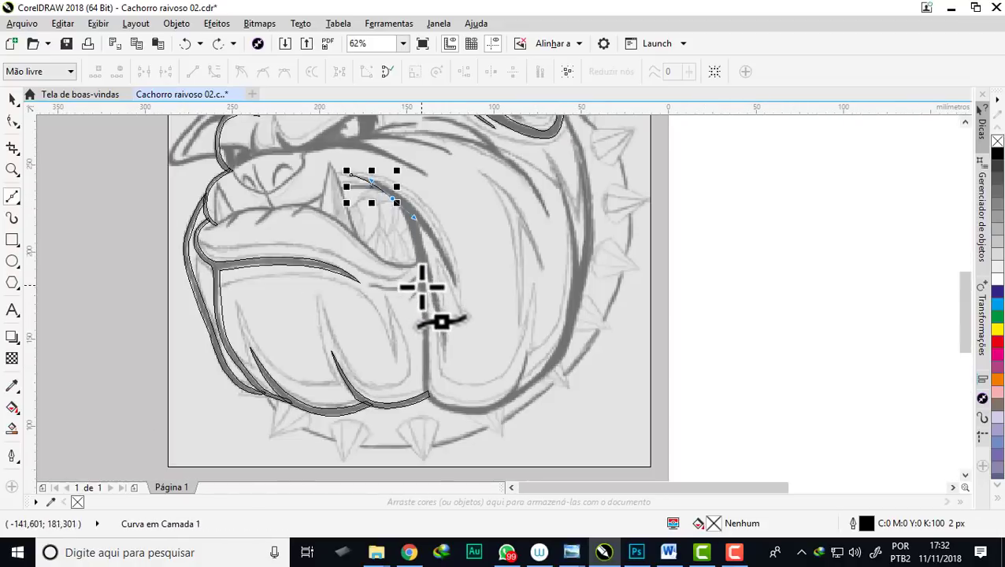
pyautogui.scroll(2, 423, 287)
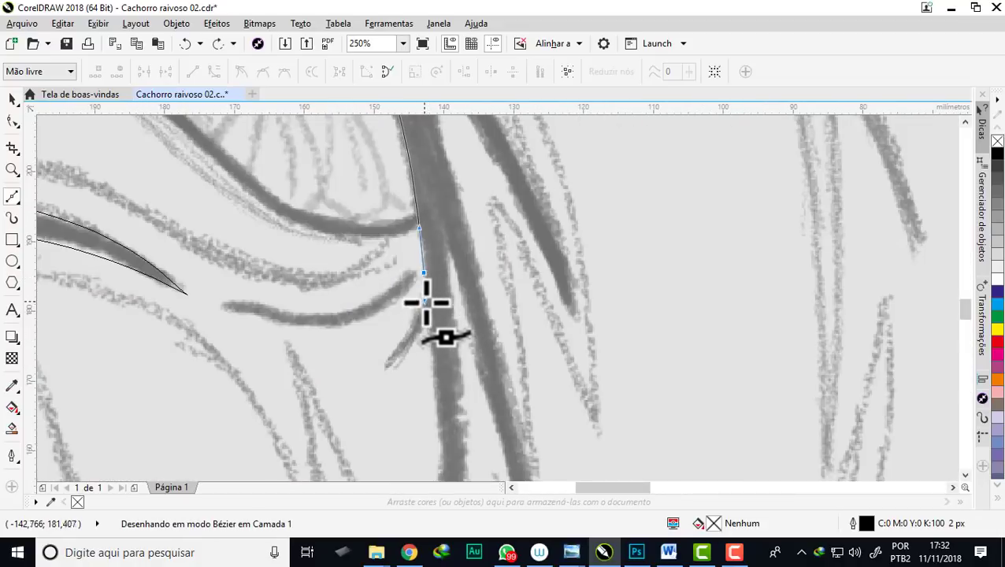
pyautogui.moveTo(381, 367); pyautogui.dragTo(430, 321)
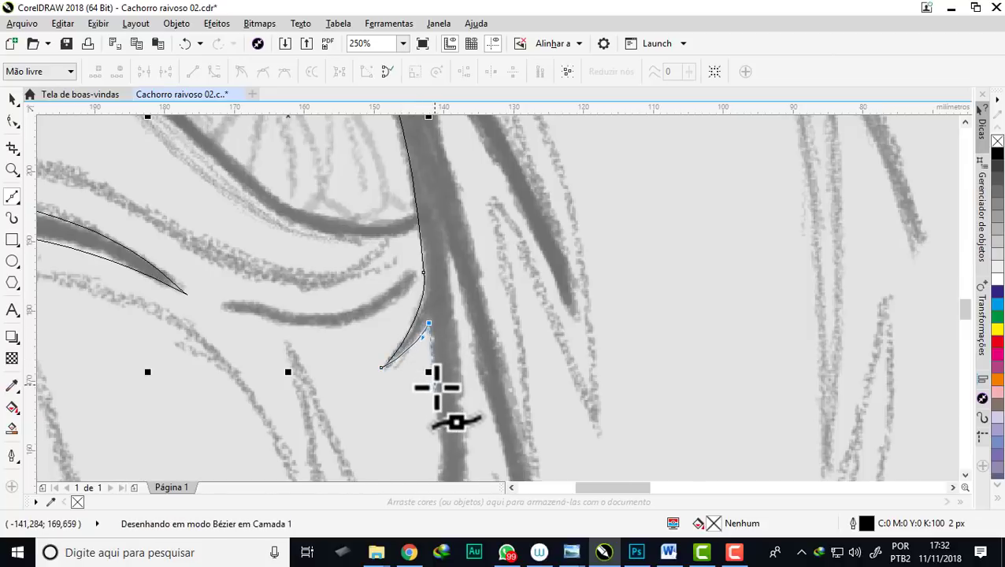
pyautogui.press('Return')
pyautogui.scroll(-1, 437, 387)
pyautogui.scroll(2, 412, 365)
# Add a curve at the crease's lower end, shaping it with its handle
pyautogui.click(418, 352)
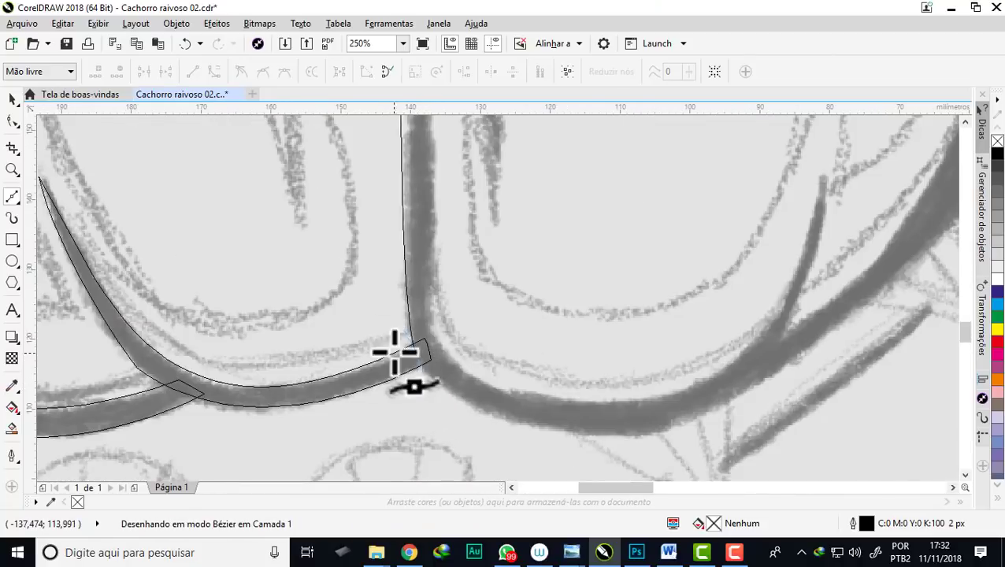
pyautogui.scroll(-2, 395, 352)
pyautogui.scroll(2, 443, 361)
pyautogui.moveTo(595, 360)
pyautogui.mouseDown()
pyautogui.moveTo(753, 264)
pyautogui.moveTo(722, 270)
pyautogui.mouseUp()
pyautogui.scroll(-2, 478, 348)
pyautogui.press('Return')
pyautogui.scroll(1, 531, 285)
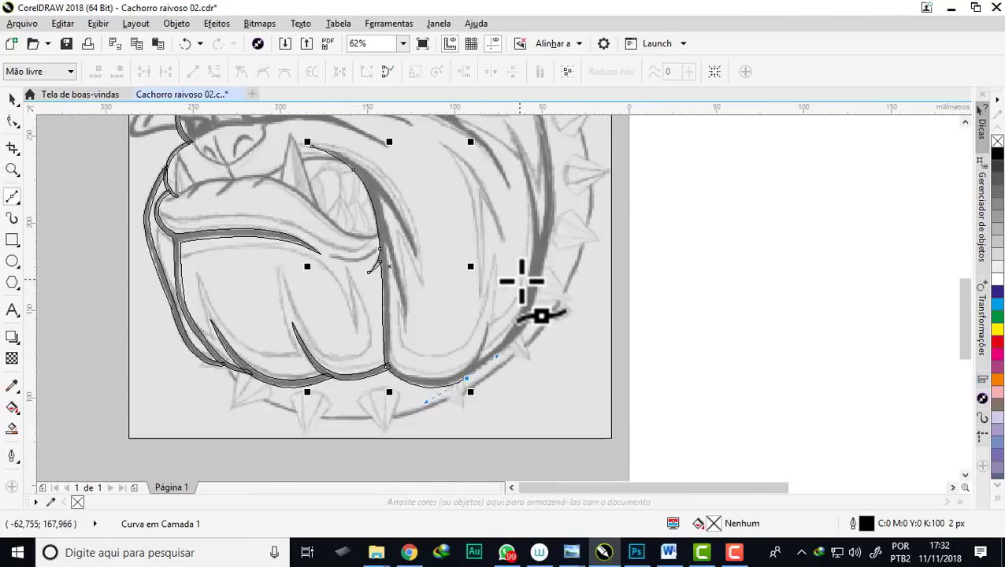
pyautogui.scroll(1, 522, 281)
# Curve a segment along the right edge of the bulldog's face
pyautogui.moveTo(557, 293)
pyautogui.mouseDown()
pyautogui.moveTo(595, 175)
pyautogui.moveTo(579, 225)
pyautogui.mouseUp()
pyautogui.scroll(-2, 471, 381)
pyautogui.press('Return')
pyautogui.scroll(1, 442, 263)
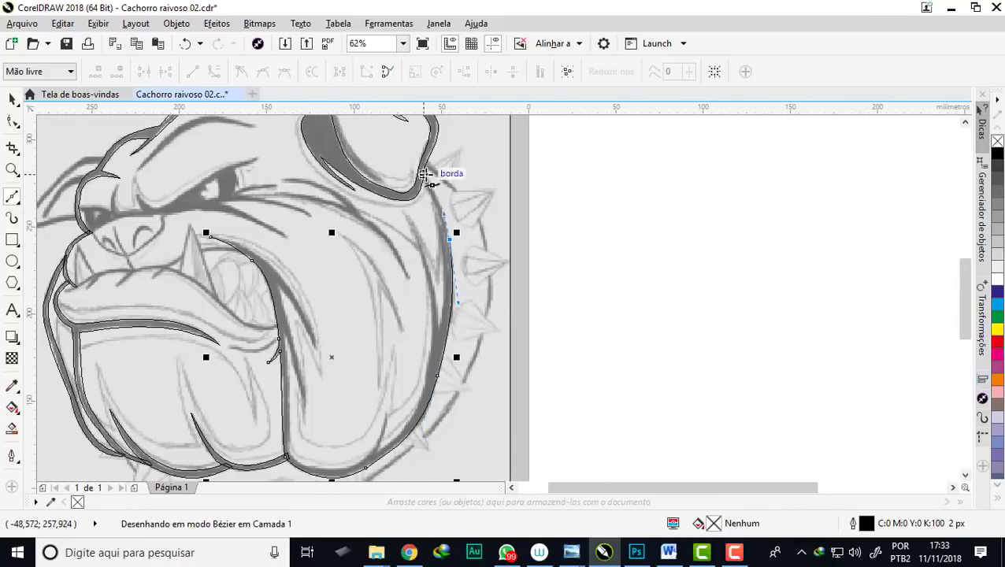
pyautogui.scroll(2, 424, 174)
pyautogui.scroll(1, 404, 197)
# Trace the right cheek edge from its top node down beside the collar
pyautogui.moveTo(404, 197); pyautogui.dragTo(408, 208)
pyautogui.scroll(-1, 408, 209)
pyautogui.press('Return')
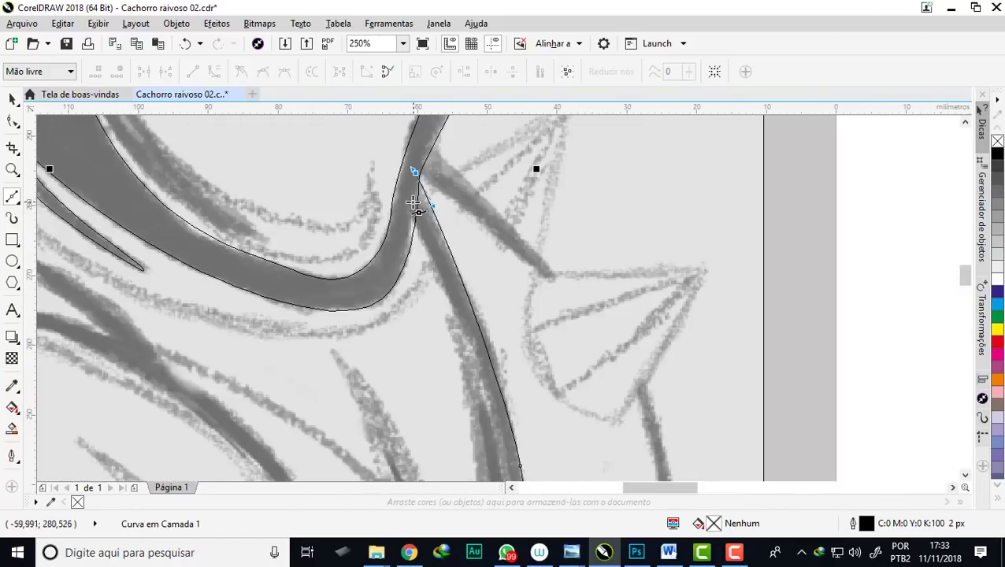
pyautogui.scroll(-2, 403, 207)
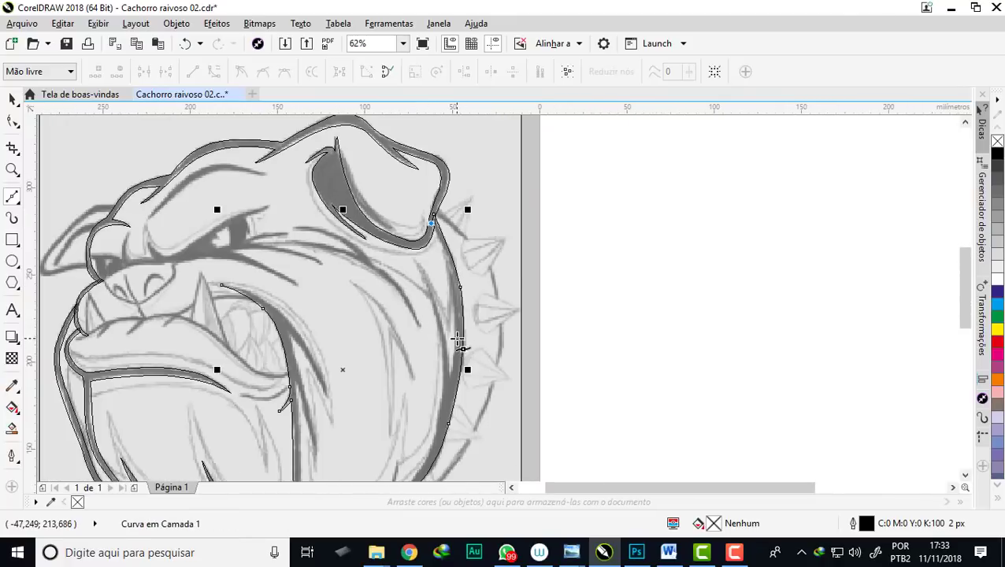
pyautogui.scroll(1, 459, 340)
pyautogui.moveTo(460, 317); pyautogui.dragTo(463, 451)
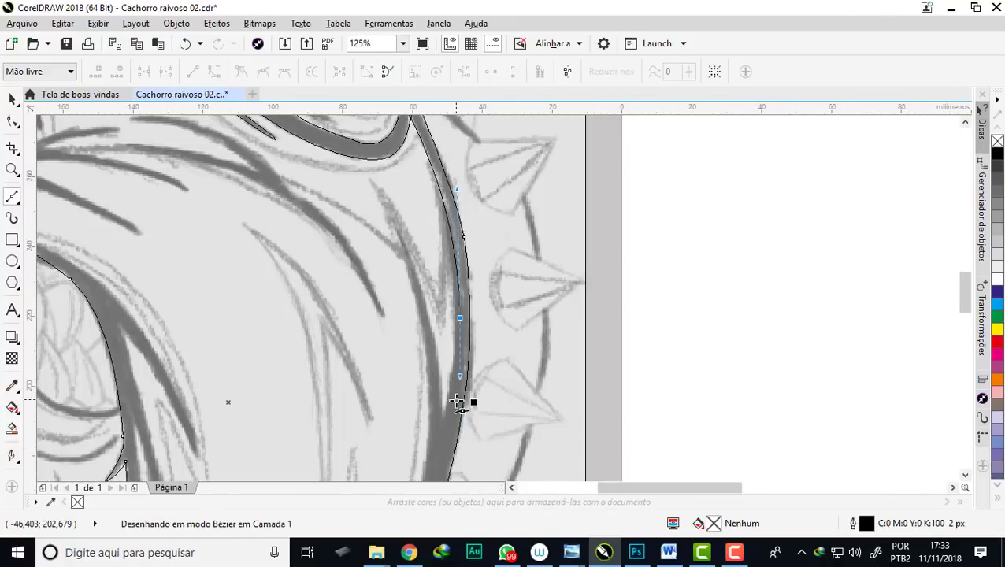
pyautogui.click(435, 223)
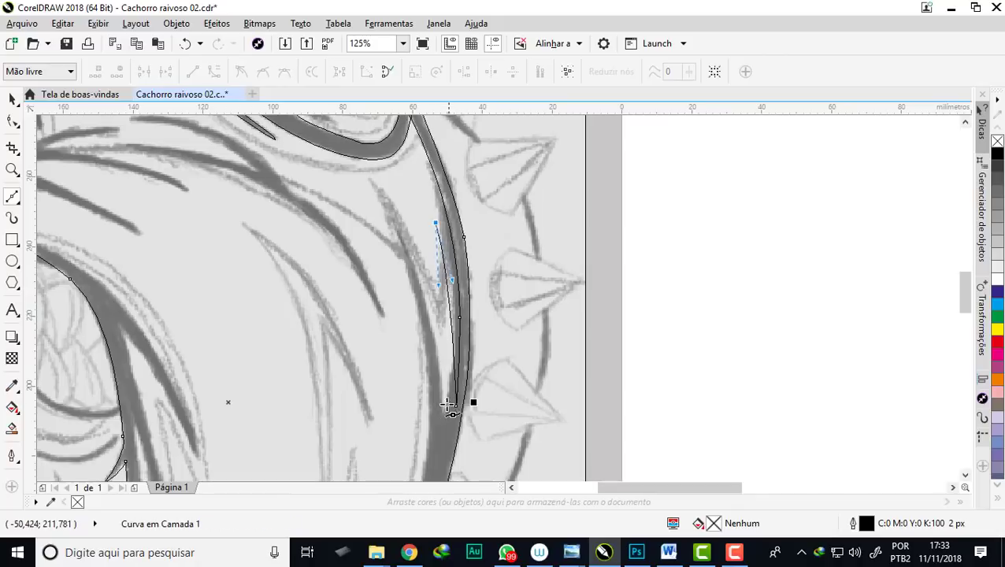
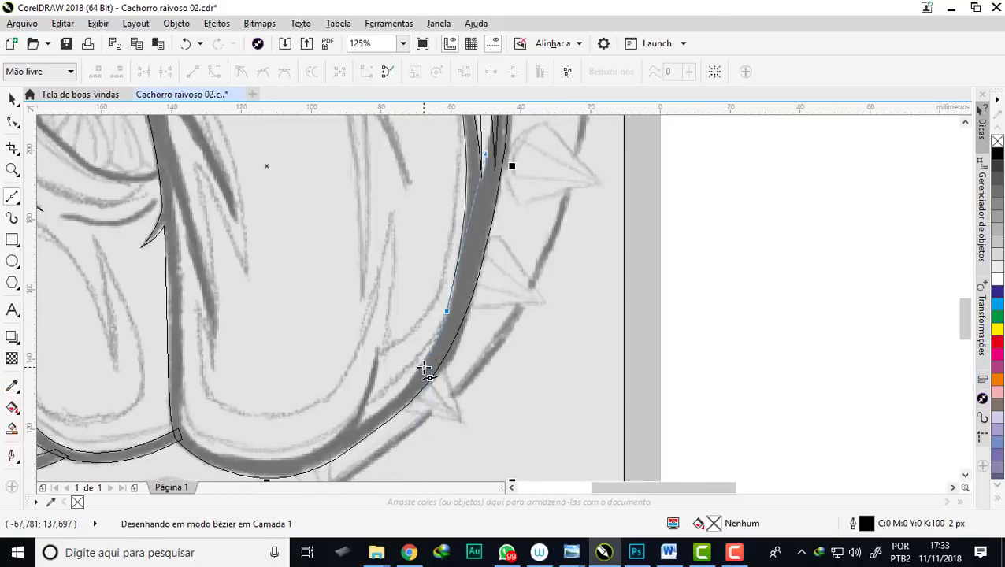
# Trace a Bézier curve along the right jowl edge, lower jowl and inner fold
pyautogui.scroll(-1, 425, 368)
pyautogui.scroll(2, 381, 376)
pyautogui.moveTo(371, 382)
pyautogui.mouseDown()
pyautogui.moveTo(275, 451)
pyautogui.moveTo(214, 441)
pyautogui.mouseUp()
pyautogui.click(410, 223)
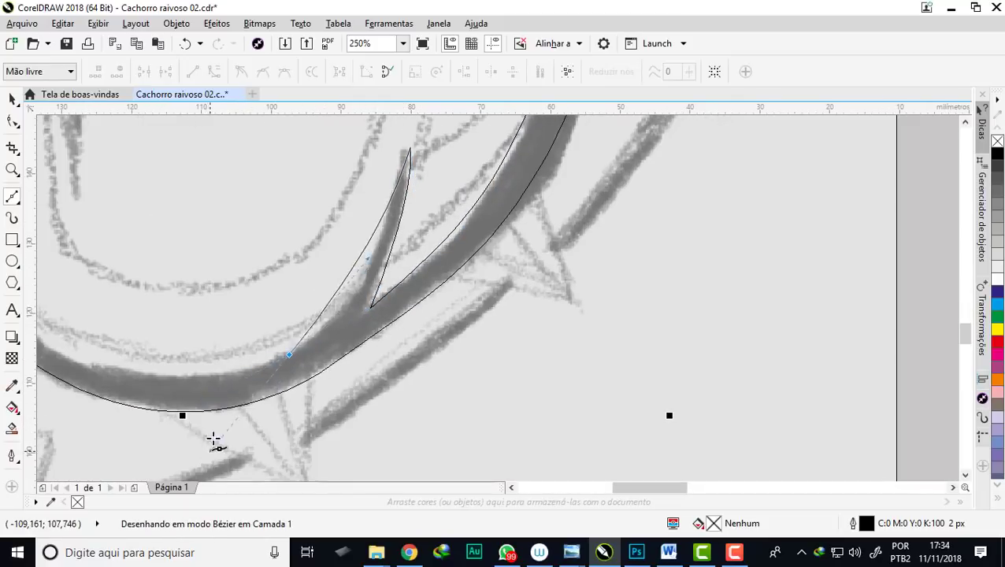
pyautogui.scroll(-2, 257, 374)
pyautogui.scroll(2, 257, 374)
pyautogui.moveTo(234, 371); pyautogui.dragTo(210, 323)
pyautogui.click(187, 338)
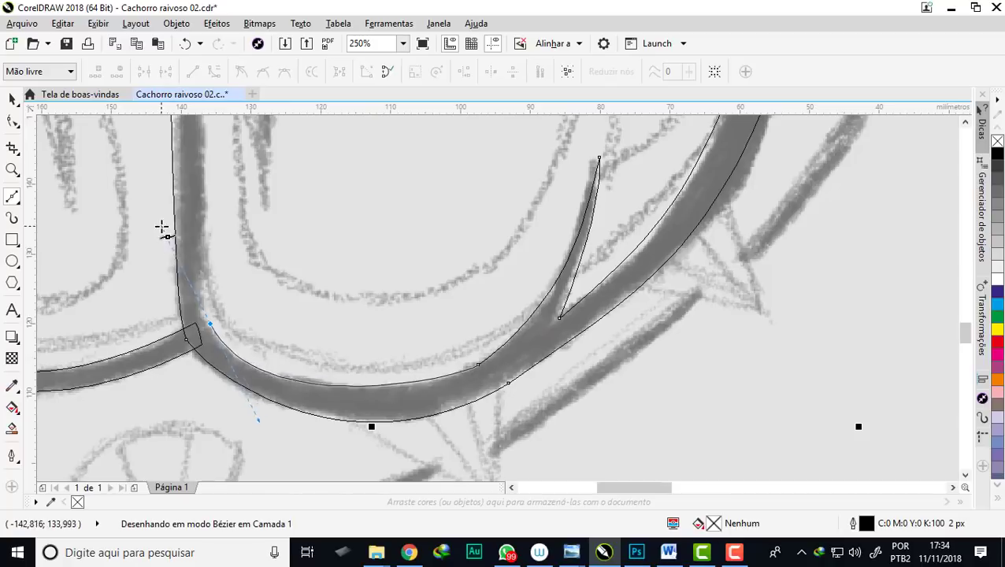
pyautogui.scroll(-2, 257, 377)
pyautogui.scroll(1, 257, 376)
pyautogui.moveTo(254, 213); pyautogui.dragTo(262, 225)
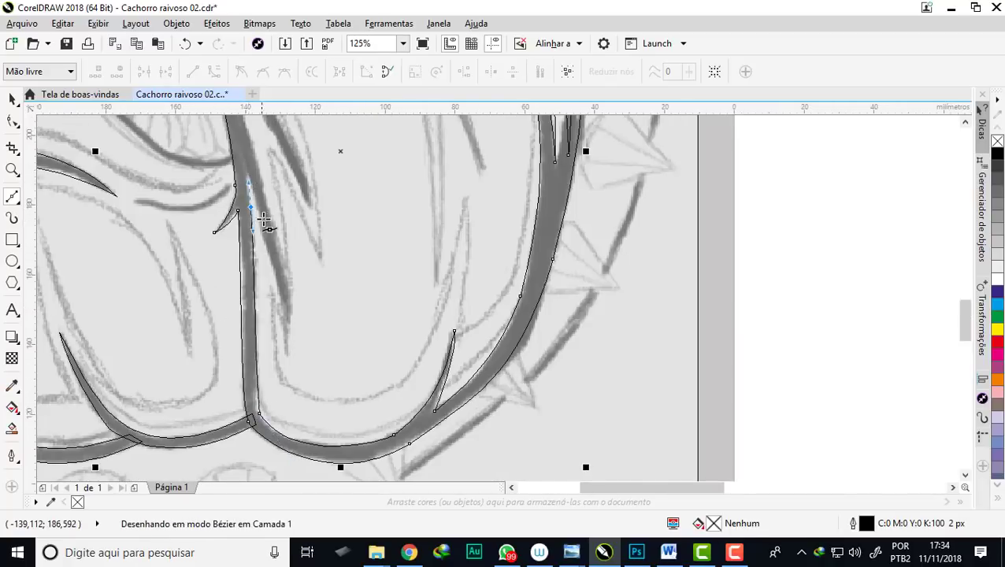
pyautogui.scroll(1, 241, 236)
pyautogui.scroll(-1, 240, 236)
pyautogui.scroll(-1, 281, 381)
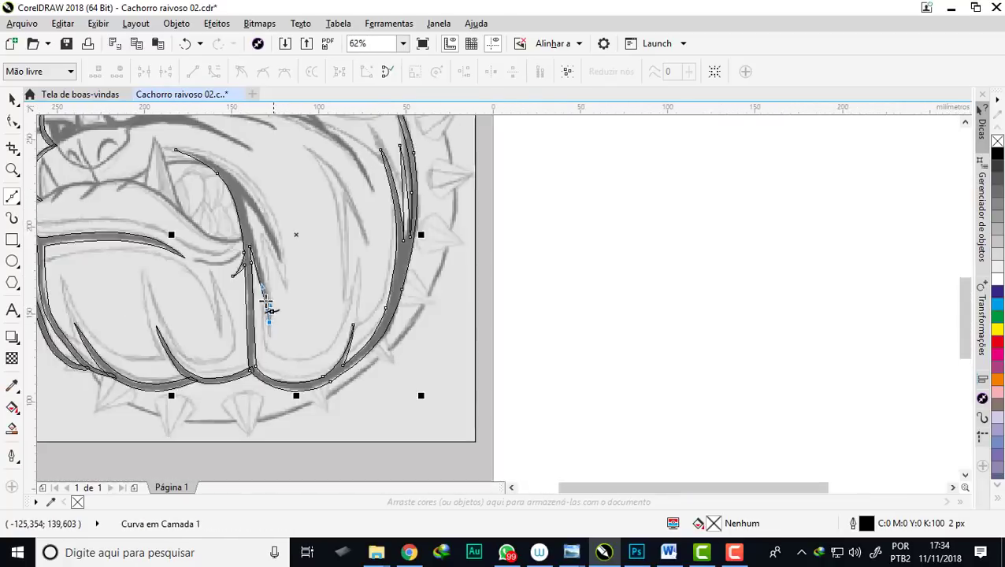
pyautogui.scroll(1, 282, 309)
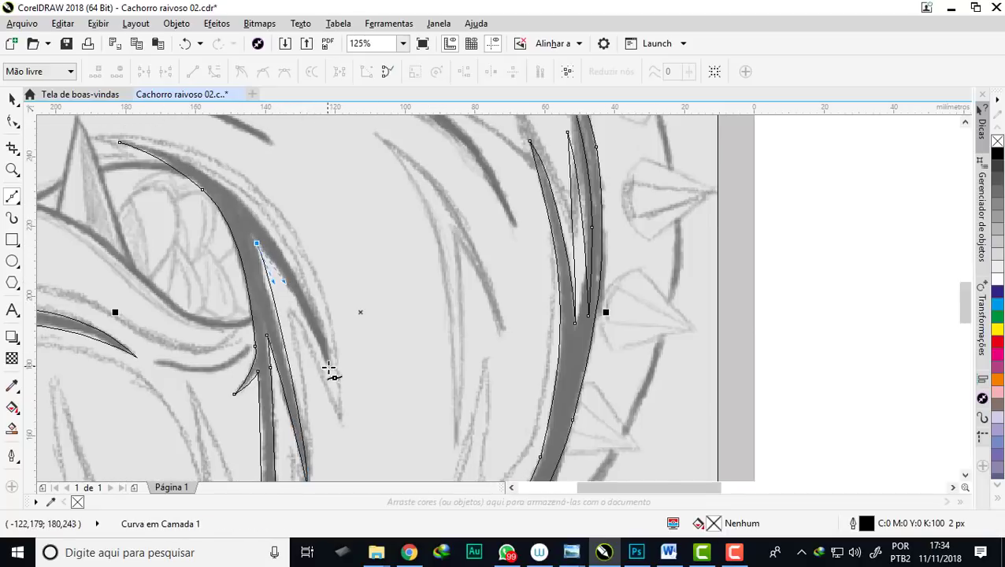
pyautogui.press('space')
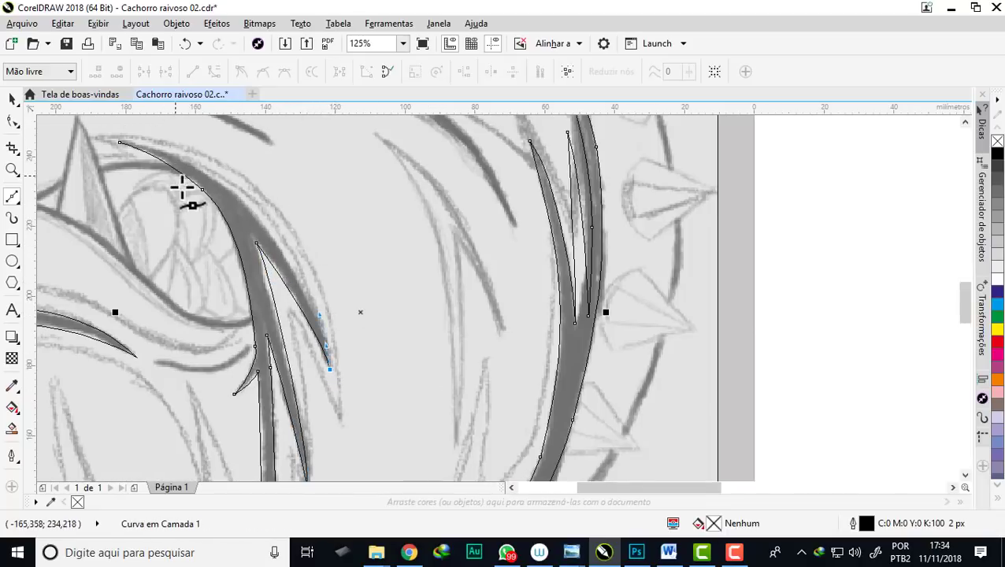
# Add a short cheek curve starting from an existing outline point
pyautogui.scroll(-1, 359, 341)
pyautogui.scroll(1, 256, 244)
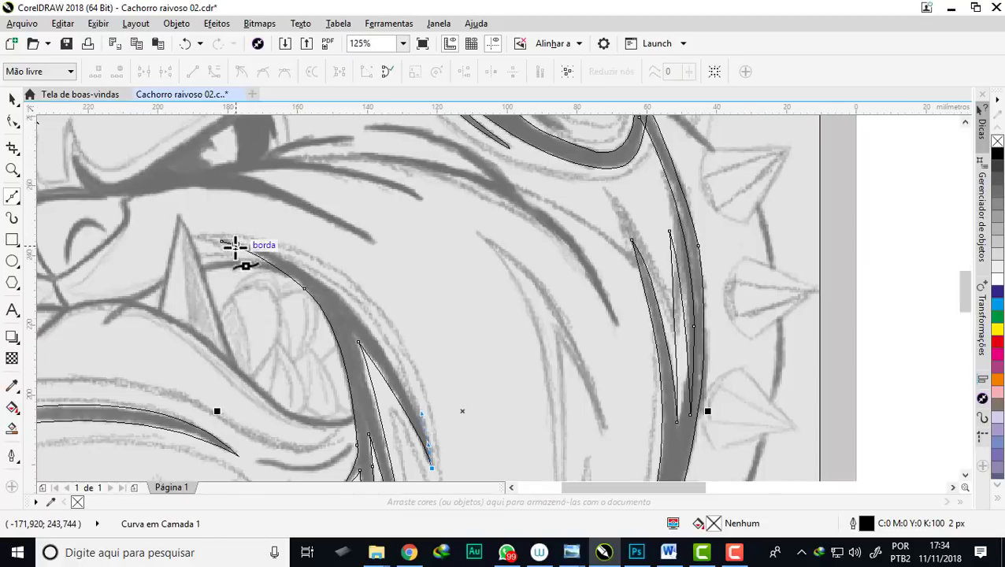
pyautogui.click(222, 242)
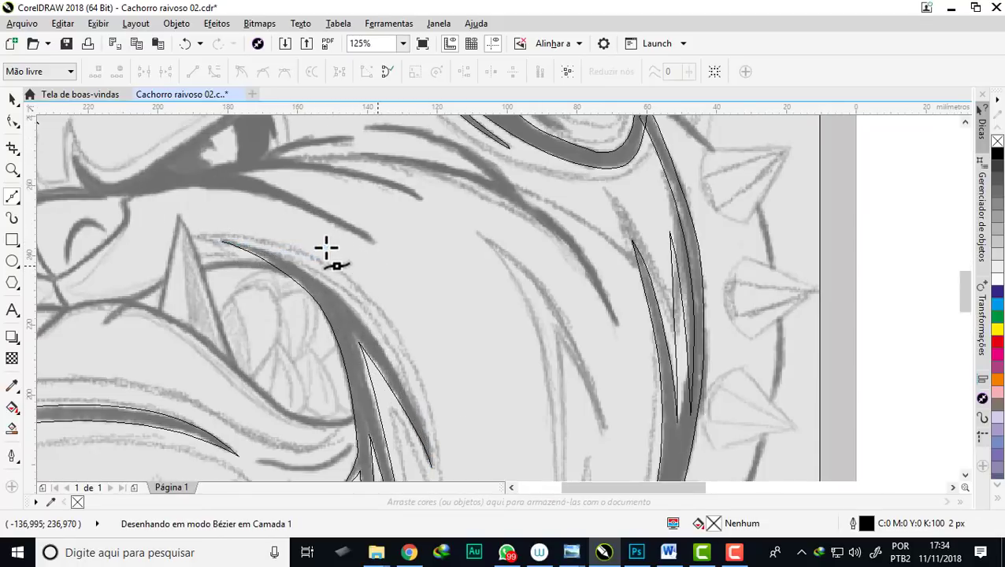
pyautogui.press('space')
pyautogui.scroll(-2, 359, 252)
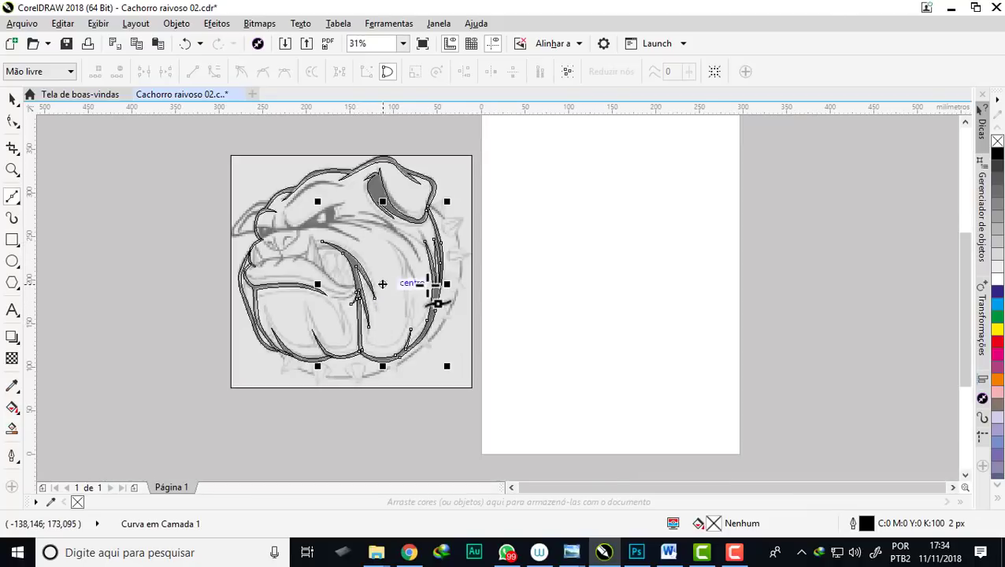
pyautogui.scroll(2, 429, 207)
pyautogui.scroll(-1, 441, 221)
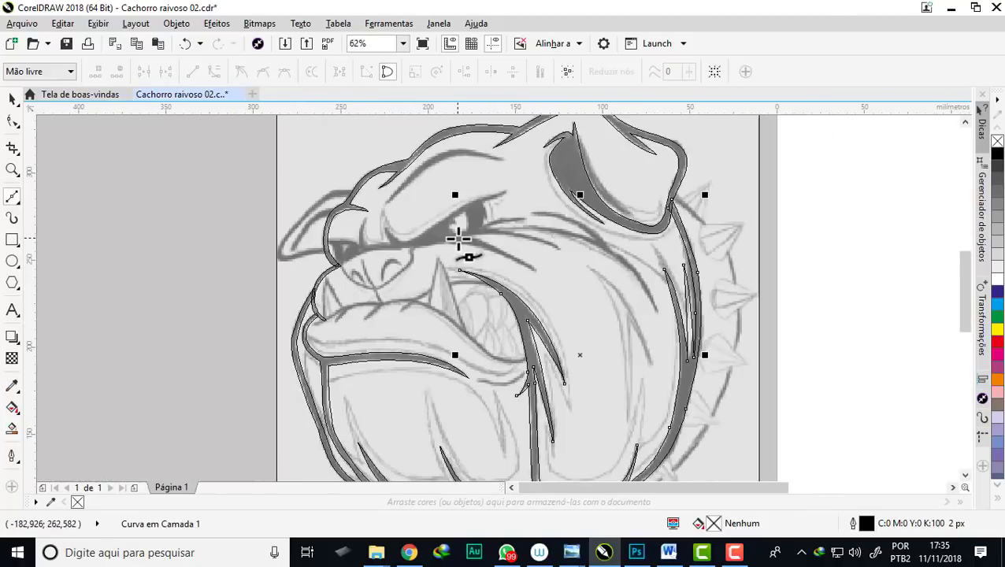
pyautogui.scroll(-2, 550, 179)
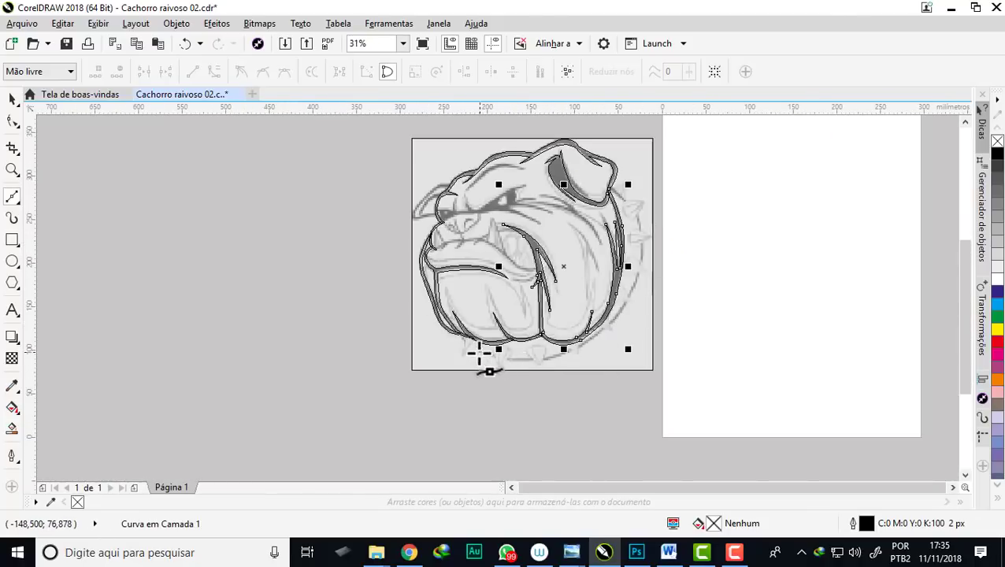
pyautogui.scroll(1, 672, 197)
pyautogui.scroll(1, 644, 180)
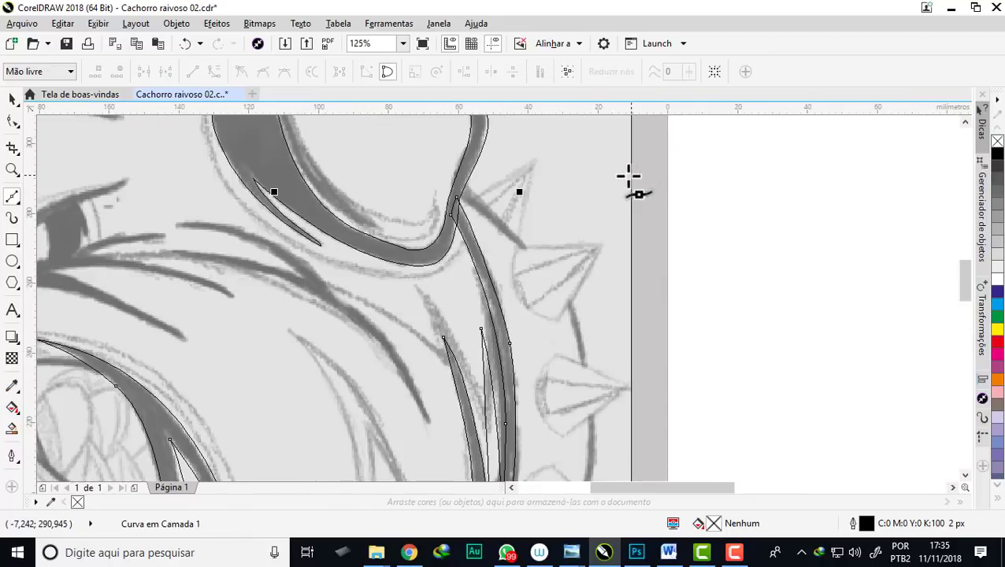
pyautogui.scroll(1, 599, 184)
pyautogui.scroll(-1, 401, 190)
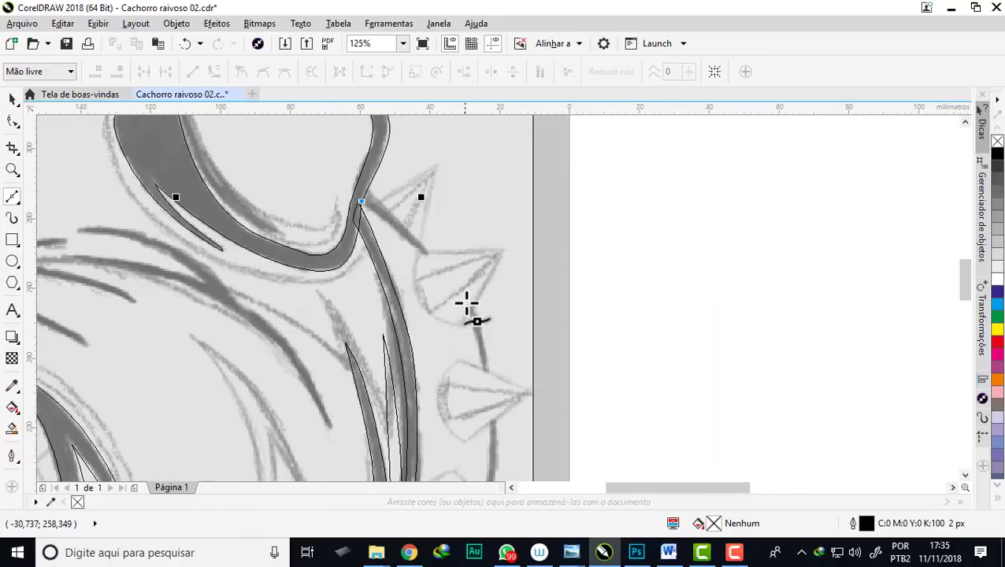
# Trace a Bézier curve along the collar's outer edge from the right side around the neck bottom
pyautogui.moveTo(465, 304); pyautogui.dragTo(482, 335)
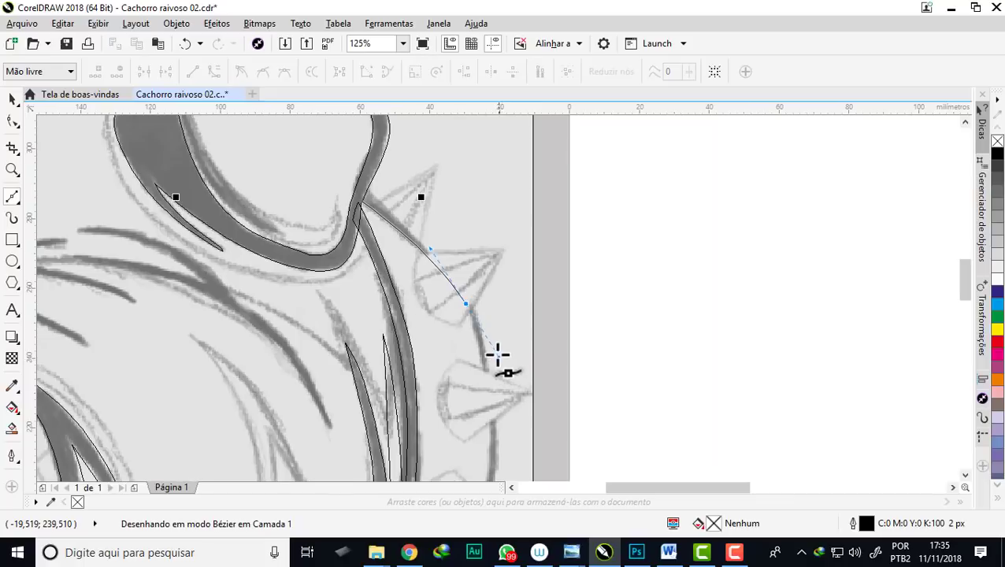
pyautogui.scroll(-1, 475, 321)
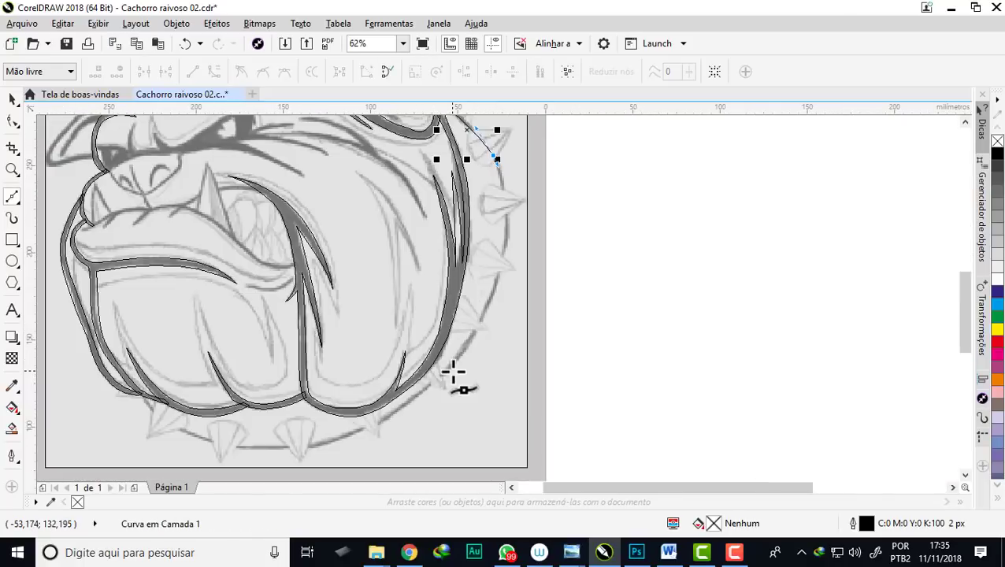
pyautogui.moveTo(408, 408)
pyautogui.mouseDown()
pyautogui.moveTo(277, 473)
pyautogui.moveTo(266, 457)
pyautogui.moveTo(248, 467)
pyautogui.mouseUp()
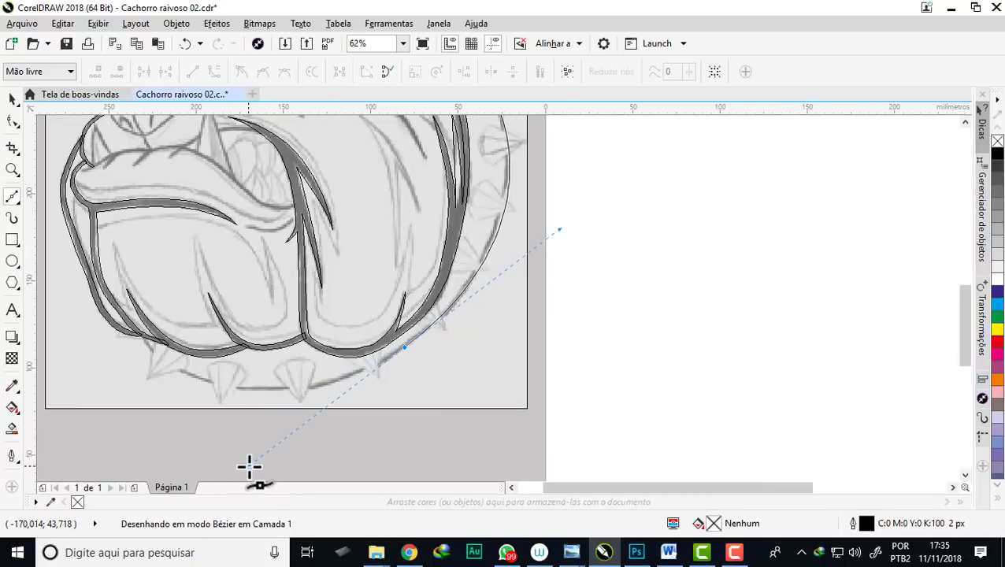
pyautogui.click(373, 369)
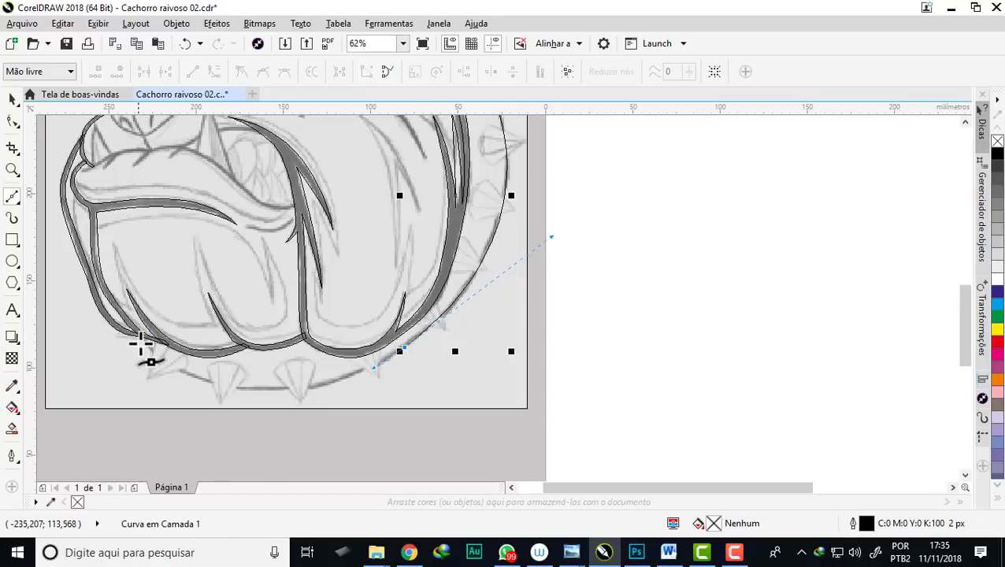
pyautogui.scroll(2, 140, 343)
pyautogui.scroll(-2, 353, 323)
pyautogui.scroll(2, 268, 335)
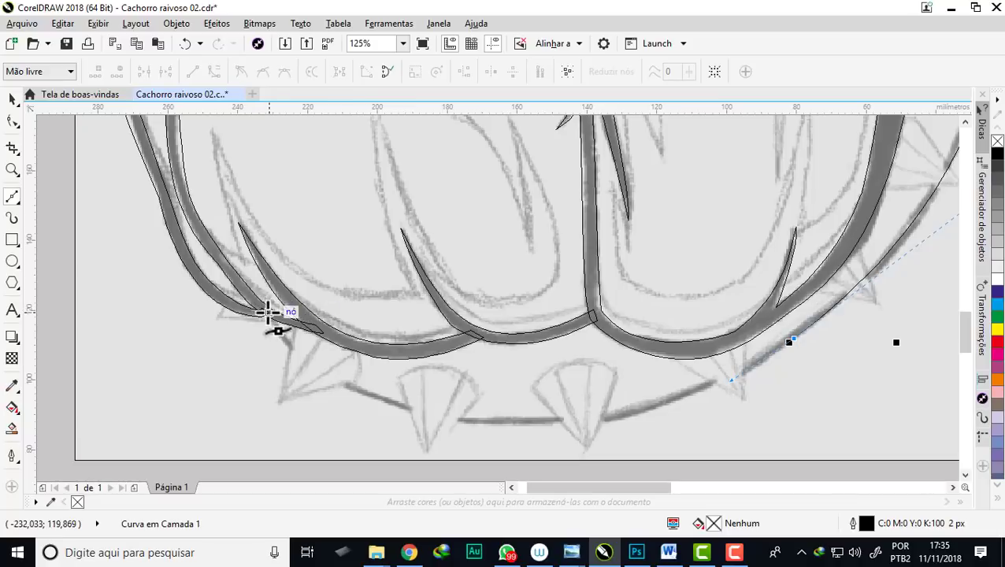
pyautogui.moveTo(266, 311); pyautogui.dragTo(105, 152)
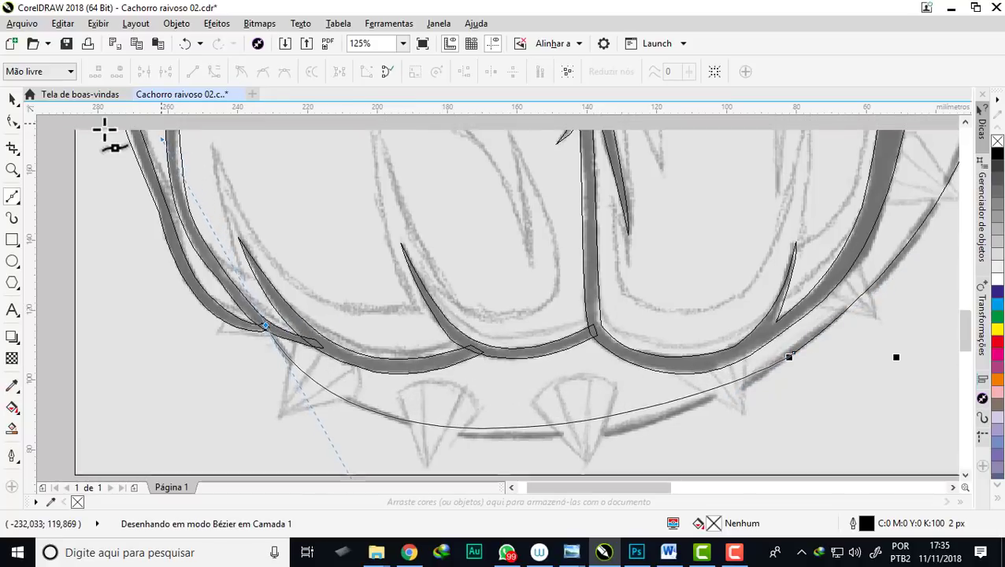
pyautogui.scroll(-2, 390, 323)
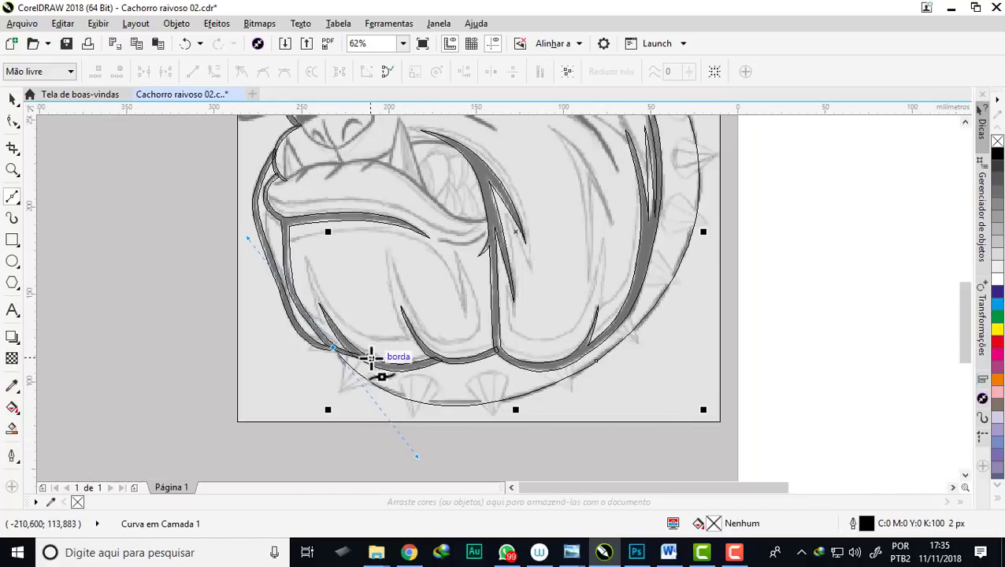
pyautogui.scroll(2, 371, 359)
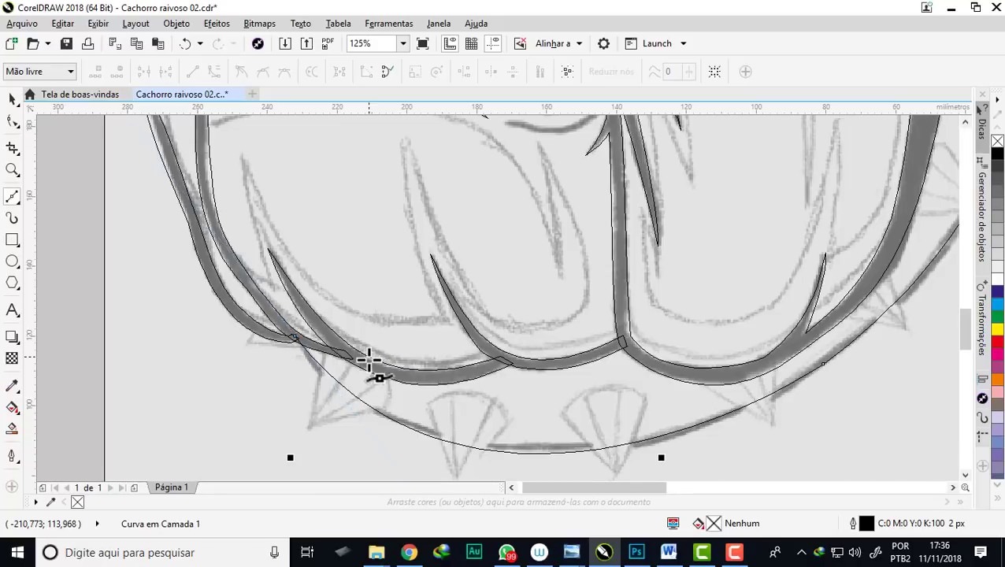
pyautogui.scroll(1, 370, 360)
pyautogui.scroll(-3, 371, 359)
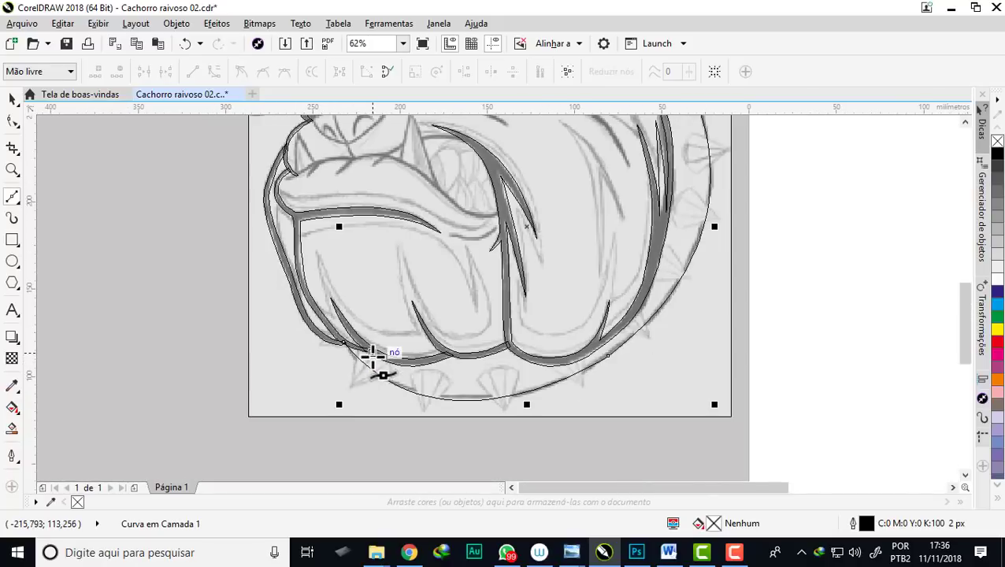
# Switch the view to Enhanced display mode and finish the collar curve
pyautogui.click(98, 23)
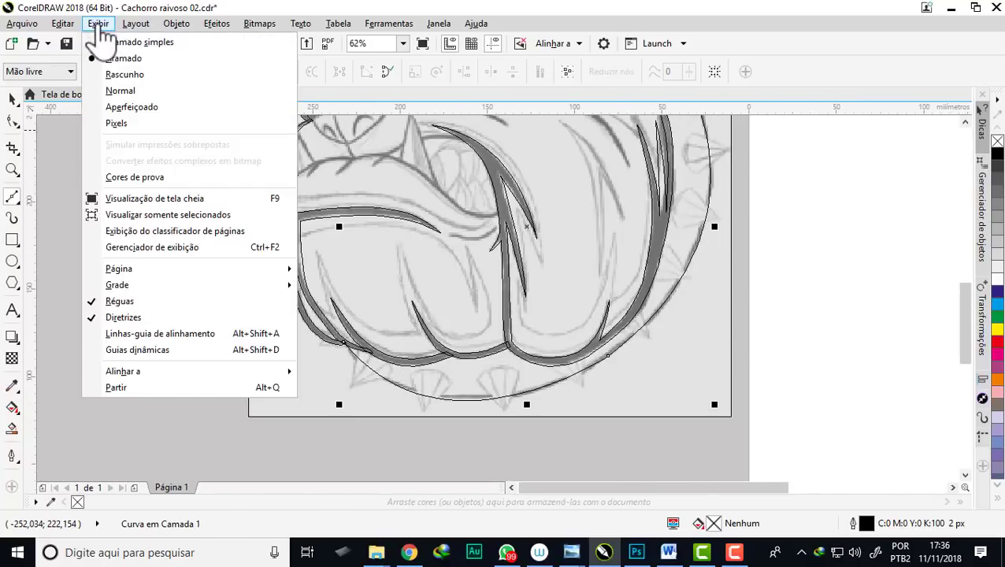
pyautogui.click(147, 110)
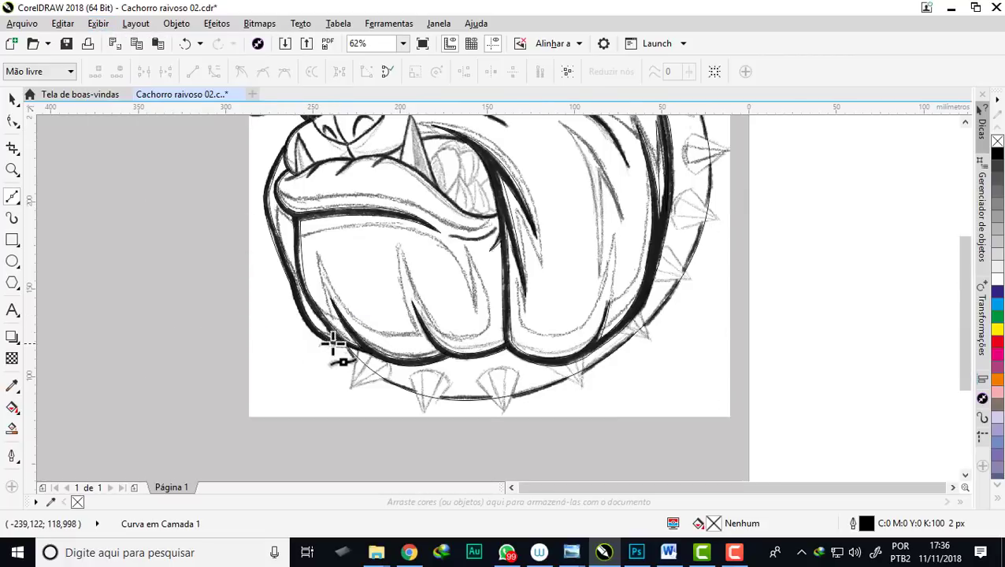
pyautogui.scroll(-2, 331, 347)
pyautogui.scroll(2, 516, 244)
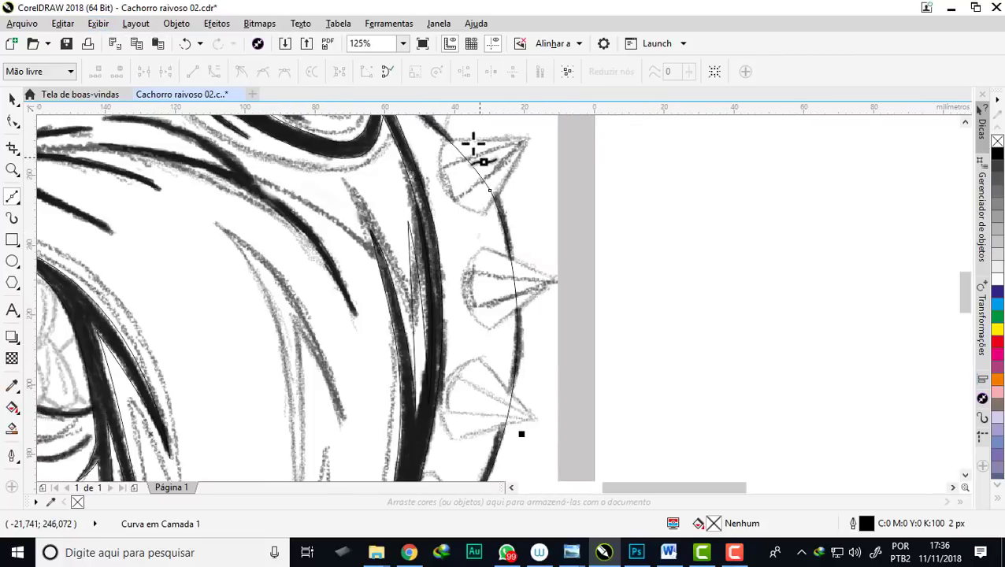
pyautogui.scroll(1, 474, 145)
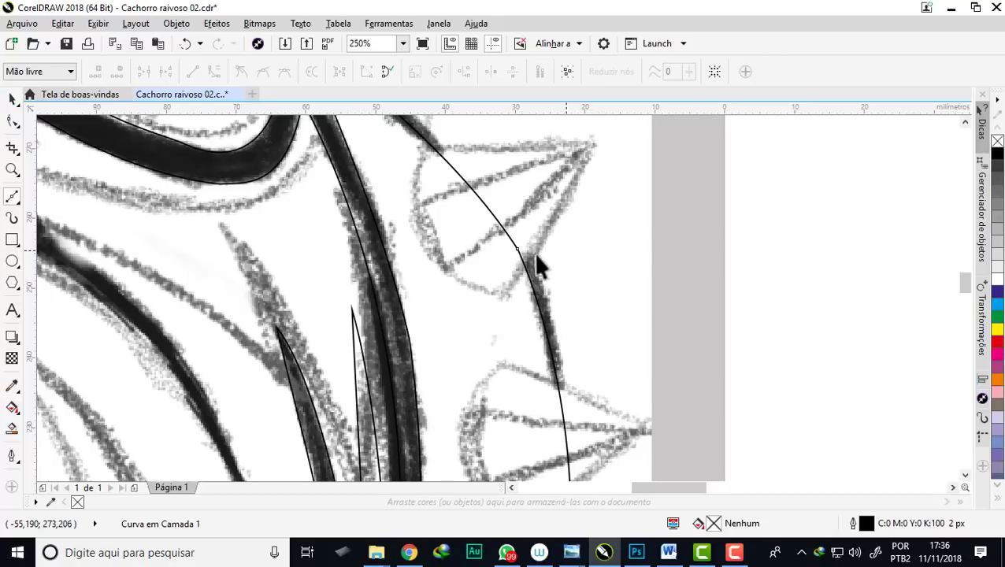
pyautogui.press('space')
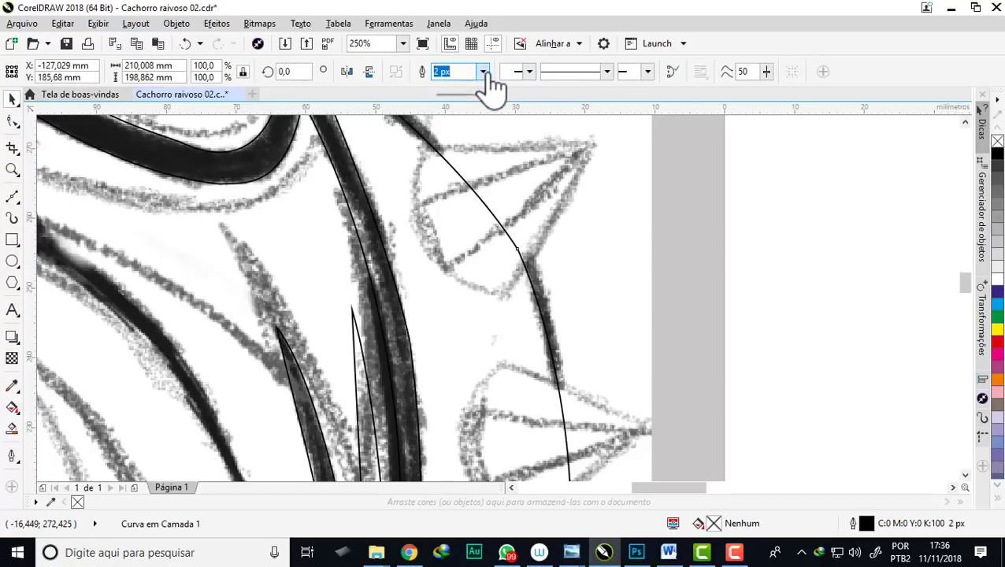
# Try outline widths of 8 px and then 16 px on the collar curve
pyautogui.click(483, 71)
pyautogui.click(451, 166)
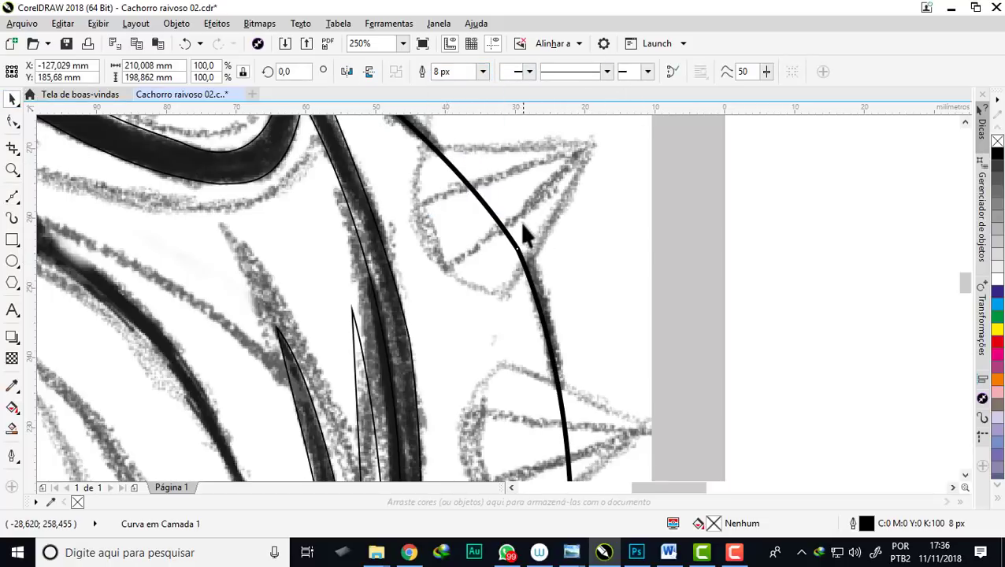
pyautogui.scroll(-4, 538, 269)
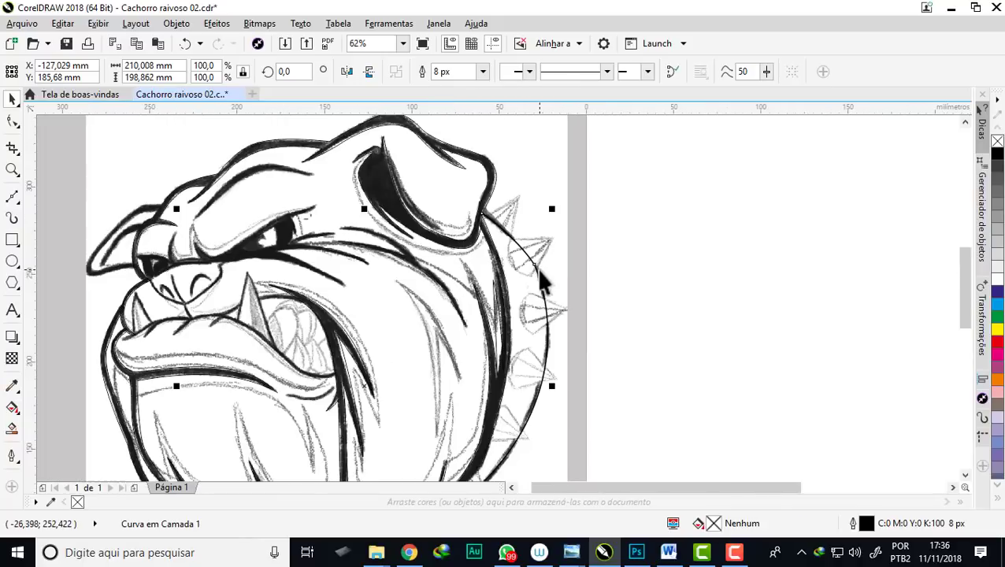
pyautogui.click(483, 71)
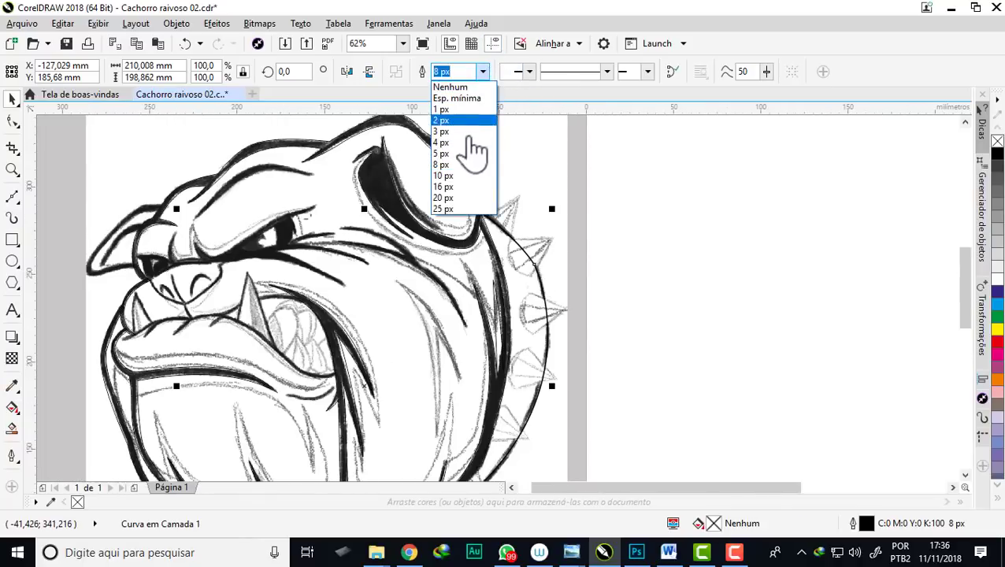
pyautogui.click(444, 186)
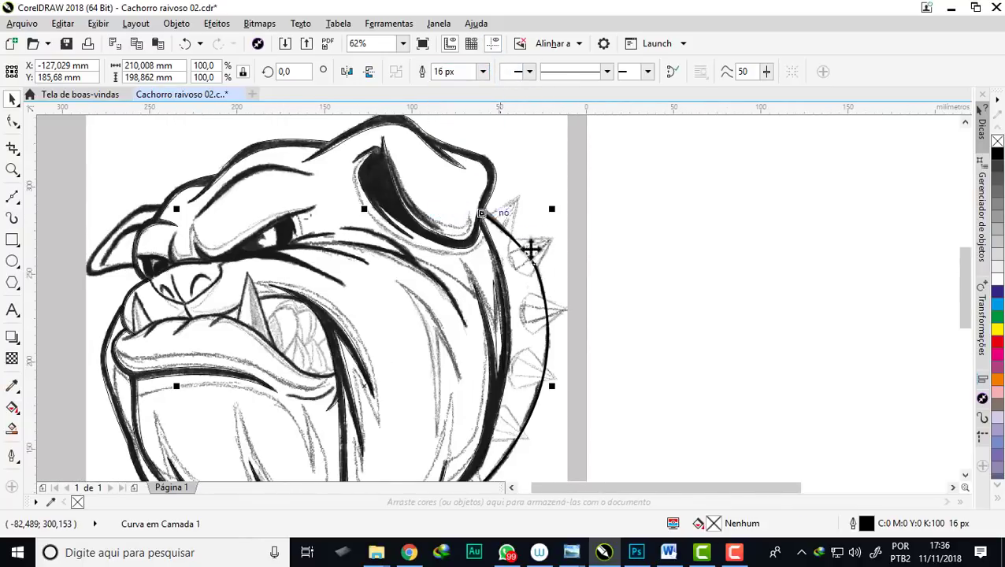
pyautogui.scroll(3, 545, 294)
pyautogui.scroll(-3, 544, 294)
pyautogui.scroll(-2, 542, 371)
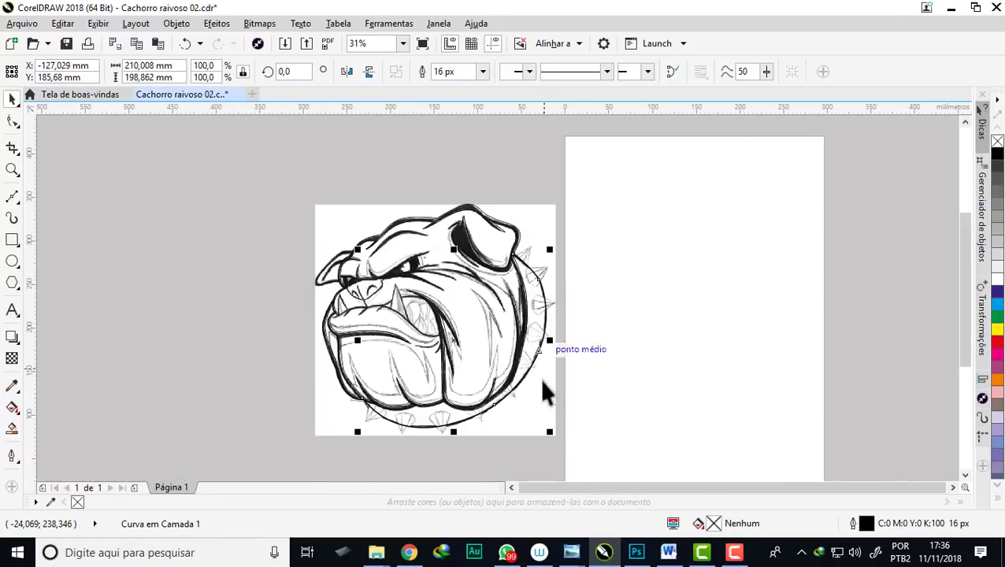
pyautogui.scroll(3, 526, 399)
pyautogui.scroll(2, 522, 394)
pyautogui.scroll(-3, 508, 402)
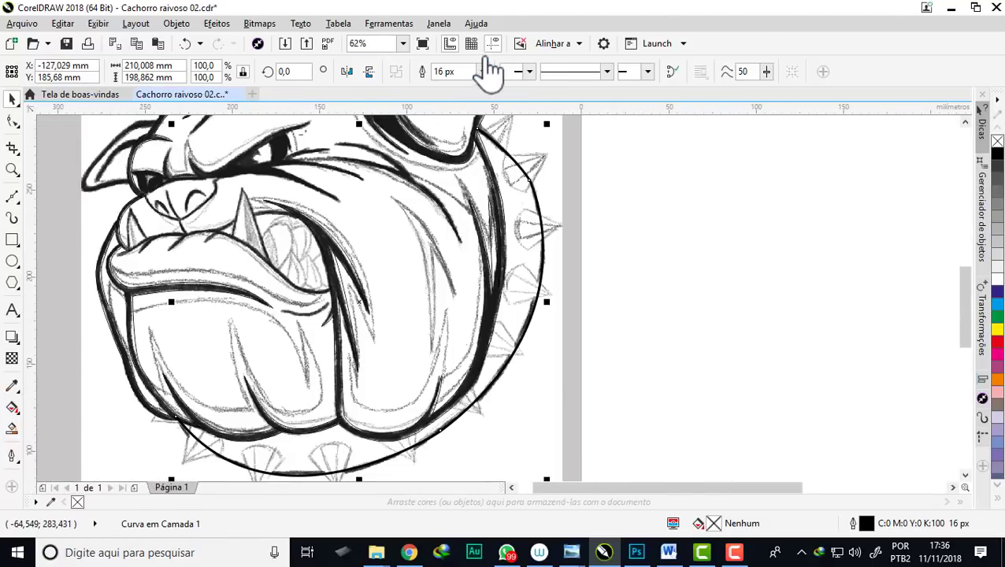
# Set the collar curve's outline width to 20 px and show its nodes with the Shape tool
pyautogui.click(484, 72)
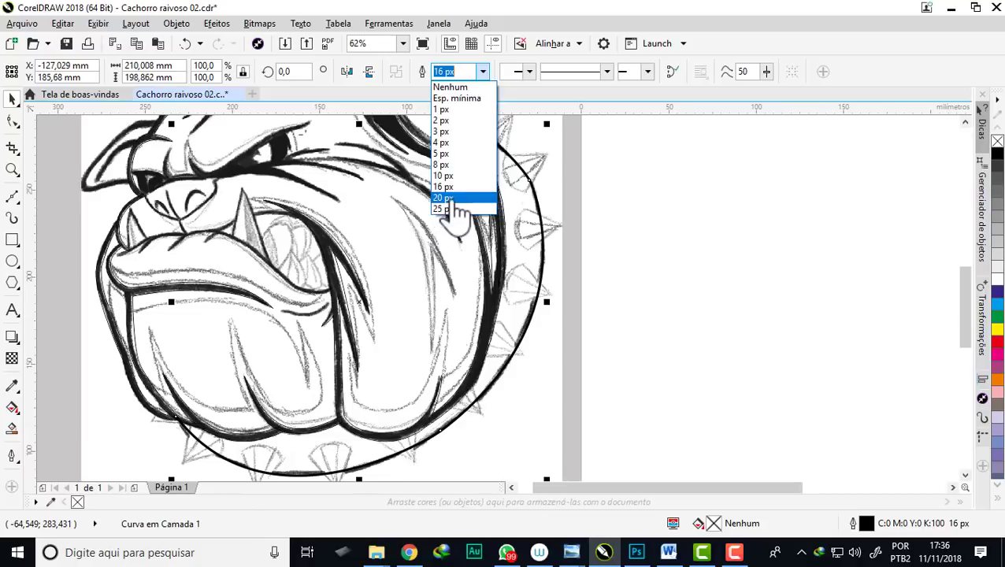
pyautogui.click(446, 198)
pyautogui.scroll(1, 447, 453)
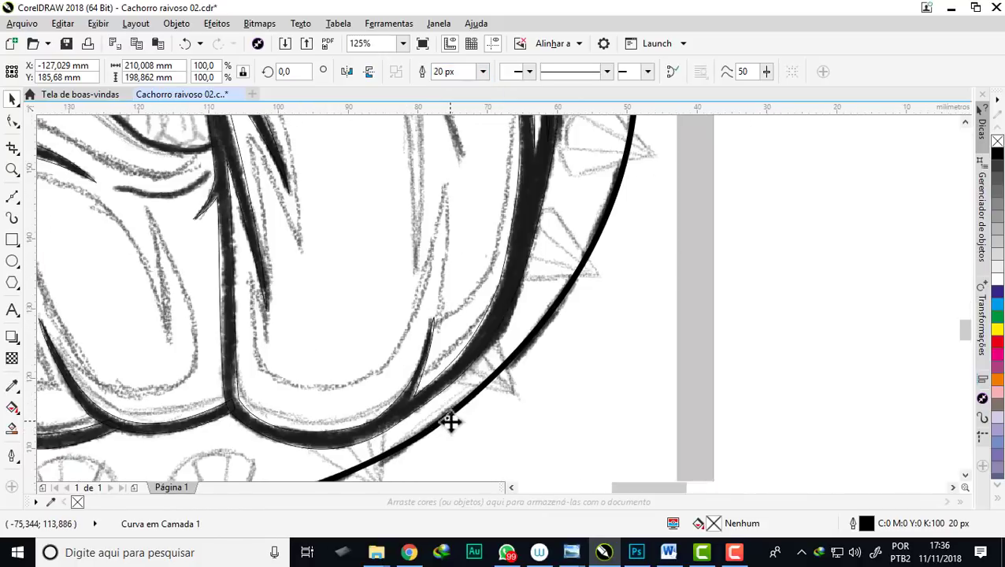
pyautogui.scroll(1, 451, 421)
pyautogui.scroll(-1, 454, 418)
pyautogui.scroll(-1, 456, 416)
pyautogui.scroll(-1, 455, 410)
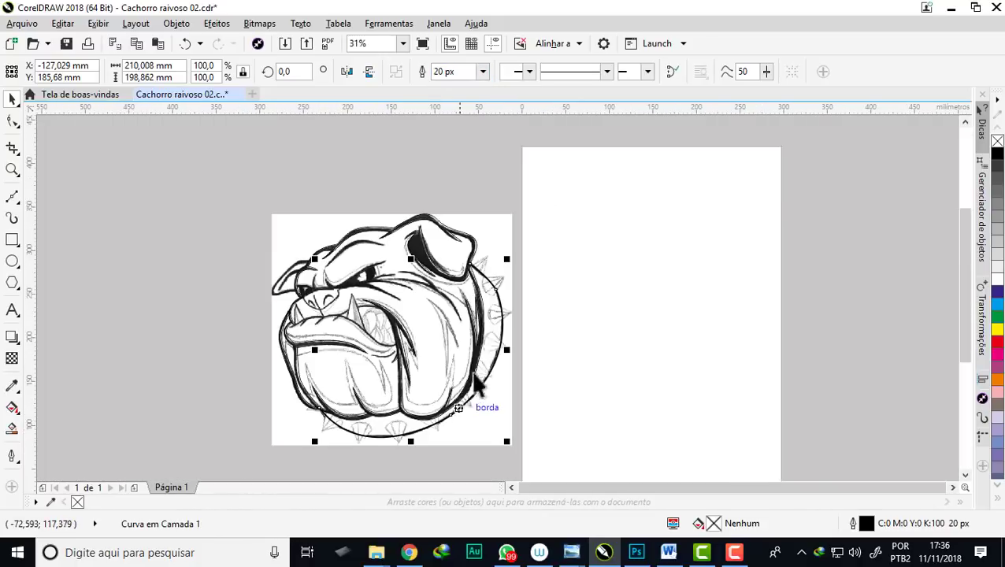
pyautogui.scroll(2, 490, 281)
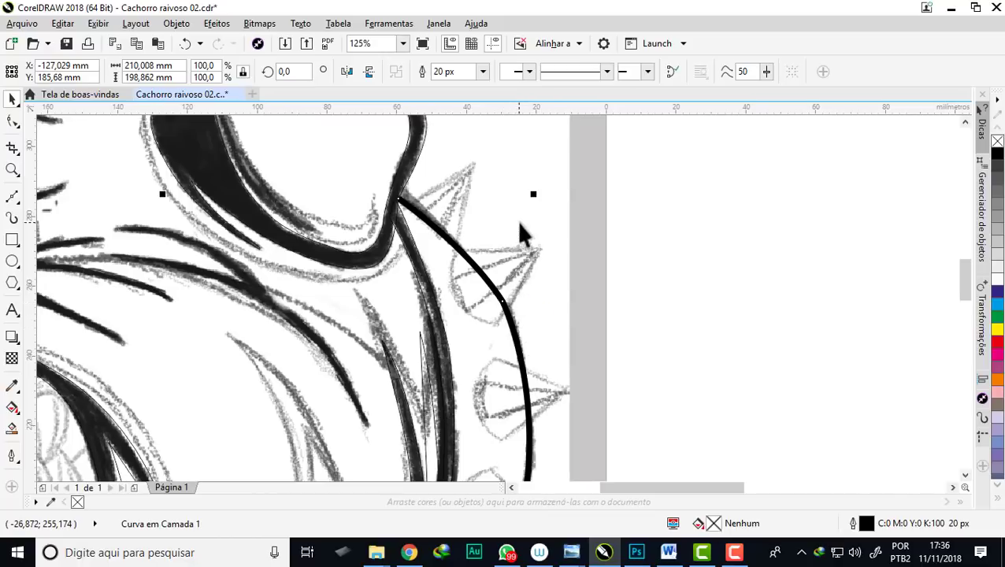
pyautogui.click(13, 122)
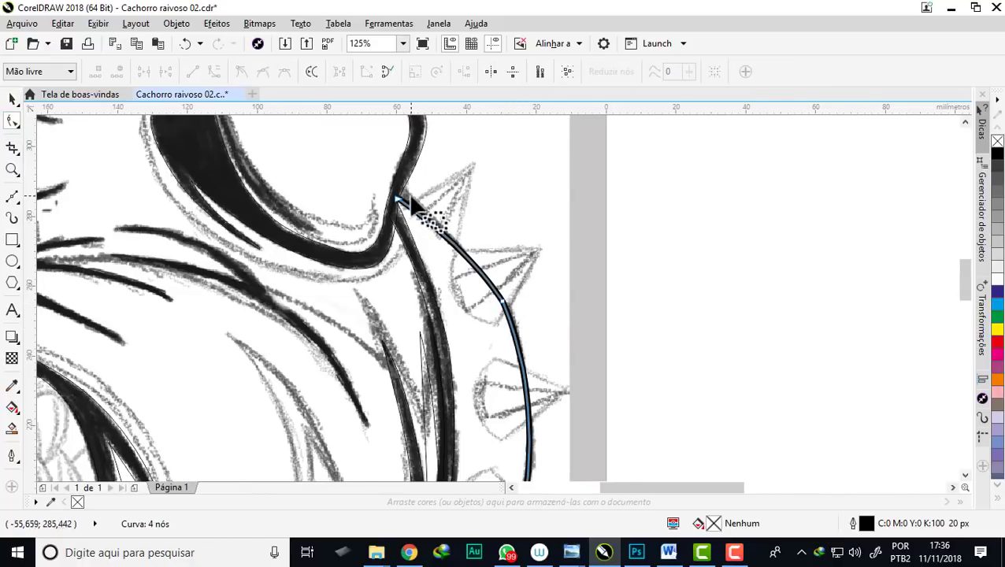
# Move the curve's top node up onto the jowl line
pyautogui.scroll(1, 409, 201)
pyautogui.moveTo(386, 203); pyautogui.dragTo(387, 186)
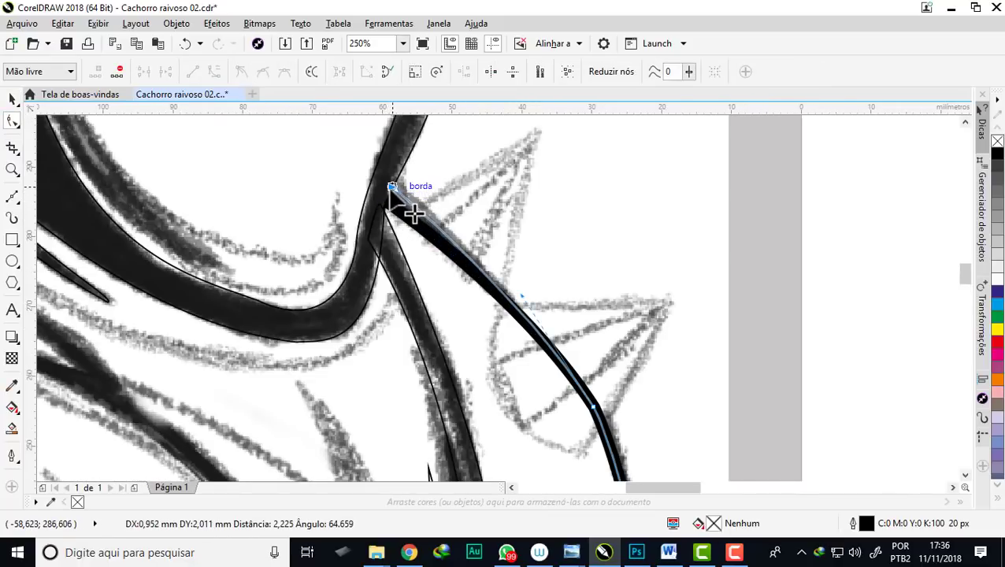
pyautogui.scroll(3, 410, 208)
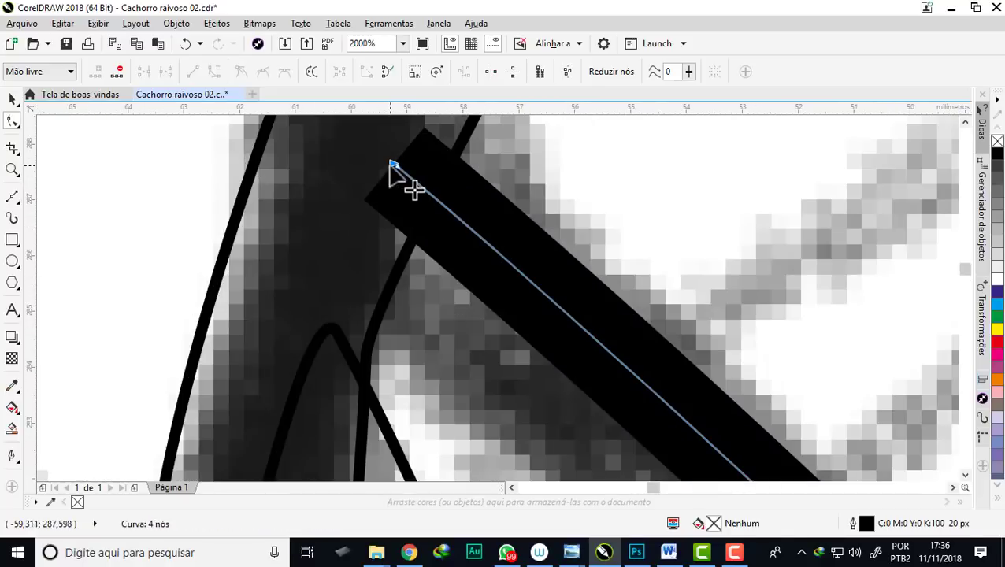
pyautogui.moveTo(392, 163); pyautogui.dragTo(380, 157)
pyautogui.scroll(-2, 422, 197)
pyautogui.scroll(-2, 425, 230)
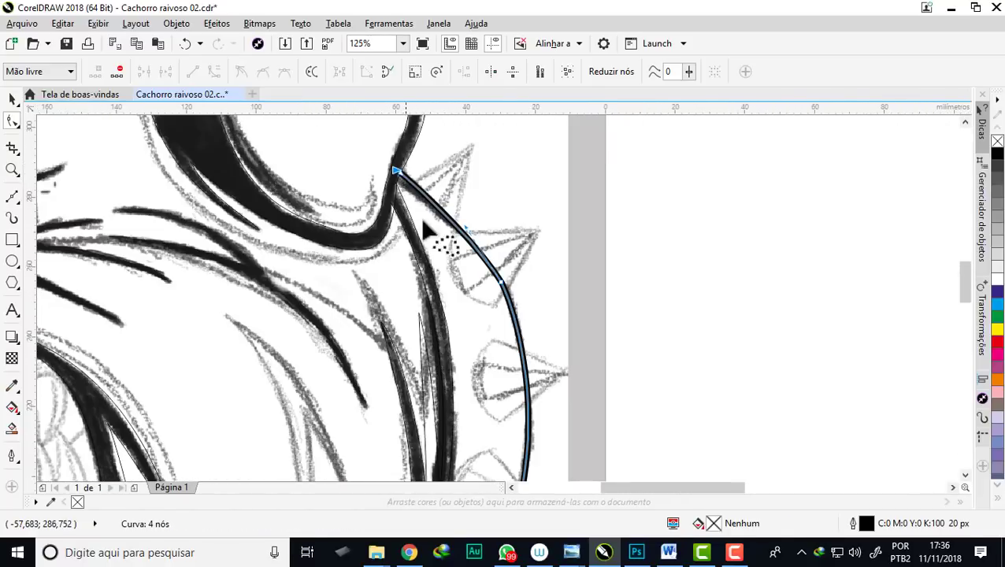
pyautogui.scroll(1, 423, 229)
pyautogui.scroll(1, 443, 236)
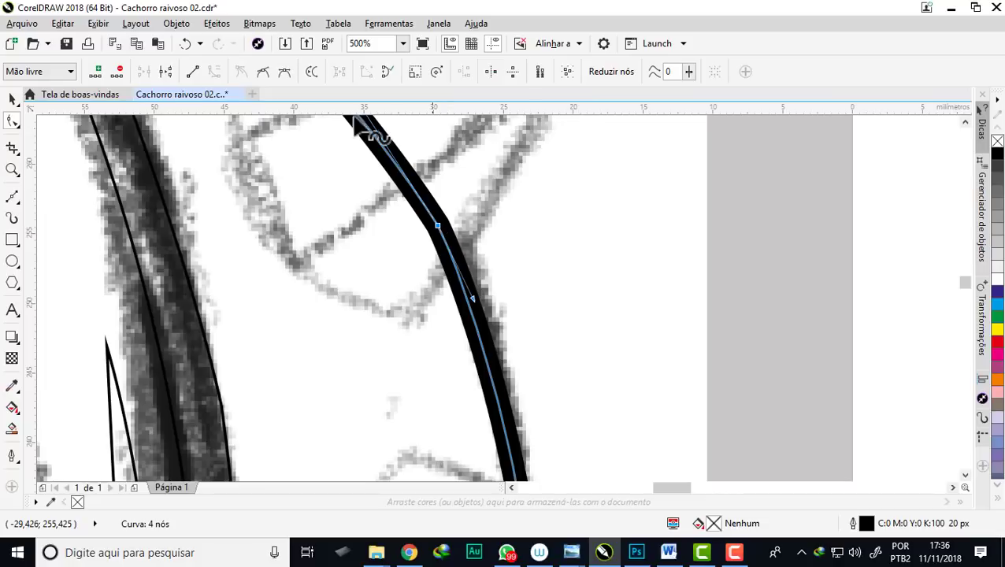
# Make the top node smooth and bend the curve segments to follow the sketch's outer edge
pyautogui.click(268, 75)
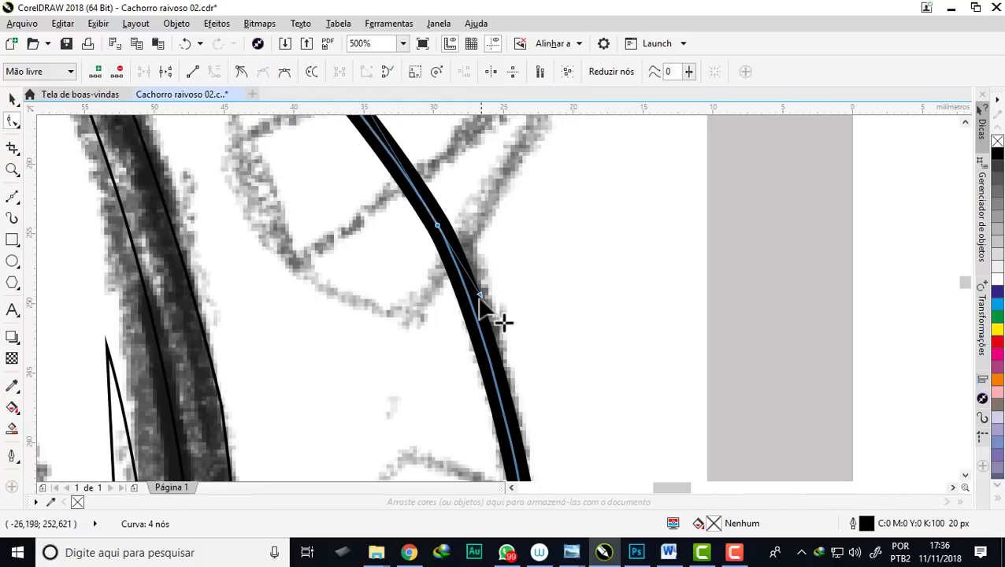
pyautogui.moveTo(480, 298); pyautogui.dragTo(507, 329)
pyautogui.scroll(-2, 460, 268)
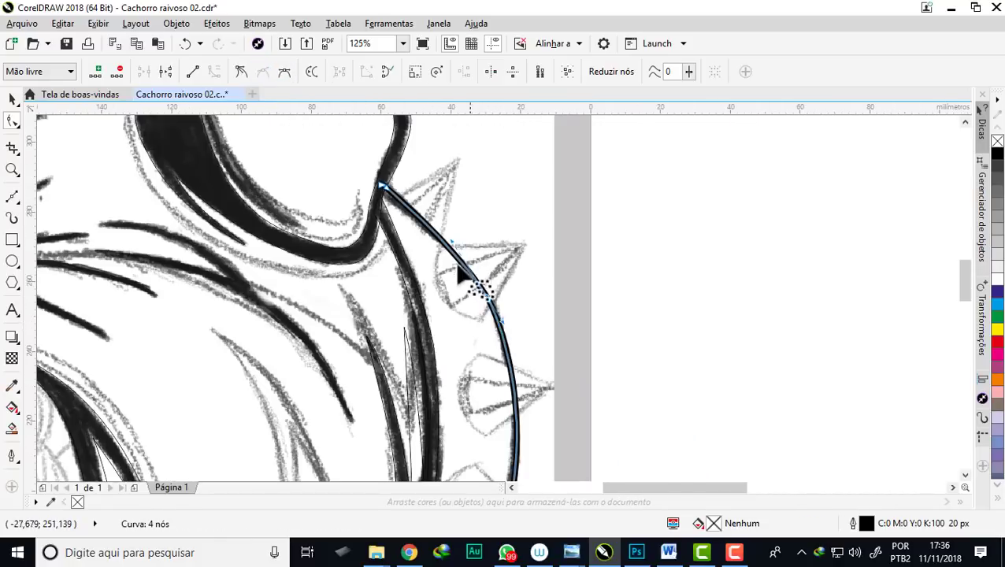
pyautogui.scroll(1, 495, 314)
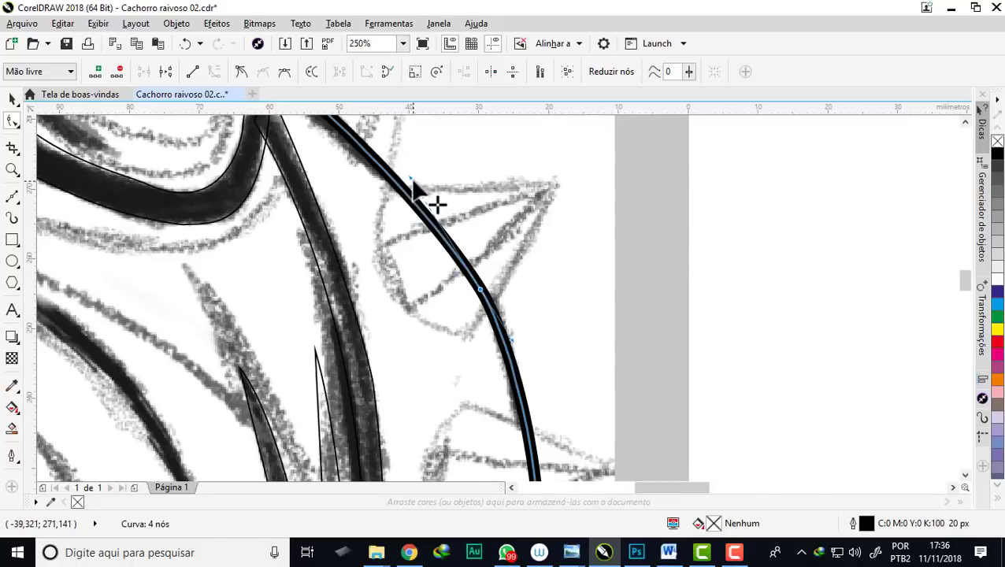
pyautogui.moveTo(412, 183); pyautogui.dragTo(405, 157)
pyautogui.scroll(-2, 449, 161)
pyautogui.scroll(-1, 451, 243)
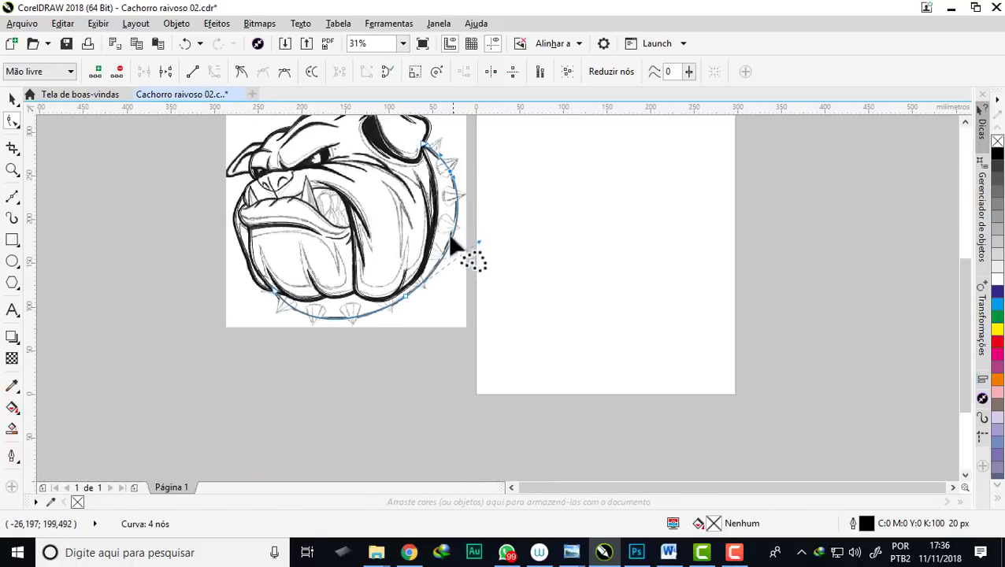
pyautogui.scroll(2, 453, 245)
pyautogui.scroll(-1, 426, 314)
pyautogui.scroll(1, 289, 306)
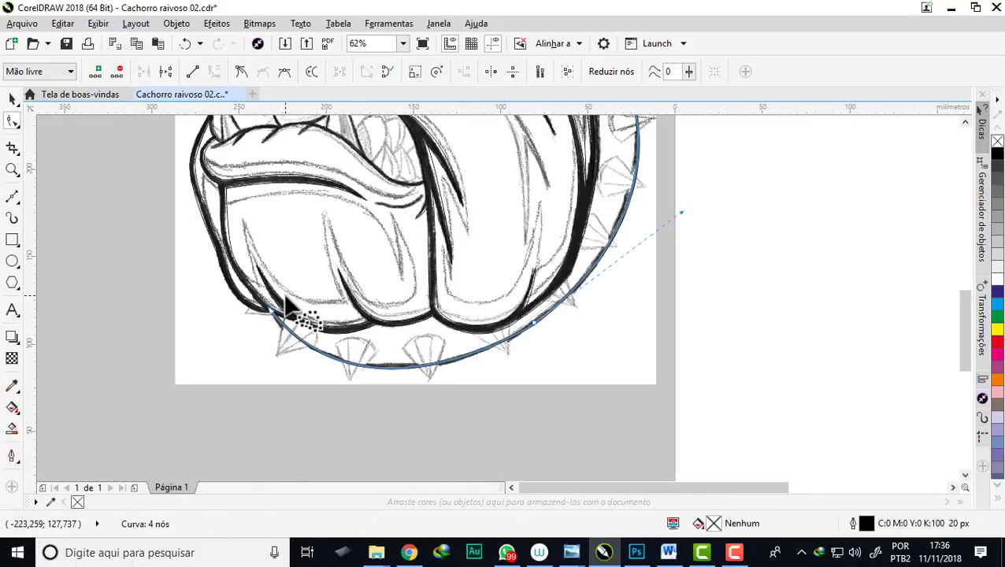
pyautogui.scroll(-1, 336, 373)
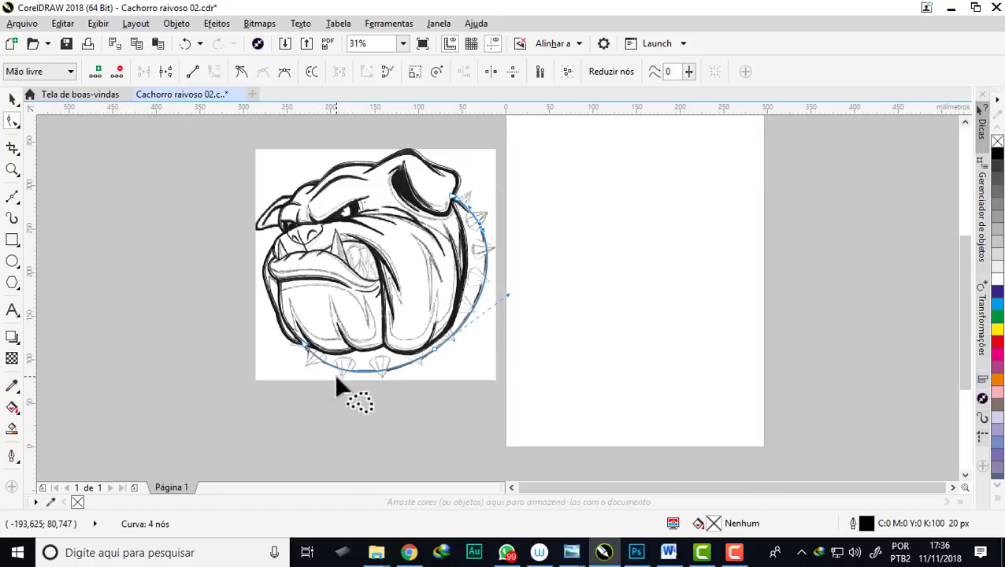
# Convert the collar curve's outline to an object and fill it red
pyautogui.click(177, 24)
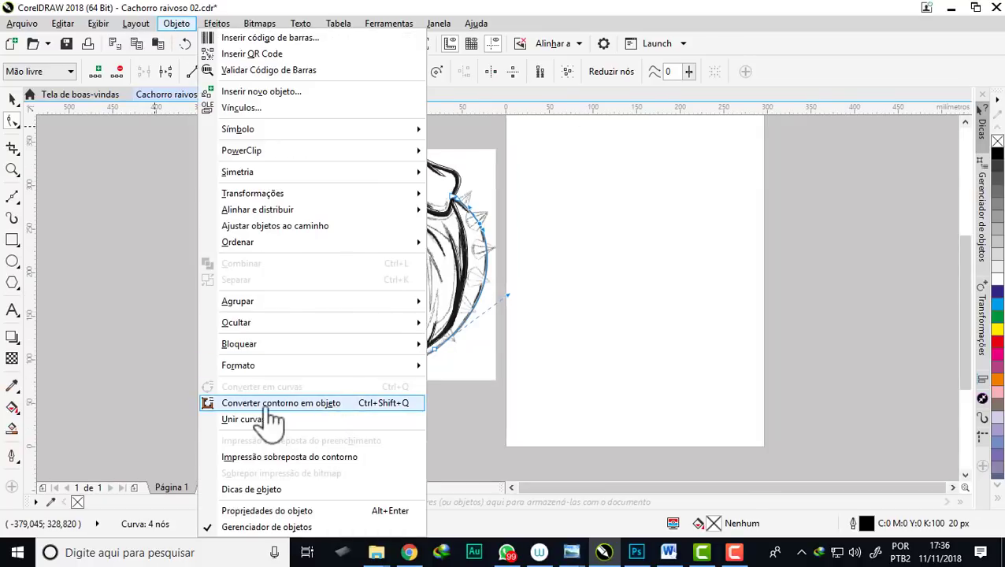
pyautogui.click(311, 406)
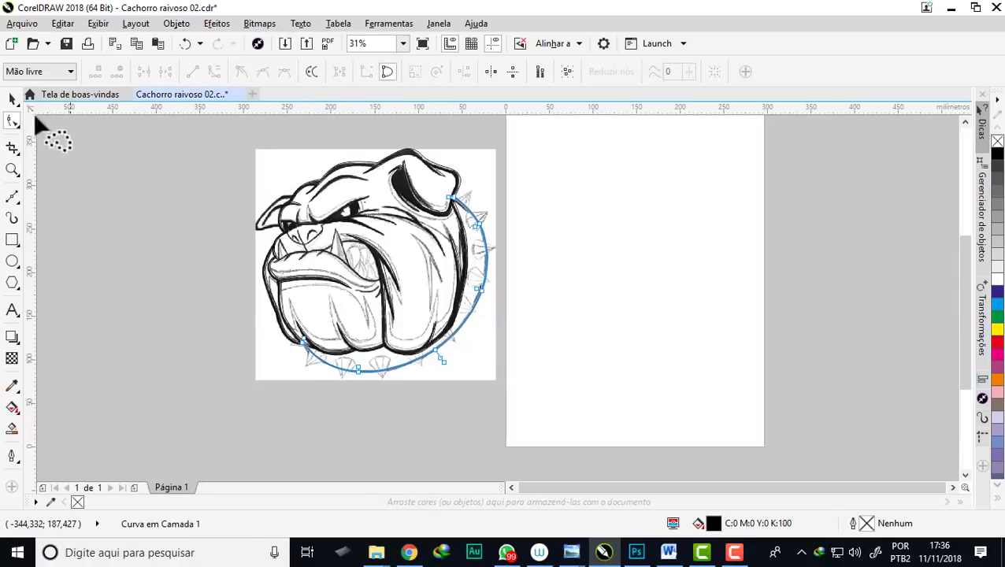
pyautogui.click(14, 100)
pyautogui.scroll(2, 438, 343)
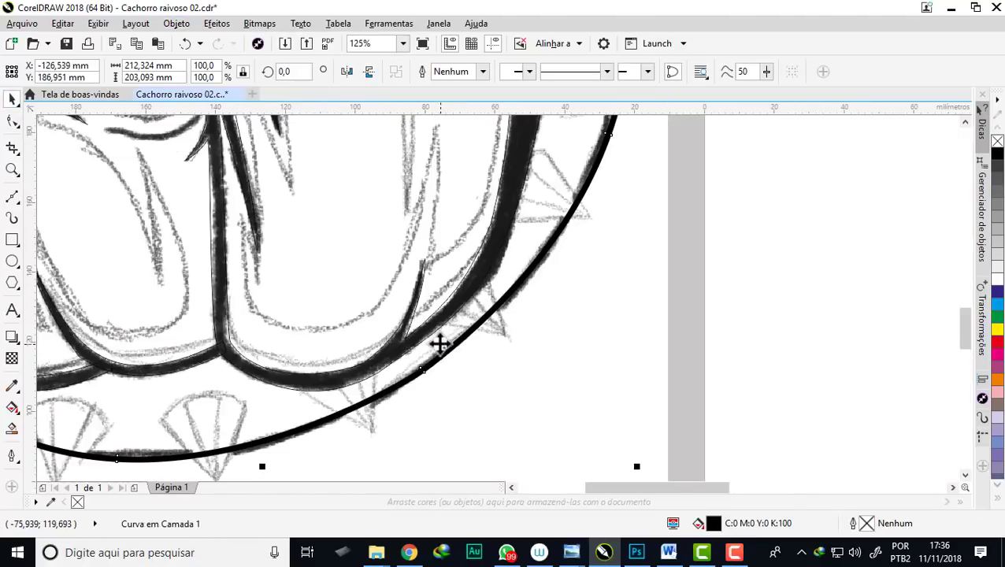
pyautogui.click(997, 343)
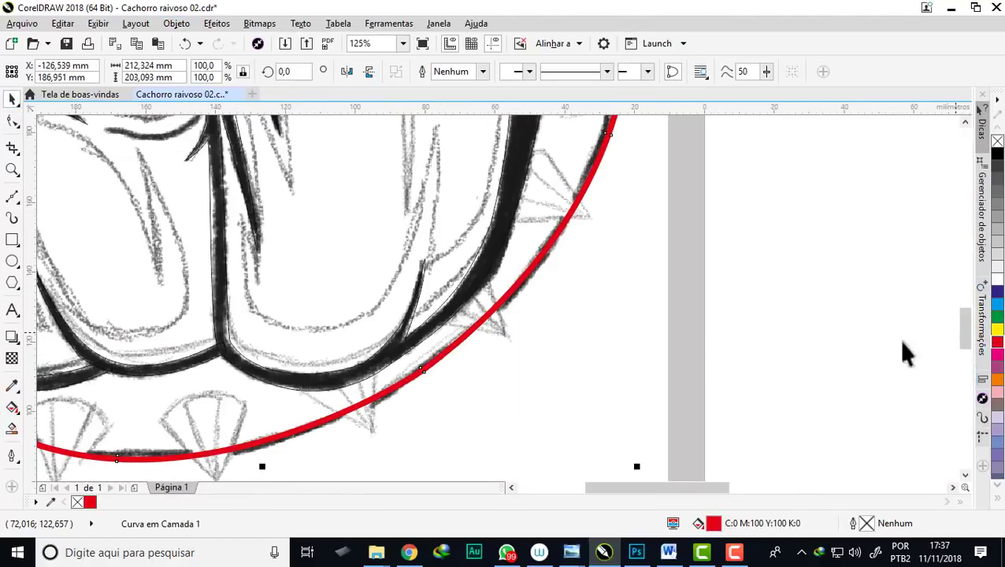
pyautogui.scroll(-1, 412, 377)
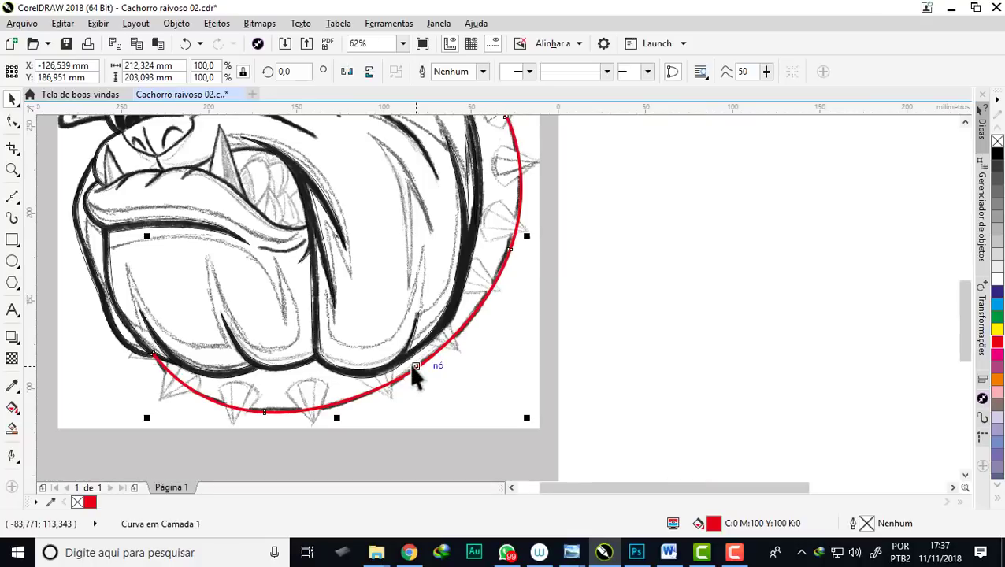
# Move the red collar band's top end node into place on the sketched line
pyautogui.click(13, 120)
pyautogui.scroll(1, 141, 366)
pyautogui.scroll(1, 234, 314)
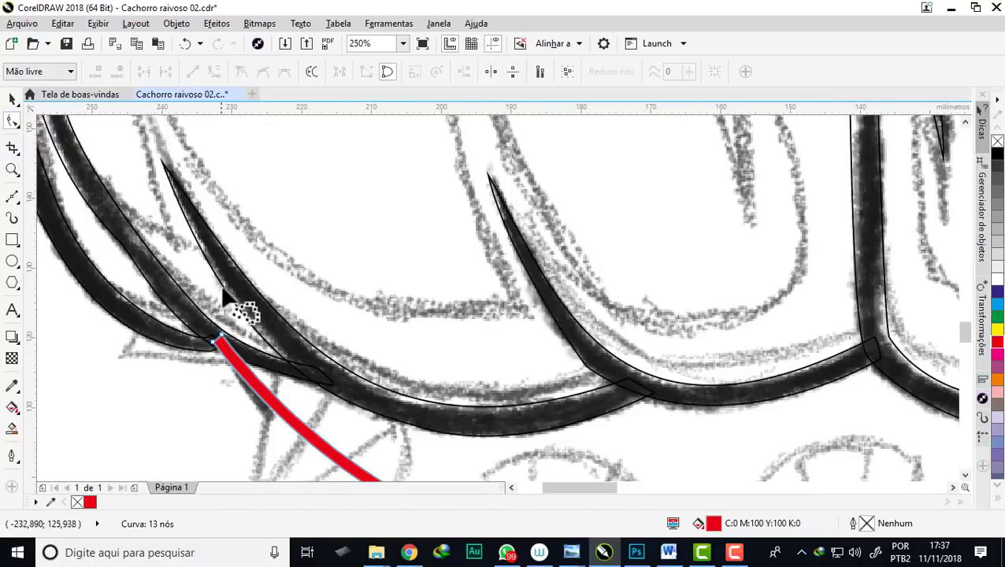
pyautogui.scroll(-1, 228, 346)
pyautogui.scroll(1, 209, 341)
pyautogui.scroll(1, 231, 330)
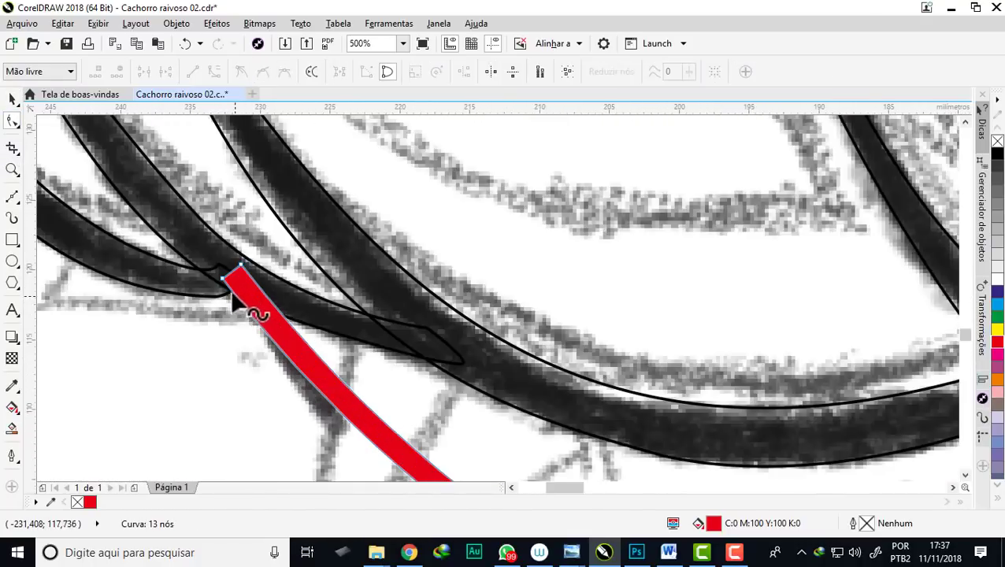
pyautogui.moveTo(228, 292); pyautogui.dragTo(234, 287)
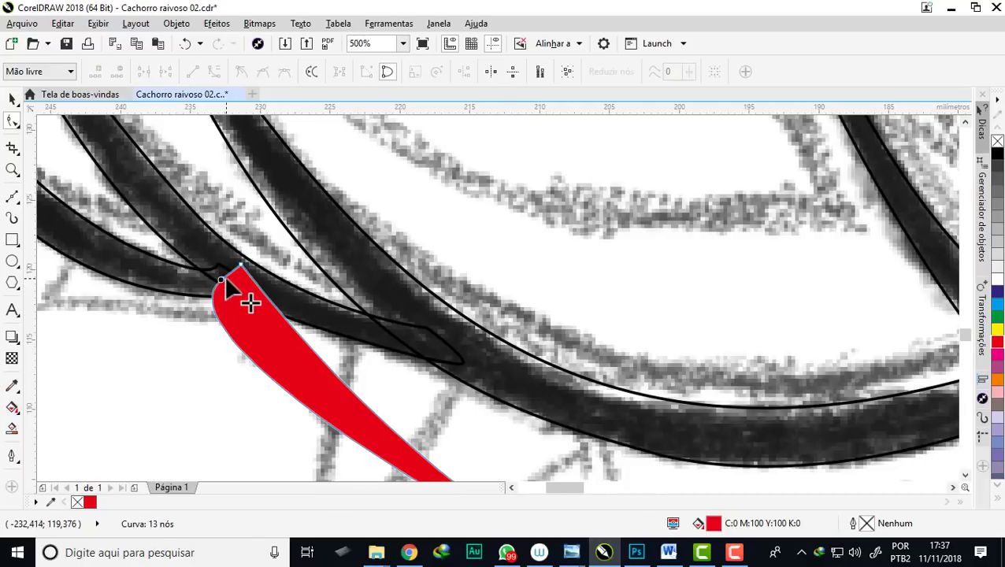
pyautogui.hotkey('ctrl', 'z')
pyautogui.scroll(2, 226, 276)
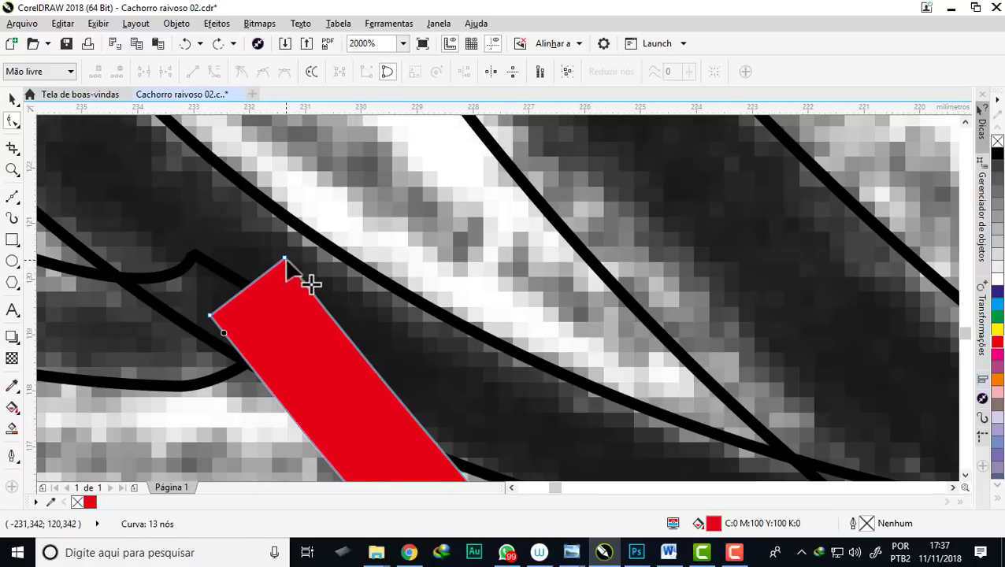
pyautogui.moveTo(286, 260); pyautogui.dragTo(295, 255)
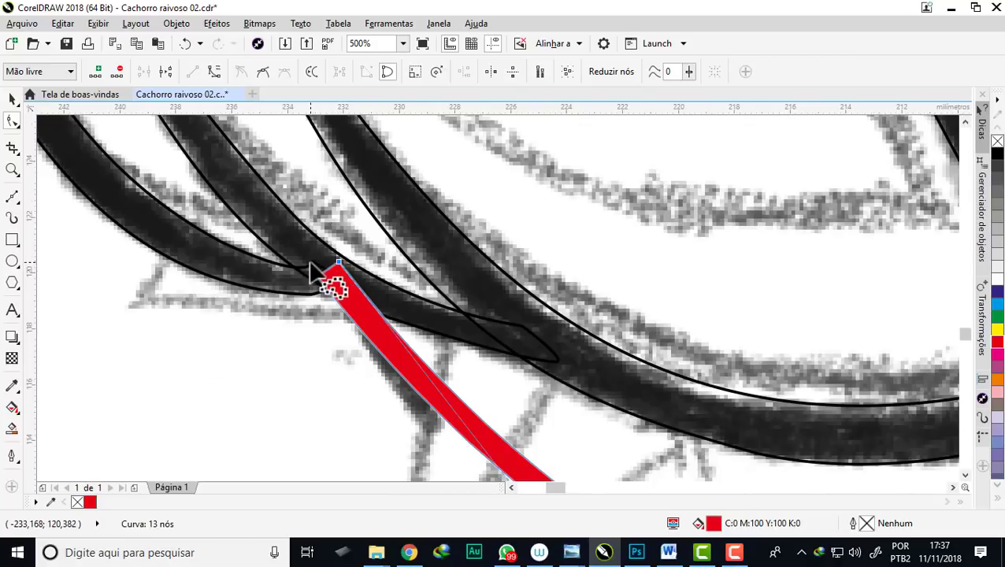
pyautogui.scroll(1, 308, 273)
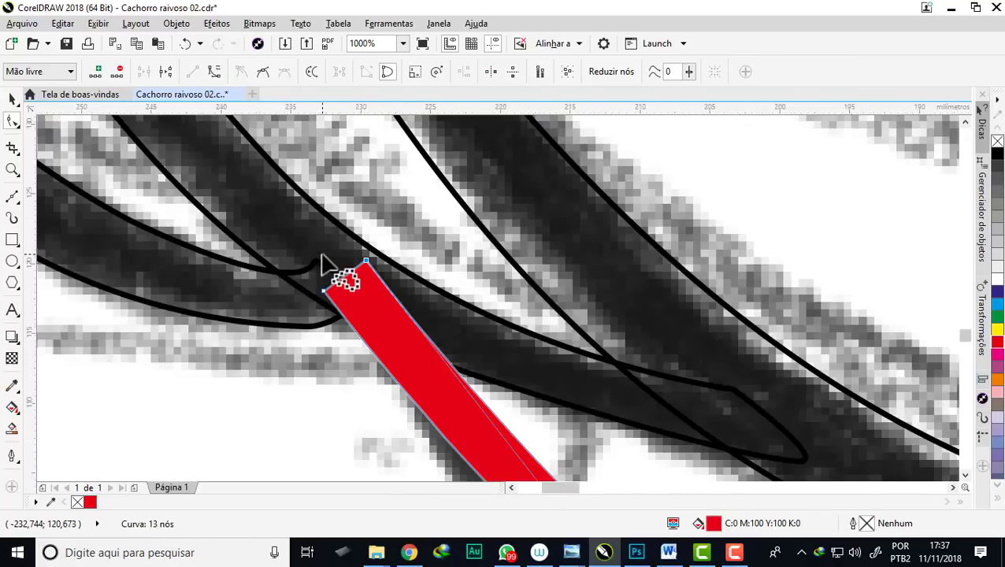
pyautogui.scroll(-2, 325, 264)
pyautogui.scroll(-1, 322, 254)
pyautogui.scroll(1, 478, 361)
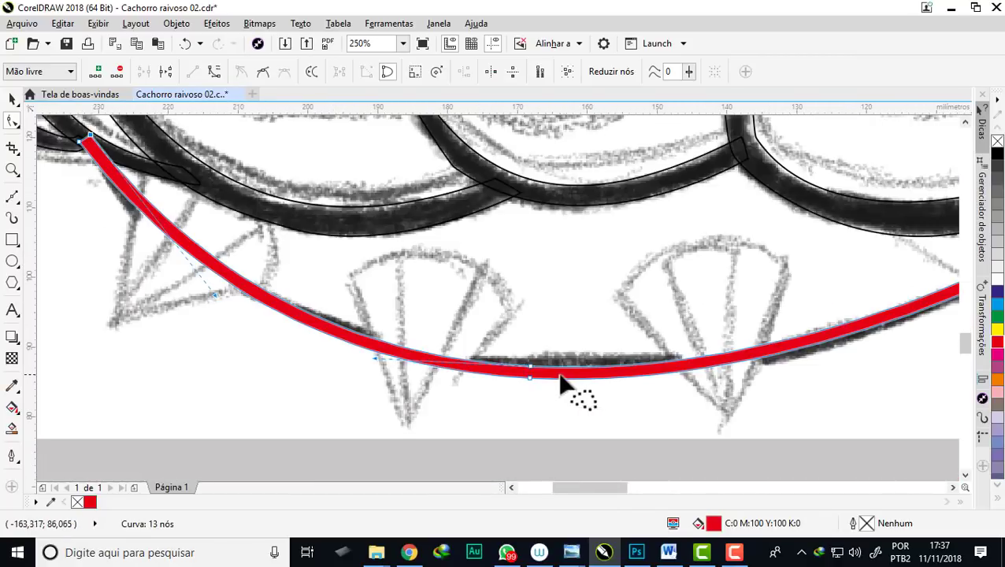
pyautogui.scroll(1, 551, 378)
pyautogui.scroll(1, 508, 364)
# Pull the band's nodes and outer curved edge onto the sketched collar line
pyautogui.moveTo(506, 359)
pyautogui.mouseDown()
pyautogui.moveTo(433, 327)
pyautogui.moveTo(410, 347)
pyautogui.mouseUp()
pyautogui.scroll(-2, 410, 339)
pyautogui.scroll(-3, 378, 334)
pyautogui.scroll(1, 421, 320)
pyautogui.scroll(2, 422, 323)
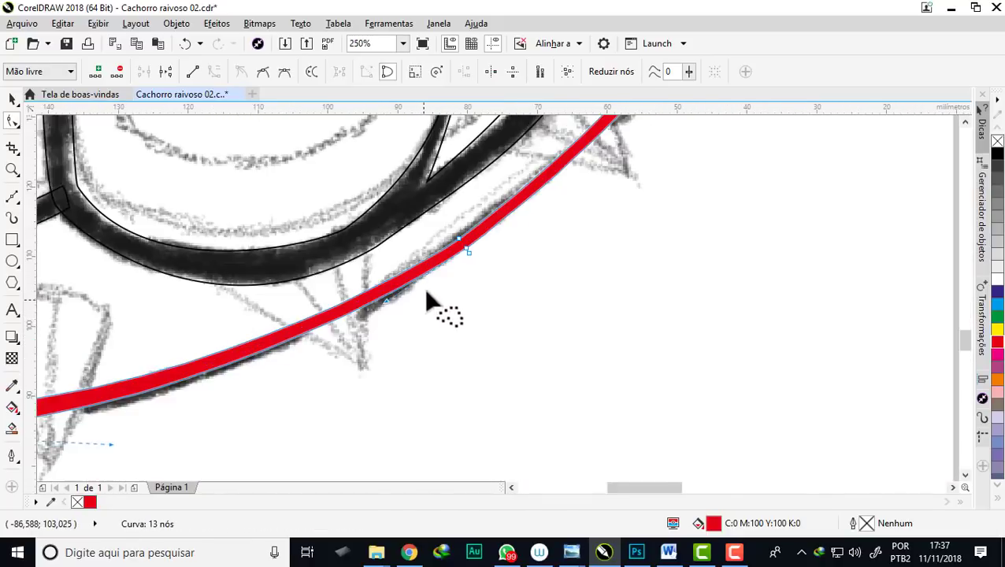
pyautogui.scroll(1, 465, 254)
pyautogui.scroll(1, 469, 254)
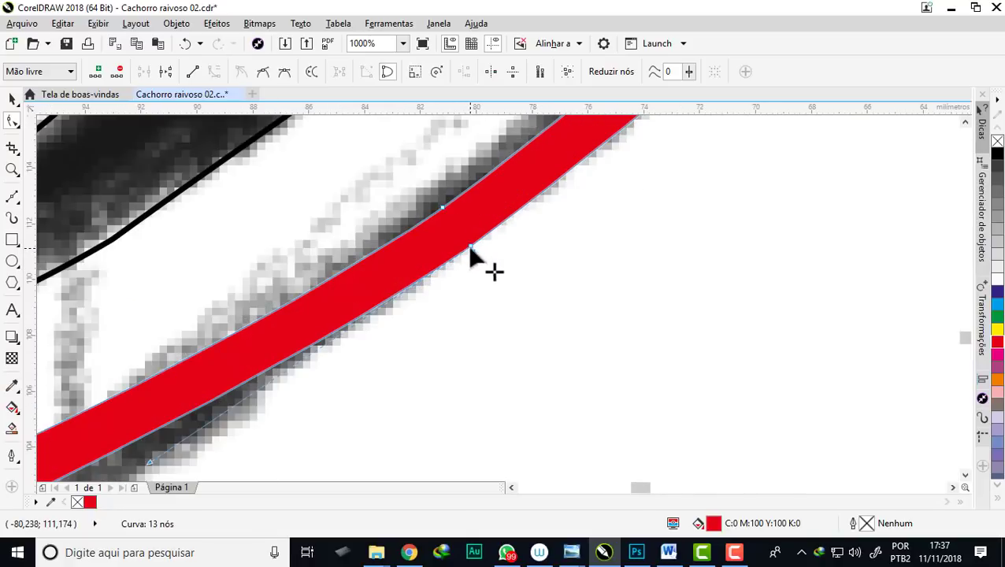
pyautogui.scroll(2, 476, 260)
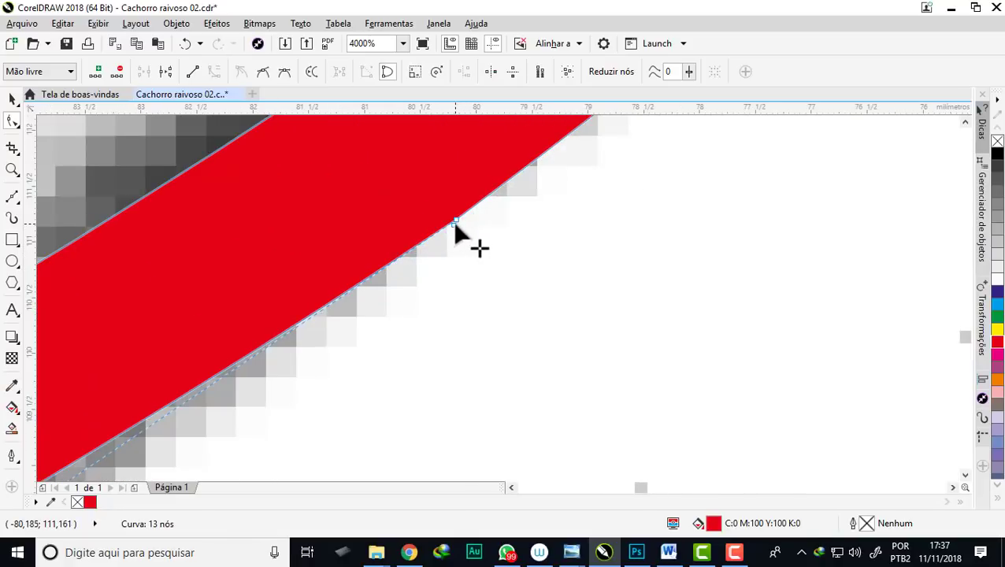
pyautogui.moveTo(455, 222); pyautogui.dragTo(468, 254)
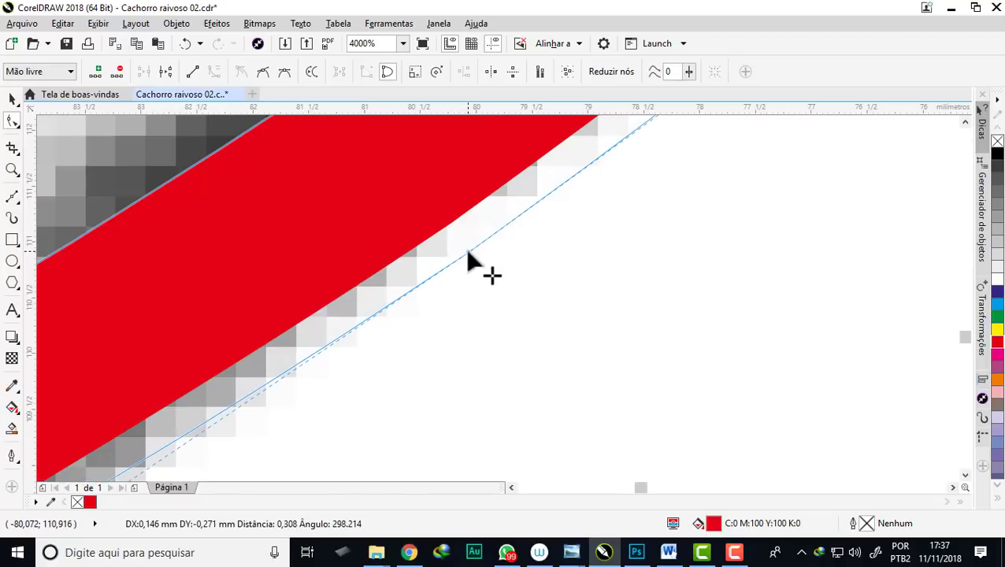
pyautogui.scroll(-2, 320, 342)
pyautogui.scroll(-2, 315, 346)
pyautogui.scroll(-1, 429, 225)
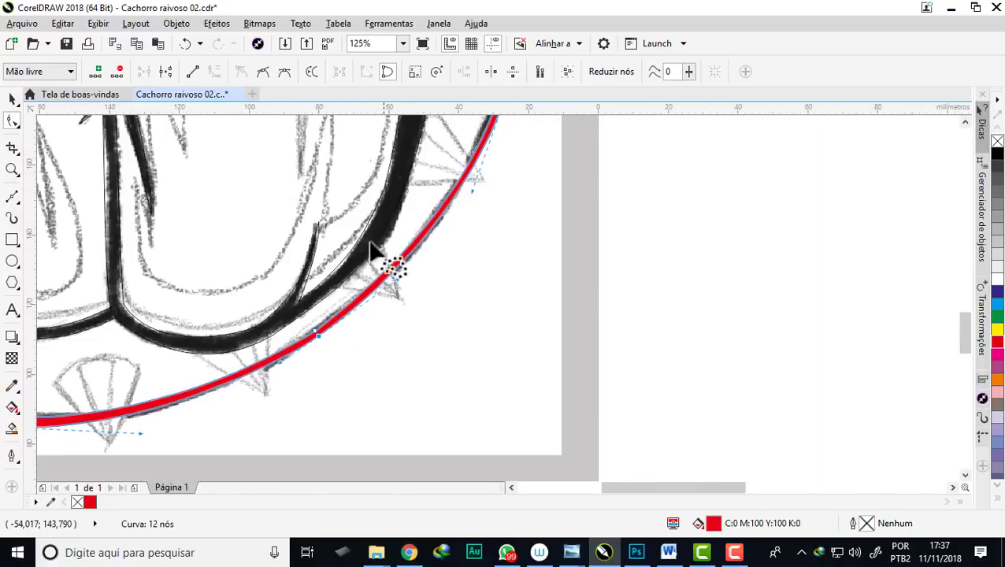
pyautogui.scroll(-2, 386, 264)
pyautogui.scroll(3, 398, 252)
pyautogui.scroll(1, 355, 276)
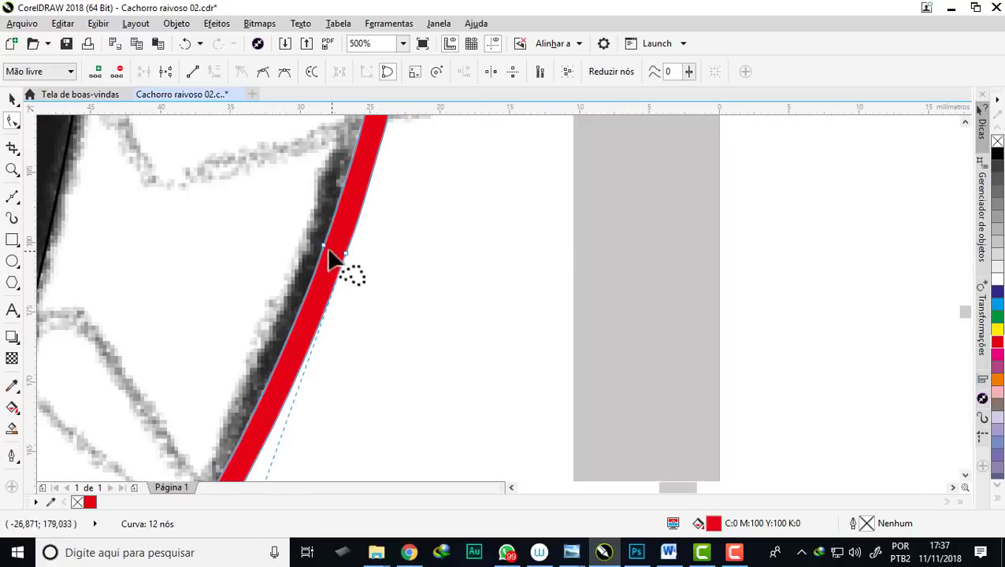
pyautogui.moveTo(319, 241); pyautogui.dragTo(377, 270)
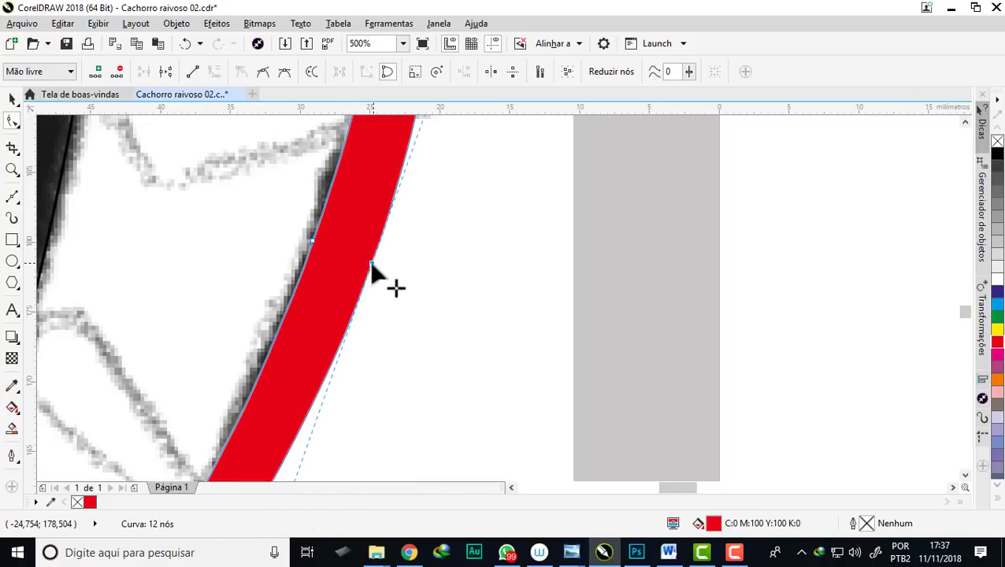
pyautogui.scroll(-3, 367, 292)
pyautogui.scroll(-3, 353, 318)
pyautogui.scroll(1, 221, 443)
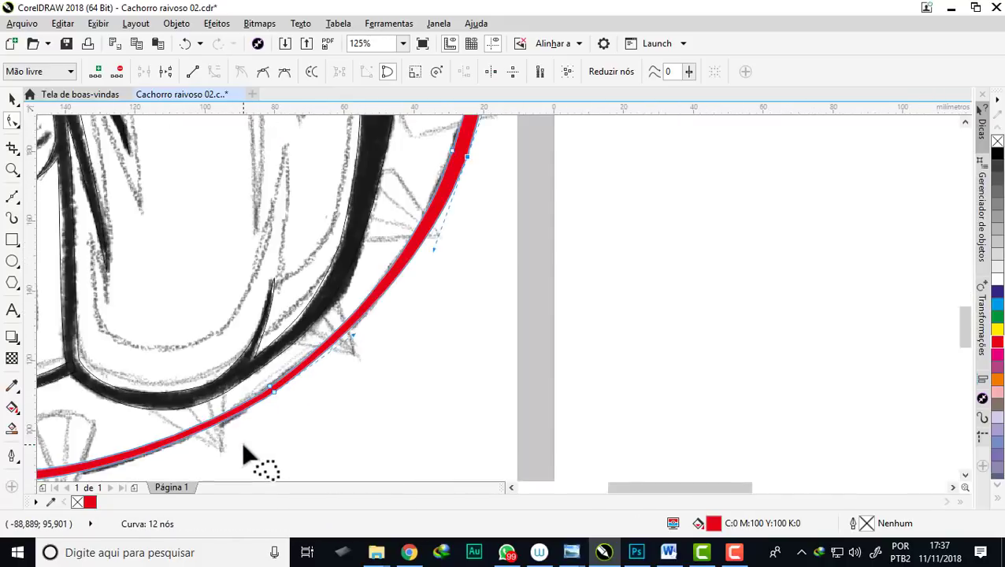
pyautogui.scroll(1, 275, 401)
pyautogui.moveTo(274, 385); pyautogui.dragTo(278, 402)
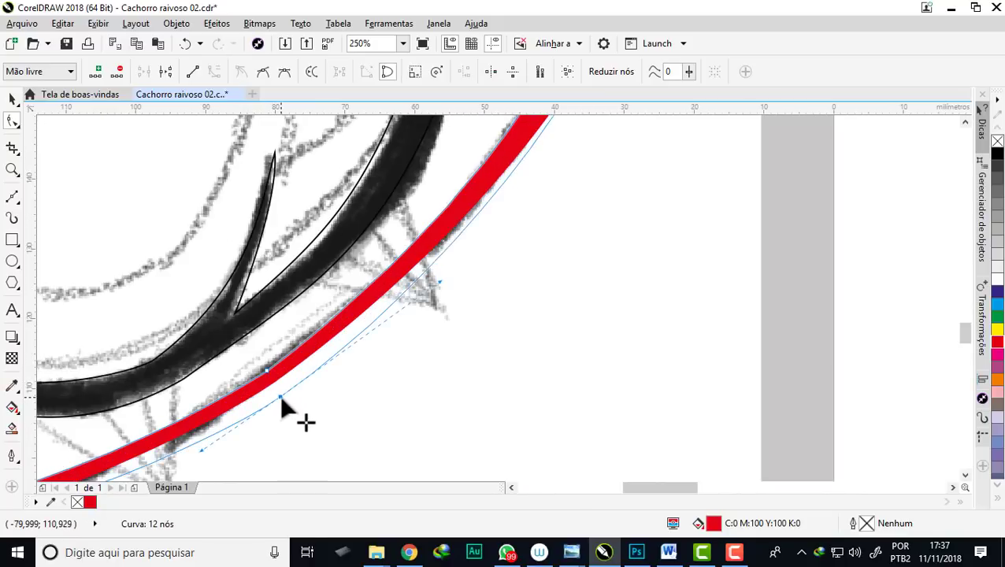
pyautogui.scroll(-2, 282, 400)
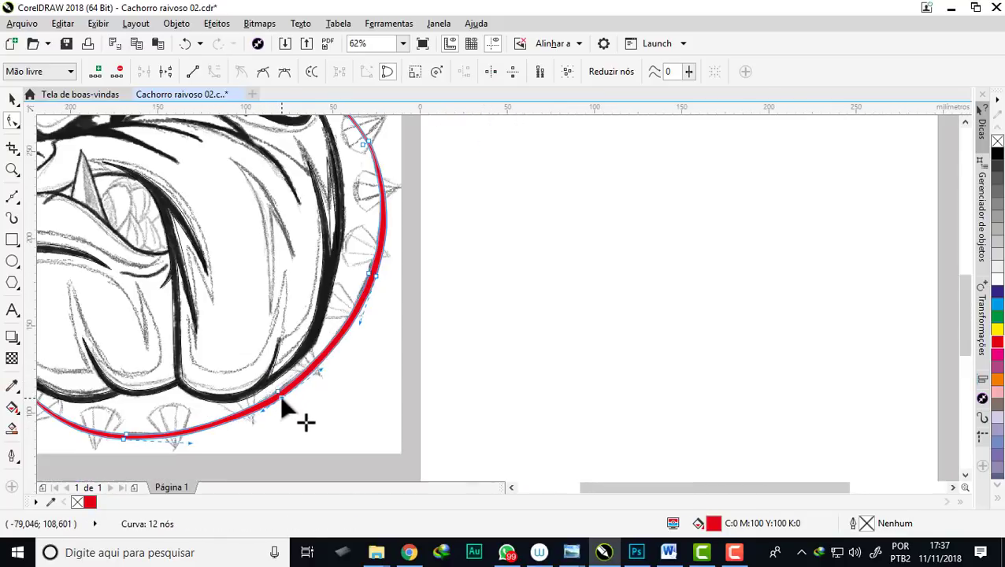
# Refine the band's lower edge and top corner so it butts against the jowl outline
pyautogui.click(124, 436)
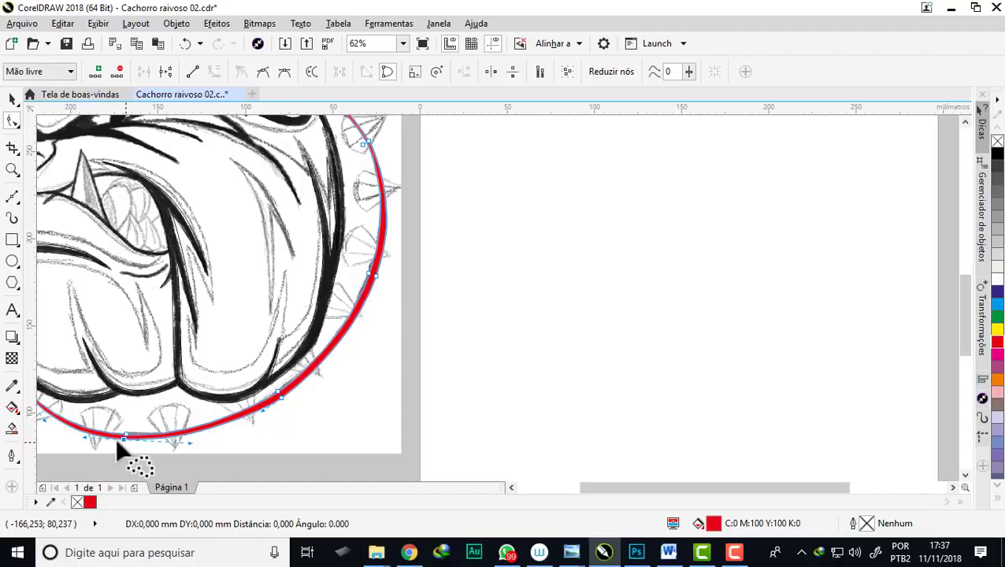
pyautogui.scroll(2, 117, 439)
pyautogui.scroll(1, 119, 441)
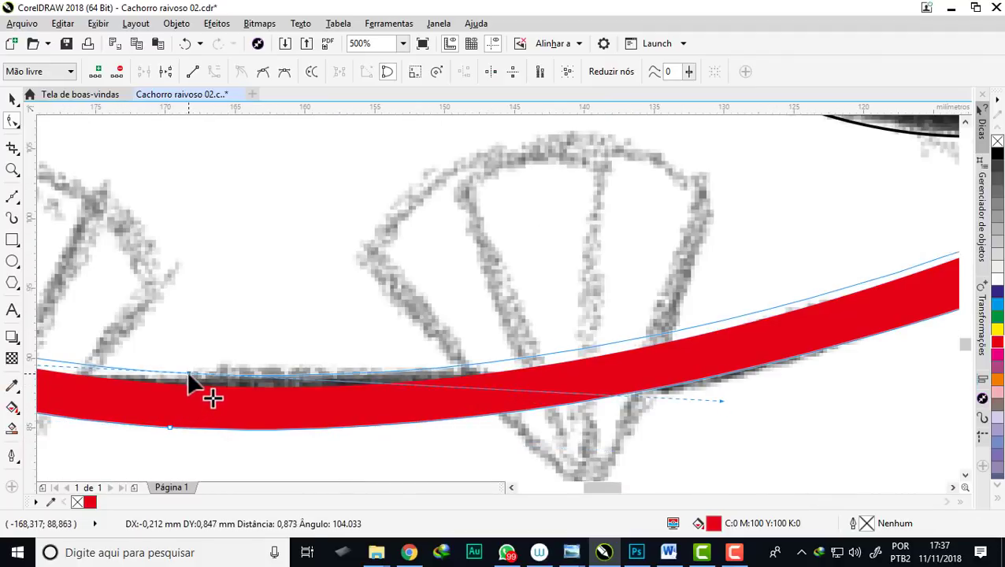
pyautogui.moveTo(191, 386); pyautogui.dragTo(186, 374)
pyautogui.scroll(-4, 173, 429)
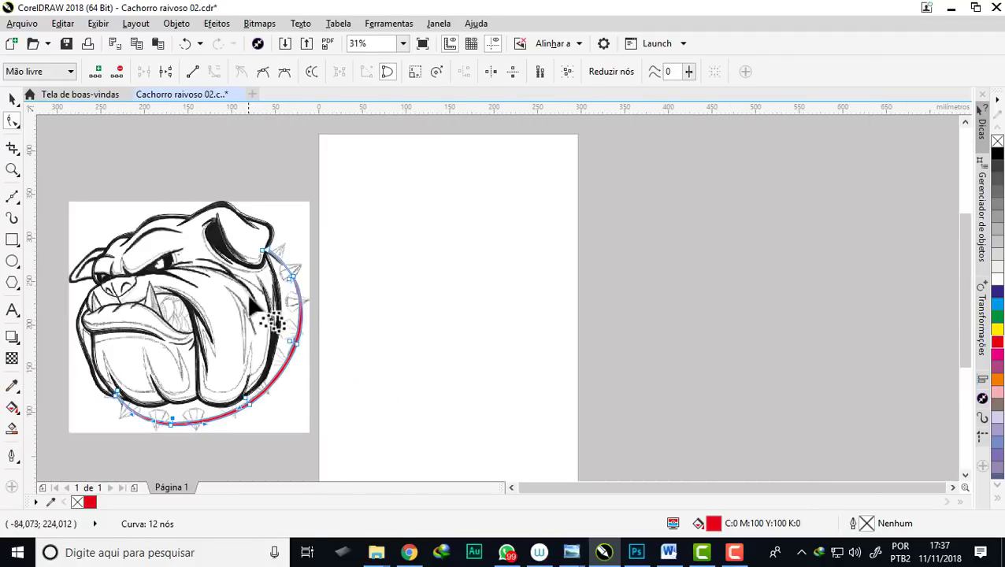
pyautogui.scroll(2, 254, 306)
pyautogui.scroll(1, 298, 265)
pyautogui.scroll(1, 269, 281)
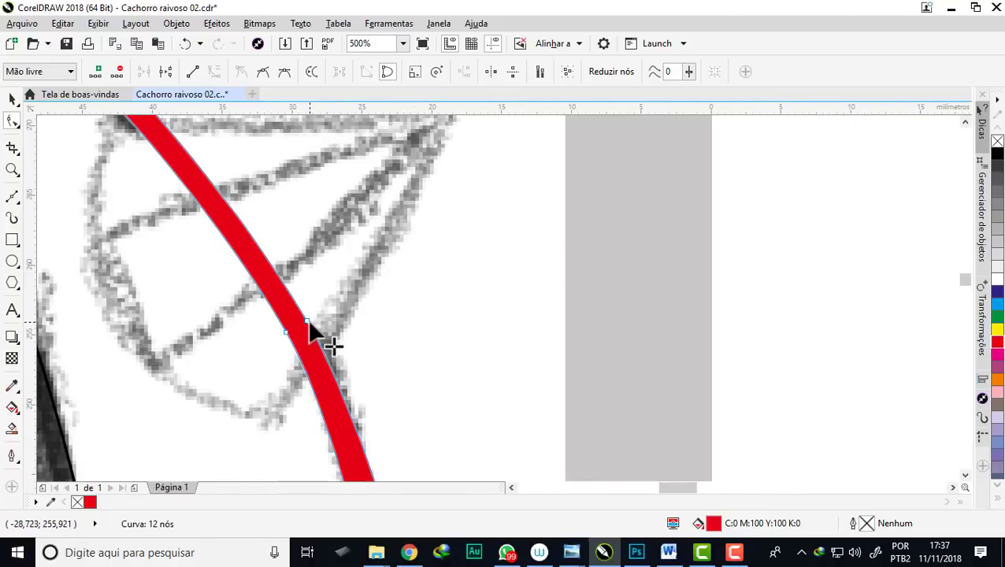
pyautogui.moveTo(308, 324); pyautogui.dragTo(336, 327)
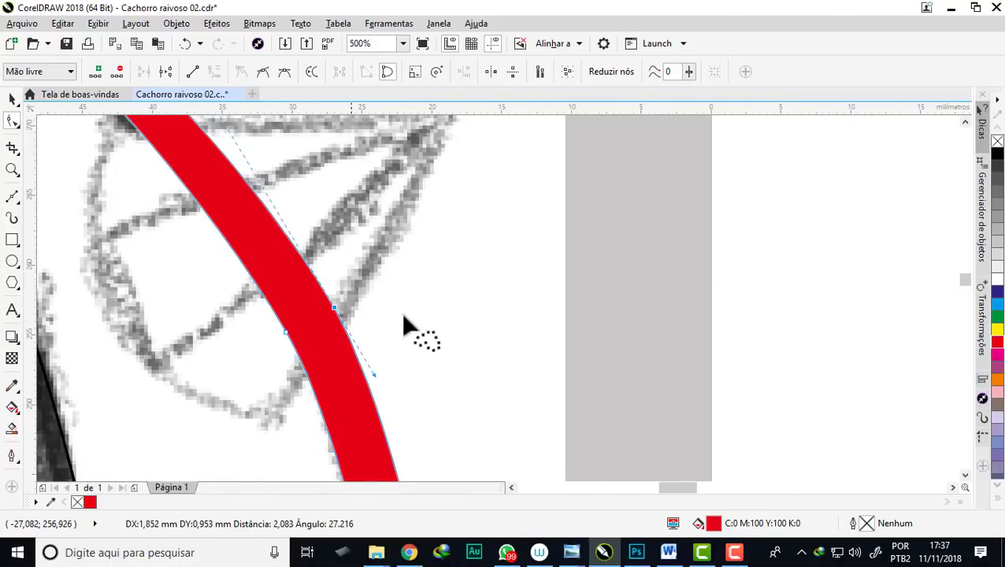
pyautogui.scroll(-3, 398, 320)
pyautogui.scroll(1, 384, 296)
pyautogui.scroll(1, 359, 282)
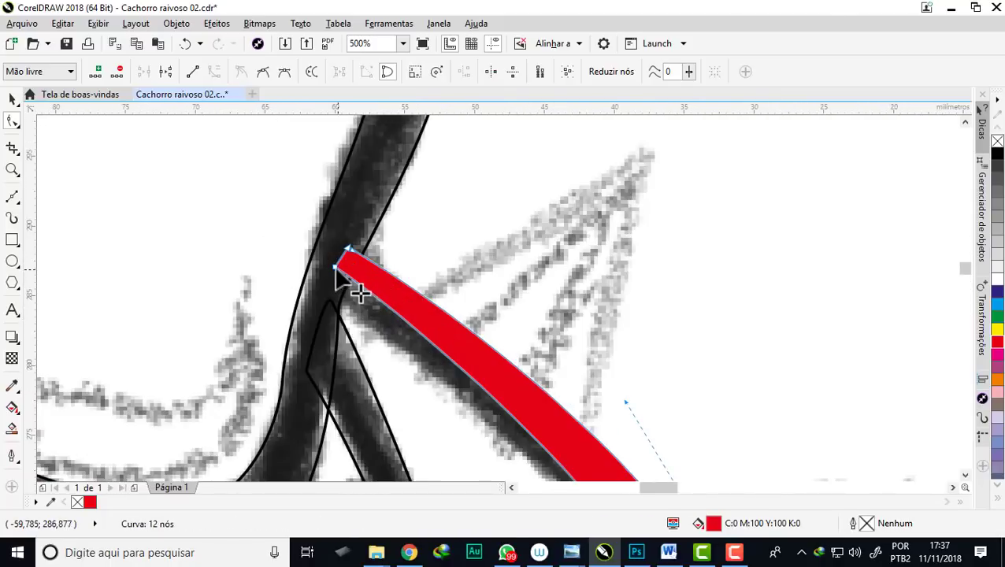
pyautogui.moveTo(335, 268); pyautogui.dragTo(317, 308)
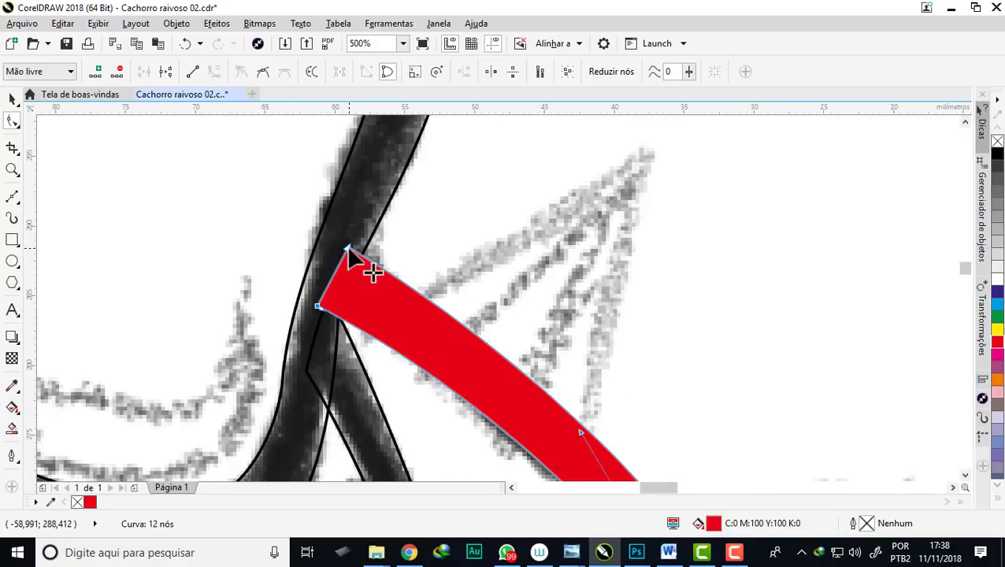
pyautogui.moveTo(348, 252); pyautogui.dragTo(351, 239)
pyautogui.scroll(-5, 377, 233)
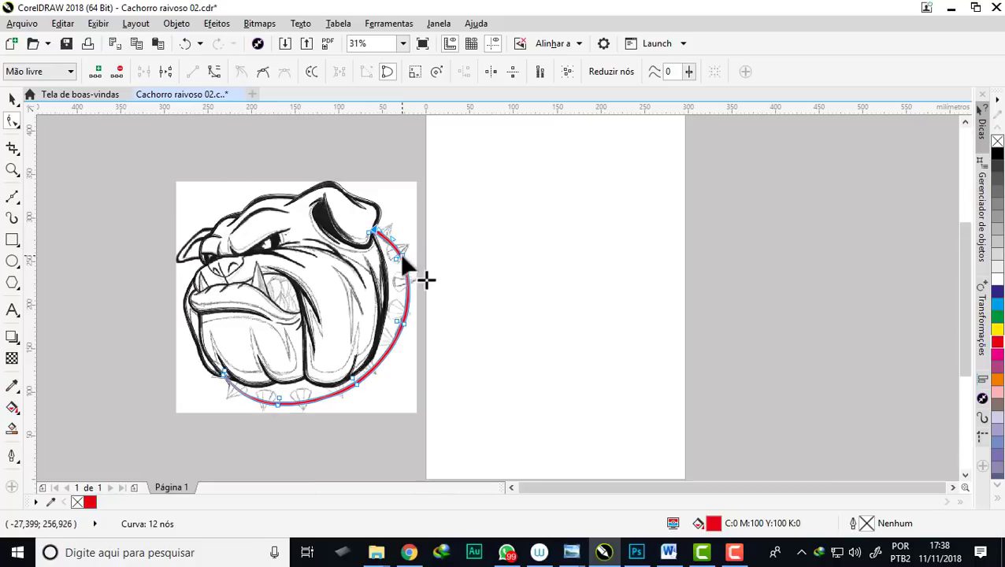
pyautogui.scroll(5, 402, 261)
pyautogui.press('space')
pyautogui.scroll(-2, 410, 339)
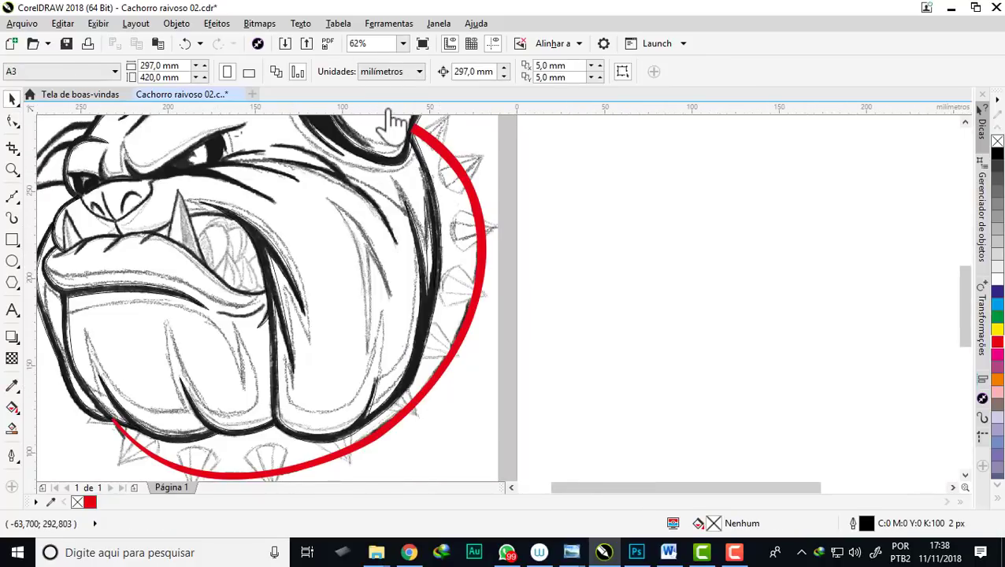
pyautogui.scroll(-1, 467, 127)
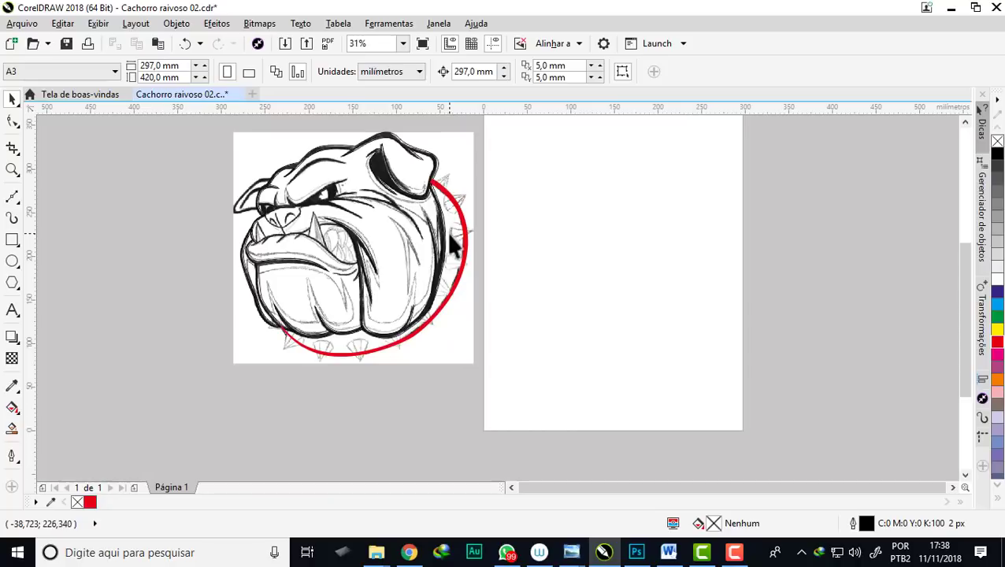
pyautogui.scroll(1, 427, 181)
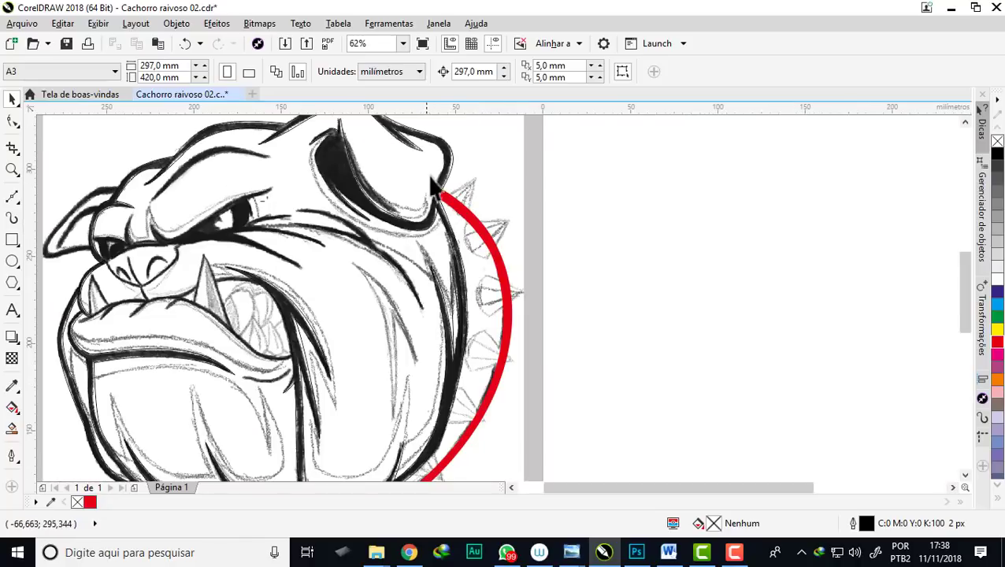
pyautogui.scroll(1, 443, 146)
pyautogui.scroll(1, 444, 150)
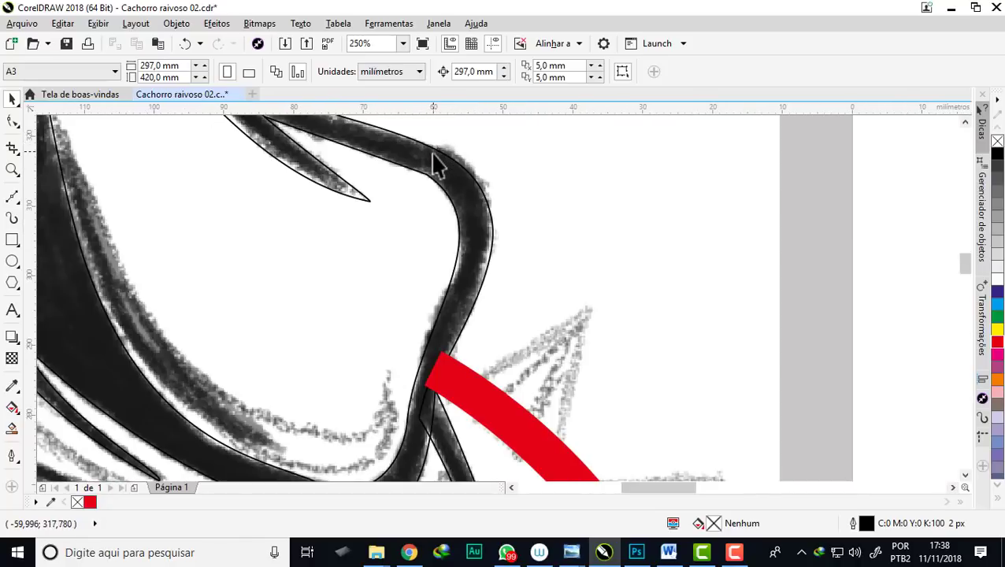
pyautogui.scroll(-2, 439, 166)
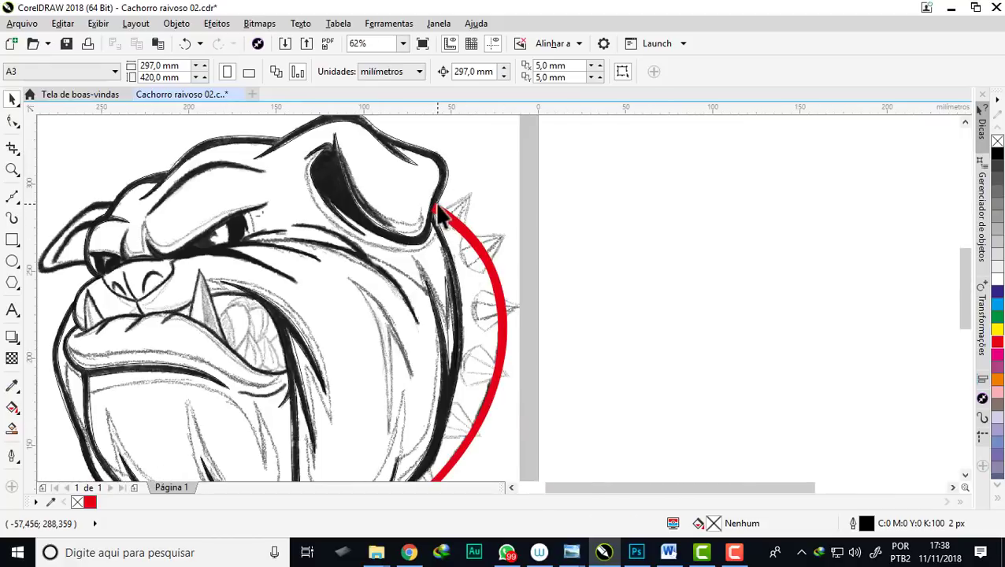
pyautogui.scroll(2, 441, 217)
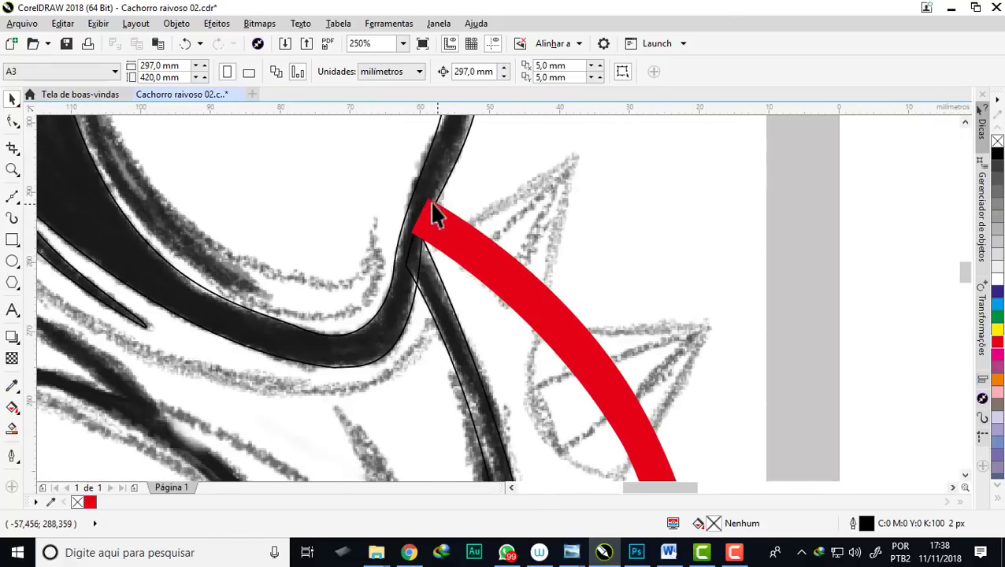
pyautogui.click(176, 23)
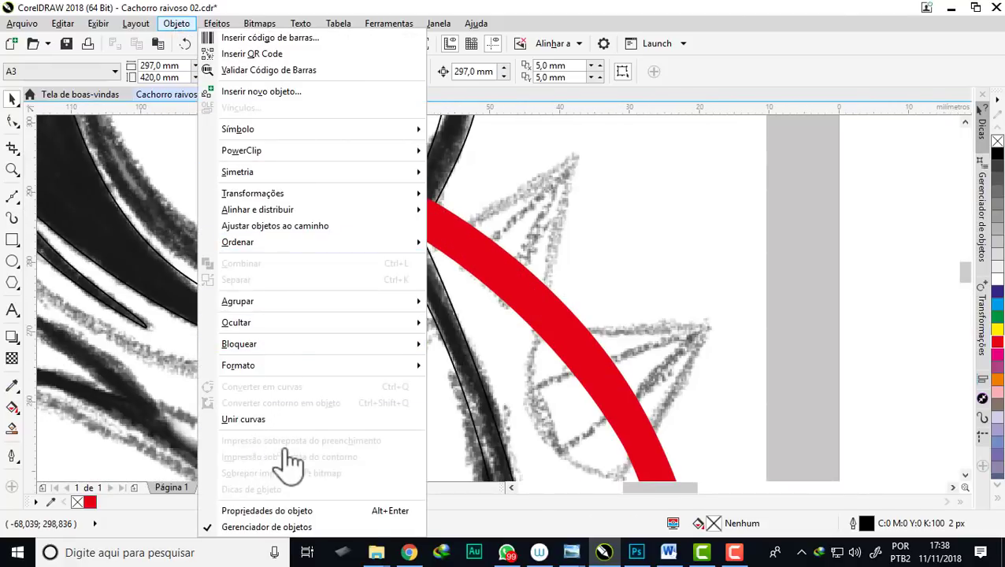
pyautogui.click(169, 23)
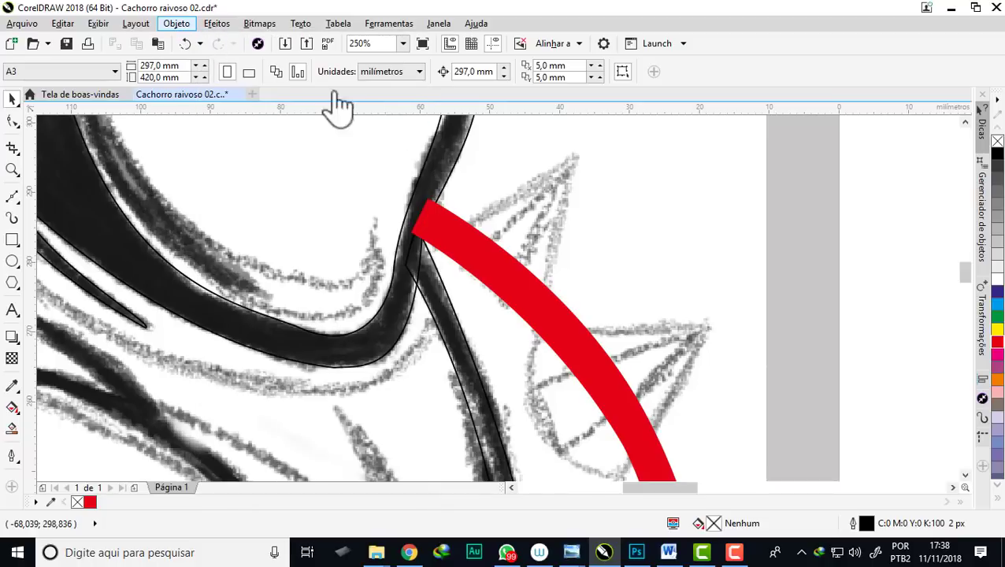
pyautogui.scroll(-3, 463, 249)
pyautogui.scroll(-2, 460, 252)
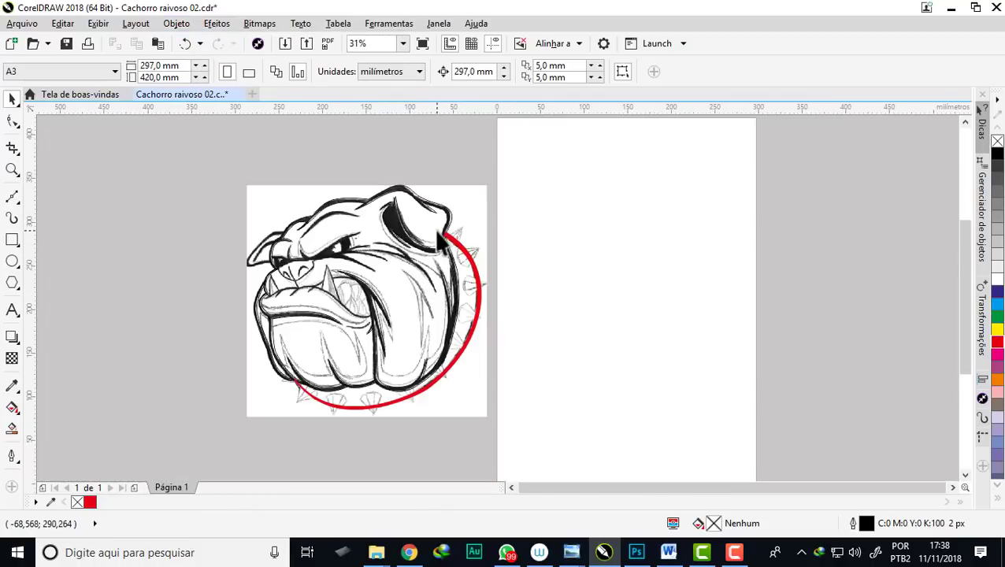
pyautogui.scroll(2, 348, 201)
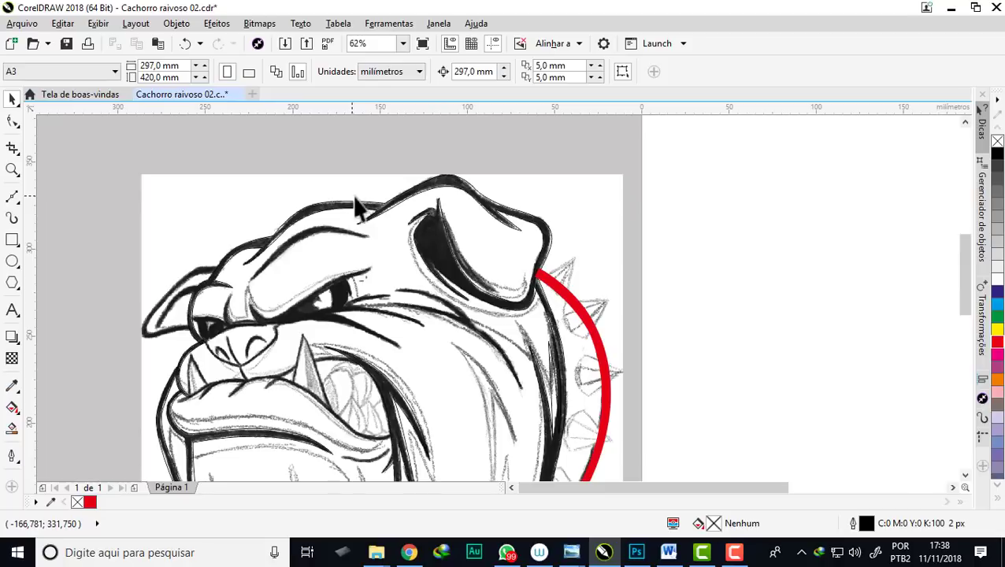
pyautogui.scroll(3, 387, 203)
pyautogui.scroll(-5, 358, 189)
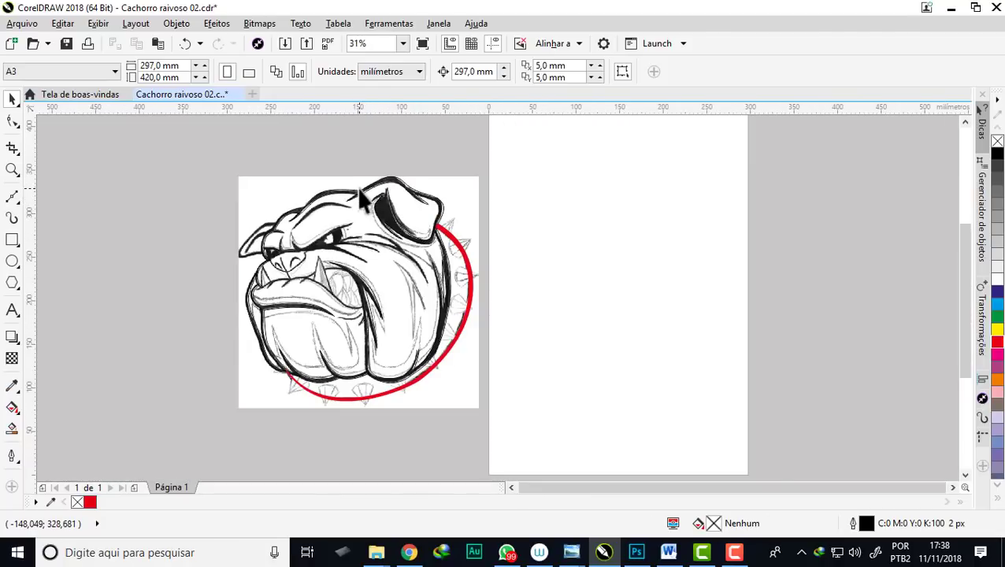
# Select all eight traced bulldog shapes and preview them filled black
pyautogui.moveTo(165, 135); pyautogui.dragTo(585, 380)
pyautogui.moveTo(564, 465); pyautogui.dragTo(564, 465)
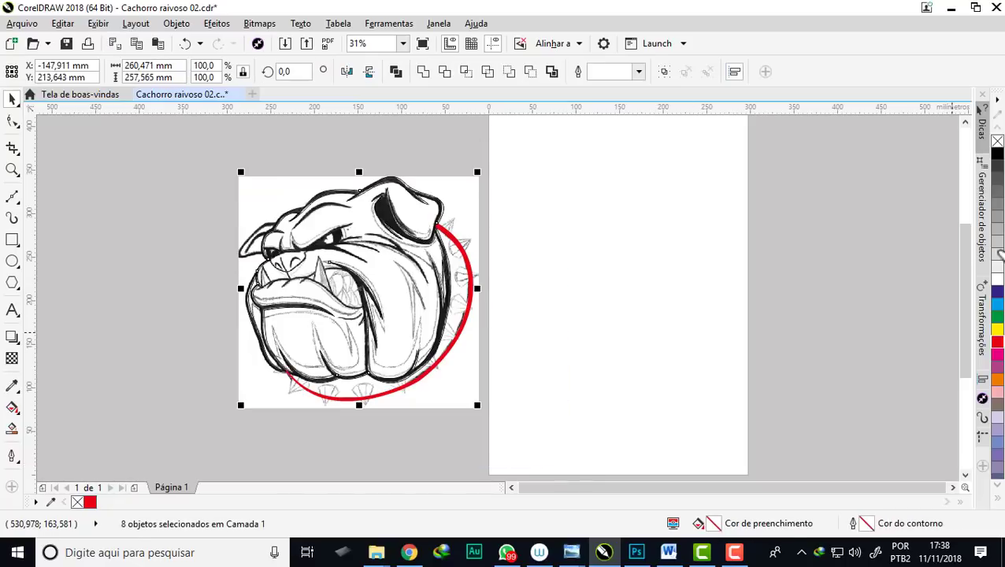
pyautogui.click(998, 157)
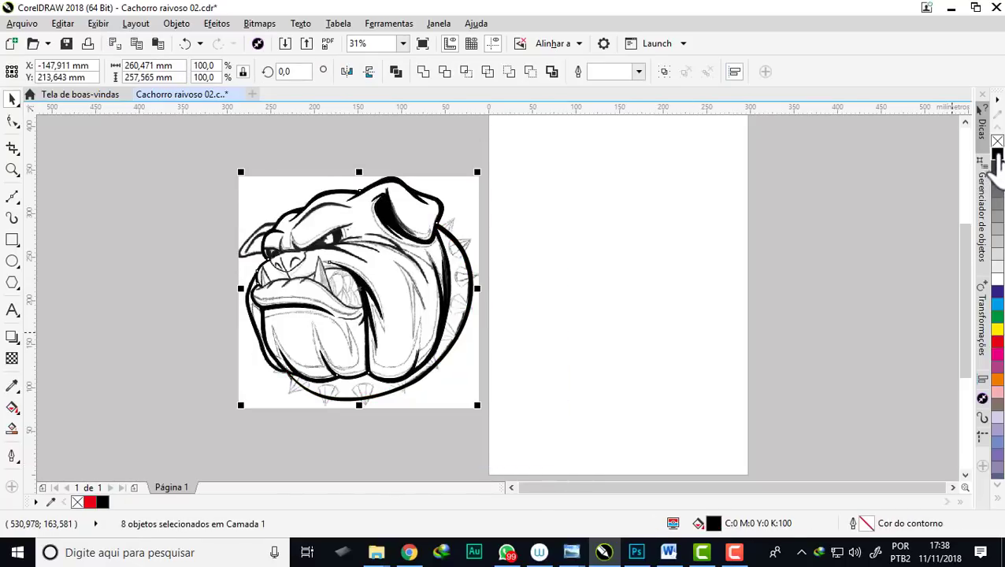
pyautogui.scroll(3, 319, 194)
pyautogui.scroll(2, 319, 195)
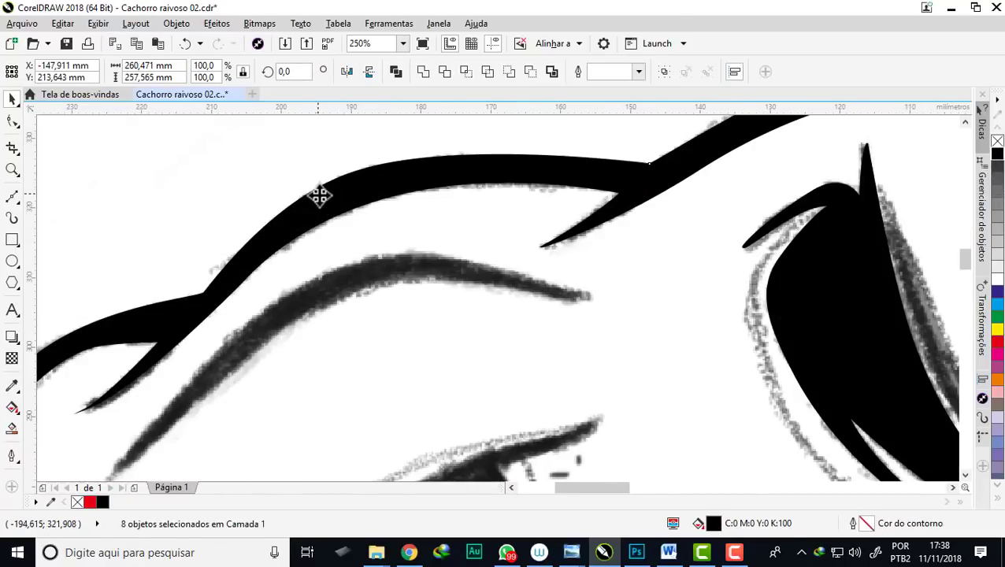
pyautogui.scroll(-2, 377, 184)
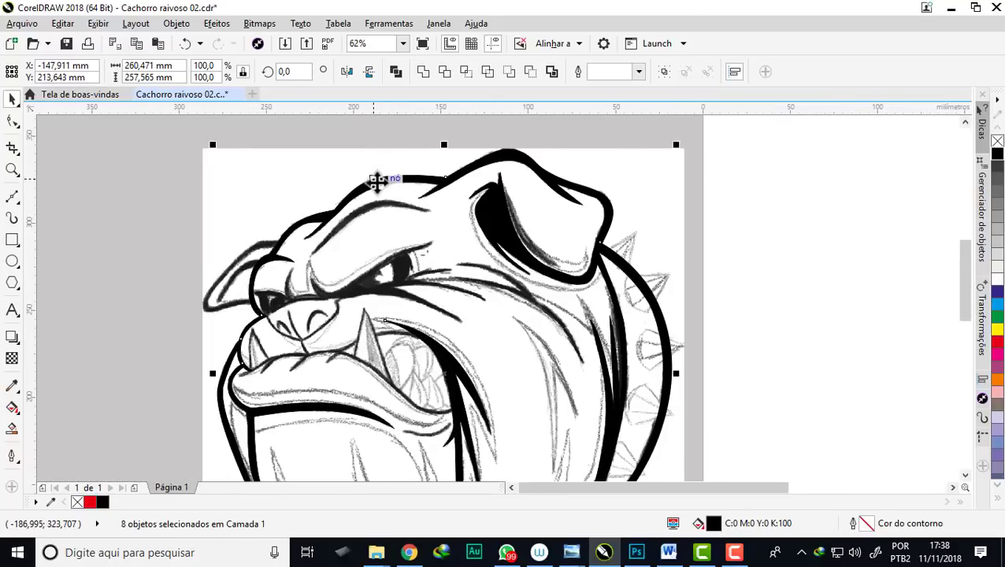
# Preview the traced shapes in red, zoom in on the brow, and choose the Bézier tool
pyautogui.click(996, 344)
pyautogui.scroll(-2, 335, 203)
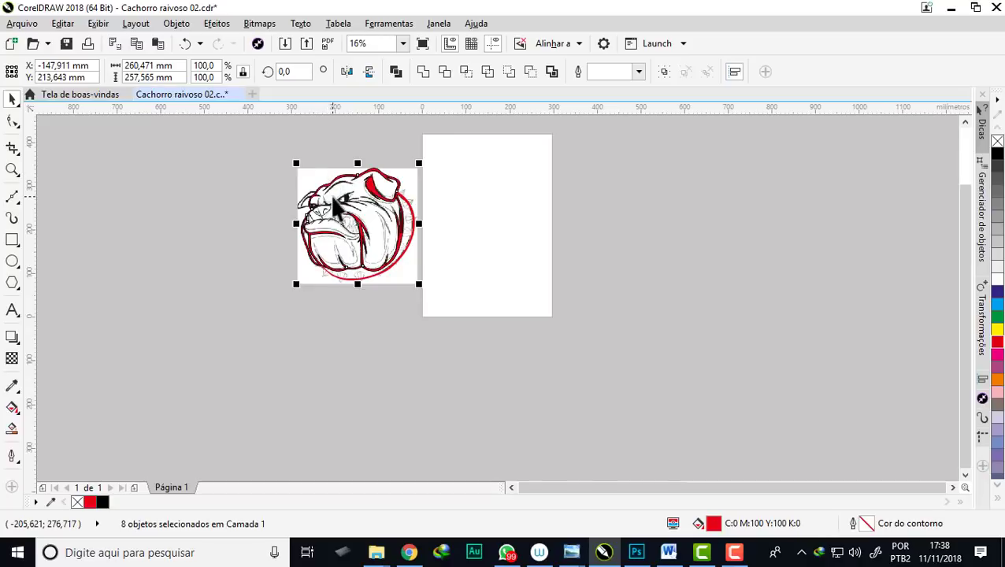
pyautogui.scroll(2, 335, 203)
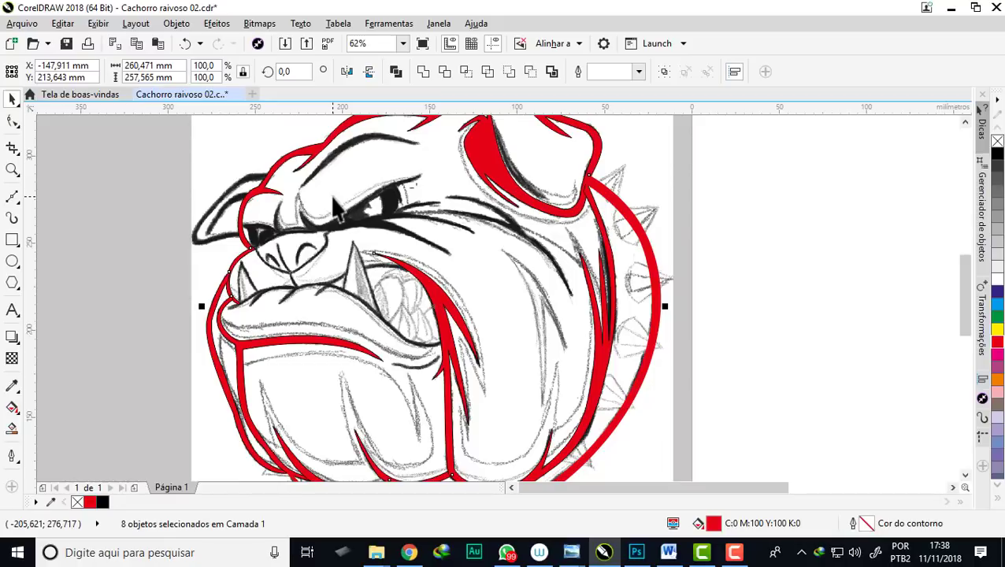
pyautogui.scroll(-2, 378, 229)
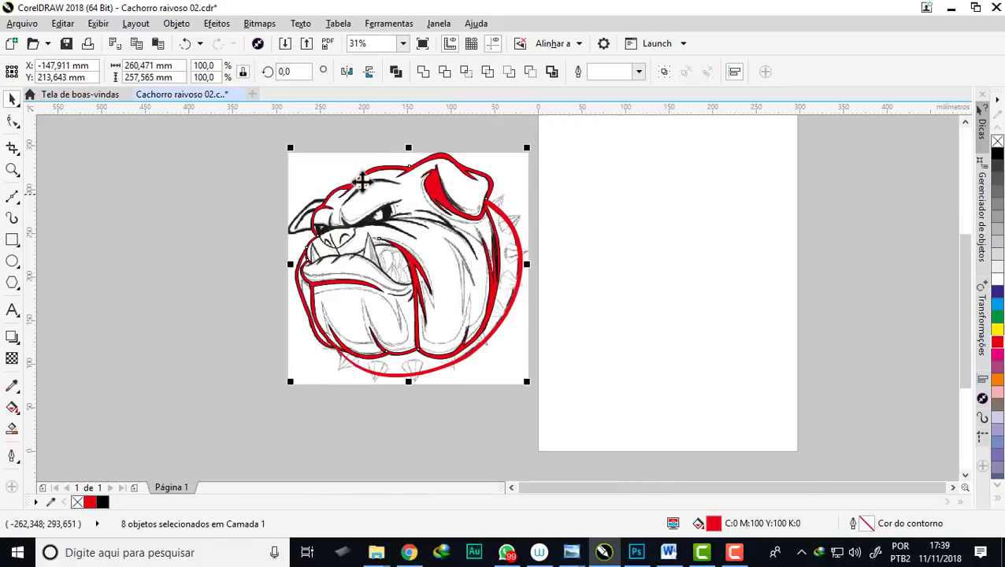
pyautogui.scroll(2, 329, 196)
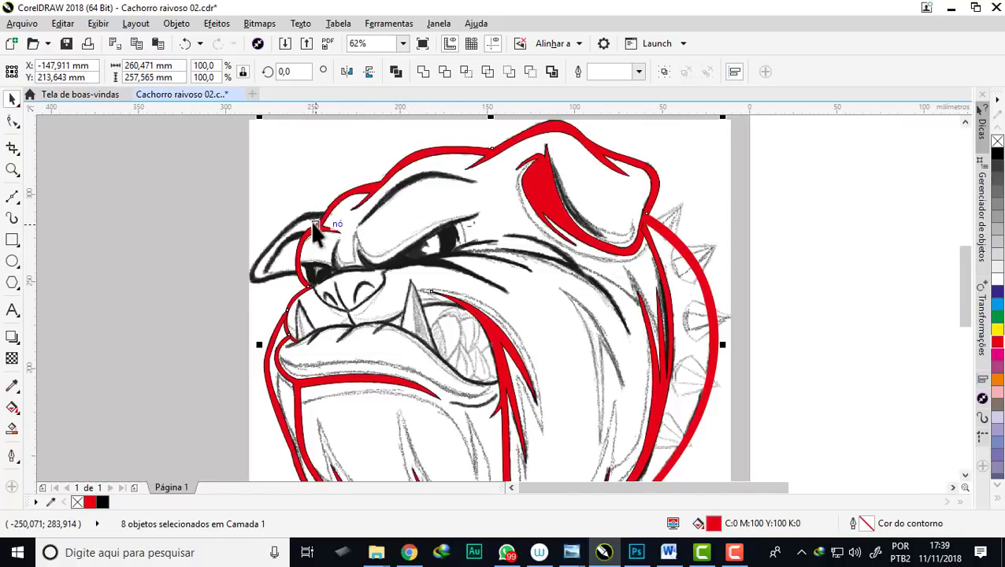
pyautogui.scroll(2, 314, 232)
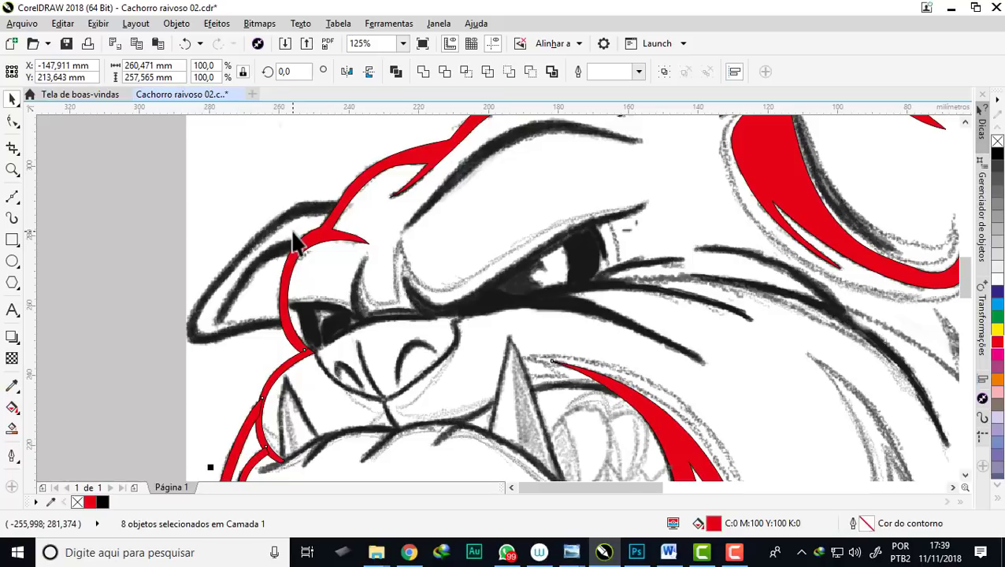
pyautogui.click(12, 197)
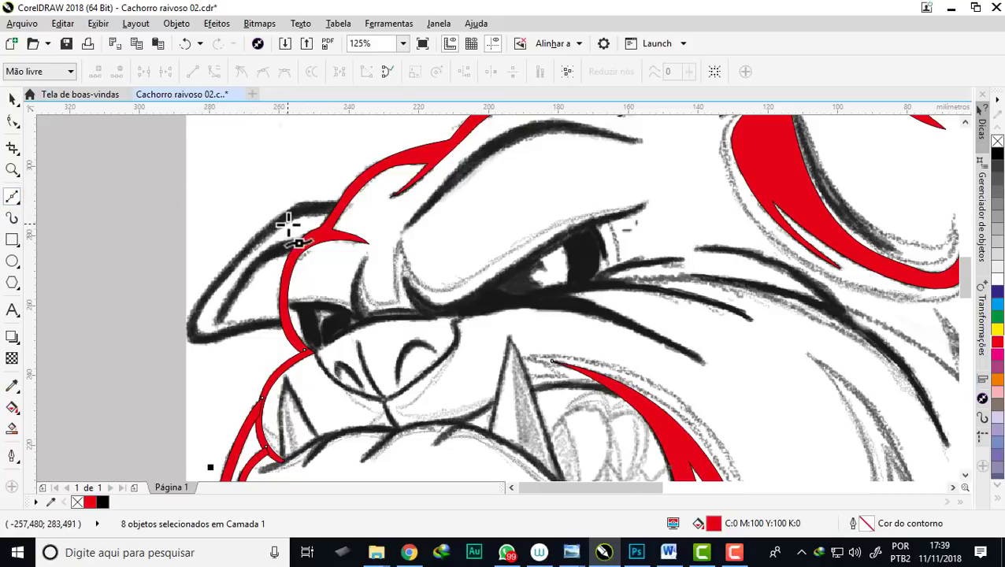
# Trace the outer left-brow fold as a closed Bézier shape ending at the red stroke
pyautogui.scroll(2, 313, 220)
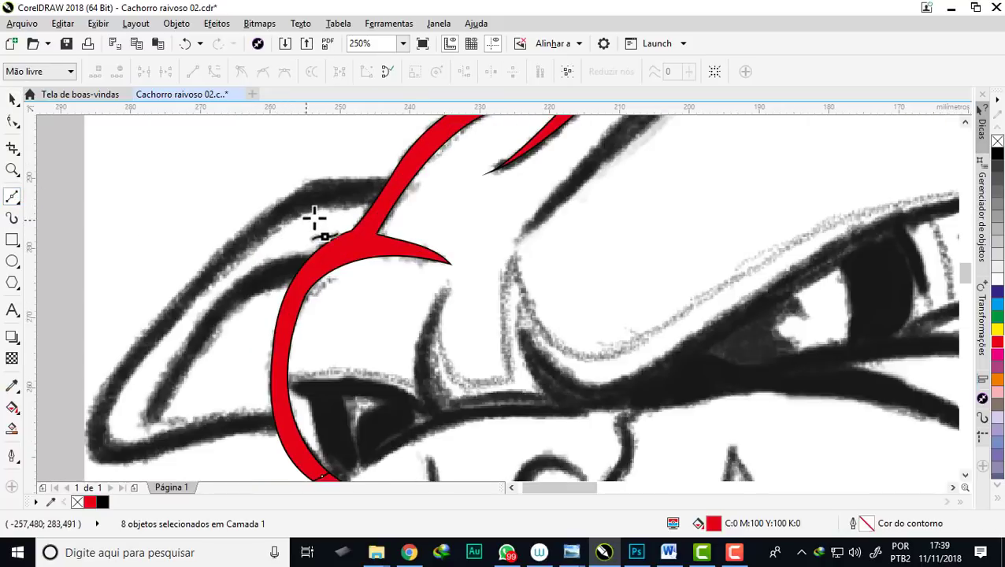
pyautogui.click(382, 206)
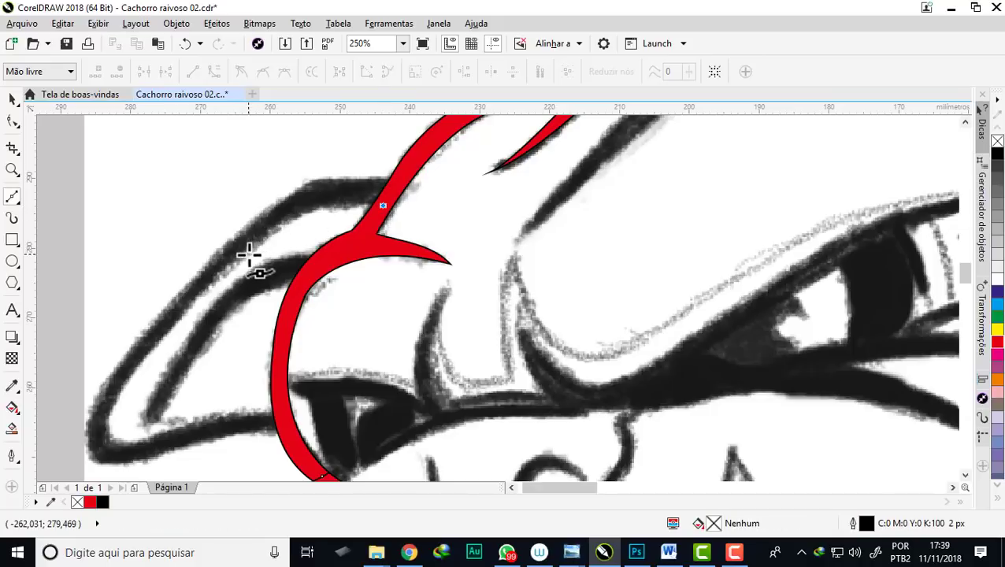
pyautogui.moveTo(241, 256); pyautogui.dragTo(180, 317)
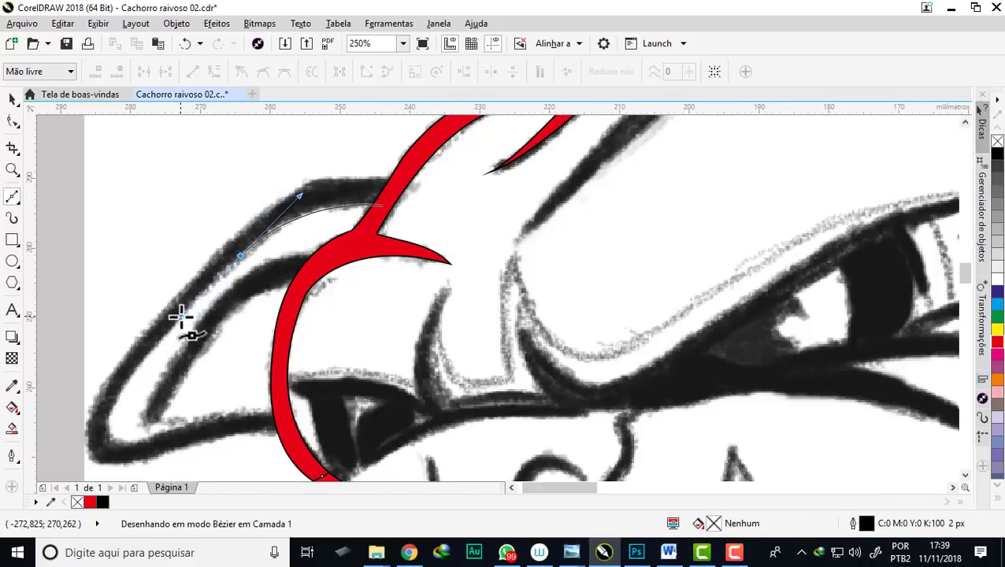
pyautogui.moveTo(109, 435); pyautogui.dragTo(133, 405)
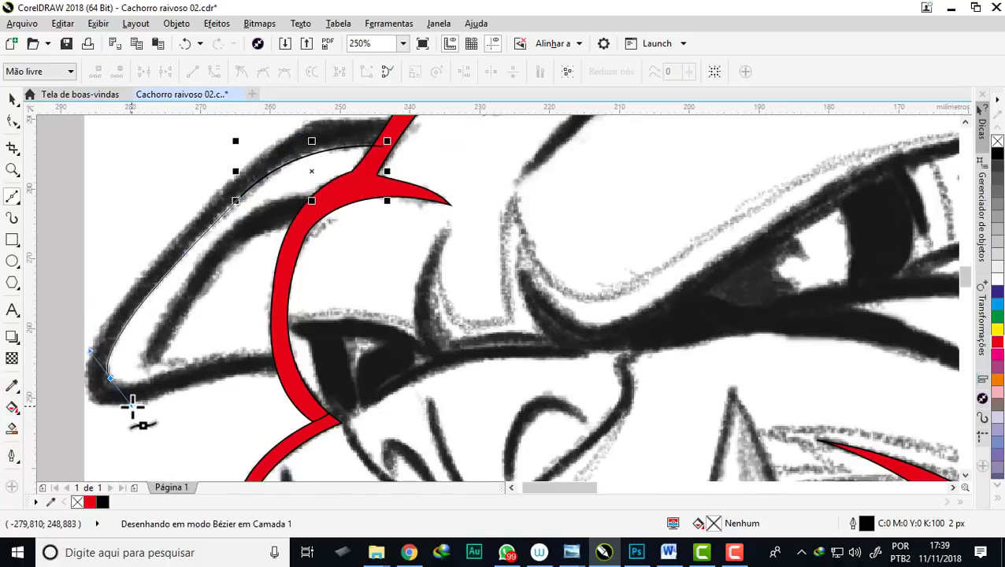
pyautogui.moveTo(284, 355)
pyautogui.mouseDown()
pyautogui.moveTo(324, 370)
pyautogui.moveTo(292, 367)
pyautogui.mouseUp()
pyautogui.moveTo(108, 378); pyautogui.dragTo(86, 384)
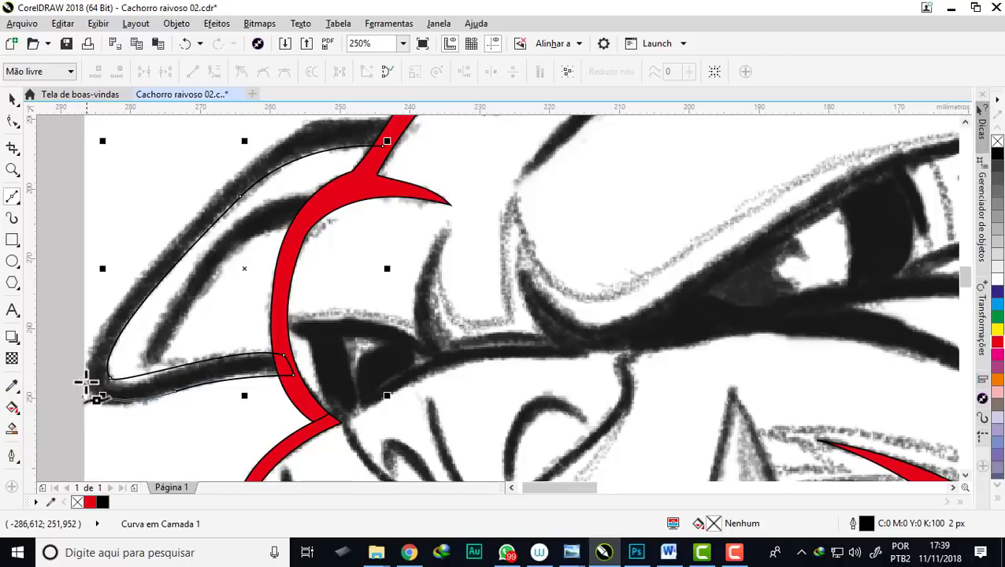
pyautogui.scroll(-2, 231, 179)
pyautogui.scroll(2, 206, 251)
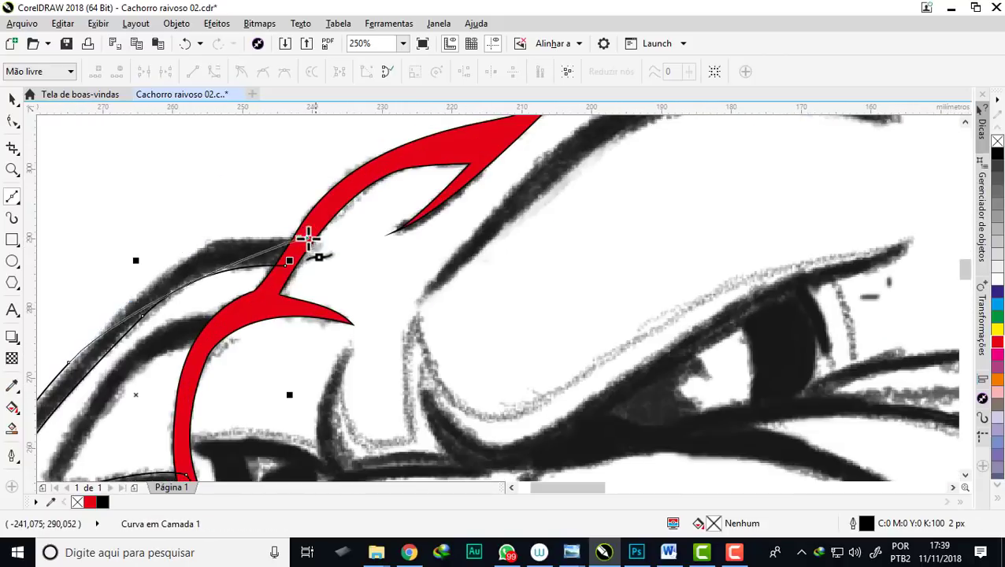
pyautogui.moveTo(308, 238); pyautogui.dragTo(460, 281)
pyautogui.scroll(4, 315, 241)
pyautogui.click(263, 276)
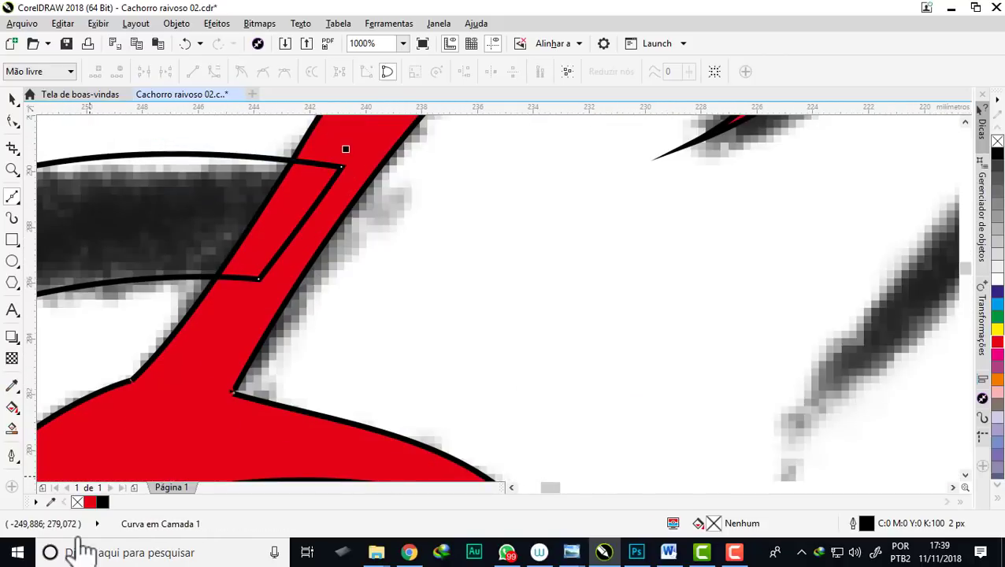
pyautogui.scroll(-4, 415, 230)
pyautogui.scroll(-4, 323, 225)
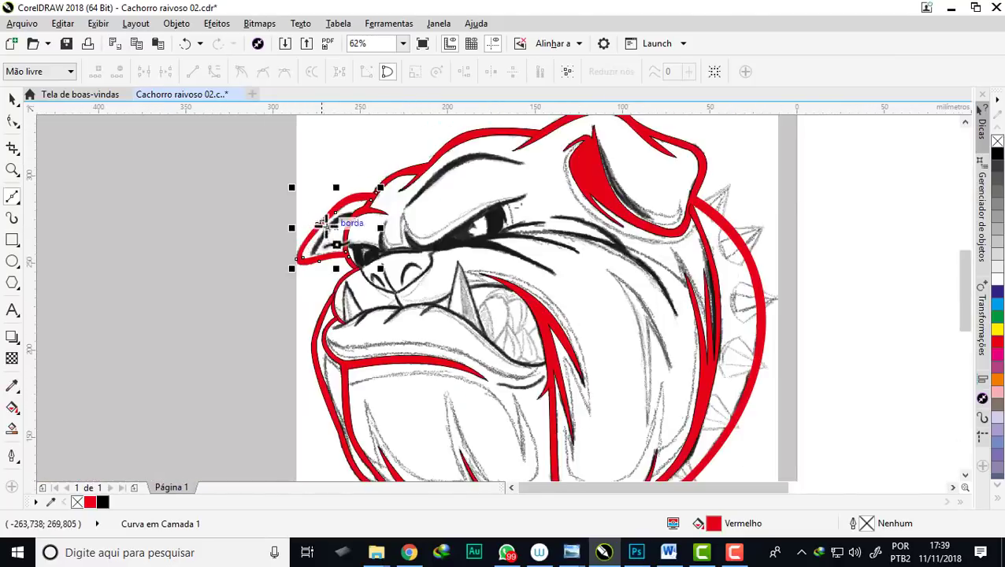
pyautogui.scroll(2, 323, 223)
# Trace the inner brow fold with a Bézier curve running up to the red stroke
pyautogui.click(434, 194)
pyautogui.moveTo(383, 203); pyautogui.dragTo(343, 270)
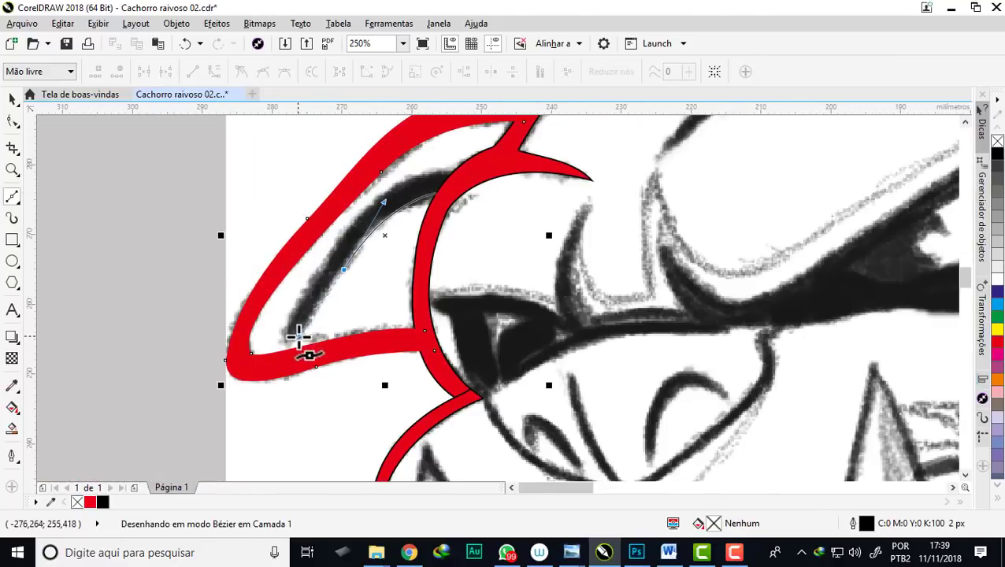
pyautogui.scroll(2, 422, 138)
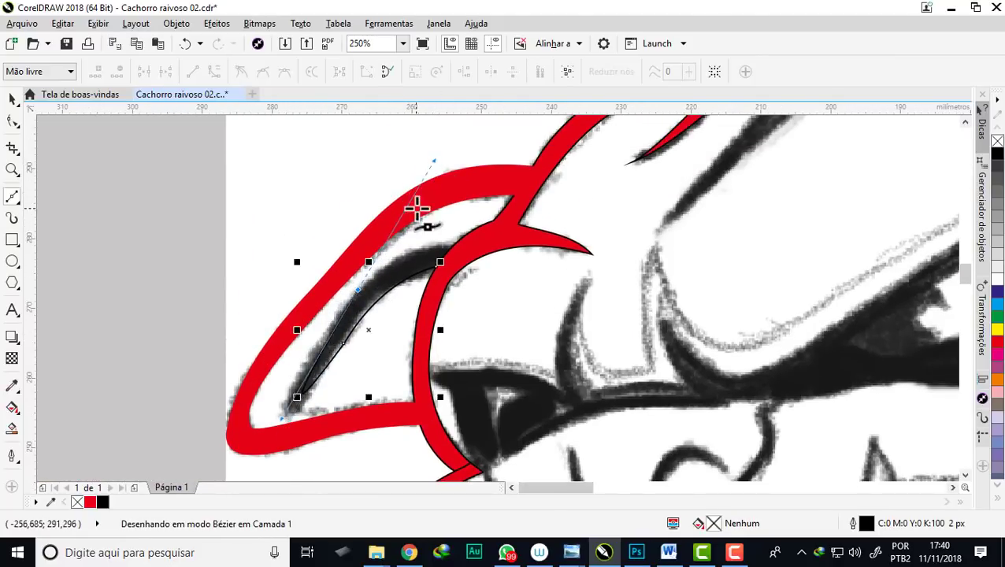
pyautogui.hotkey('ctrl', 'z')
pyautogui.click(285, 418)
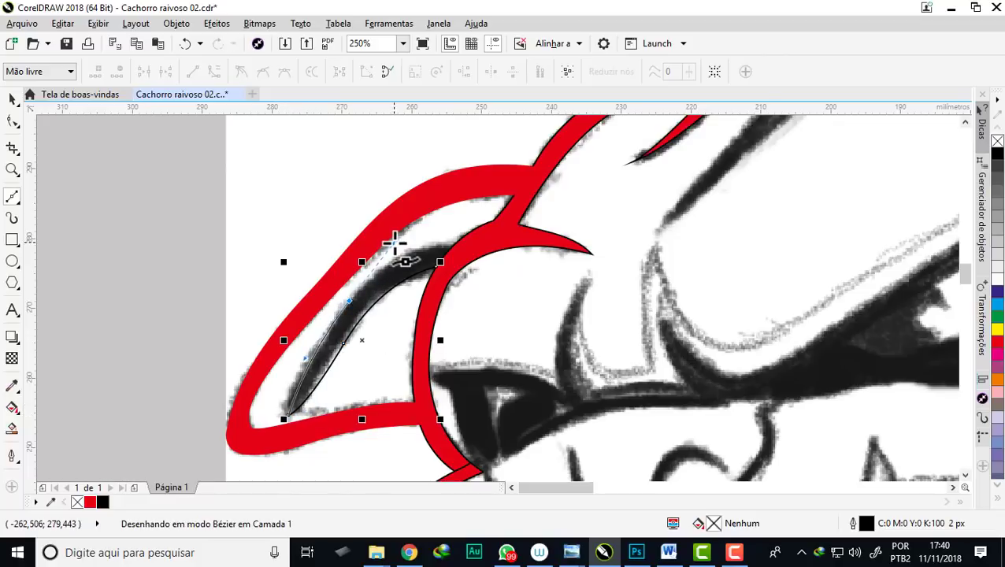
pyautogui.moveTo(448, 266); pyautogui.dragTo(472, 242)
pyautogui.scroll(3, 439, 264)
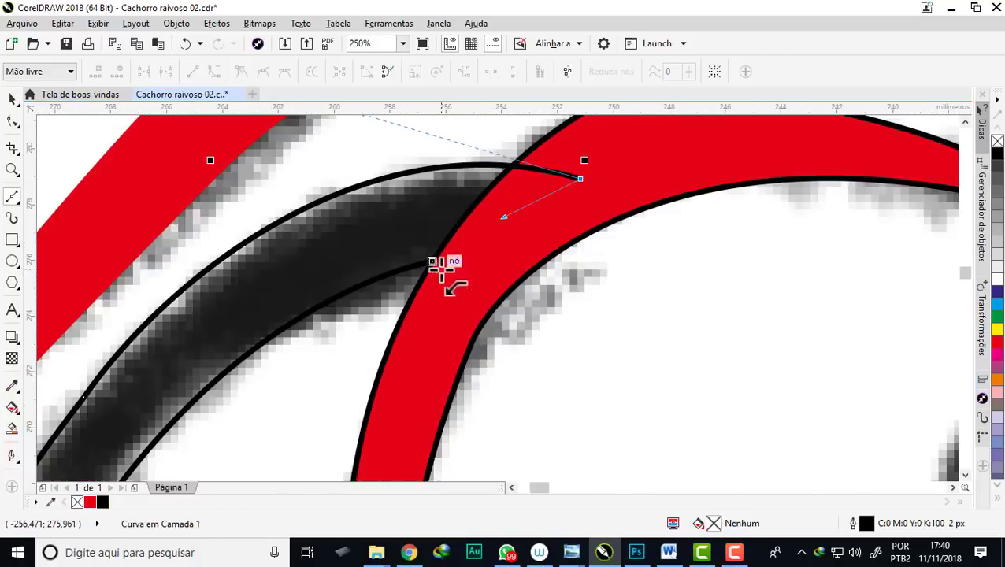
pyautogui.scroll(-3, 435, 262)
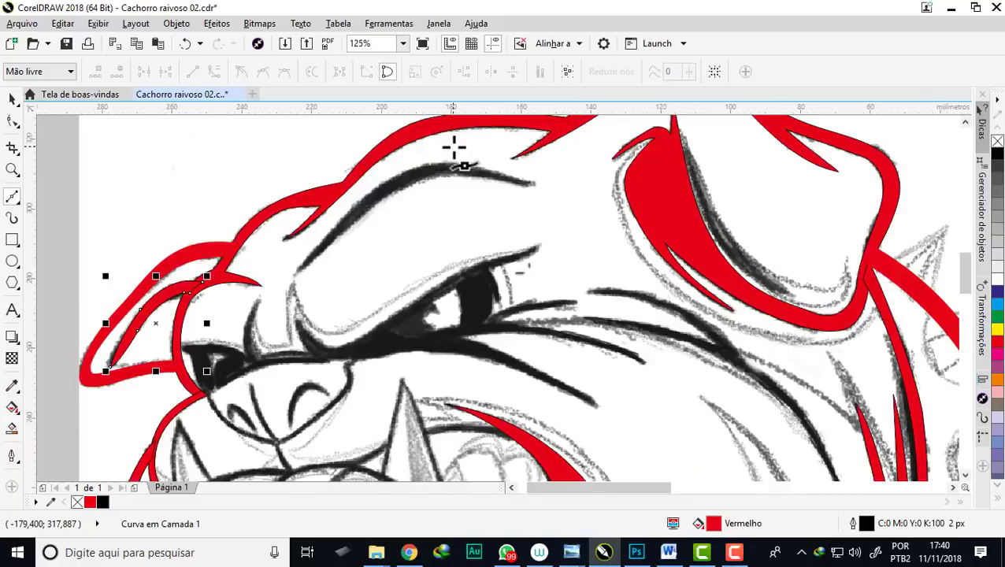
pyautogui.scroll(-1, 410, 232)
pyautogui.hscroll(-1, 410, 268)
# Draw a closed six-node Bézier outline tracing the tapered eyebrow above the eye
pyautogui.scroll(2, 465, 166)
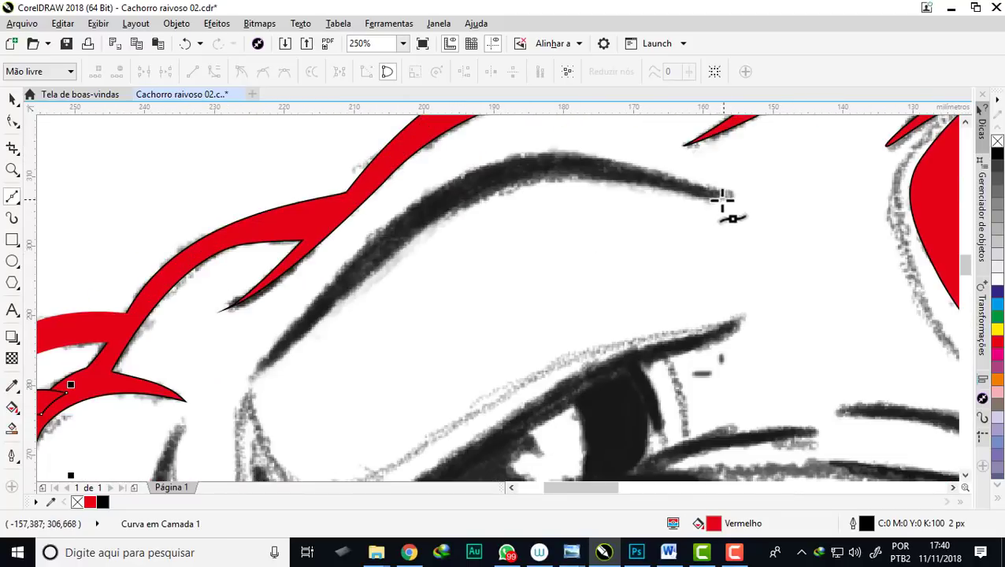
pyautogui.click(731, 196)
pyautogui.moveTo(584, 179); pyautogui.dragTo(449, 150)
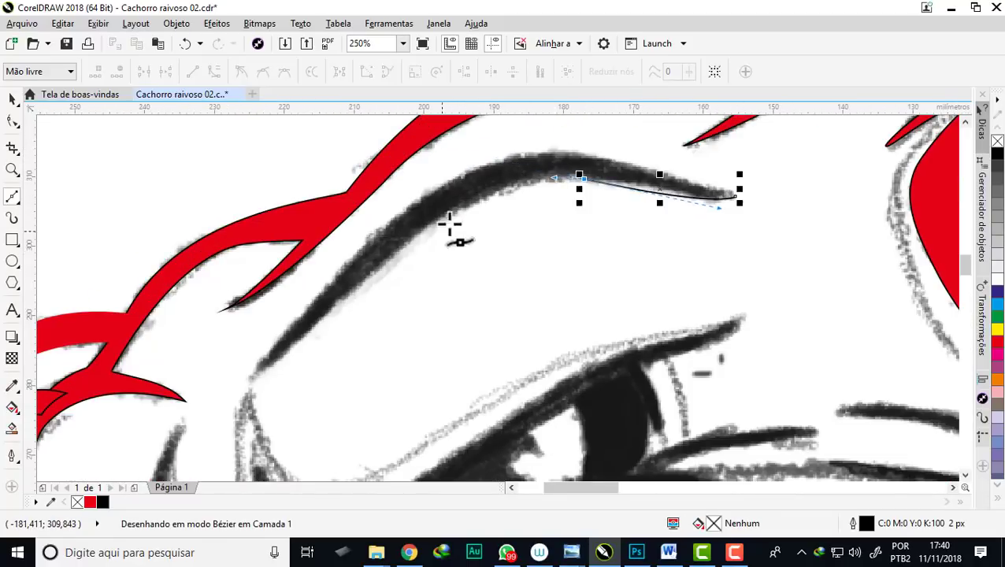
pyautogui.moveTo(389, 257); pyautogui.dragTo(320, 318)
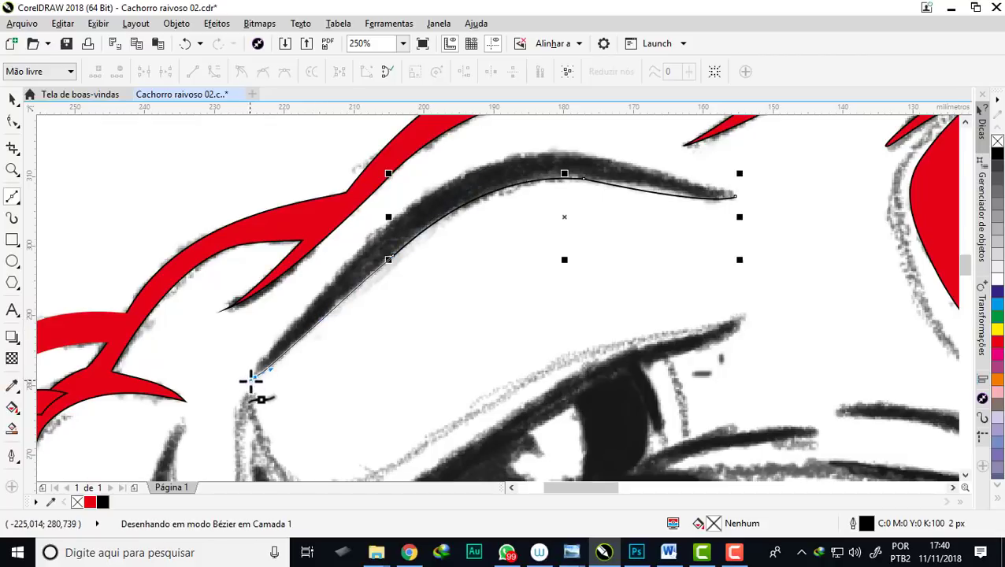
pyautogui.click(250, 381)
pyautogui.moveTo(362, 245); pyautogui.dragTo(398, 224)
pyautogui.moveTo(604, 156)
pyautogui.mouseDown()
pyautogui.moveTo(740, 183)
pyautogui.moveTo(603, 144)
pyautogui.mouseUp()
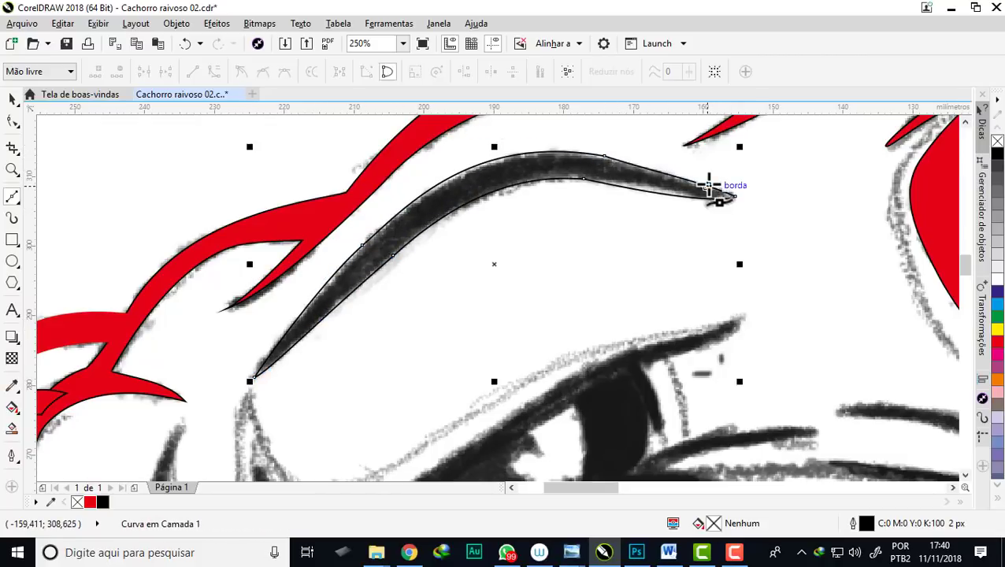
pyautogui.click(90, 502)
# Fill the eyebrow red and smooth its reshaped upper curve node
pyautogui.click(12, 120)
pyautogui.click(650, 180)
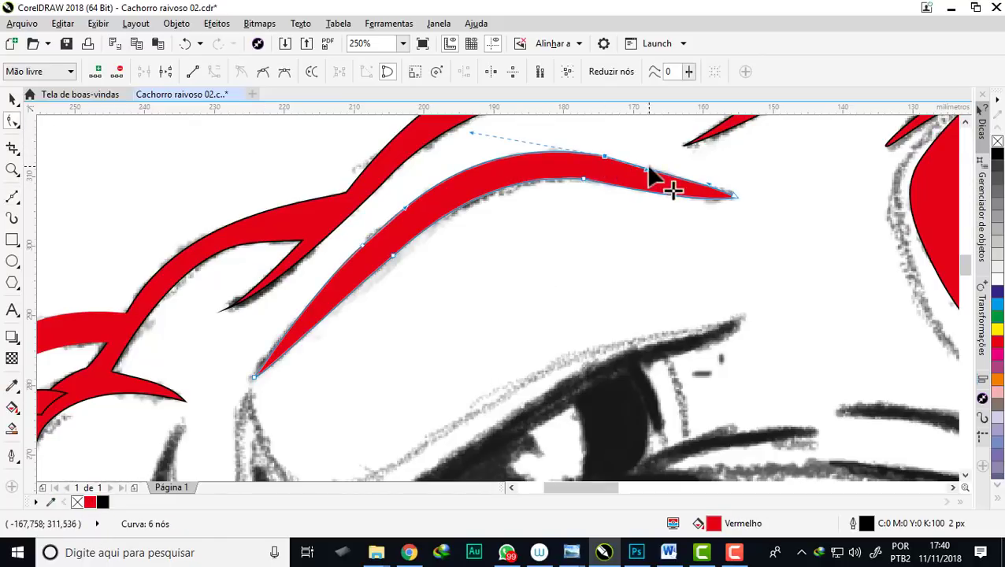
pyautogui.moveTo(651, 180); pyautogui.dragTo(685, 168)
pyautogui.click(263, 71)
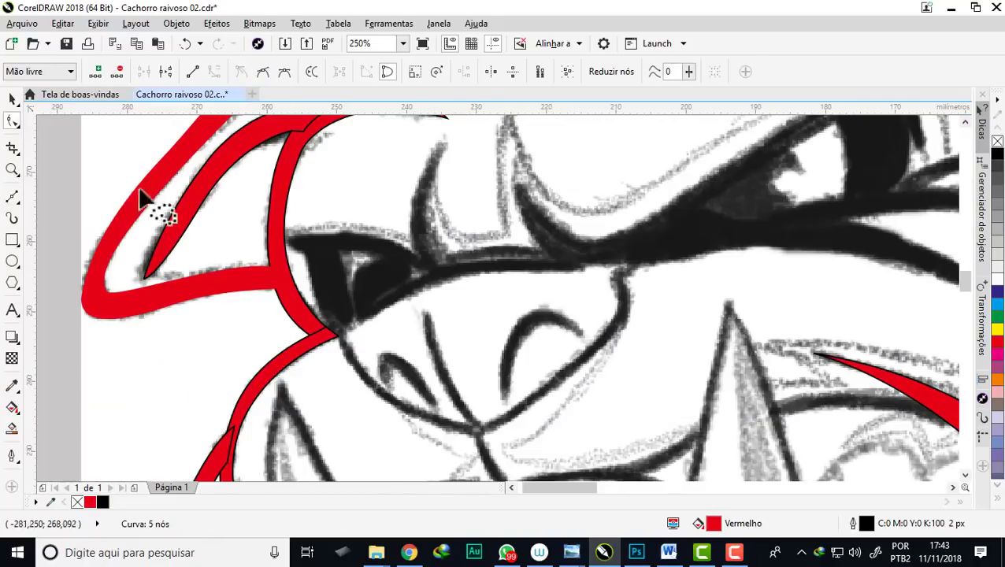
pyautogui.scroll(-3, 141, 197)
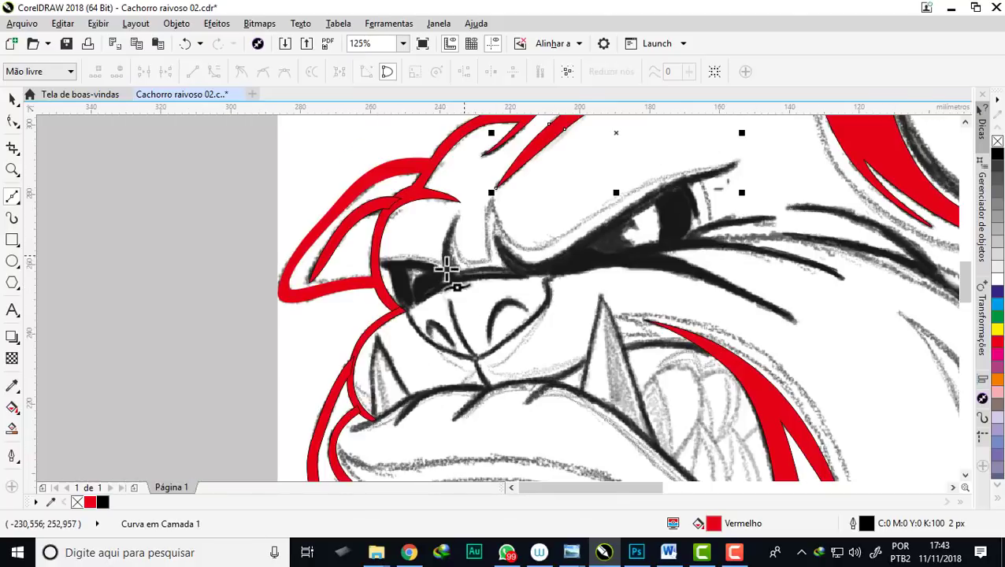
pyautogui.scroll(-3, 450, 270)
# With the Bézier tool (F5), trace the dark lip line below the snout out to its left tip
pyautogui.scroll(3, 543, 213)
pyautogui.press('F5')
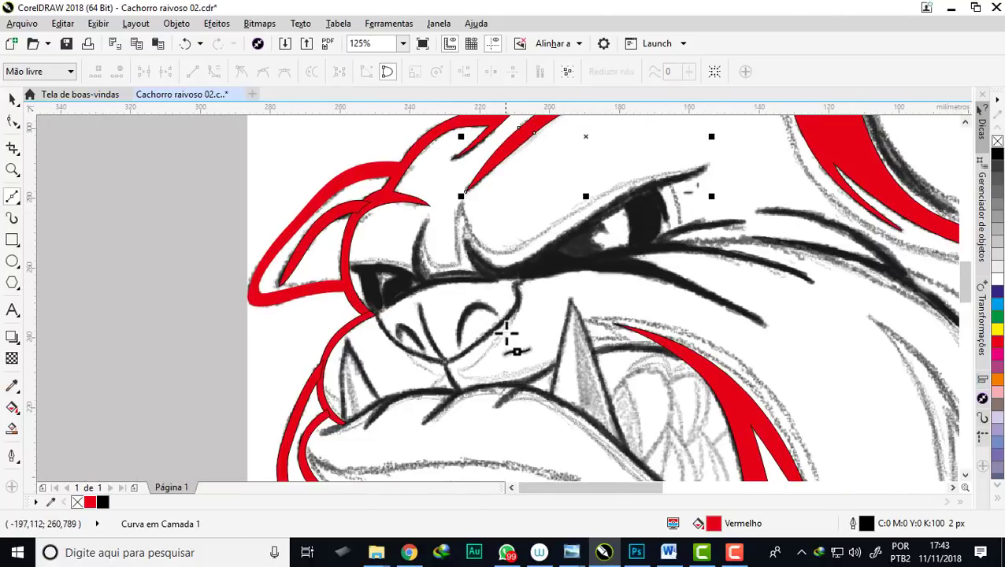
pyautogui.scroll(1, 506, 335)
pyautogui.scroll(1, 449, 347)
pyautogui.click(638, 241)
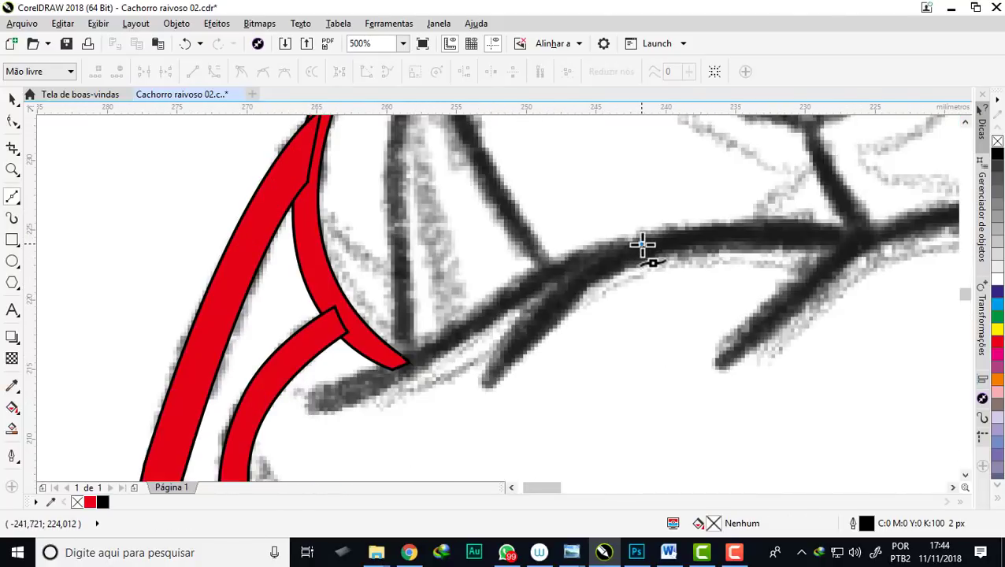
pyautogui.moveTo(487, 304); pyautogui.dragTo(382, 380)
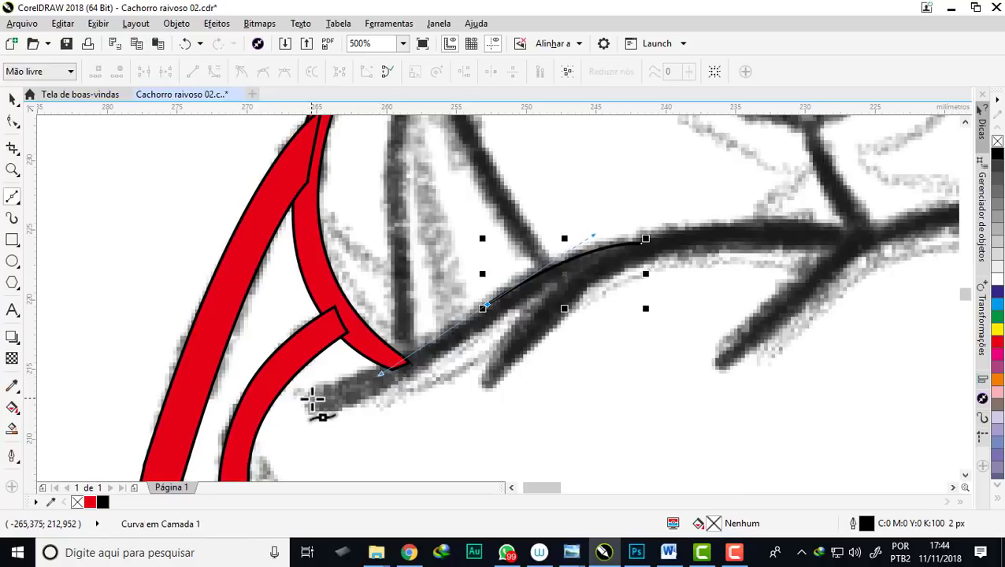
pyautogui.moveTo(304, 398)
pyautogui.mouseDown()
pyautogui.moveTo(640, 234)
pyautogui.moveTo(572, 287)
pyautogui.mouseUp()
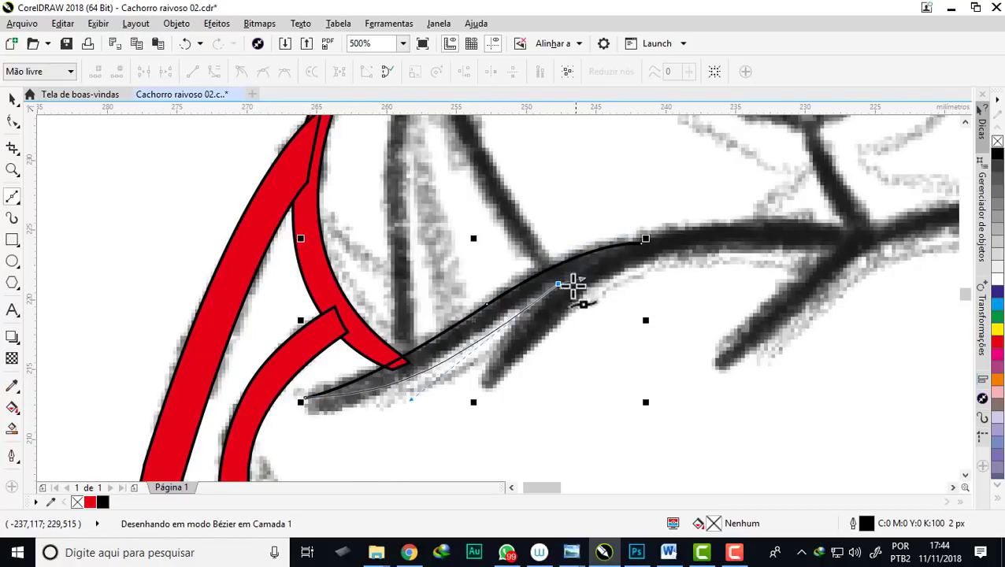
pyautogui.moveTo(507, 337)
pyautogui.mouseDown()
pyautogui.moveTo(479, 394)
pyautogui.moveTo(524, 348)
pyautogui.mouseUp()
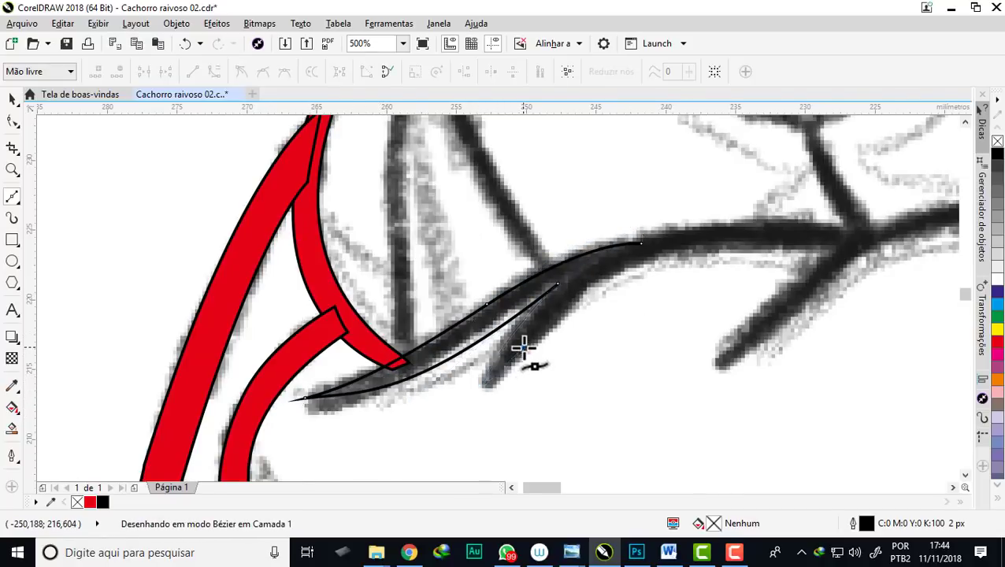
pyautogui.moveTo(486, 274); pyautogui.dragTo(651, 272)
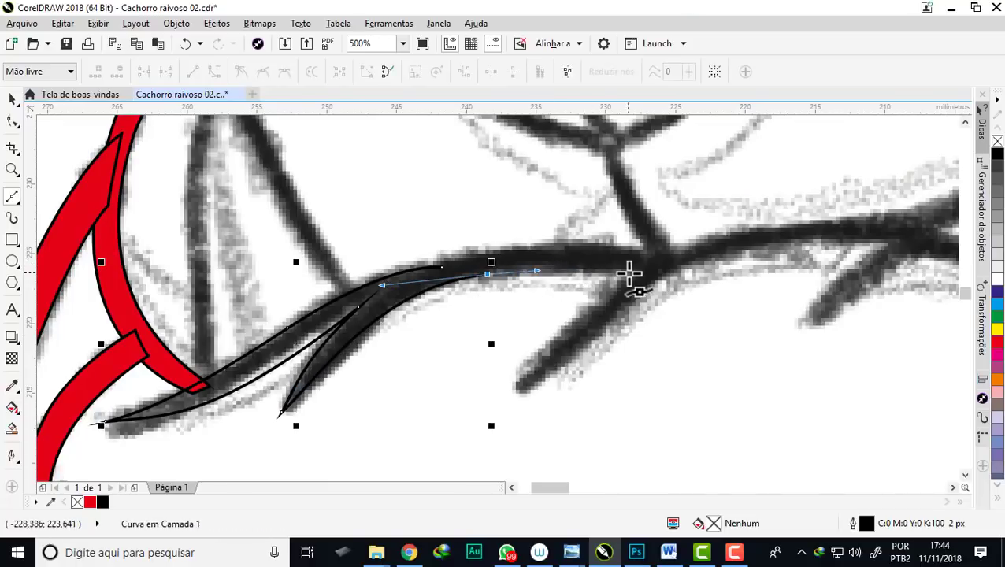
pyautogui.scroll(-2, 494, 265)
pyautogui.scroll(-1, 539, 276)
pyautogui.scroll(-2, 449, 291)
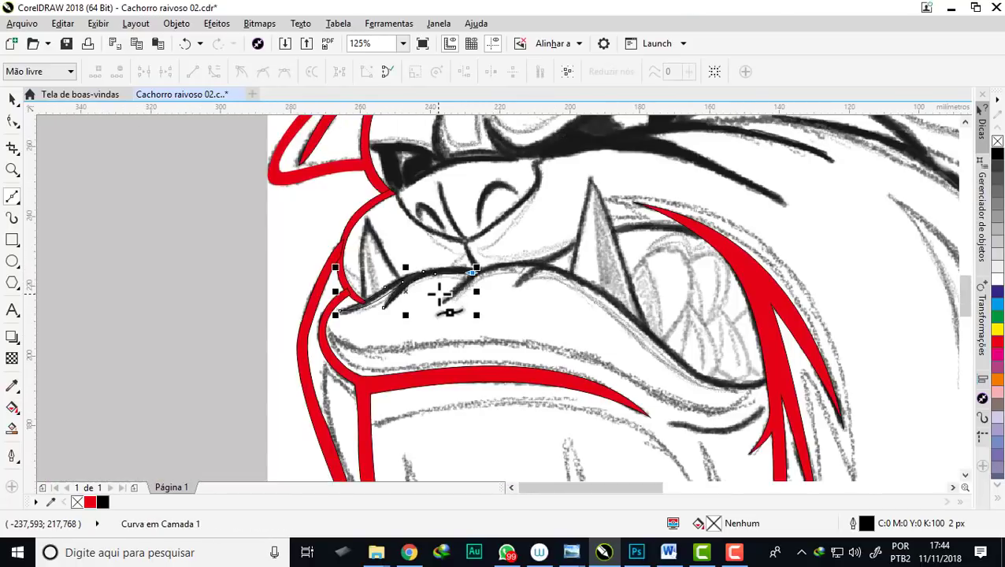
pyautogui.scroll(2, 438, 296)
pyautogui.scroll(1, 439, 295)
# Trace the downward branch and extend the outline along the lip toward the red stroke, then finish the curve
pyautogui.moveTo(445, 325); pyautogui.dragTo(707, 130)
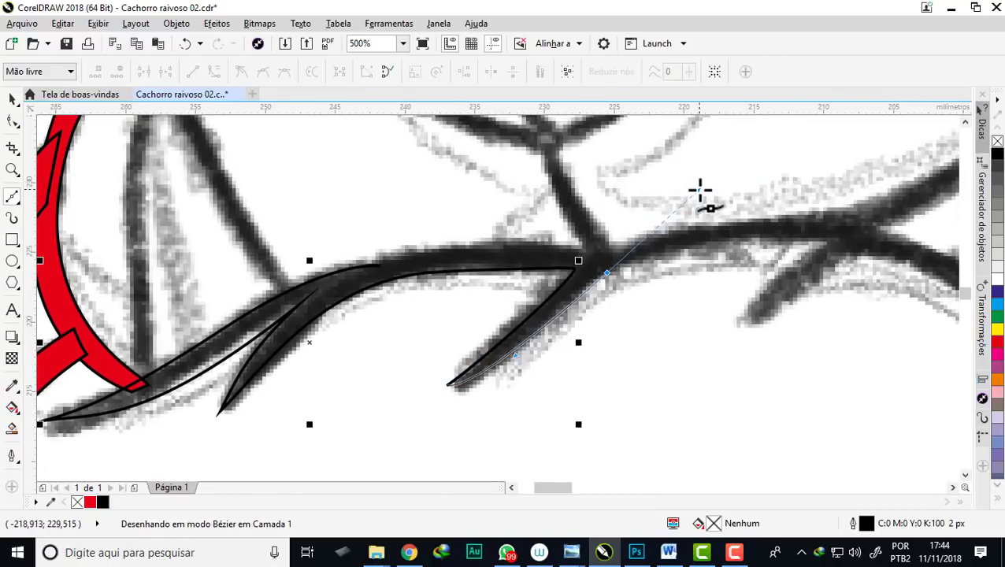
pyautogui.click(622, 262)
pyautogui.scroll(-1, 619, 258)
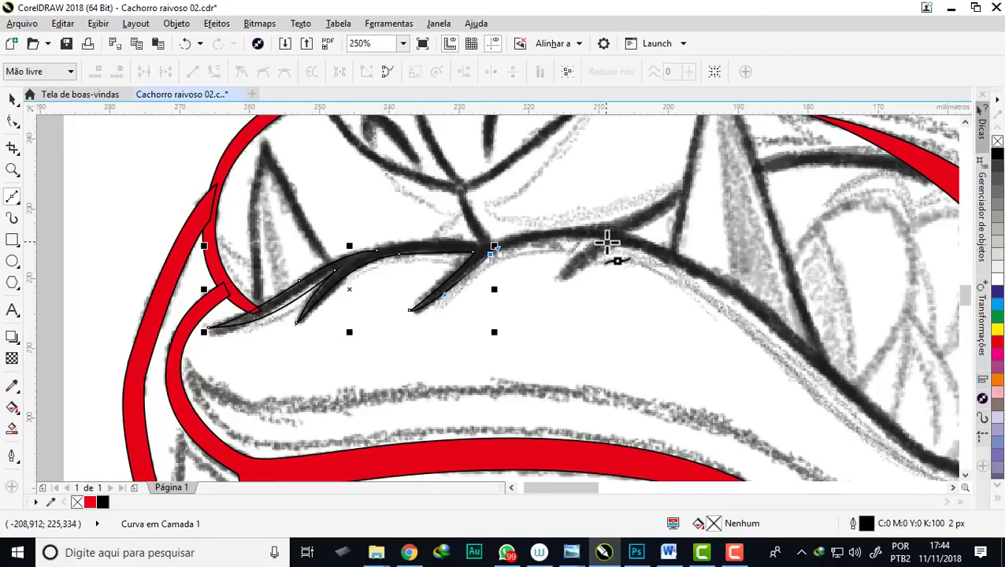
pyautogui.click(556, 278)
pyautogui.moveTo(603, 234); pyautogui.dragTo(634, 249)
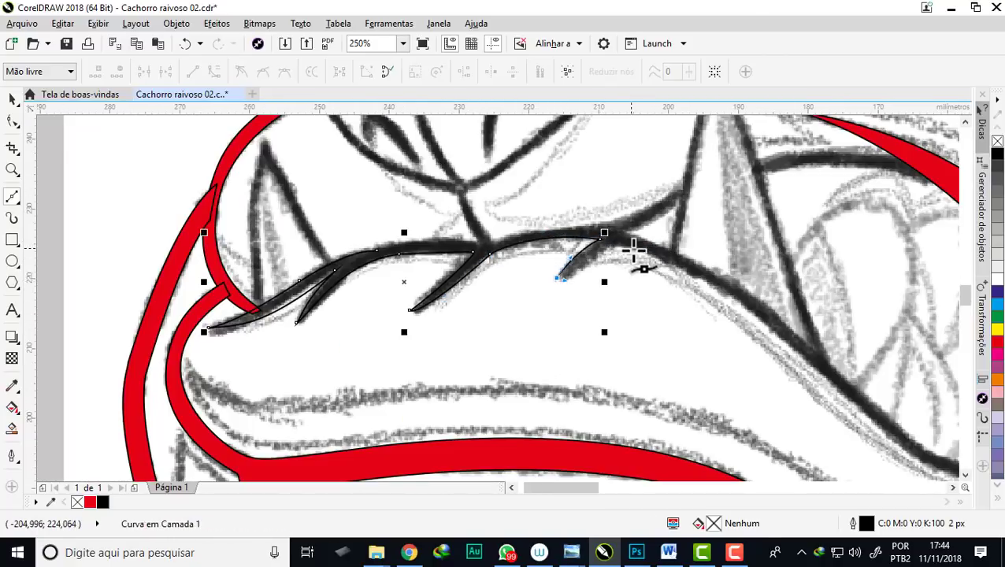
pyautogui.scroll(-2, 655, 254)
pyautogui.scroll(1, 618, 265)
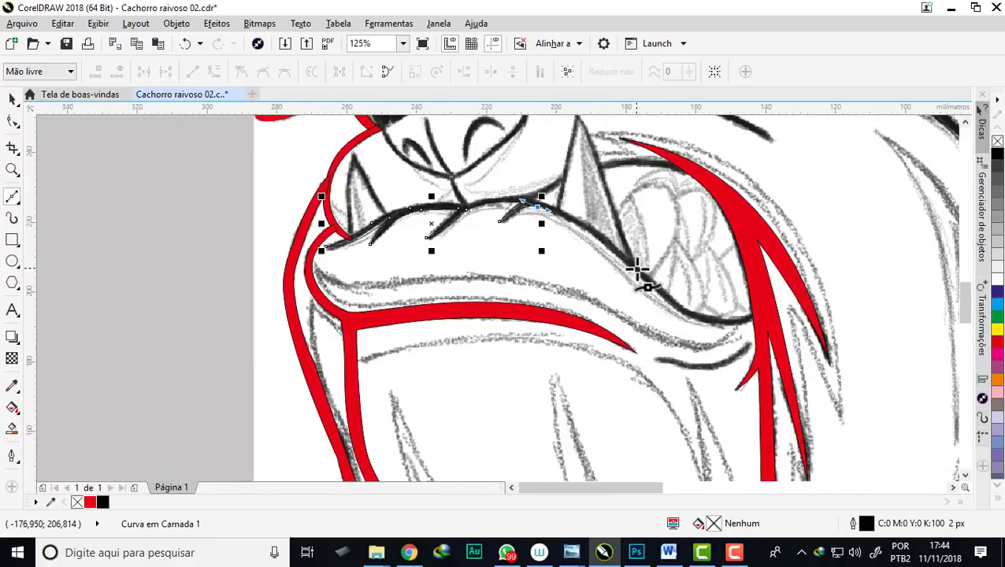
pyautogui.scroll(2, 663, 298)
pyautogui.scroll(-2, 711, 325)
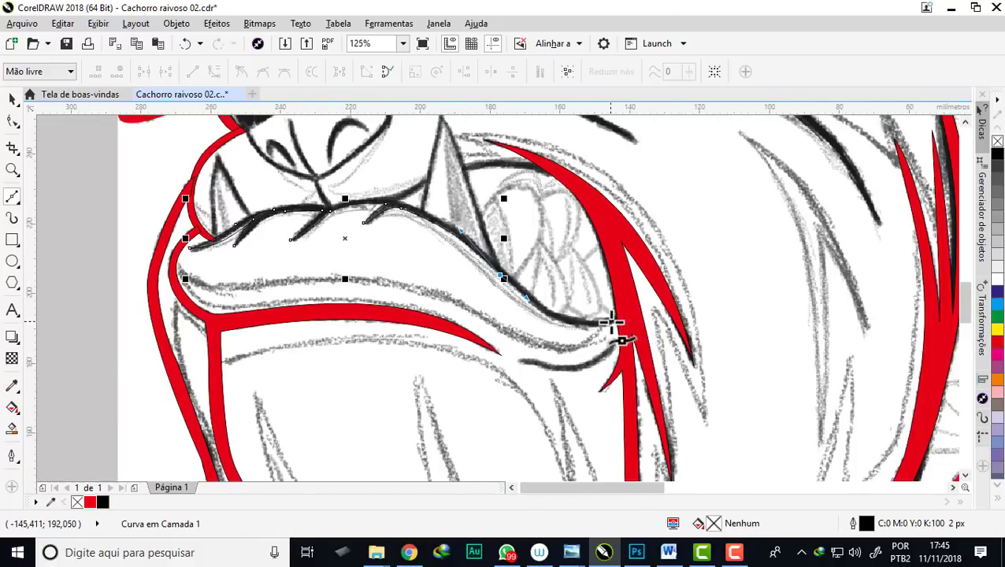
pyautogui.scroll(1, 617, 331)
pyautogui.moveTo(630, 319)
pyautogui.mouseDown()
pyautogui.moveTo(758, 266)
pyautogui.moveTo(657, 314)
pyautogui.mouseUp()
pyautogui.scroll(1, 628, 296)
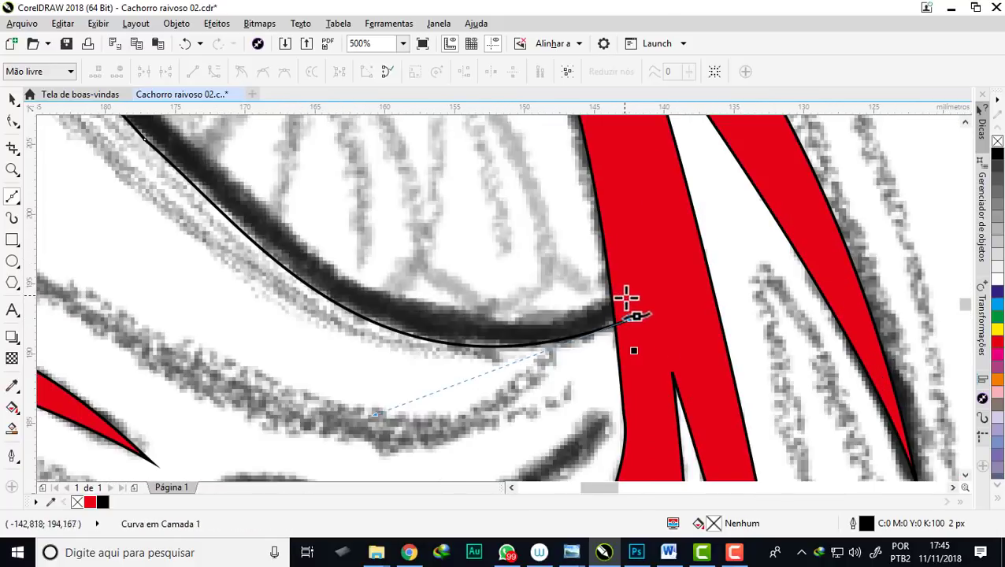
pyautogui.moveTo(350, 279); pyautogui.dragTo(240, 194)
pyautogui.press('space')
# Continue the lip outline from its end node along the branch's upper edge
pyautogui.scroll(-2, 352, 218)
pyautogui.scroll(1, 335, 209)
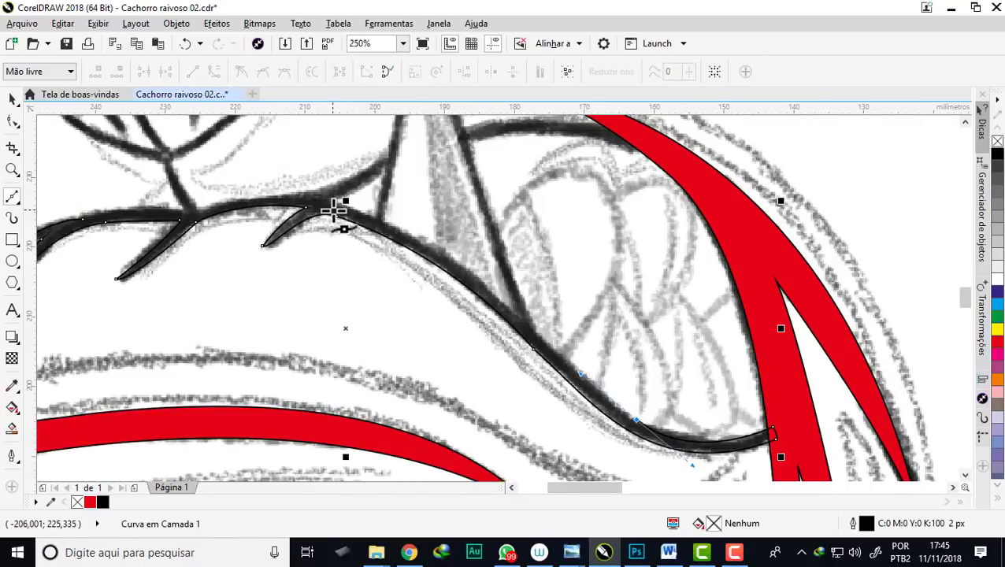
pyautogui.moveTo(334, 200); pyautogui.dragTo(216, 168)
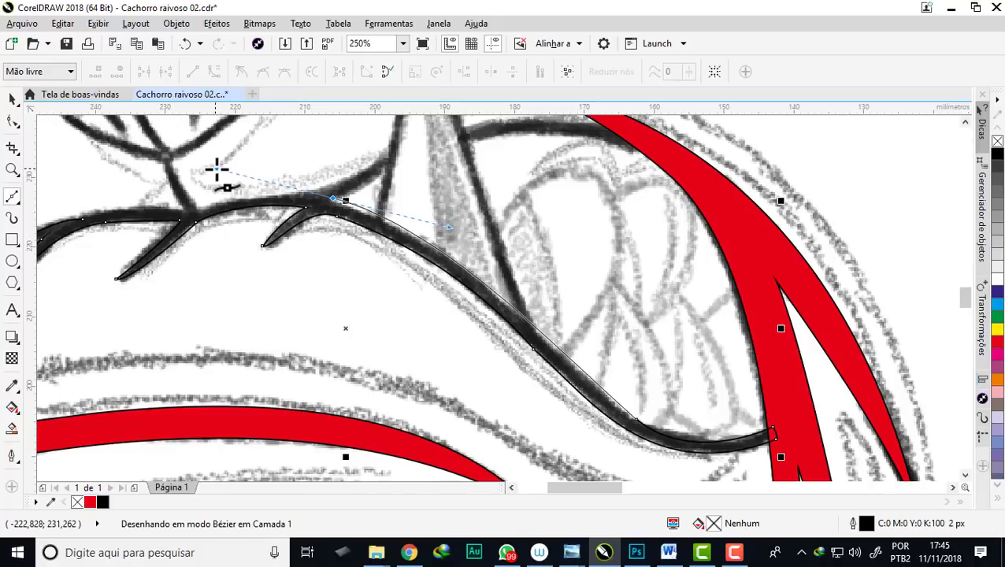
pyautogui.press('space')
pyautogui.scroll(-1, 315, 197)
pyautogui.scroll(1, 258, 204)
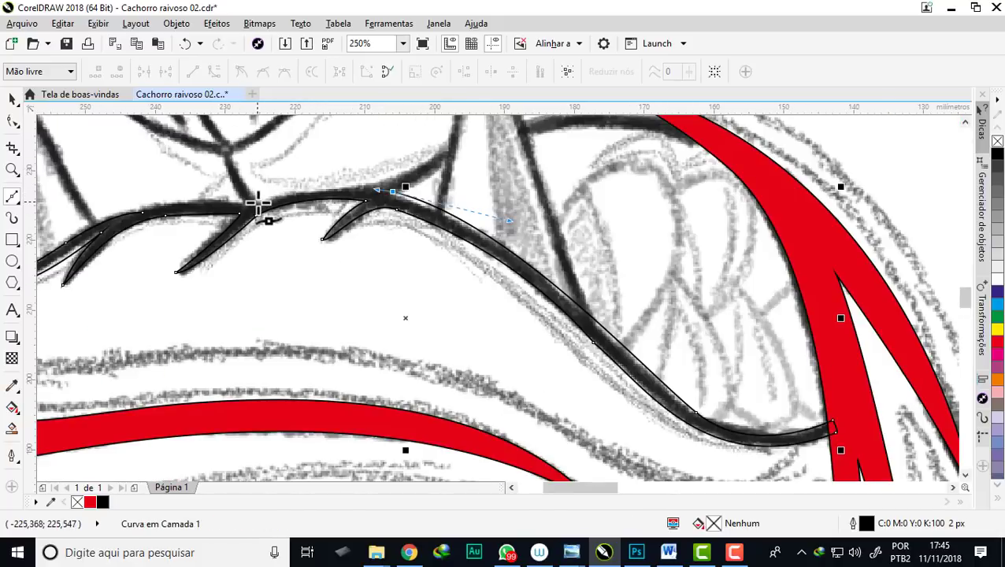
pyautogui.scroll(1, 263, 203)
pyautogui.moveTo(276, 202); pyautogui.dragTo(164, 245)
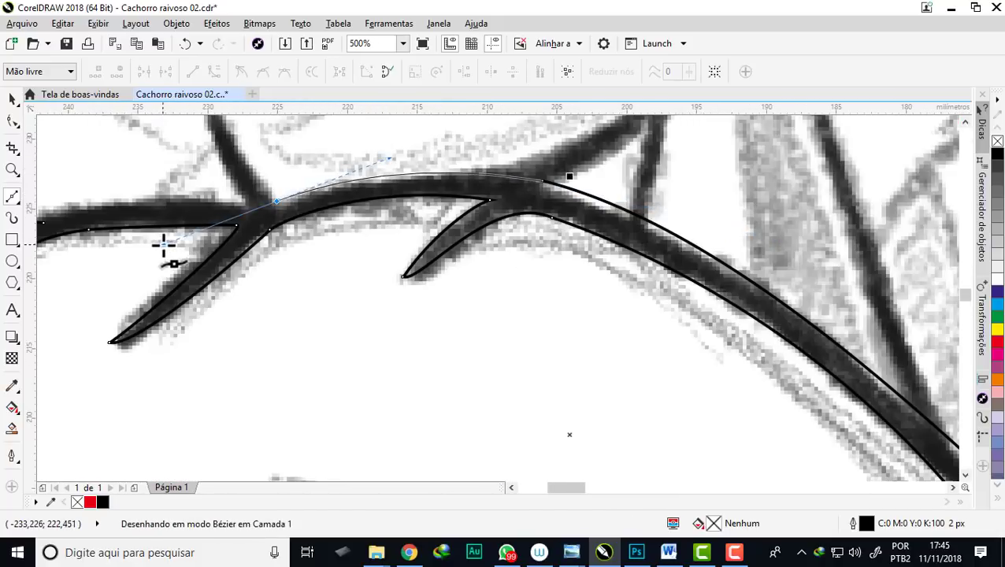
pyautogui.scroll(-2, 263, 209)
pyautogui.scroll(2, 312, 193)
pyautogui.moveTo(310, 200)
pyautogui.mouseDown()
pyautogui.moveTo(303, 175)
pyautogui.moveTo(383, 360)
pyautogui.mouseUp()
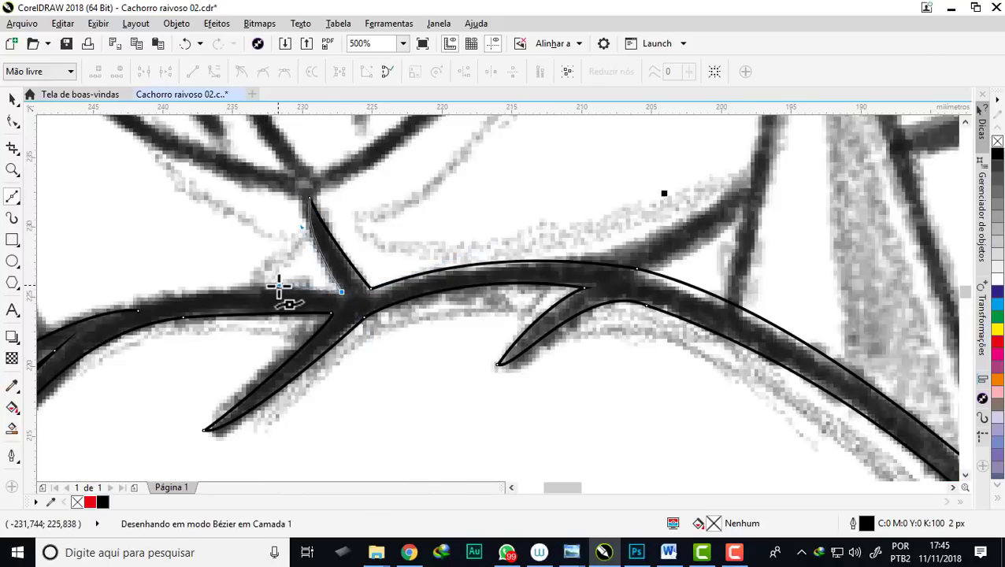
pyautogui.scroll(-2, 279, 288)
pyautogui.scroll(2, 310, 285)
pyautogui.scroll(1, 334, 271)
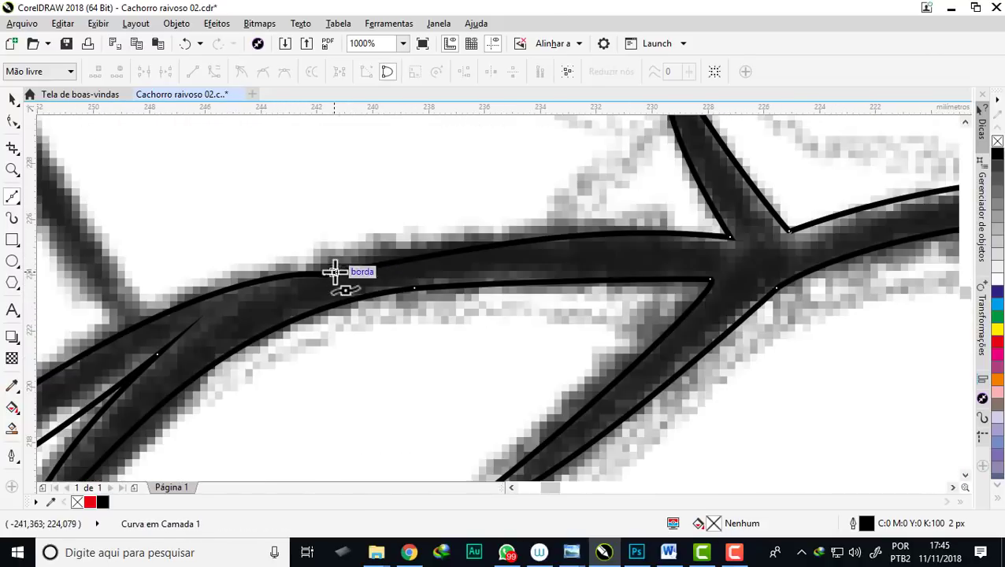
# With the Shape tool, move lip-outline nodes, add a node, and bow the edges onto the sketch
pyautogui.click(12, 120)
pyautogui.click(325, 258)
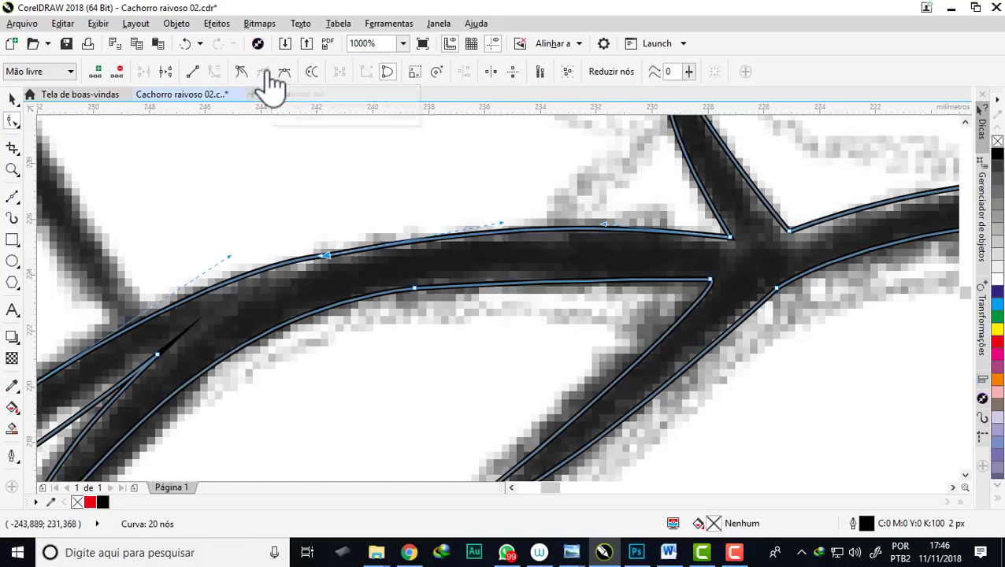
pyautogui.moveTo(326, 256); pyautogui.dragTo(339, 248)
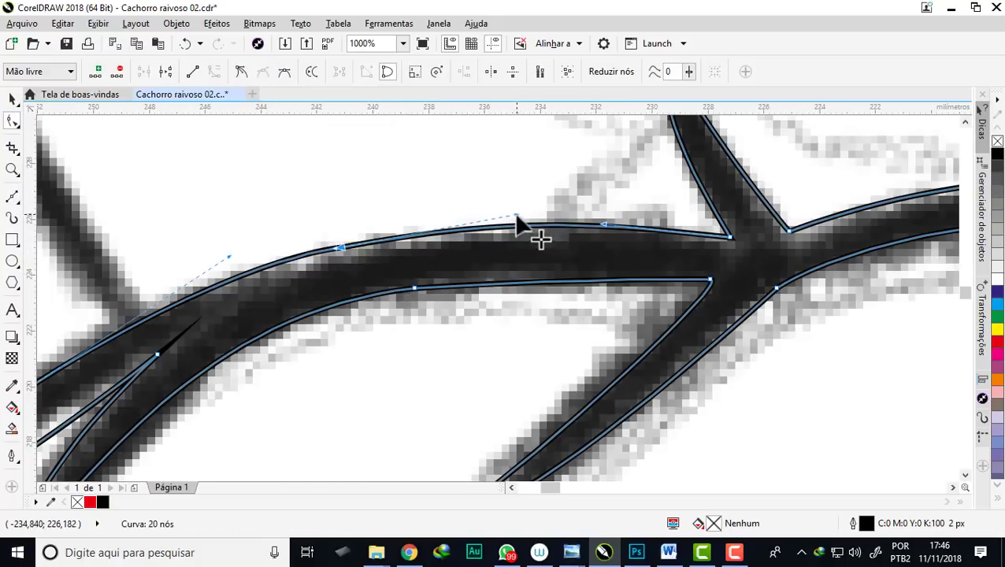
pyautogui.moveTo(518, 224); pyautogui.dragTo(175, 275)
pyautogui.doubleClick(291, 266)
pyautogui.scroll(2, 314, 229)
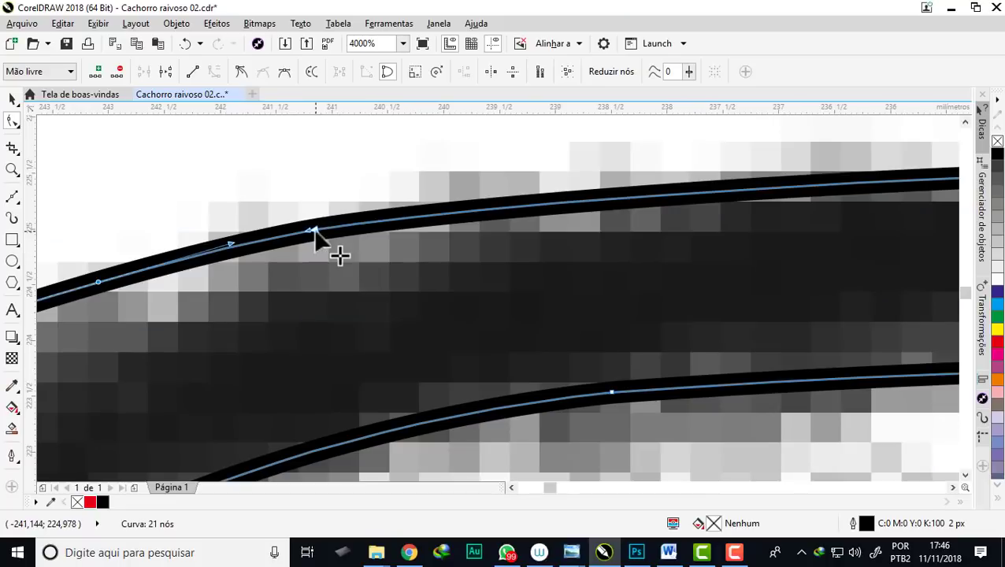
pyautogui.scroll(-3, 314, 230)
pyautogui.scroll(1, 325, 246)
pyautogui.moveTo(326, 242); pyautogui.dragTo(337, 231)
pyautogui.scroll(-1, 337, 230)
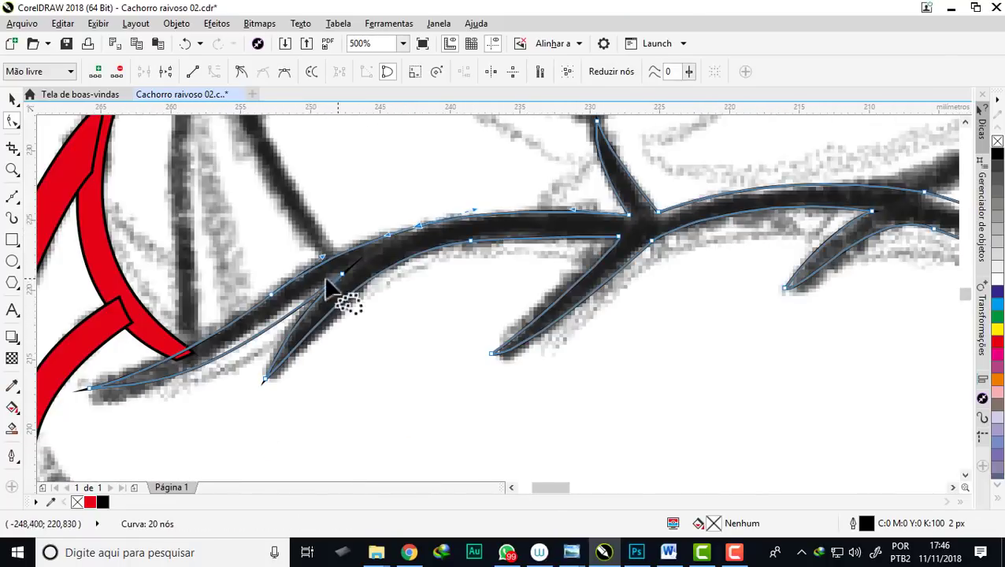
pyautogui.scroll(1, 229, 354)
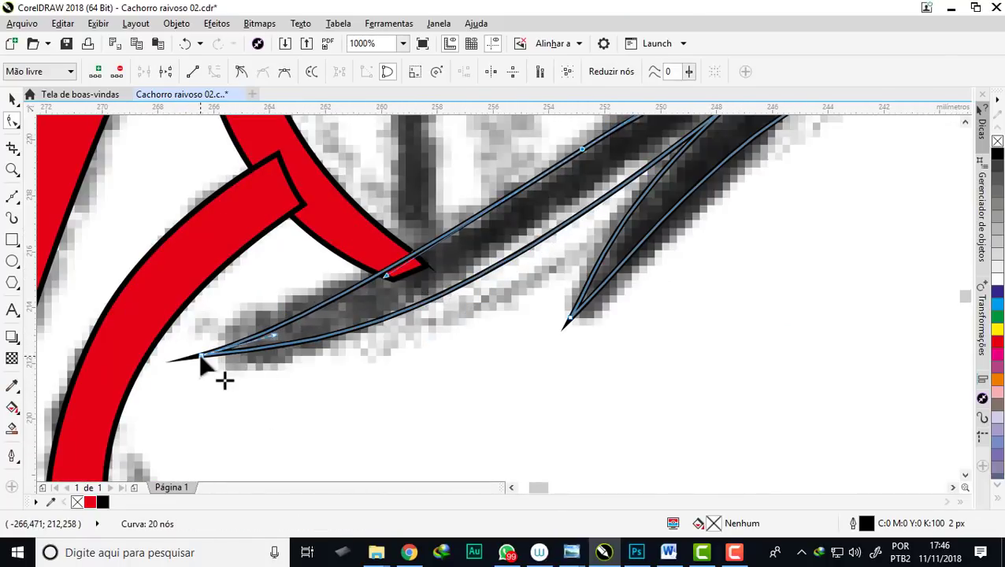
pyautogui.moveTo(321, 352); pyautogui.dragTo(210, 353)
# Smooth curve handles and move the branch tip node onto the sketch line
pyautogui.scroll(-3, 211, 350)
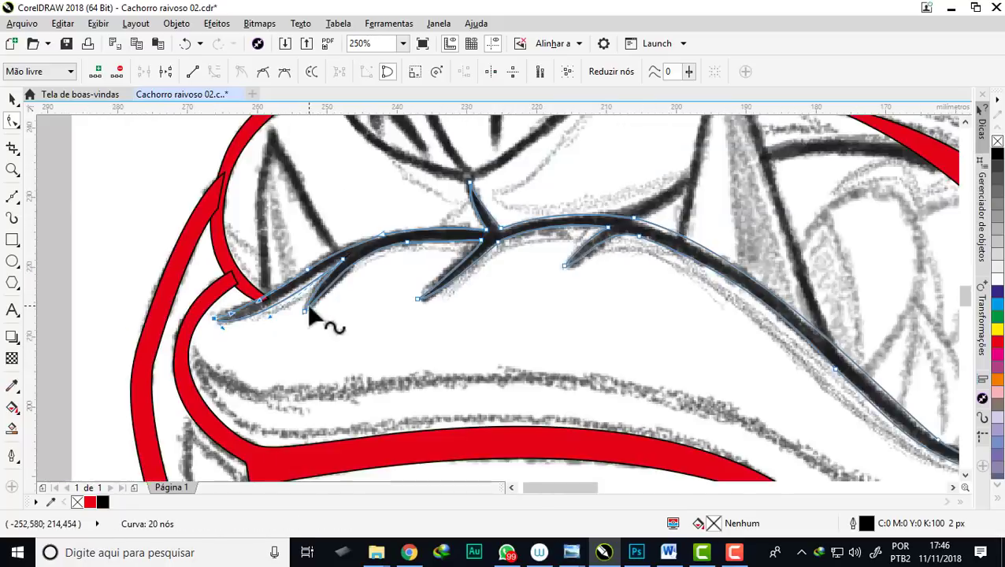
pyautogui.scroll(3, 315, 317)
pyautogui.moveTo(286, 341)
pyautogui.mouseDown()
pyautogui.moveTo(370, 319)
pyautogui.moveTo(281, 348)
pyautogui.mouseUp()
pyautogui.scroll(-3, 280, 348)
pyautogui.scroll(3, 235, 288)
pyautogui.moveTo(282, 278); pyautogui.dragTo(270, 314)
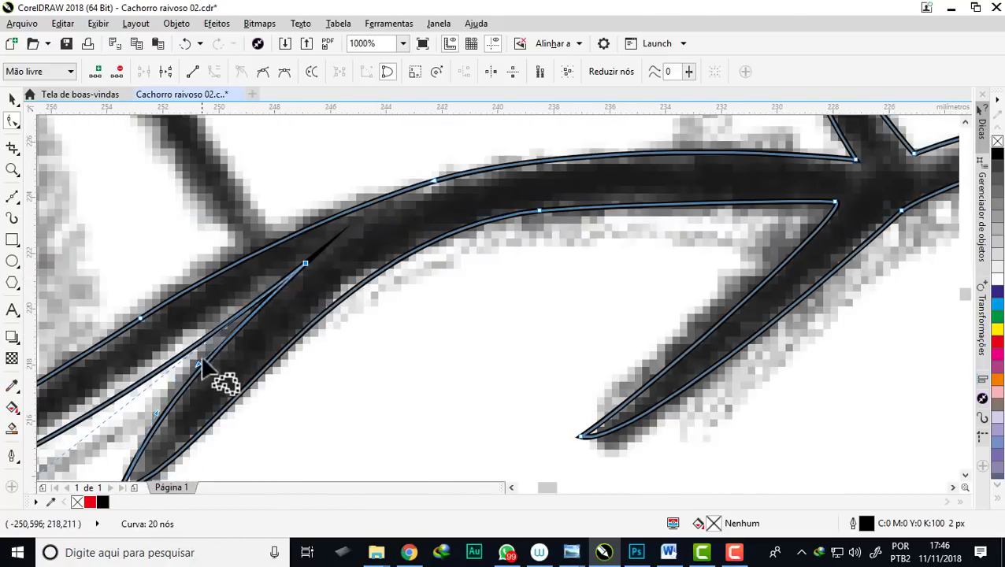
pyautogui.scroll(-1, 269, 314)
pyautogui.scroll(-1, 168, 381)
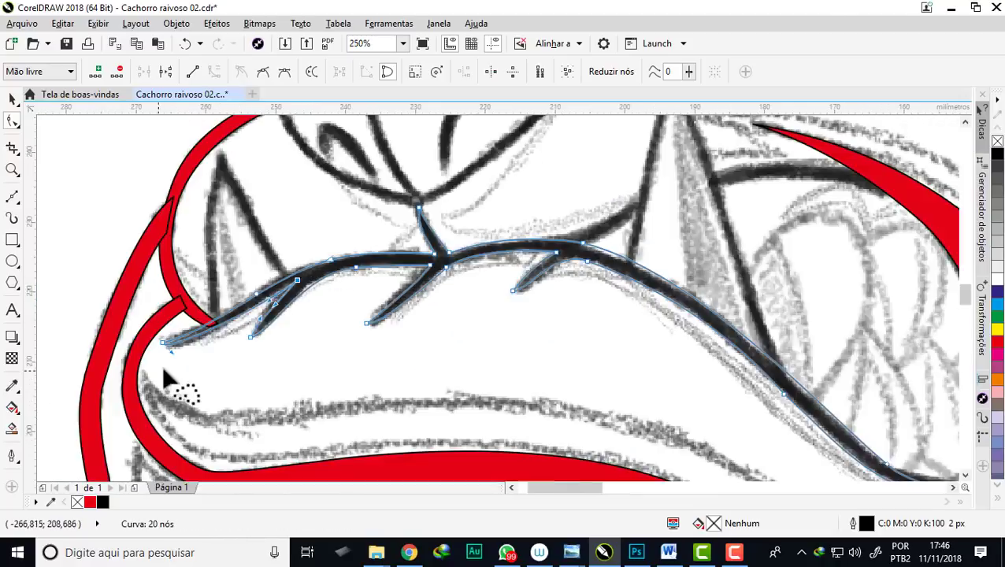
pyautogui.scroll(1, 180, 359)
pyautogui.scroll(-1, 161, 341)
pyautogui.scroll(1, 257, 335)
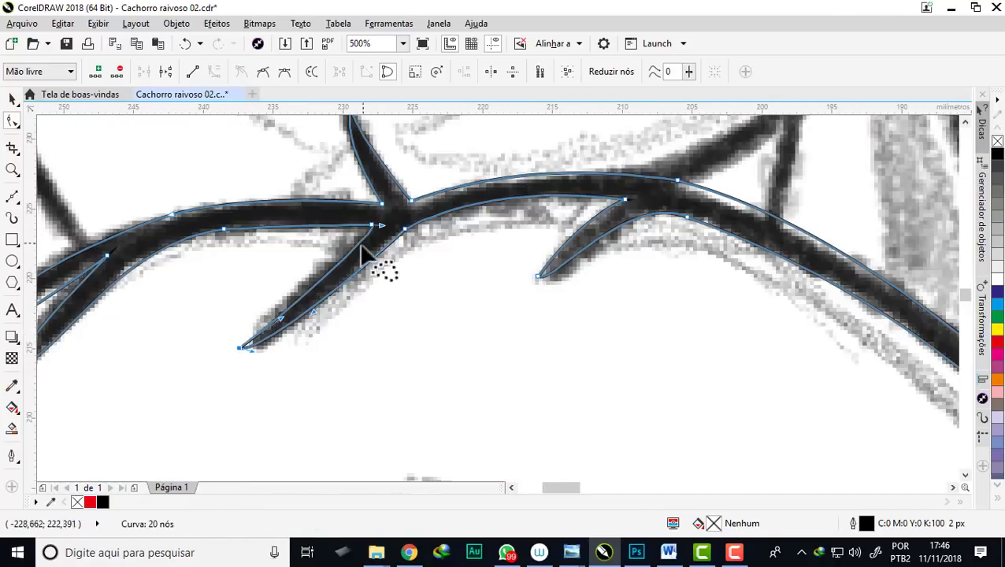
pyautogui.moveTo(370, 227); pyautogui.dragTo(413, 226)
pyautogui.scroll(-1, 364, 242)
pyautogui.scroll(1, 453, 260)
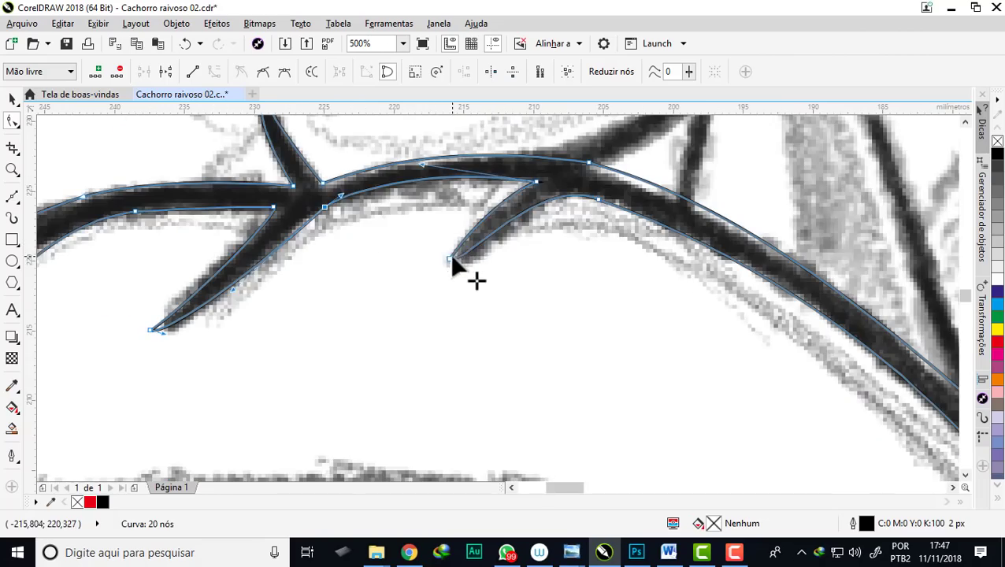
pyautogui.scroll(-1, 453, 264)
pyautogui.scroll(-3, 471, 273)
pyautogui.scroll(2, 516, 287)
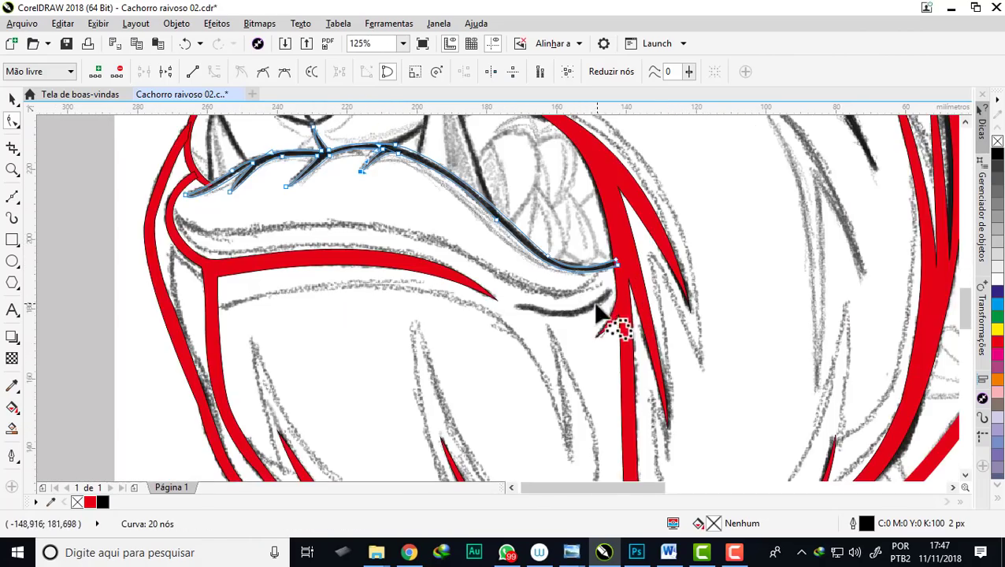
pyautogui.scroll(-1, 597, 313)
pyautogui.scroll(1, 397, 258)
# Trace a new Bézier curve from the red stroke along the upper lip line to the red jowl band
pyautogui.scroll(2, 514, 224)
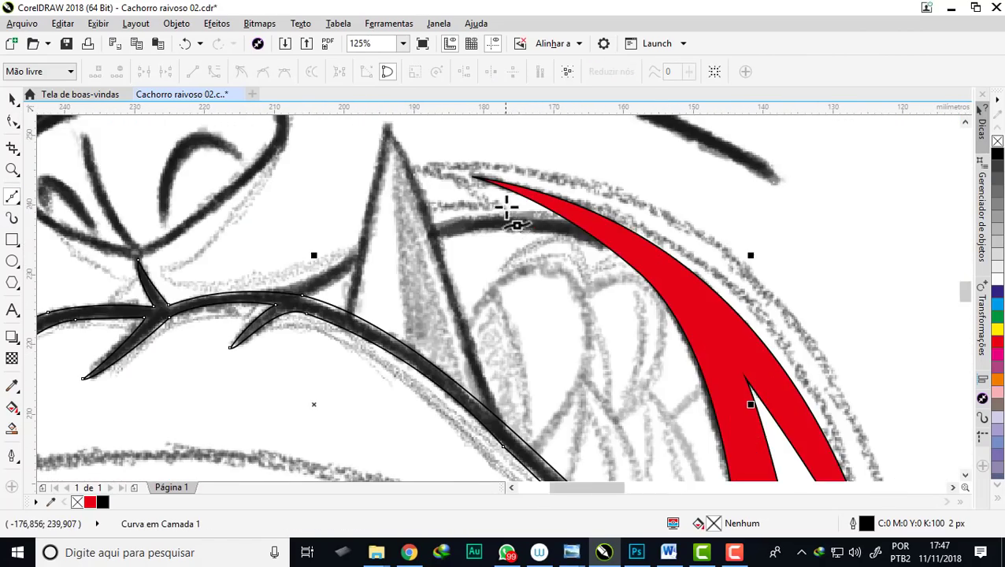
pyautogui.scroll(1, 628, 254)
pyautogui.scroll(-1, 626, 254)
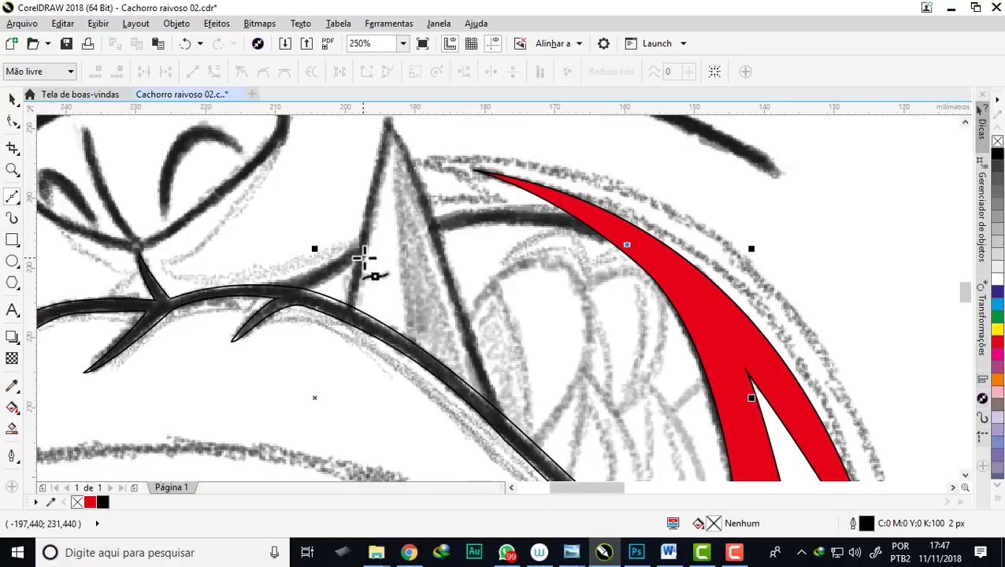
pyautogui.moveTo(360, 259)
pyautogui.mouseDown()
pyautogui.moveTo(268, 323)
pyautogui.moveTo(219, 332)
pyautogui.mouseUp()
pyautogui.scroll(1, 307, 285)
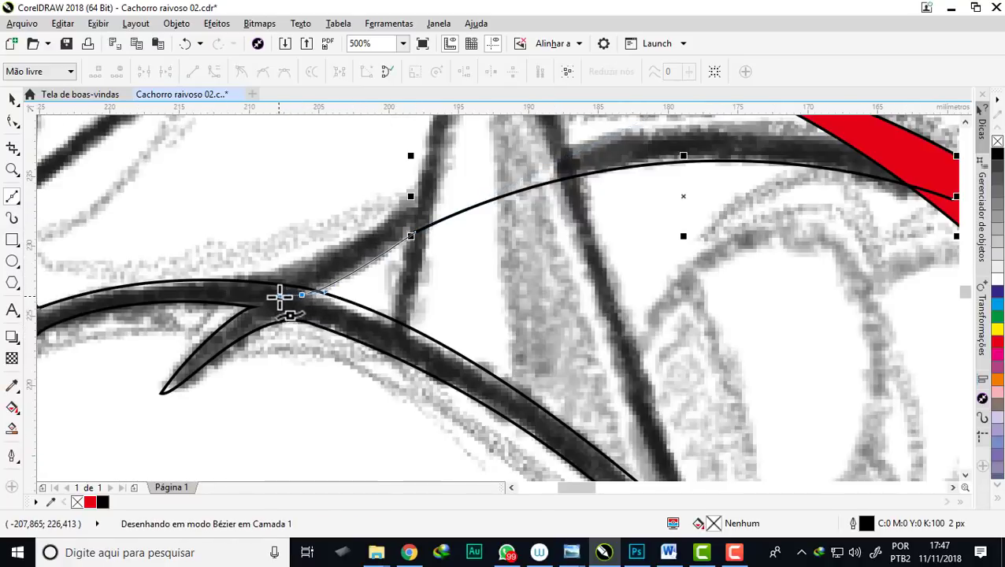
pyautogui.moveTo(280, 297); pyautogui.dragTo(465, 165)
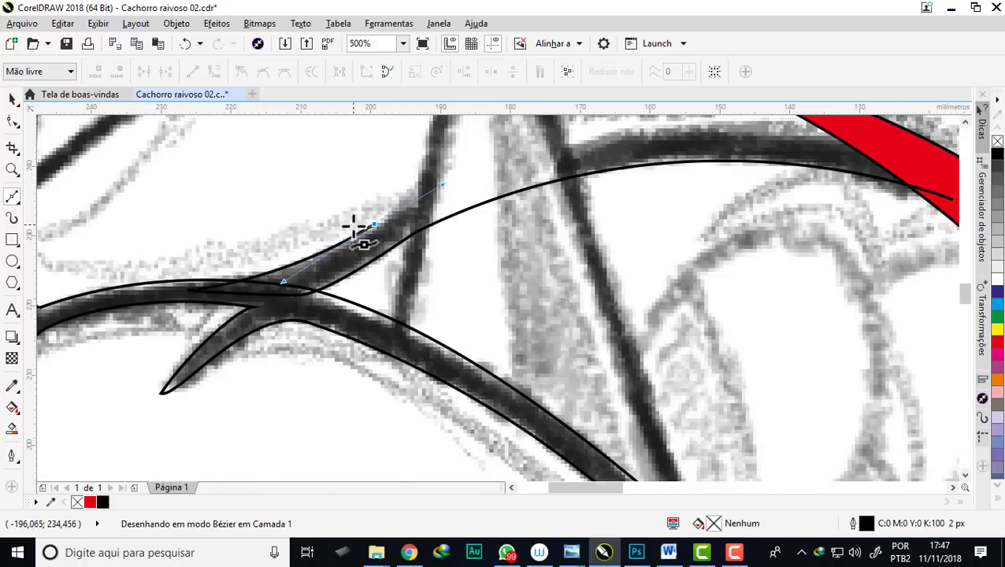
pyautogui.scroll(-1, 352, 227)
pyautogui.moveTo(633, 186); pyautogui.dragTo(667, 213)
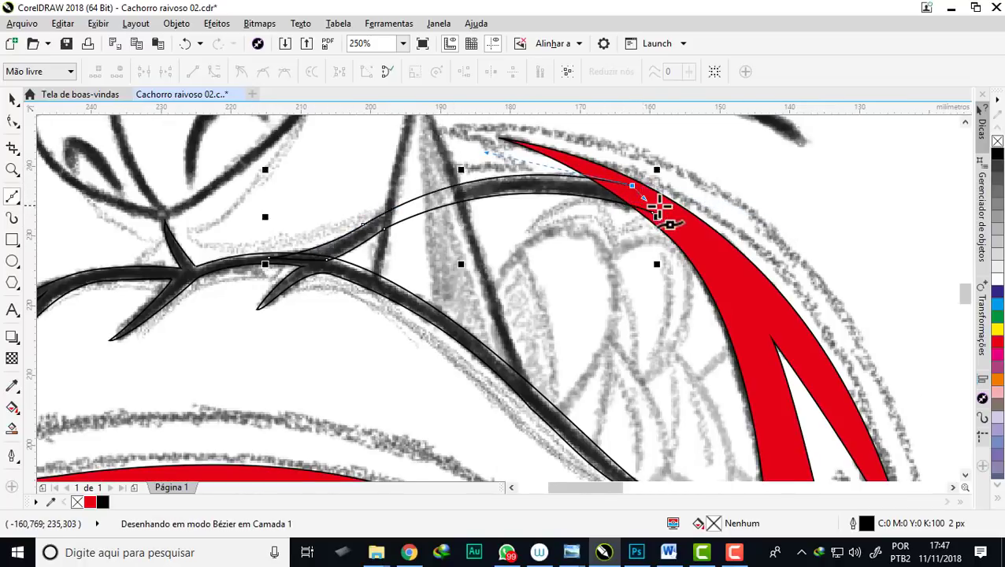
pyautogui.scroll(2, 635, 225)
pyautogui.scroll(-3, 489, 220)
pyautogui.scroll(-1, 432, 245)
pyautogui.scroll(1, 426, 236)
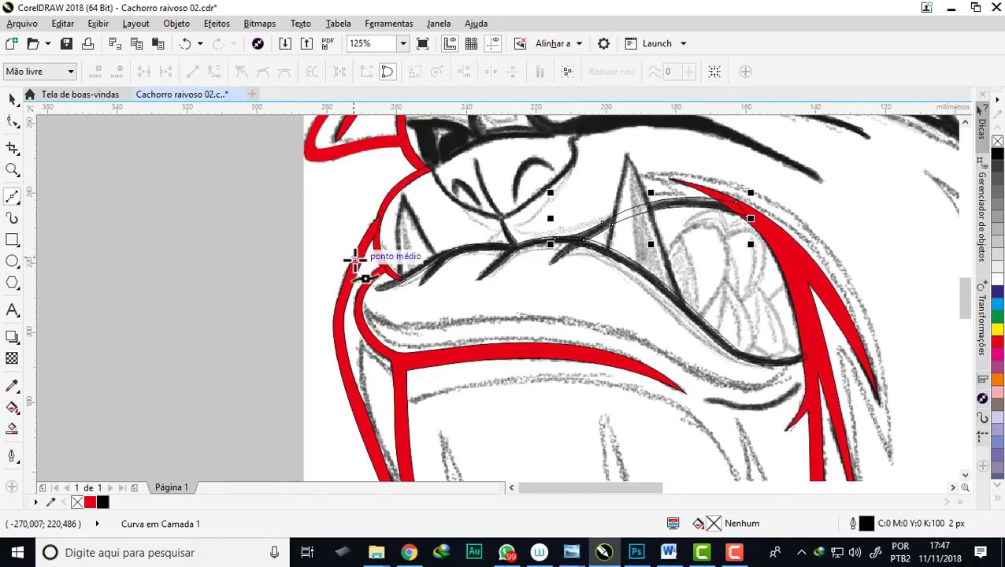
pyautogui.scroll(-1, 533, 182)
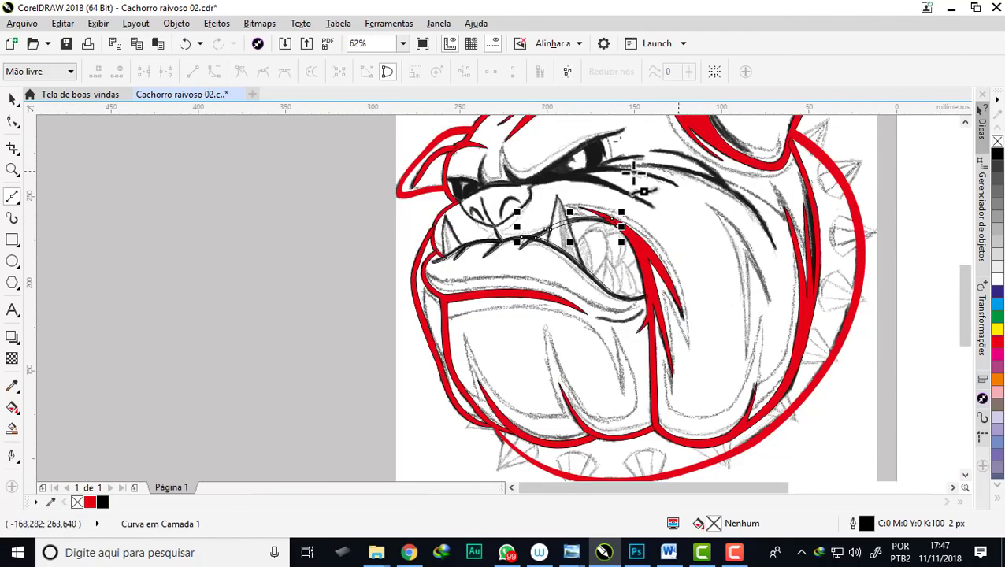
pyautogui.scroll(1, 696, 258)
pyautogui.scroll(1, 482, 213)
pyautogui.scroll(-1, 444, 341)
# Start the muzzle outline at the red shape's tip and trace the muzzle stroke to the brow
pyautogui.scroll(2, 339, 316)
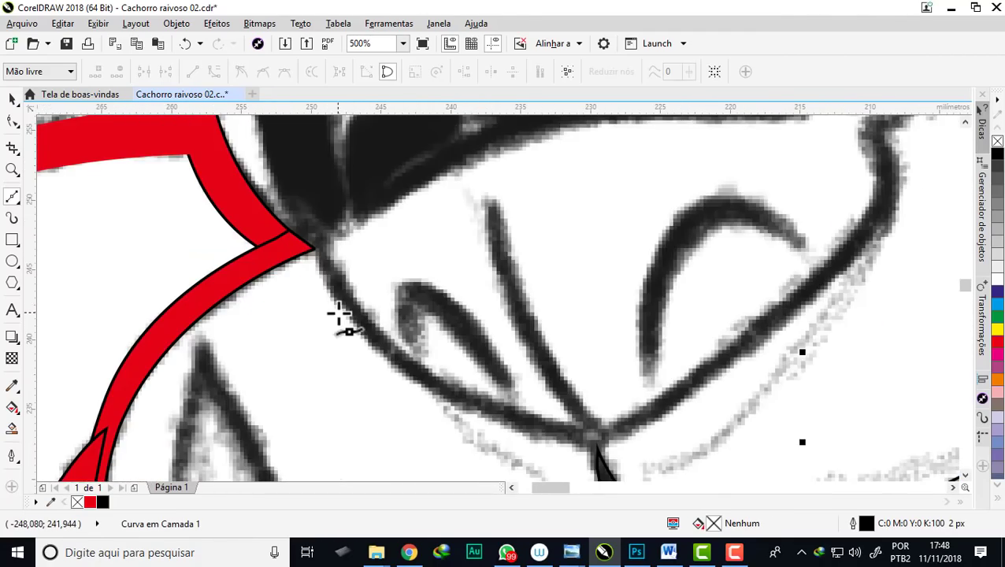
pyautogui.click(313, 246)
pyautogui.scroll(-1, 311, 236)
pyautogui.scroll(1, 383, 315)
pyautogui.moveTo(526, 372); pyautogui.dragTo(788, 415)
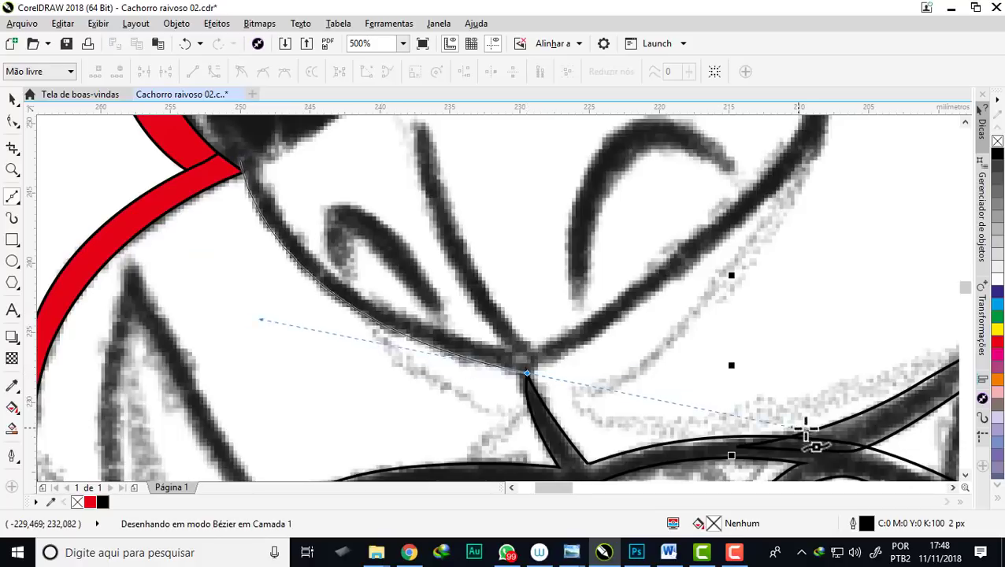
pyautogui.scroll(-3, 577, 355)
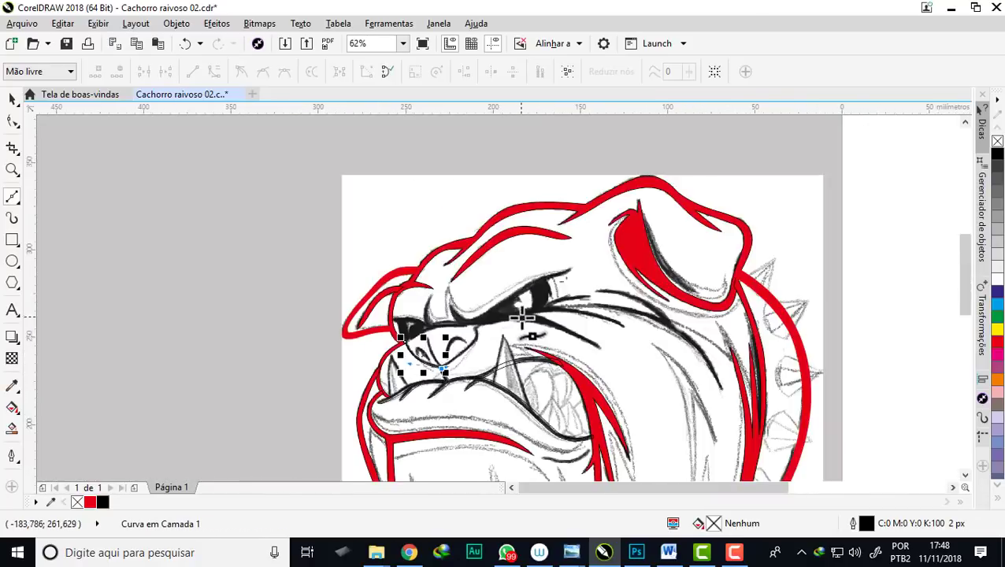
pyautogui.scroll(2, 523, 322)
pyautogui.scroll(1, 475, 347)
pyautogui.moveTo(570, 228); pyautogui.dragTo(692, 140)
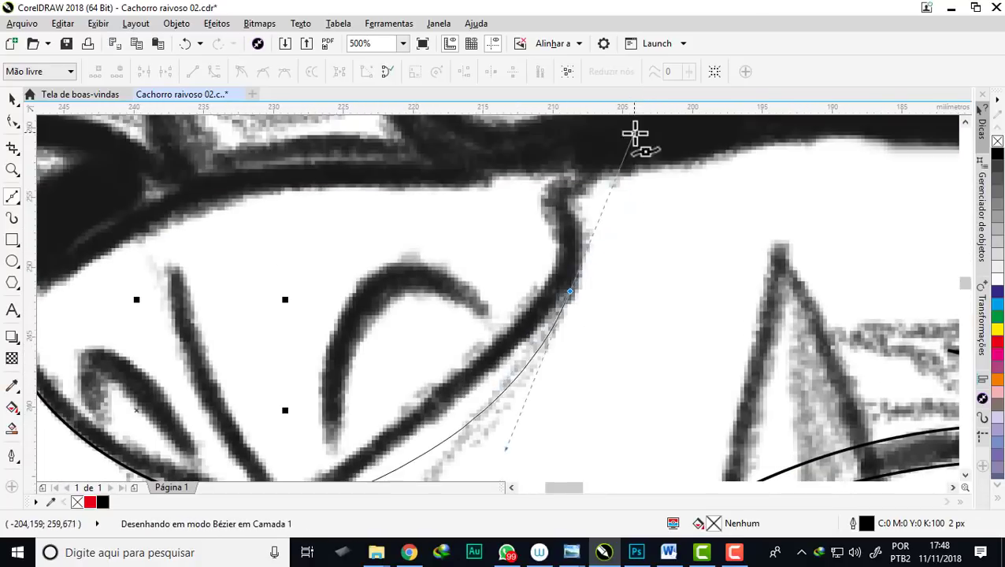
pyautogui.scroll(-2, 483, 272)
pyautogui.scroll(2, 496, 268)
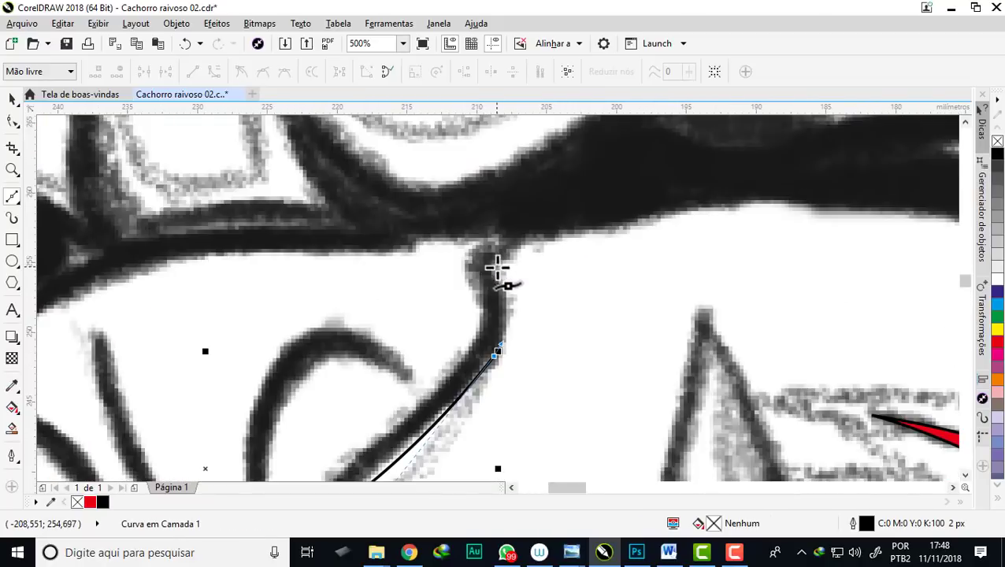
pyautogui.moveTo(497, 267); pyautogui.dragTo(550, 229)
pyautogui.click(551, 229)
# Trace down the muzzle and up its centre stroke, close the shape, then extend toward the red outline
pyautogui.scroll(-1, 587, 217)
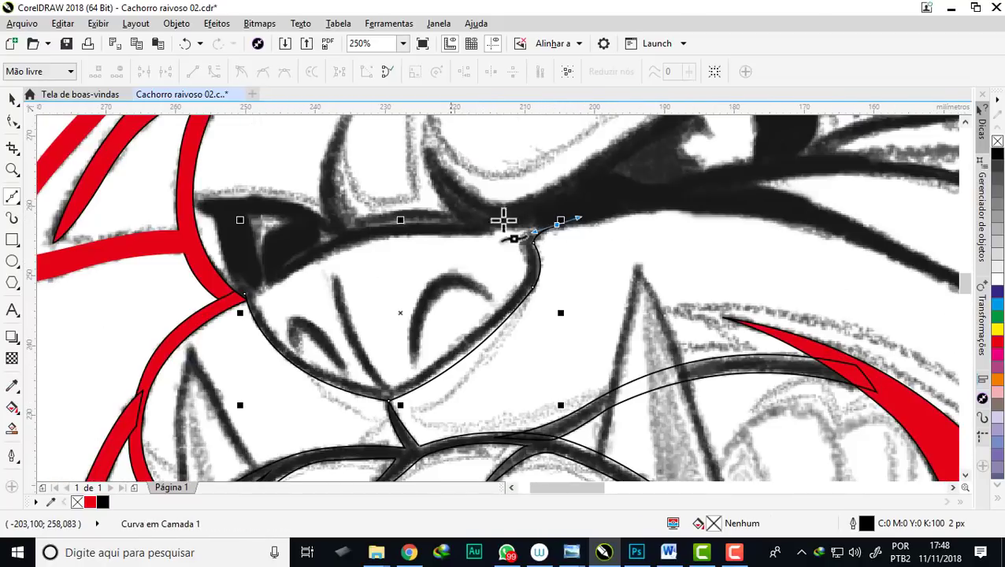
pyautogui.scroll(1, 534, 225)
pyautogui.moveTo(514, 239)
pyautogui.mouseDown()
pyautogui.moveTo(532, 331)
pyautogui.moveTo(505, 358)
pyautogui.mouseUp()
pyautogui.scroll(-2, 549, 264)
pyautogui.scroll(1, 548, 268)
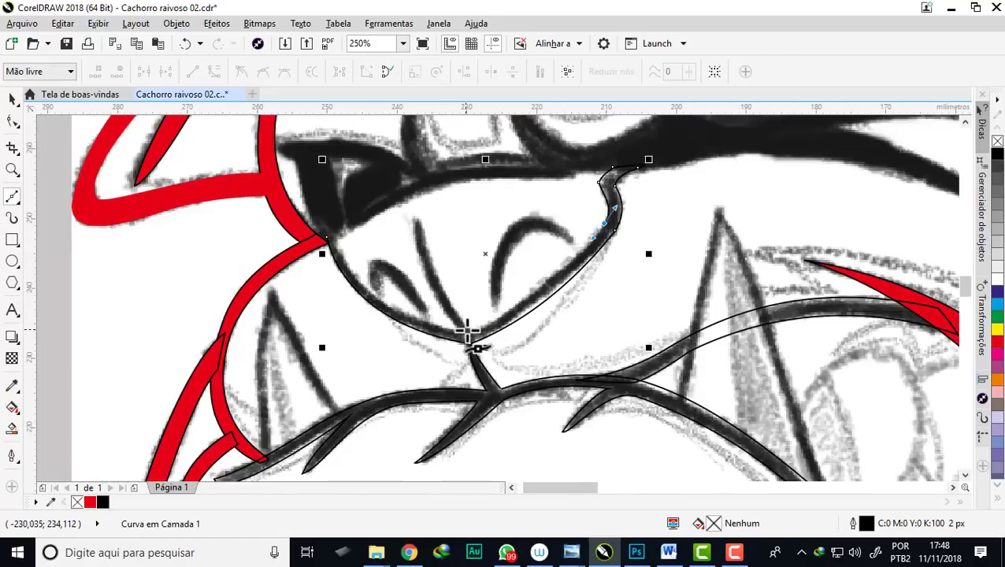
pyautogui.moveTo(466, 331); pyautogui.dragTo(426, 327)
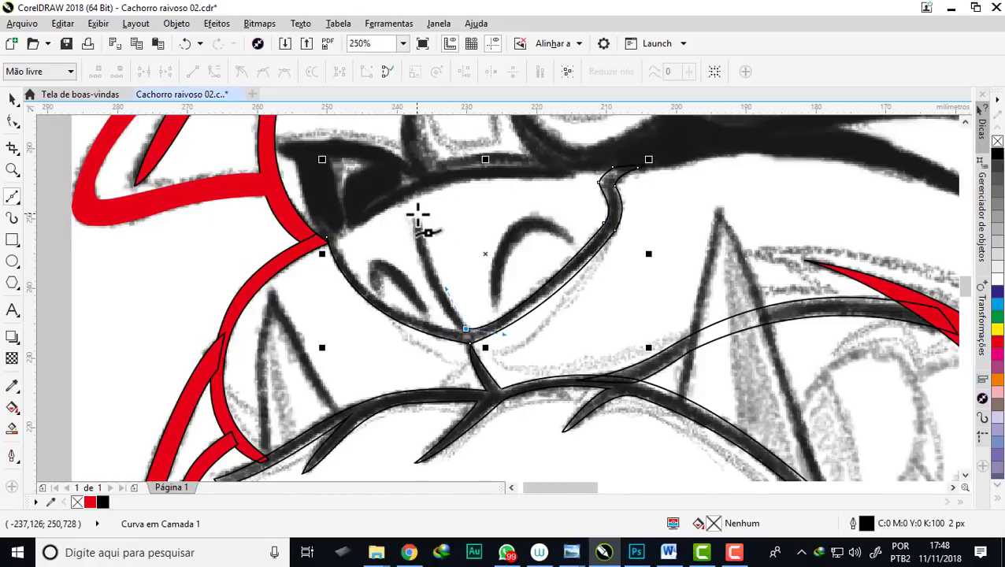
pyautogui.moveTo(419, 211); pyautogui.dragTo(419, 178)
pyautogui.click(463, 332)
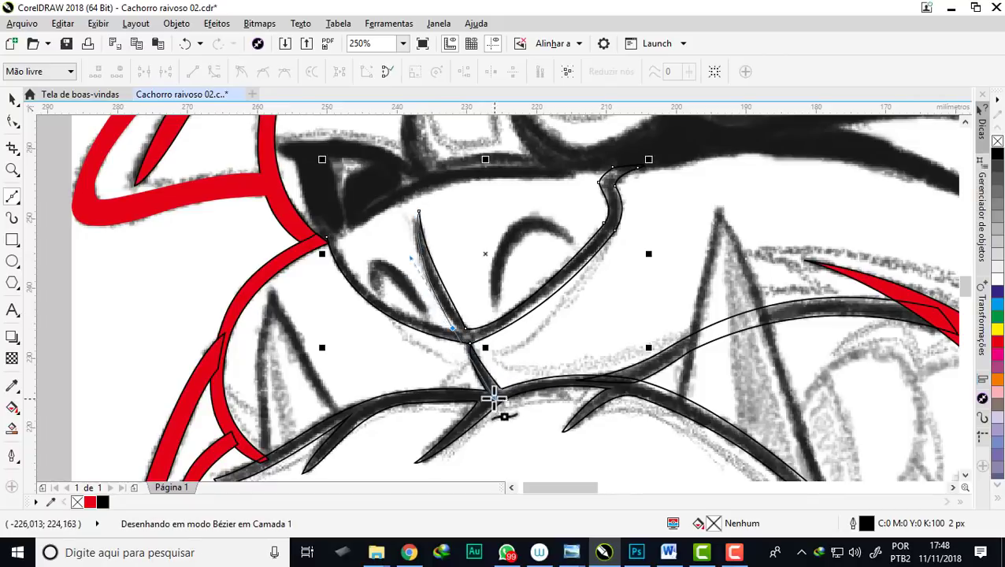
pyautogui.scroll(1, 335, 234)
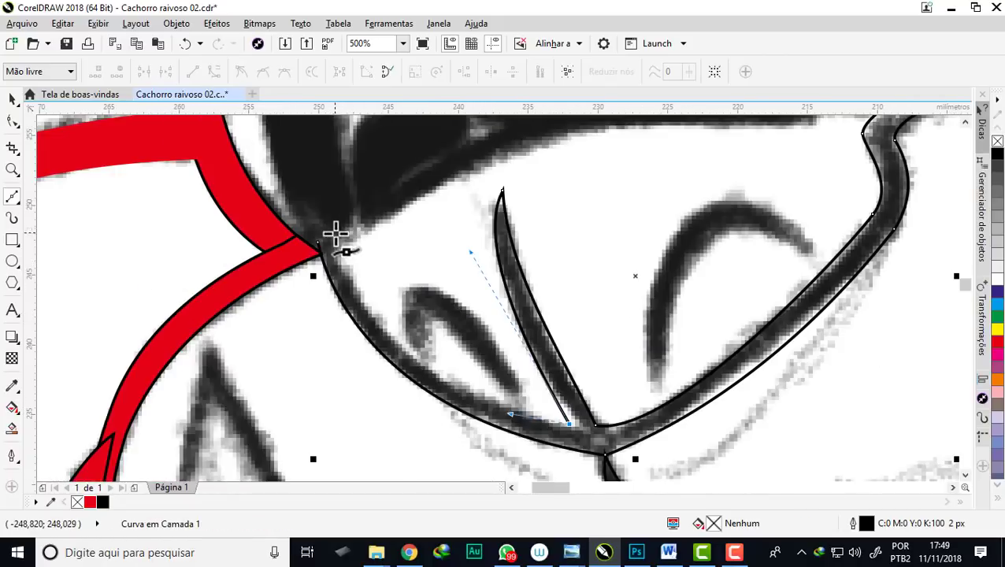
pyautogui.moveTo(333, 241); pyautogui.dragTo(288, 132)
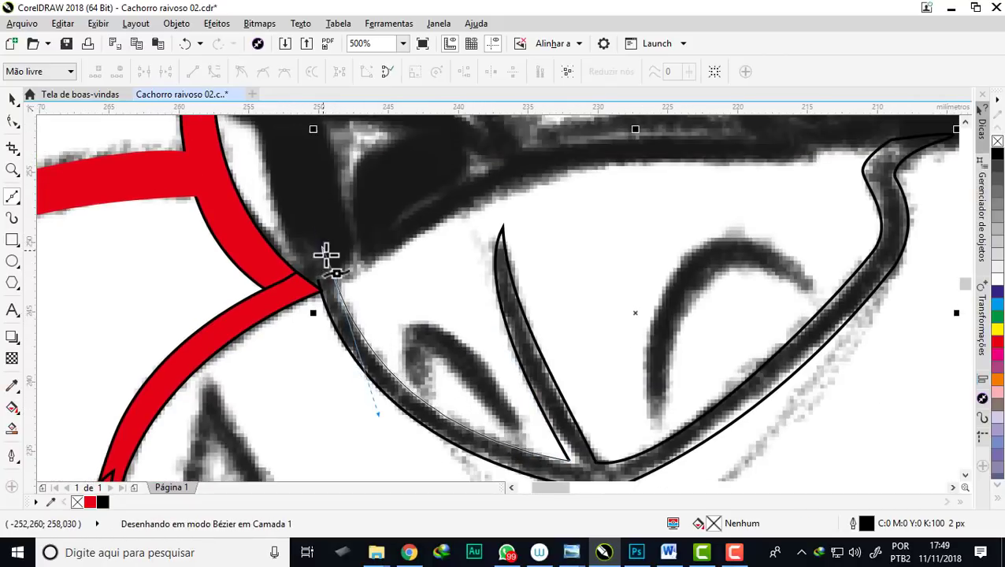
pyautogui.scroll(1, 325, 254)
pyautogui.scroll(-2, 307, 297)
pyautogui.scroll(1, 299, 326)
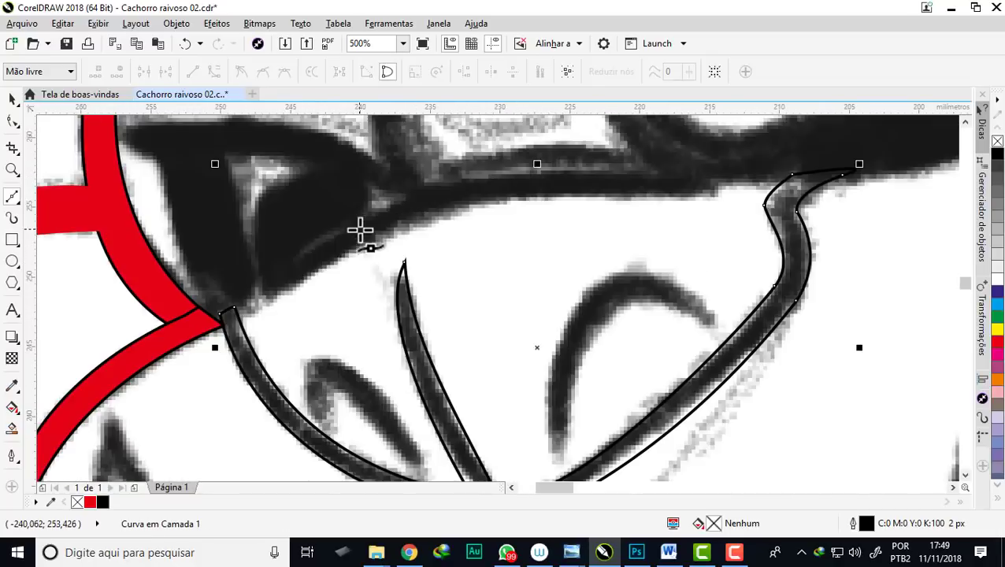
pyautogui.scroll(-2, 219, 316)
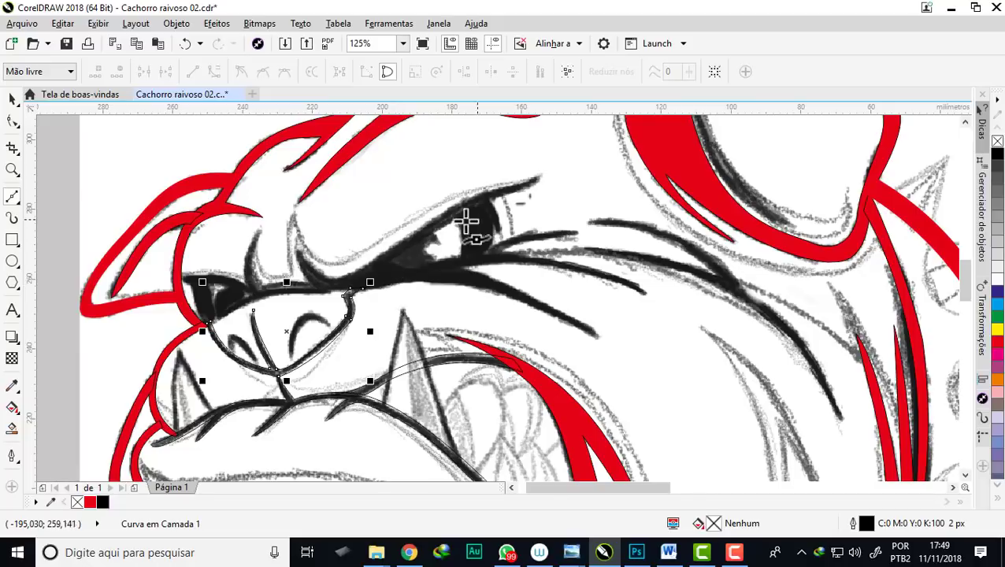
pyautogui.scroll(1, 465, 223)
# Trace the curved stroke under the eye, undoing the first attempt and redrawing it
pyautogui.click(465, 297)
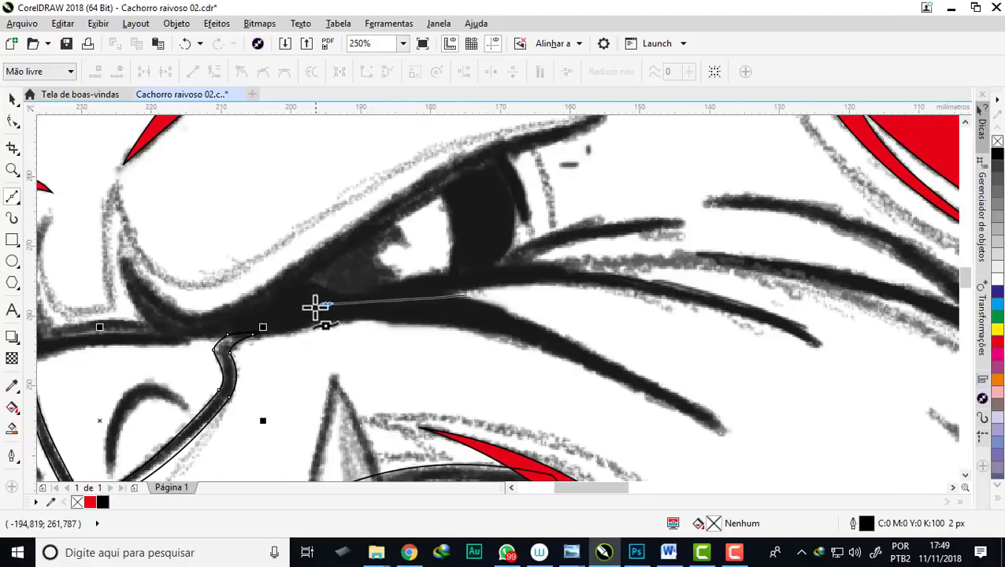
pyautogui.moveTo(325, 304); pyautogui.dragTo(259, 320)
pyautogui.press('space')
pyautogui.hscroll(-2, 279, 320)
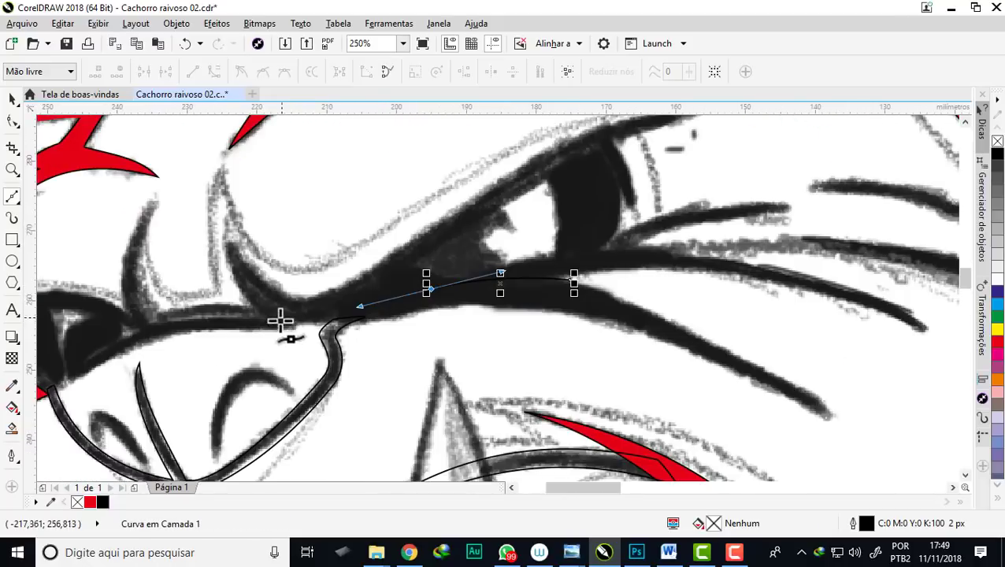
pyautogui.hotkey('ctrl', 'z')
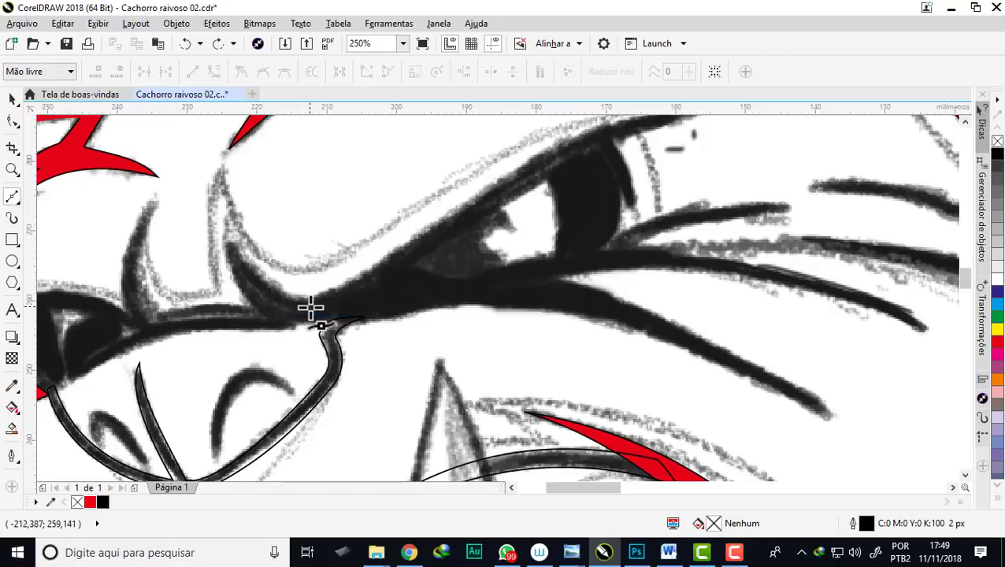
pyautogui.moveTo(485, 304)
pyautogui.mouseDown()
pyautogui.moveTo(320, 316)
pyautogui.moveTo(370, 321)
pyautogui.moveTo(288, 293)
pyautogui.mouseUp()
pyautogui.scroll(-2, 378, 319)
pyautogui.scroll(4, 362, 319)
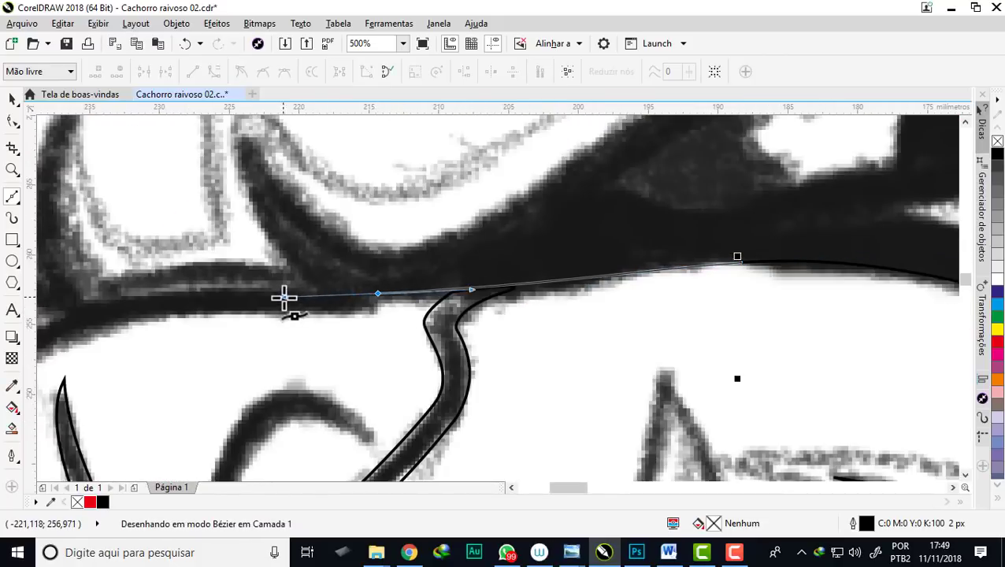
# Shape the curve along the brow line with nodes at the lower brow edge and the red outline junction
pyautogui.moveTo(748, 253); pyautogui.dragTo(802, 247)
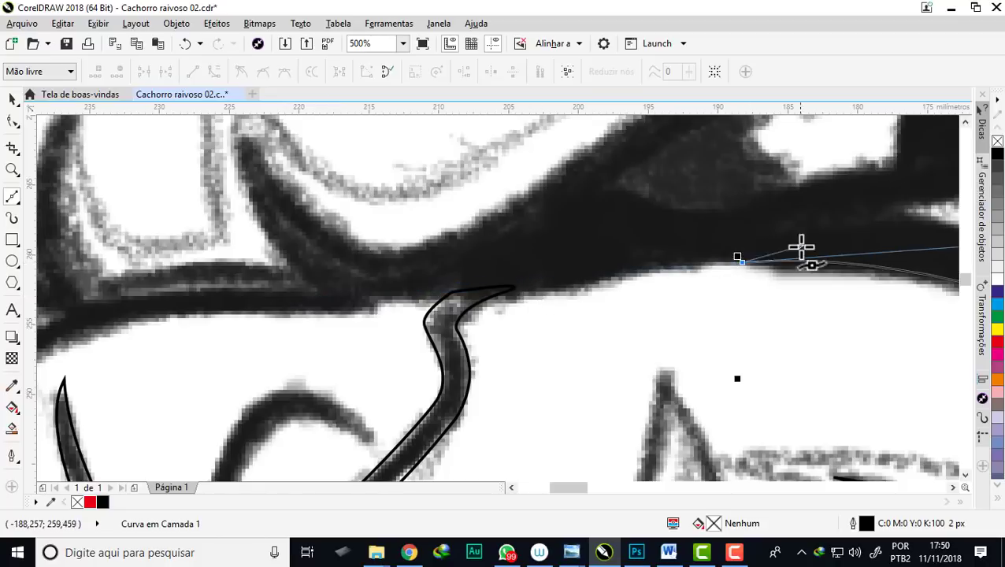
pyautogui.moveTo(510, 289); pyautogui.dragTo(478, 295)
pyautogui.scroll(-2, 478, 296)
pyautogui.scroll(2, 365, 293)
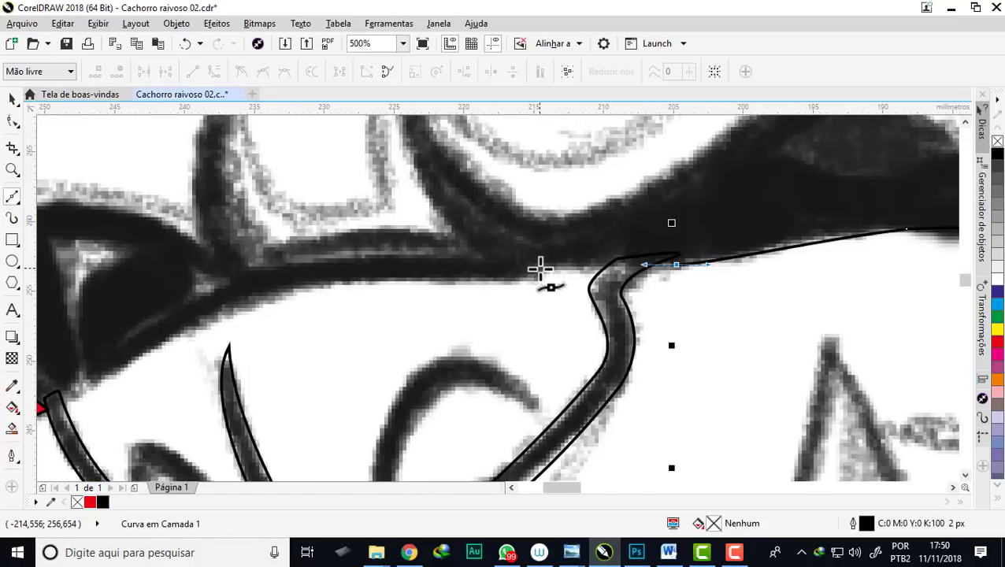
pyautogui.scroll(-2, 539, 269)
pyautogui.click(381, 273)
pyautogui.click(280, 327)
pyautogui.scroll(2, 280, 327)
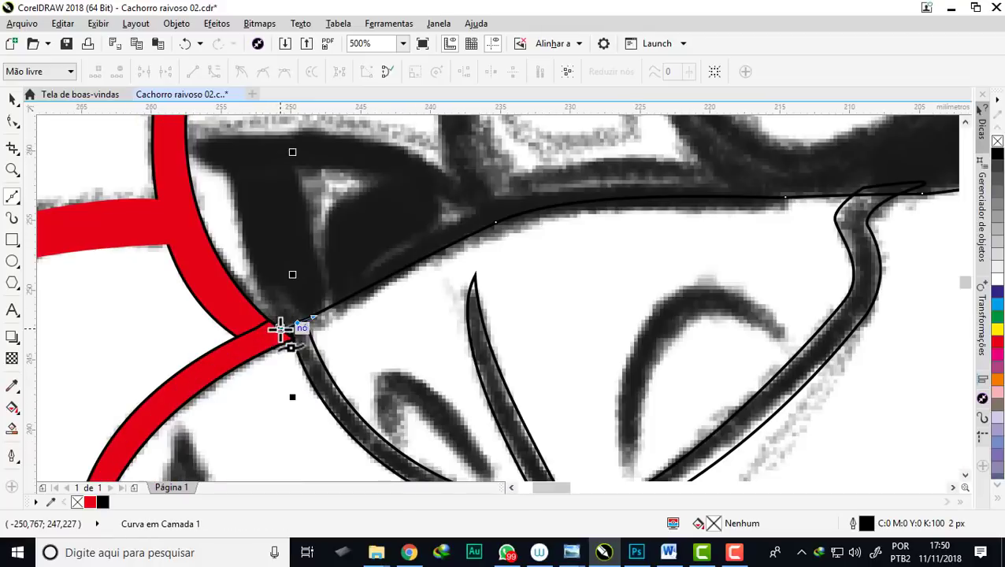
pyautogui.scroll(-2, 296, 213)
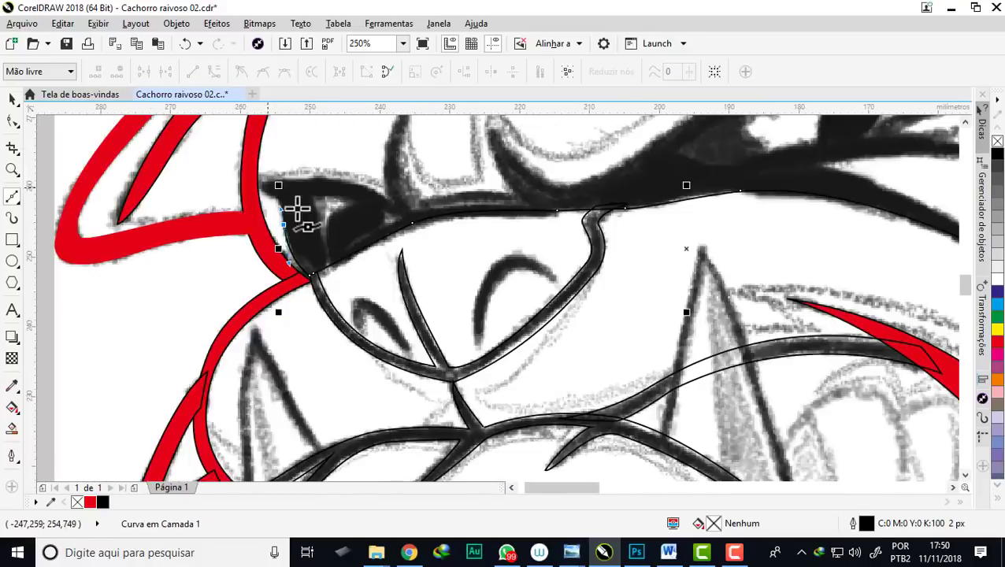
pyautogui.scroll(4, 351, 254)
# Extend the outline up around the dark eye patch, with a corner node at its top
pyautogui.click(330, 241)
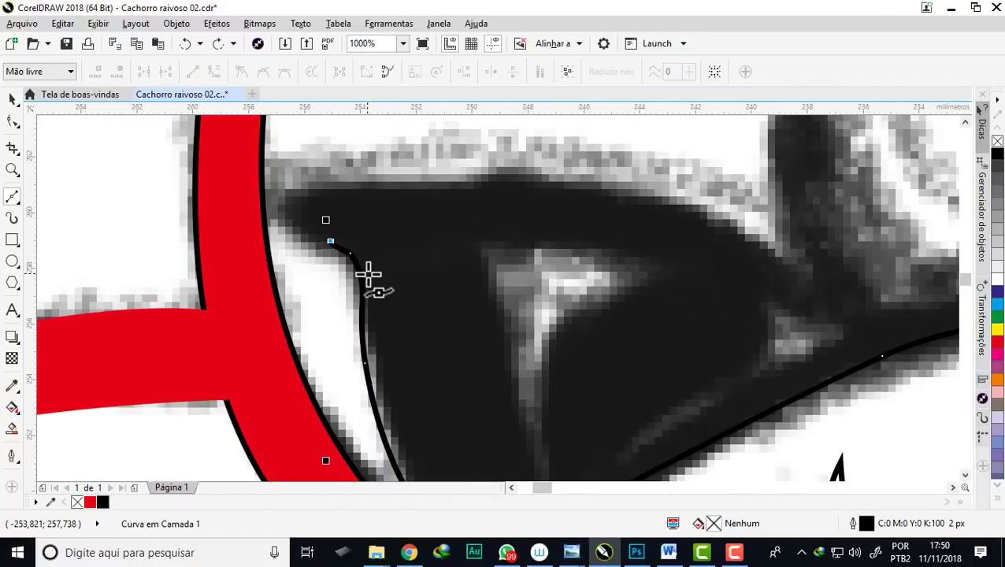
pyautogui.moveTo(359, 256); pyautogui.dragTo(330, 246)
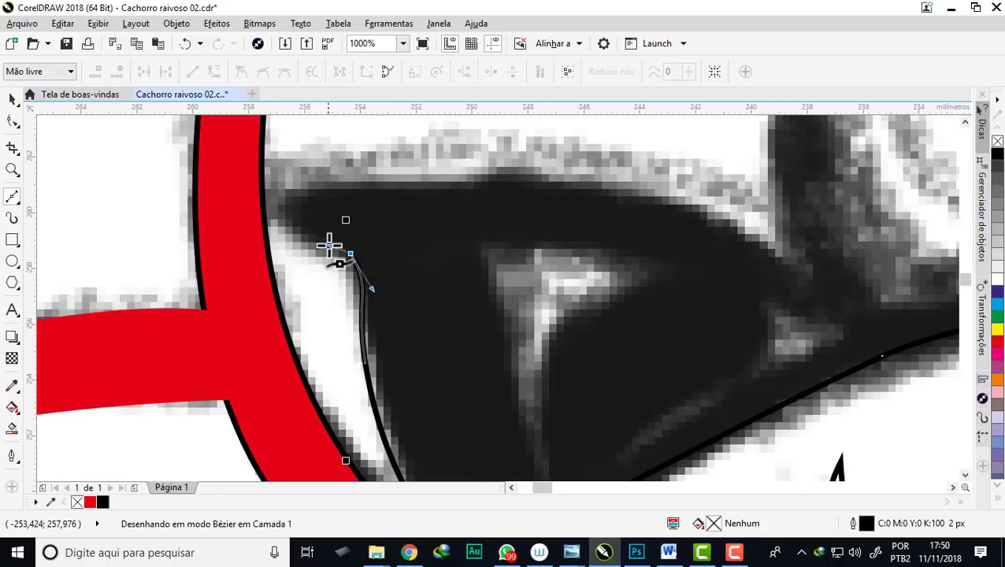
pyautogui.click(281, 203)
pyautogui.scroll(-2, 449, 165)
pyautogui.moveTo(491, 171)
pyautogui.mouseDown()
pyautogui.moveTo(590, 183)
pyautogui.moveTo(531, 181)
pyautogui.mouseUp()
pyautogui.scroll(-5, 460, 213)
pyautogui.scroll(5, 506, 282)
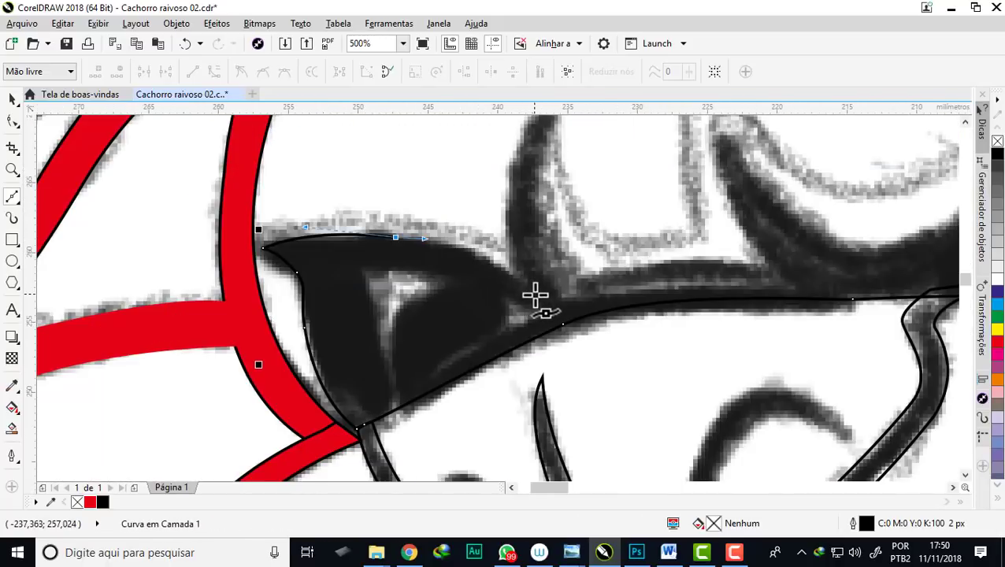
# Trace along the top of the dark brow, including the wrinkle spike, toward the eye
pyautogui.moveTo(535, 296); pyautogui.dragTo(608, 356)
pyautogui.scroll(-4, 461, 281)
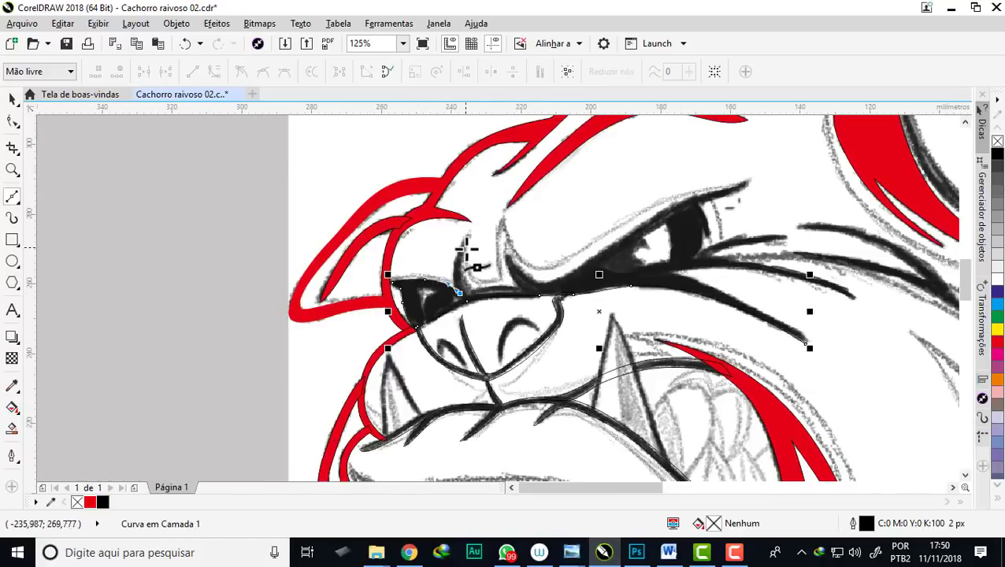
pyautogui.scroll(2, 473, 214)
pyautogui.moveTo(474, 213); pyautogui.dragTo(518, 160)
pyautogui.moveTo(460, 262); pyautogui.dragTo(462, 265)
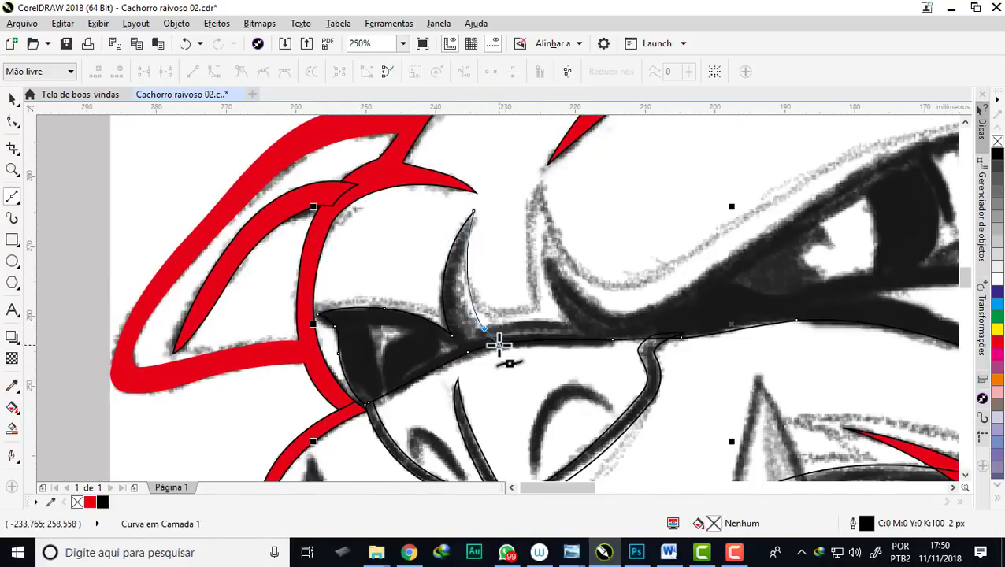
pyautogui.moveTo(482, 326); pyautogui.dragTo(489, 330)
pyautogui.moveTo(567, 319); pyautogui.dragTo(600, 323)
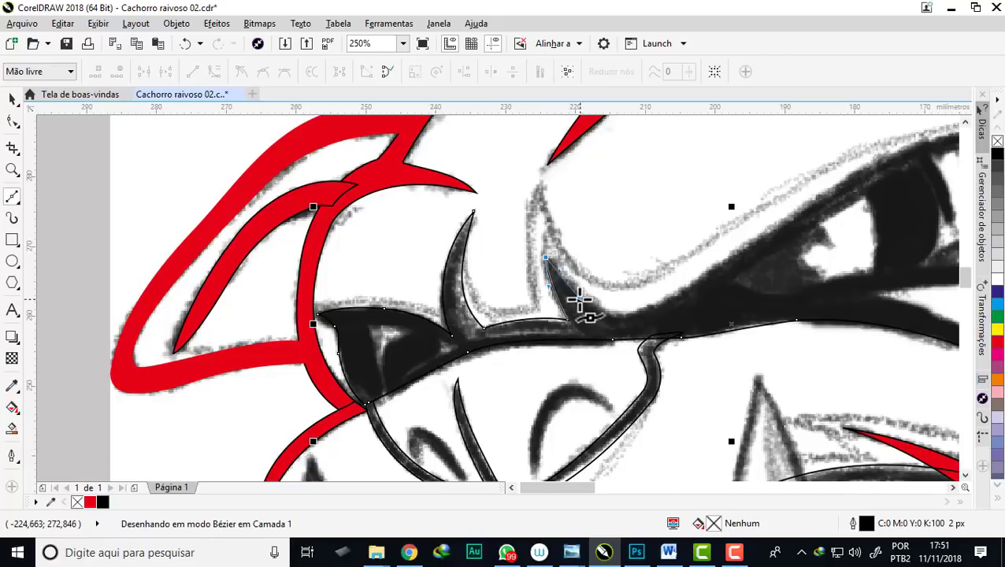
pyautogui.scroll(-3, 561, 287)
pyautogui.scroll(3, 520, 269)
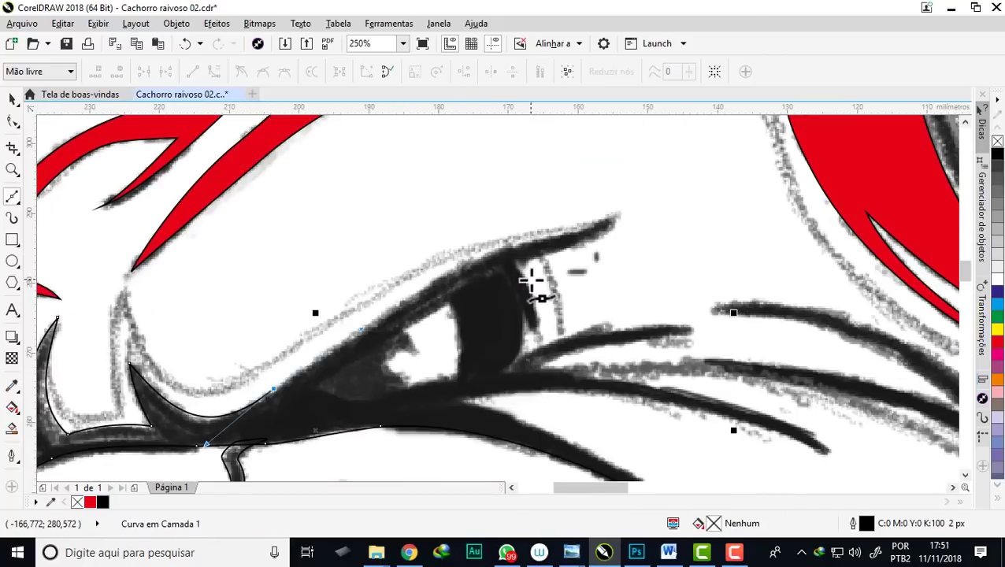
# Trace the upper eyelid to its outer tip and back along the lower eyelid
pyautogui.moveTo(508, 245); pyautogui.dragTo(599, 222)
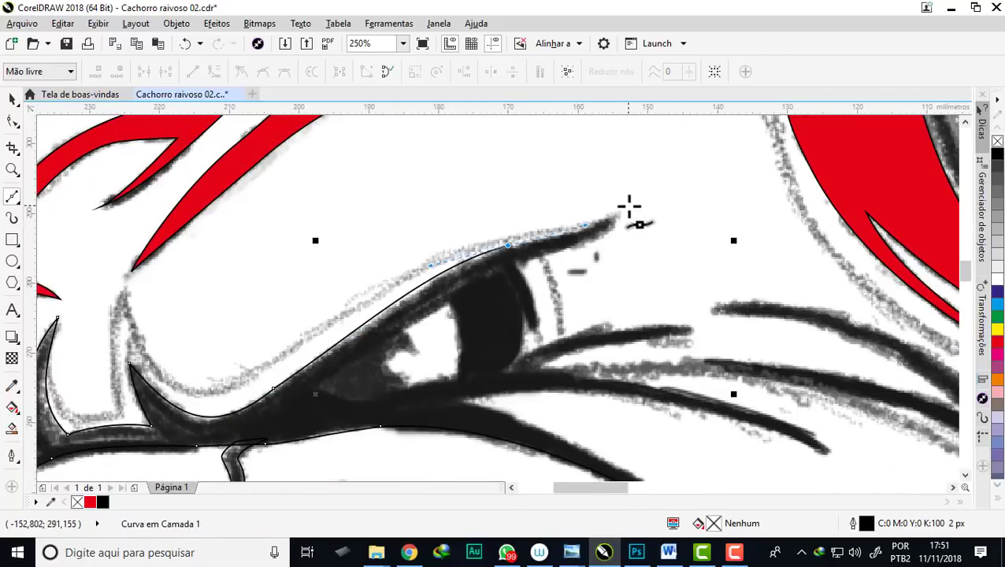
pyautogui.click(628, 206)
pyautogui.scroll(-3, 527, 209)
pyautogui.scroll(3, 518, 254)
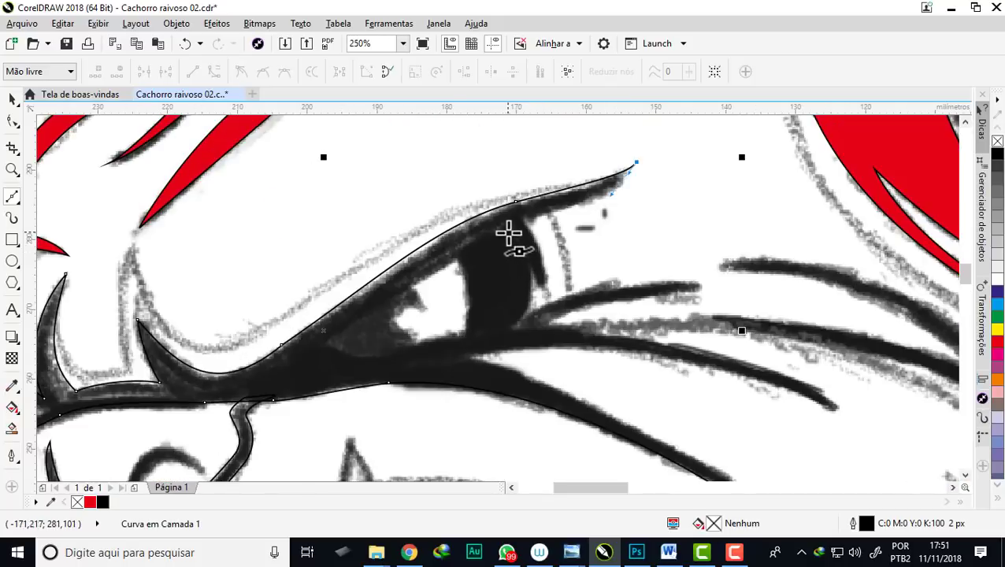
pyautogui.moveTo(524, 226); pyautogui.dragTo(528, 223)
pyautogui.moveTo(385, 299)
pyautogui.mouseDown()
pyautogui.moveTo(358, 323)
pyautogui.moveTo(381, 356)
pyautogui.mouseUp()
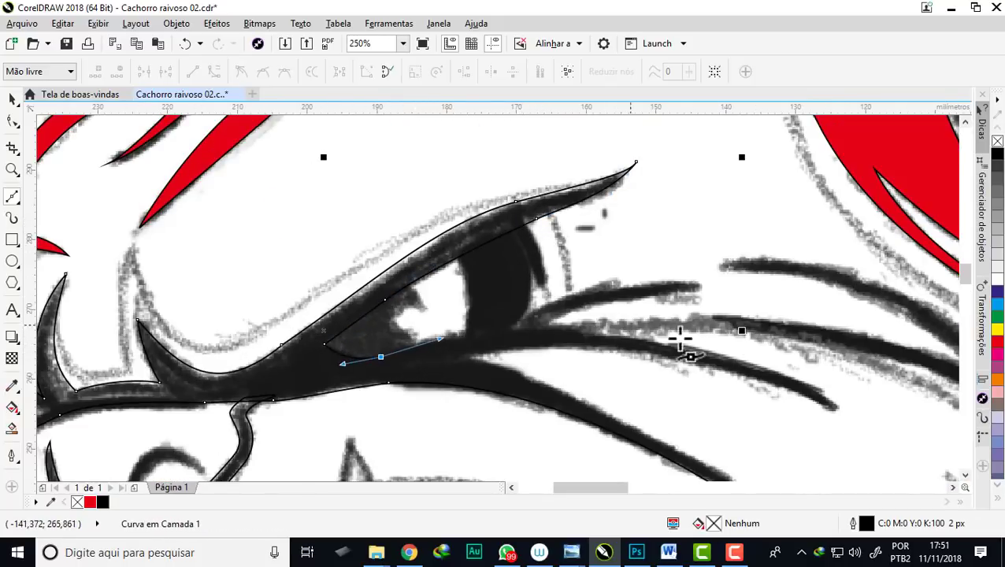
# Extend the shape along the long stroke under the eye and back along its underside
pyautogui.press('F3')
pyautogui.moveTo(669, 352); pyautogui.dragTo(808, 426)
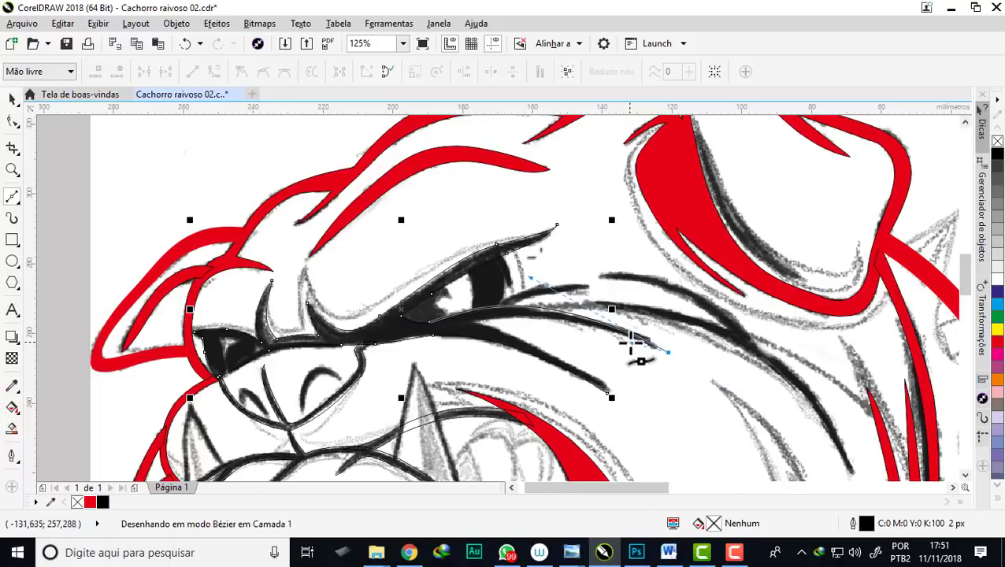
pyautogui.scroll(1, 585, 329)
pyautogui.moveTo(368, 318); pyautogui.dragTo(478, 367)
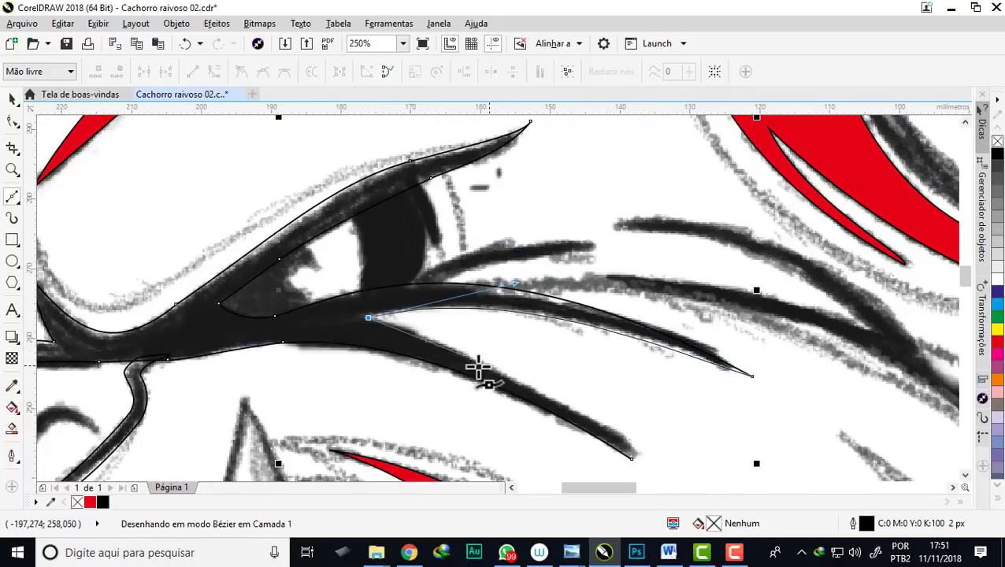
pyautogui.scroll(-1, 419, 332)
pyautogui.scroll(1, 522, 378)
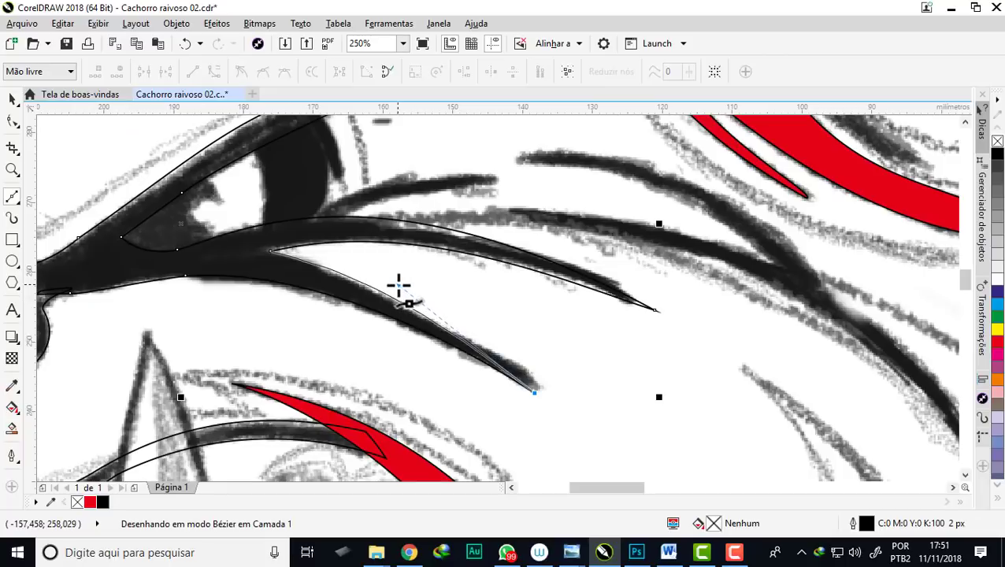
pyautogui.scroll(1, 526, 382)
pyautogui.scroll(-2, 515, 331)
# Move the tip node onto the stroke's end and pull the curve toward its pointed tip
pyautogui.press('F10')
pyautogui.scroll(2, 532, 365)
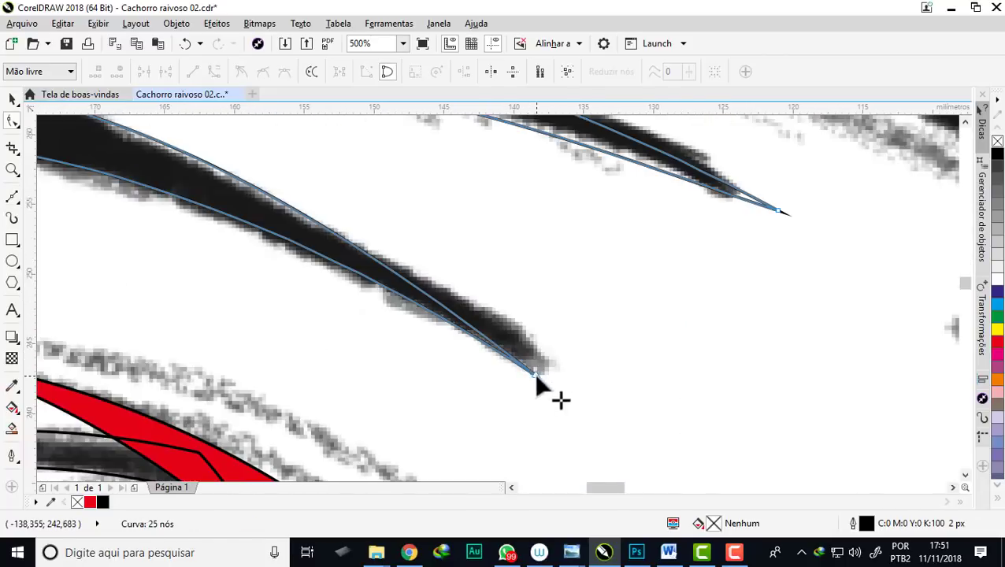
pyautogui.moveTo(534, 372); pyautogui.dragTo(555, 385)
pyautogui.moveTo(279, 168); pyautogui.dragTo(520, 304)
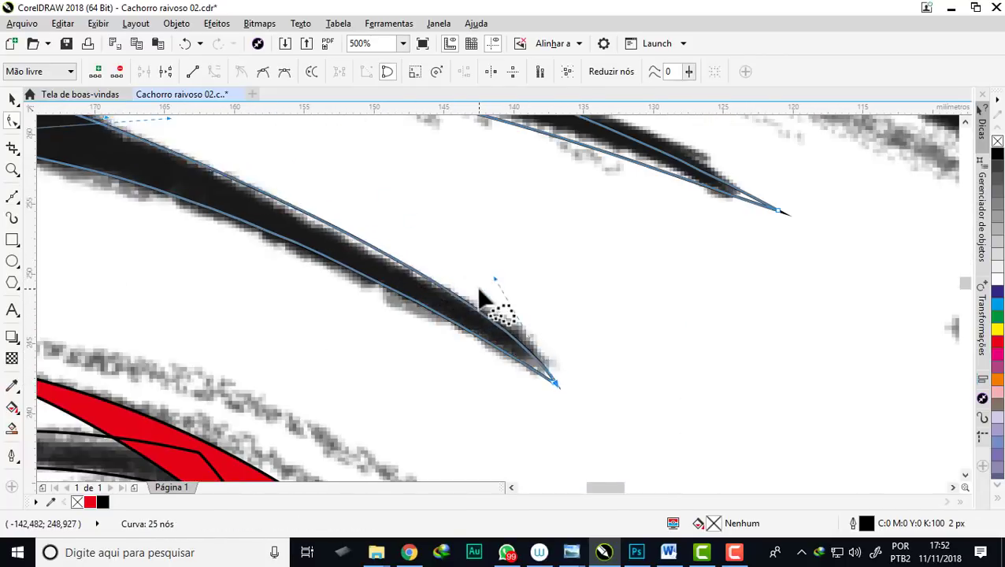
pyautogui.scroll(-1, 478, 288)
pyautogui.scroll(1, 476, 287)
pyautogui.scroll(-1, 494, 307)
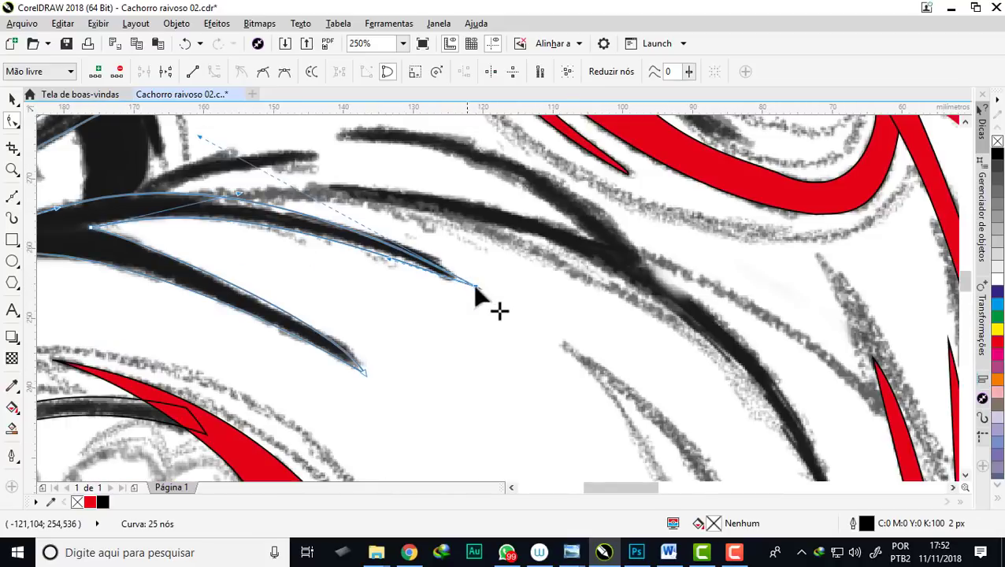
# Bend the outline to the sketch stroke, set the tip node on its point, and reshape the lower eye outline
pyautogui.moveTo(208, 151)
pyautogui.mouseDown()
pyautogui.moveTo(267, 158)
pyautogui.moveTo(240, 197)
pyautogui.moveTo(243, 218)
pyautogui.mouseUp()
pyautogui.scroll(1, 523, 297)
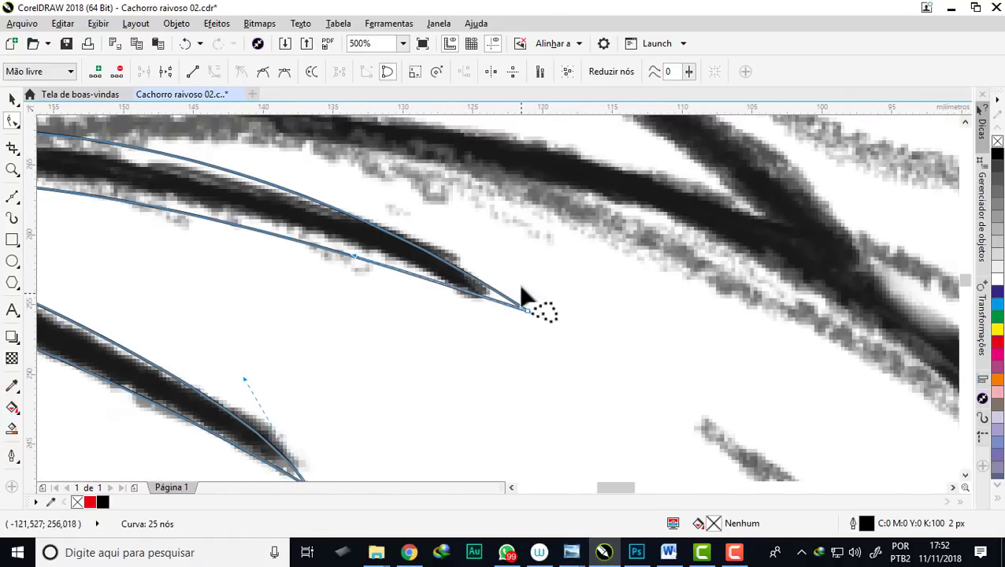
pyautogui.moveTo(516, 304); pyautogui.dragTo(518, 306)
pyautogui.scroll(-1, 518, 306)
pyautogui.scroll(1, 386, 252)
pyautogui.scroll(1, 336, 242)
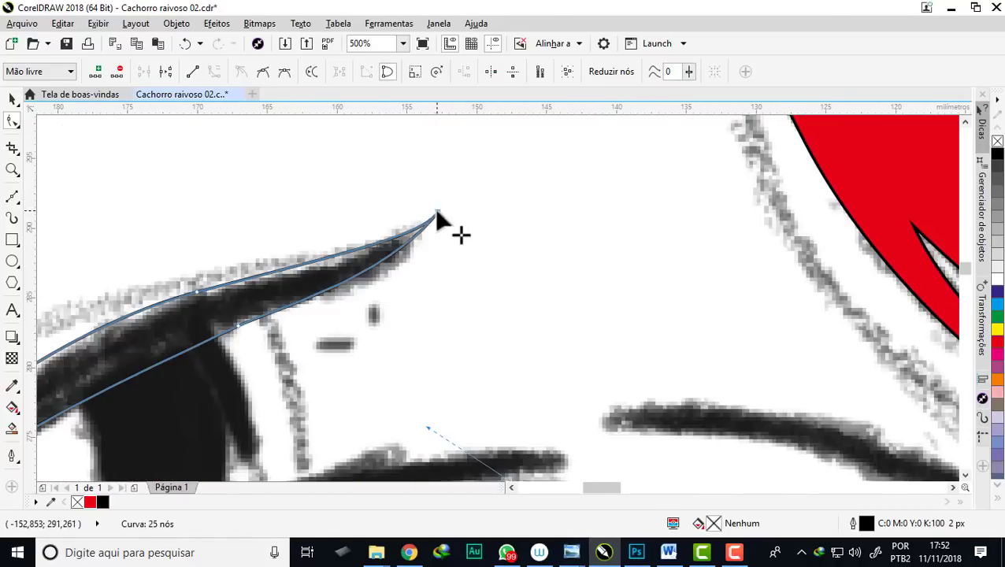
pyautogui.scroll(-1, 440, 220)
pyautogui.scroll(-1, 270, 269)
pyautogui.scroll(-1, 611, 292)
pyautogui.scroll(2, 406, 343)
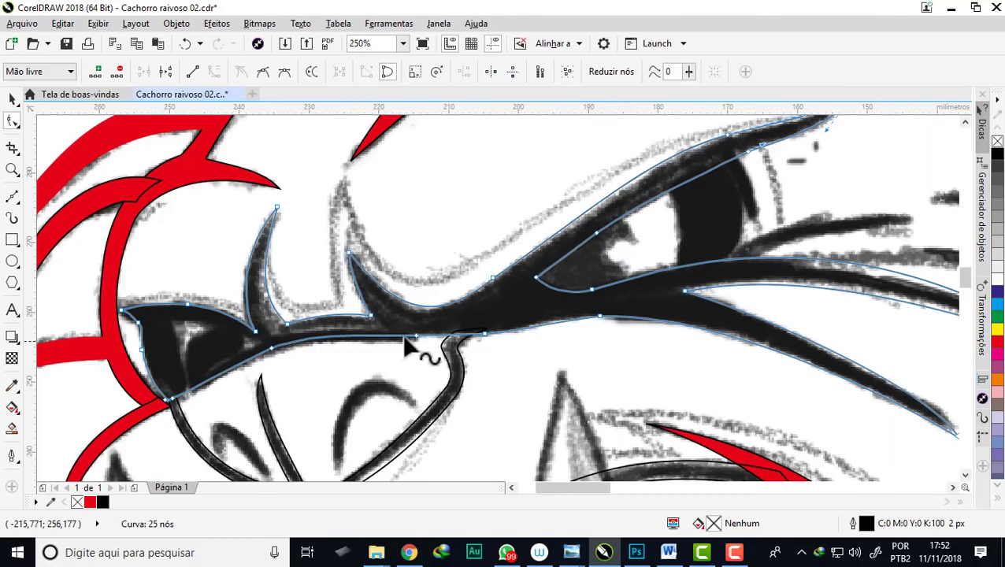
pyautogui.scroll(1, 269, 358)
pyautogui.moveTo(263, 354); pyautogui.dragTo(386, 315)
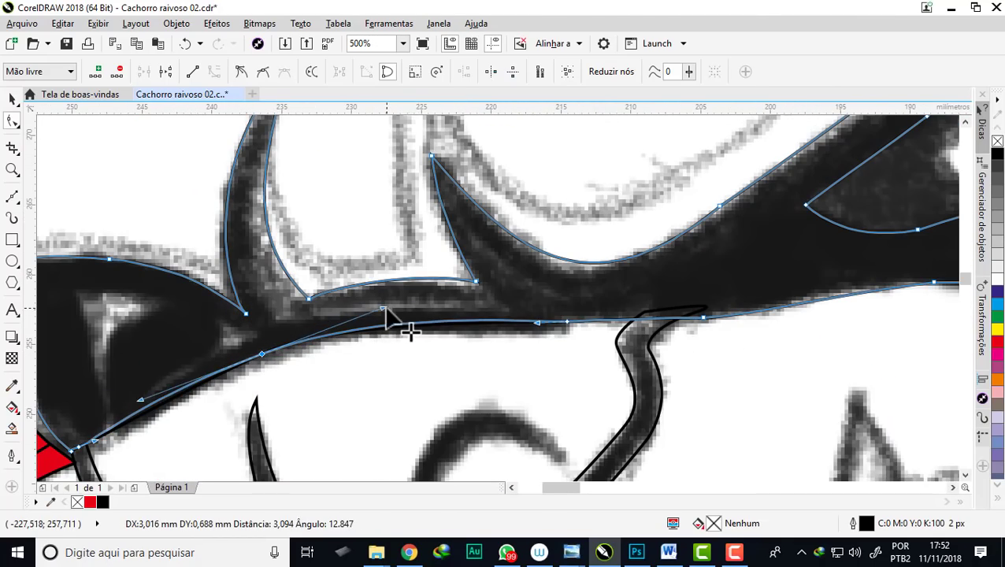
pyautogui.scroll(-2, 386, 316)
pyautogui.scroll(2, 323, 315)
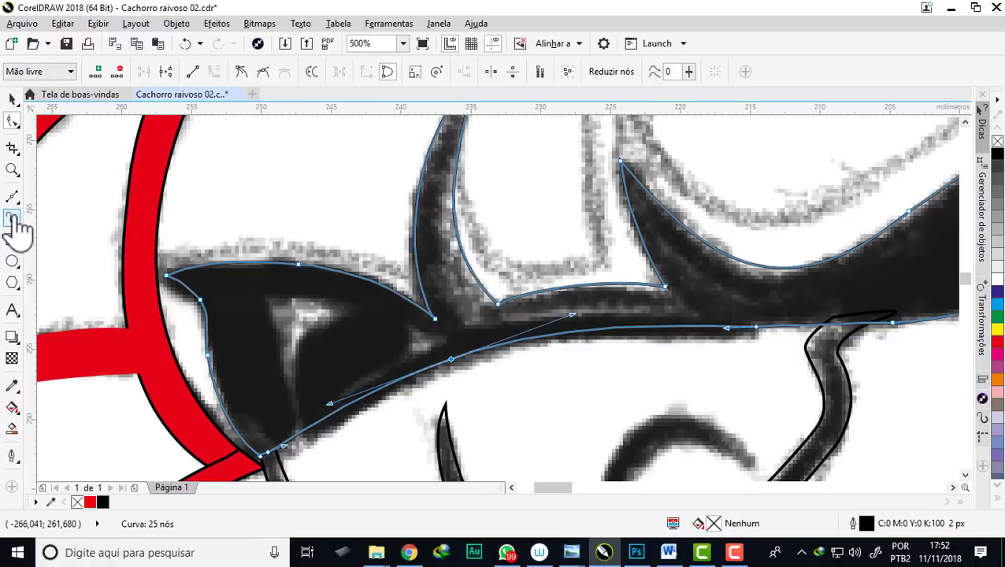
pyautogui.press('F5')
# Draw a curve from the iris bottom up to the iris top
pyautogui.scroll(-1, 296, 432)
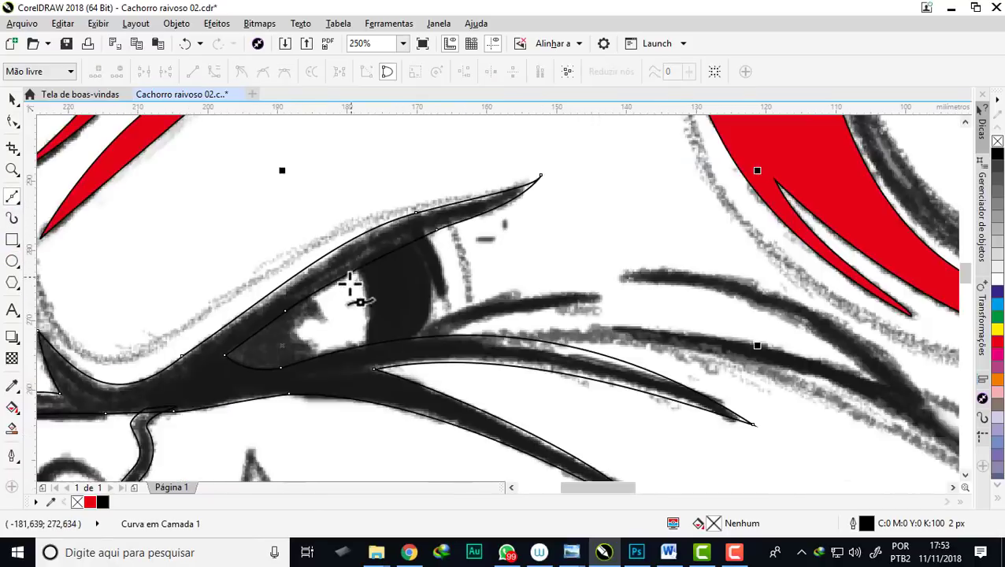
pyautogui.scroll(1, 370, 265)
pyautogui.scroll(-1, 382, 359)
pyautogui.moveTo(378, 367); pyautogui.dragTo(345, 398)
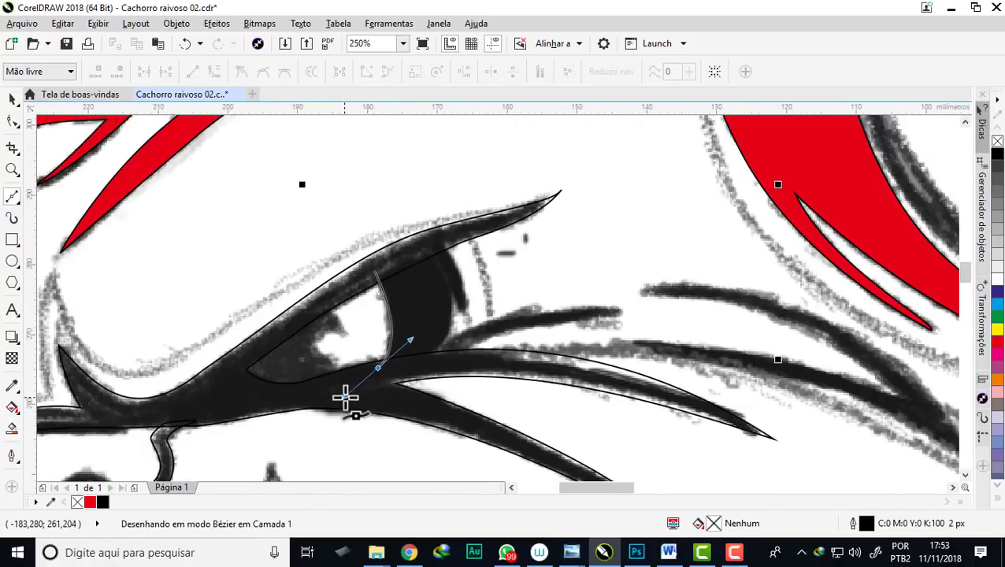
pyautogui.moveTo(443, 245); pyautogui.dragTo(406, 136)
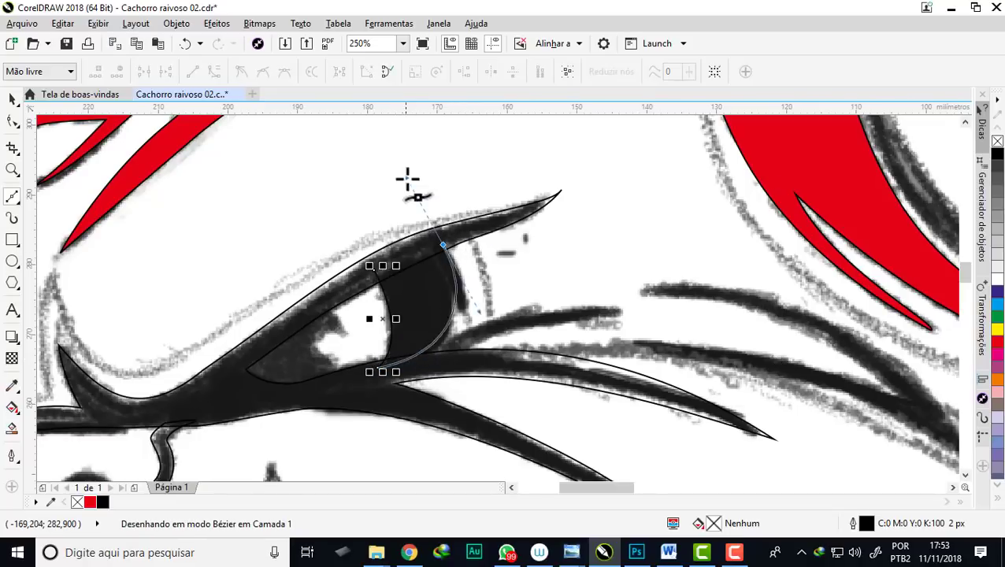
pyautogui.scroll(2, 388, 278)
pyautogui.scroll(-1, 442, 270)
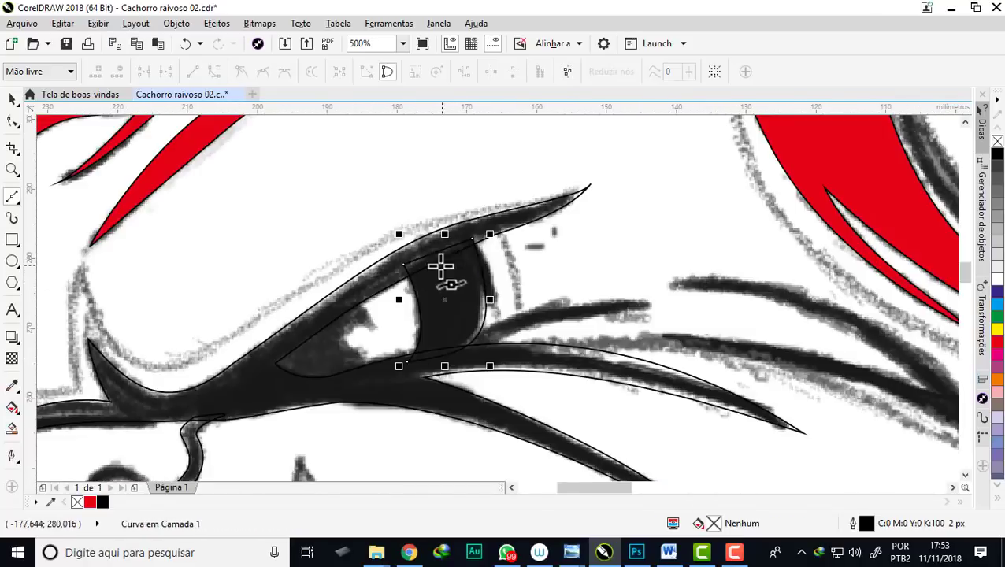
pyautogui.scroll(-1, 460, 330)
pyautogui.scroll(-1, 387, 298)
pyautogui.scroll(2, 386, 298)
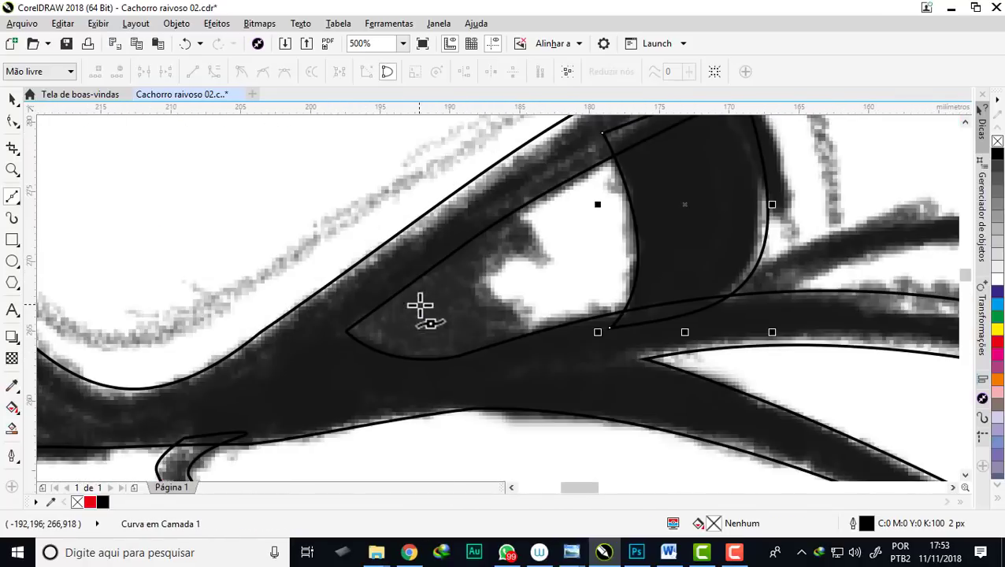
# Trace a closed outline around the eye's dark inner area and fill it black
pyautogui.click(534, 230)
pyautogui.click(552, 260)
pyautogui.moveTo(482, 282)
pyautogui.mouseDown()
pyautogui.moveTo(516, 317)
pyautogui.moveTo(552, 331)
pyautogui.mouseUp()
pyautogui.click(517, 359)
pyautogui.moveTo(358, 389); pyautogui.dragTo(382, 399)
pyautogui.click(314, 330)
pyautogui.click(388, 268)
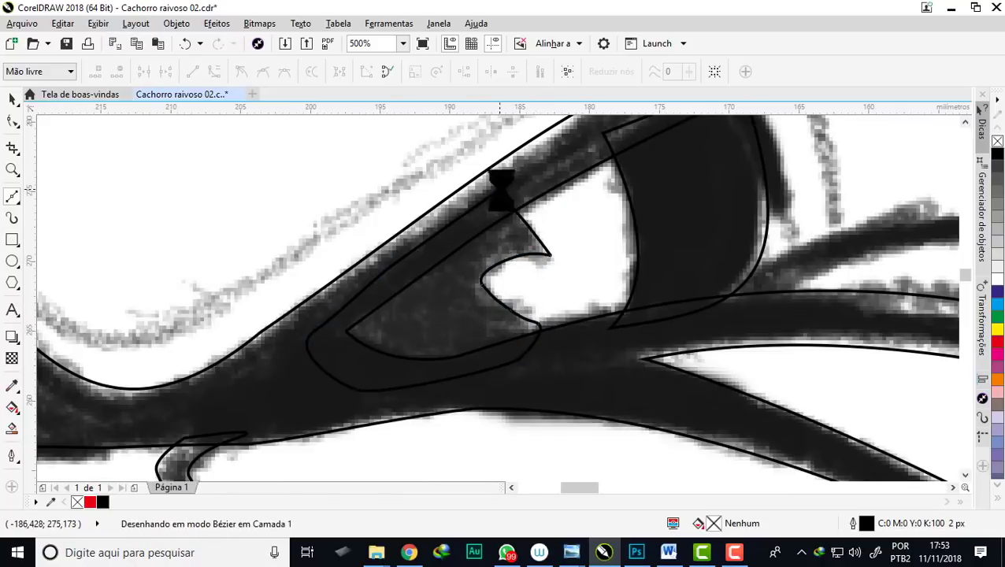
pyautogui.click(500, 189)
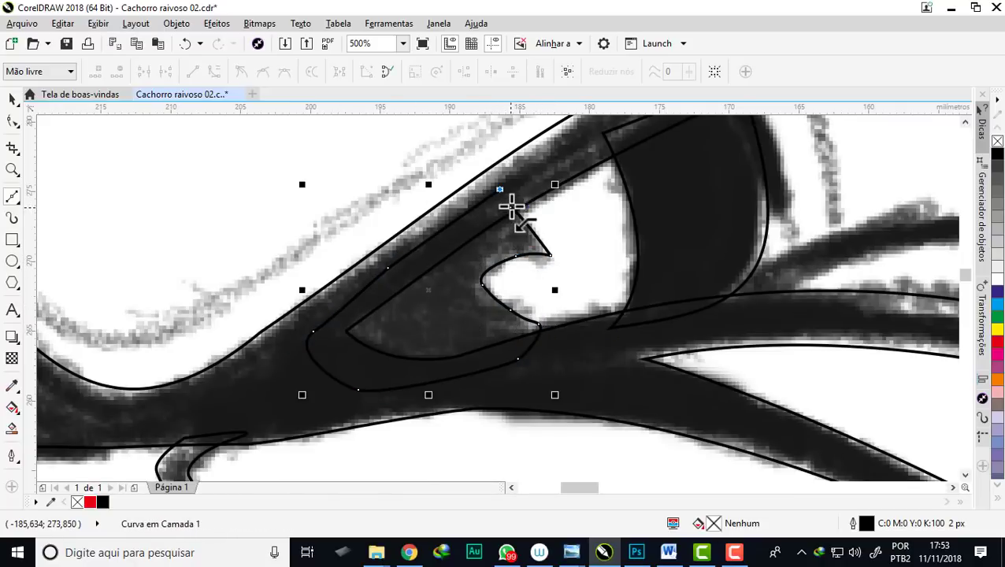
pyautogui.click(103, 502)
pyautogui.scroll(-3, 546, 266)
pyautogui.scroll(2, 626, 239)
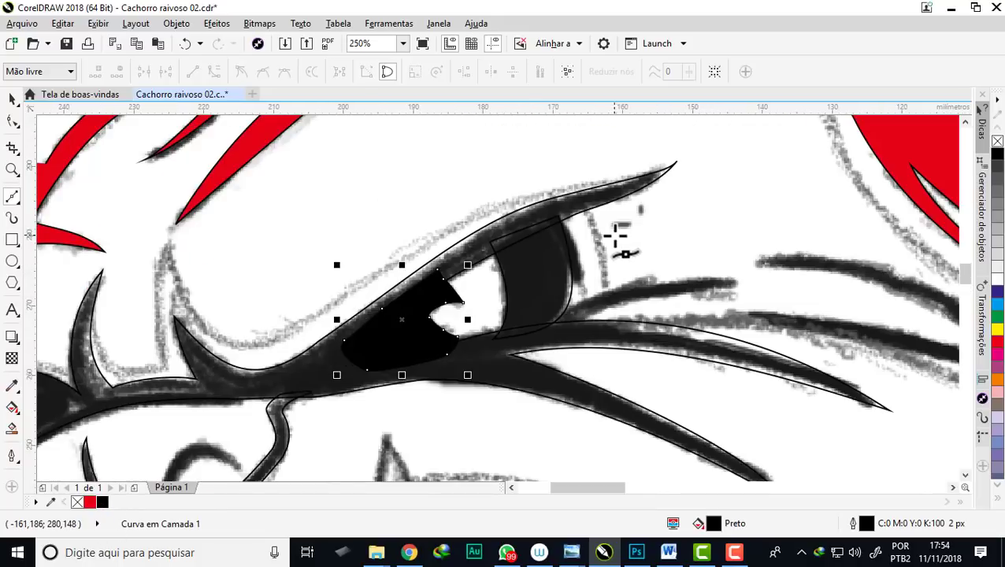
# Outline the other eye's dark corner as a closed three-node curve with a curved top edge
pyautogui.scroll(-1, 620, 238)
pyautogui.scroll(1, 283, 318)
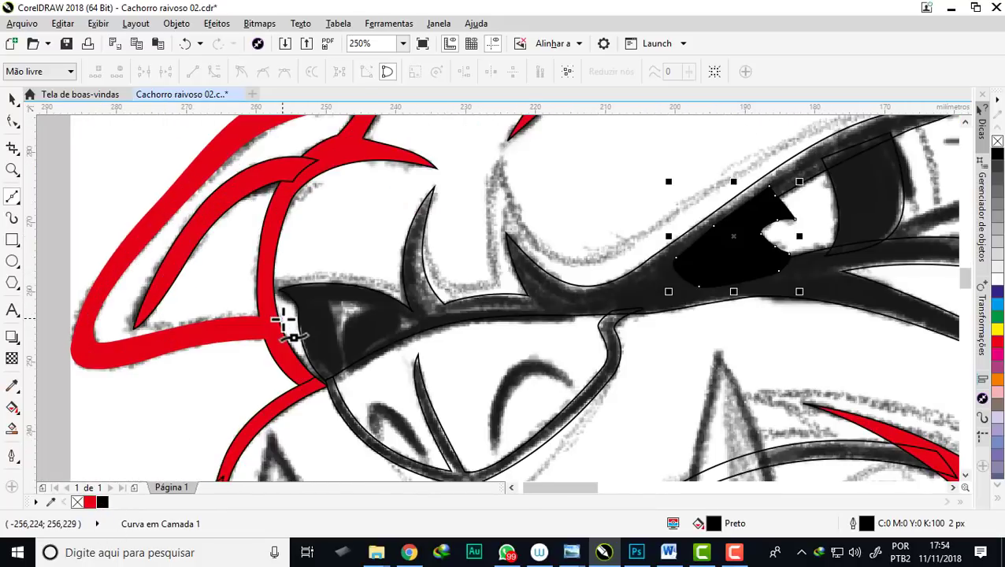
pyautogui.scroll(1, 284, 319)
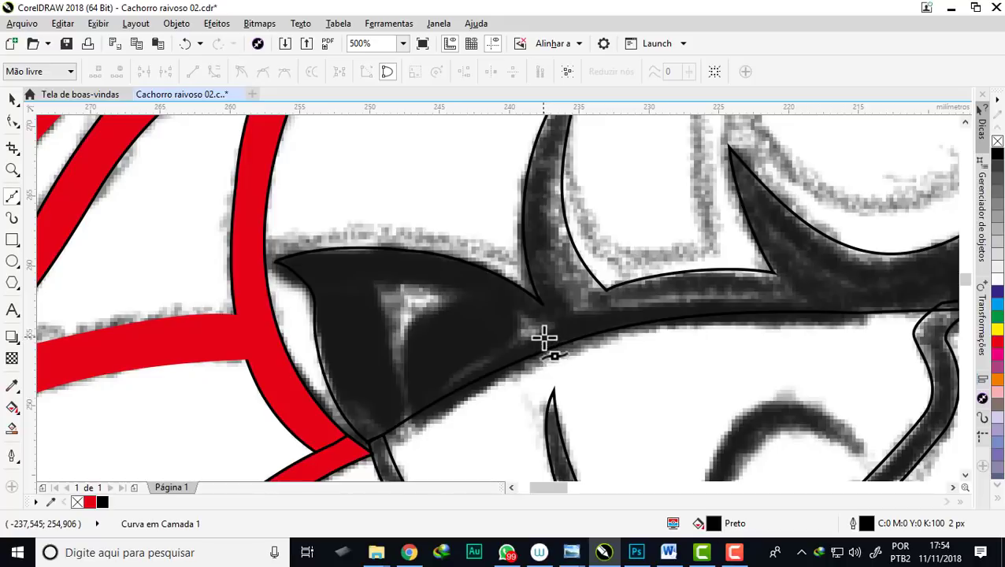
pyautogui.click(550, 326)
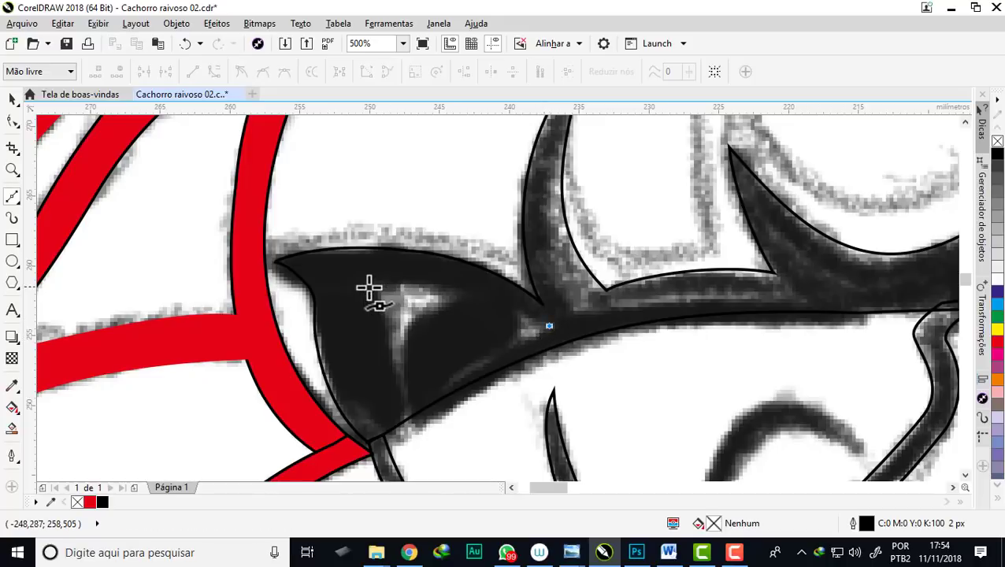
pyautogui.moveTo(378, 284); pyautogui.dragTo(278, 291)
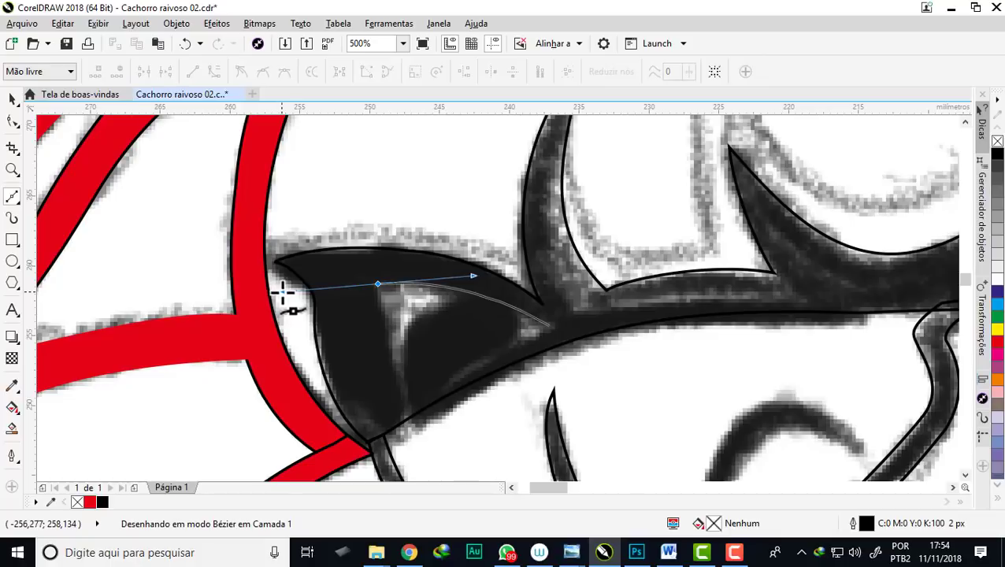
pyautogui.moveTo(391, 344); pyautogui.dragTo(394, 359)
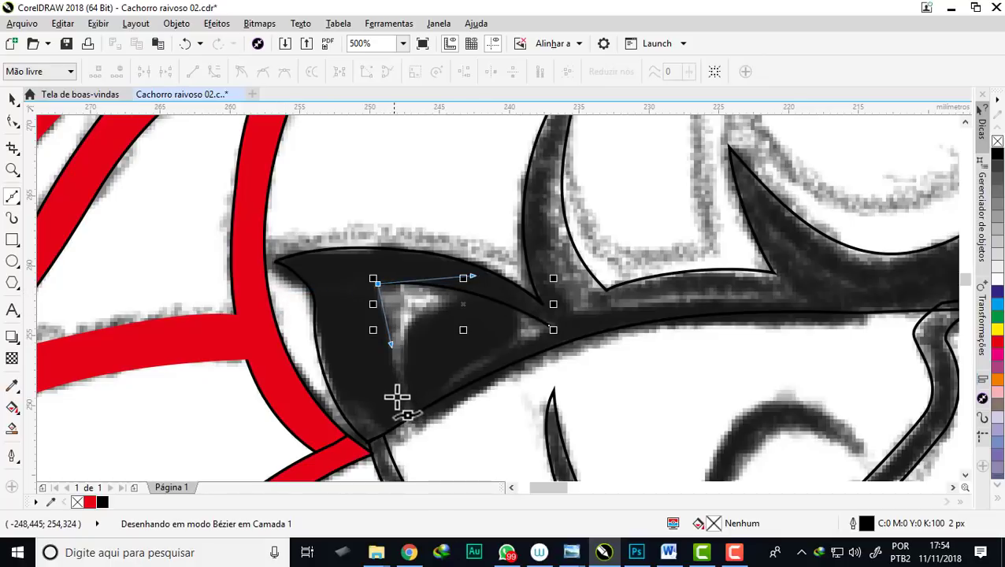
pyautogui.click(405, 421)
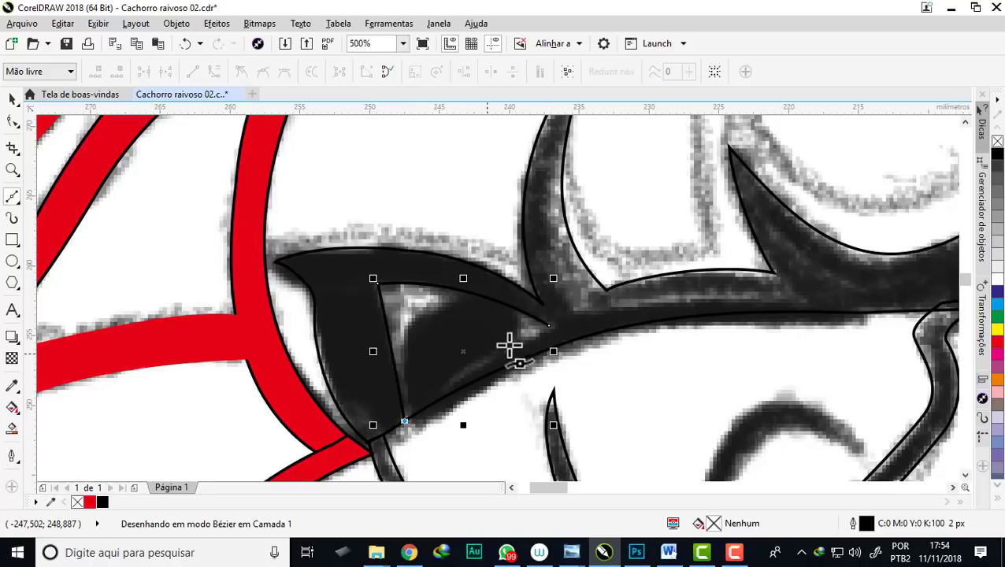
pyautogui.moveTo(550, 326)
pyautogui.mouseDown()
pyautogui.moveTo(449, 366)
pyautogui.moveTo(484, 348)
pyautogui.mouseUp()
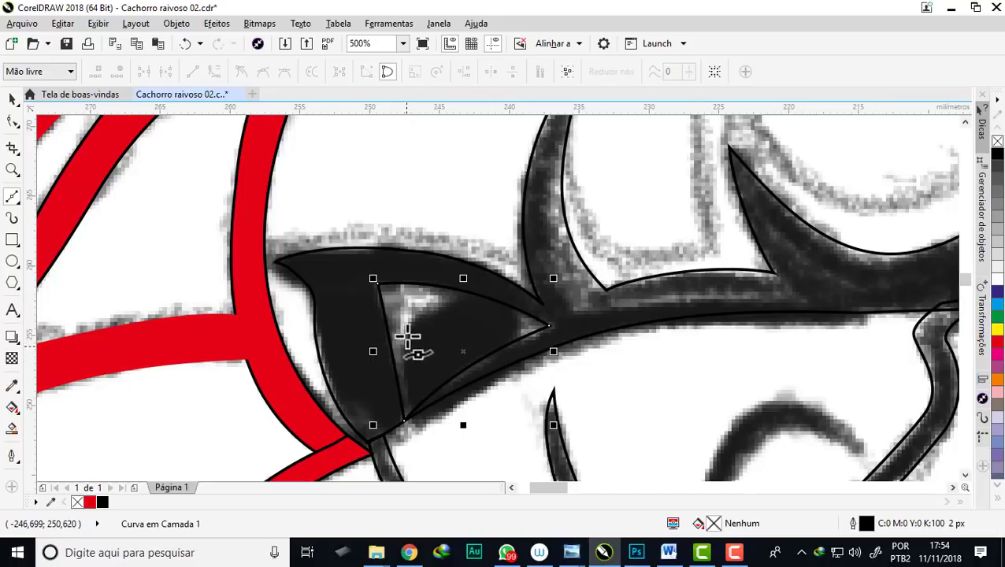
pyautogui.scroll(-2, 371, 331)
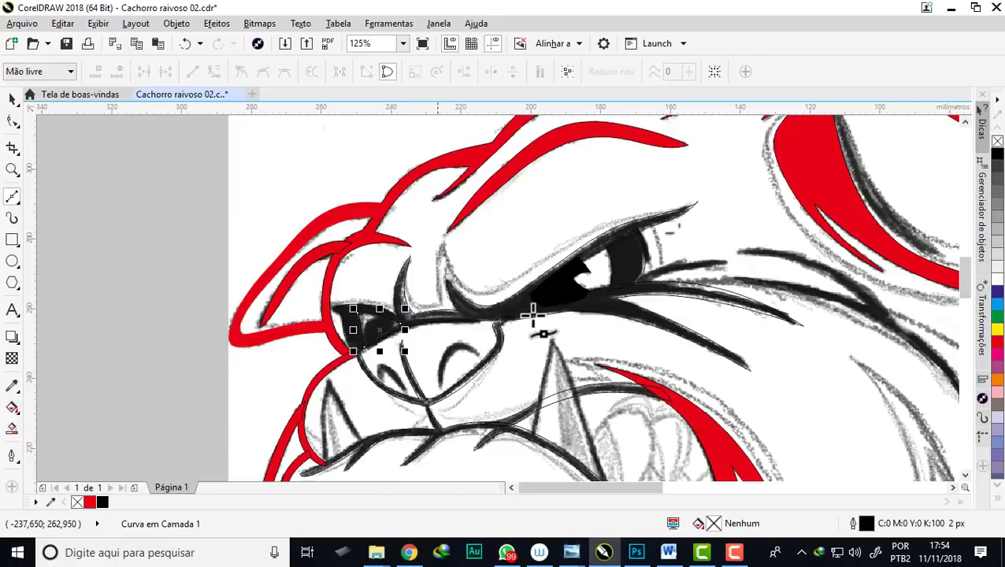
# Trace the crescent-shaped stroke above the eye as a closed curve
pyautogui.scroll(-1, 538, 313)
pyautogui.scroll(1, 432, 285)
pyautogui.scroll(1, 431, 331)
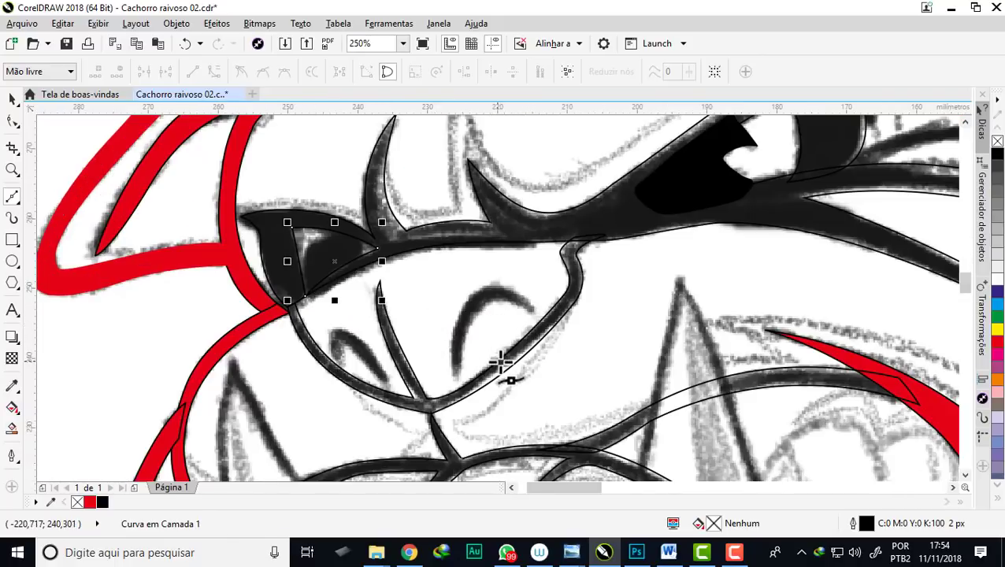
pyautogui.scroll(1, 502, 363)
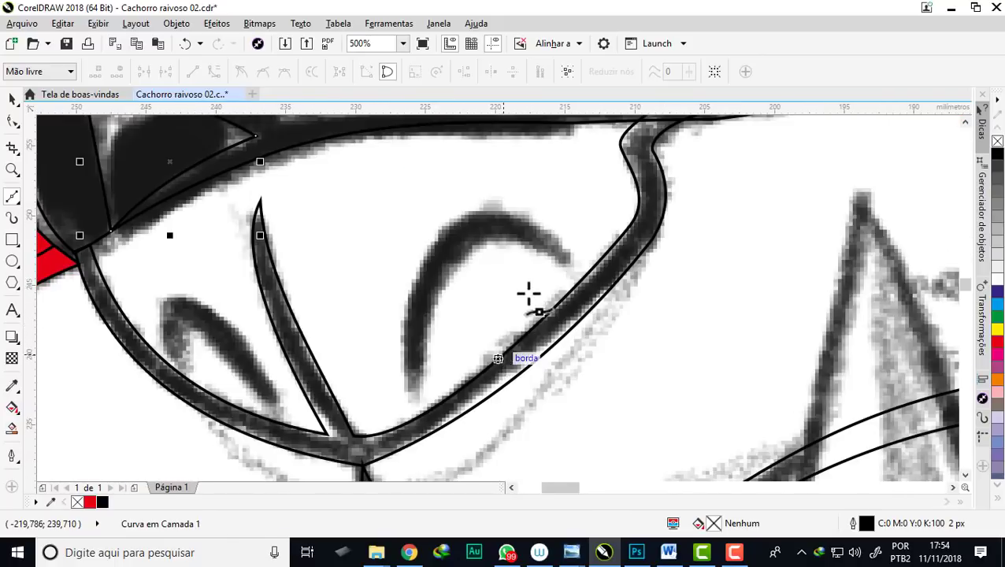
pyautogui.click(565, 268)
pyautogui.moveTo(463, 260); pyautogui.dragTo(450, 295)
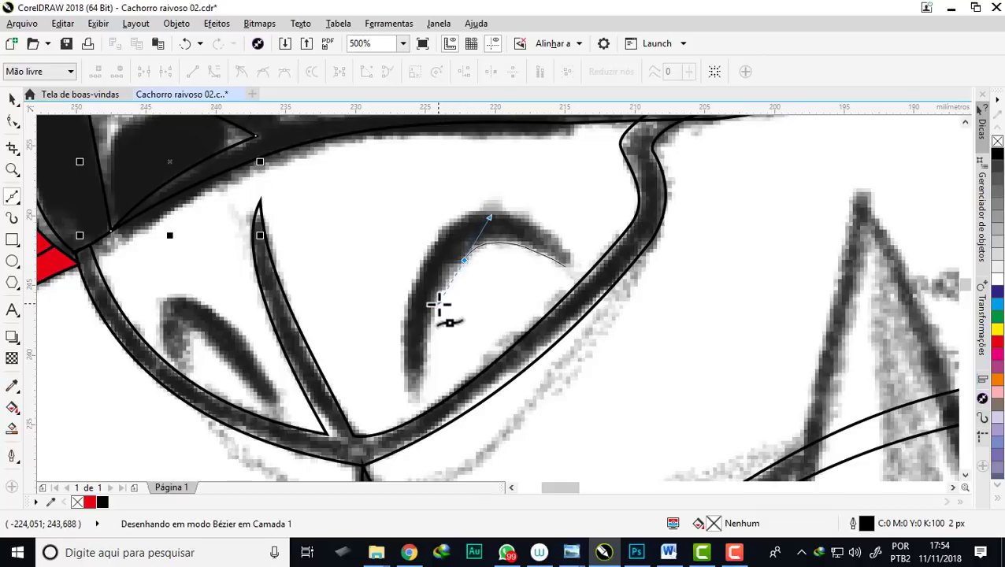
pyautogui.moveTo(415, 403); pyautogui.dragTo(417, 421)
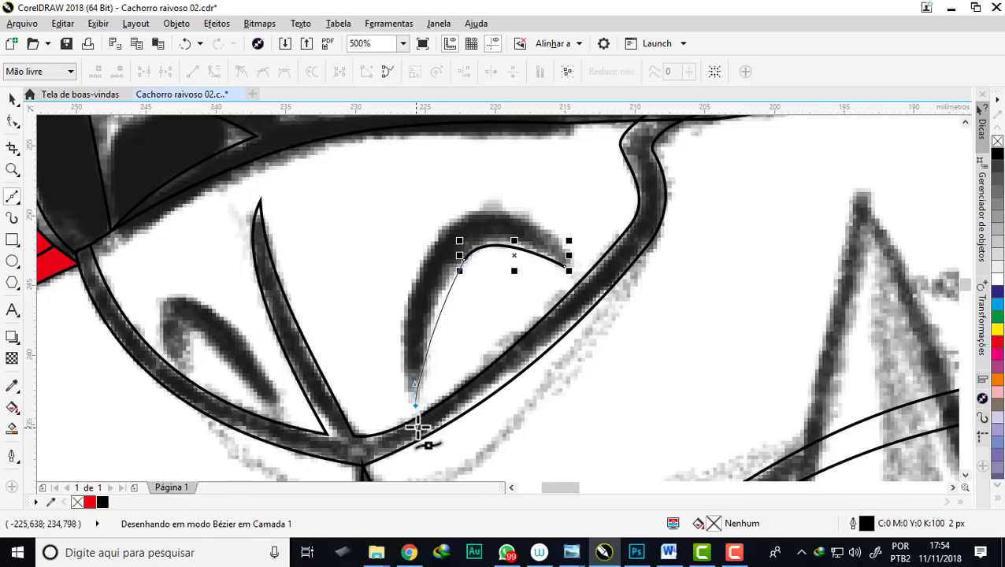
pyautogui.moveTo(441, 228)
pyautogui.mouseDown()
pyautogui.moveTo(502, 168)
pyautogui.moveTo(455, 202)
pyautogui.mouseUp()
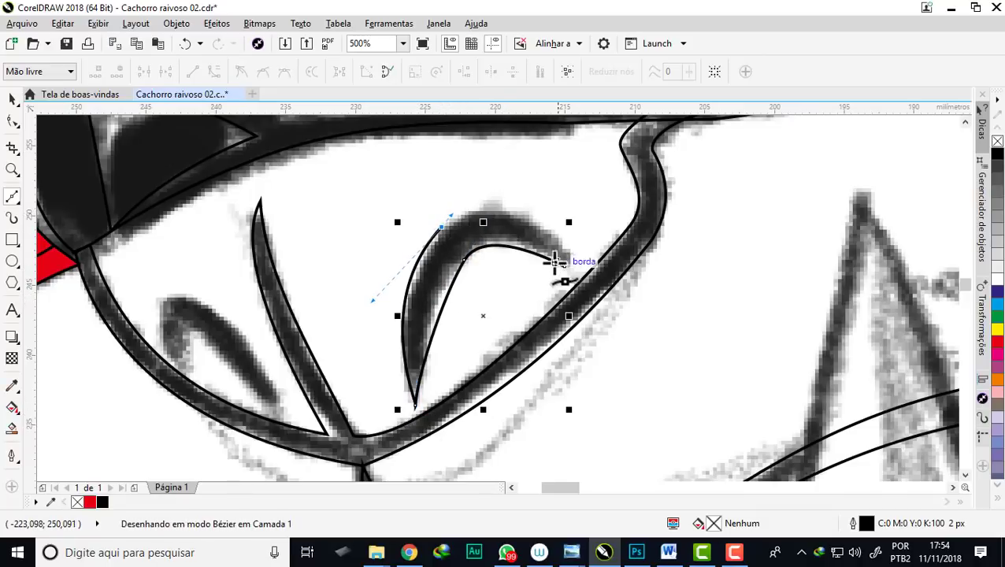
pyautogui.moveTo(567, 247)
pyautogui.mouseDown()
pyautogui.moveTo(629, 317)
pyautogui.moveTo(574, 265)
pyautogui.mouseUp()
pyautogui.scroll(3, 574, 265)
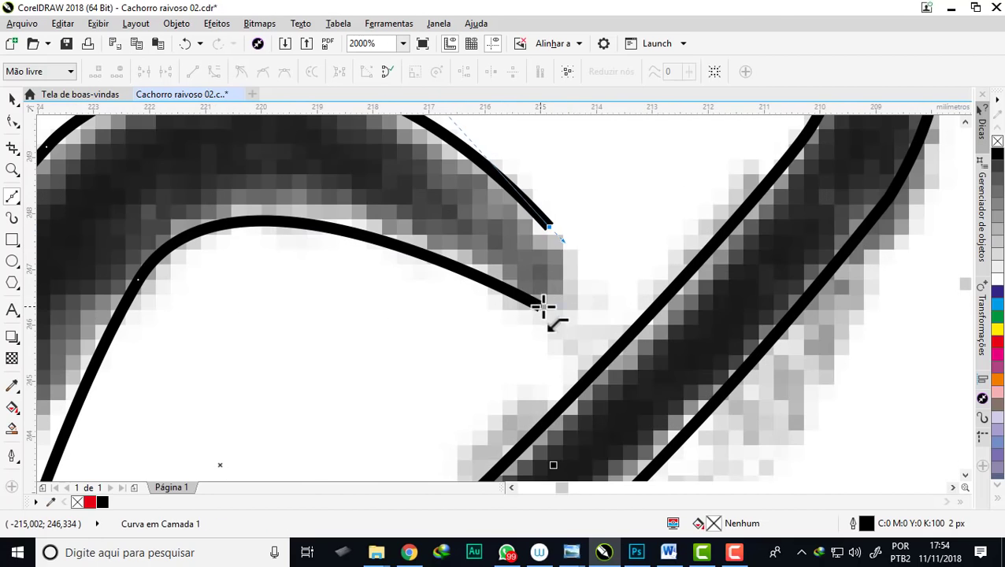
pyautogui.scroll(-4, 617, 336)
pyautogui.scroll(2, 482, 332)
# Adjust the crescent's nodes so its sharp tip becomes a rounded curve matching the sketch
pyautogui.press('F10')
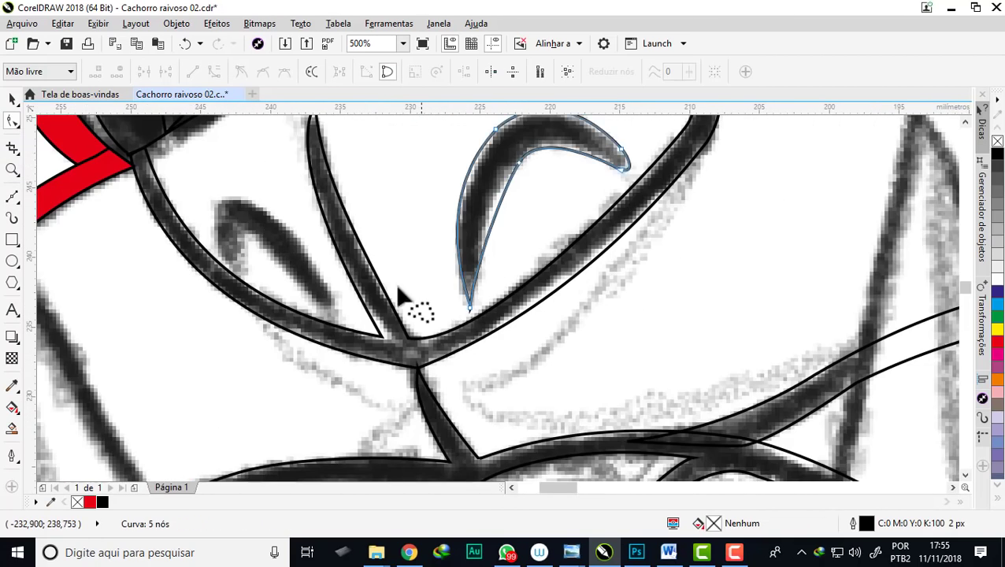
pyautogui.scroll(2, 404, 292)
pyautogui.scroll(2, 418, 292)
pyautogui.moveTo(418, 282)
pyautogui.mouseDown()
pyautogui.moveTo(469, 241)
pyautogui.moveTo(451, 231)
pyautogui.mouseUp()
pyautogui.scroll(-4, 426, 254)
pyautogui.scroll(2, 450, 226)
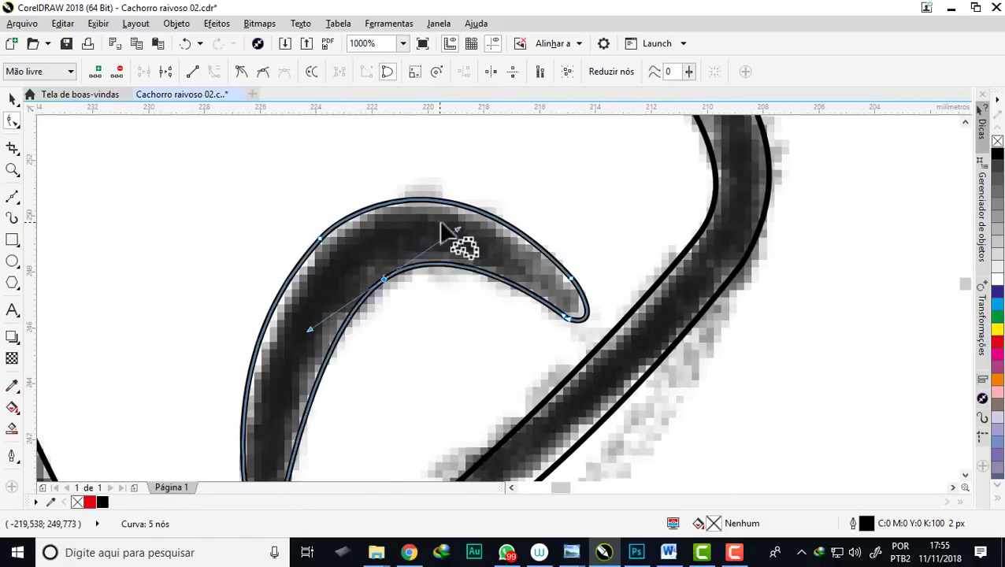
pyautogui.scroll(-1, 449, 230)
pyautogui.scroll(1, 399, 253)
pyautogui.click(396, 209)
pyautogui.scroll(-1, 426, 212)
pyautogui.moveTo(326, 287); pyautogui.dragTo(318, 289)
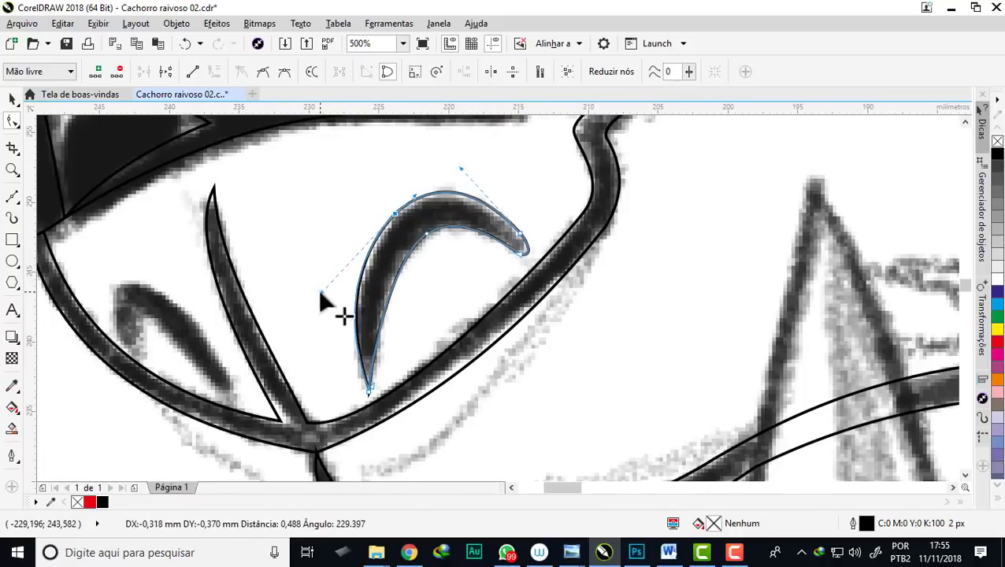
pyautogui.scroll(1, 405, 426)
pyautogui.scroll(2, 377, 410)
pyautogui.moveTo(375, 400); pyautogui.dragTo(370, 374)
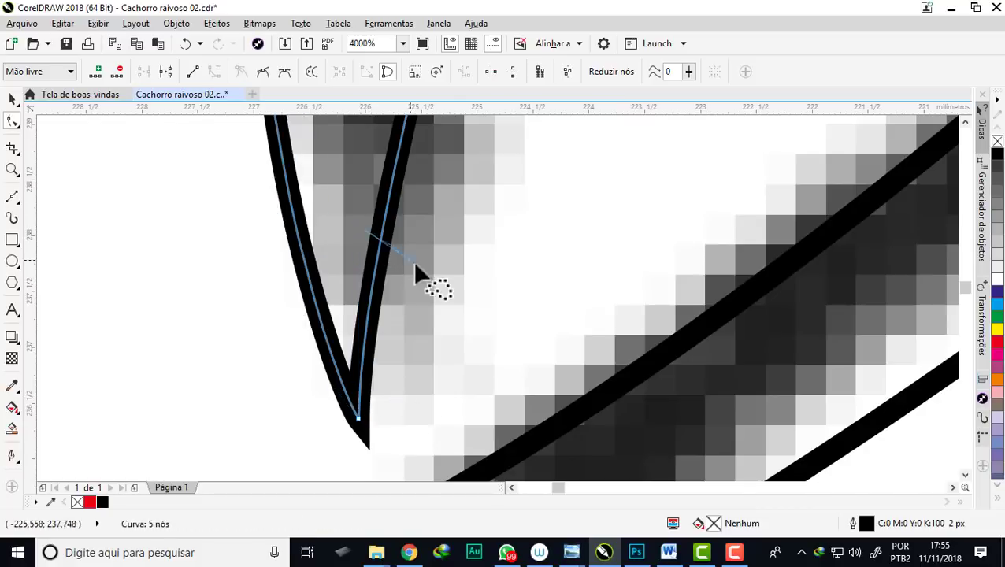
pyautogui.moveTo(370, 235); pyautogui.dragTo(396, 355)
pyautogui.scroll(-3, 401, 364)
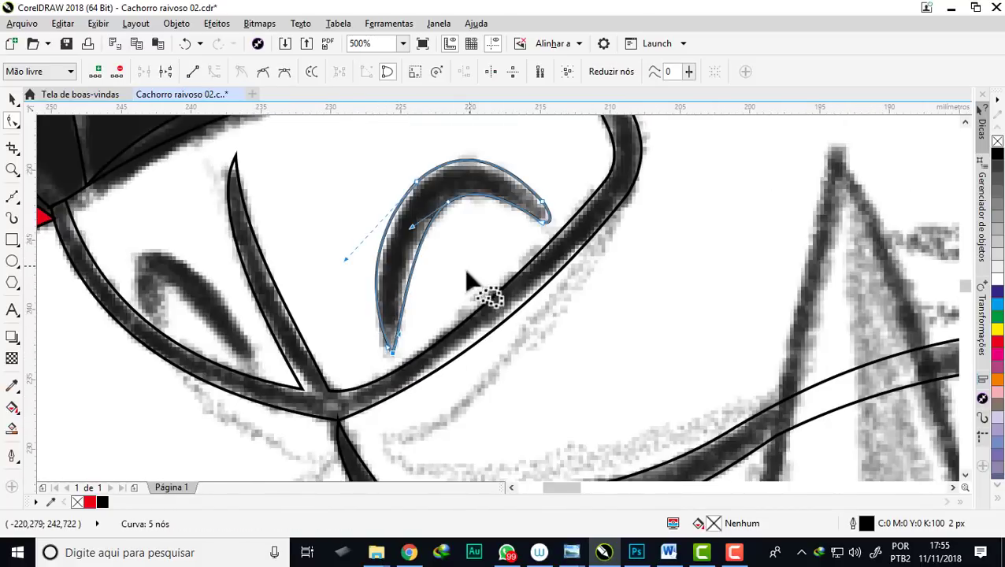
pyautogui.scroll(1, 404, 281)
pyautogui.scroll(1, 398, 282)
# Start a Bézier outline at the hook's tip and curve its first edge along the stroke
pyautogui.click(584, 384)
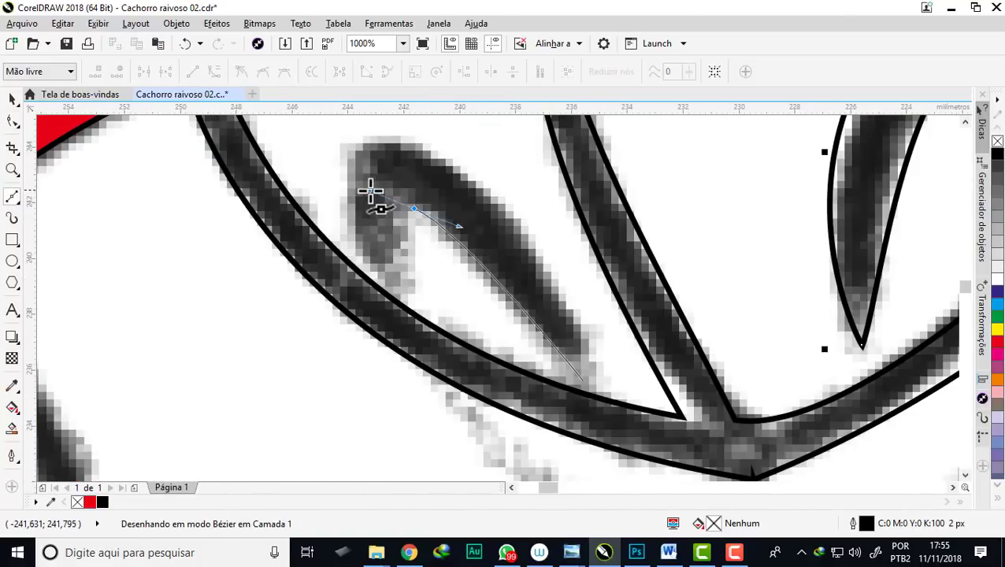
pyautogui.moveTo(409, 204); pyautogui.dragTo(407, 279)
pyautogui.moveTo(403, 299); pyautogui.dragTo(426, 314)
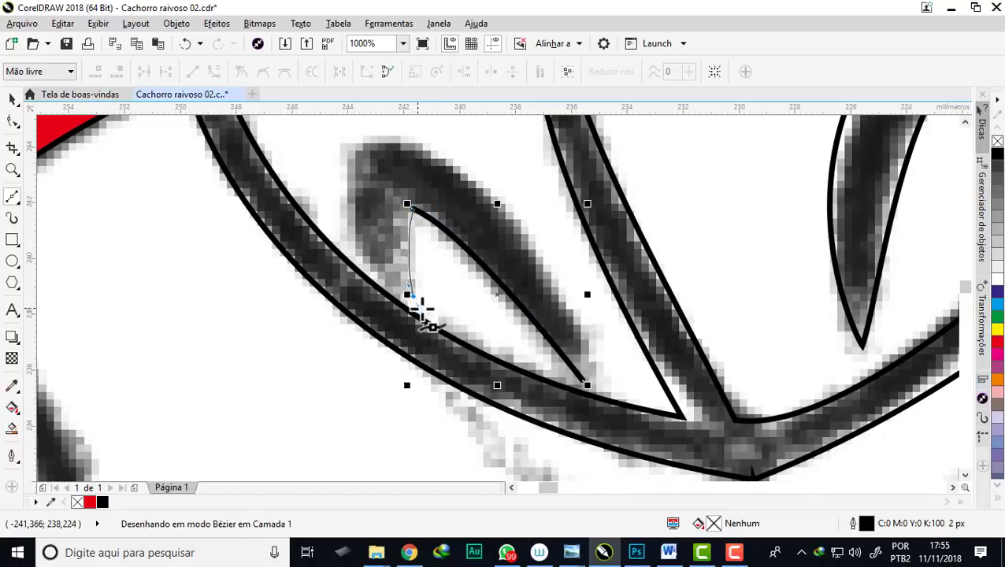
pyautogui.scroll(2, 360, 182)
pyautogui.scroll(-2, 360, 169)
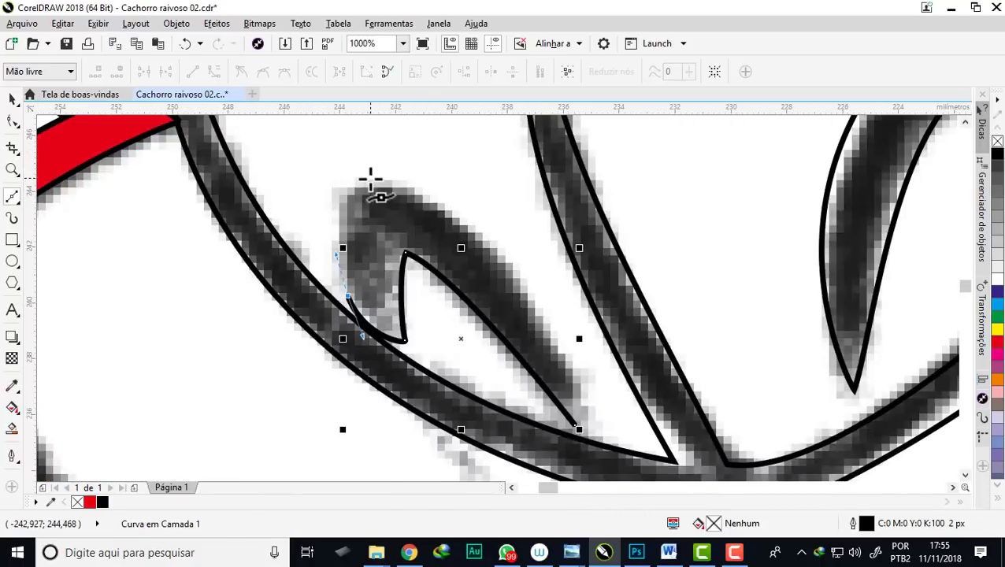
# Curve the hook's outer edge along the sketch to where it meets the lip
pyautogui.moveTo(370, 184); pyautogui.dragTo(416, 197)
pyautogui.moveTo(536, 308); pyautogui.dragTo(624, 431)
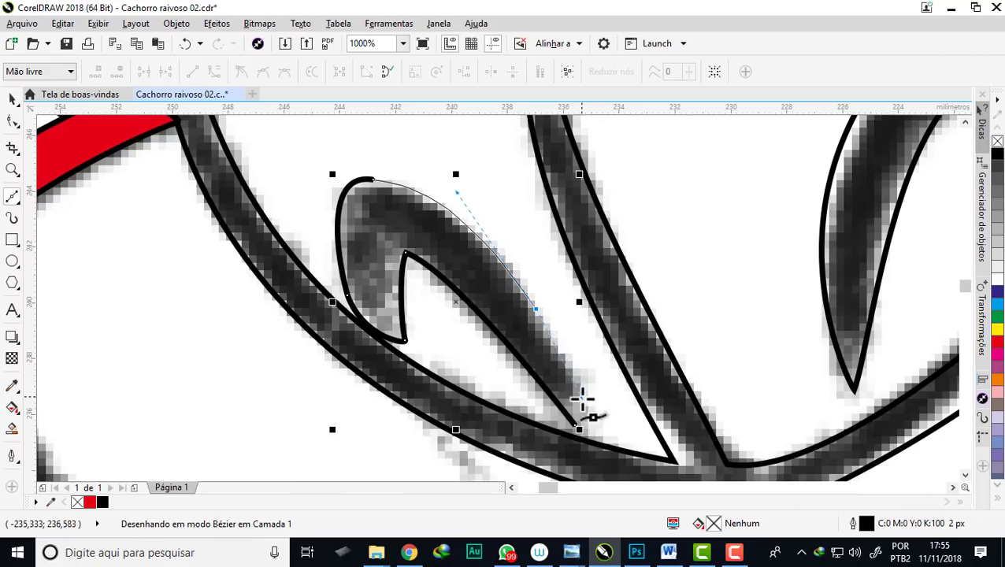
pyautogui.scroll(2, 579, 404)
pyautogui.moveTo(499, 323)
pyautogui.mouseDown()
pyautogui.moveTo(539, 323)
pyautogui.moveTo(579, 386)
pyautogui.mouseUp()
pyautogui.scroll(2, 539, 323)
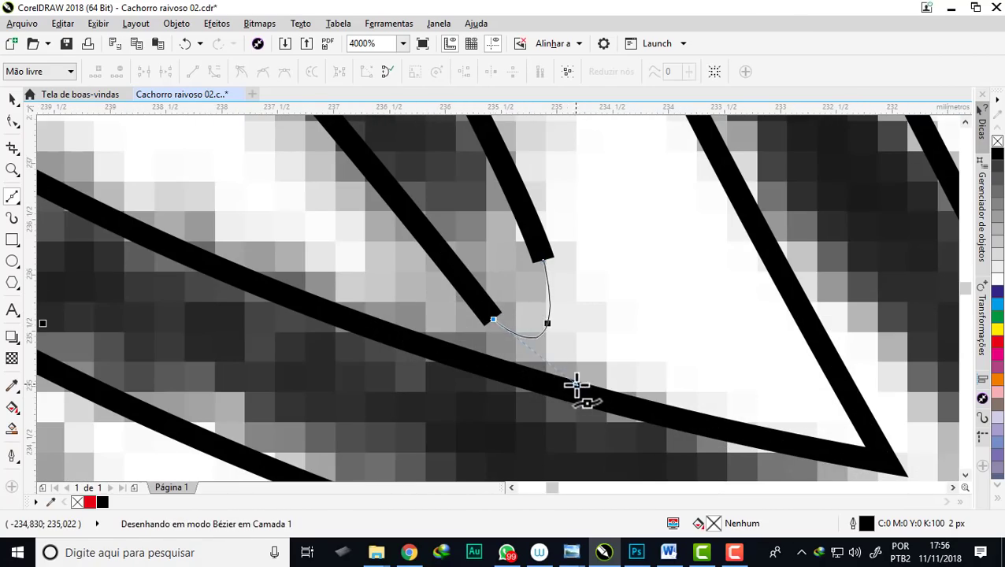
pyautogui.scroll(-2, 411, 299)
pyautogui.scroll(-2, 539, 292)
pyautogui.scroll(1, 604, 327)
pyautogui.scroll(-1, 603, 327)
pyautogui.scroll(1, 534, 335)
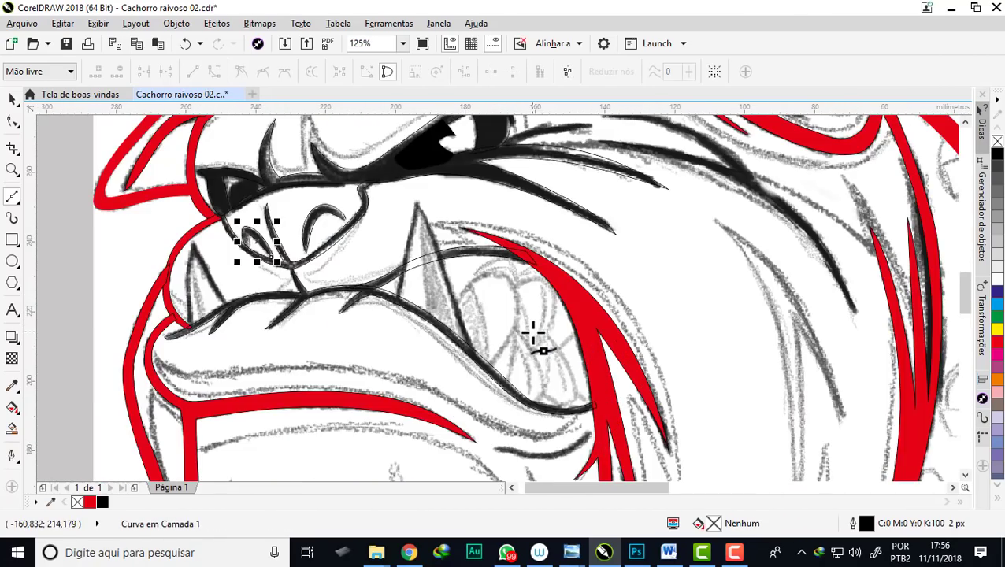
pyautogui.scroll(2, 501, 345)
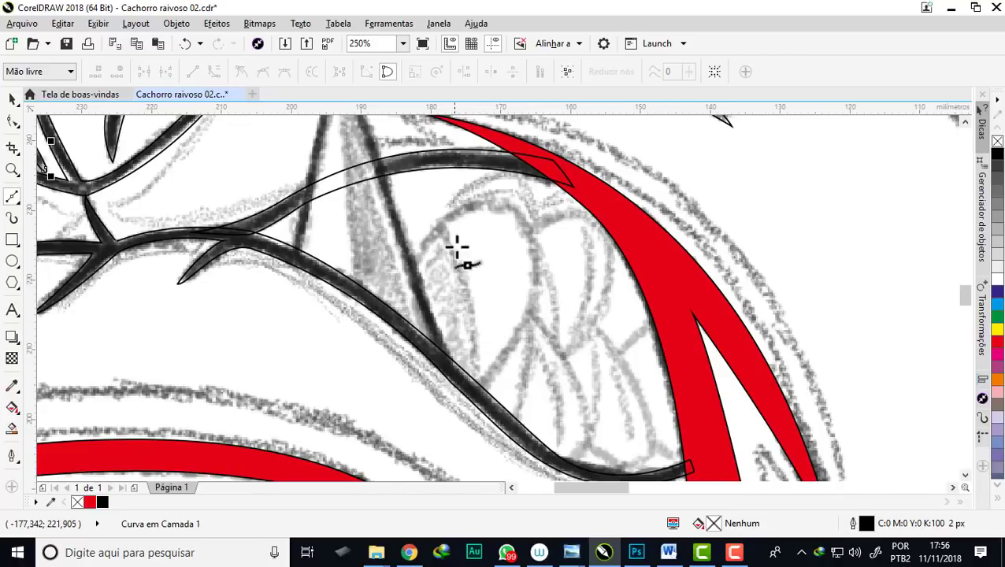
pyautogui.scroll(-2, 510, 272)
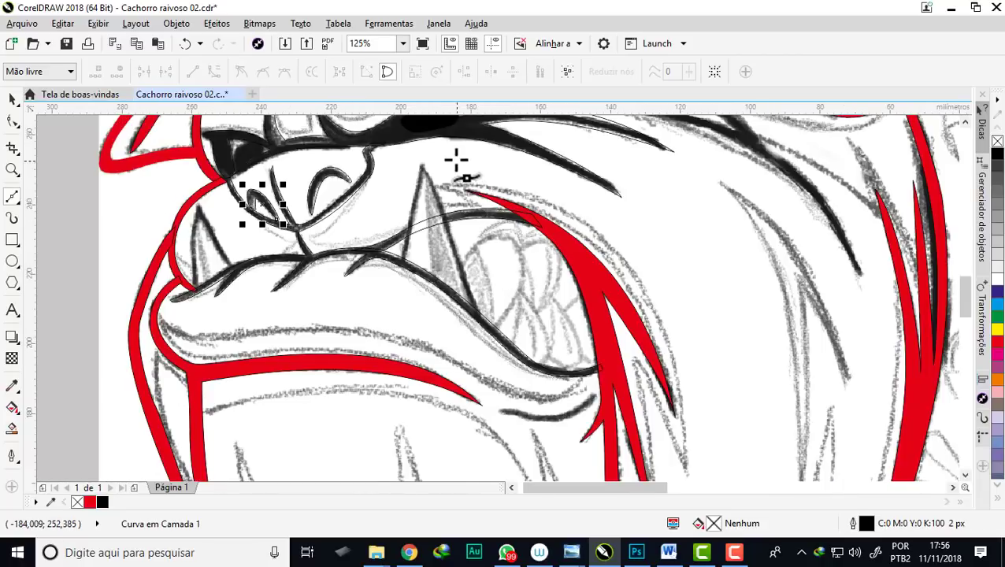
pyautogui.scroll(2, 425, 158)
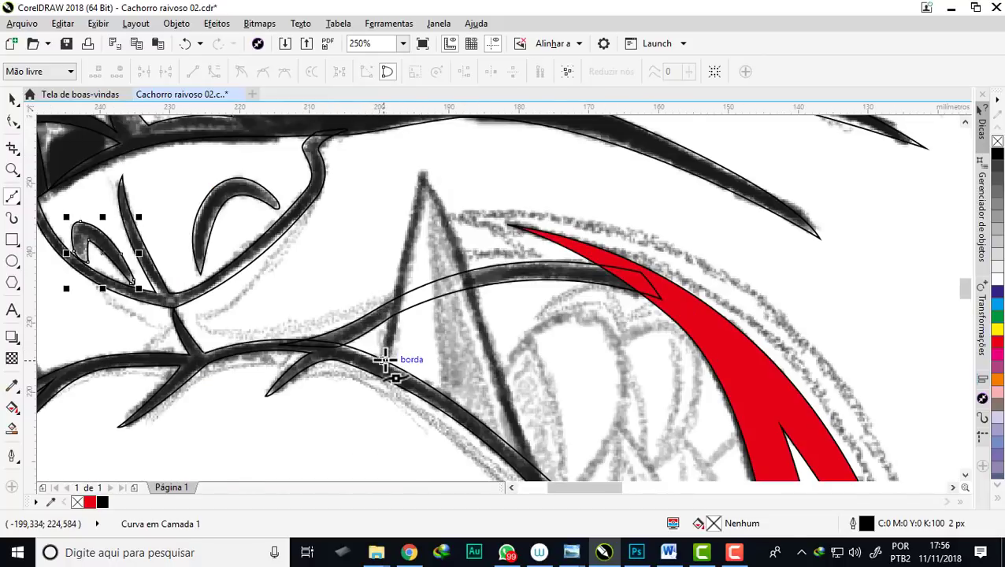
pyautogui.scroll(2, 385, 361)
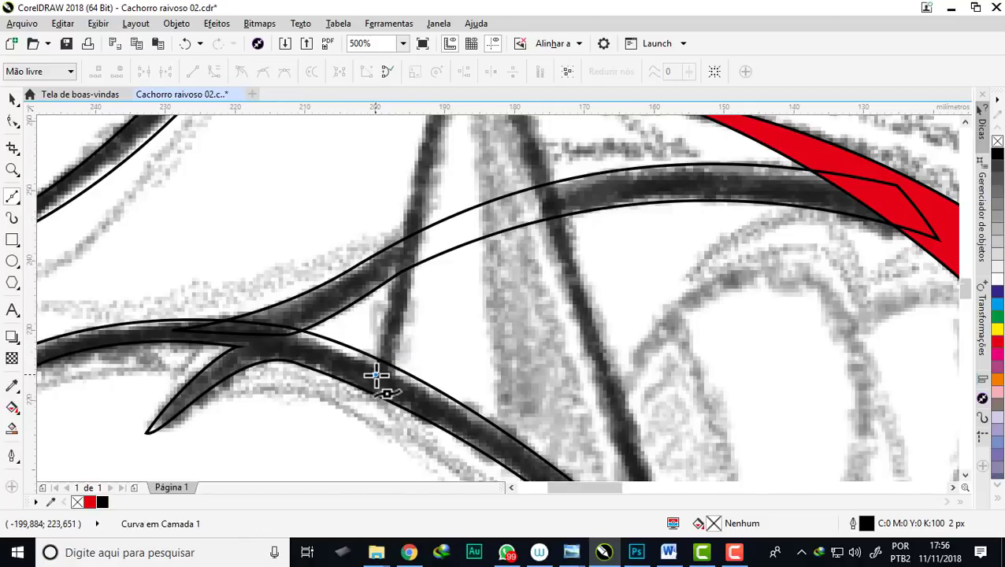
# Trace the large fang's first edge up to its tip and back down to the lip line
pyautogui.scroll(-2, 377, 378)
pyautogui.click(415, 180)
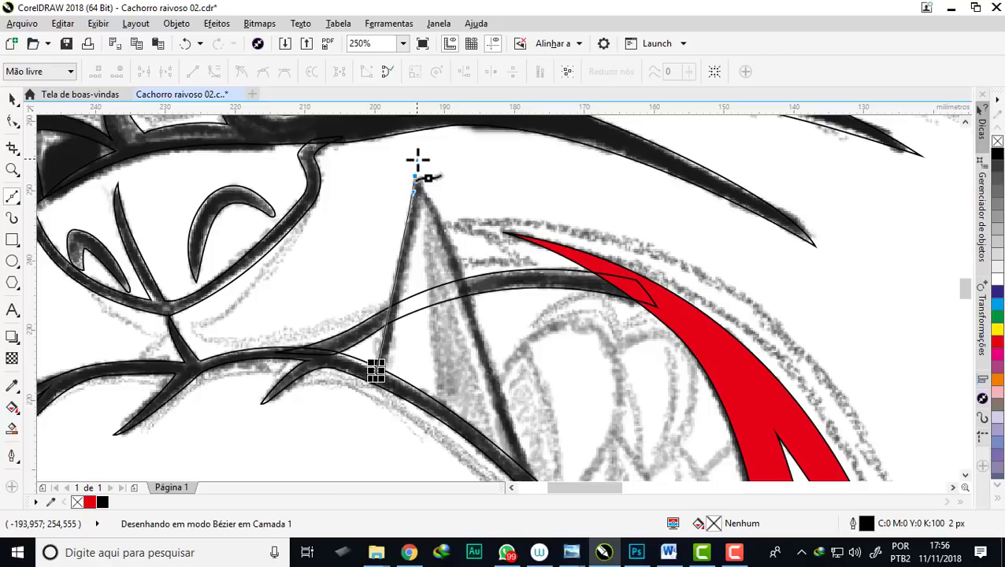
pyautogui.click(417, 172)
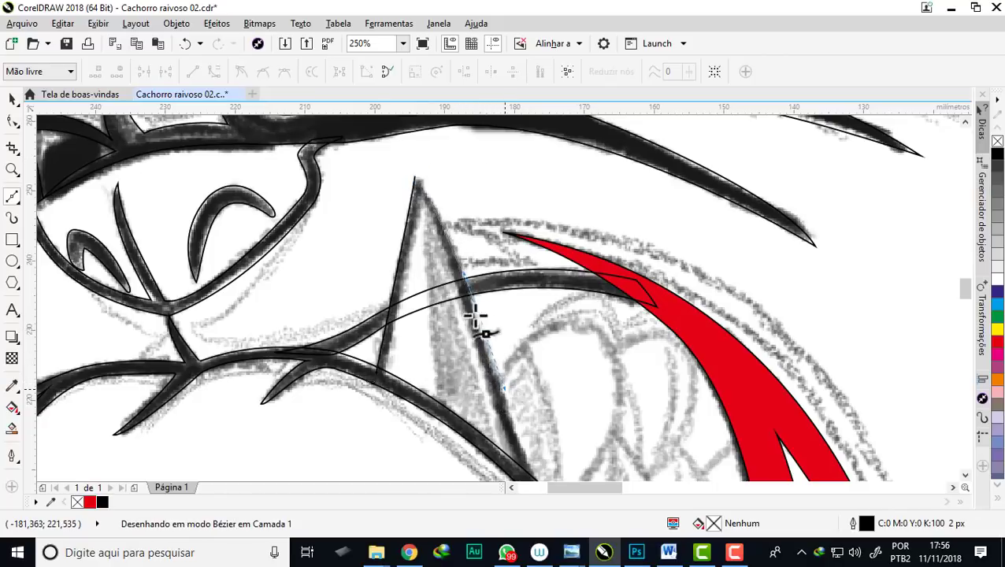
pyautogui.moveTo(483, 331); pyautogui.dragTo(504, 390)
pyautogui.scroll(-1, 498, 381)
pyautogui.scroll(1, 504, 394)
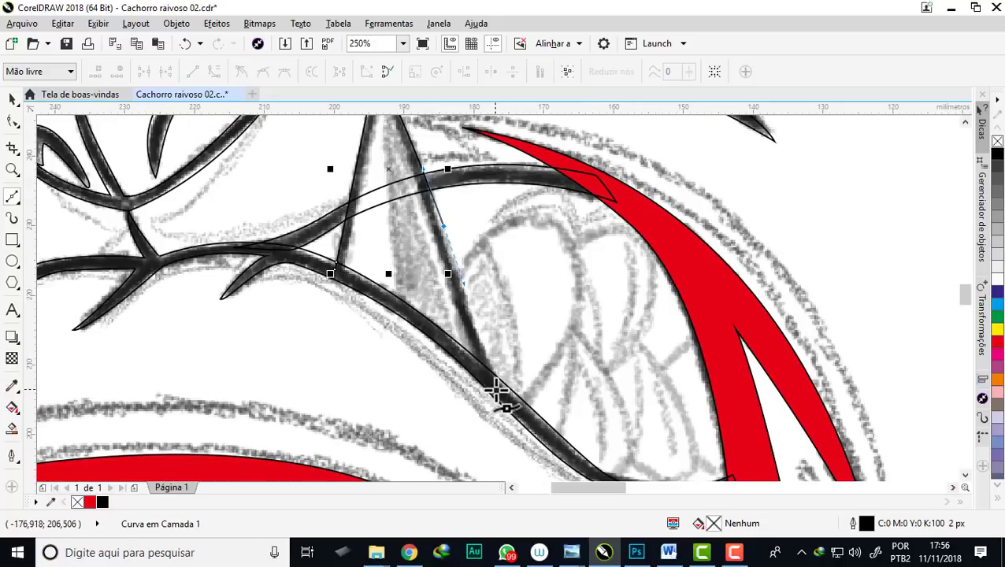
pyautogui.click(480, 370)
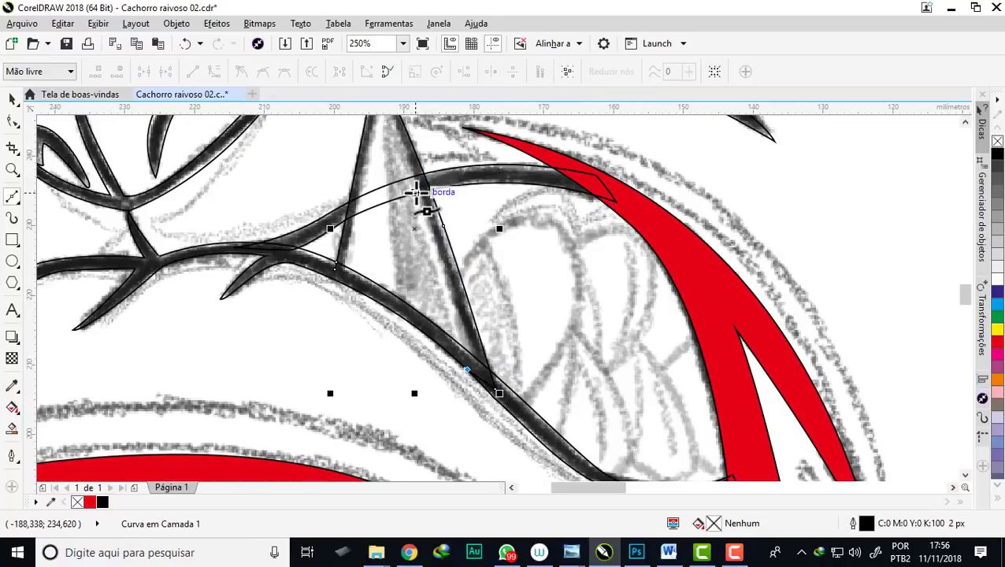
pyautogui.scroll(-2, 437, 205)
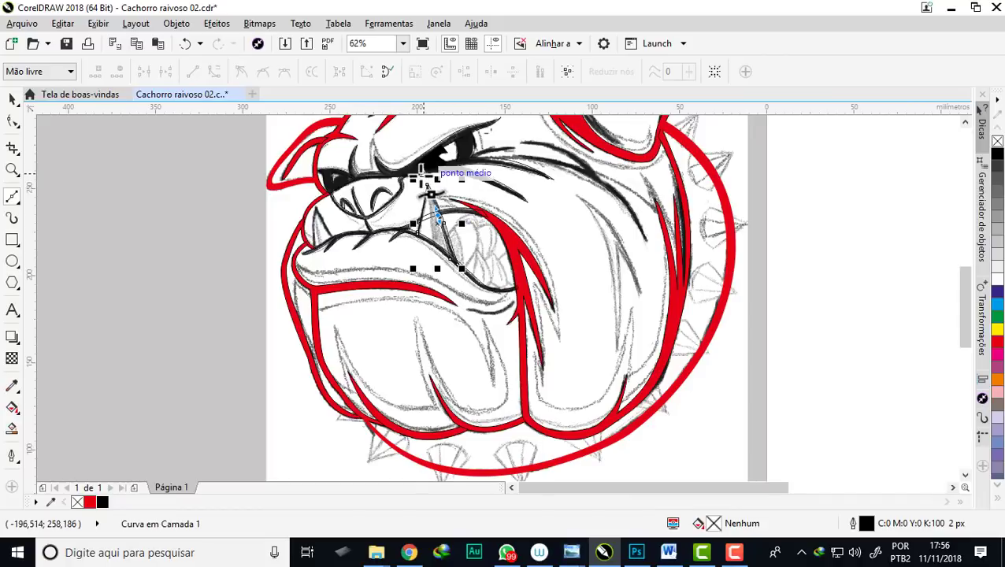
pyautogui.scroll(2, 426, 169)
# Place the fang's tip node and bring its other edge down to the lip
pyautogui.click(436, 192)
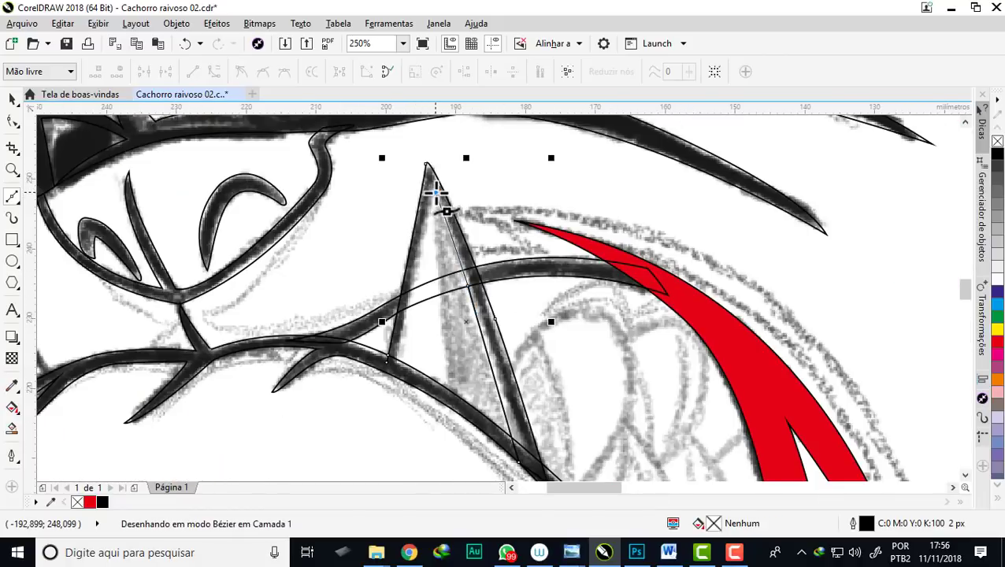
pyautogui.click(399, 356)
pyautogui.scroll(2, 400, 365)
pyautogui.click(397, 362)
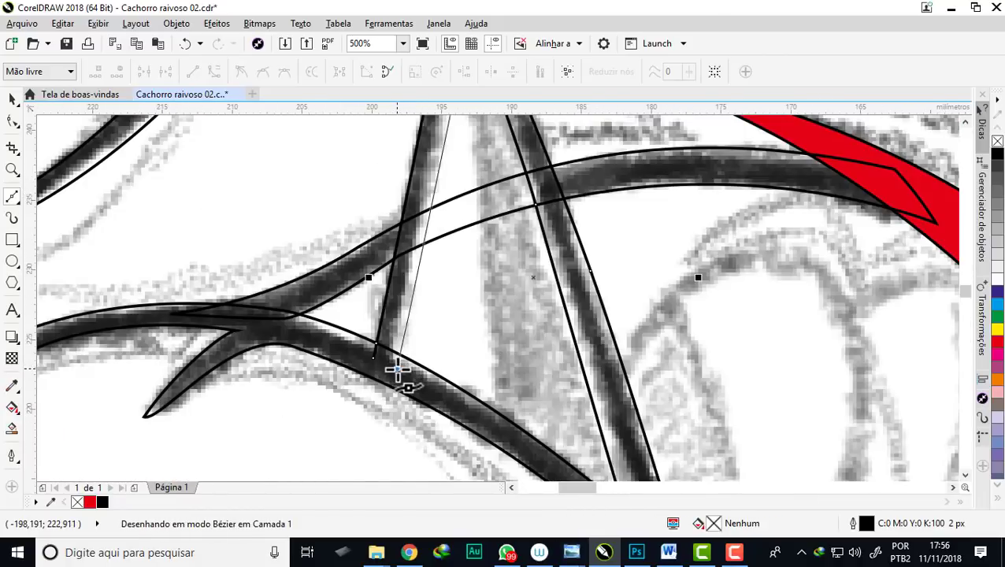
pyautogui.scroll(-2, 385, 362)
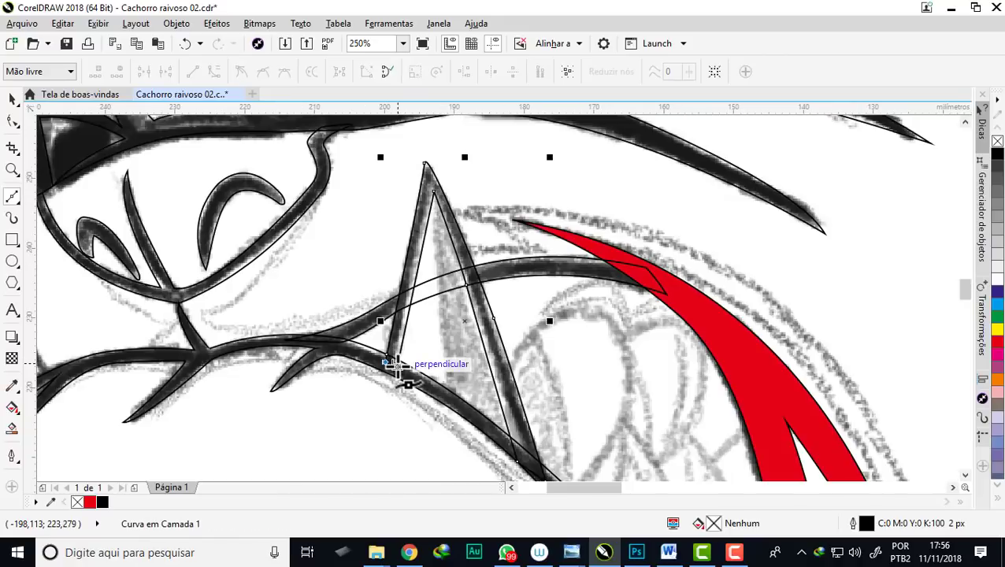
pyautogui.scroll(2, 433, 195)
pyautogui.scroll(-2, 445, 191)
pyautogui.scroll(-2, 448, 189)
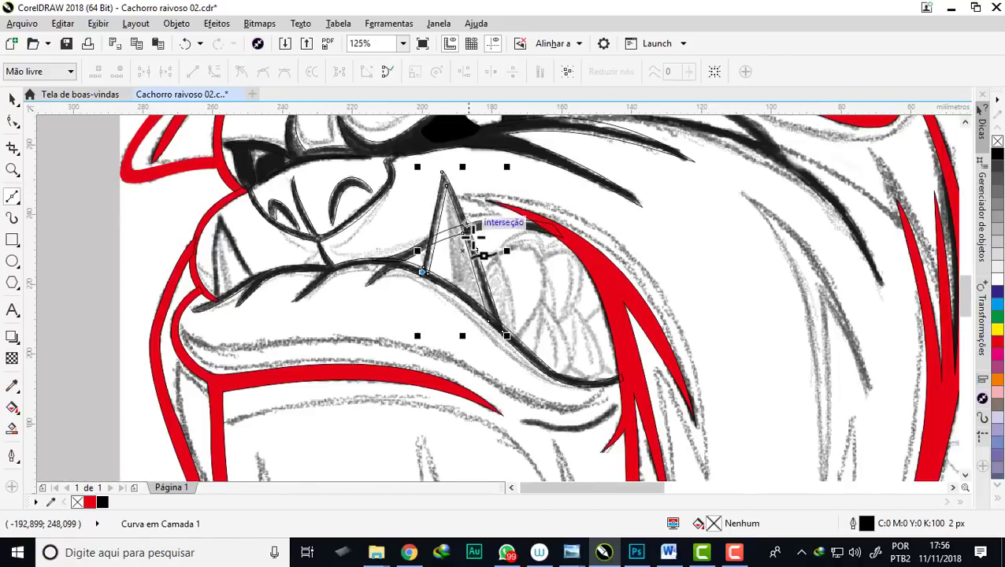
pyautogui.scroll(2, 236, 293)
pyautogui.scroll(-2, 265, 280)
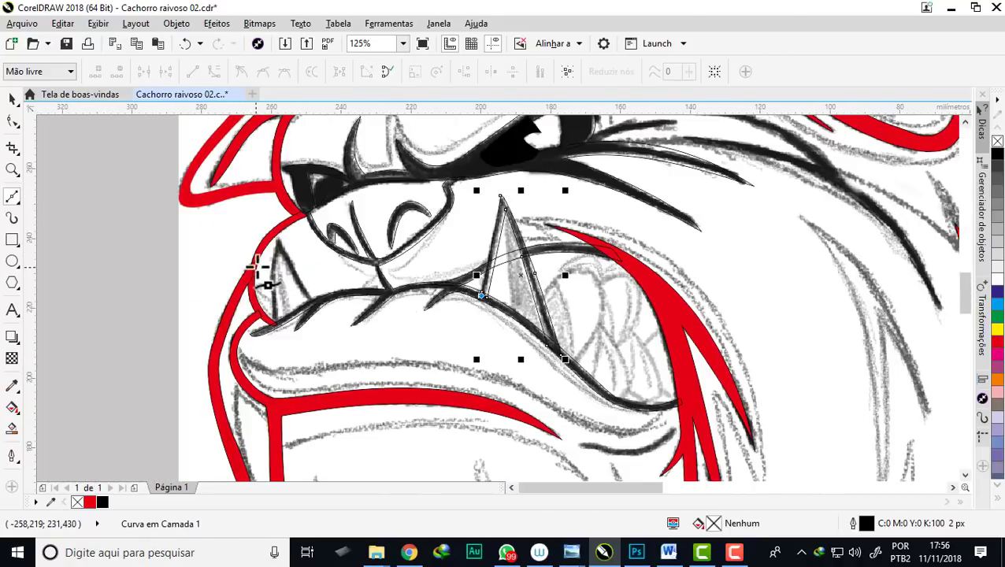
pyautogui.scroll(2, 273, 262)
pyautogui.scroll(2, 279, 262)
pyautogui.scroll(-2, 359, 406)
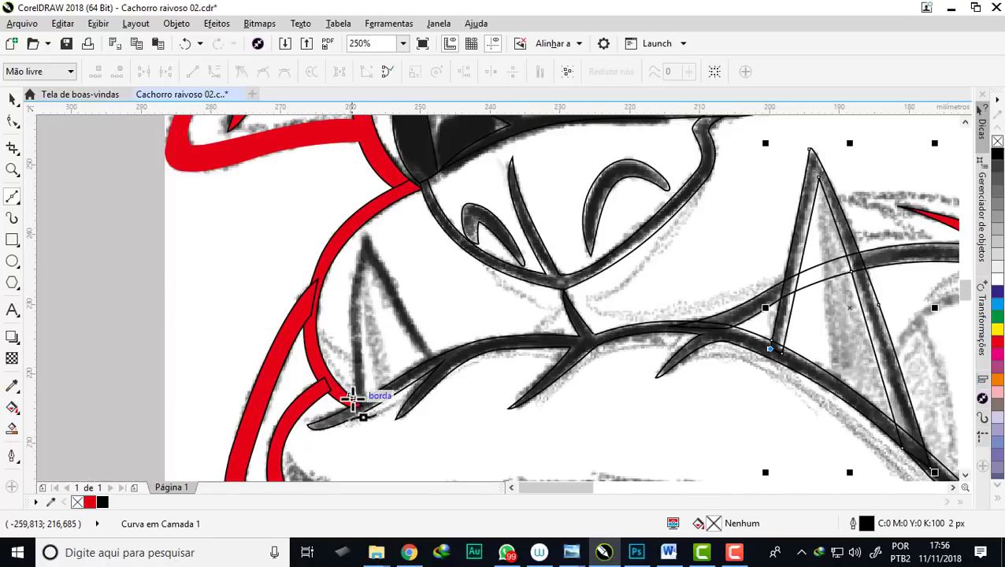
pyautogui.scroll(2, 359, 408)
# Undo the stray segment drawn toward the small left fang with Ctrl+Z
pyautogui.click(355, 423)
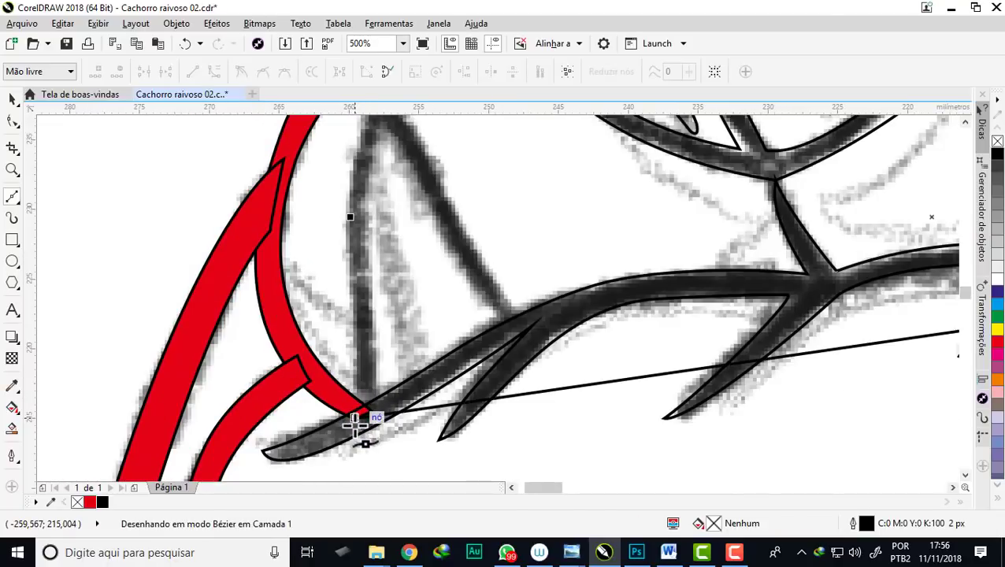
pyautogui.scroll(-4, 357, 426)
pyautogui.scroll(4, 585, 408)
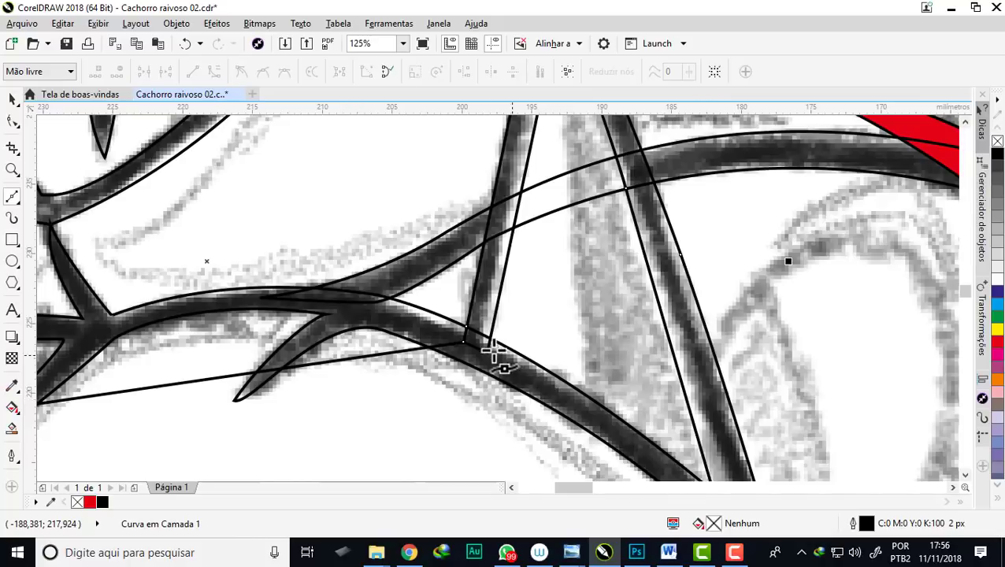
pyautogui.scroll(2, 494, 353)
pyautogui.hotkey('ctrl', 'z')
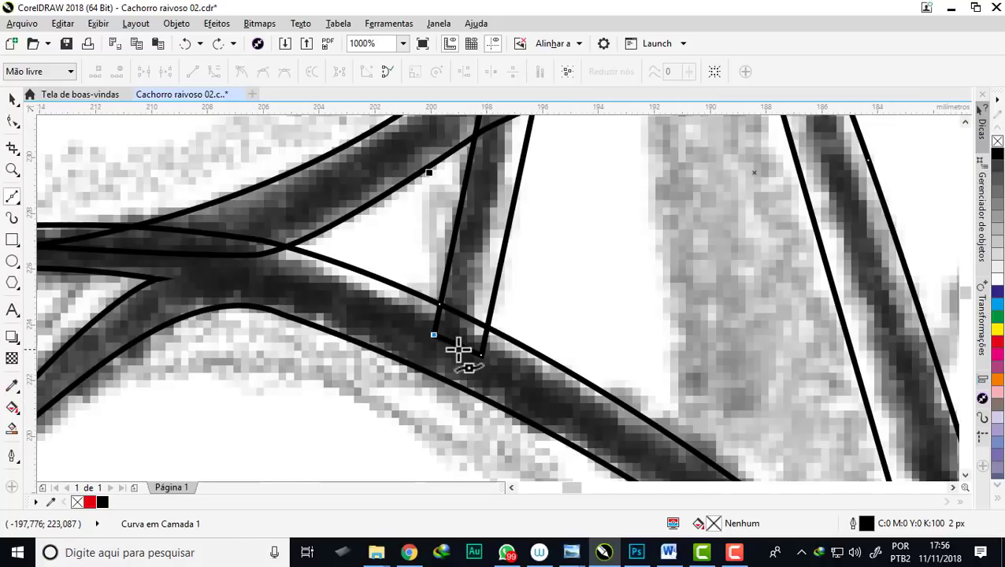
pyautogui.scroll(4, 460, 336)
# Reposition the fang's lower corner node onto the lip line with the Shape tool
pyautogui.click(12, 119)
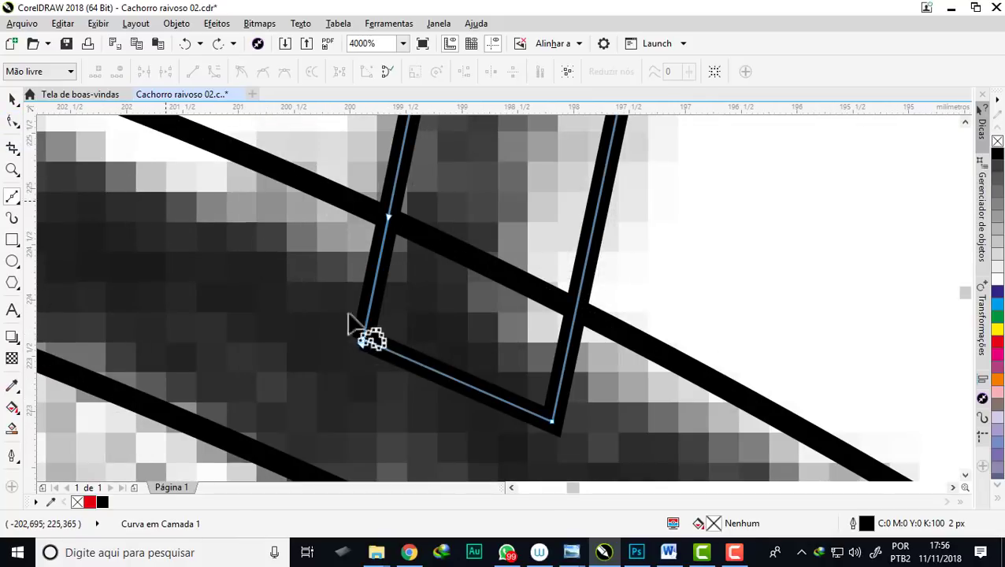
pyautogui.moveTo(363, 346)
pyautogui.mouseDown()
pyautogui.moveTo(432, 386)
pyautogui.moveTo(361, 344)
pyautogui.mouseUp()
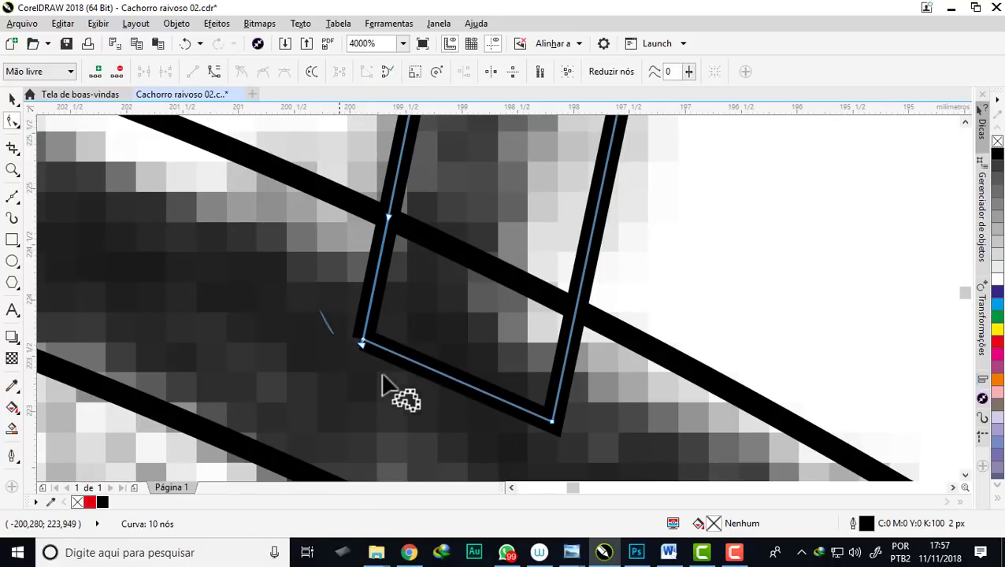
pyautogui.moveTo(322, 313)
pyautogui.mouseDown()
pyautogui.moveTo(421, 319)
pyautogui.moveTo(309, 304)
pyautogui.mouseUp()
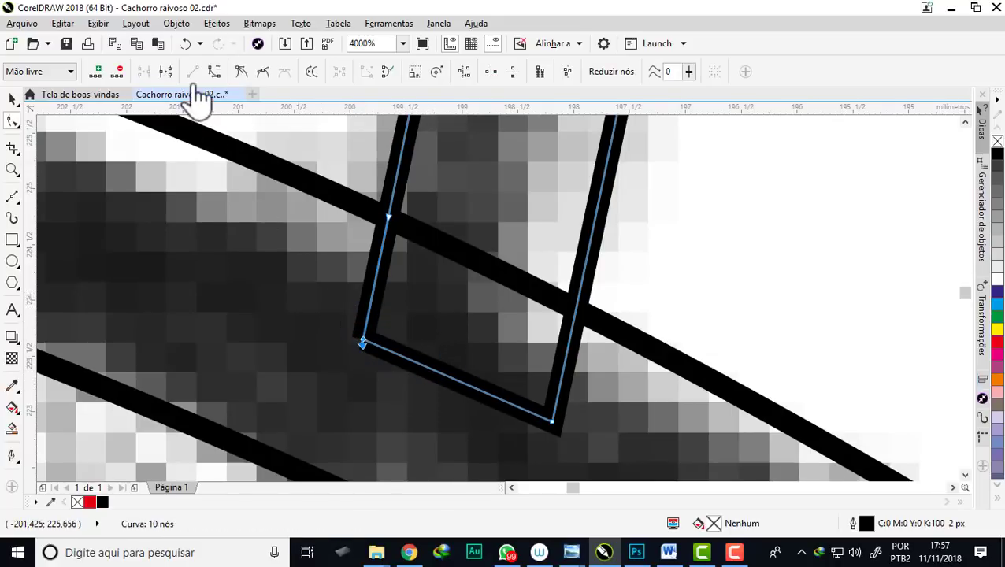
pyautogui.scroll(-3, 516, 354)
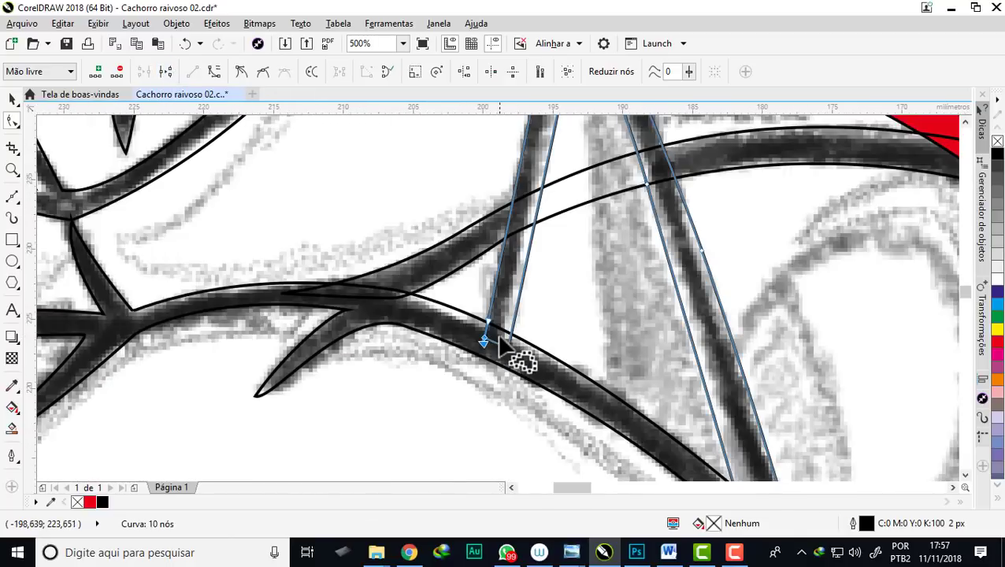
pyautogui.scroll(-2, 516, 355)
pyautogui.click(13, 100)
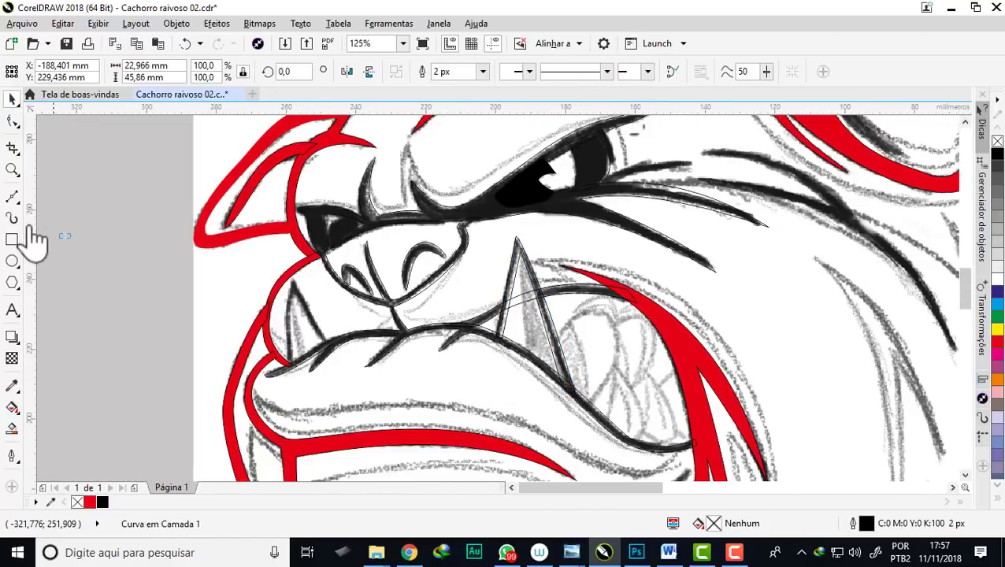
pyautogui.press('Escape')
# With the Bézier tool, draw the small left fang's left edge up to its tip
pyautogui.click(12, 196)
pyautogui.scroll(2, 274, 360)
pyautogui.scroll(2, 274, 361)
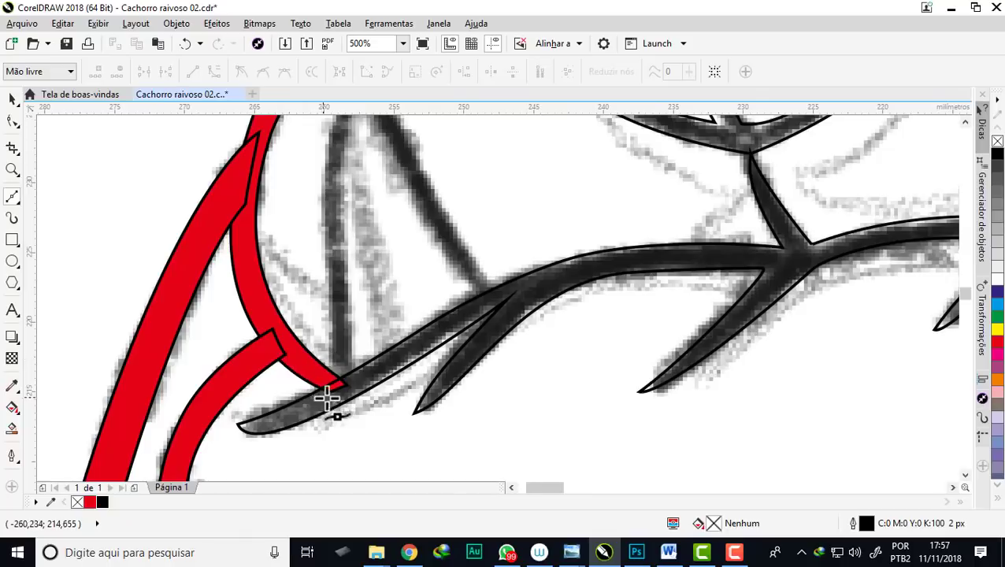
pyautogui.scroll(1, 330, 399)
pyautogui.scroll(-1, 340, 388)
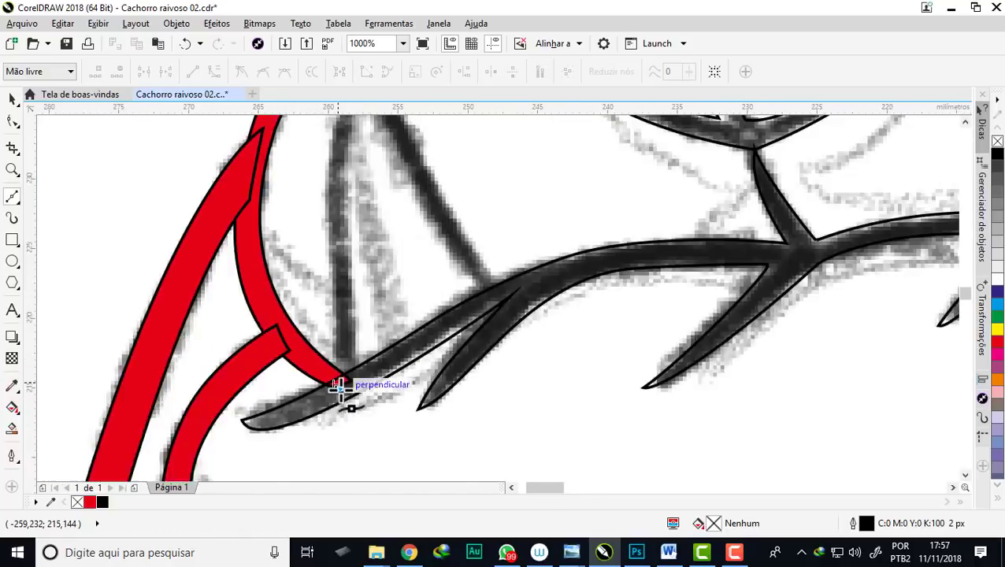
pyautogui.scroll(-1, 341, 388)
pyautogui.moveTo(333, 272); pyautogui.dragTo(337, 252)
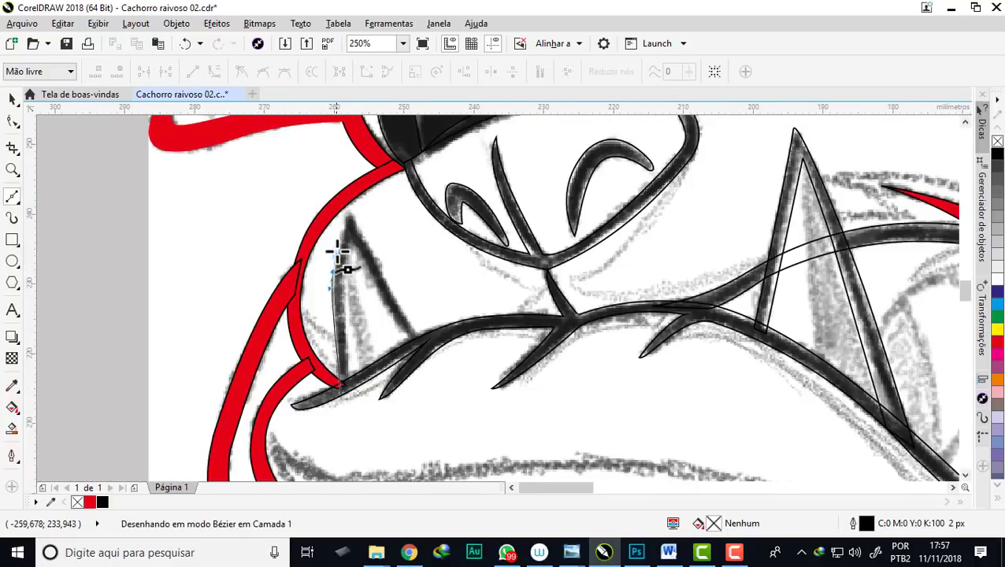
pyautogui.scroll(2, 341, 218)
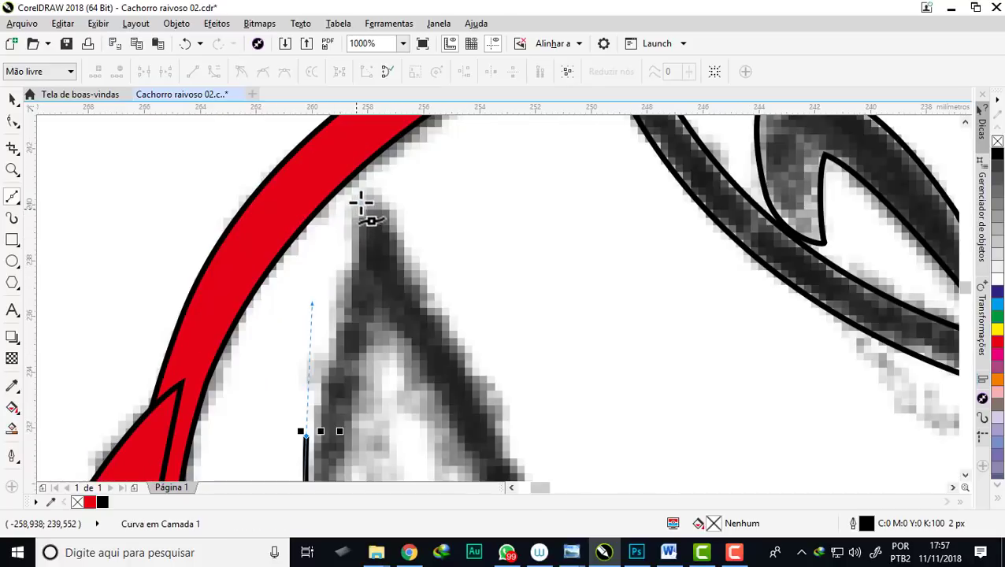
pyautogui.moveTo(365, 190); pyautogui.dragTo(367, 189)
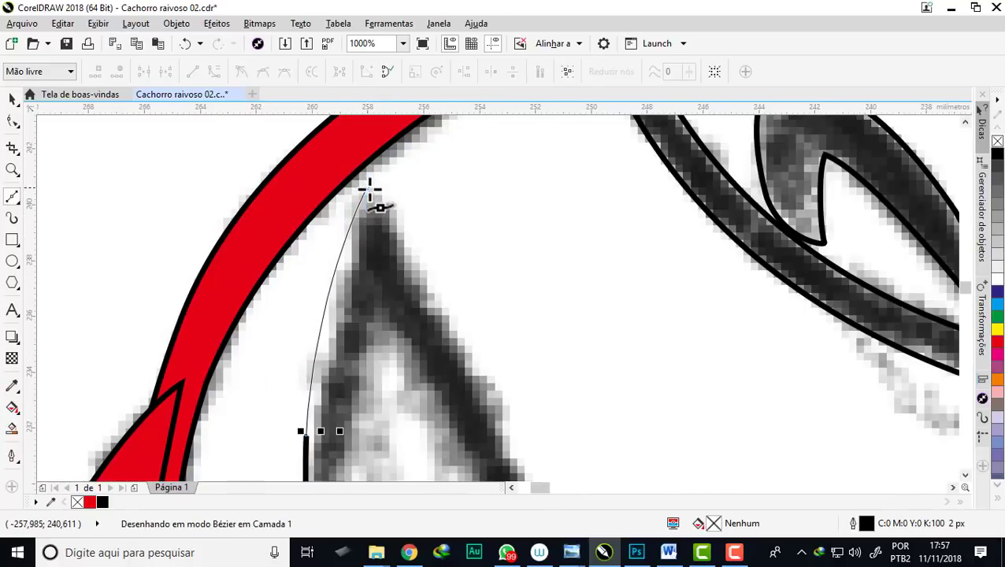
# Curve the left fang's right edge down to the lip and add nodes along its base
pyautogui.scroll(-2, 367, 189)
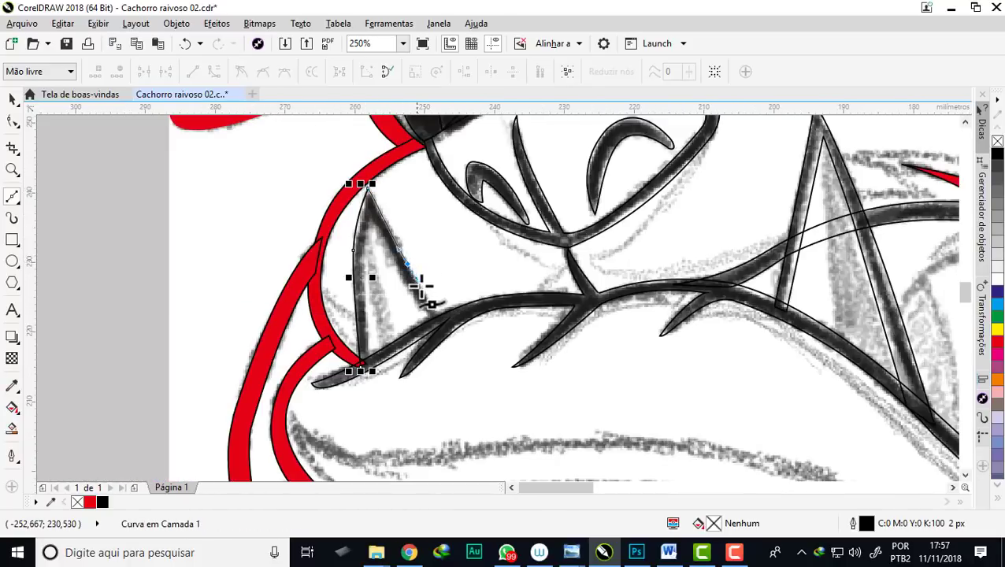
pyautogui.moveTo(411, 282); pyautogui.dragTo(426, 292)
pyautogui.scroll(2, 442, 324)
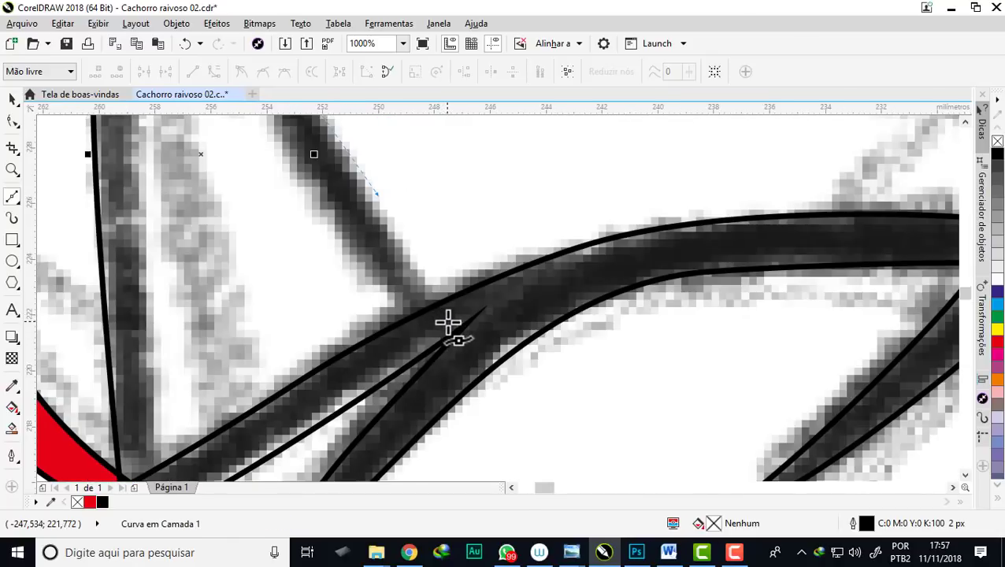
pyautogui.click(451, 318)
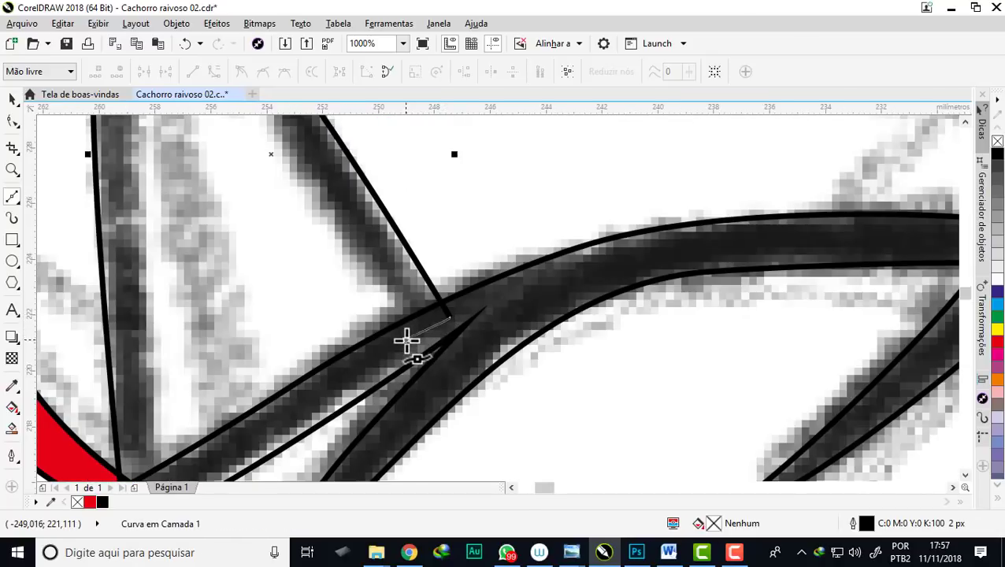
pyautogui.click(407, 340)
pyautogui.scroll(-1, 415, 347)
pyautogui.scroll(-1, 415, 348)
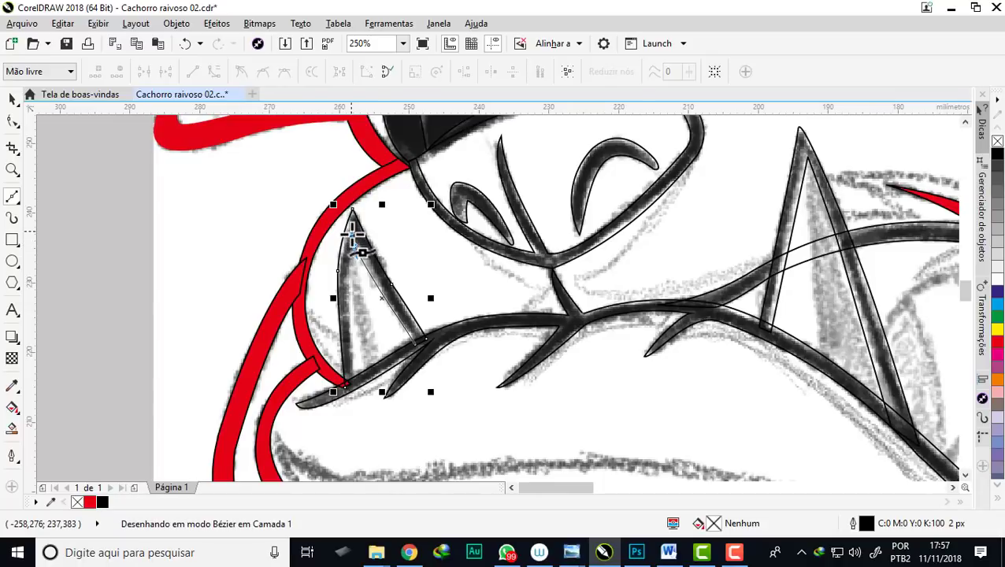
pyautogui.scroll(2, 347, 370)
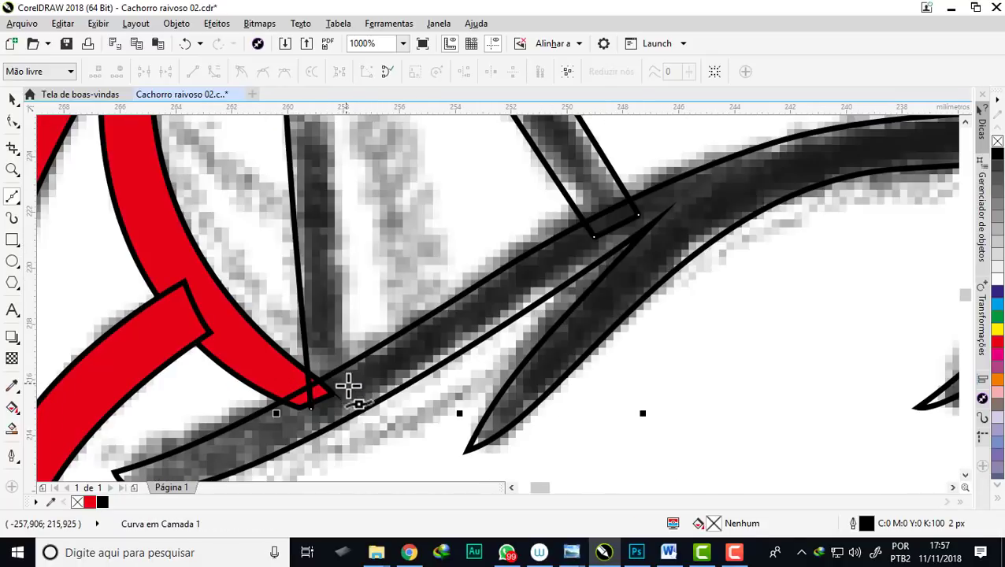
# Close the left fang outline back at its starting node
pyautogui.moveTo(354, 386); pyautogui.dragTo(359, 402)
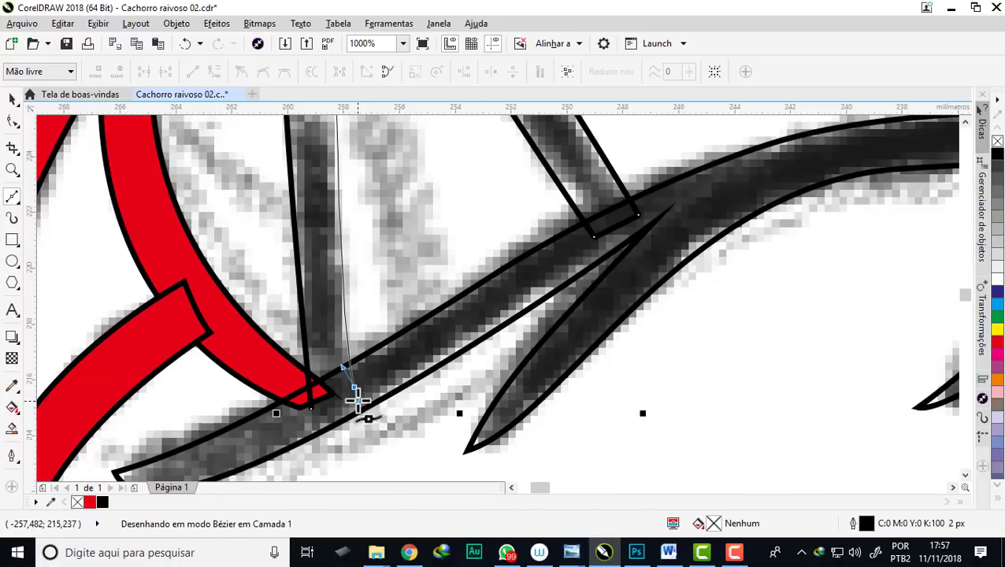
pyautogui.scroll(2, 316, 413)
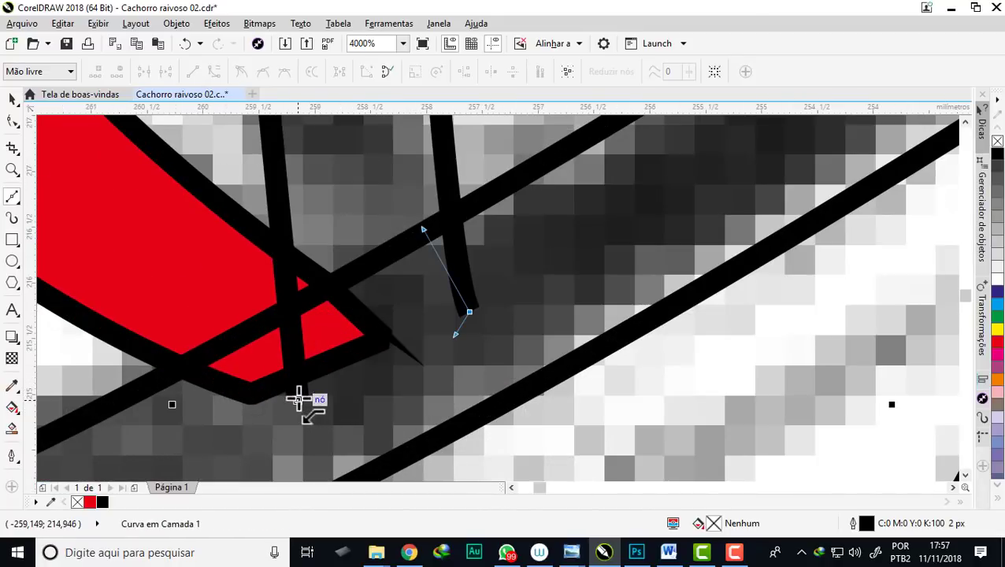
pyautogui.click(298, 399)
pyautogui.scroll(-4, 330, 390)
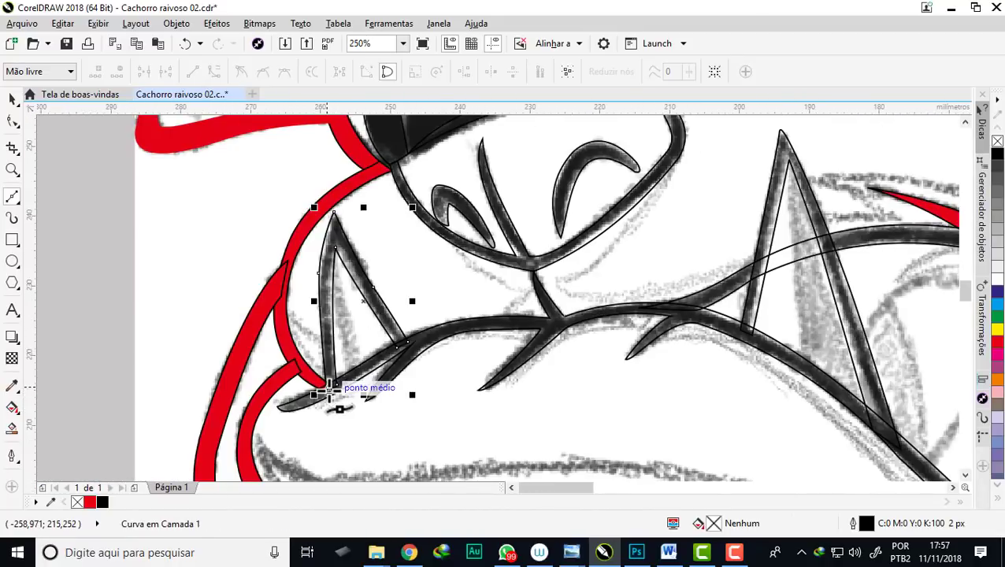
pyautogui.scroll(-1, 352, 271)
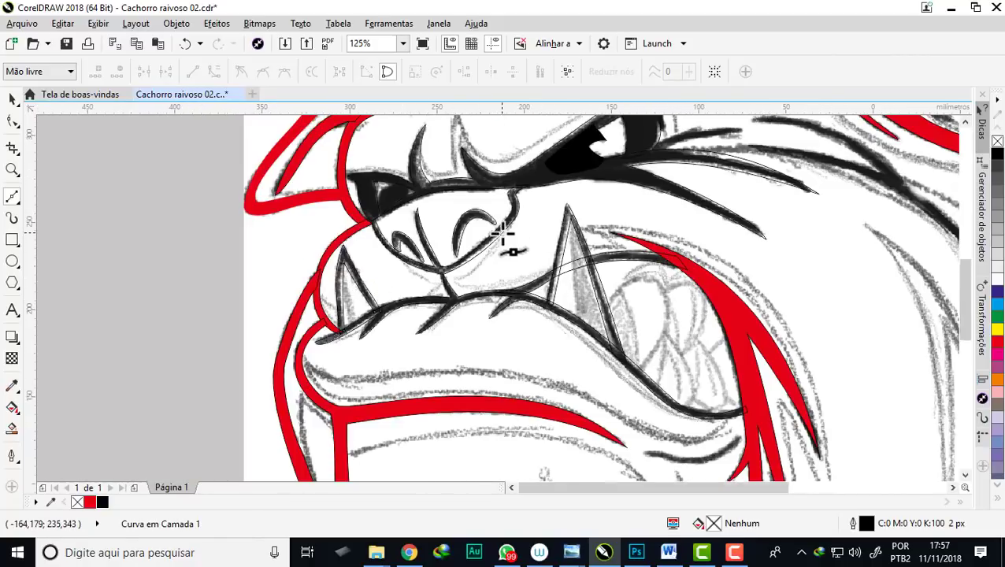
pyautogui.scroll(-1, 502, 233)
pyautogui.scroll(2, 605, 288)
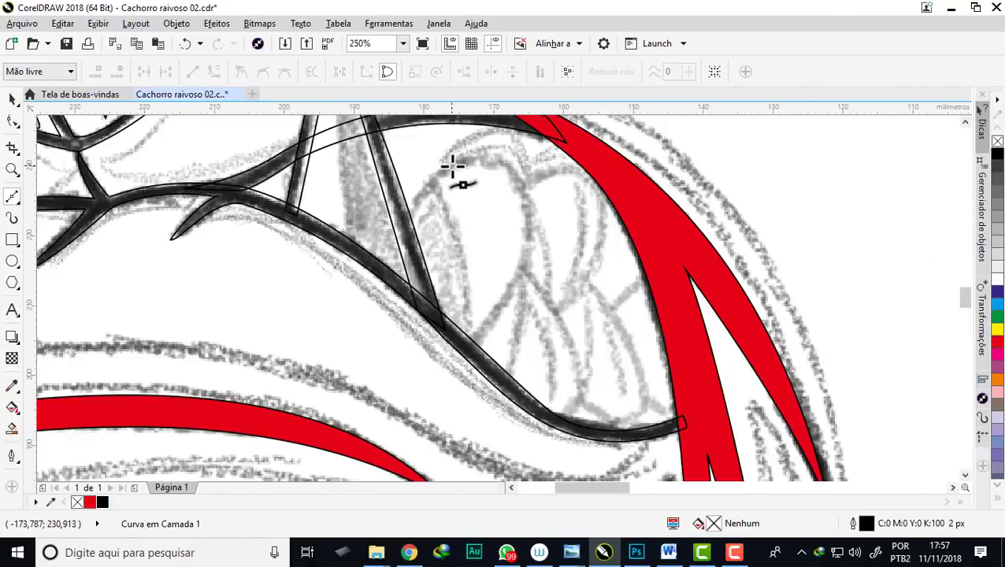
pyautogui.scroll(-1, 508, 319)
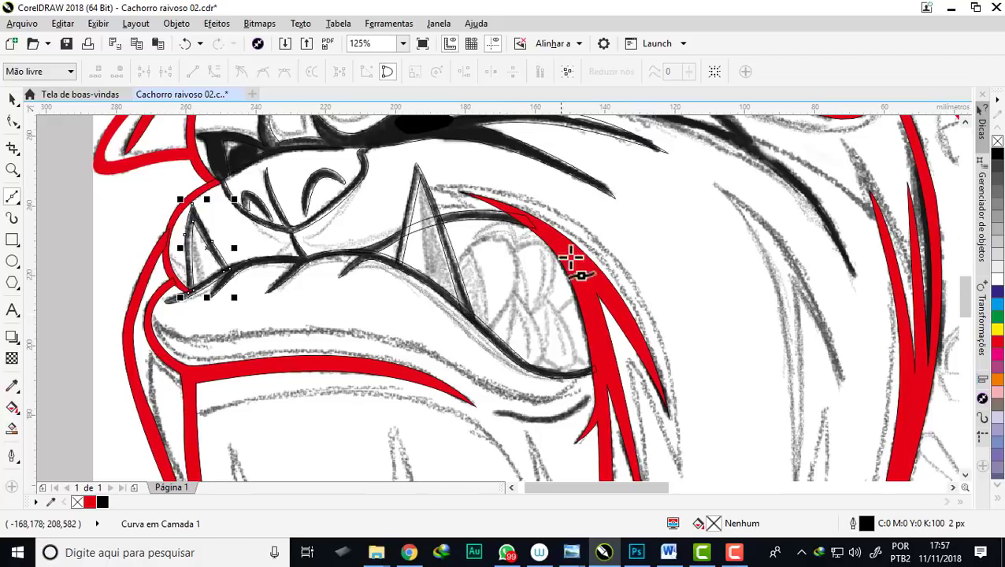
pyautogui.scroll(-1, 619, 228)
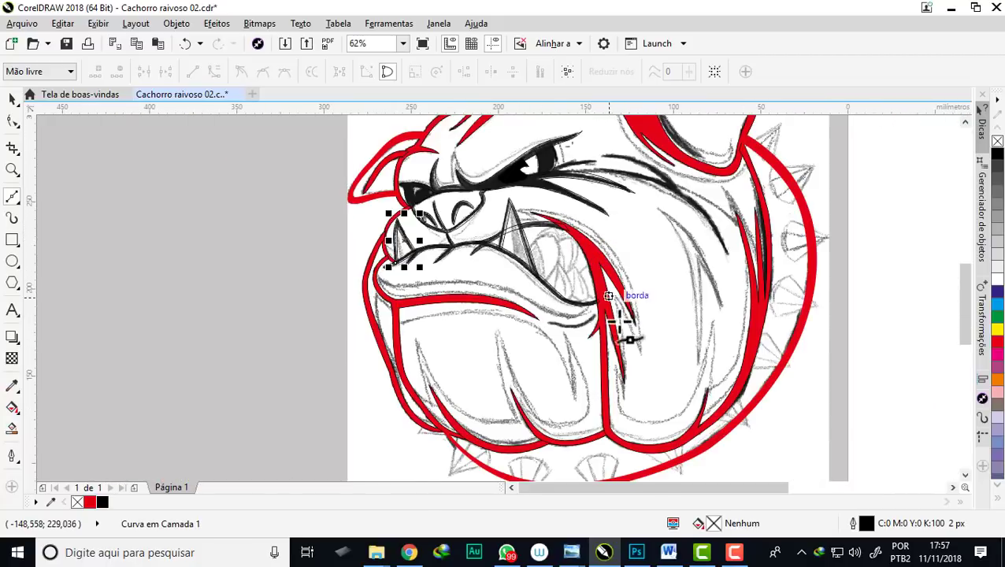
pyautogui.scroll(-1, 618, 340)
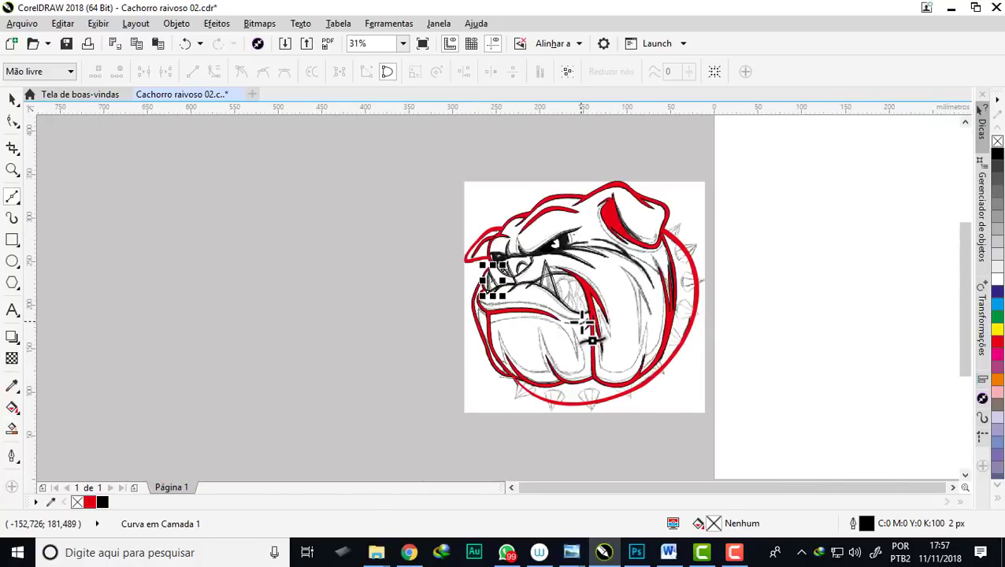
pyautogui.scroll(1, 738, 281)
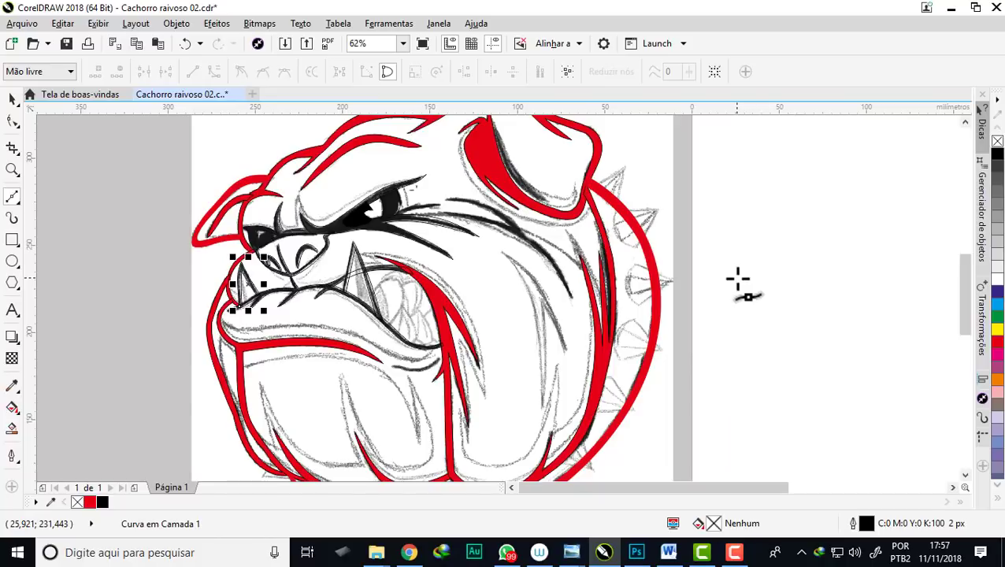
pyautogui.scroll(-1, 548, 256)
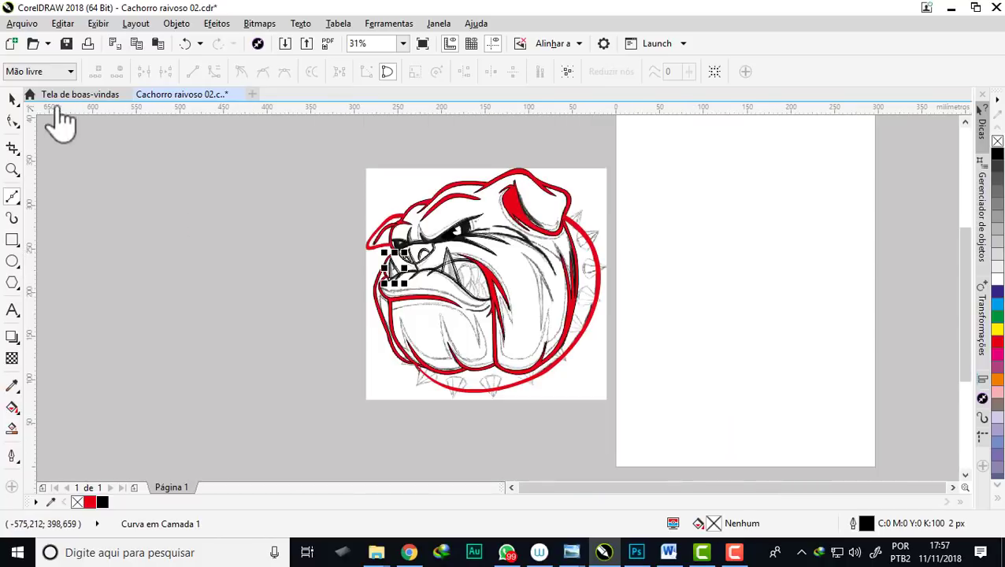
# Select all traced bulldog shapes and preview them with a black fill
pyautogui.click(12, 98)
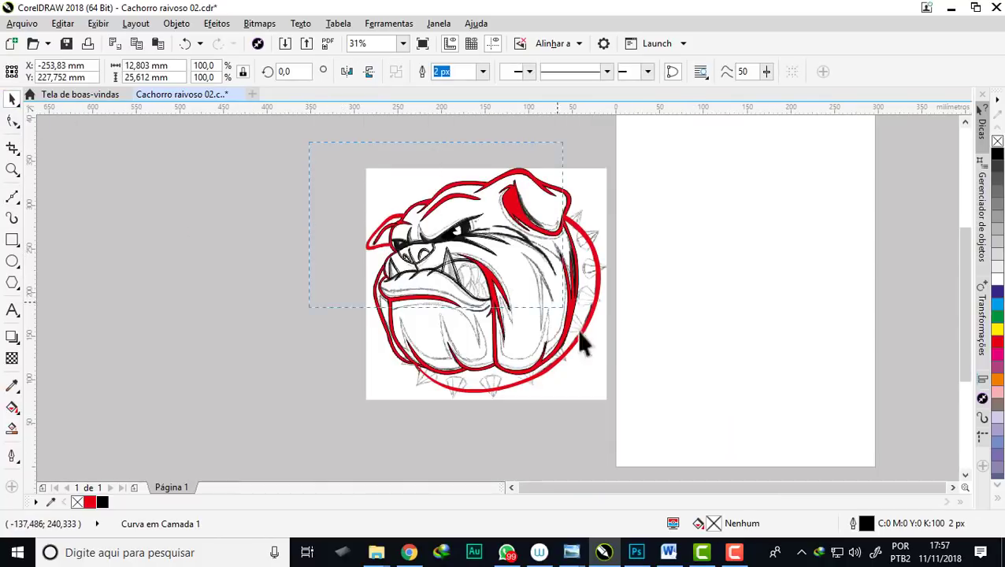
pyautogui.moveTo(701, 471); pyautogui.dragTo(700, 470)
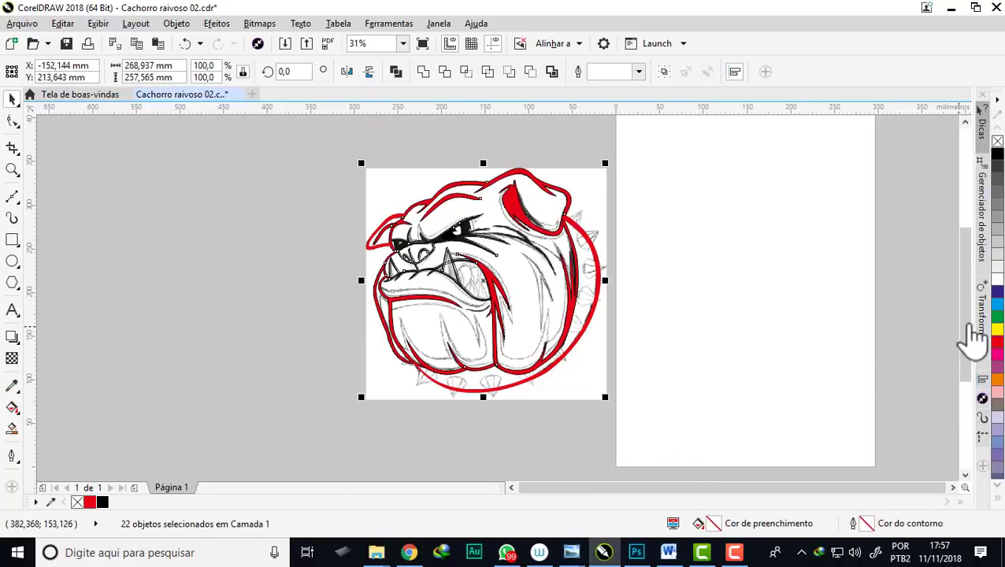
pyautogui.rightClick(996, 154)
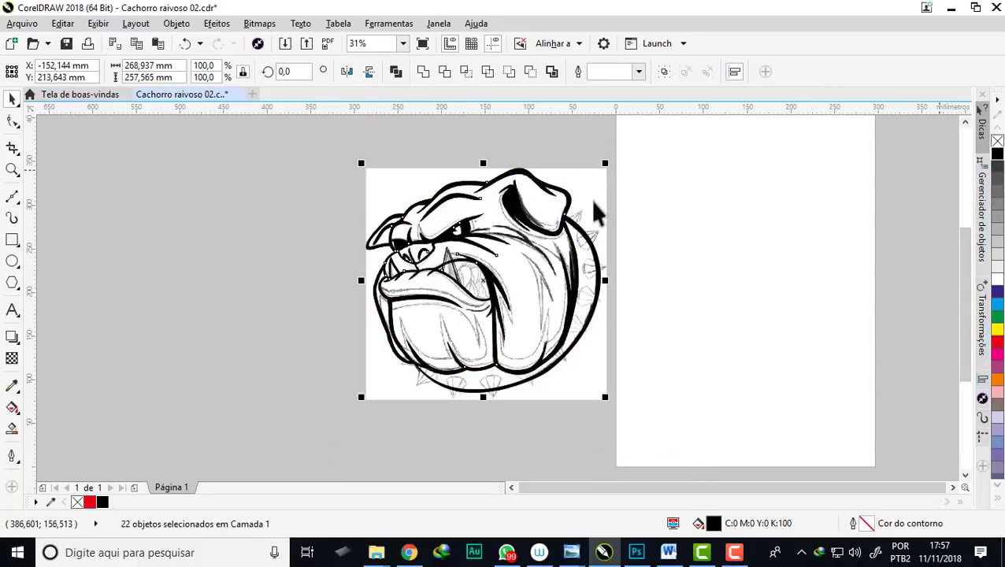
# Reselect all 22 traced shapes and fill them red
pyautogui.moveTo(341, 153); pyautogui.dragTo(449, 210)
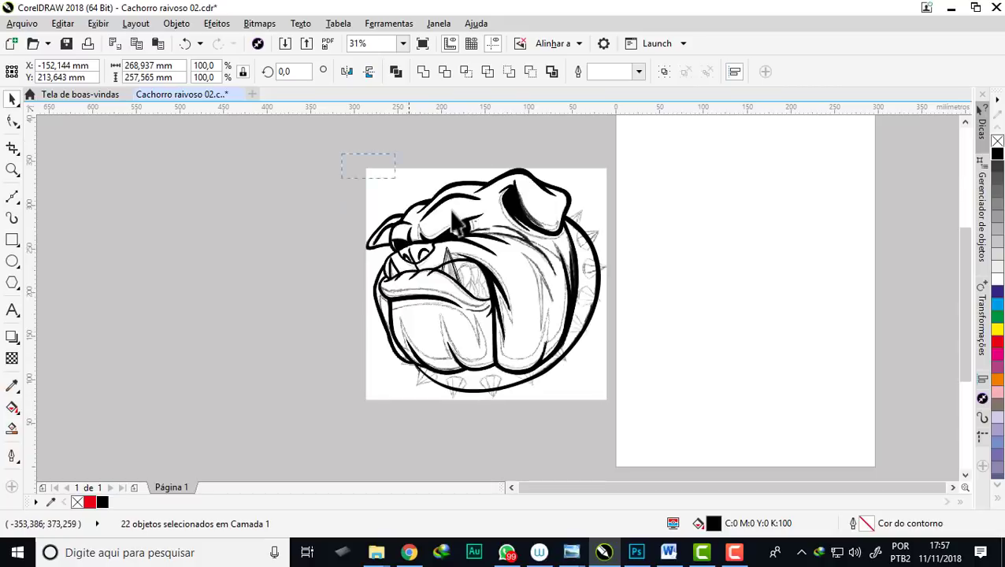
pyautogui.moveTo(687, 449); pyautogui.dragTo(688, 450)
pyautogui.click(997, 341)
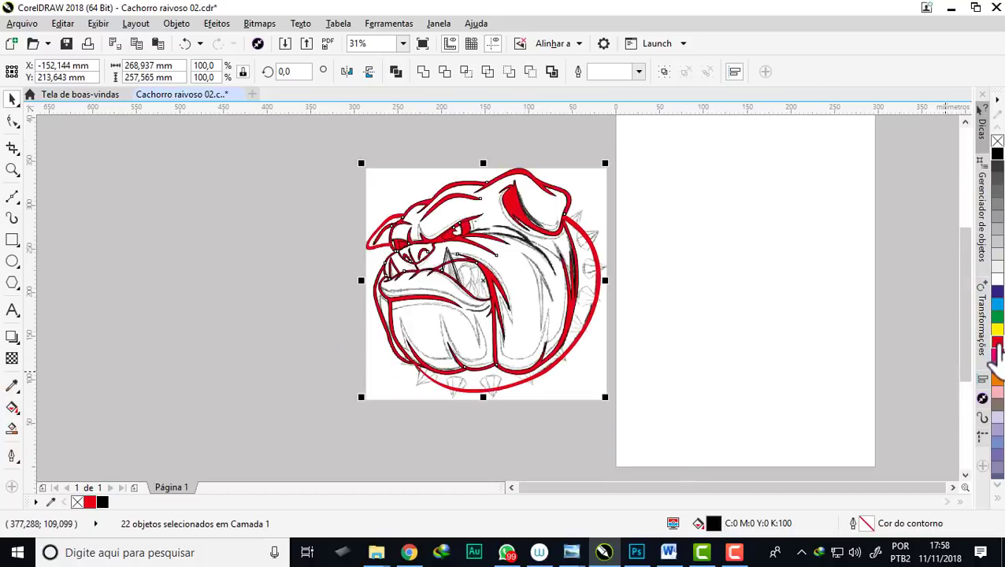
pyautogui.click(213, 234)
pyautogui.scroll(4, 452, 243)
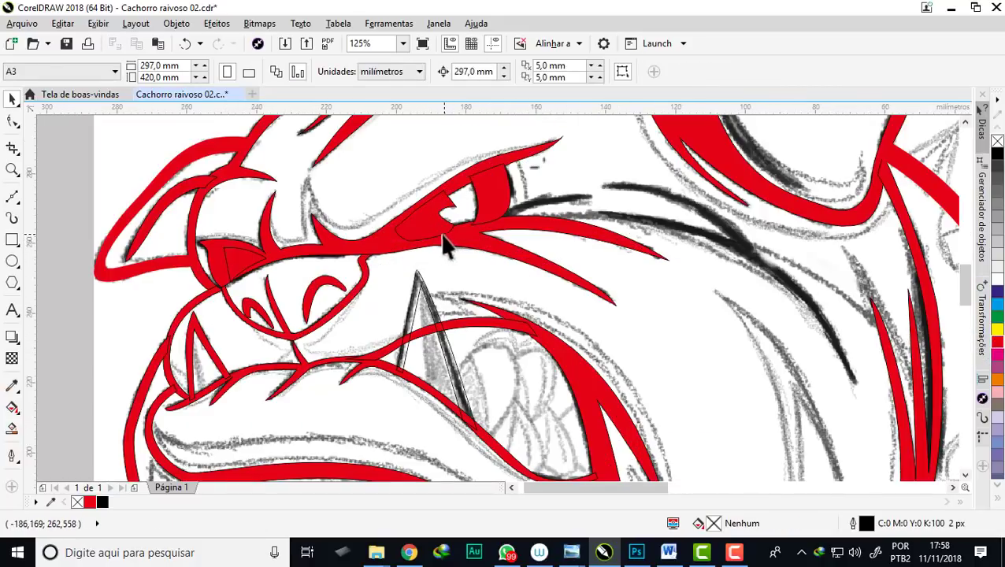
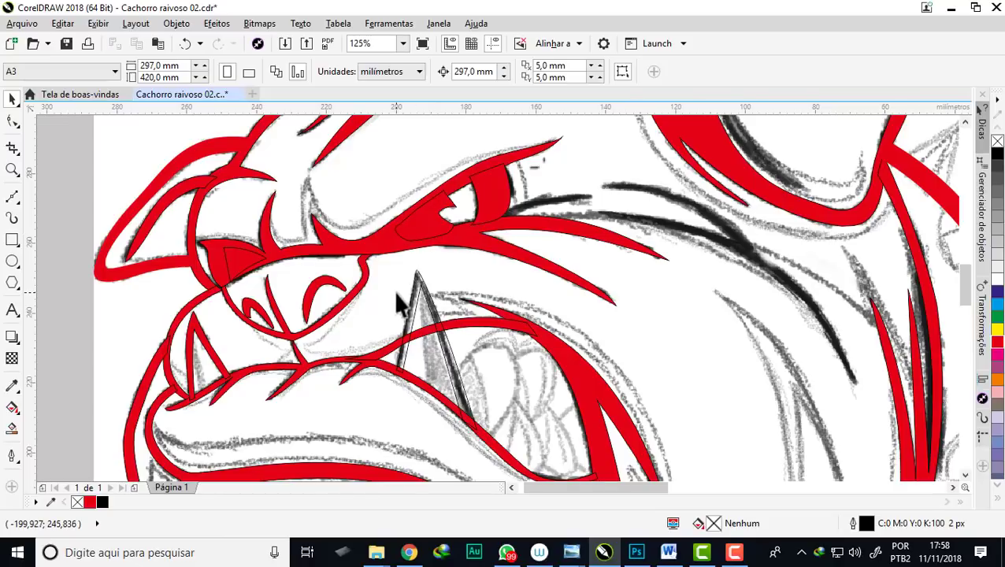
# Nudge the small red triangle by the bulldog's snout off the page to the left
pyautogui.scroll(-1, 396, 297)
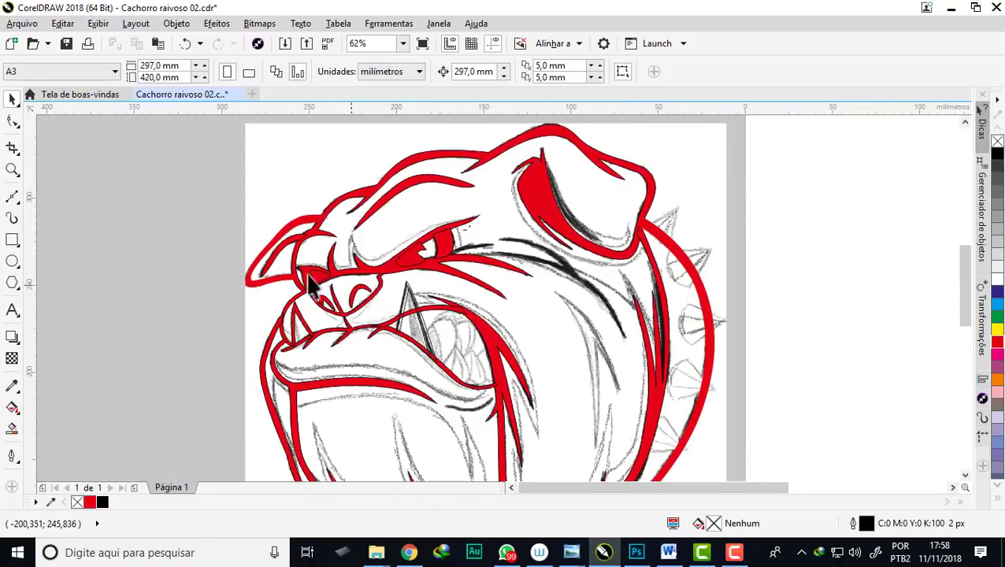
pyautogui.scroll(1, 299, 282)
pyautogui.scroll(3, 334, 290)
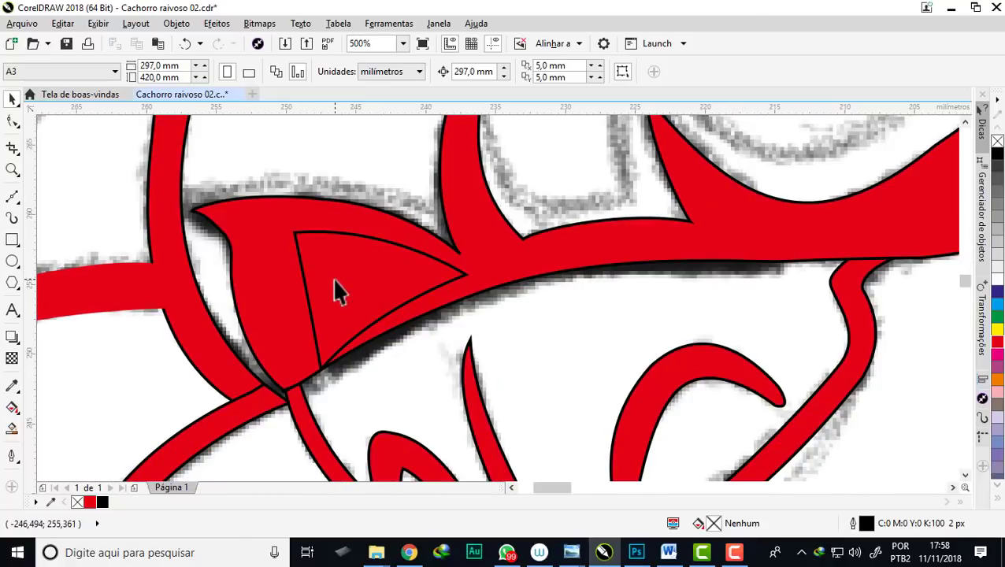
pyautogui.click(326, 271)
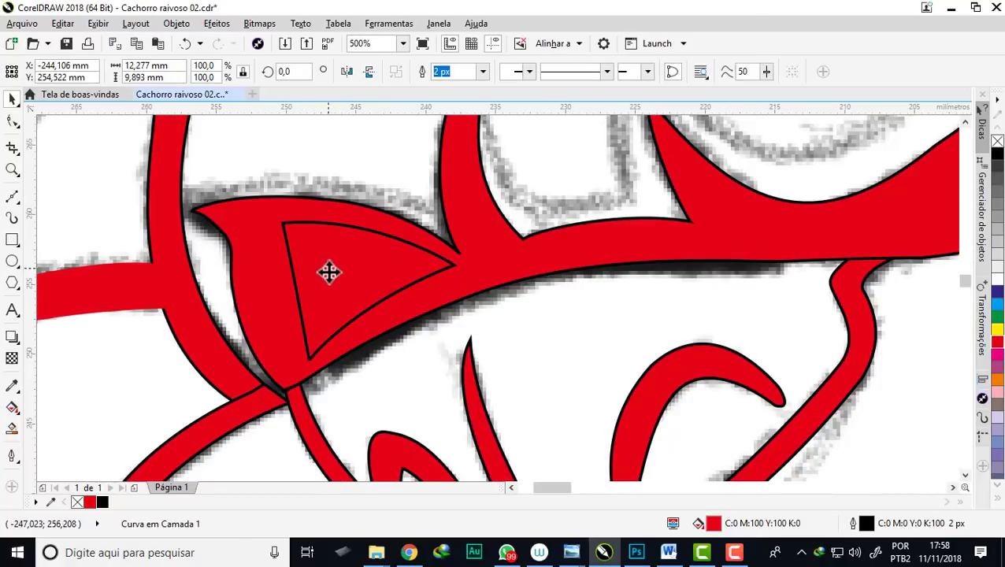
pyautogui.click(329, 282)
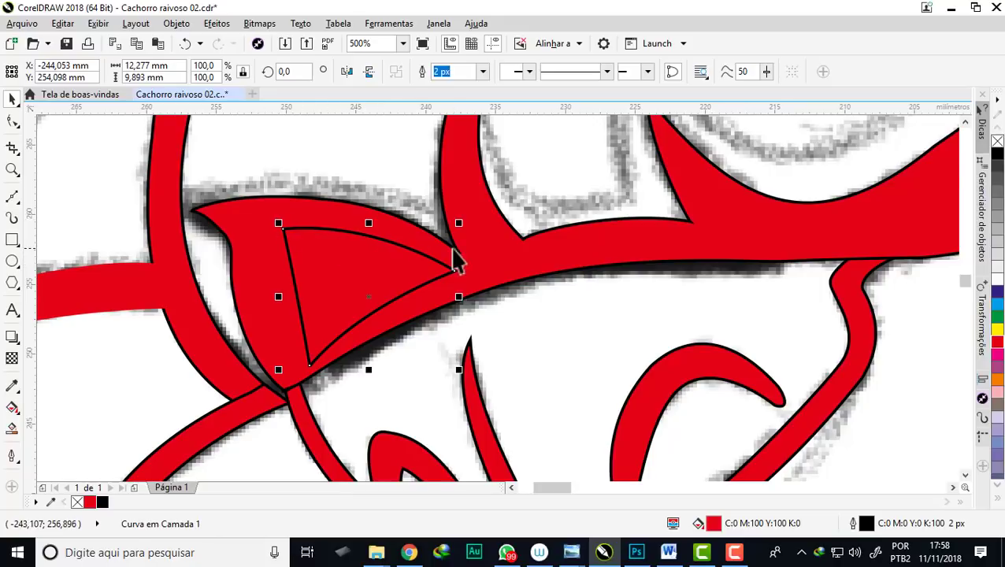
pyautogui.scroll(-3, 453, 258)
pyautogui.scroll(-1, 596, 280)
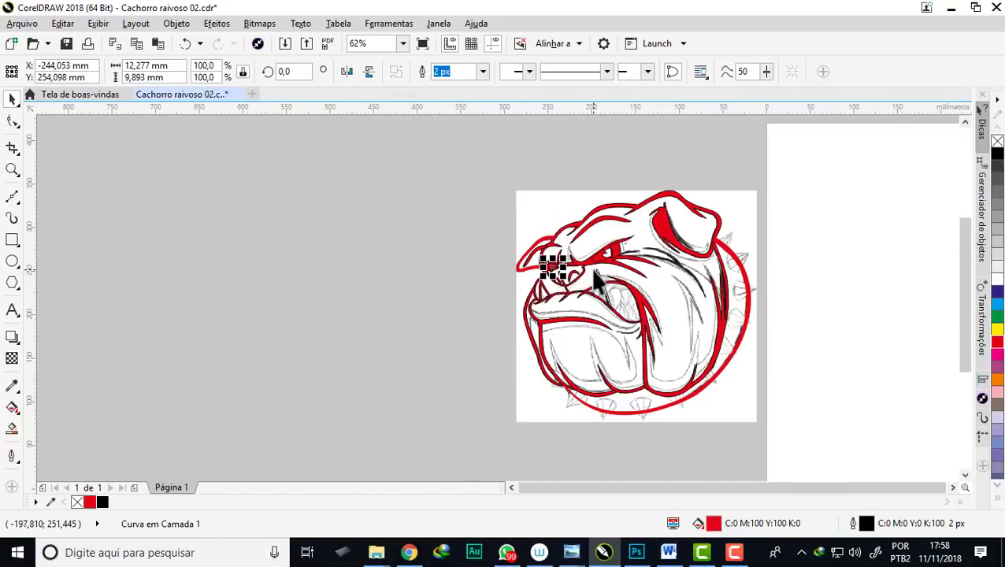
pyautogui.hotkey('shift', 'Left')
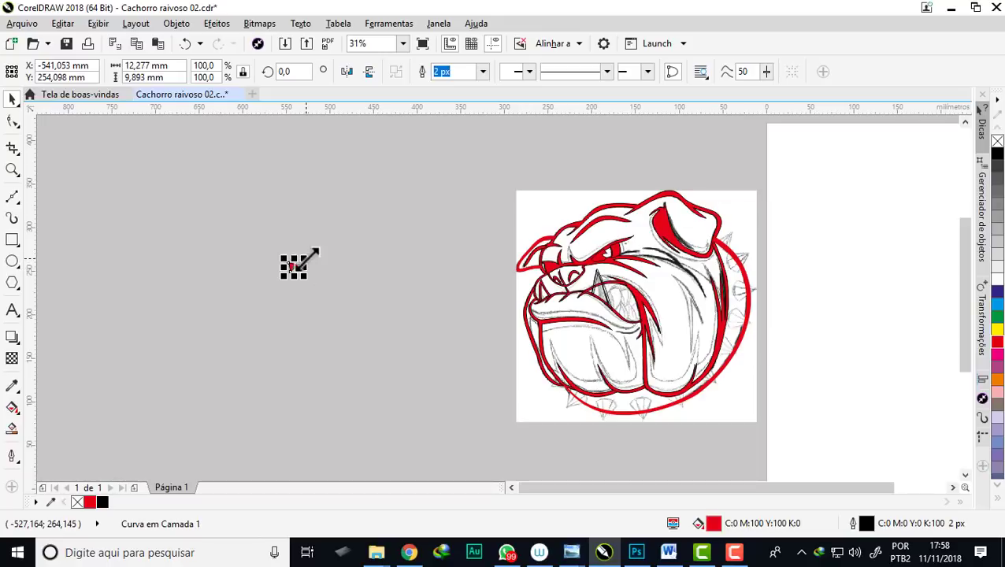
pyautogui.scroll(2, 247, 280)
pyautogui.scroll(-2, 247, 280)
pyautogui.scroll(1, 528, 297)
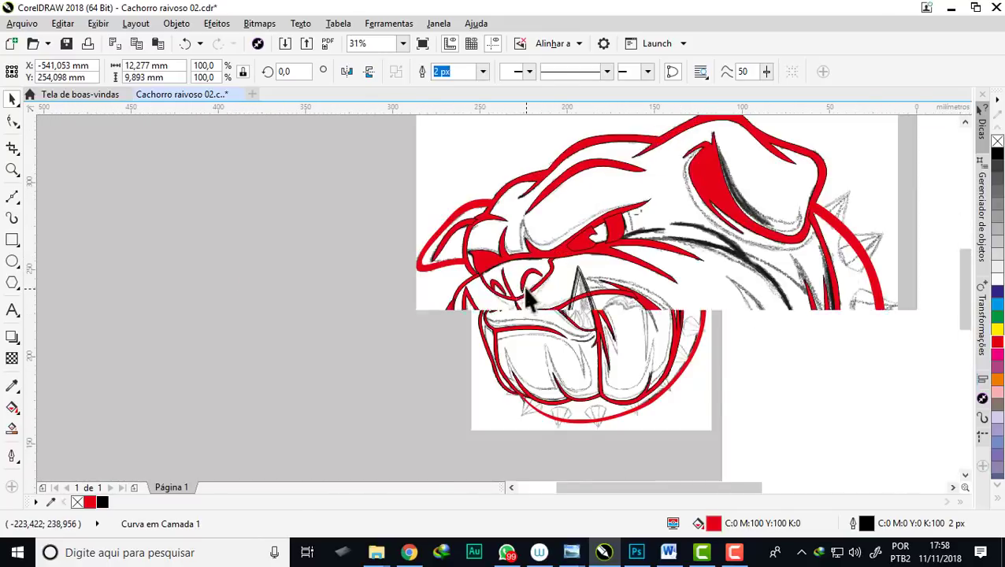
pyautogui.scroll(-1, 482, 268)
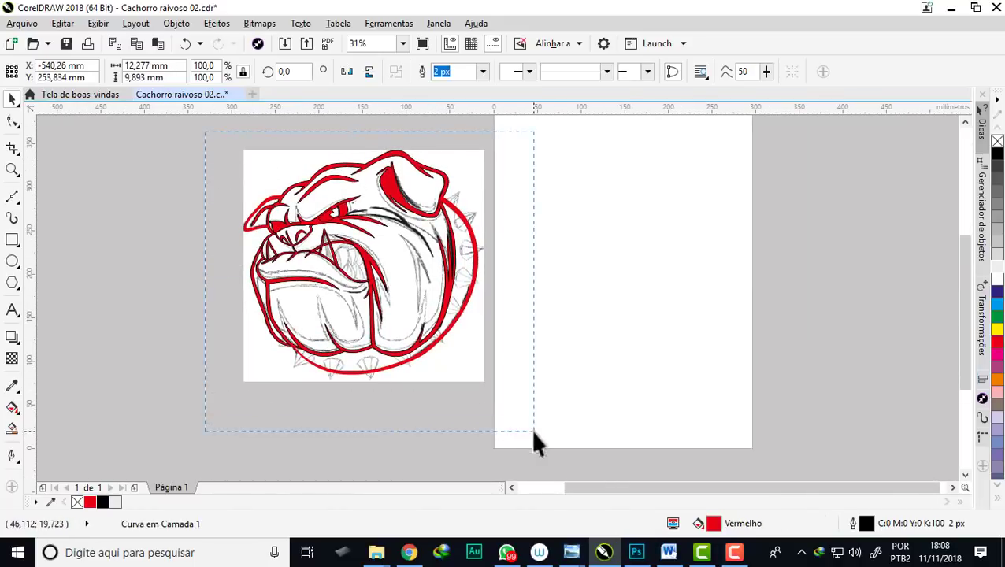
# Weld all 21 red outline pieces of the bulldog into a single curve
pyautogui.moveTo(534, 431); pyautogui.dragTo(534, 432)
pyautogui.scroll(1, 374, 193)
pyautogui.scroll(-1, 429, 110)
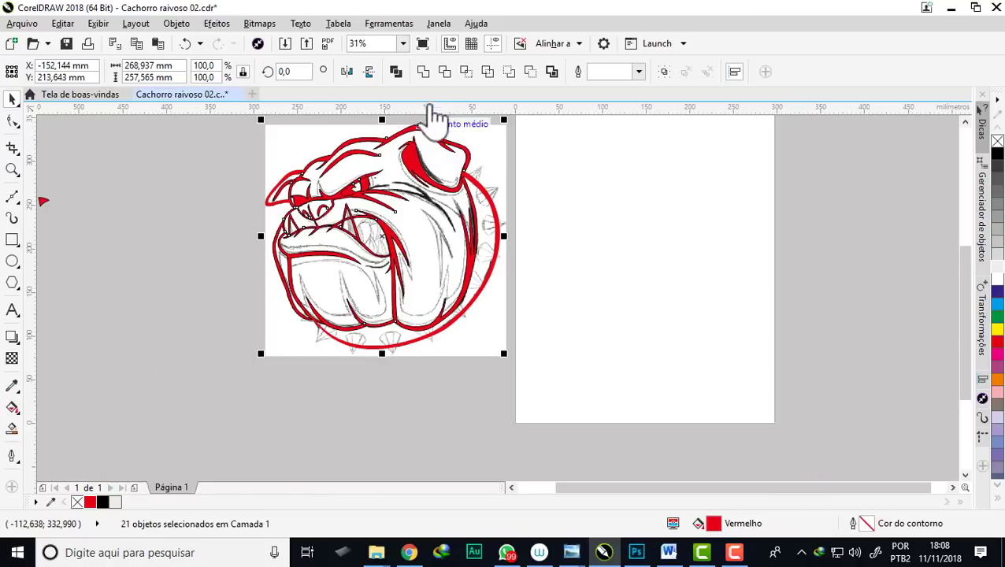
pyautogui.click(424, 72)
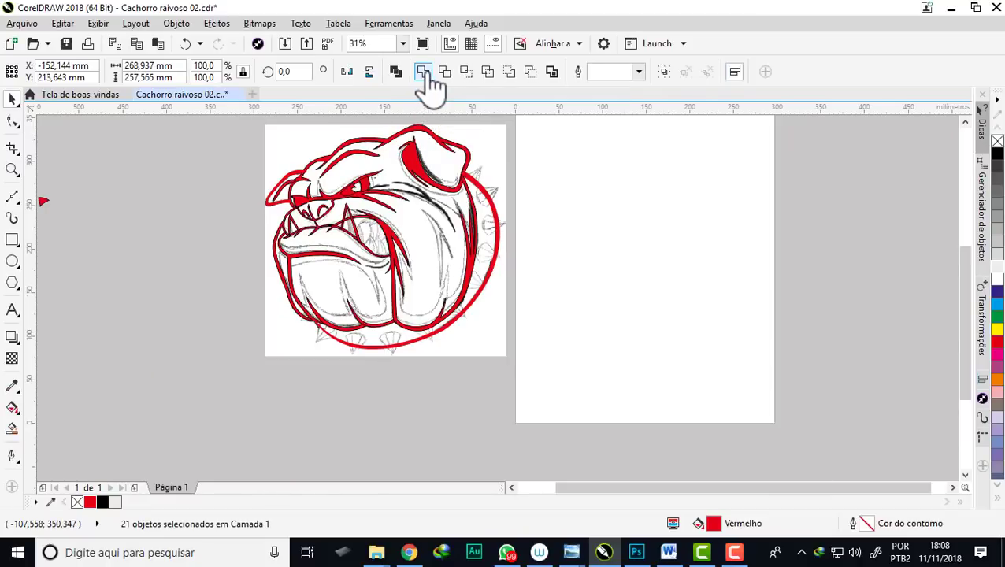
pyautogui.scroll(2, 352, 214)
pyautogui.scroll(1, 350, 217)
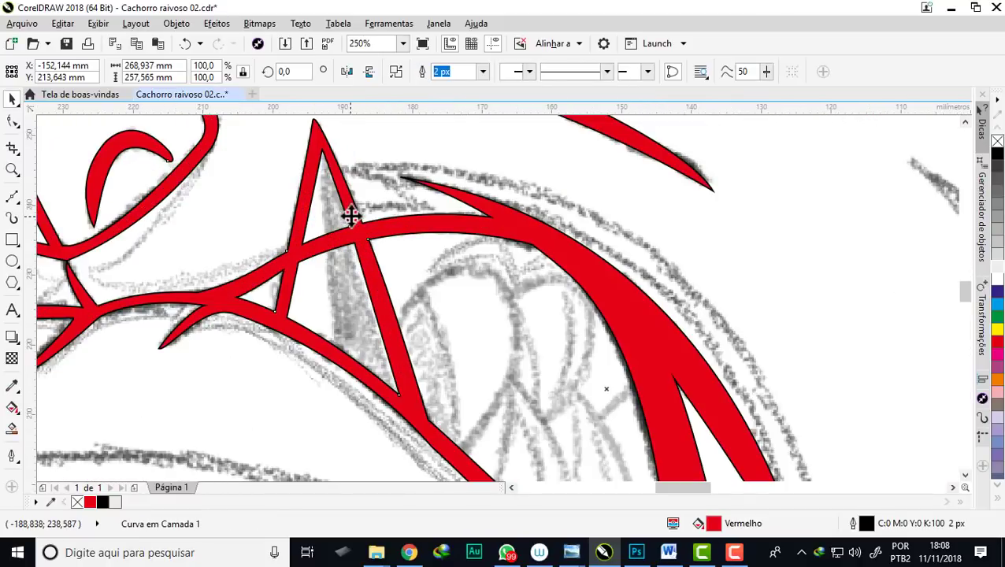
pyautogui.scroll(2, 345, 231)
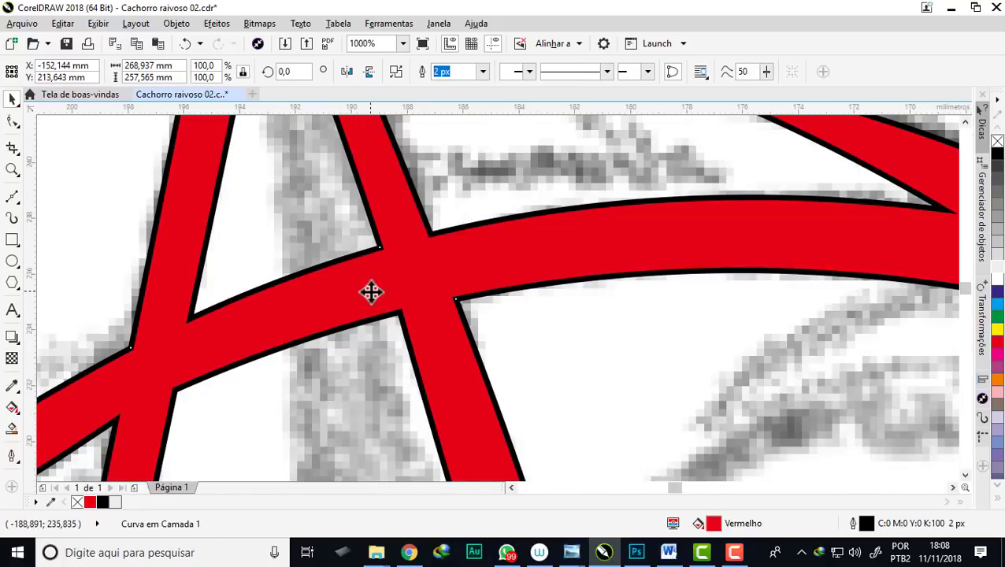
pyautogui.scroll(-2, 354, 268)
pyautogui.scroll(-1, 376, 268)
pyautogui.scroll(1, 376, 279)
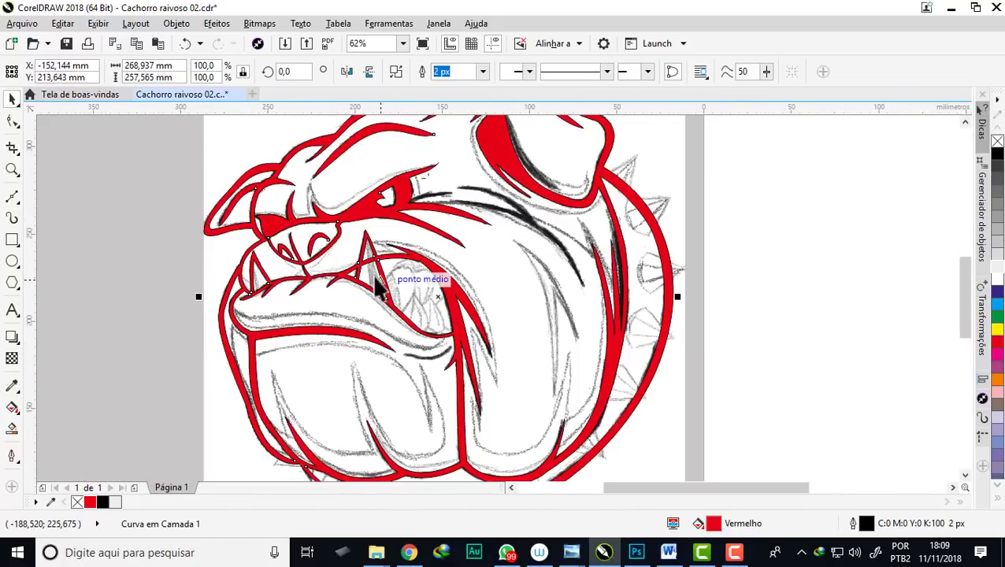
pyautogui.scroll(-1, 268, 274)
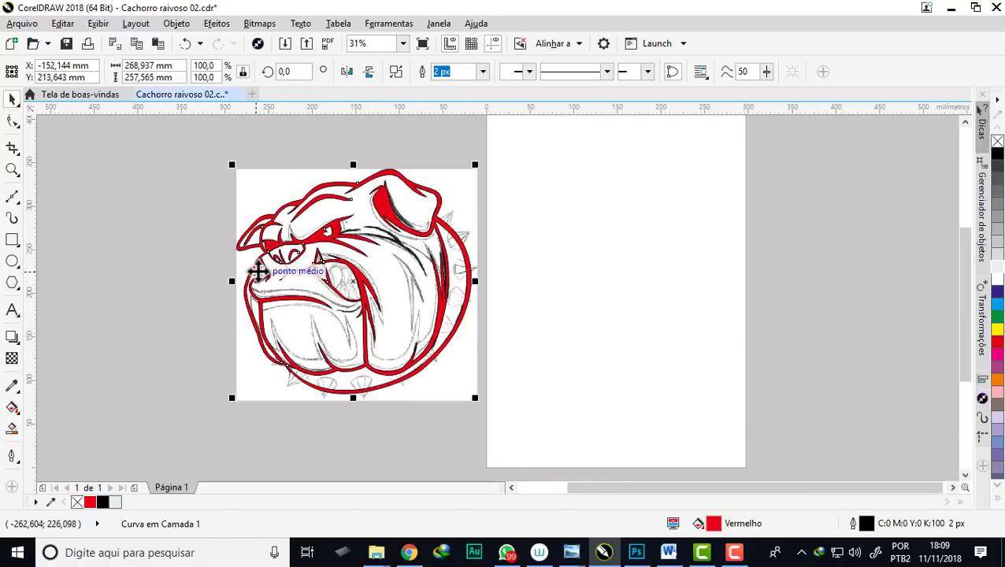
# Centre the welded red outline on the blank page with P
pyautogui.press('p')
pyautogui.scroll(2, 318, 265)
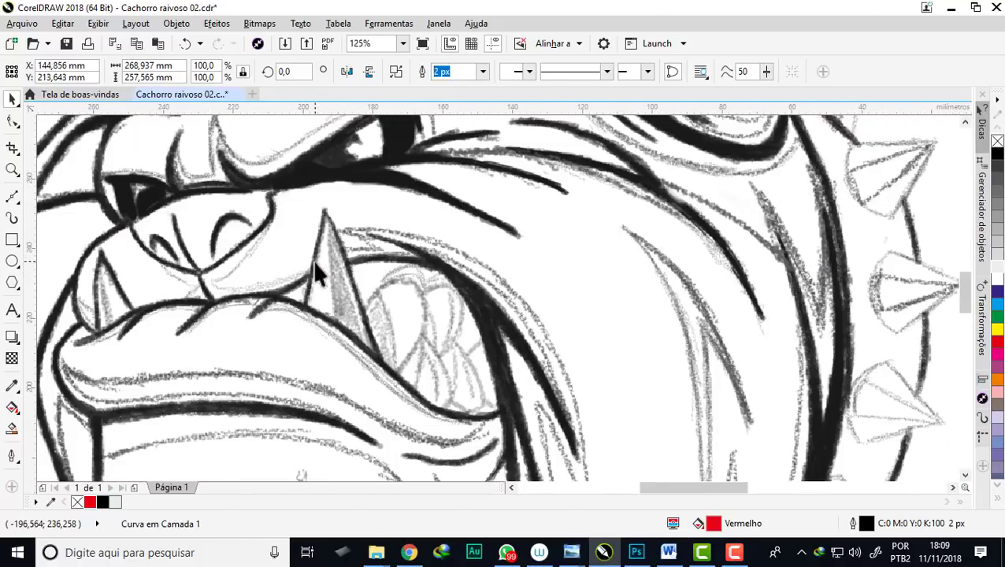
pyautogui.scroll(1, 323, 272)
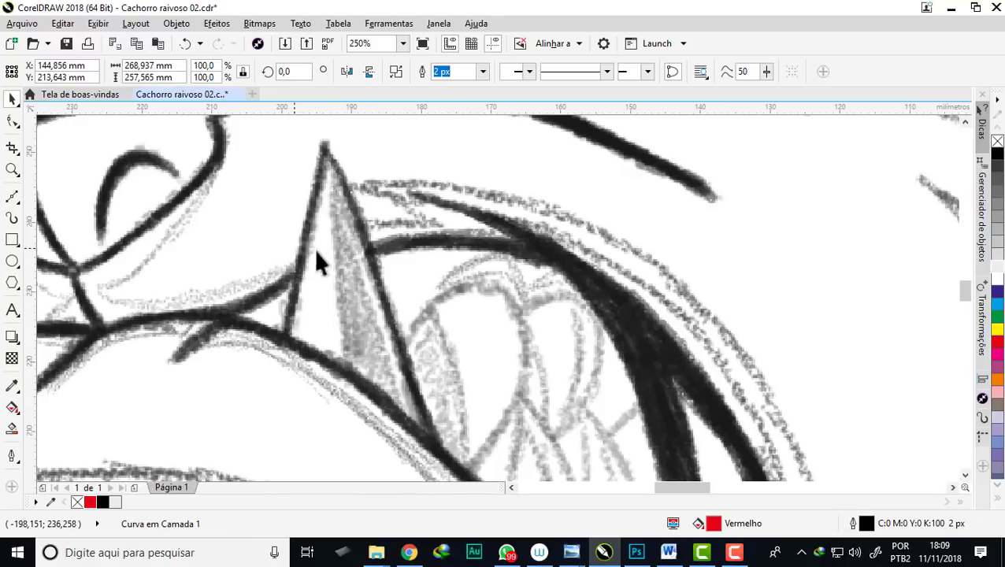
pyautogui.scroll(-2, 318, 265)
pyautogui.scroll(-1, 516, 242)
pyautogui.scroll(2, 516, 242)
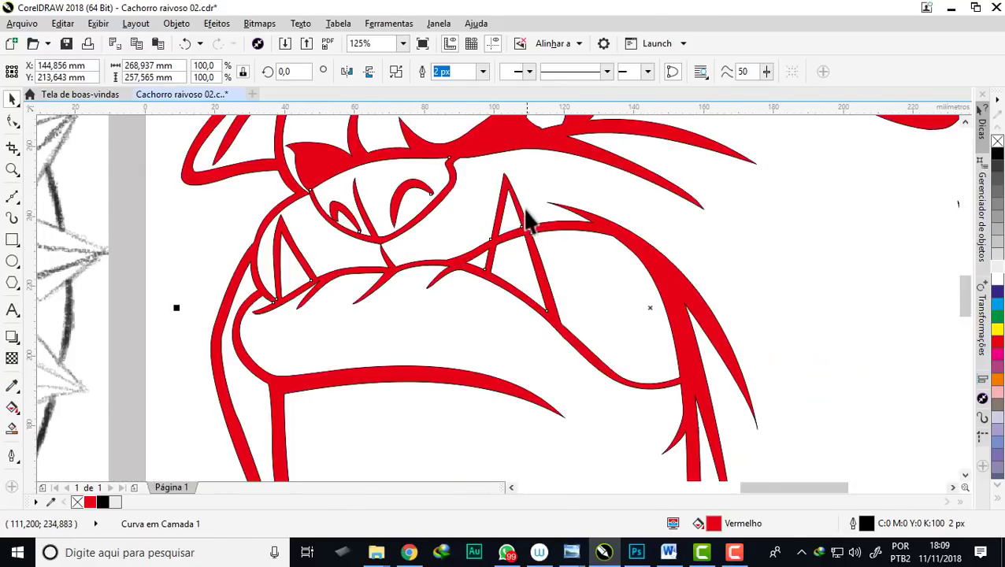
pyautogui.scroll(1, 531, 223)
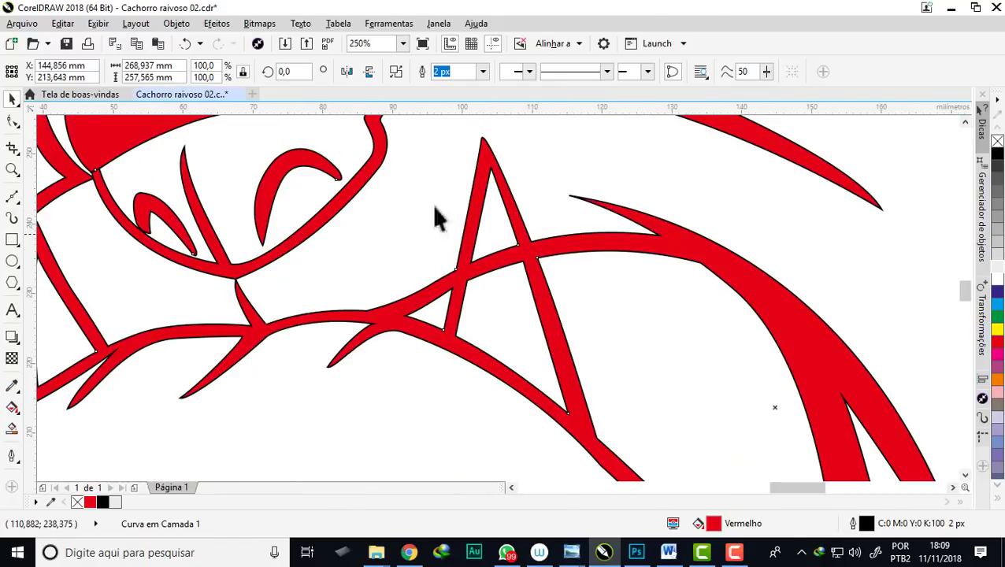
# Switch to the Bézier tool and zoom in on the A-shaped tooth
pyautogui.click(14, 199)
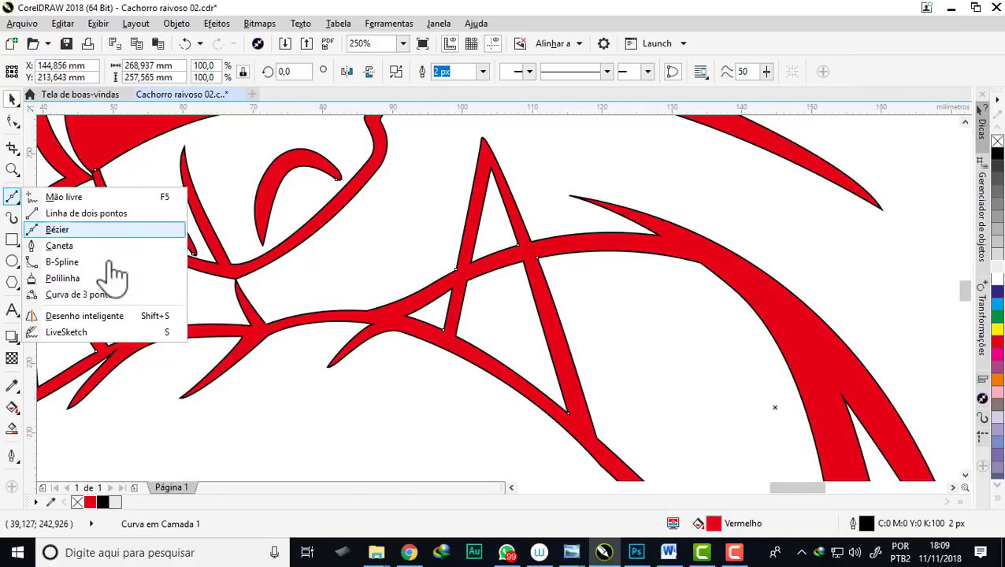
pyautogui.click(67, 230)
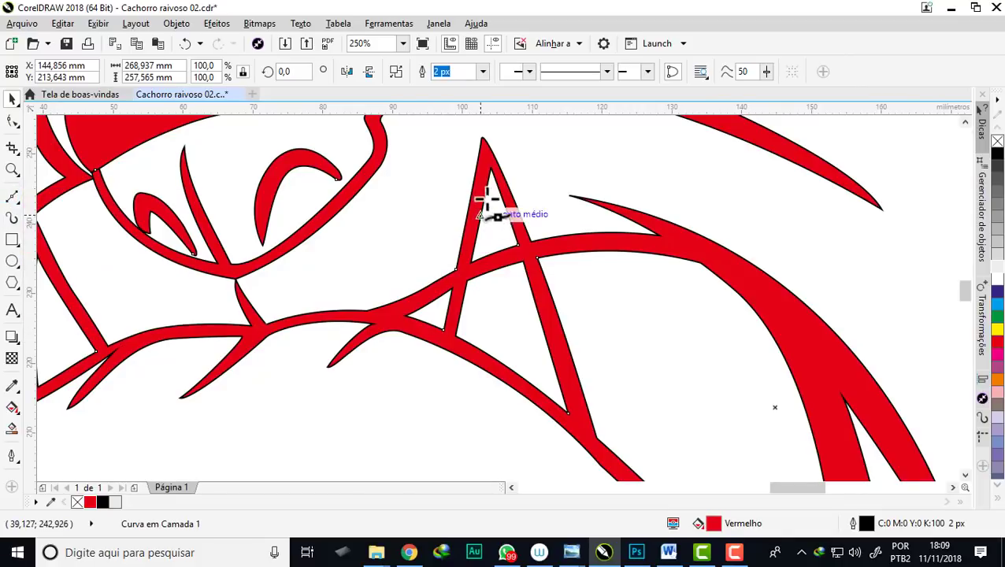
pyautogui.click(12, 169)
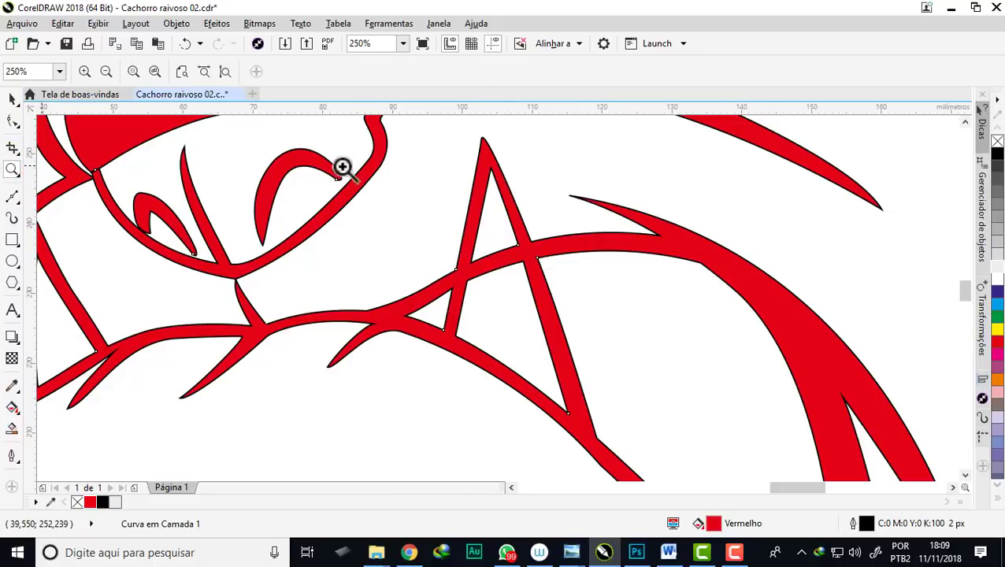
pyautogui.moveTo(421, 127); pyautogui.dragTo(622, 445)
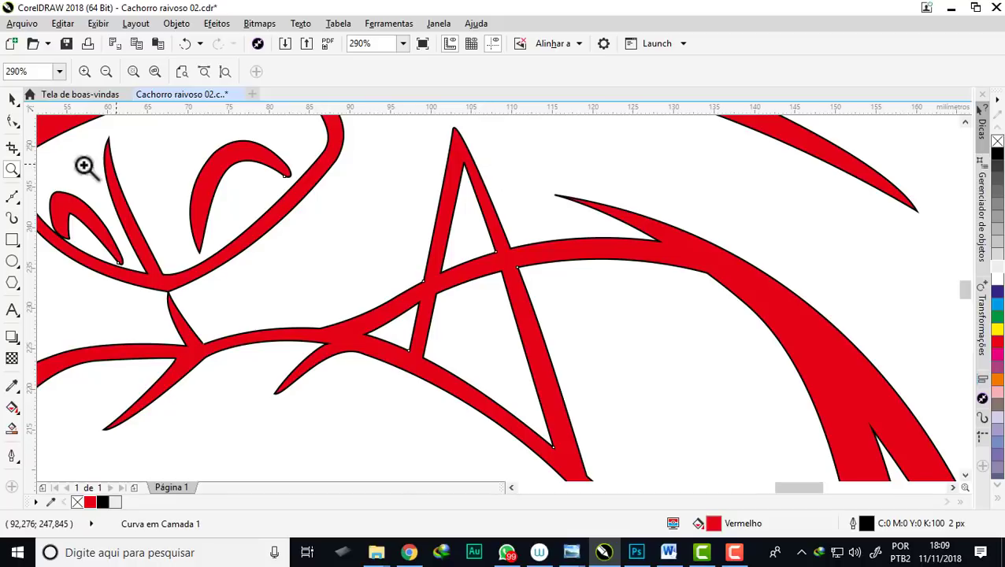
pyautogui.click(12, 197)
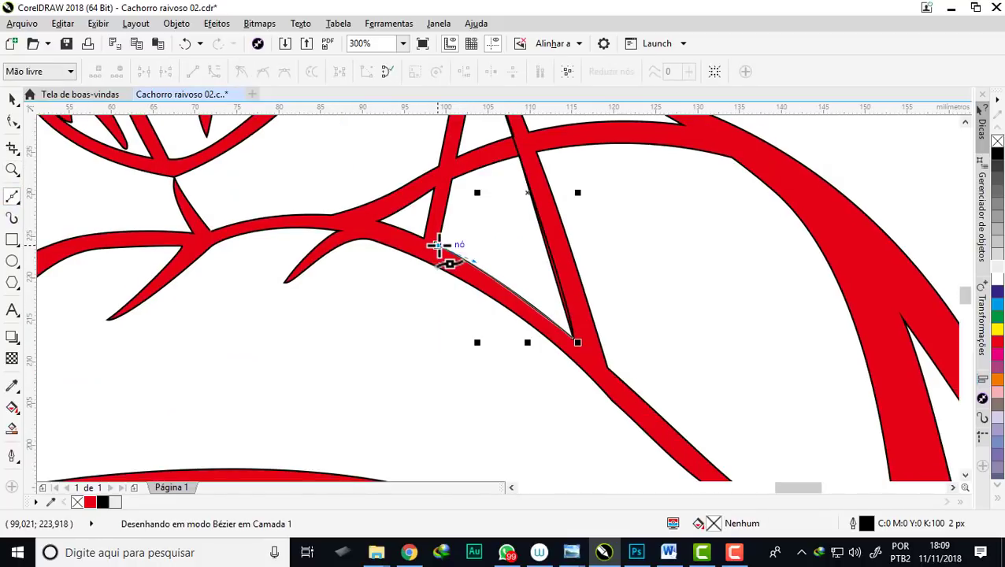
pyautogui.scroll(5, 447, 223)
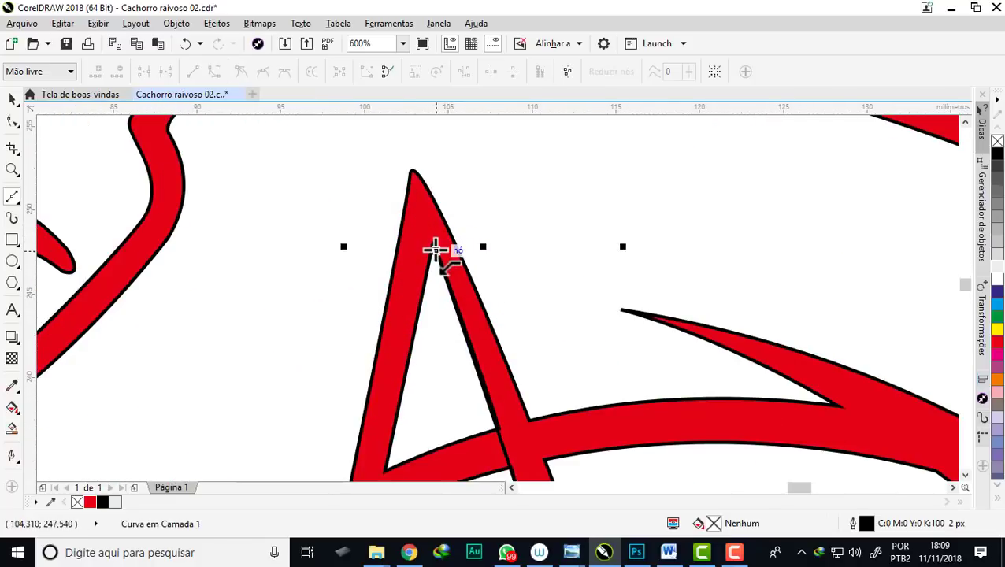
# Draw a closed grey-filled triangle along the tooth's inner edge
pyautogui.click(435, 251)
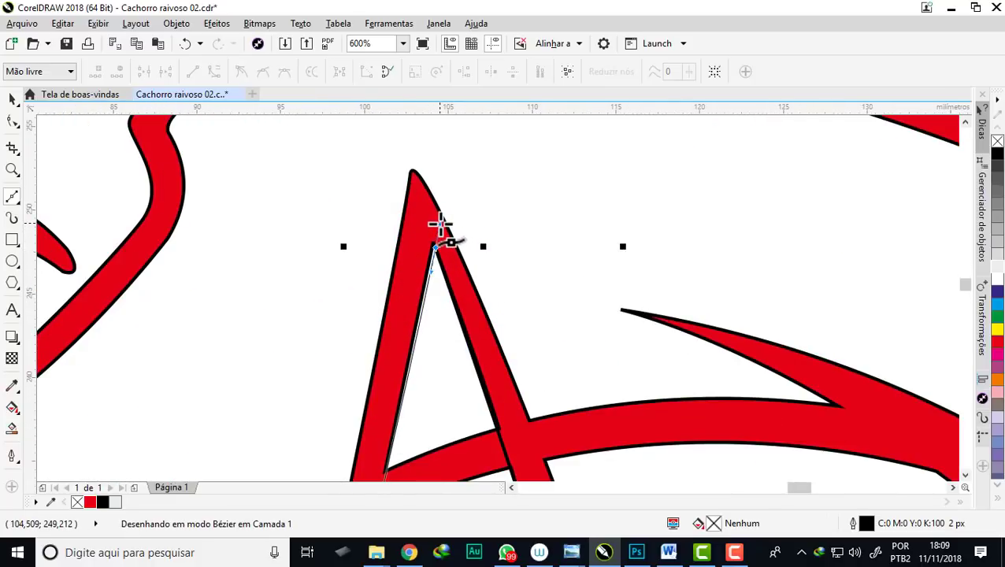
pyautogui.click(445, 223)
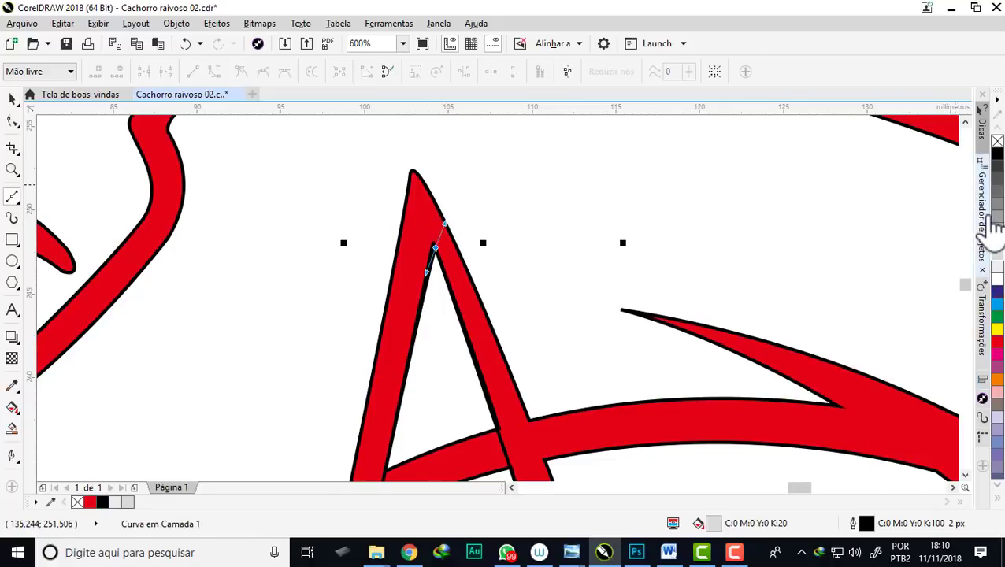
pyautogui.click(994, 216)
pyautogui.click(387, 72)
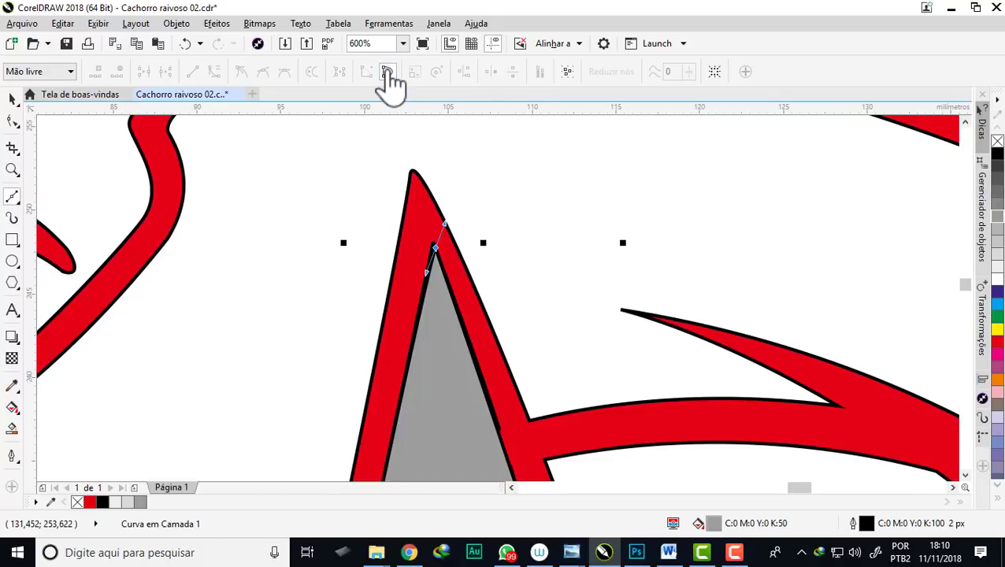
pyautogui.scroll(-2, 493, 193)
pyautogui.scroll(3, 488, 203)
pyautogui.scroll(2, 461, 185)
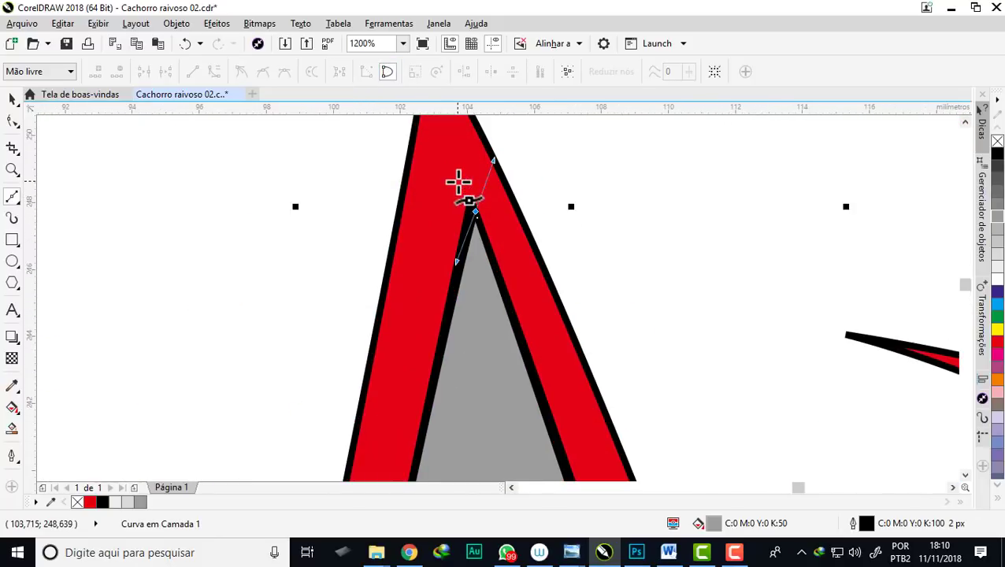
# Reshape the triangle's apex and right edge so it sits inside the red fang
pyautogui.click(11, 121)
pyautogui.scroll(2, 459, 187)
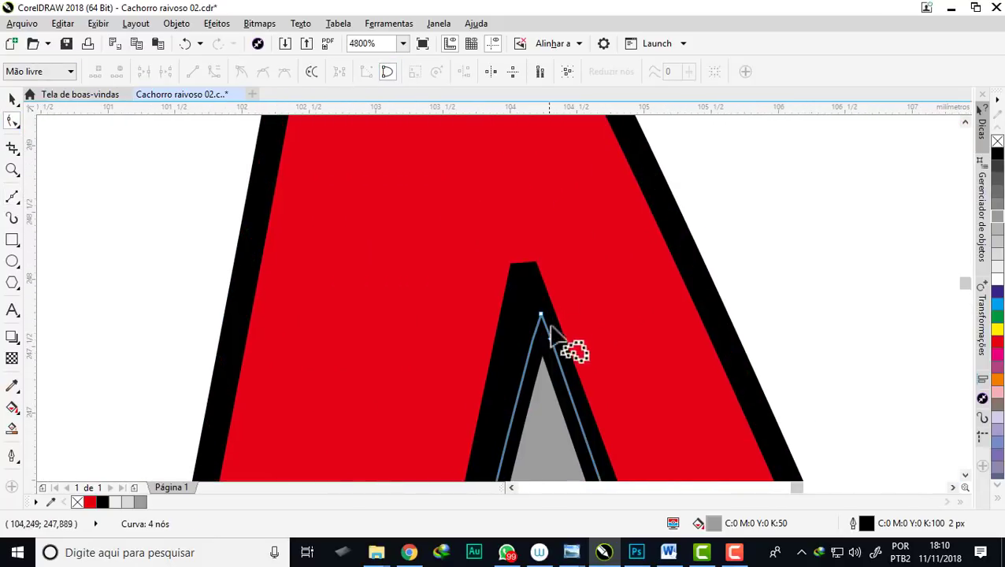
pyautogui.moveTo(541, 314); pyautogui.dragTo(531, 301)
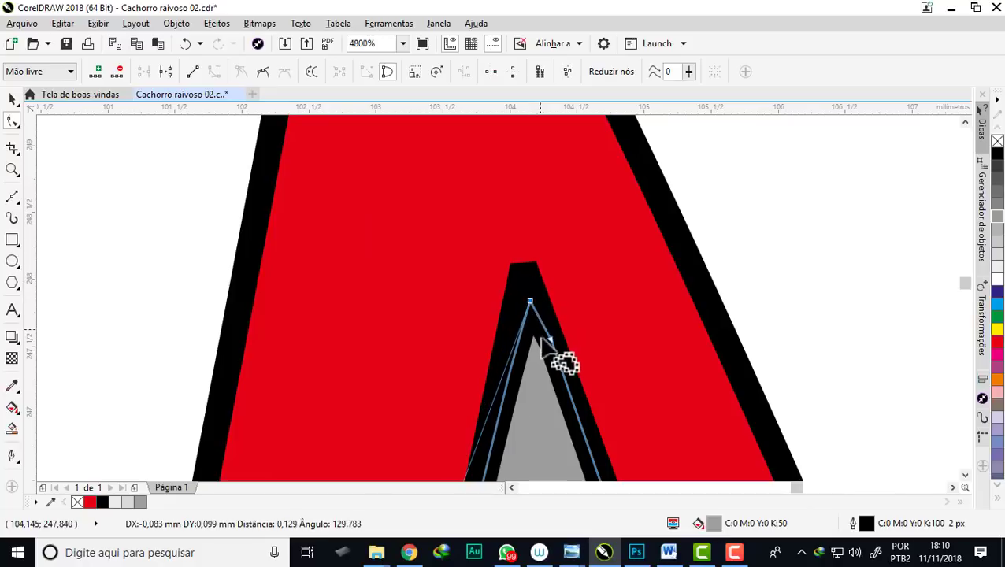
pyautogui.moveTo(549, 338); pyautogui.dragTo(540, 339)
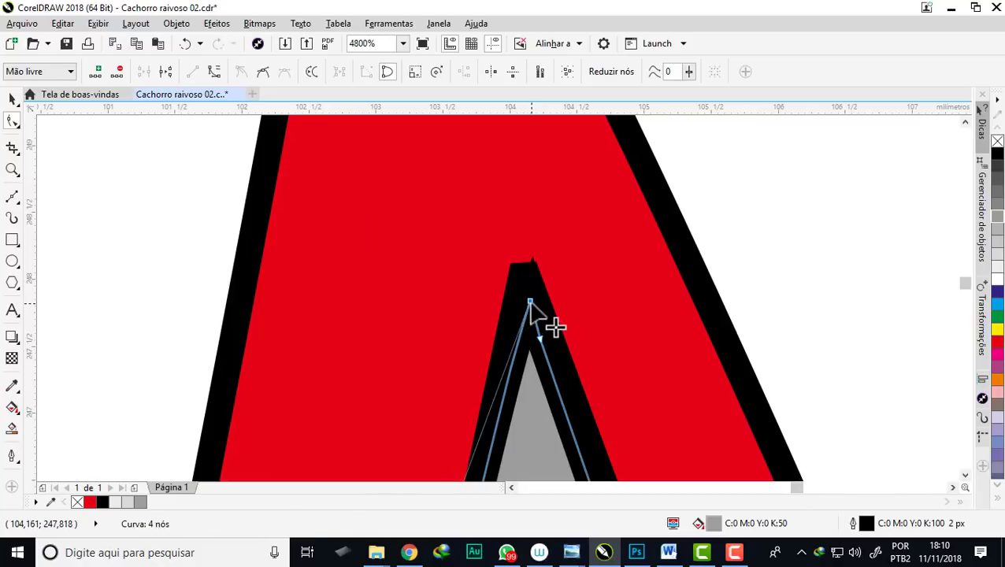
pyautogui.moveTo(530, 302); pyautogui.dragTo(528, 308)
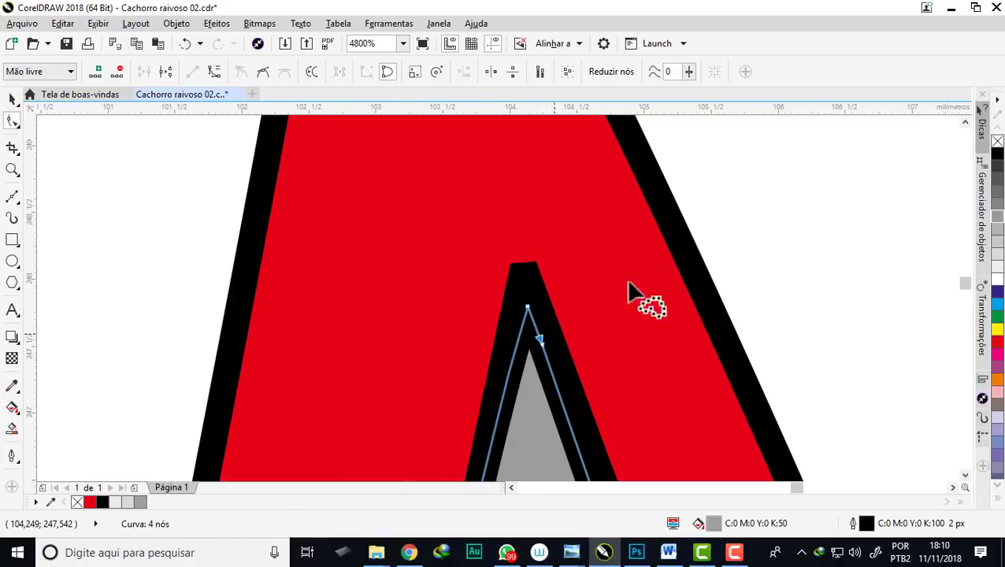
pyautogui.scroll(-2, 601, 197)
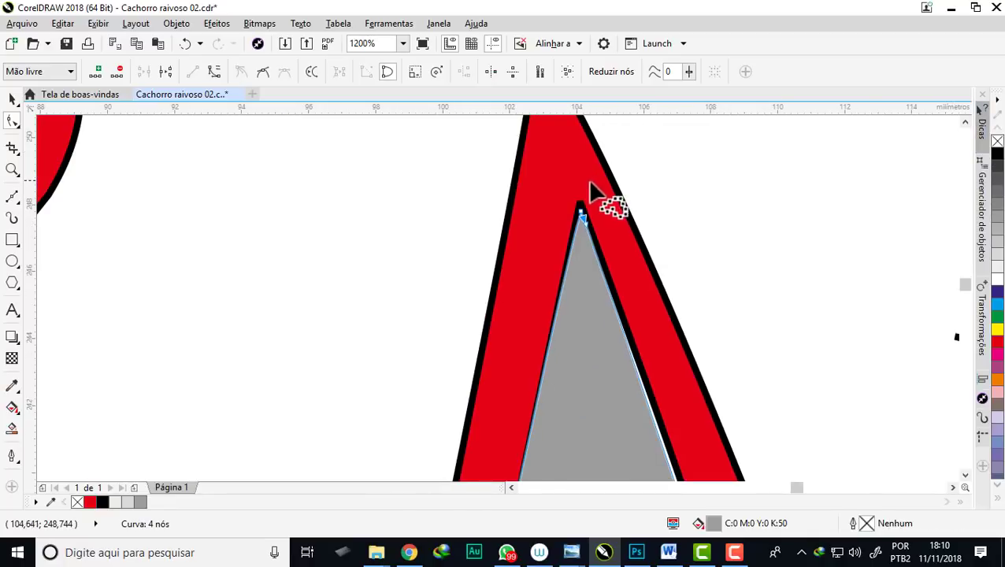
pyautogui.scroll(-4, 551, 205)
pyautogui.press('space')
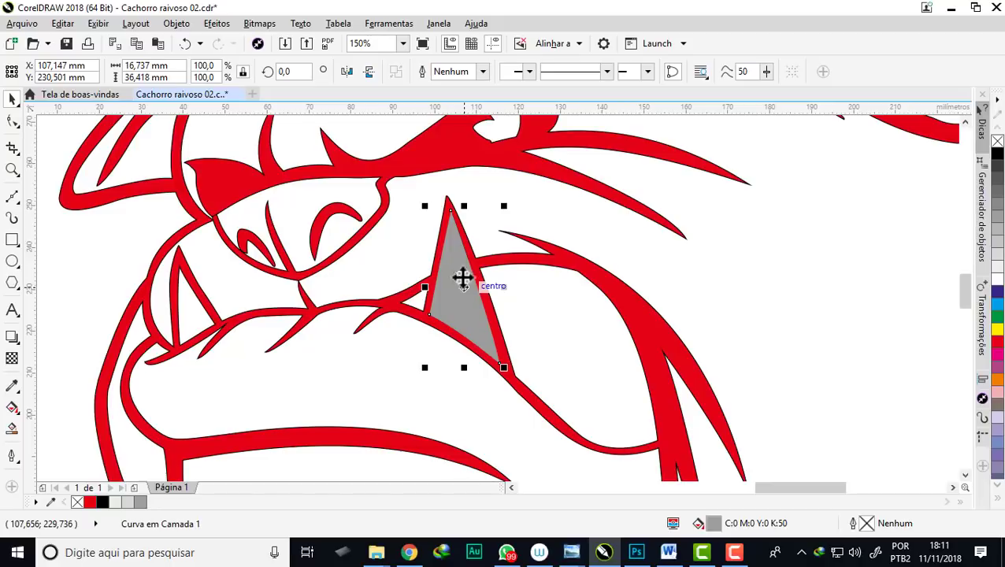
# Trim the grey triangle's shape out of the red fang outline
pyautogui.scroll(1, 465, 268)
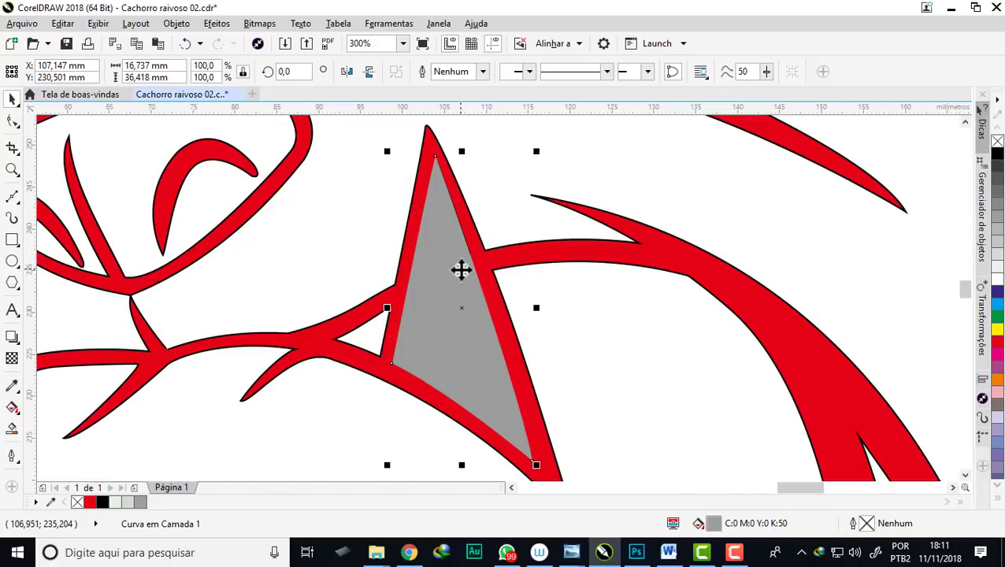
pyautogui.press('shift')
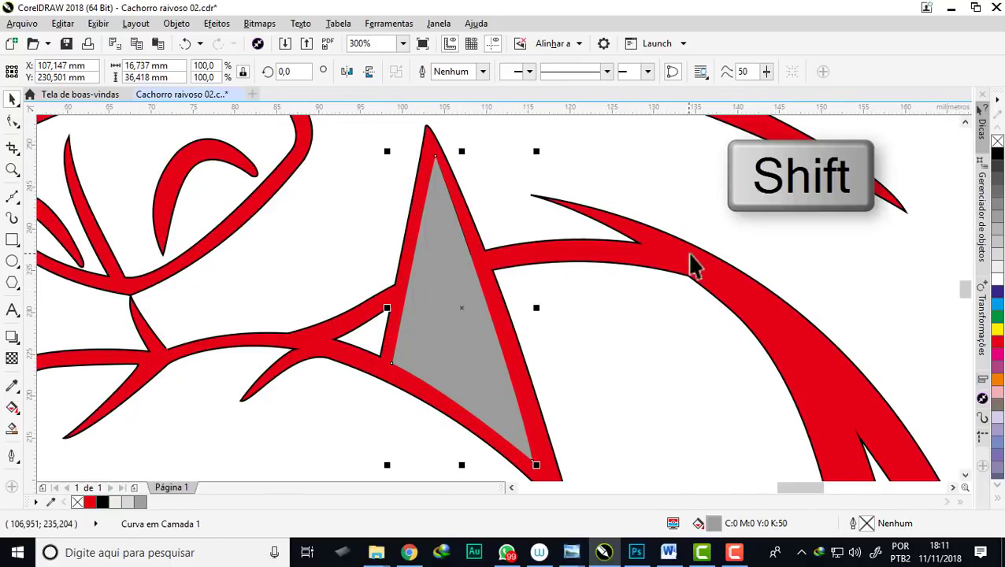
pyautogui.keyDown('shift'); pyautogui.click(693, 271); pyautogui.keyUp('shift')
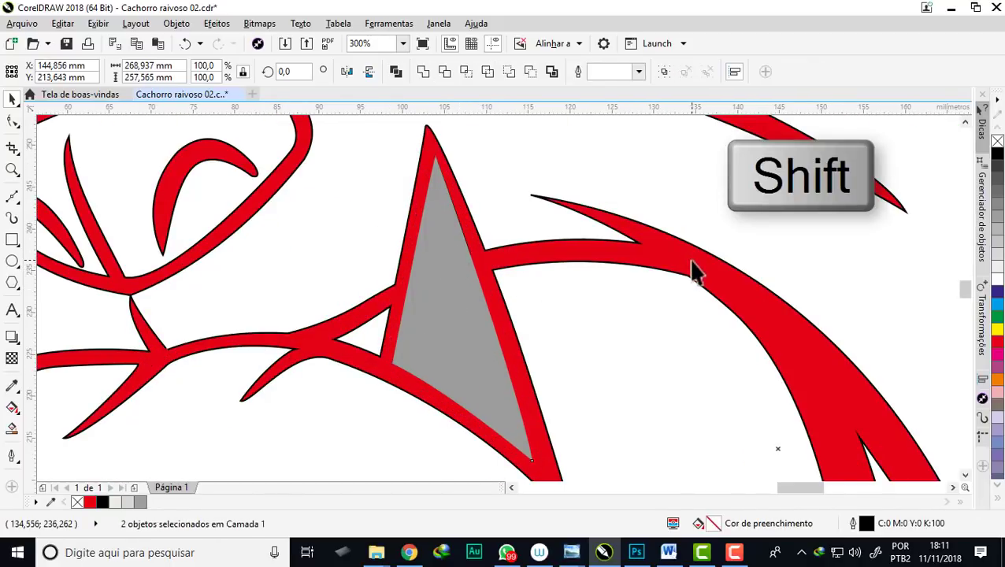
pyautogui.click(446, 72)
pyautogui.scroll(-1, 439, 180)
pyautogui.scroll(-2, 440, 180)
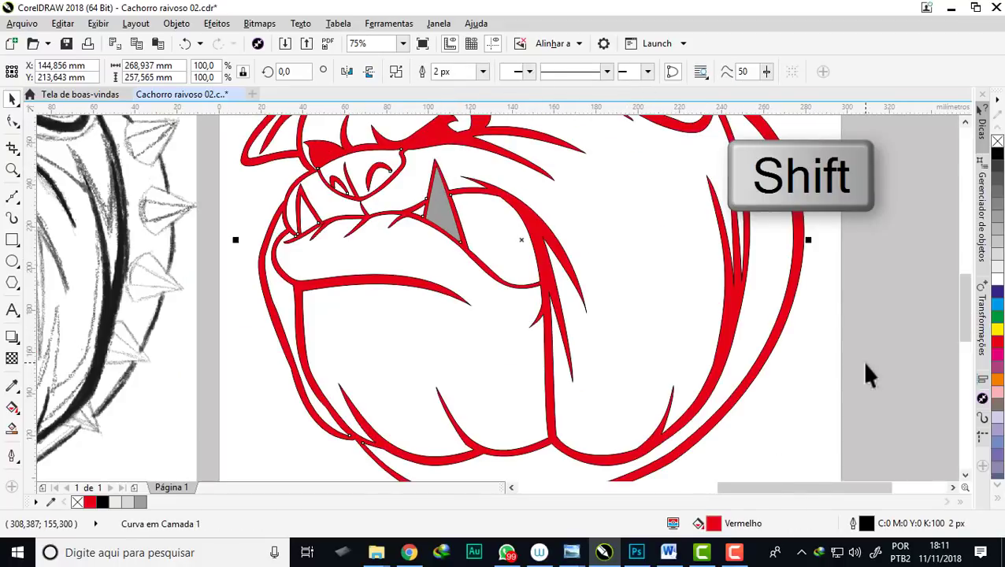
pyautogui.click(867, 370)
# Move the leftover grey triangle off the dog's face
pyautogui.moveTo(442, 203); pyautogui.dragTo(616, 203)
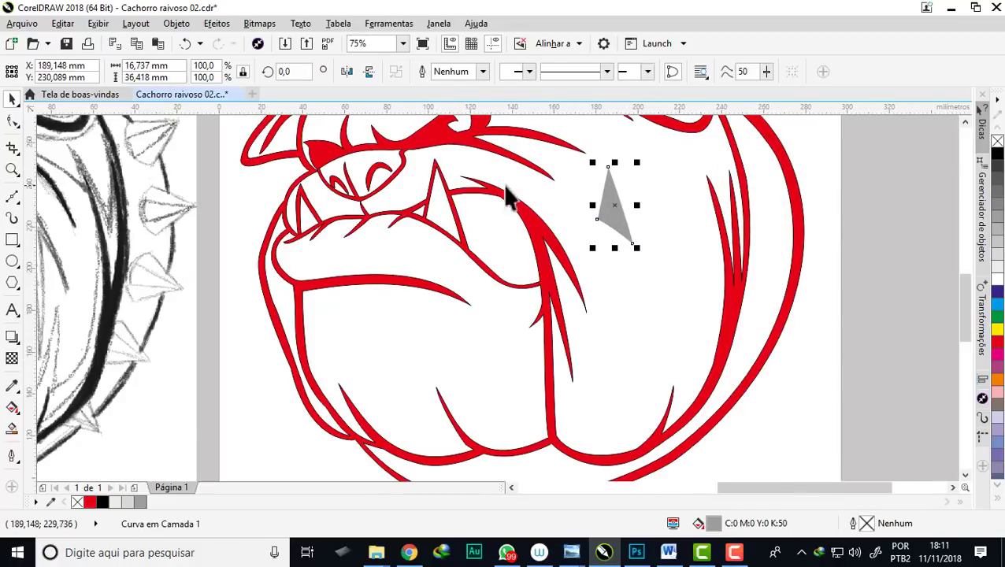
pyautogui.scroll(3, 436, 186)
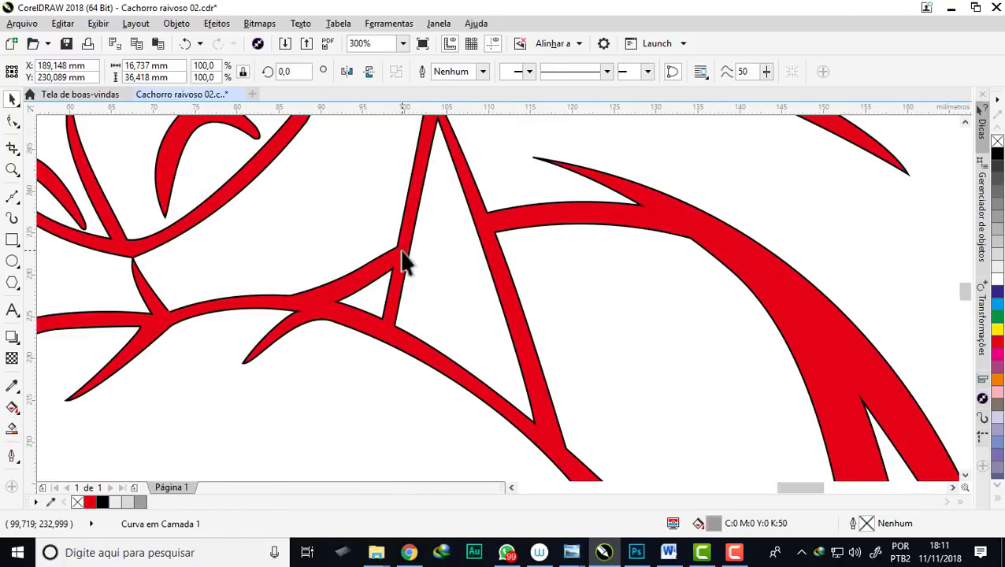
pyautogui.scroll(-3, 405, 291)
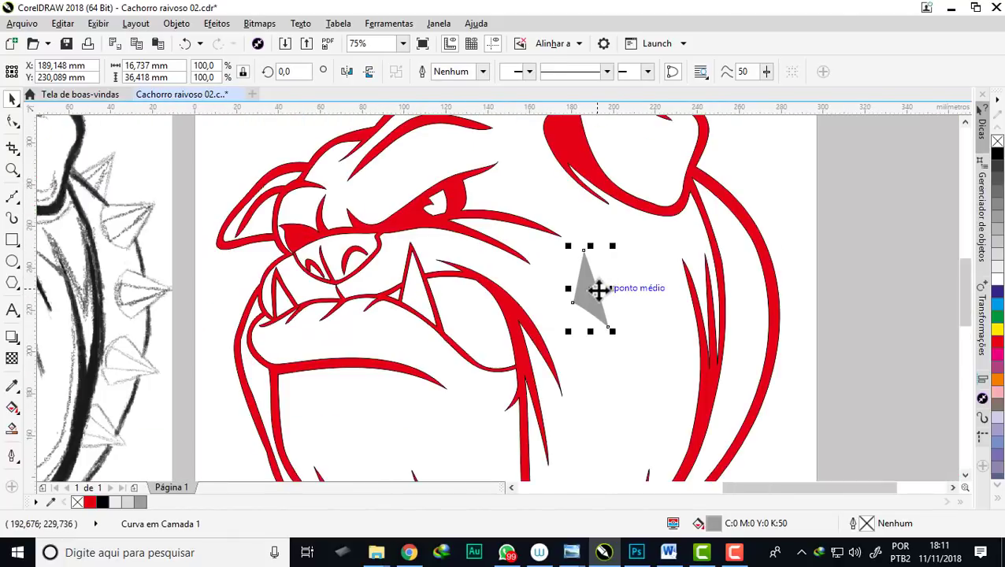
pyautogui.press('Escape')
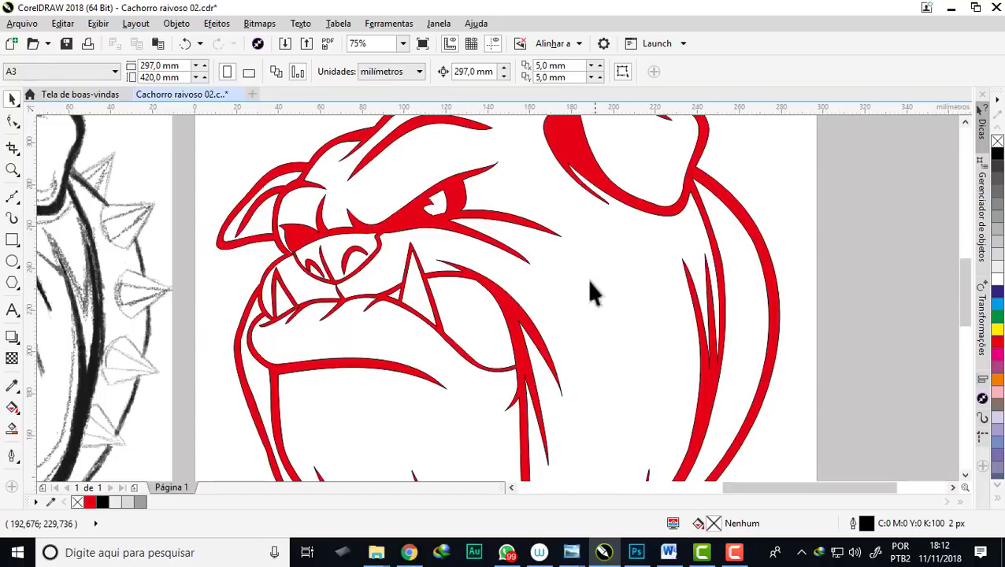
pyautogui.scroll(-1, 591, 293)
pyautogui.scroll(-1, 356, 256)
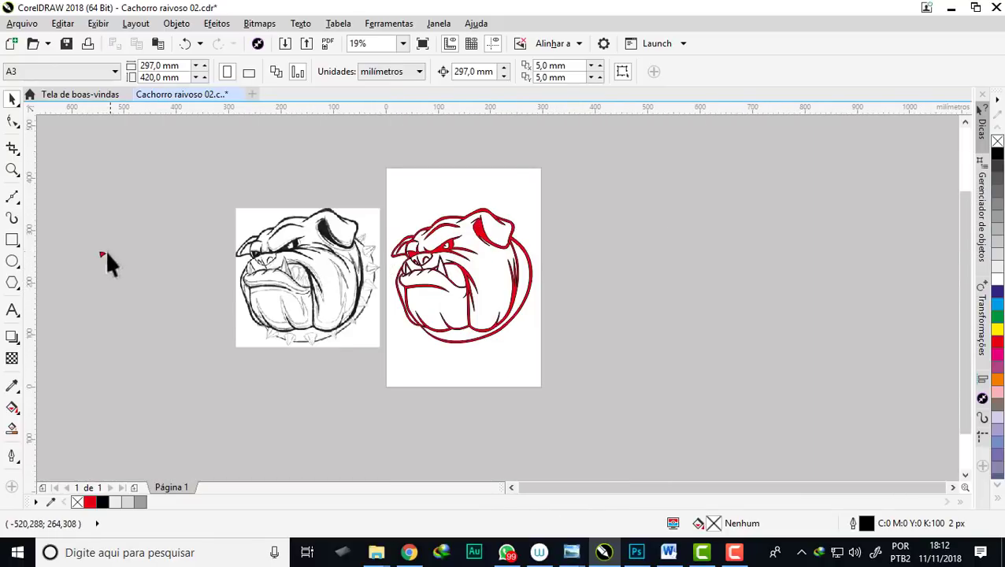
# Place the small red piece on the eye and trim it out of the eye outline
pyautogui.moveTo(102, 254); pyautogui.dragTo(414, 253)
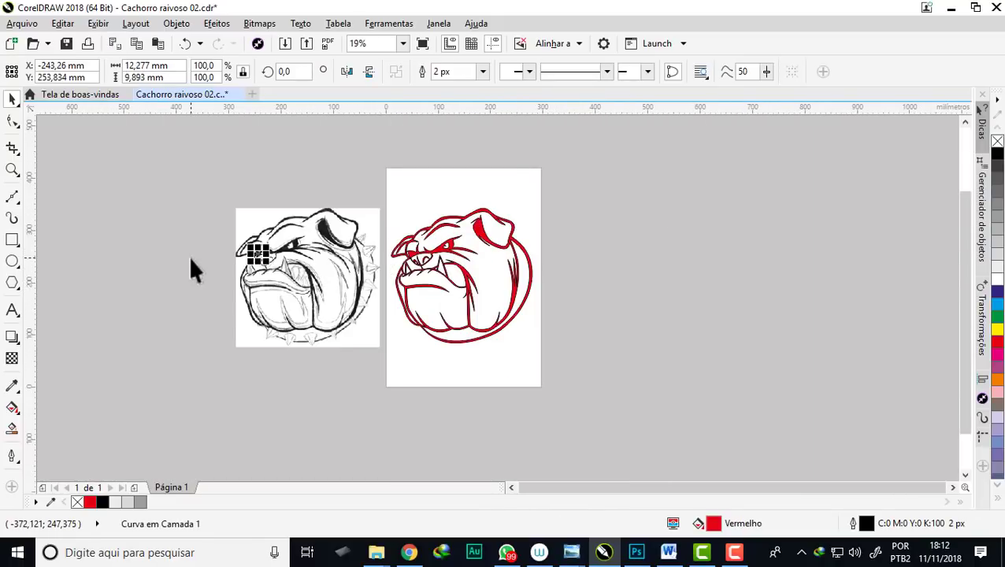
pyautogui.scroll(2, 418, 256)
pyautogui.scroll(1, 429, 263)
pyautogui.scroll(1, 442, 271)
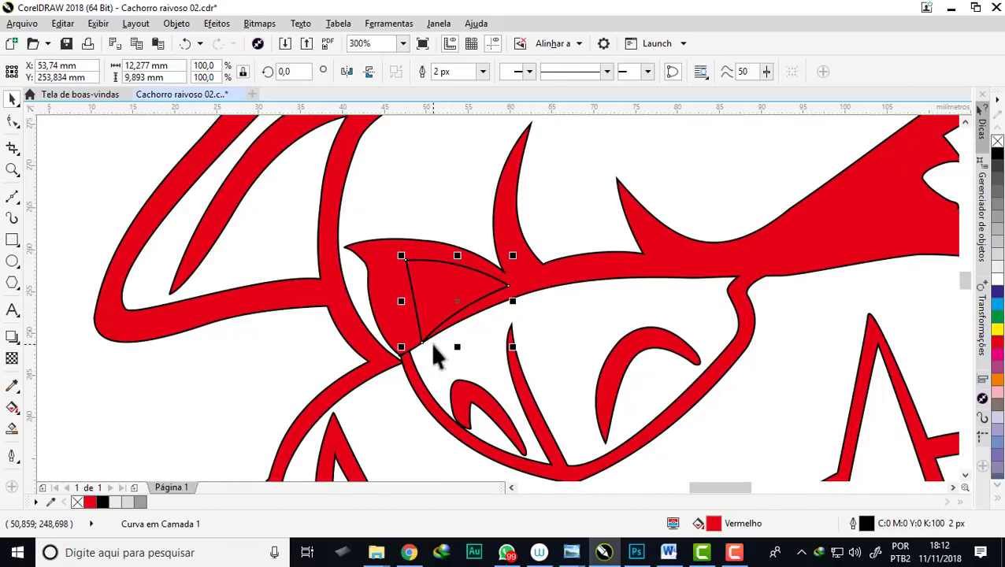
pyautogui.keyDown('shift'); pyautogui.click(378, 269); pyautogui.keyUp('shift')
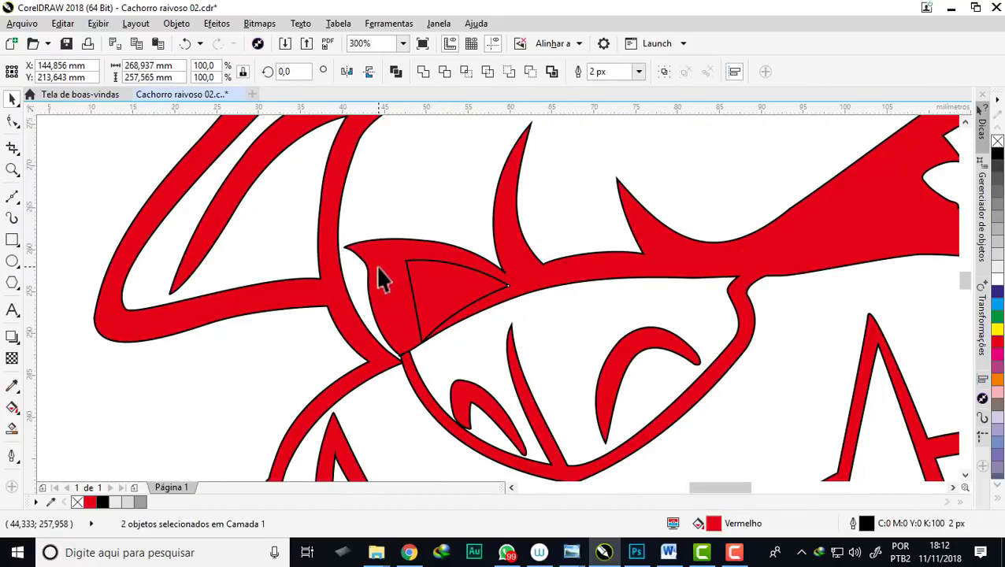
pyautogui.click(445, 73)
pyautogui.scroll(-1, 470, 189)
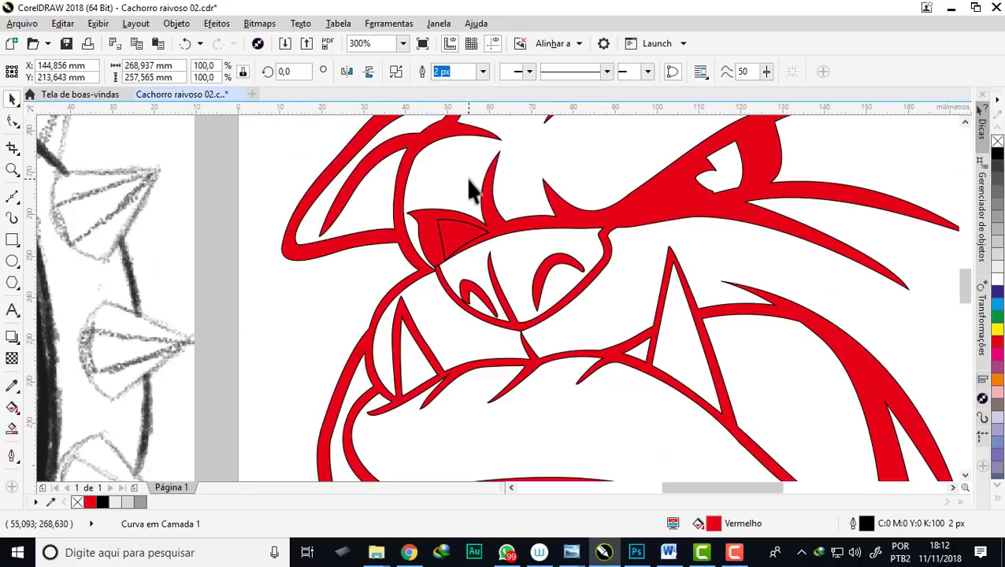
# Move the leftover eye piece away and delete it
pyautogui.click(296, 300)
pyautogui.moveTo(457, 251); pyautogui.dragTo(263, 181)
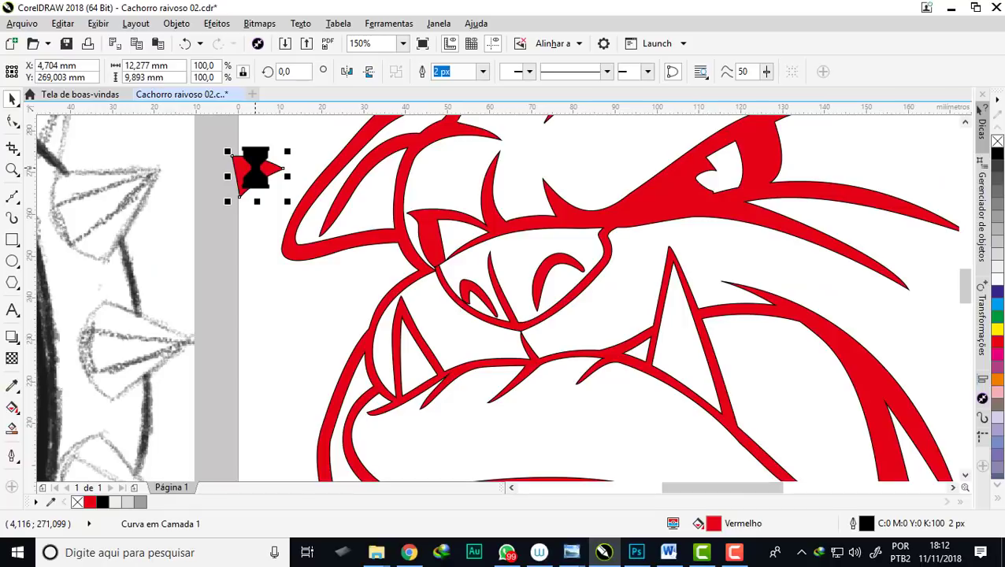
pyautogui.press('Delete')
pyautogui.scroll(-2, 430, 268)
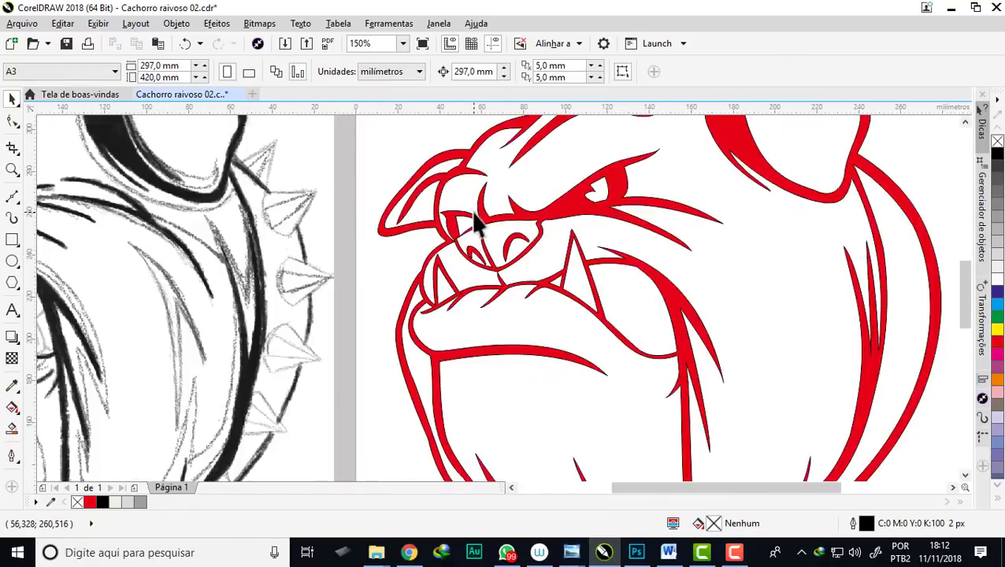
pyautogui.scroll(-3, 476, 224)
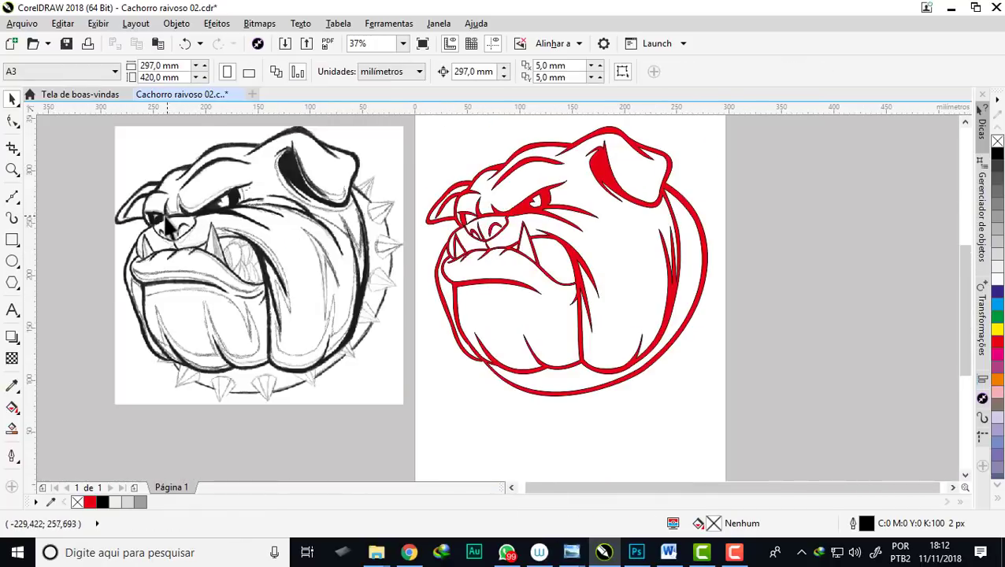
pyautogui.scroll(8, 167, 226)
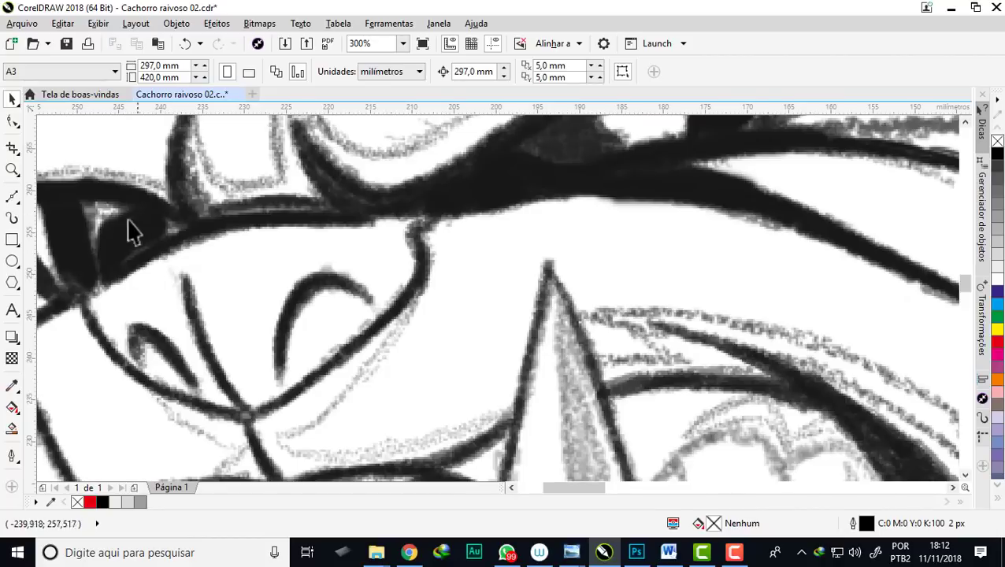
pyautogui.scroll(-8, 179, 234)
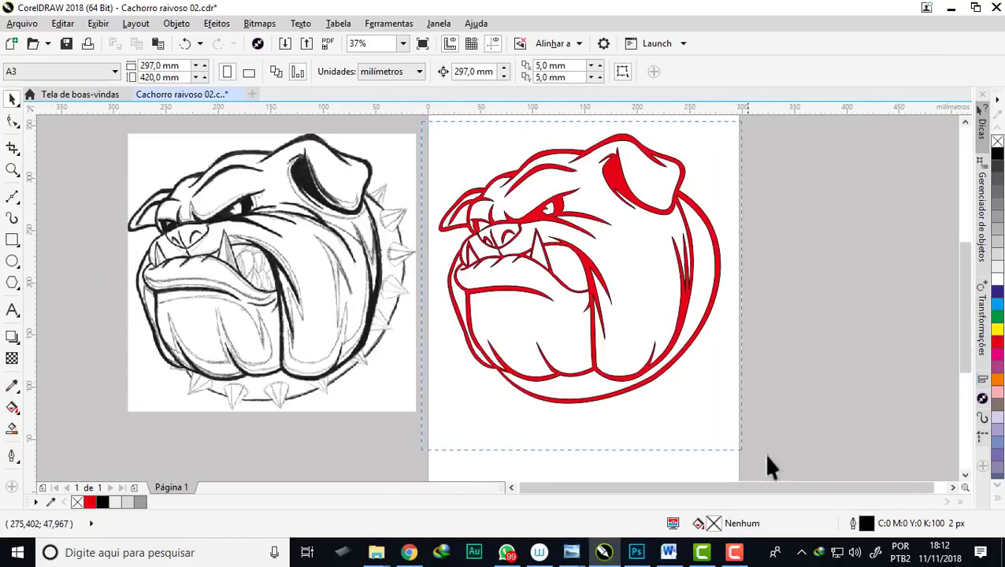
# Lay the red tracing back over the sketch and save Cachorro raivoso 02.cdr
pyautogui.moveTo(804, 458); pyautogui.dragTo(792, 458)
pyautogui.hotkey('ctrl', 'z')
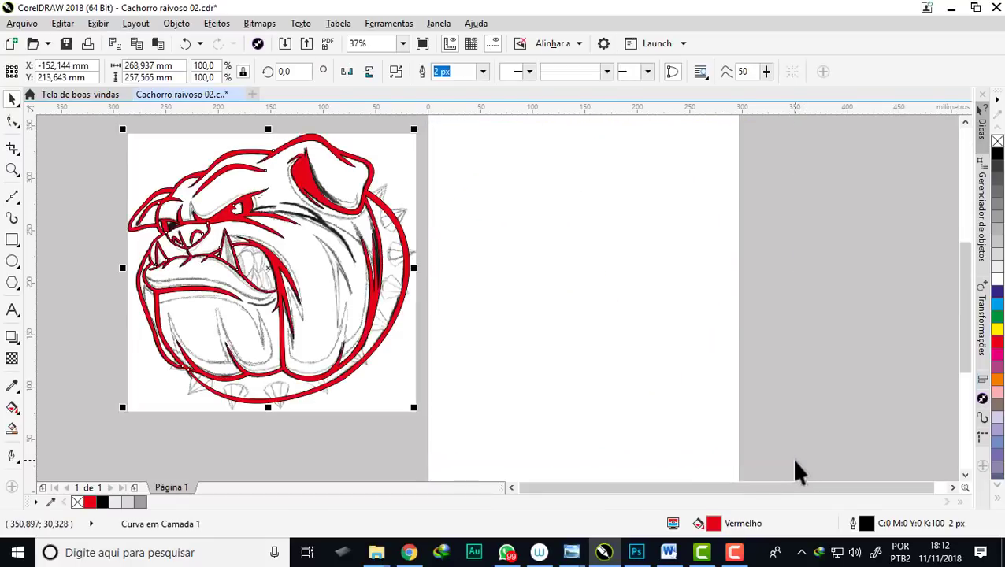
pyautogui.scroll(-1, 792, 458)
pyautogui.scroll(2, 482, 339)
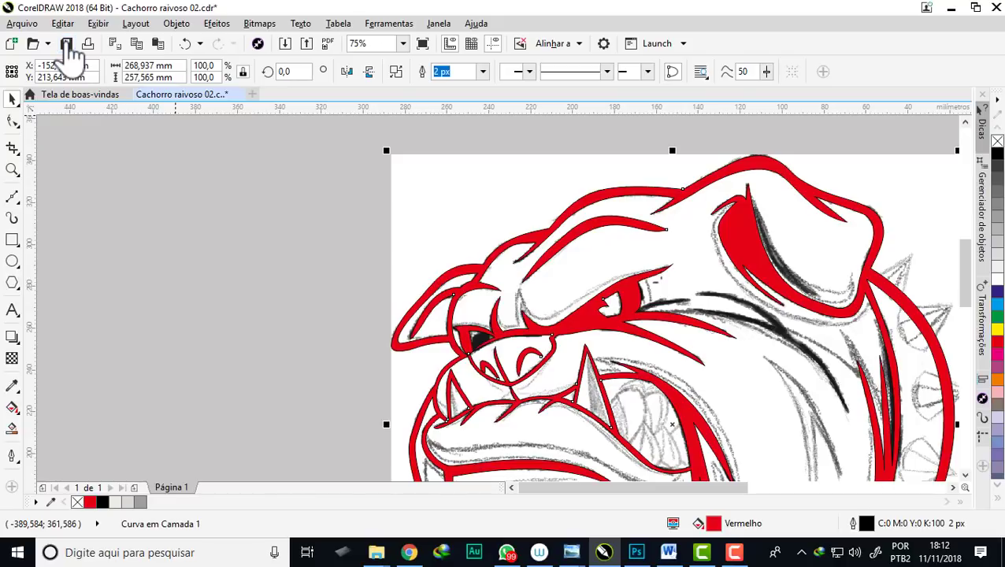
pyautogui.click(68, 49)
pyautogui.scroll(1, 482, 343)
pyautogui.scroll(1, 492, 290)
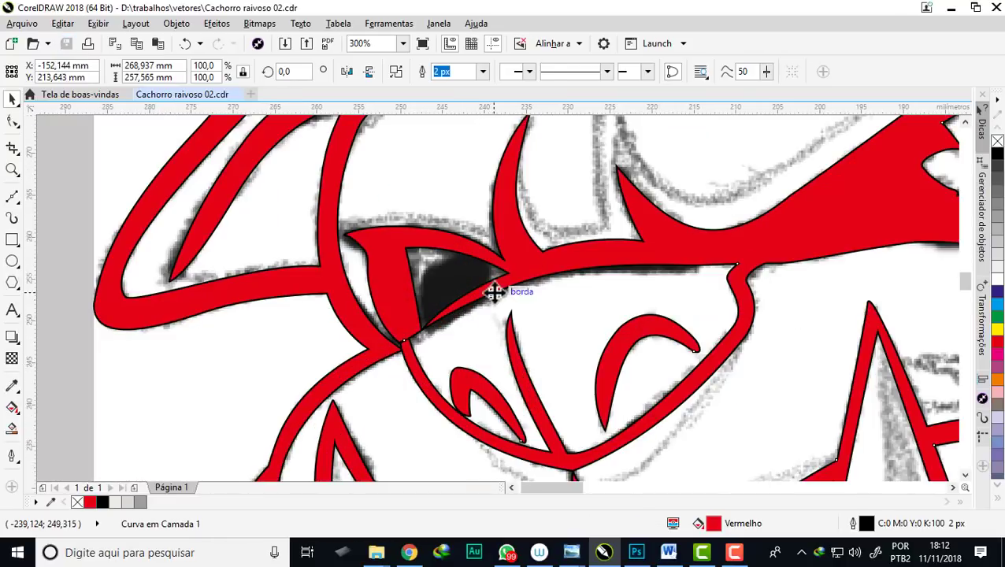
pyautogui.scroll(1, 491, 290)
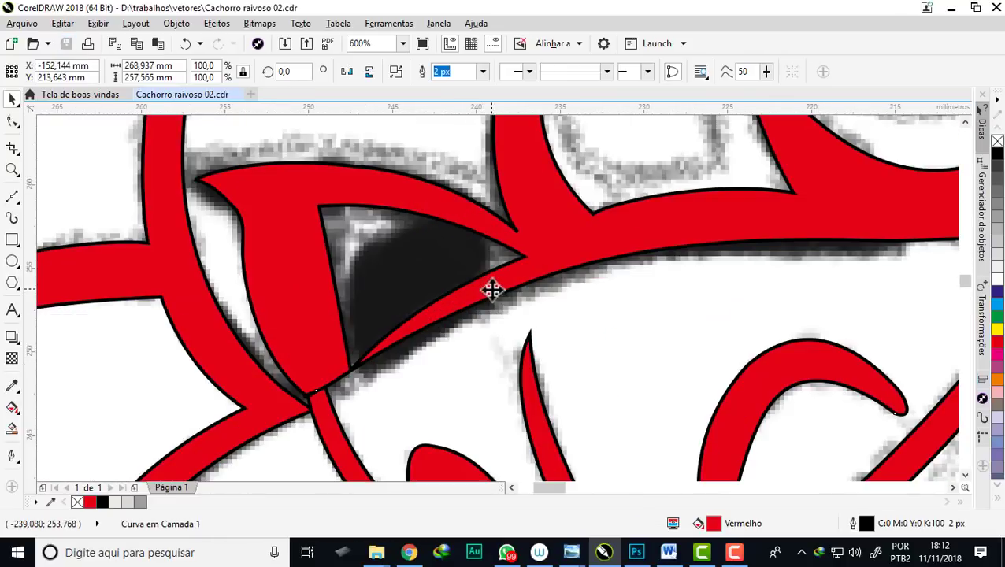
# Trace the dark patch in the eye corner as a closed B-Spline shape
pyautogui.click(15, 197)
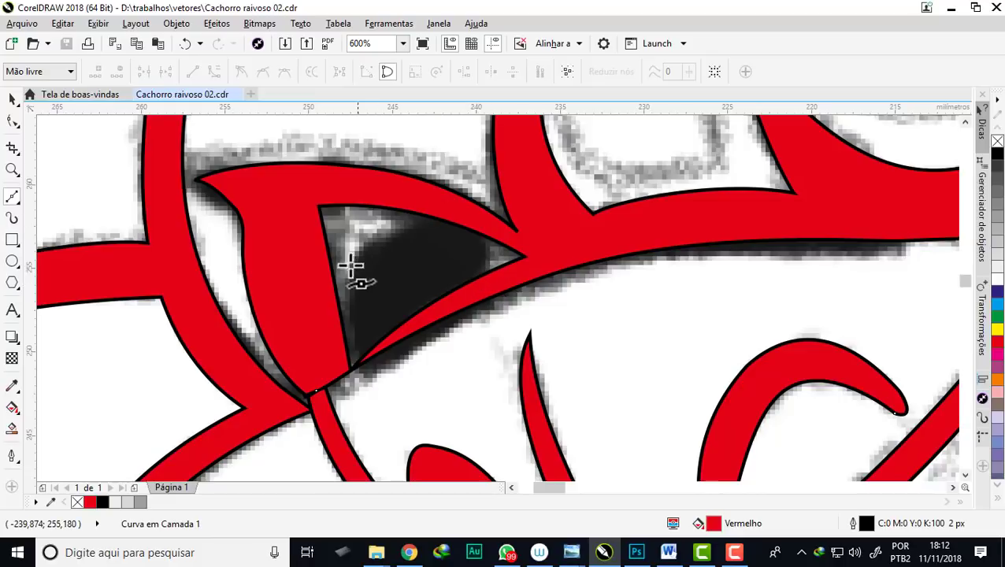
pyautogui.click(22, 202)
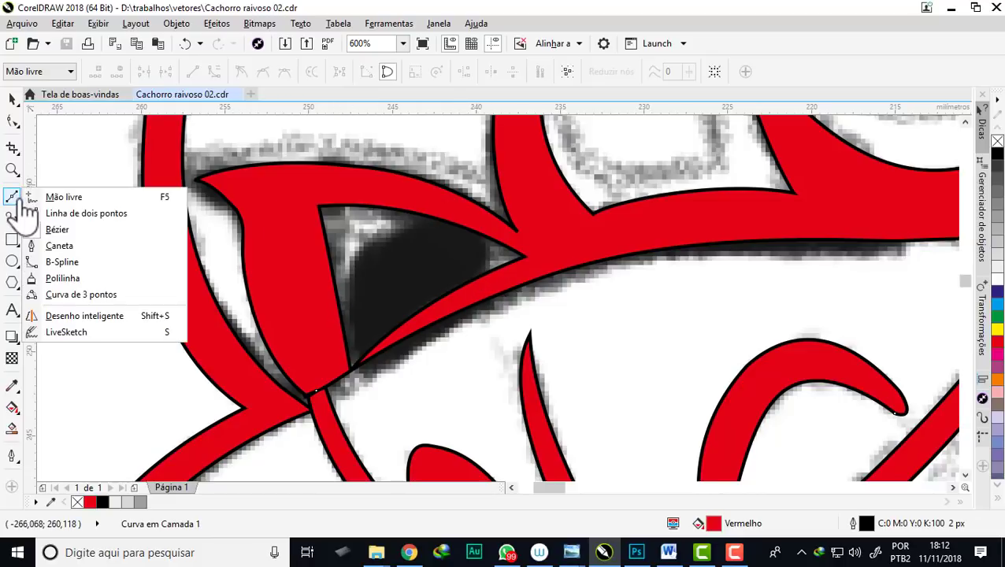
pyautogui.click(63, 262)
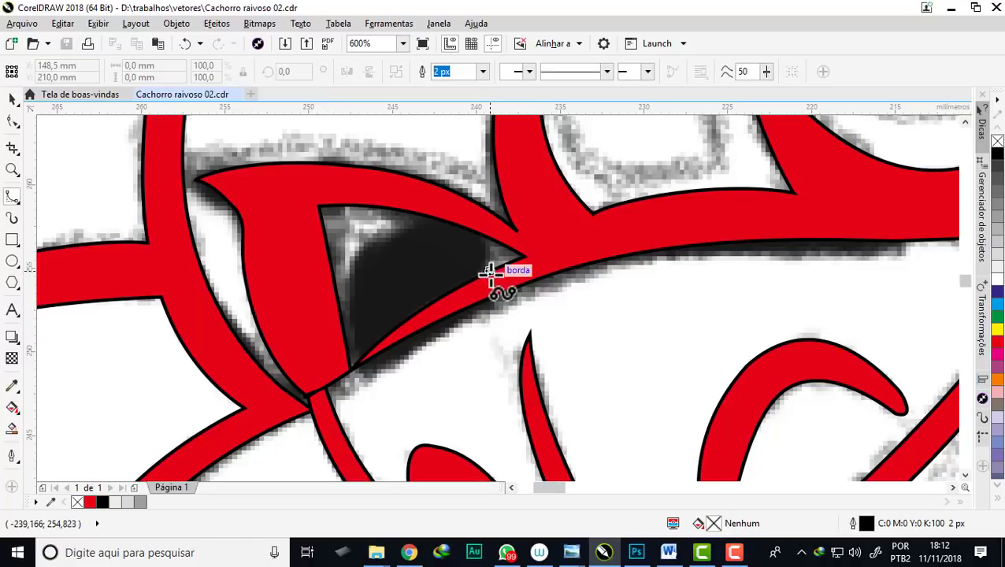
pyautogui.click(487, 286)
pyautogui.click(493, 260)
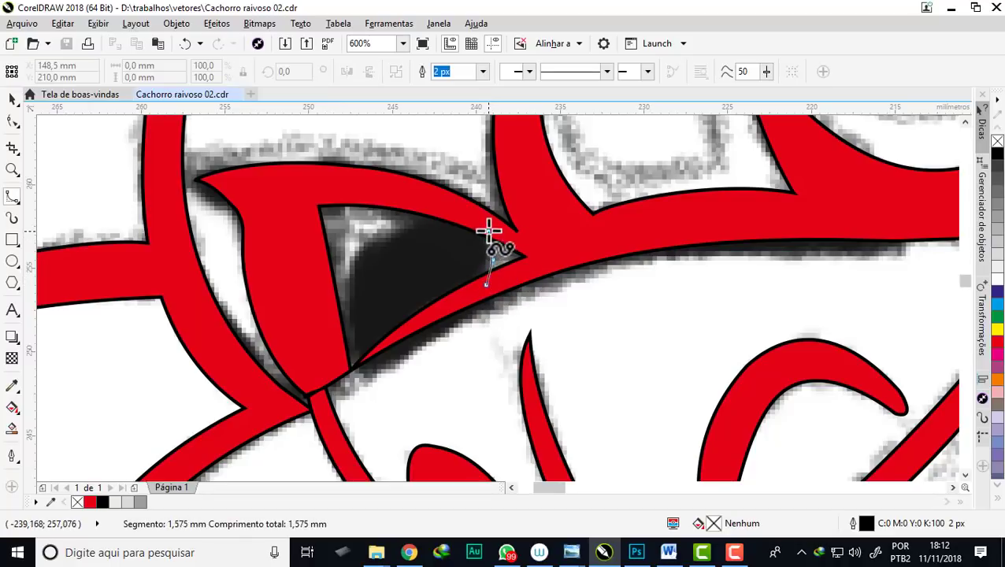
pyautogui.click(485, 229)
pyautogui.click(447, 206)
pyautogui.click(404, 210)
pyautogui.click(357, 235)
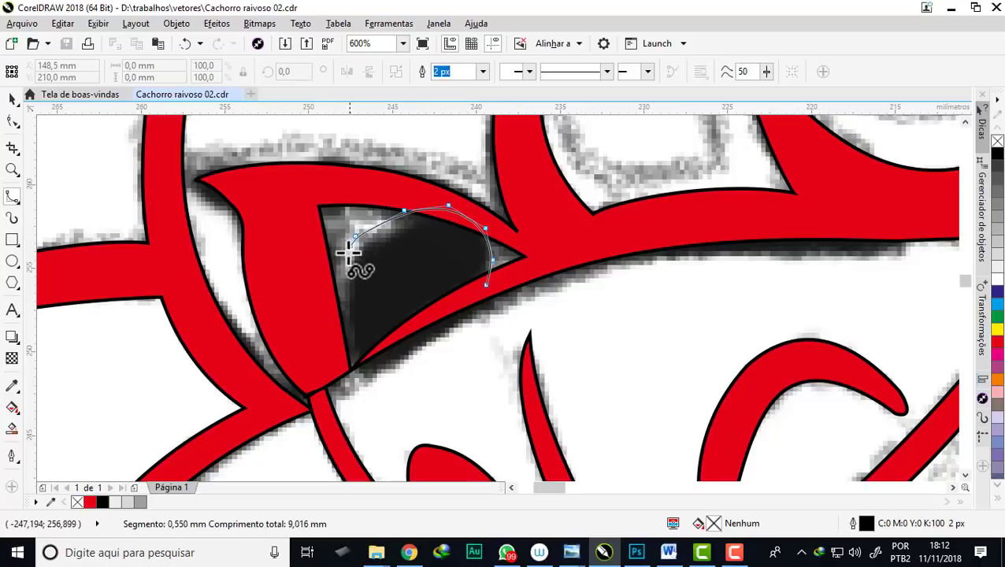
pyautogui.click(342, 274)
pyautogui.click(349, 327)
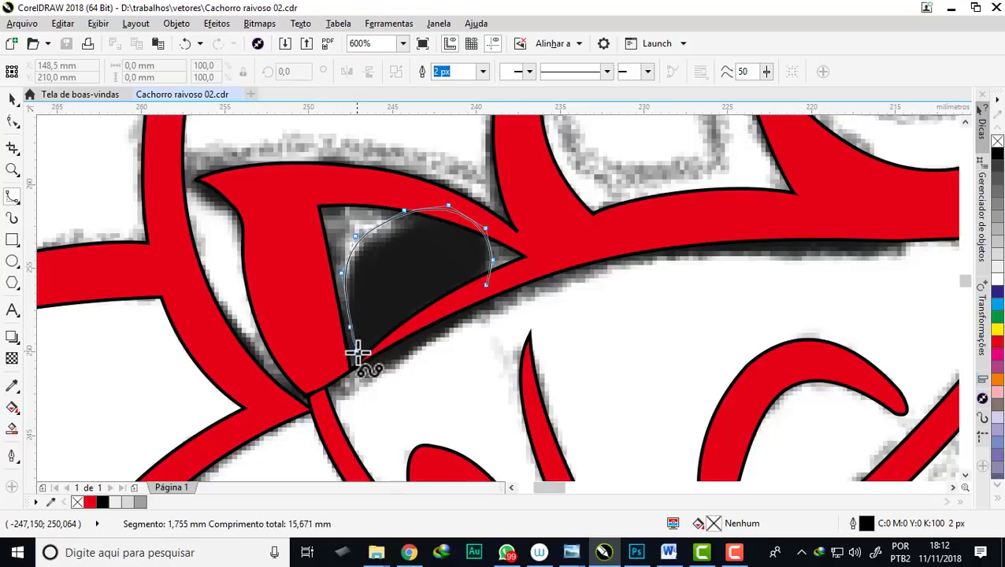
pyautogui.click(358, 351)
pyautogui.click(371, 357)
pyautogui.click(412, 325)
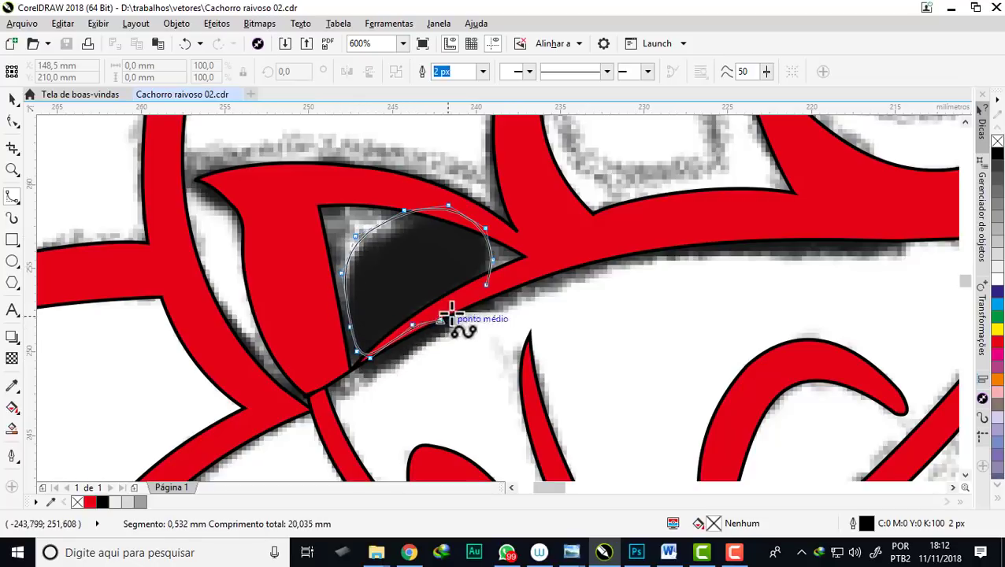
pyautogui.click(467, 293)
pyautogui.click(489, 288)
# Fill the traced eye patch red and remove its outline
pyautogui.scroll(-2, 386, 256)
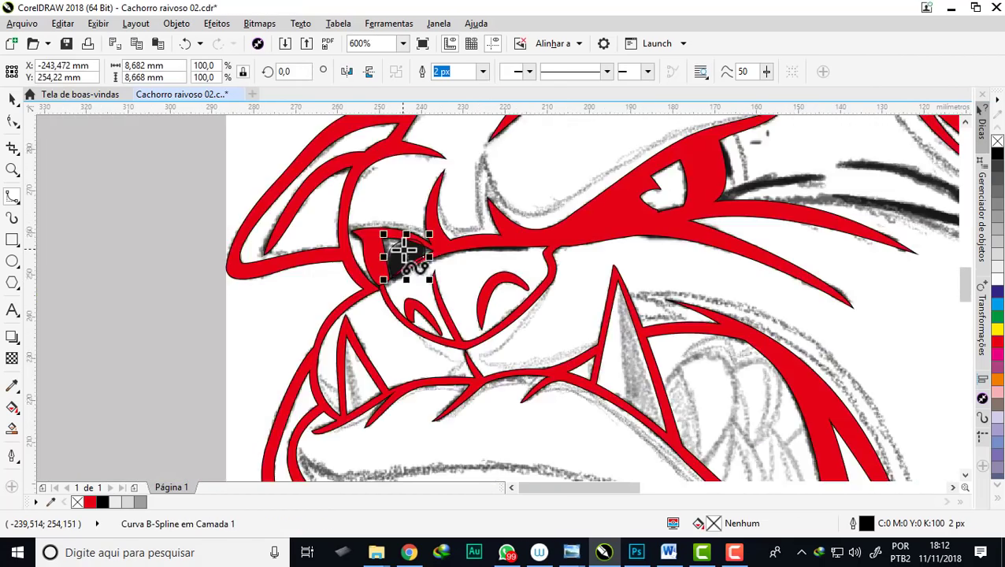
pyautogui.scroll(-1, 416, 237)
pyautogui.scroll(1, 554, 215)
pyautogui.scroll(1, 554, 214)
pyautogui.scroll(-2, 587, 216)
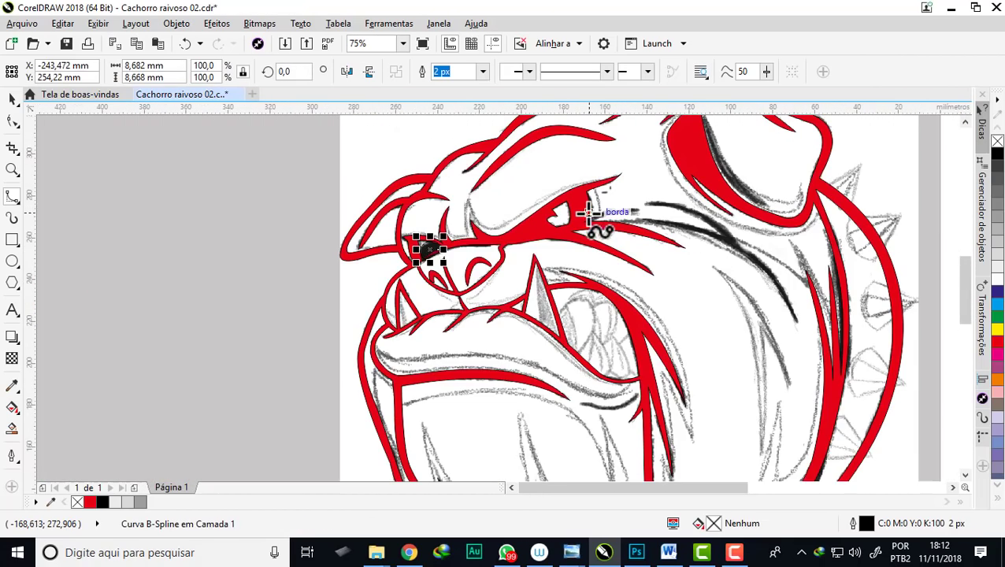
pyautogui.scroll(2, 426, 251)
pyautogui.scroll(1, 483, 231)
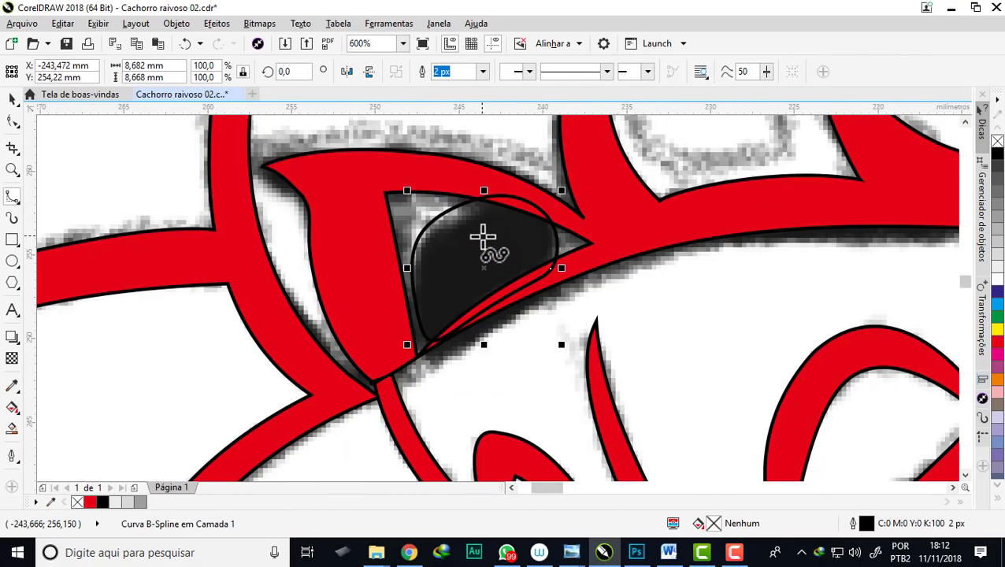
pyautogui.click(996, 346)
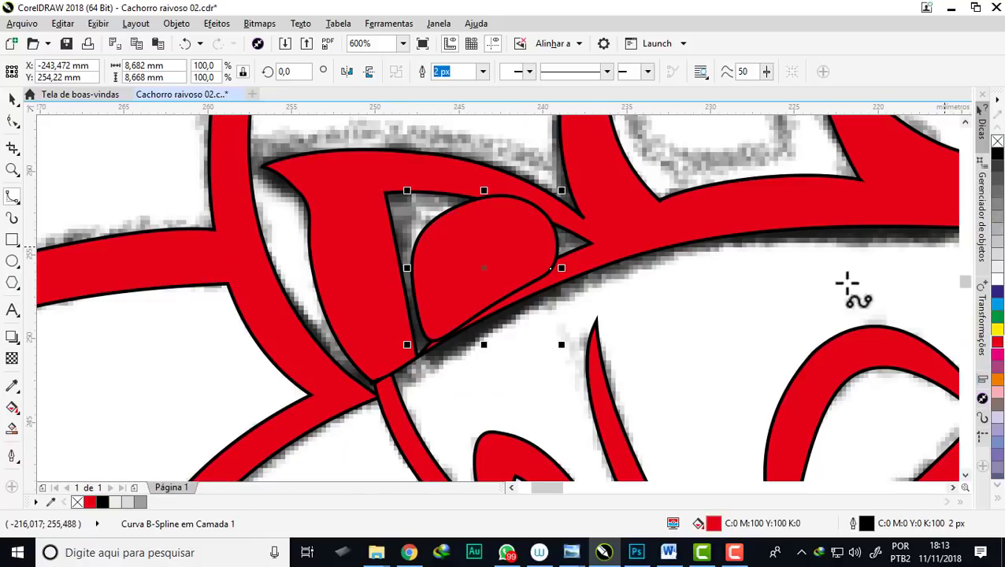
pyautogui.rightClick(997, 142)
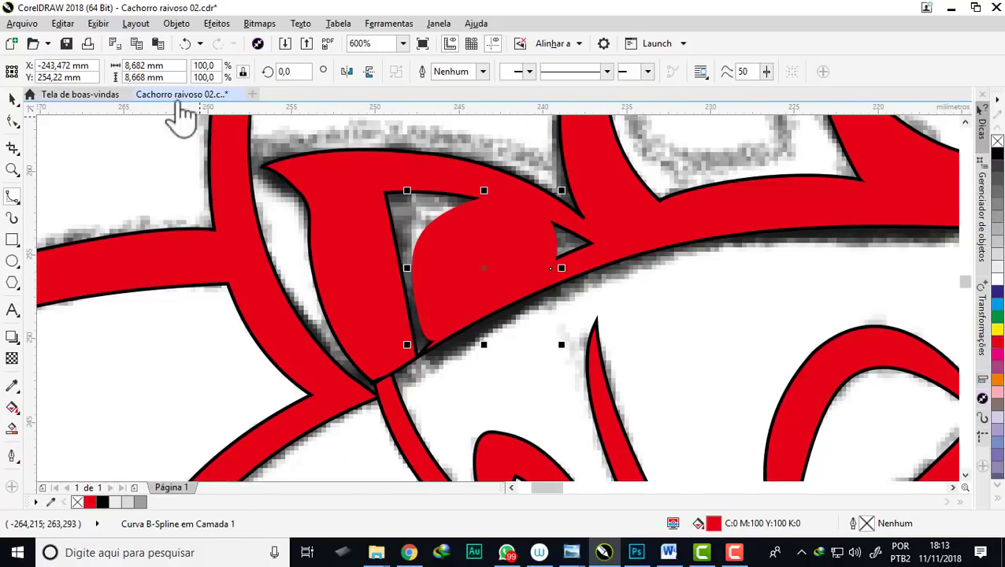
# Weld the red eye patch into the surrounding red eye outline
pyautogui.keyDown('shift'); pyautogui.click(608, 242); pyautogui.keyUp('shift')
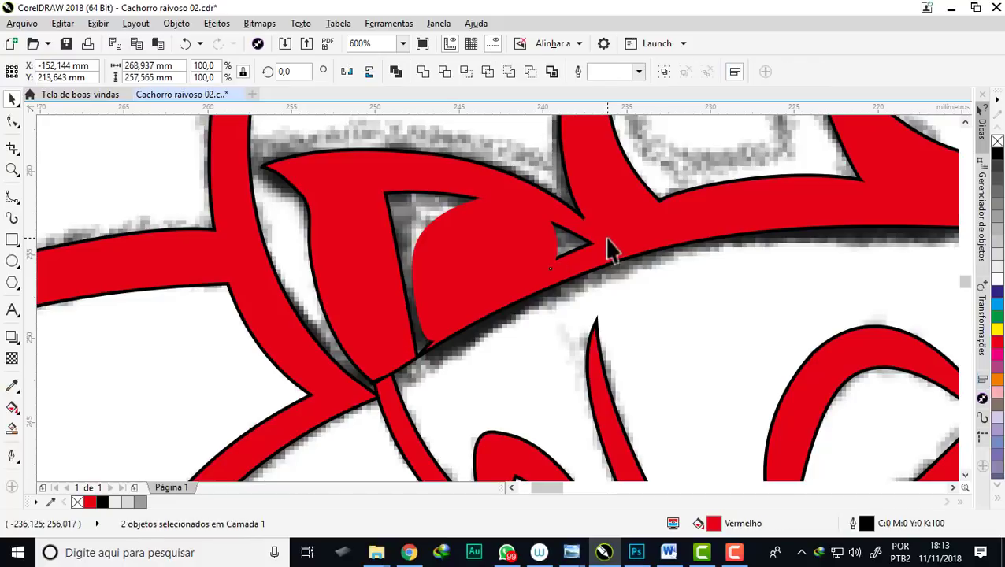
pyautogui.click(423, 75)
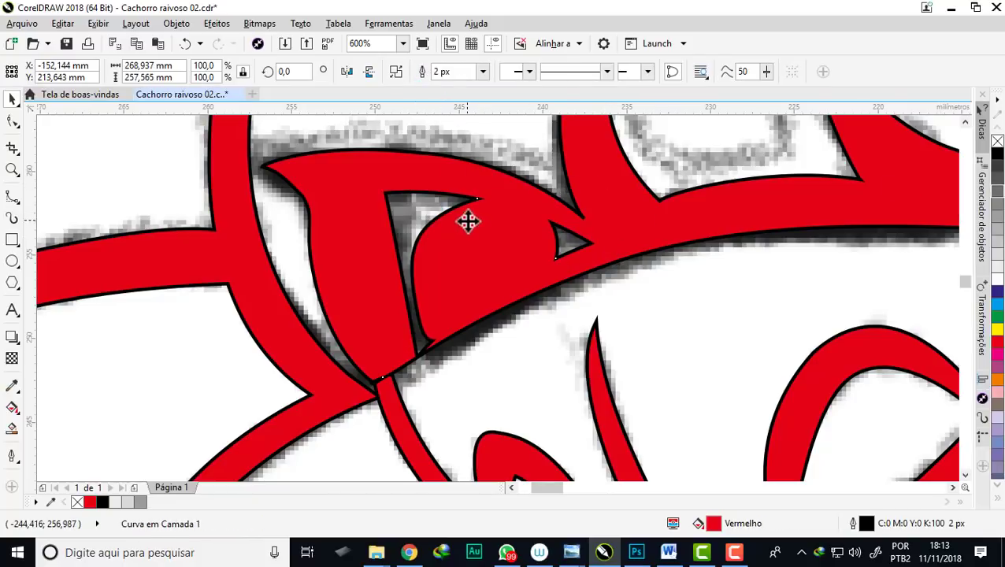
pyautogui.scroll(-1, 468, 198)
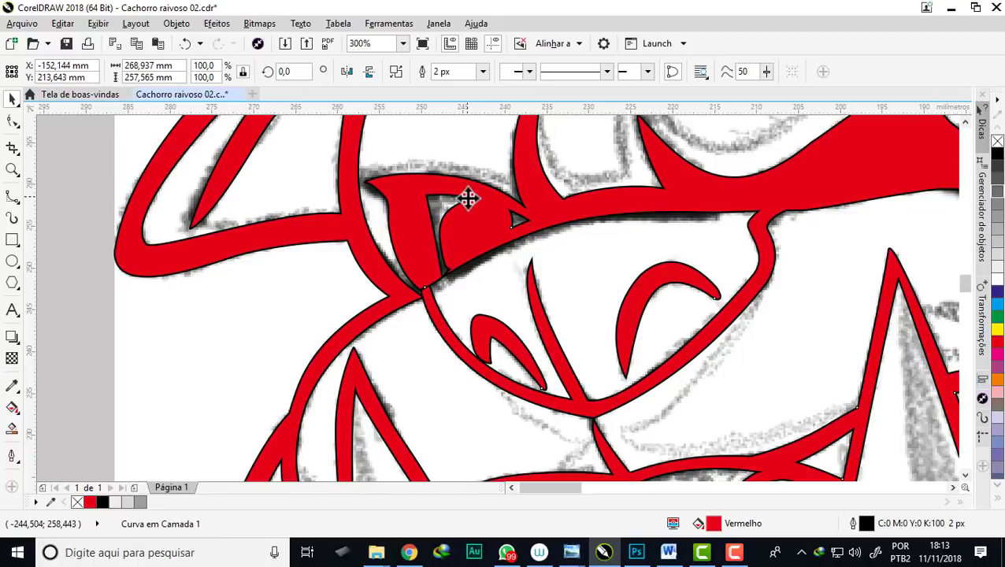
pyautogui.scroll(2, 468, 198)
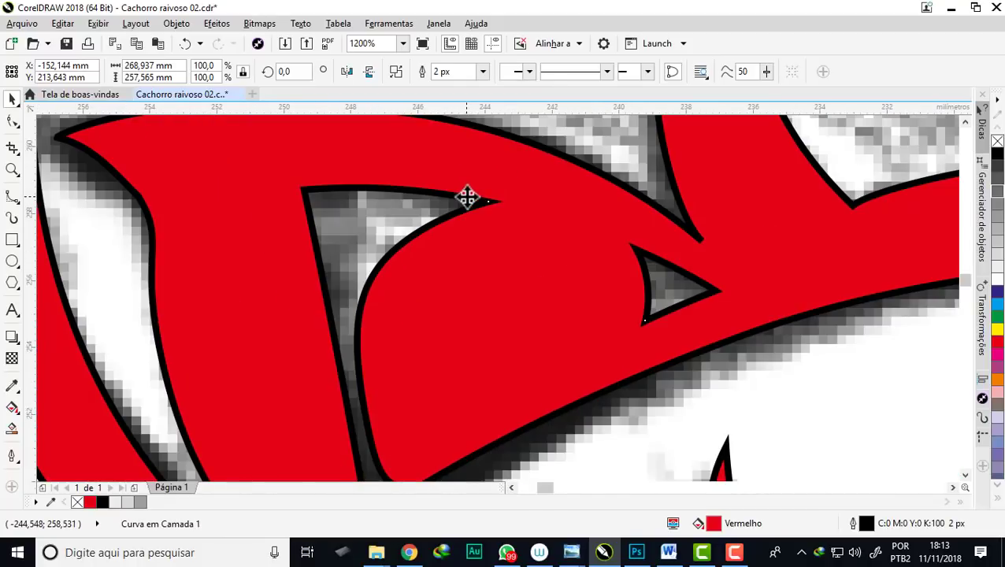
pyautogui.scroll(-2, 468, 198)
pyautogui.scroll(-1, 467, 198)
pyautogui.scroll(-1, 465, 199)
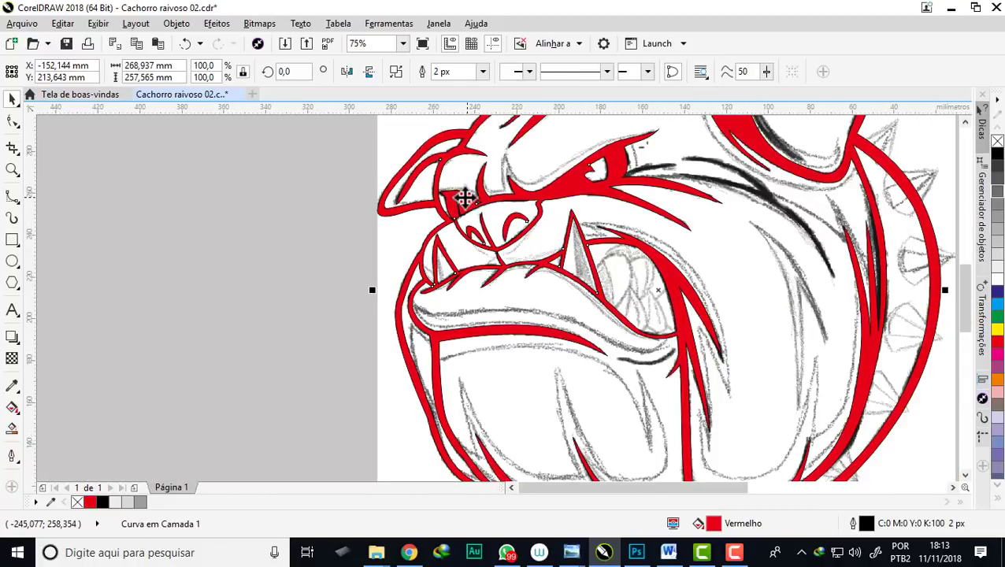
pyautogui.scroll(-1, 465, 198)
pyautogui.click(307, 209)
pyautogui.scroll(1, 544, 228)
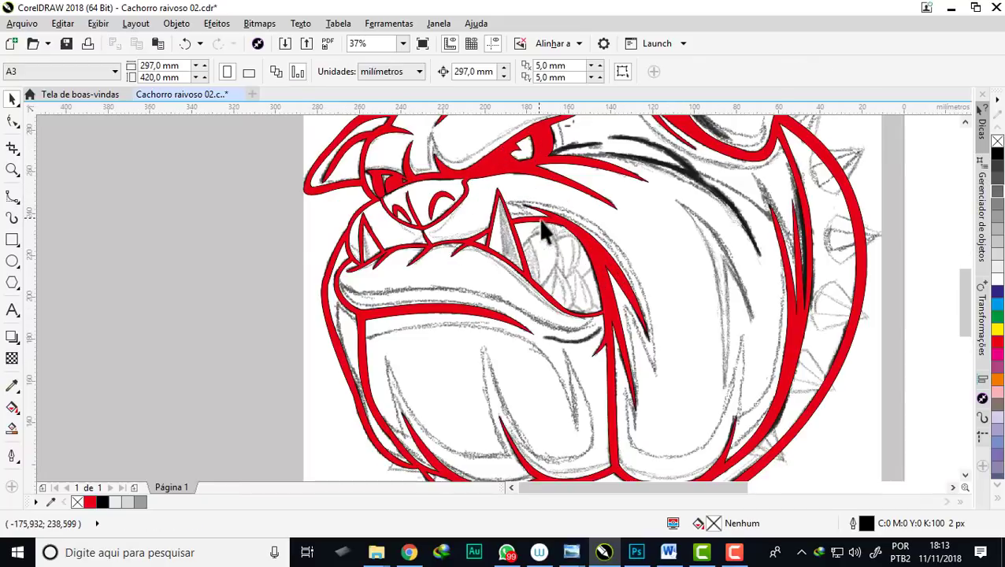
pyautogui.scroll(1, 583, 256)
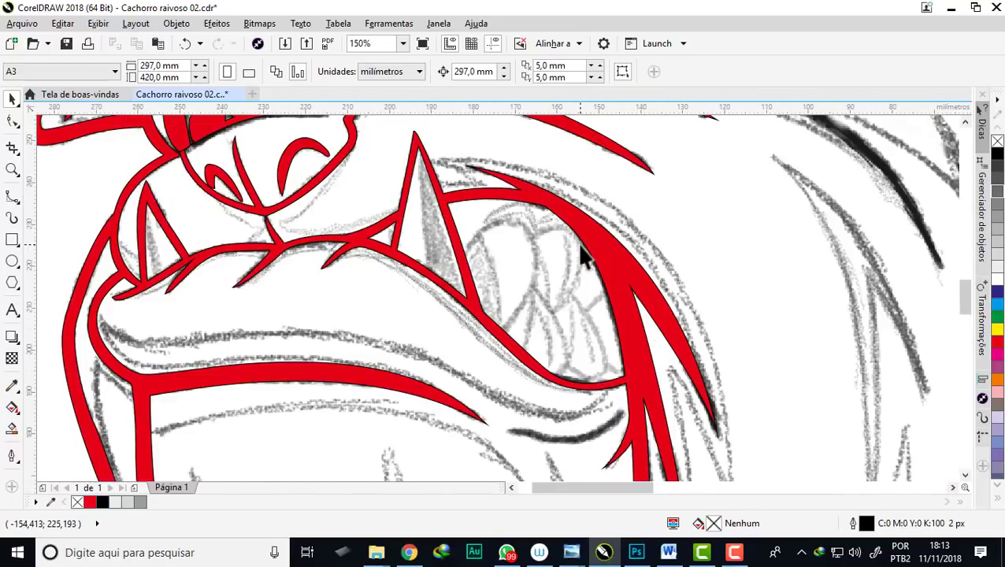
# Try freehand and two-point lines inside the mouth, undoing the unwanted attempts
pyautogui.click(14, 203)
pyautogui.scroll(1, 550, 243)
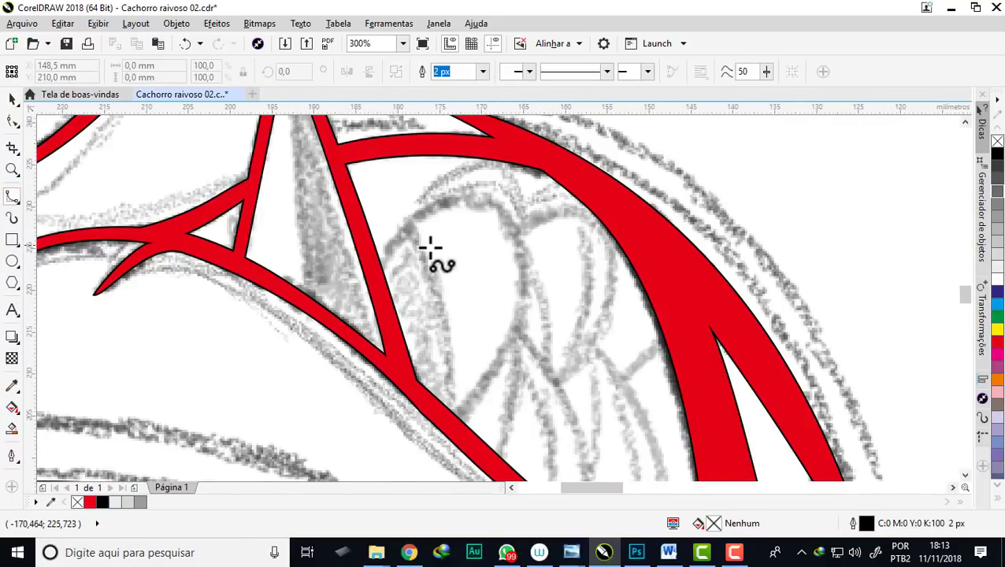
pyautogui.click(380, 266)
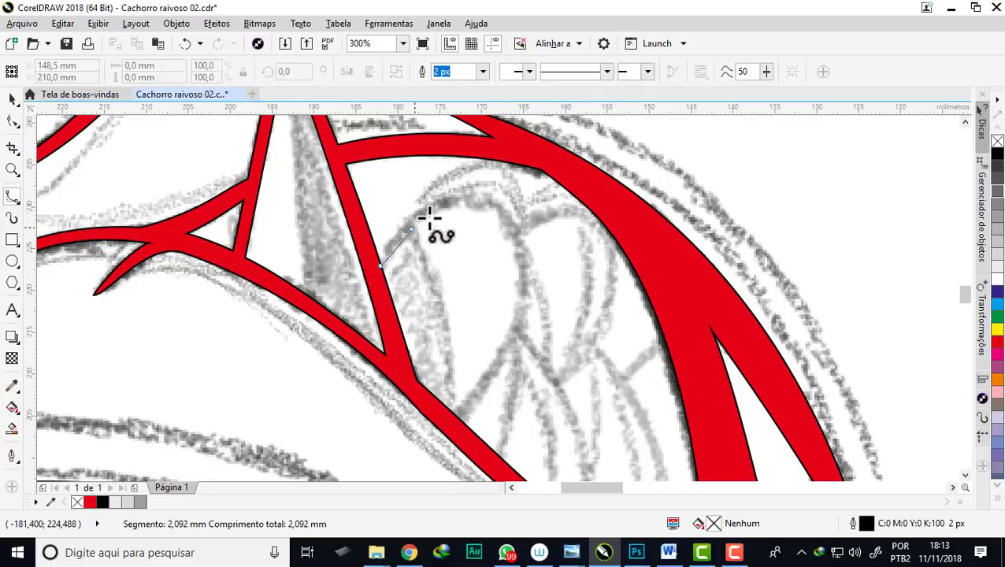
pyautogui.doubleClick(518, 229)
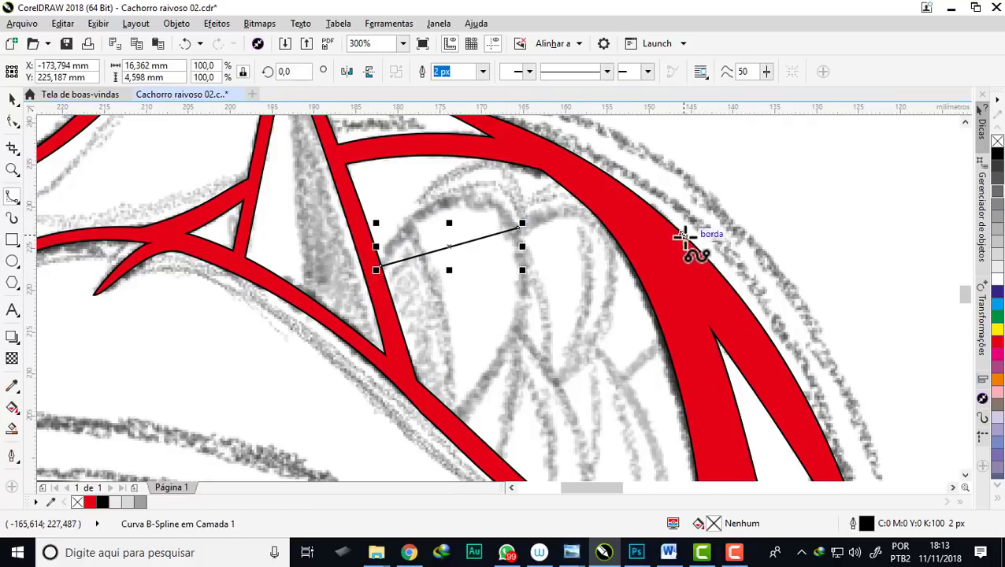
pyautogui.hotkey('ctrl', 'z')
pyautogui.click(22, 203)
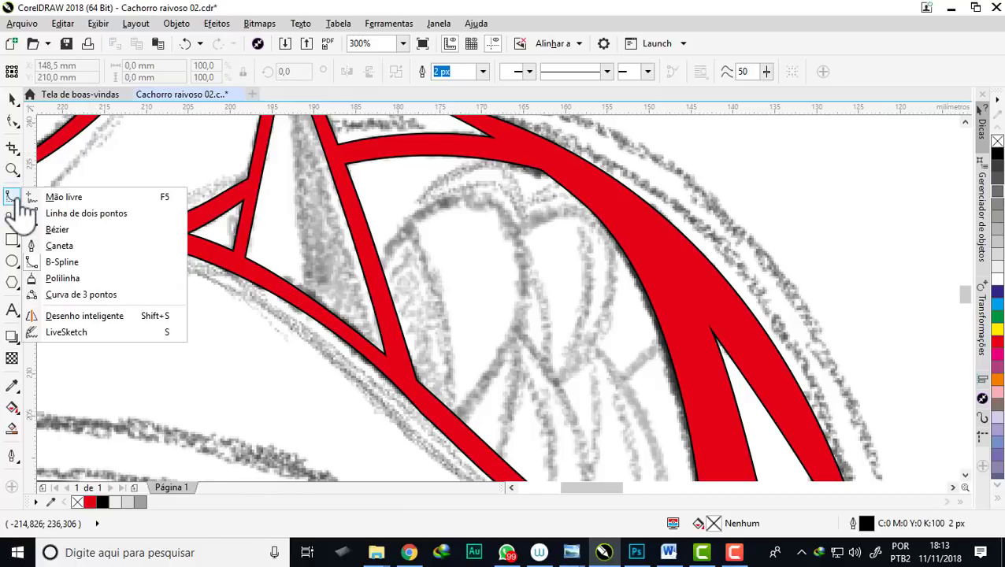
pyautogui.click(62, 216)
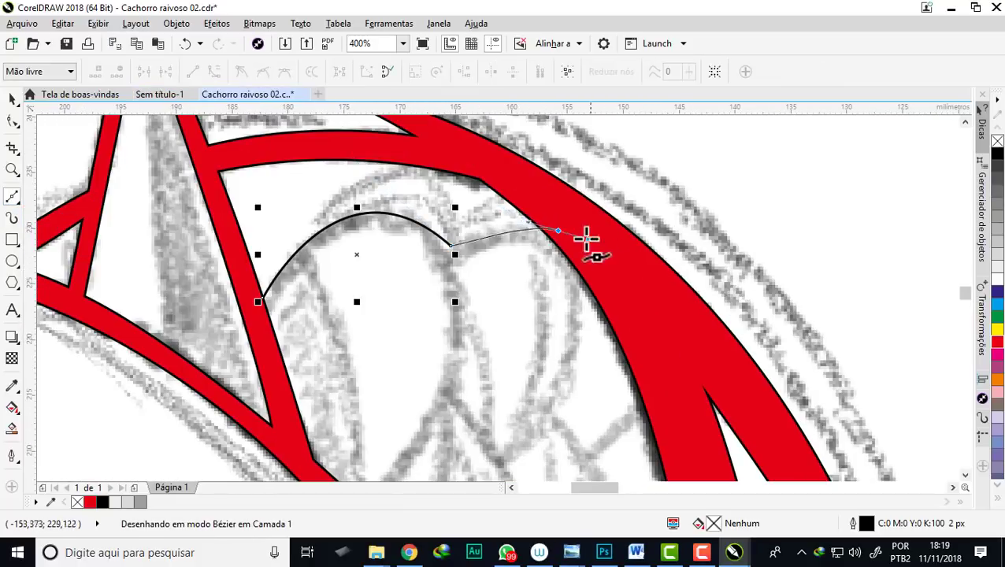
pyautogui.click(588, 261)
pyautogui.moveTo(419, 323); pyautogui.dragTo(426, 315)
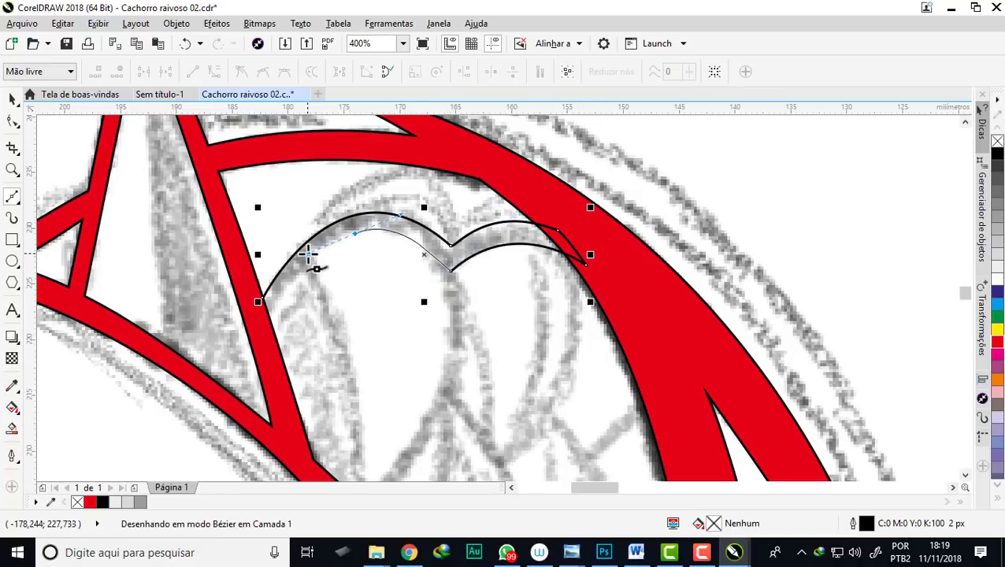
pyautogui.click(260, 327)
pyautogui.scroll(2, 261, 299)
pyautogui.scroll(-3, 254, 291)
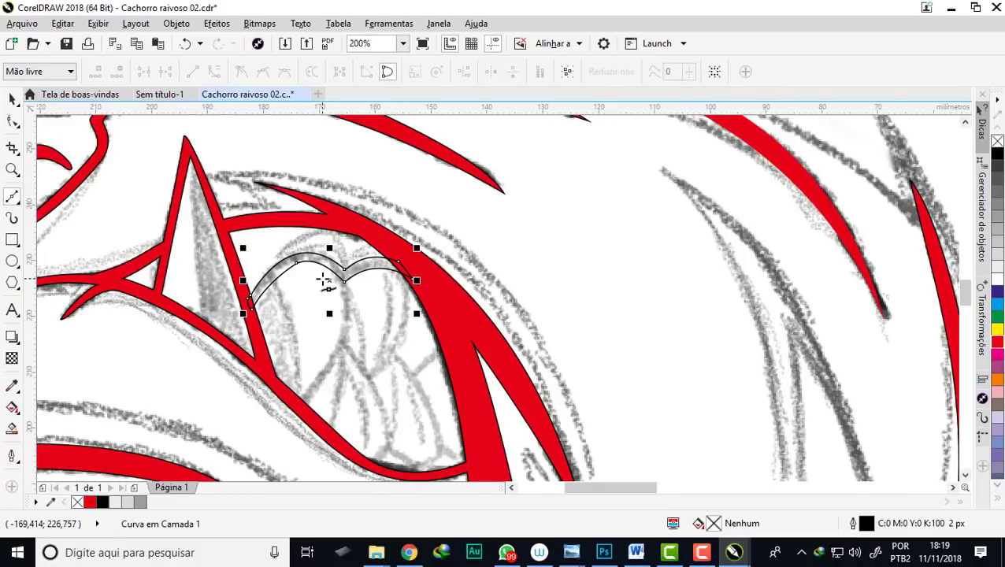
pyautogui.click(103, 502)
pyautogui.rightClick(77, 501)
pyautogui.press('space')
pyautogui.hotkey('ctrl', 'z')
pyautogui.hotkey('ctrl', 'z')
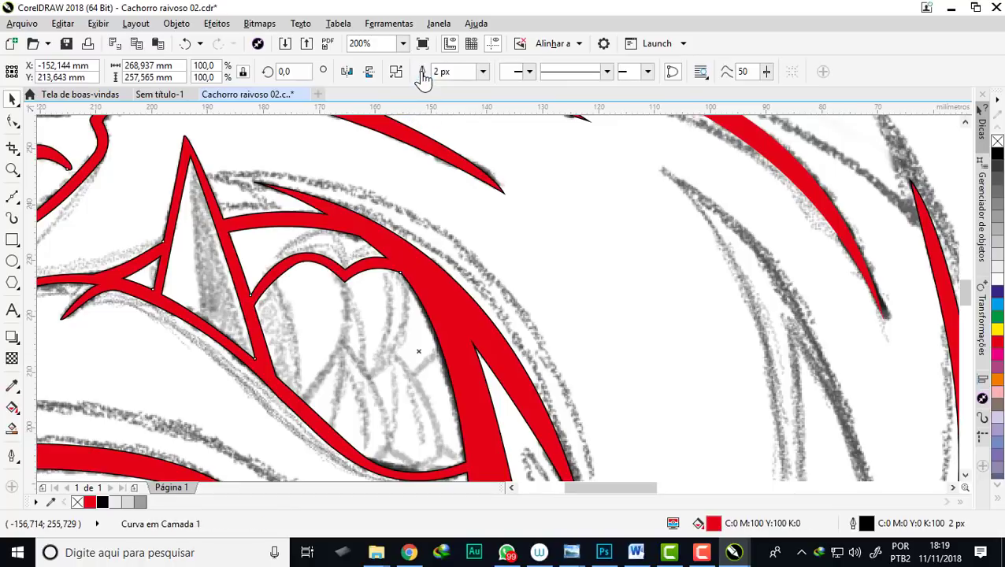
# Draw a closed two-sided Bézier curve shape inside the mouth
pyautogui.click(12, 197)
pyautogui.click(344, 280)
pyautogui.moveTo(305, 395); pyautogui.dragTo(272, 420)
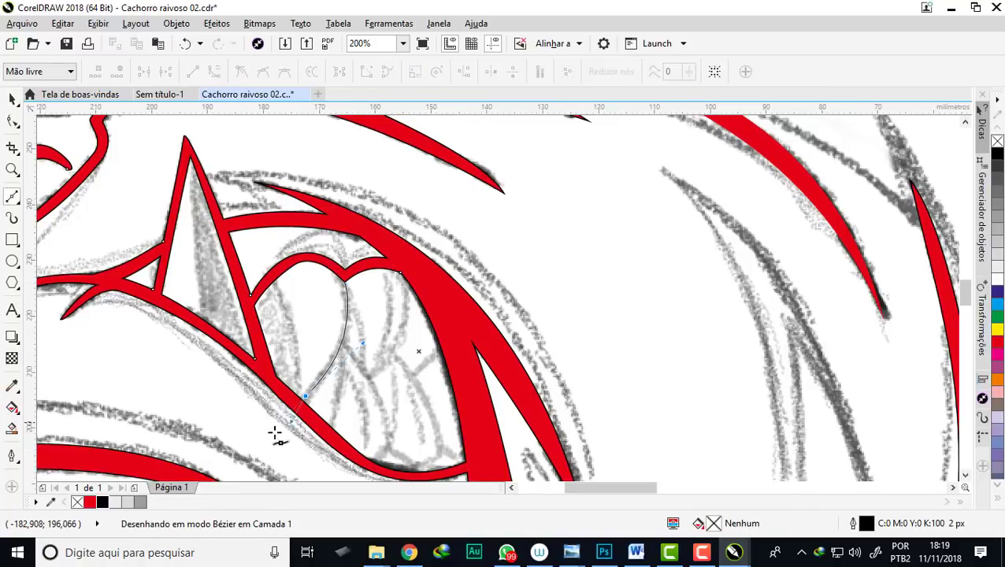
pyautogui.moveTo(301, 260); pyautogui.dragTo(323, 258)
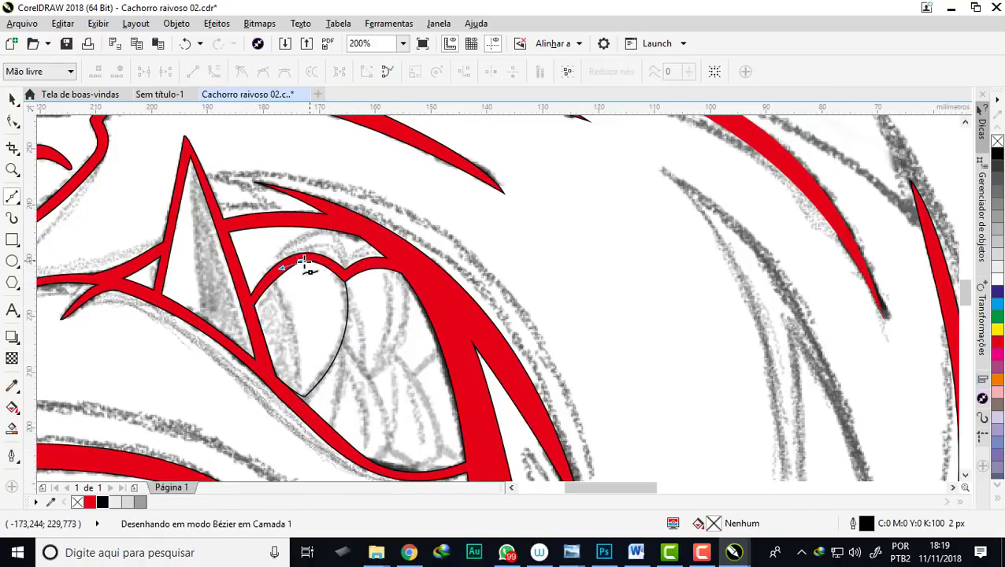
pyautogui.click(345, 280)
pyautogui.moveTo(374, 378); pyautogui.dragTo(340, 408)
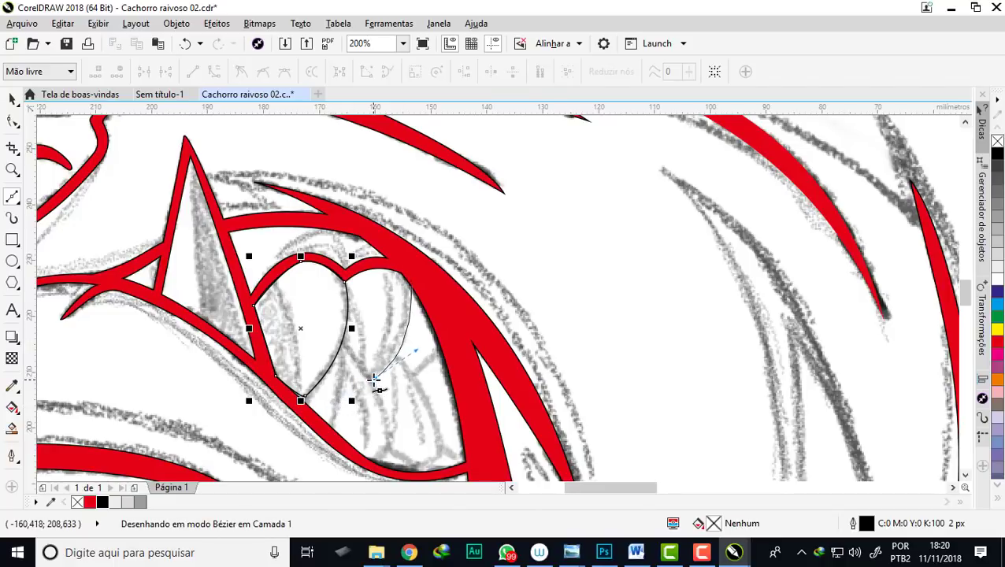
pyautogui.click(368, 260)
pyautogui.scroll(2, 395, 275)
pyautogui.moveTo(405, 272); pyautogui.dragTo(470, 299)
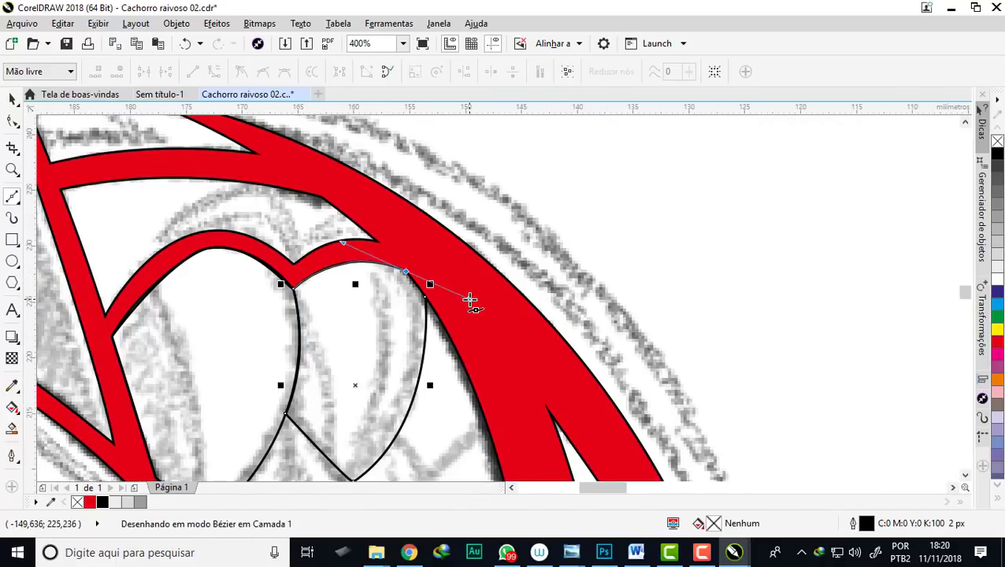
pyautogui.press('space')
# Add short strokes beside the new shape and save the drawing
pyautogui.scroll(-3, 402, 290)
pyautogui.scroll(-1, 402, 287)
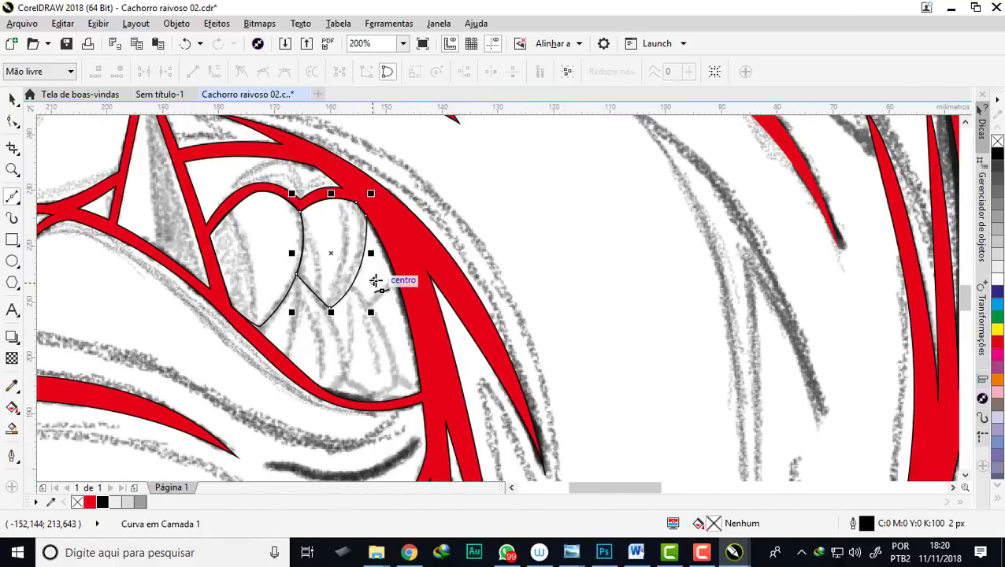
pyautogui.scroll(1, 382, 280)
pyautogui.click(413, 291)
pyautogui.click(361, 330)
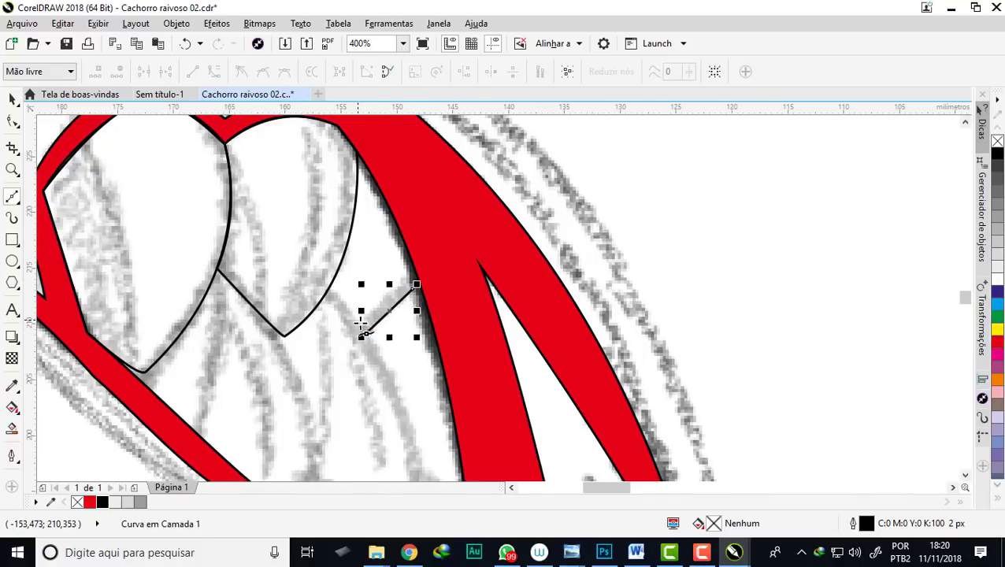
pyautogui.click(410, 268)
pyautogui.scroll(-1, 332, 268)
pyautogui.scroll(3, 332, 267)
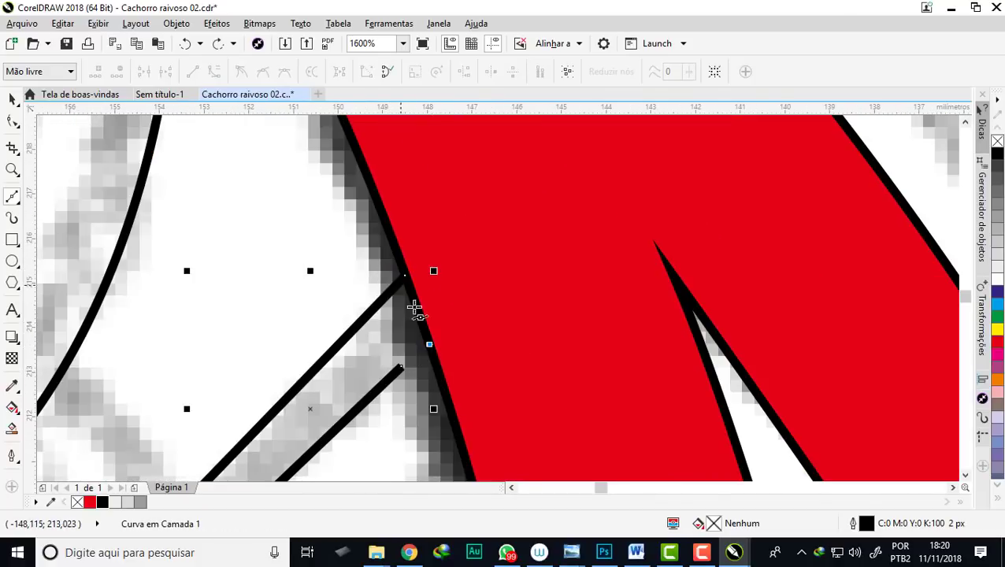
pyautogui.hotkey('ctrl', 's')
# Trace the first tooth outline, bending the curve along the tooth edge
pyautogui.scroll(-1, 344, 296)
pyautogui.scroll(-1, 334, 280)
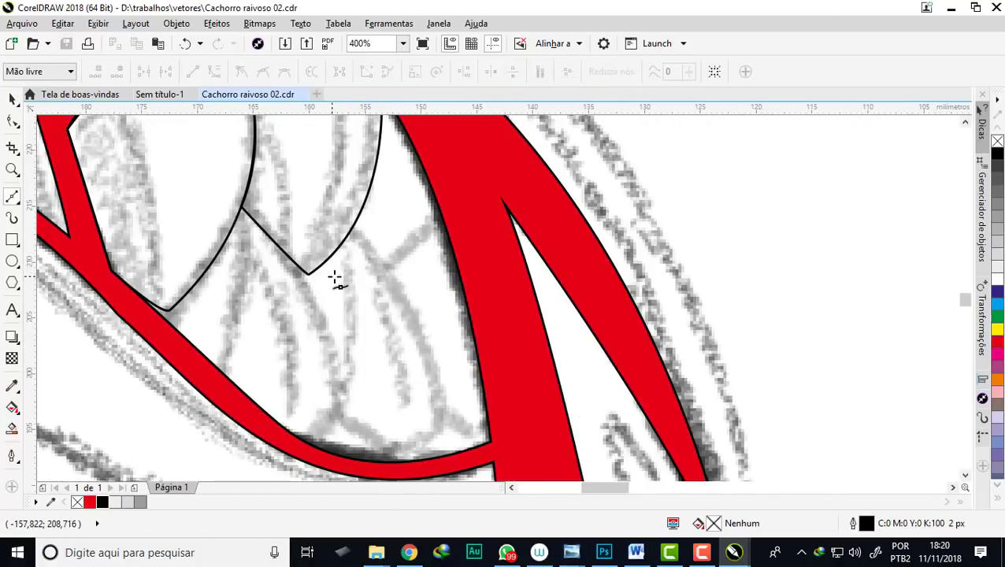
pyautogui.click(244, 211)
pyautogui.scroll(-1, 244, 211)
pyautogui.moveTo(324, 355); pyautogui.dragTo(309, 410)
pyautogui.scroll(1, 324, 370)
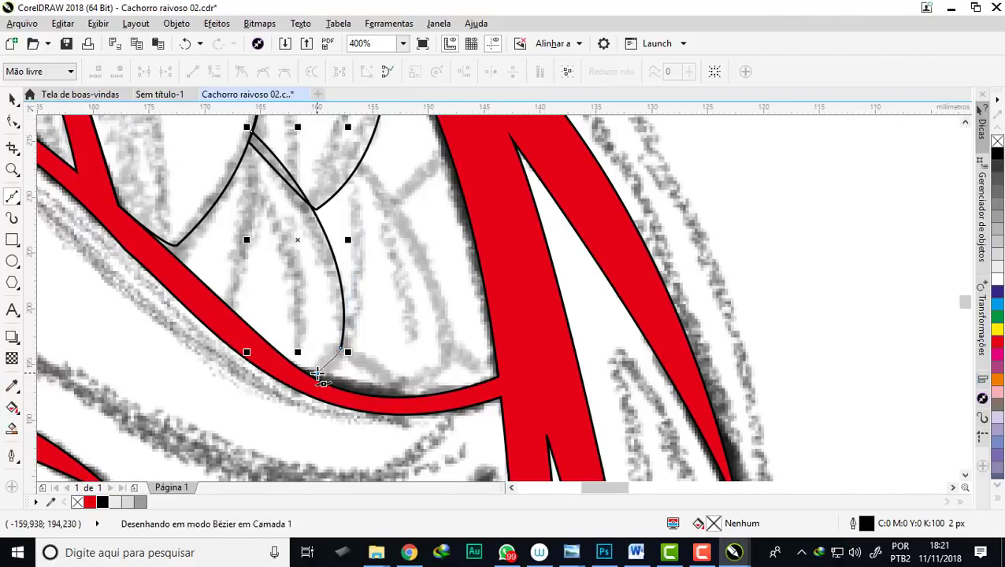
pyautogui.scroll(1, 314, 377)
pyautogui.scroll(-2, 258, 303)
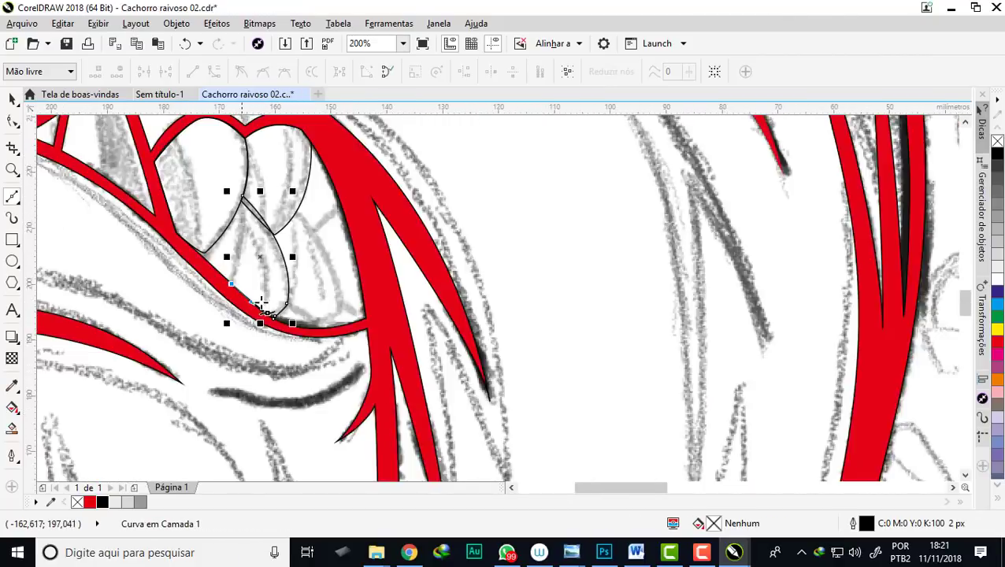
pyautogui.scroll(1, 265, 236)
pyautogui.press('space')
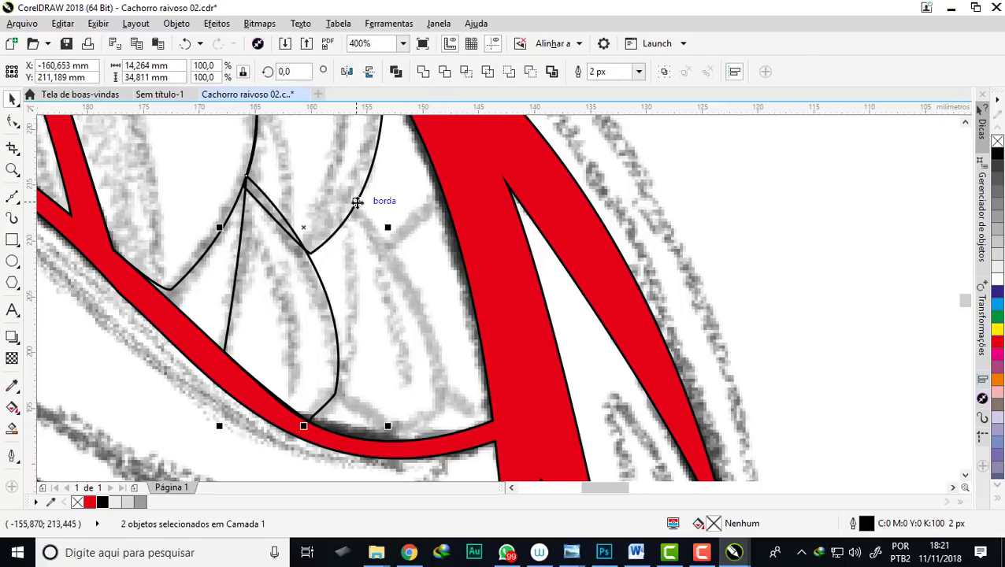
pyautogui.scroll(-1, 360, 202)
pyautogui.press('Escape')
pyautogui.scroll(1, 424, 251)
pyautogui.press('space')
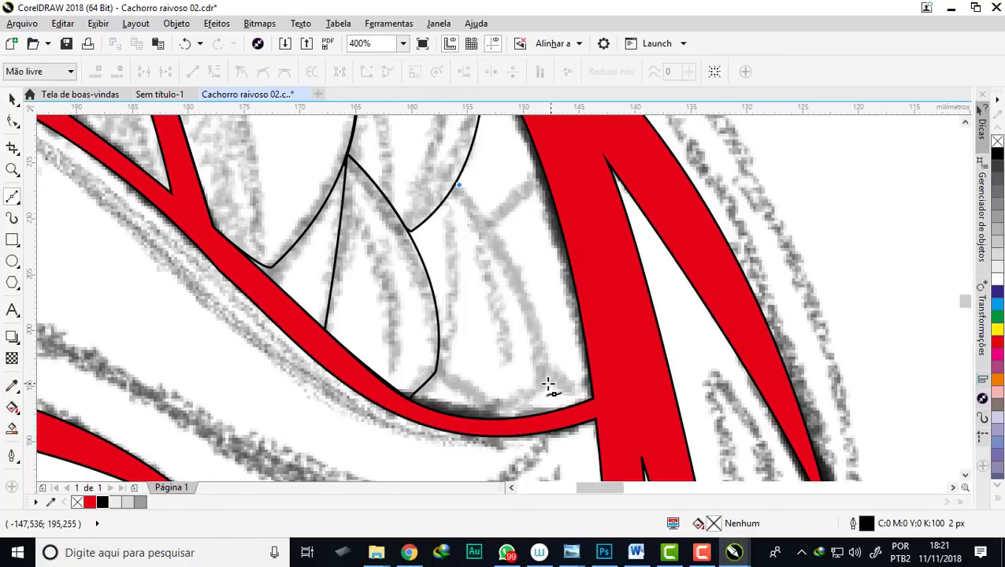
# Trace a thin tooth's lower edge along the red gum band
pyautogui.moveTo(549, 383)
pyautogui.mouseDown()
pyautogui.moveTo(542, 451)
pyautogui.moveTo(525, 378)
pyautogui.mouseUp()
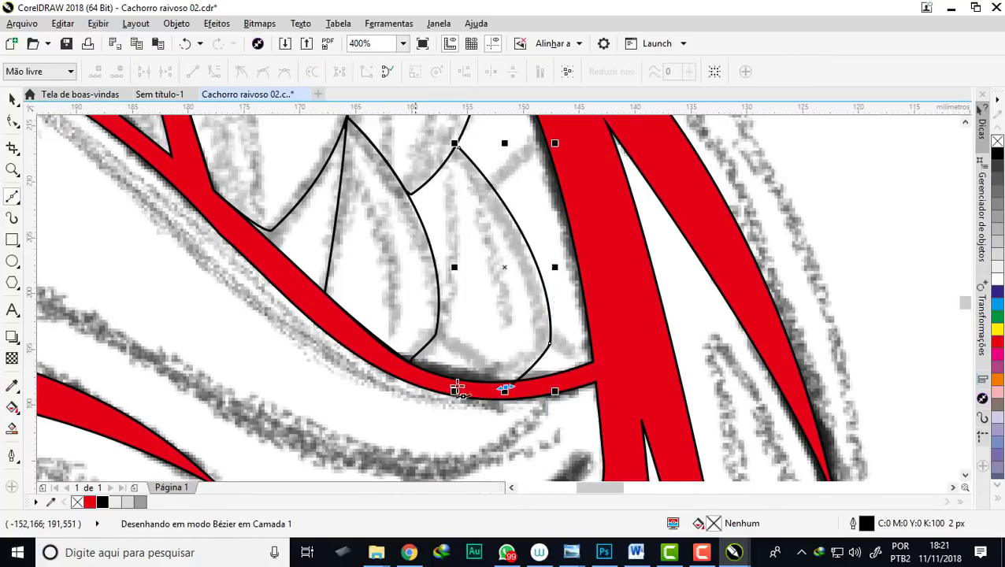
pyautogui.click(409, 362)
pyautogui.scroll(-2, 522, 397)
pyautogui.scroll(2, 513, 354)
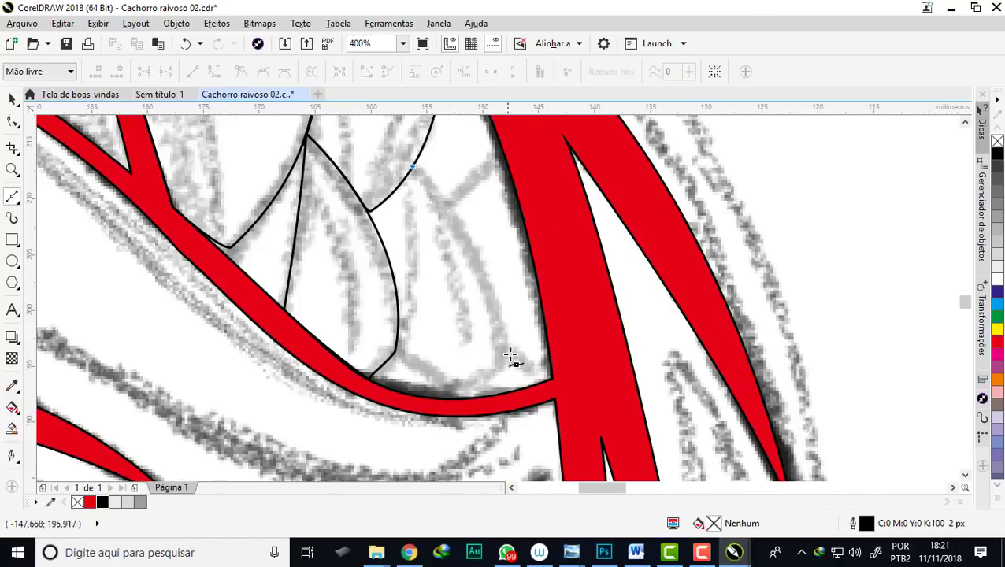
pyautogui.moveTo(506, 361); pyautogui.dragTo(511, 464)
pyautogui.click(370, 376)
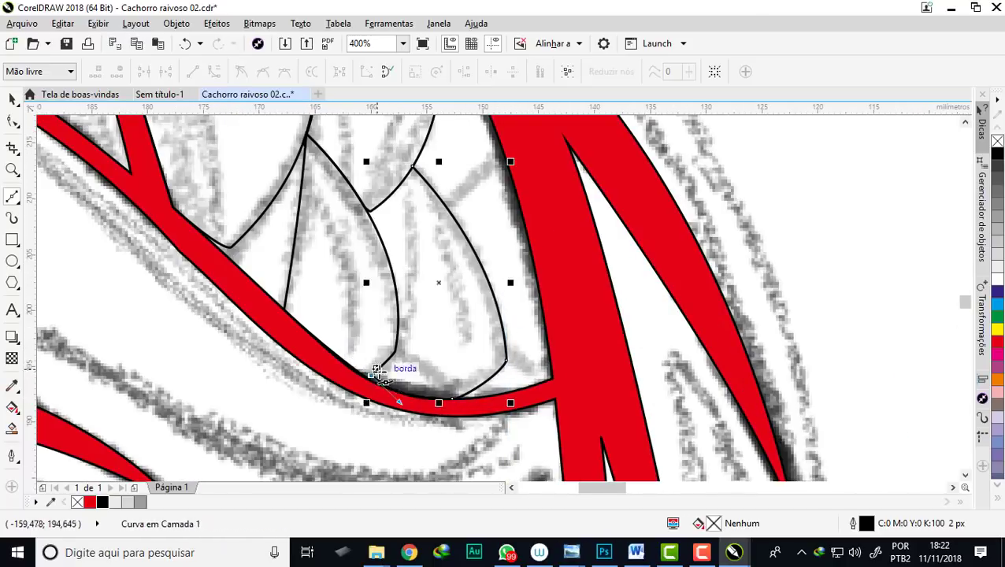
pyautogui.scroll(-2, 378, 371)
pyautogui.scroll(2, 425, 287)
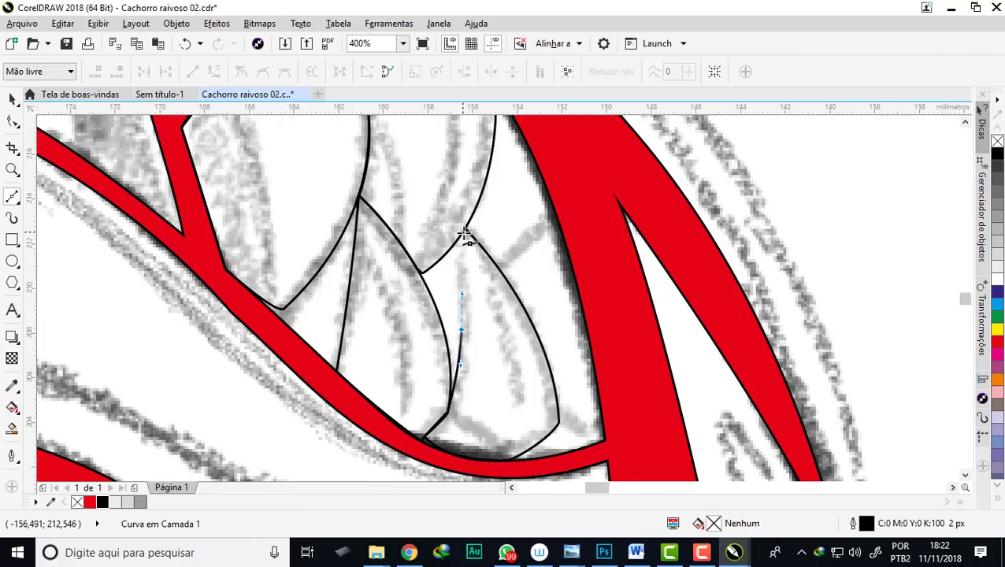
pyautogui.scroll(4, 467, 235)
pyautogui.scroll(-4, 466, 218)
pyautogui.scroll(-2, 455, 246)
pyautogui.scroll(2, 355, 251)
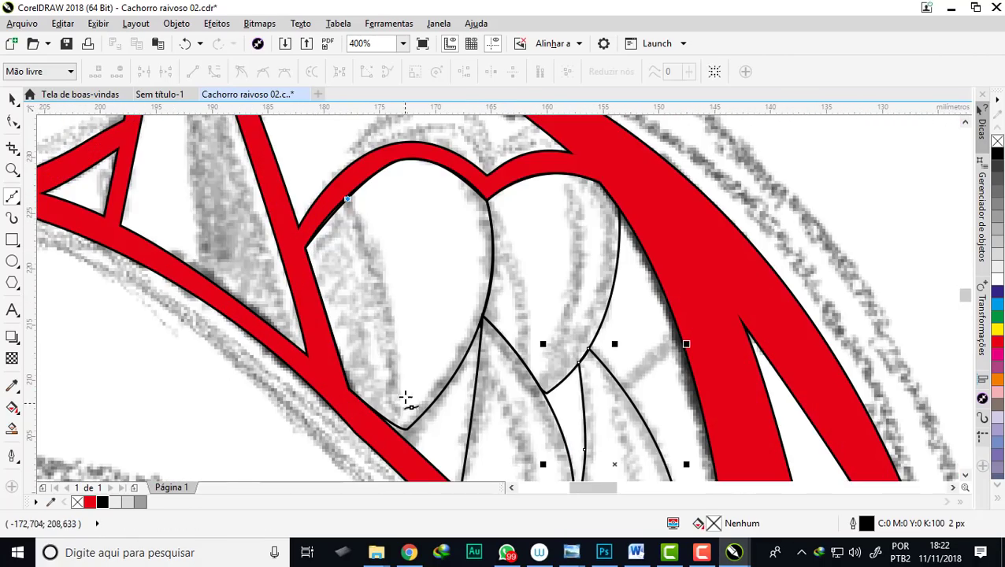
# Curve the thin tooth's other edge along the sketch and close it at the top
pyautogui.moveTo(398, 278)
pyautogui.mouseDown()
pyautogui.moveTo(402, 363)
pyautogui.moveTo(399, 336)
pyautogui.mouseUp()
pyautogui.scroll(-2, 425, 308)
pyautogui.scroll(2, 442, 292)
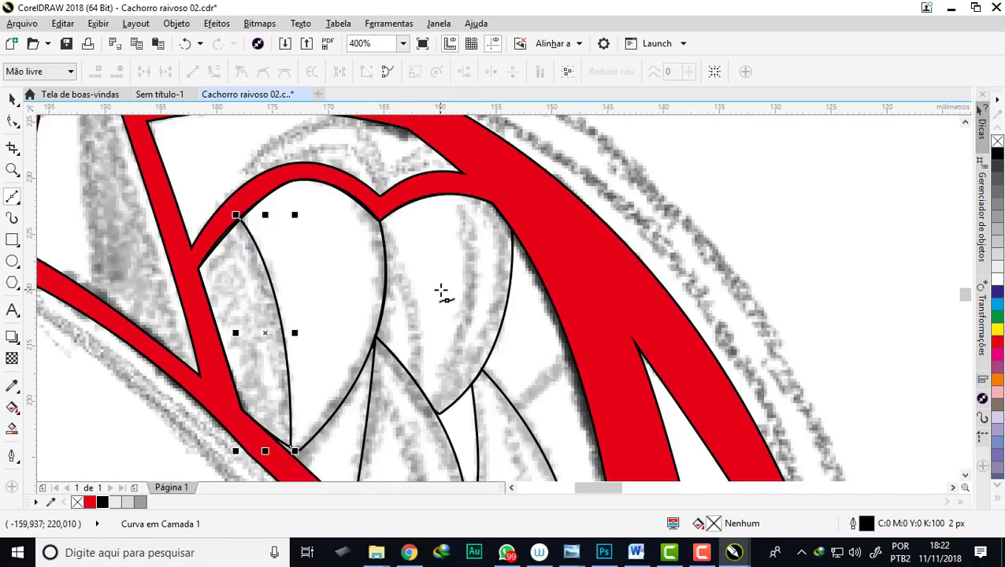
pyautogui.scroll(-2, 442, 291)
pyautogui.scroll(2, 455, 260)
pyautogui.click(424, 213)
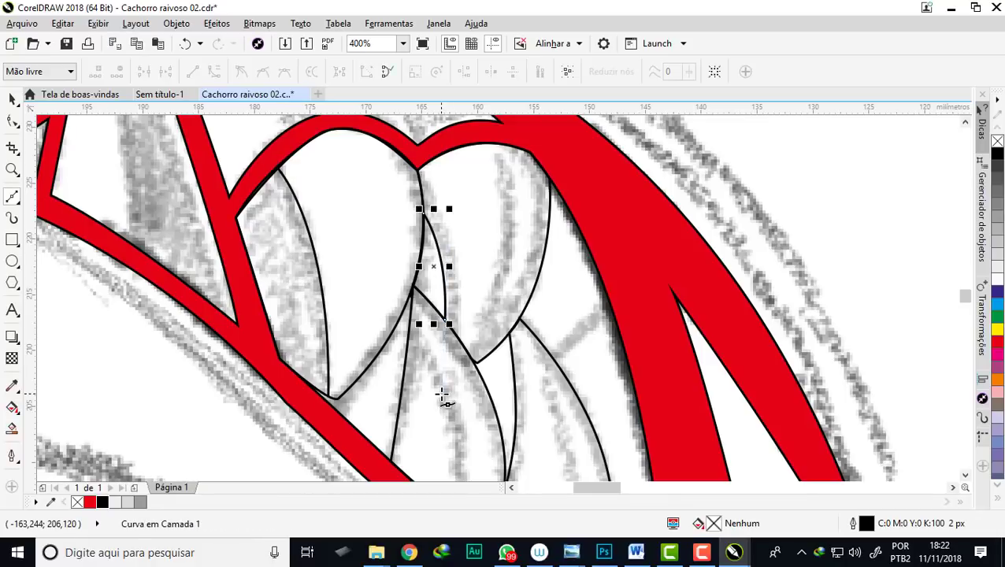
pyautogui.scroll(-2, 503, 283)
pyautogui.scroll(2, 495, 283)
pyautogui.scroll(2, 496, 283)
# Trace the last tooth outline from the red edge down to its tip
pyautogui.click(581, 206)
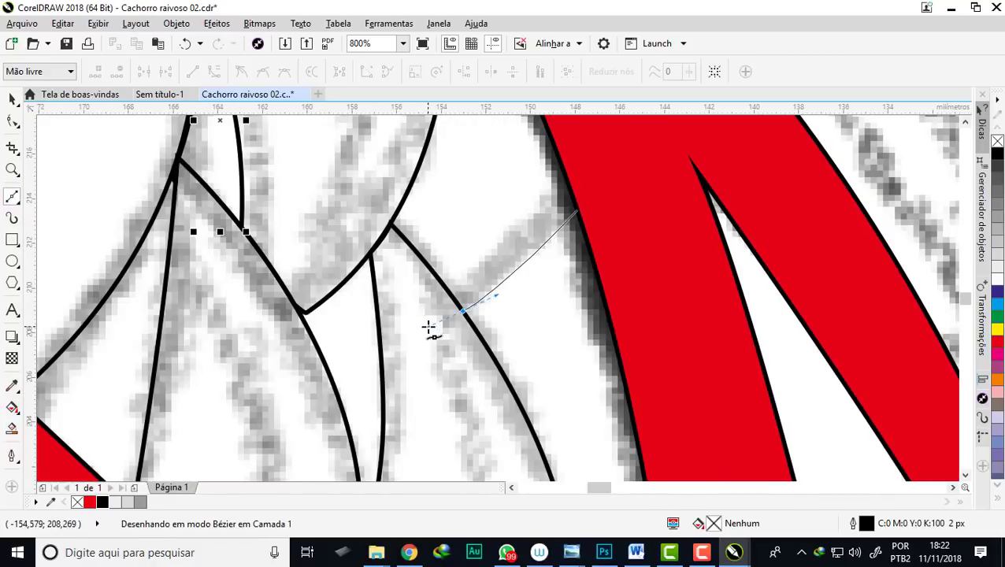
pyautogui.moveTo(460, 314); pyautogui.dragTo(435, 313)
pyautogui.scroll(-2, 435, 313)
pyautogui.scroll(1, 481, 331)
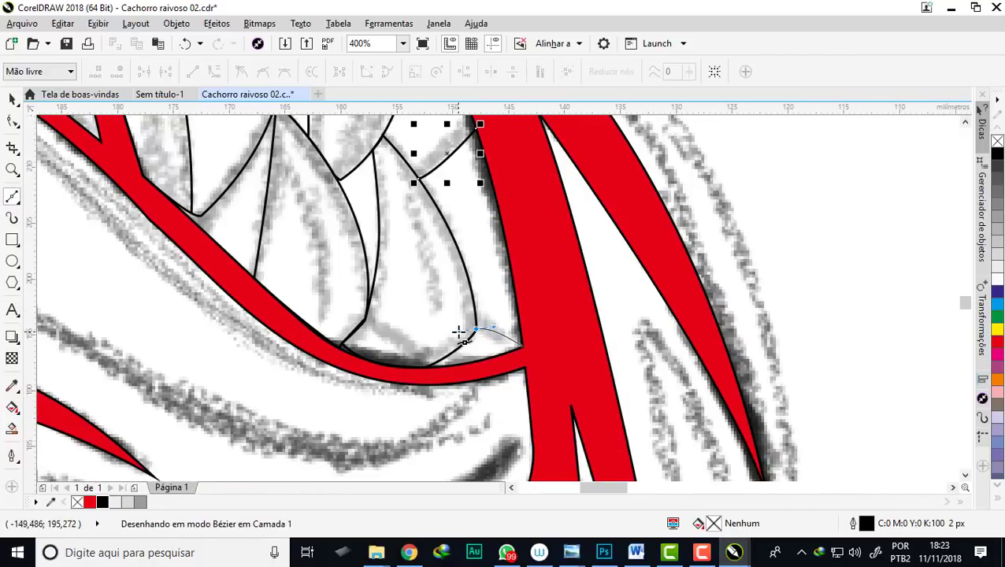
pyautogui.scroll(2, 469, 341)
pyautogui.click(362, 364)
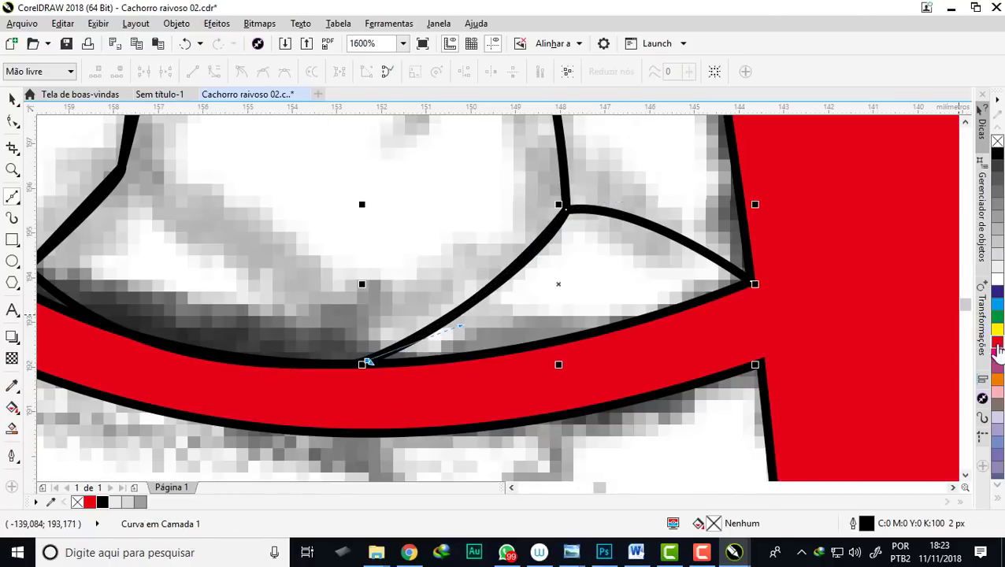
pyautogui.click(999, 154)
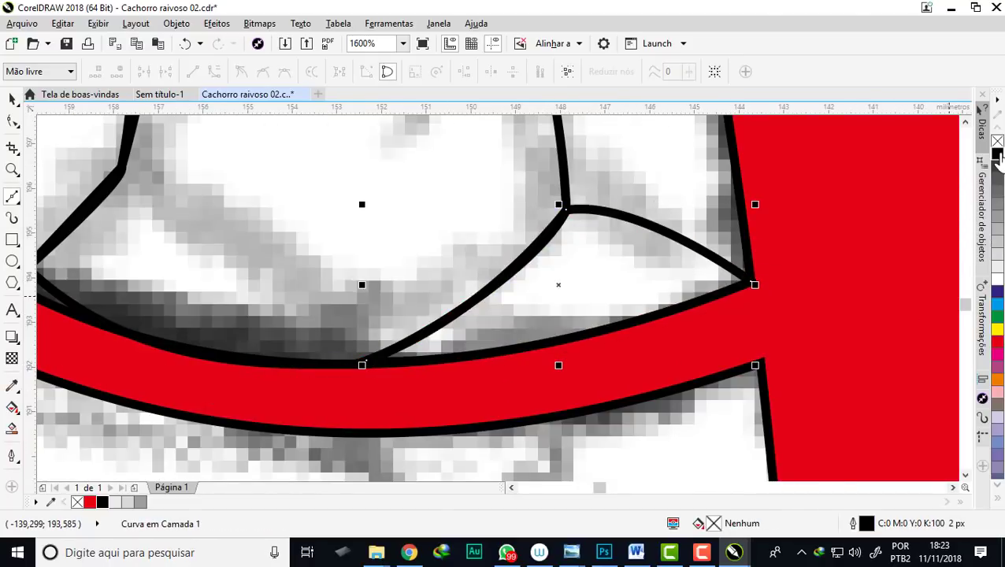
pyautogui.scroll(-4, 551, 354)
pyautogui.scroll(2, 651, 420)
pyautogui.scroll(-1, 516, 431)
# Complete the line running down from the fang tip
pyautogui.scroll(-1, 382, 309)
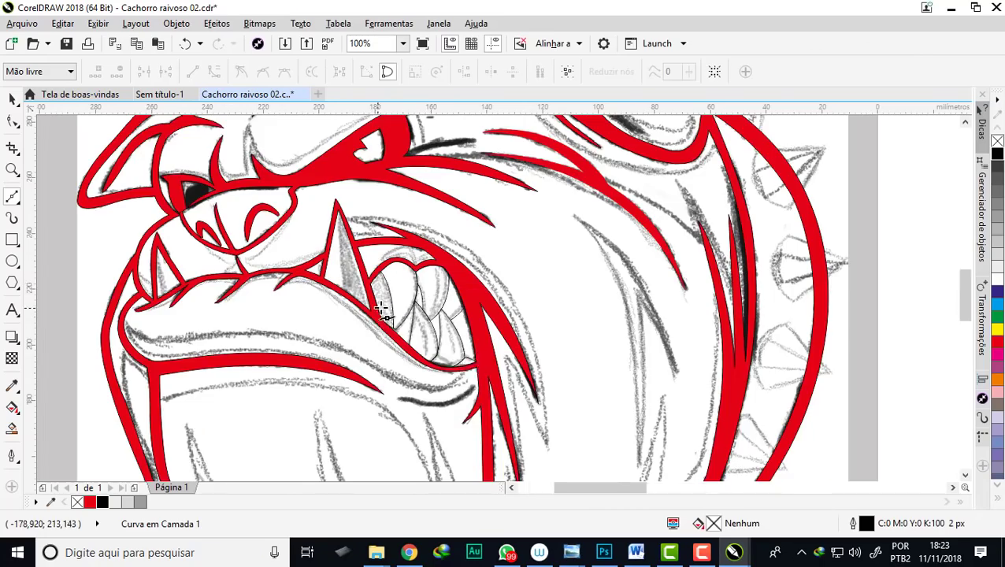
pyautogui.scroll(2, 383, 310)
pyautogui.scroll(-1, 420, 302)
pyautogui.scroll(-1, 420, 303)
pyautogui.scroll(1, 347, 227)
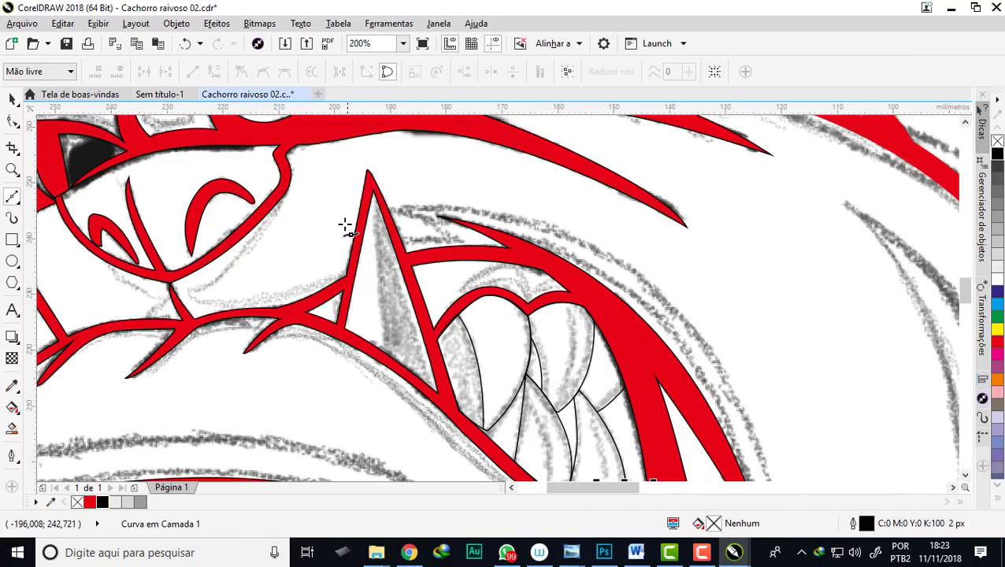
pyautogui.click(384, 352)
pyautogui.scroll(1, 378, 352)
pyautogui.scroll(-2, 370, 352)
pyautogui.scroll(1, 405, 337)
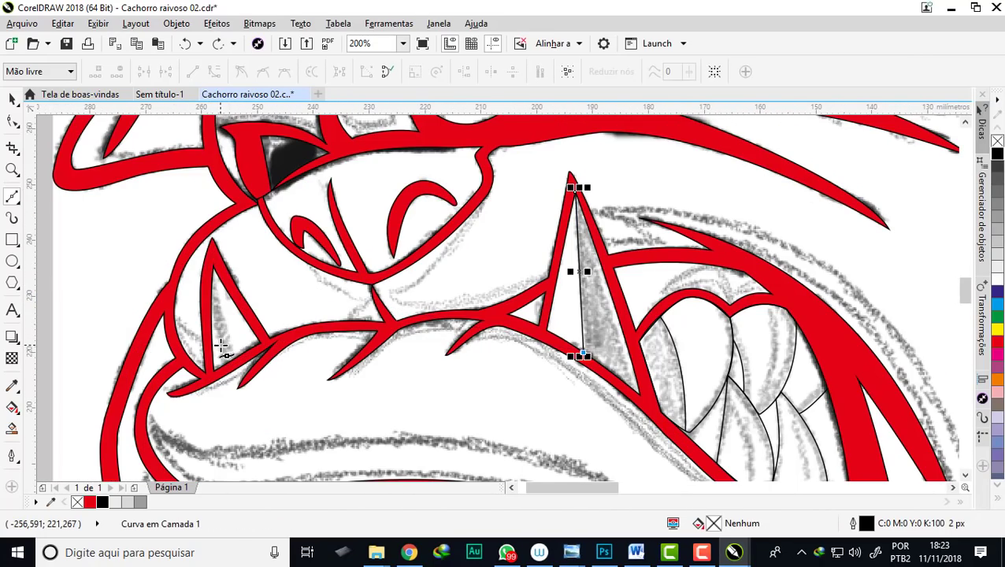
# Draw a shadow shape inside the left spike, fill it black and remove its outline
pyautogui.click(212, 264)
pyautogui.click(227, 359)
pyautogui.scroll(1, 224, 354)
pyautogui.click(216, 180)
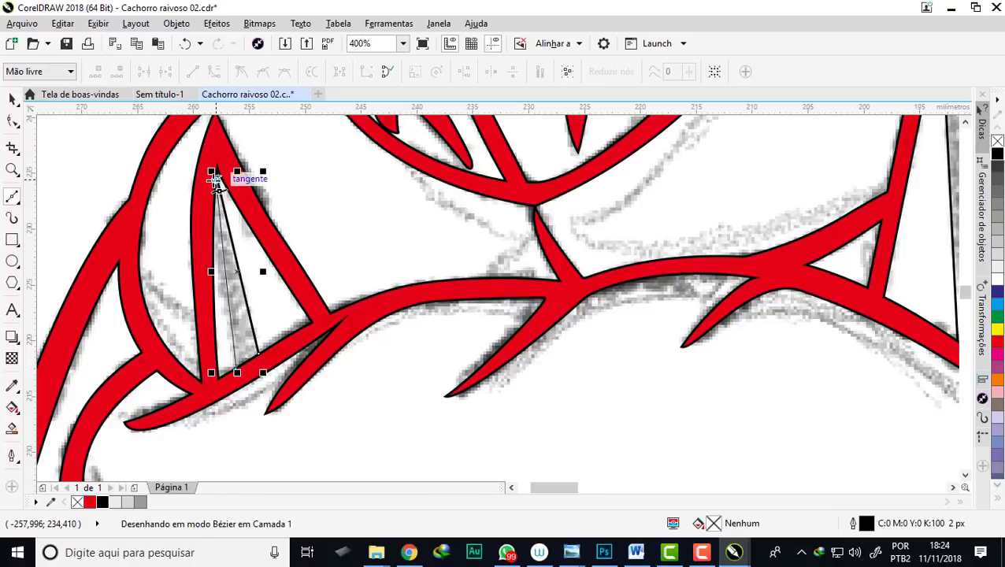
pyautogui.click(102, 502)
pyautogui.rightClick(77, 502)
pyautogui.scroll(-2, 197, 378)
pyautogui.scroll(2, 400, 381)
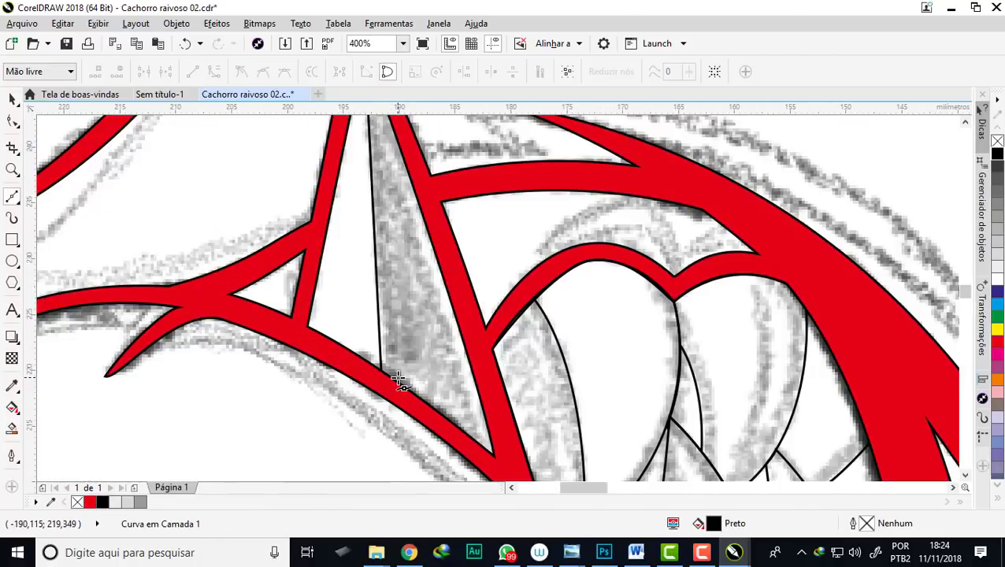
pyautogui.scroll(-1, 399, 381)
pyautogui.scroll(1, 388, 374)
# Outline the fang's inner half and fill it light grey, then undo the last change
pyautogui.click(382, 369)
pyautogui.click(498, 460)
pyautogui.scroll(-1, 498, 461)
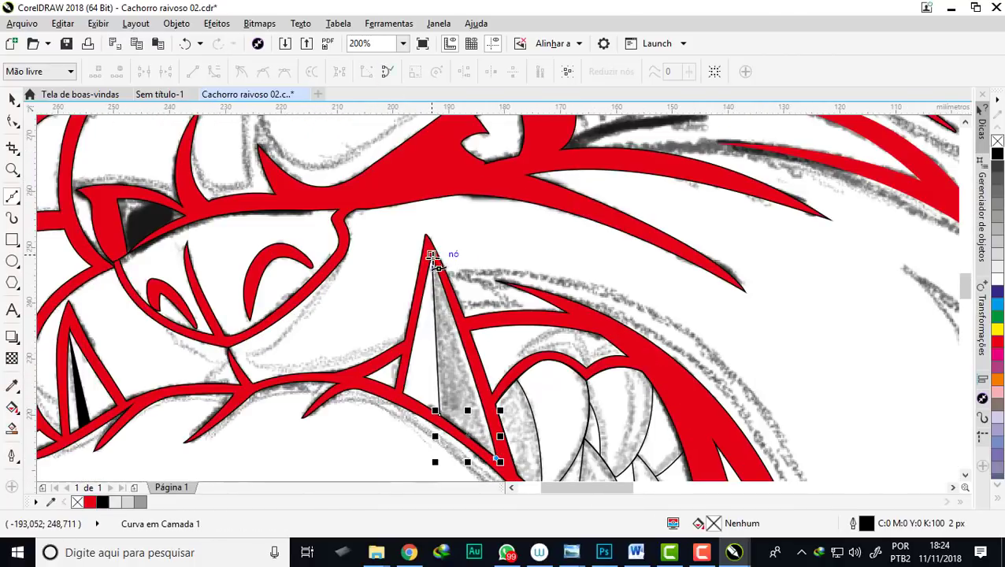
pyautogui.click(432, 257)
pyautogui.click(998, 228)
pyautogui.scroll(-2, 398, 364)
pyautogui.scroll(2, 398, 364)
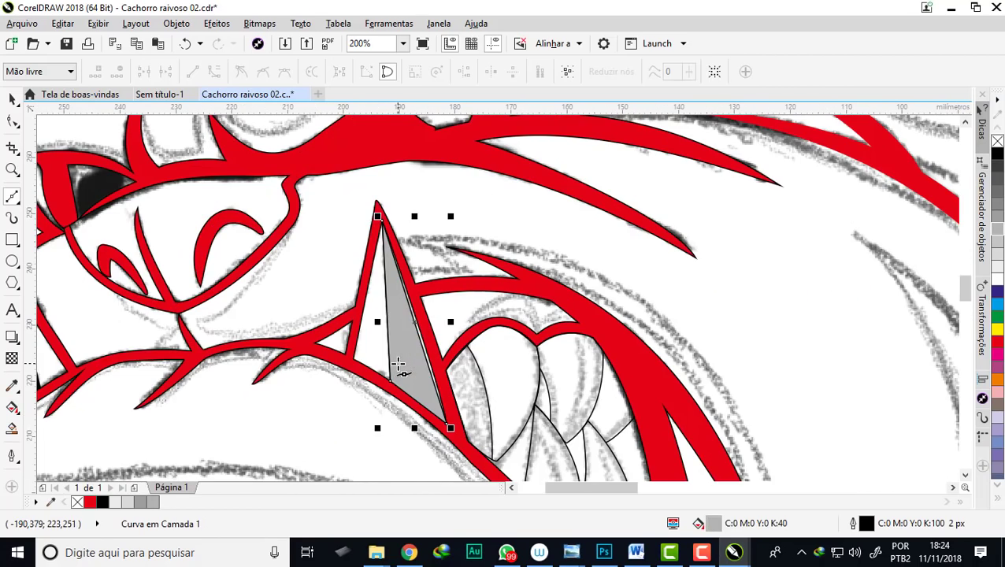
pyautogui.hotkey('ctrl', 'z')
pyautogui.scroll(-1, 400, 346)
pyautogui.scroll(2, 406, 331)
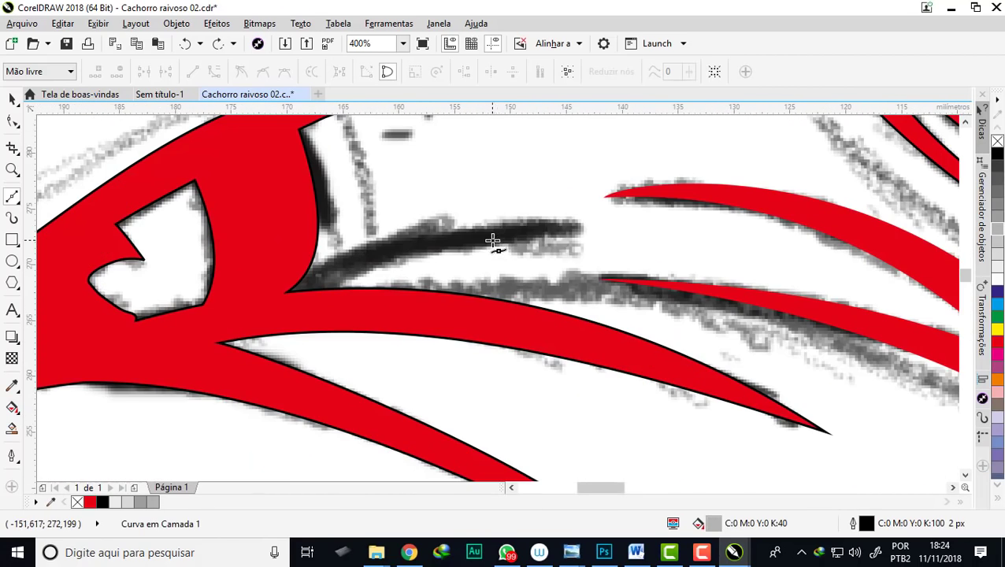
# Draw a closed shadow shape along the pencil shading and fill it black
pyautogui.click(279, 279)
pyautogui.moveTo(599, 227); pyautogui.dragTo(790, 257)
pyautogui.click(318, 304)
pyautogui.click(272, 289)
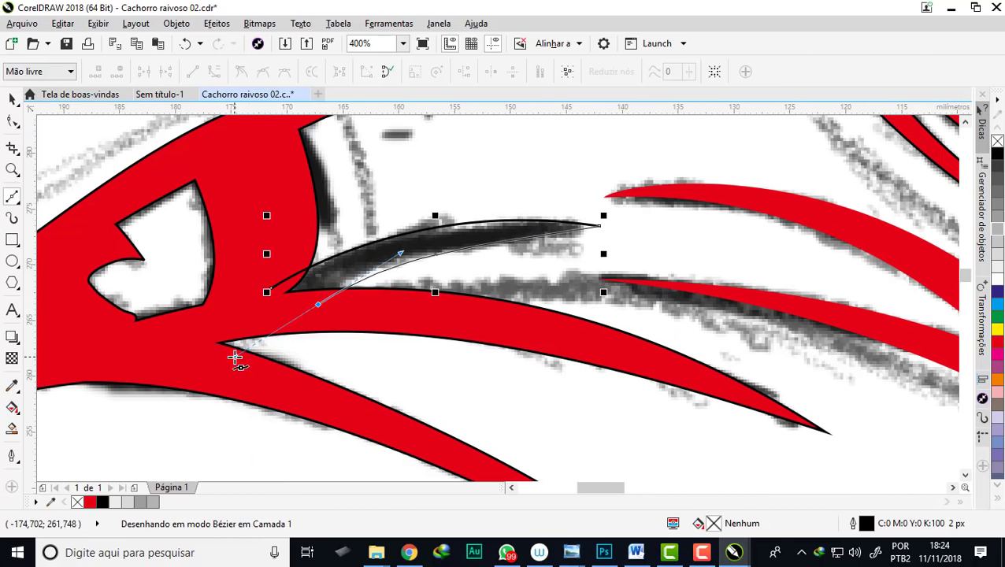
pyautogui.press('space')
pyautogui.click(91, 503)
# Trace a black-filled shading curve along the pencil shading inside the ear
pyautogui.scroll(-3, 709, 285)
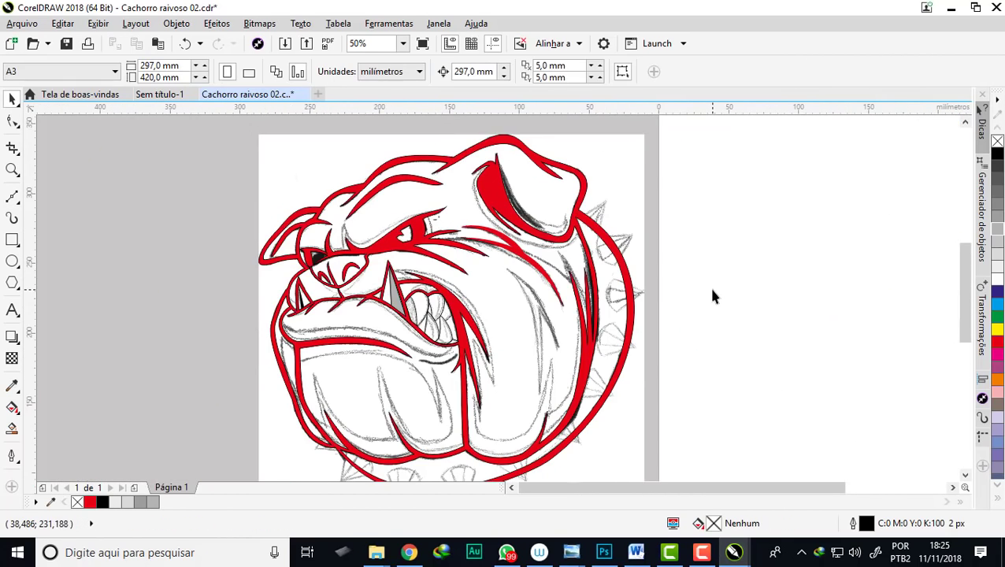
pyautogui.scroll(2, 538, 190)
pyautogui.scroll(-1, 388, 234)
pyautogui.press('F5')
pyautogui.scroll(1, 388, 234)
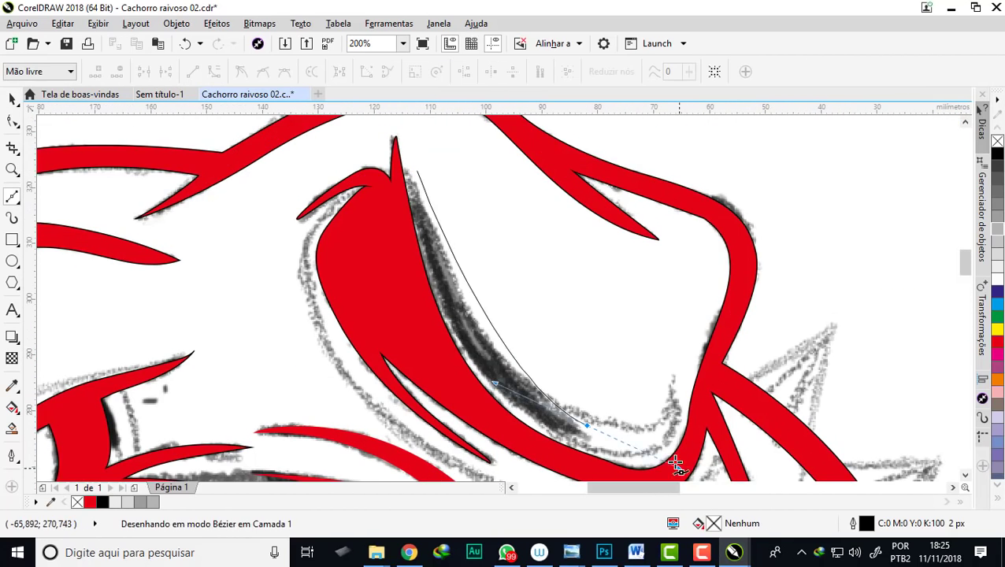
pyautogui.moveTo(413, 168); pyautogui.dragTo(591, 369)
pyautogui.click(591, 369)
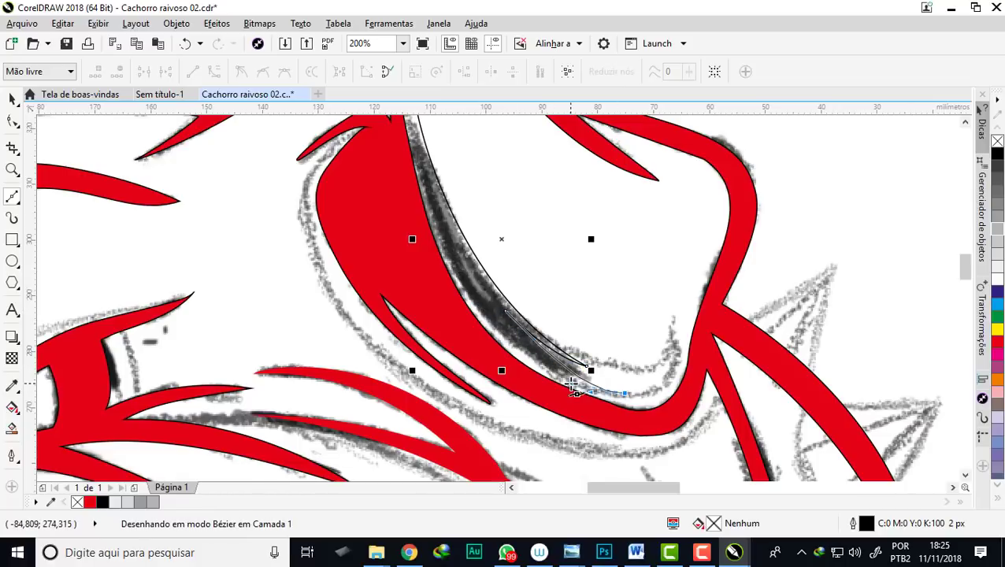
pyautogui.click(628, 396)
pyautogui.scroll(2, 439, 236)
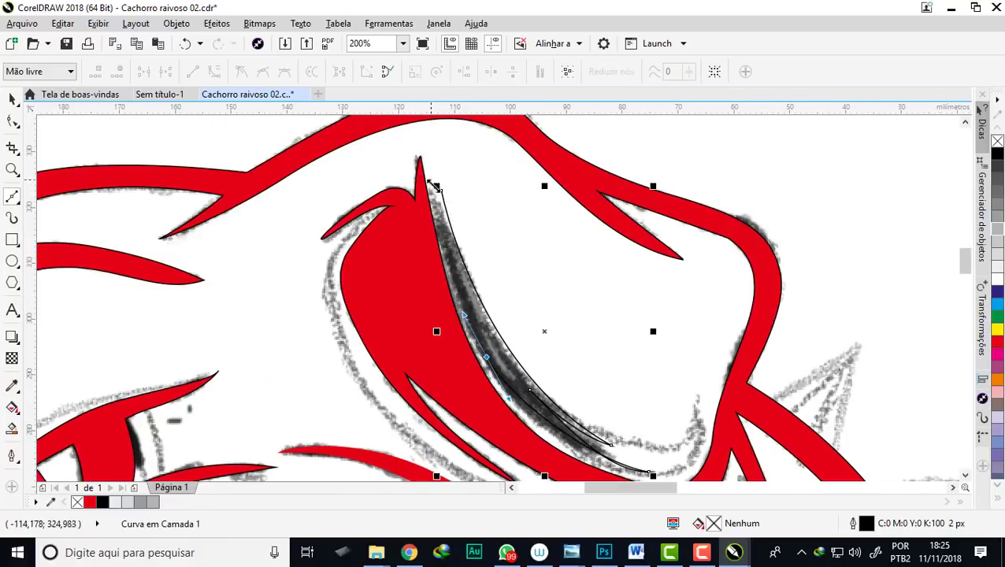
pyautogui.click(102, 501)
# Reshape the shading's upper edge and thin its lower end to a taper with the Shape tool
pyautogui.click(12, 120)
pyautogui.scroll(1, 466, 223)
pyautogui.moveTo(454, 209); pyautogui.dragTo(415, 157)
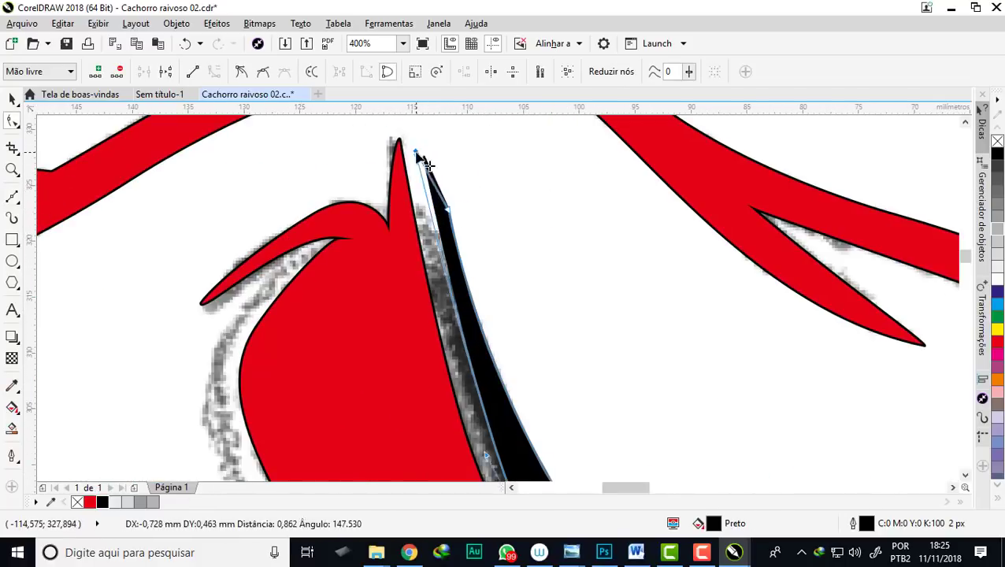
pyautogui.scroll(-1, 415, 157)
pyautogui.scroll(1, 354, 190)
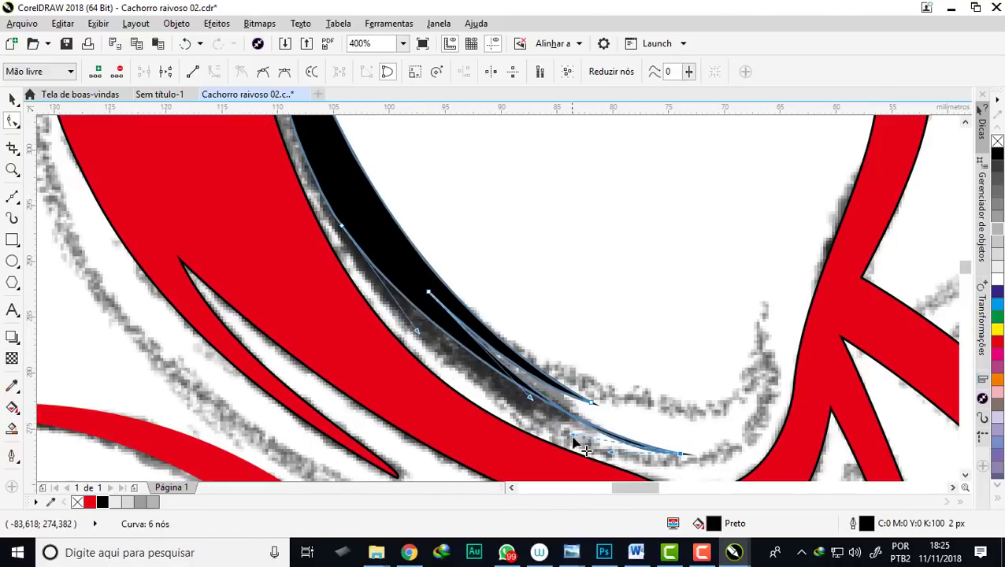
pyautogui.scroll(-2, 610, 406)
pyautogui.moveTo(467, 325); pyautogui.dragTo(451, 324)
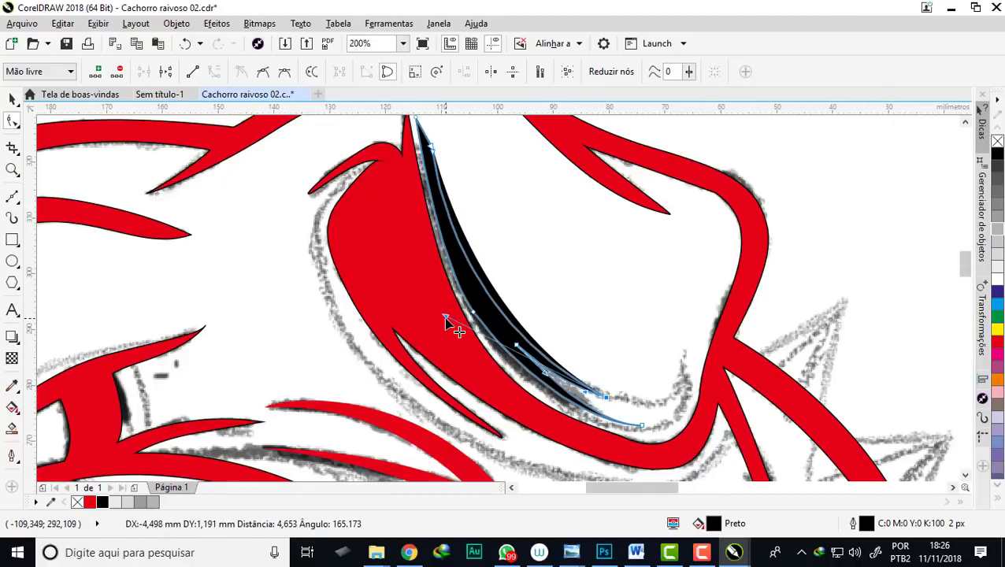
pyautogui.scroll(2, 525, 358)
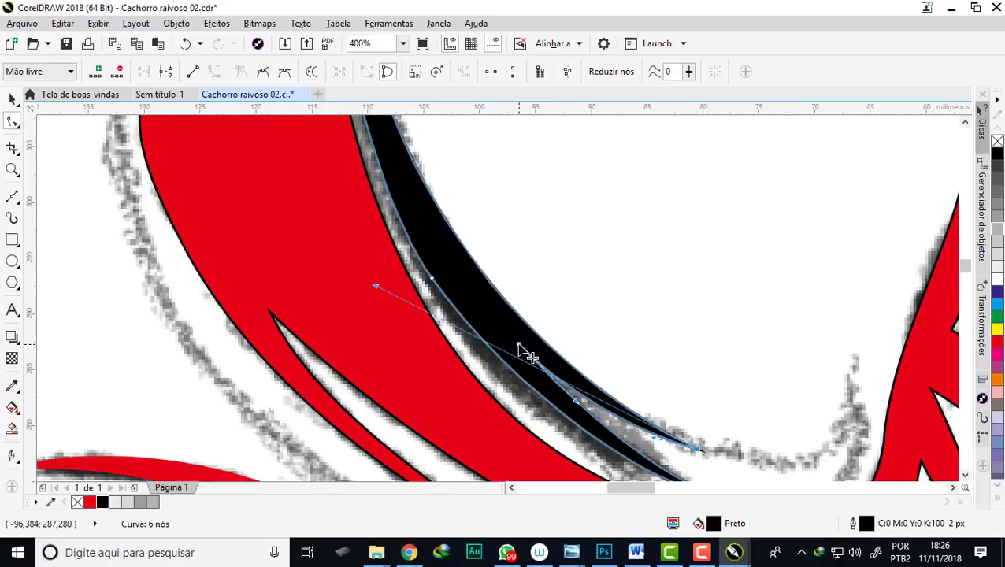
pyautogui.moveTo(525, 357); pyautogui.dragTo(527, 360)
pyautogui.scroll(-2, 534, 352)
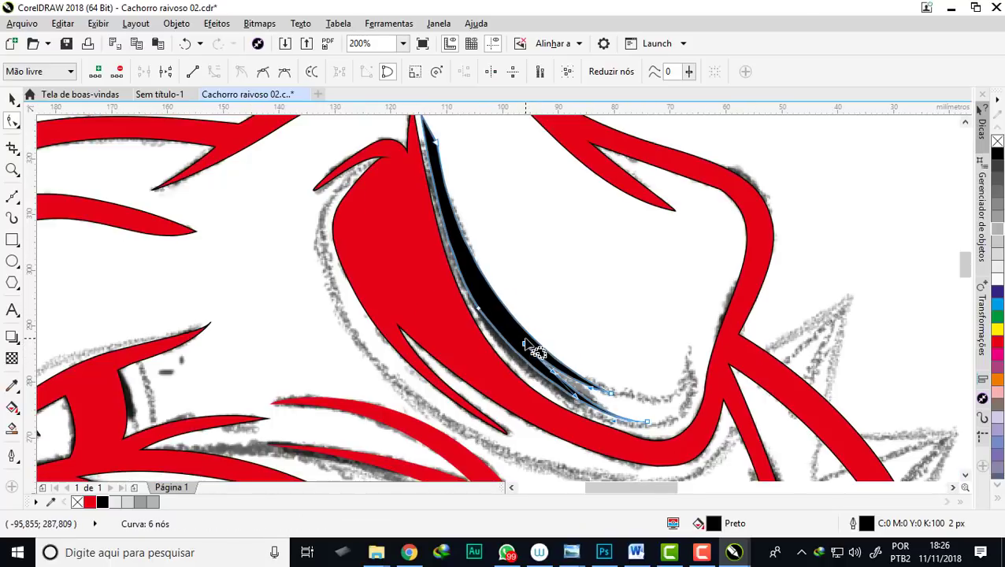
pyautogui.scroll(2, 636, 441)
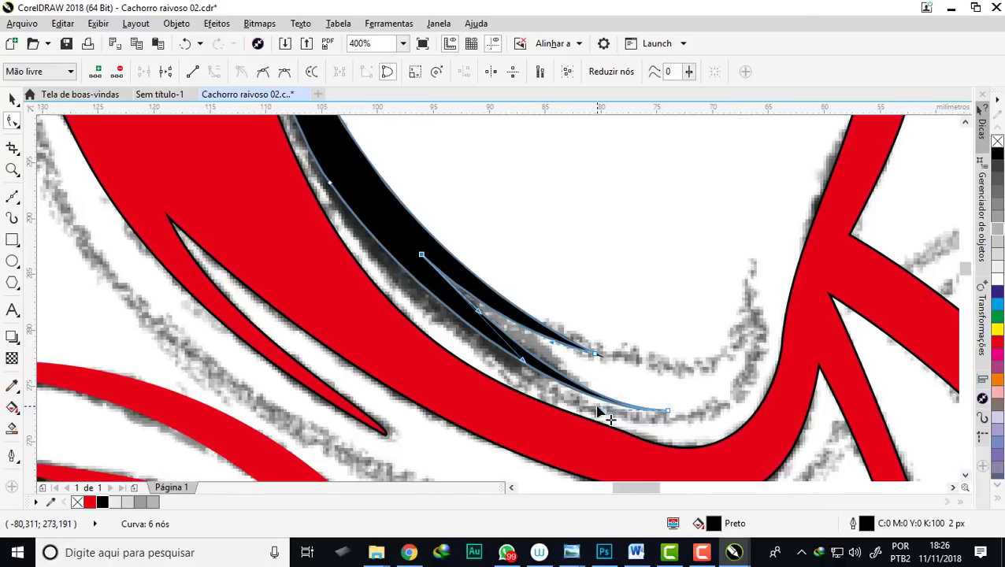
pyautogui.moveTo(600, 408)
pyautogui.mouseDown()
pyautogui.moveTo(586, 379)
pyautogui.moveTo(584, 400)
pyautogui.mouseUp()
pyautogui.scroll(-1, 580, 410)
pyautogui.scroll(-1, 587, 411)
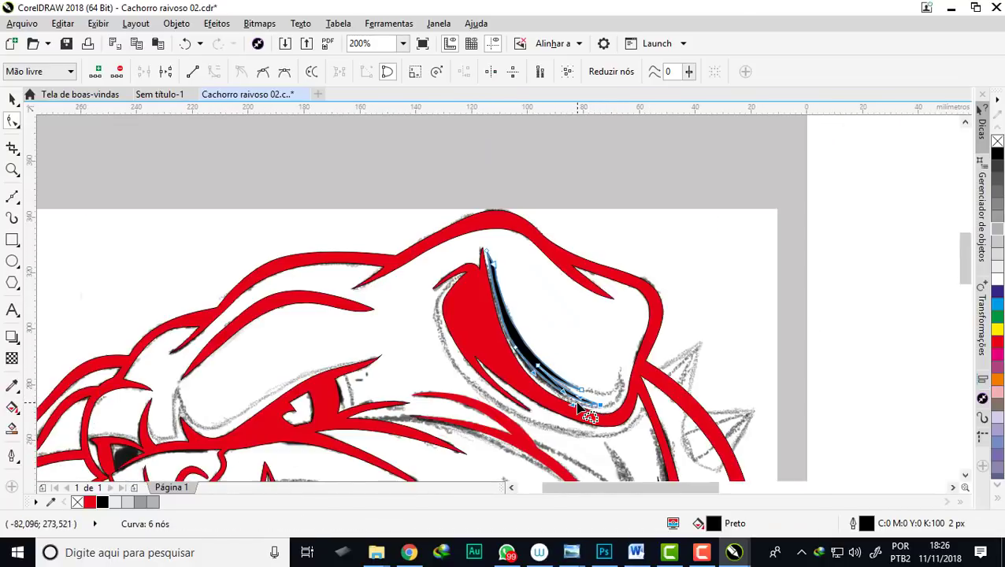
# Select all the red bulldog line art and recolour it black
pyautogui.click(12, 99)
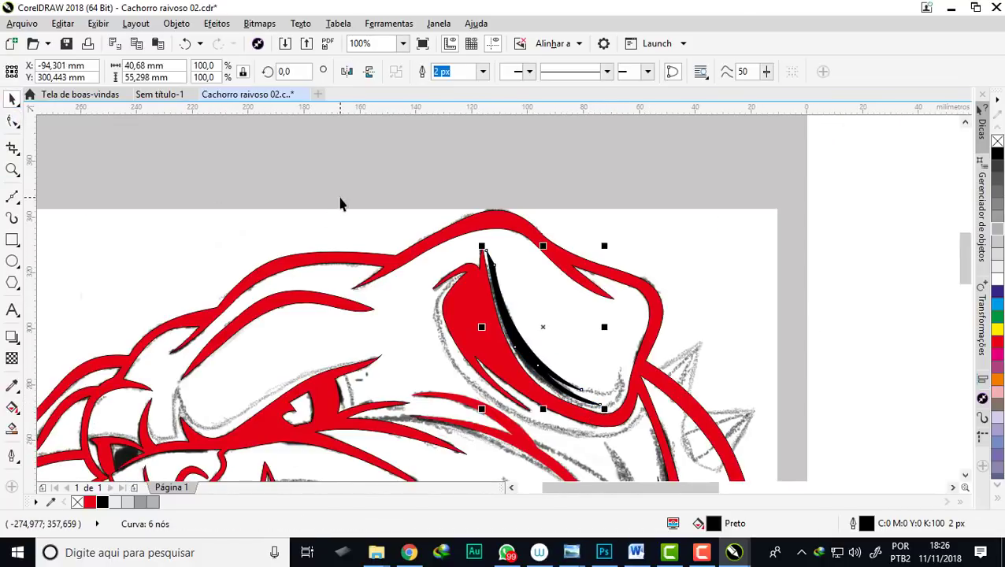
pyautogui.click(438, 220)
pyautogui.scroll(-3, 438, 220)
pyautogui.scroll(2, 478, 318)
pyautogui.scroll(-2, 512, 411)
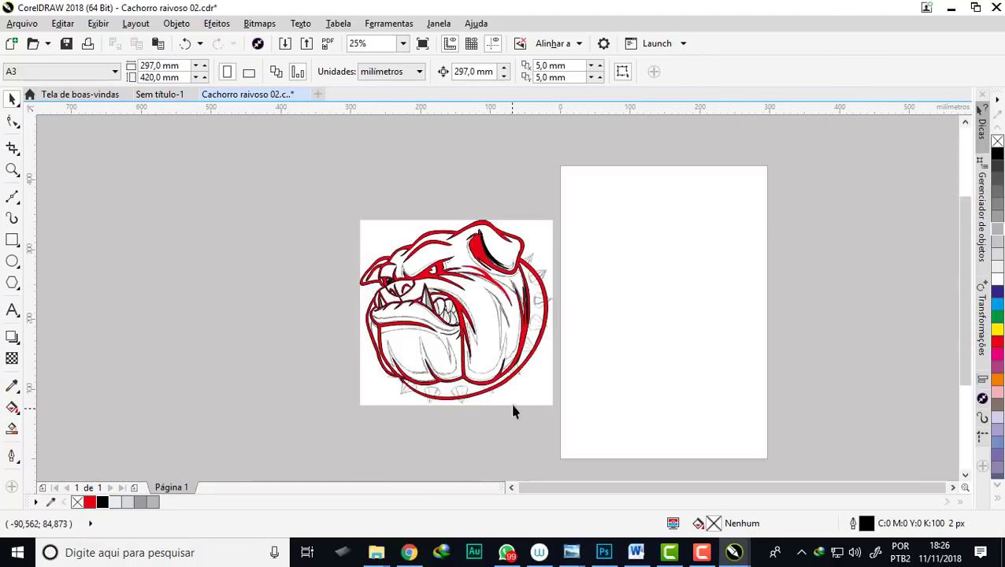
pyautogui.click(521, 288)
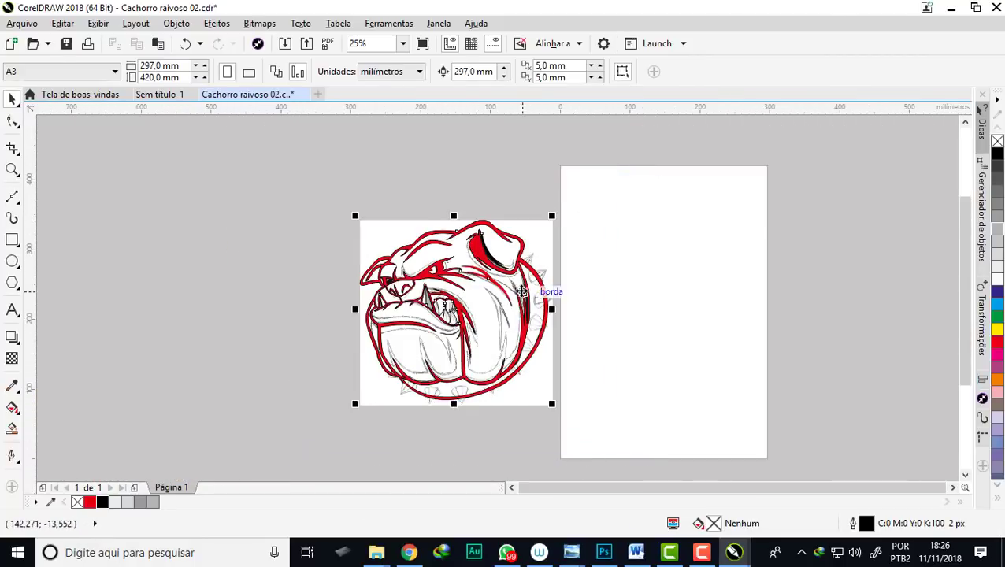
pyautogui.scroll(1, 521, 288)
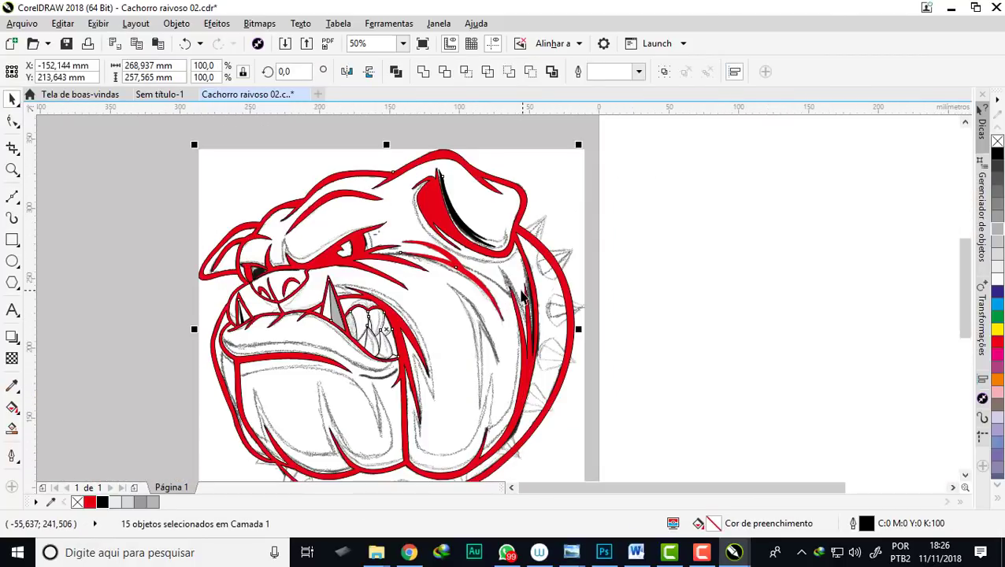
pyautogui.click(998, 155)
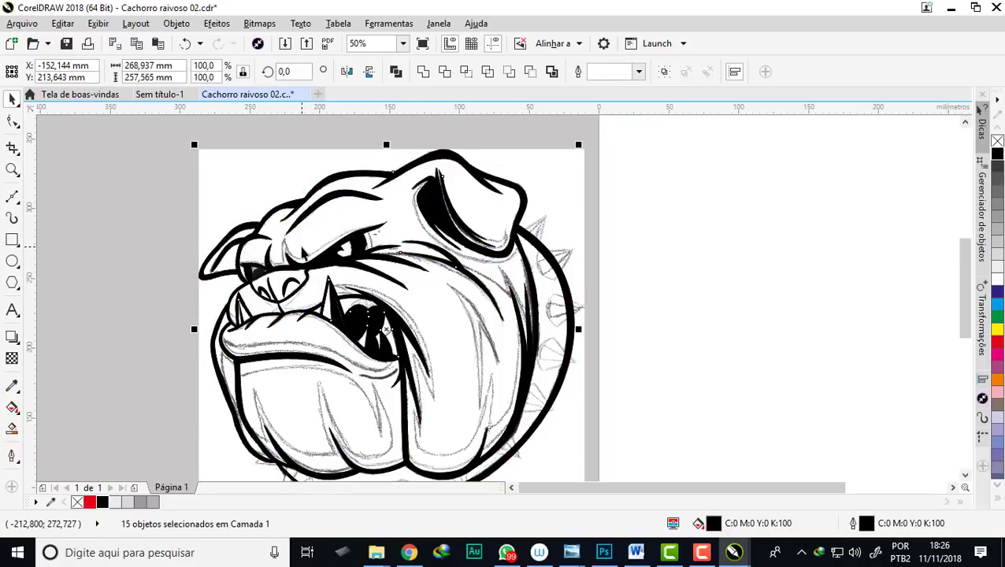
# Shift the black bulldog 297 mm right onto the blank page beside the sketch
pyautogui.hotkey('shift', 'Right')
pyautogui.scroll(-2, 268, 244)
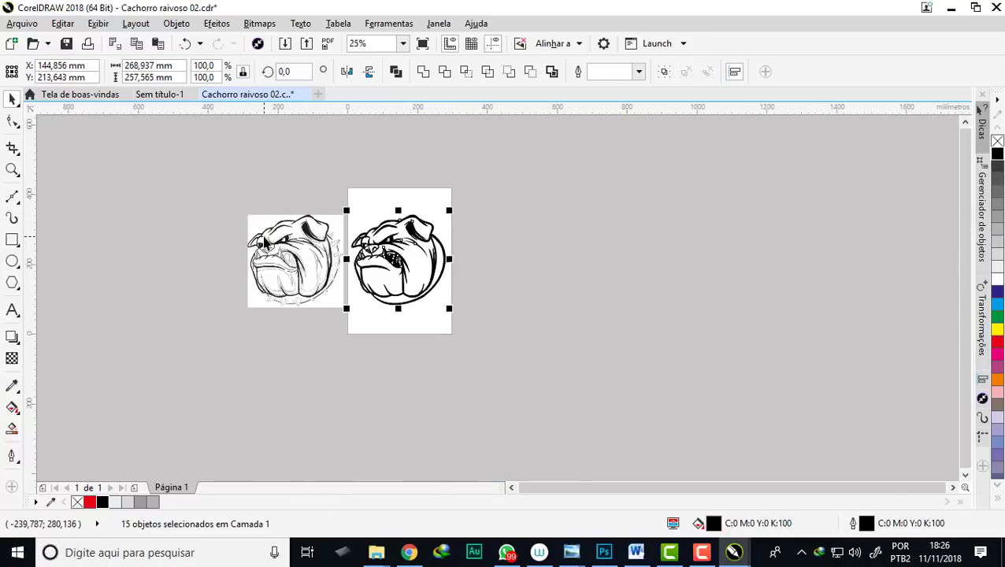
pyautogui.click(520, 267)
pyautogui.scroll(1, 520, 267)
pyautogui.scroll(1, 444, 264)
# Remove the black fill from the first two teeth in the mouth
pyautogui.scroll(1, 443, 264)
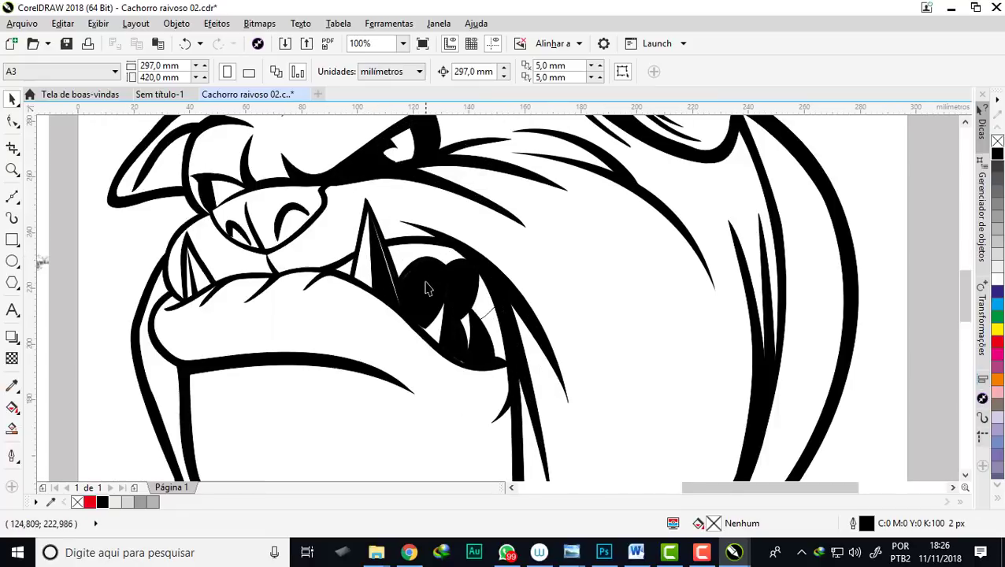
pyautogui.scroll(1, 425, 290)
pyautogui.click(427, 278)
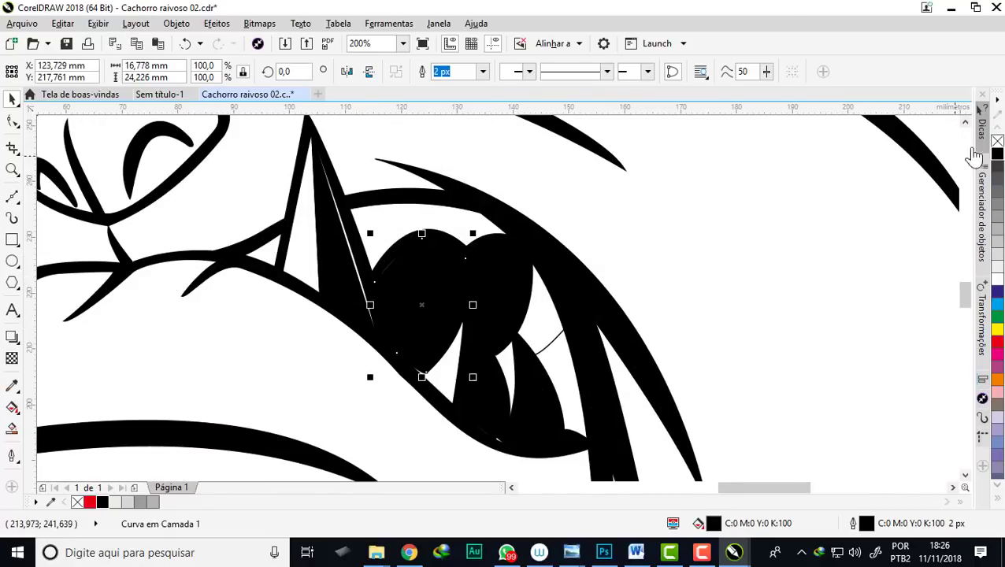
pyautogui.click(996, 142)
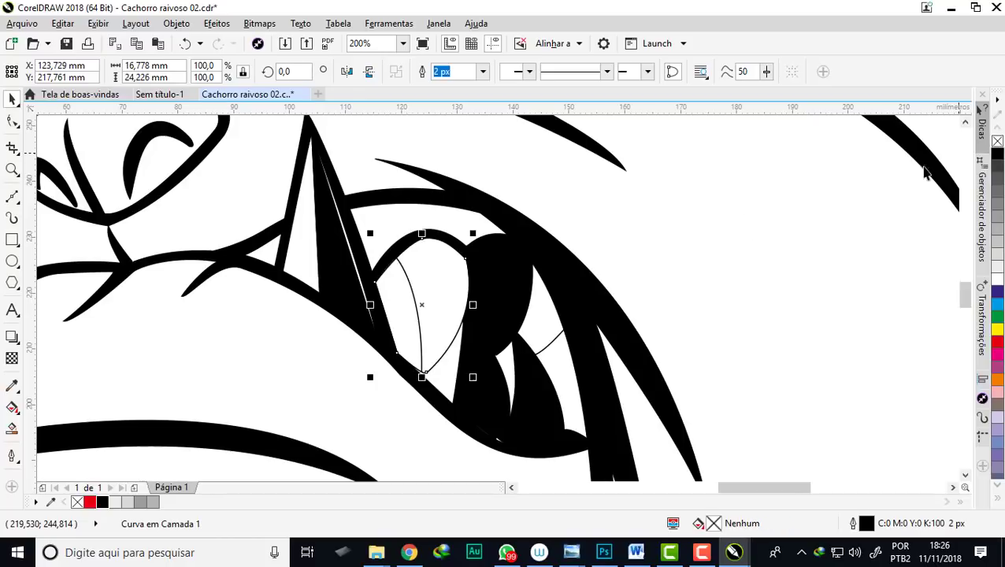
pyautogui.click(522, 272)
pyautogui.click(997, 139)
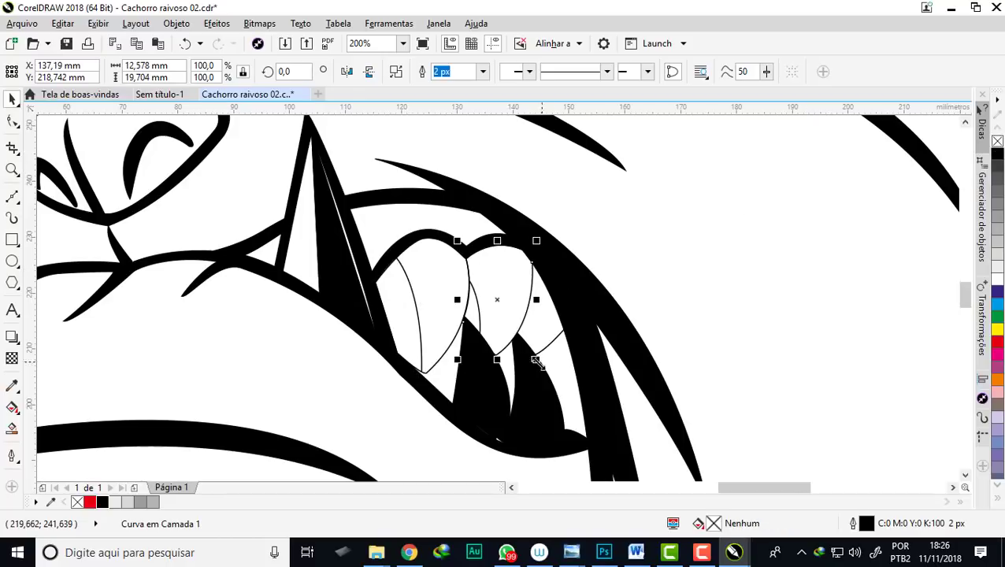
# Remove the black fill from the lower and right-hand teeth, then deselect
pyautogui.click(480, 385)
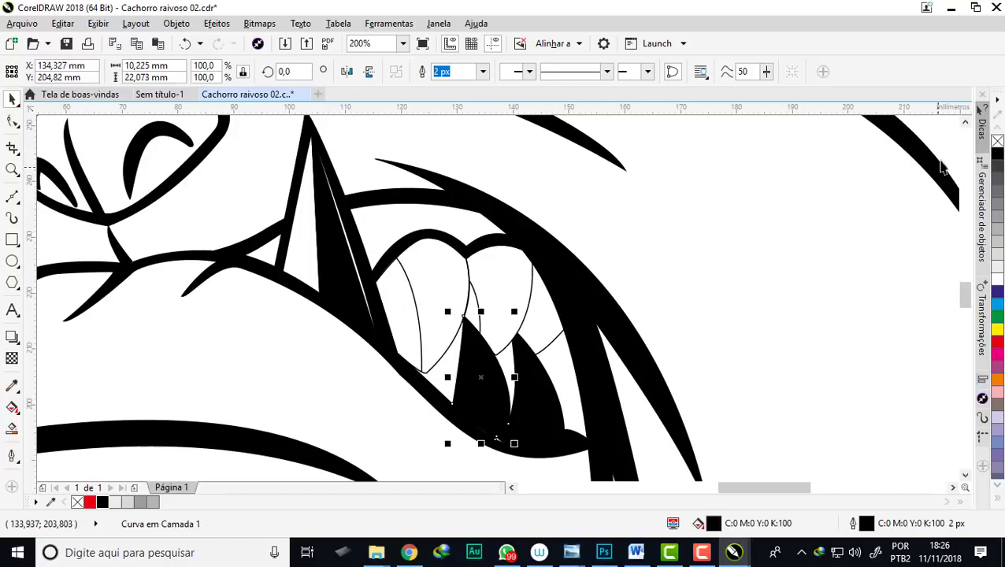
pyautogui.click(996, 142)
pyautogui.click(535, 403)
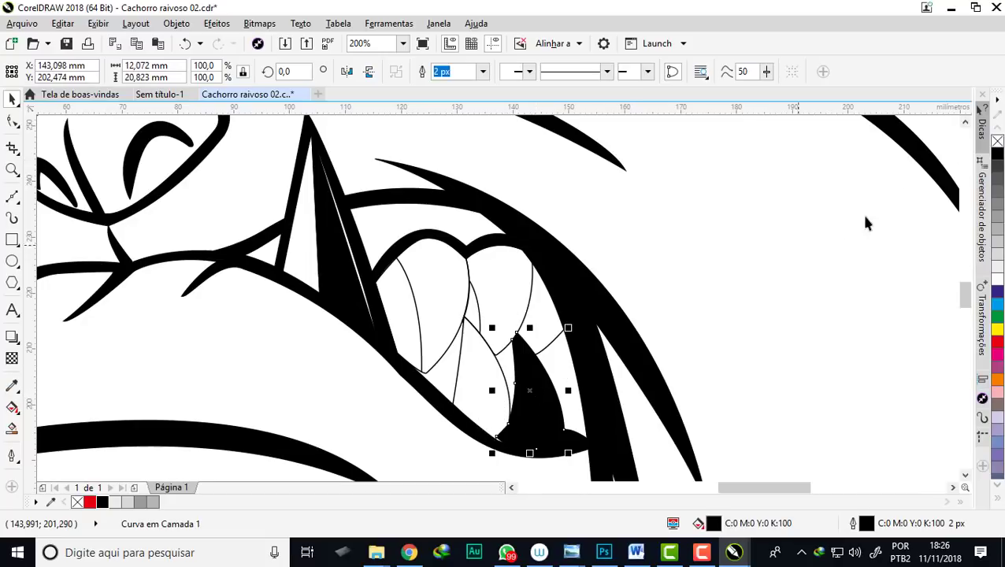
pyautogui.click(996, 141)
pyautogui.scroll(-1, 549, 292)
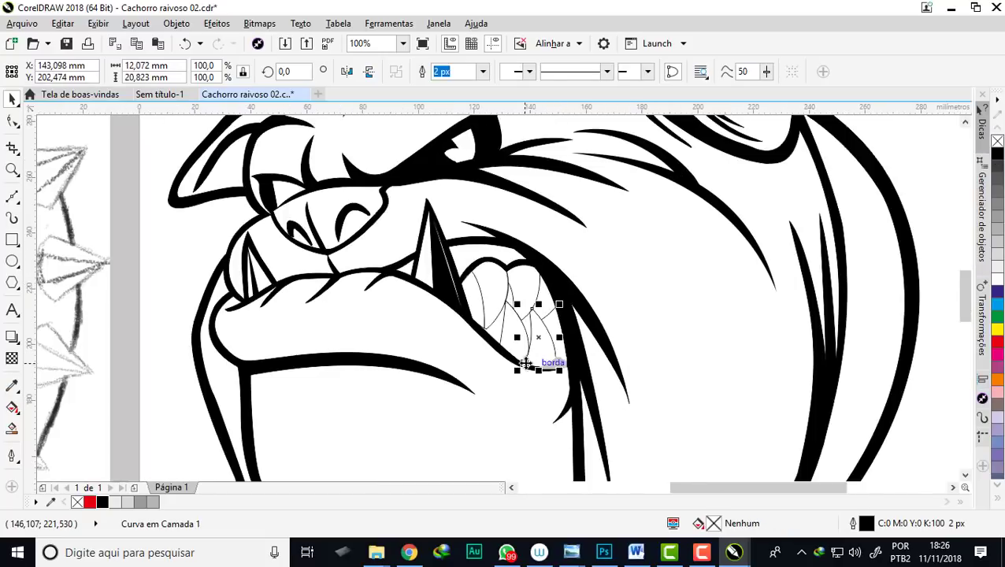
pyautogui.scroll(-1, 512, 320)
pyautogui.click(818, 377)
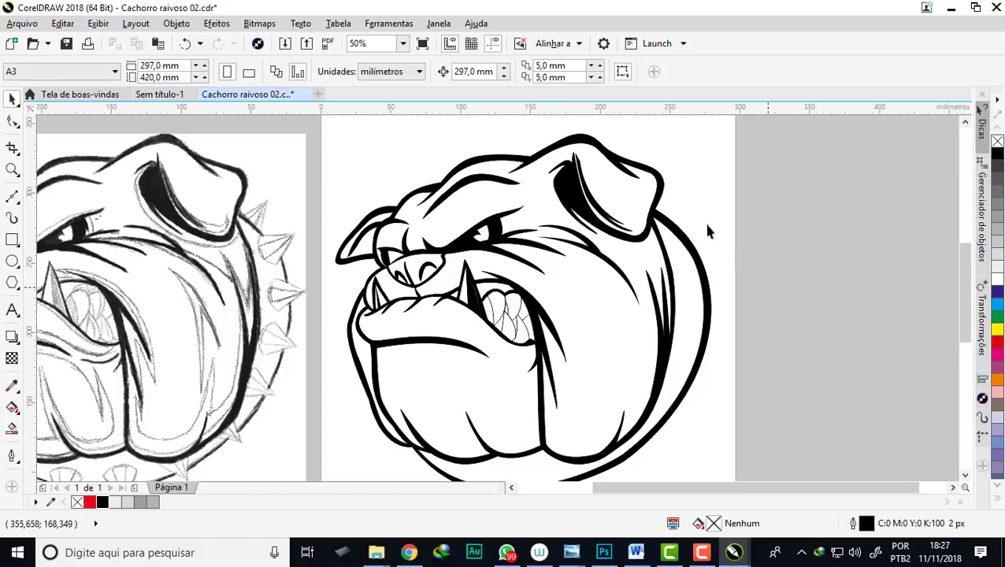
# Zoom in and out to inspect the finished line-art head beside the sketch
pyautogui.scroll(-3, 708, 231)
pyautogui.scroll(3, 345, 281)
pyautogui.scroll(2, 344, 282)
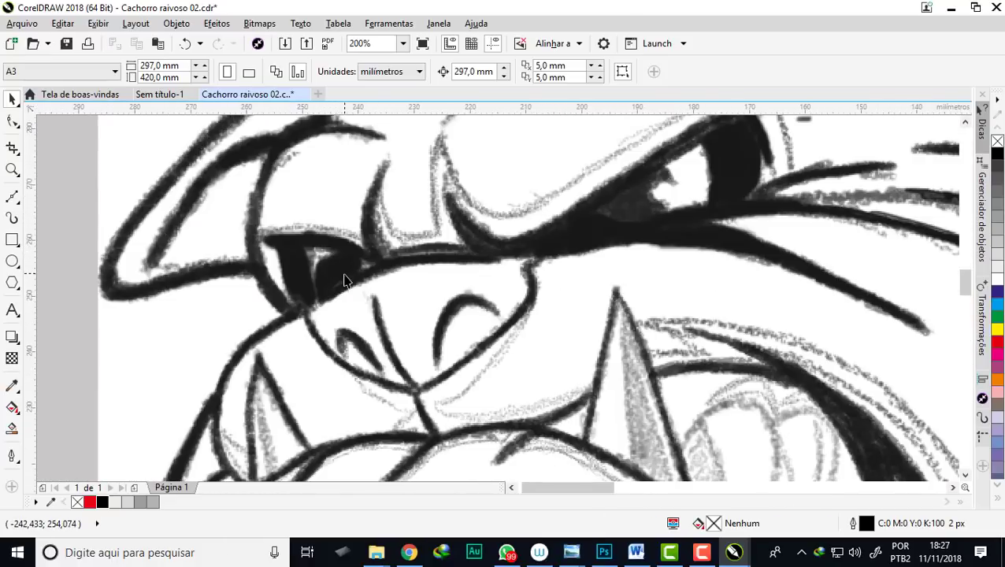
pyautogui.scroll(-1, 339, 274)
pyautogui.scroll(-1, 338, 275)
pyautogui.scroll(2, 701, 265)
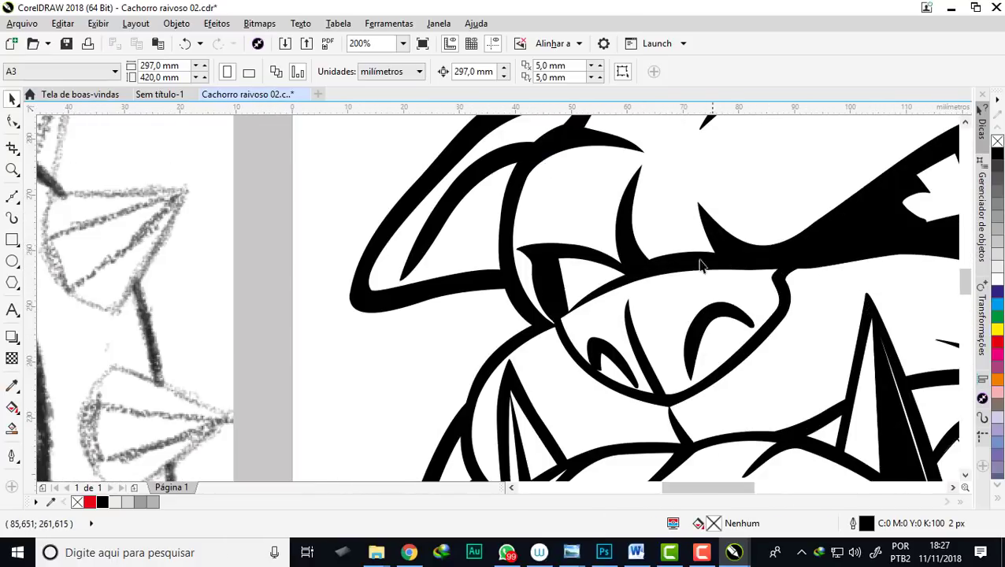
pyautogui.scroll(1, 578, 285)
pyautogui.scroll(-1, 557, 276)
pyautogui.scroll(-2, 557, 275)
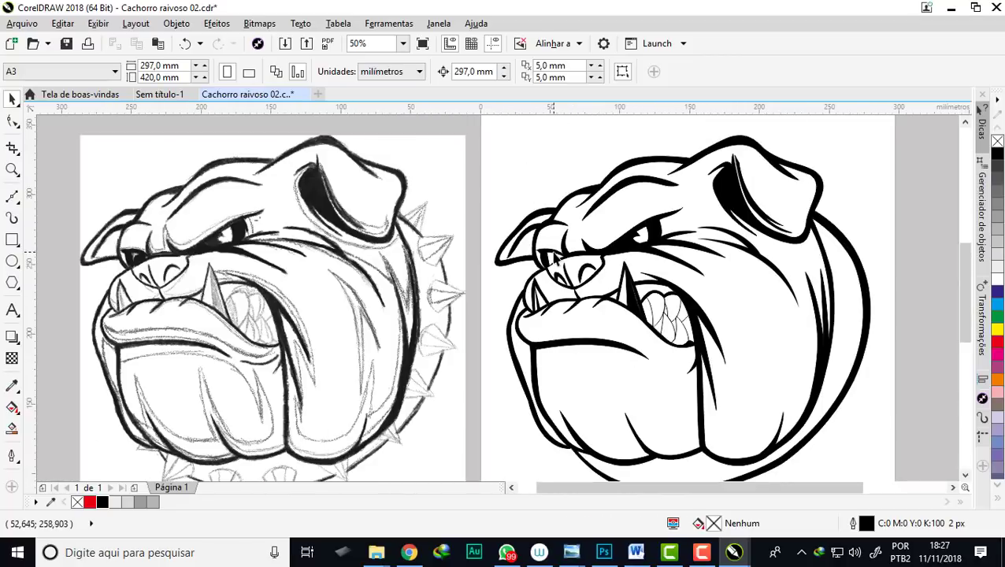
pyautogui.scroll(-1, 556, 241)
pyautogui.scroll(3, 410, 361)
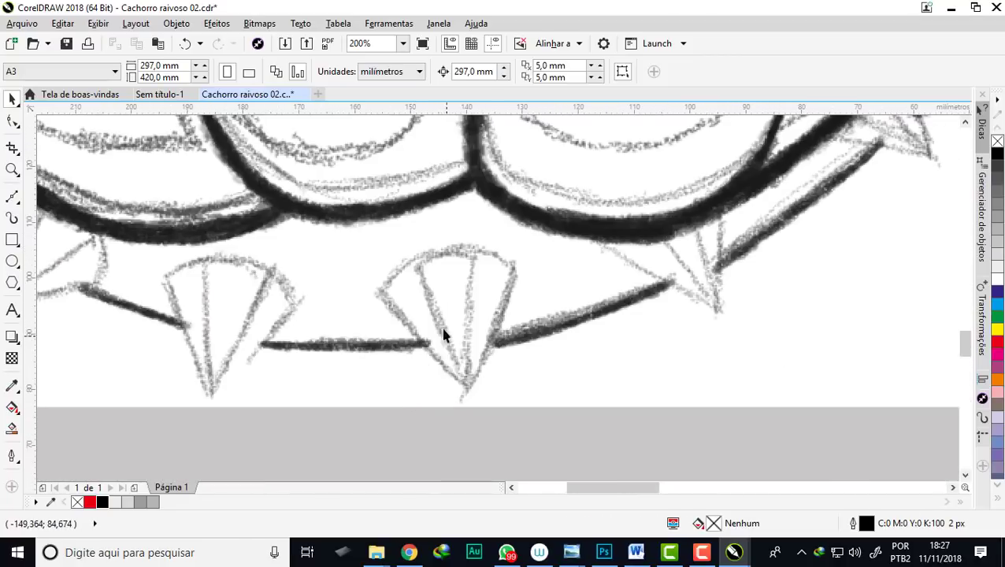
# Trace the fan-shaped spike outline under the sketch's chin with a curved top edge
pyautogui.click(12, 198)
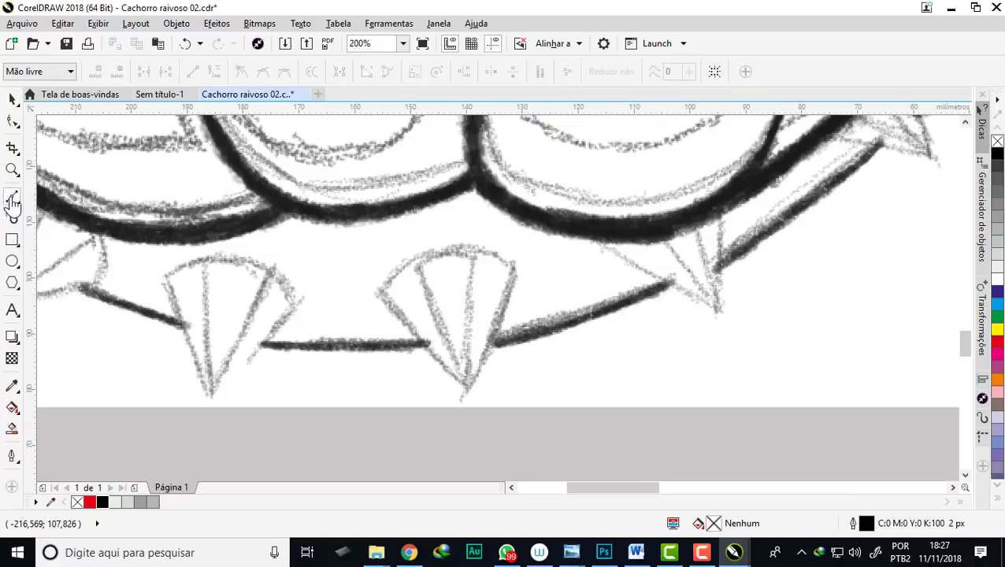
pyautogui.click(379, 295)
pyautogui.doubleClick(468, 392)
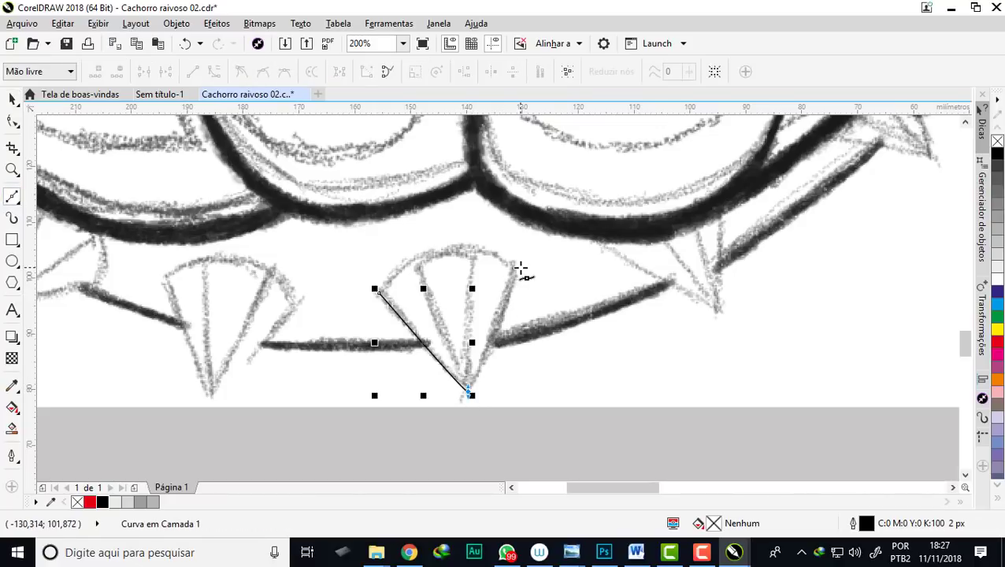
pyautogui.doubleClick(522, 262)
pyautogui.moveTo(380, 293); pyautogui.dragTo(427, 216)
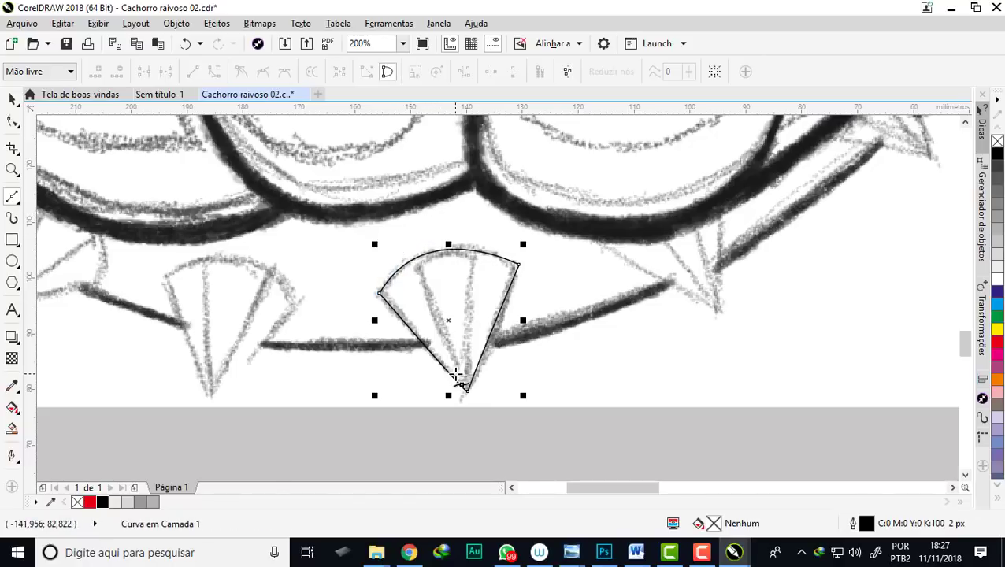
pyautogui.scroll(2, 457, 370)
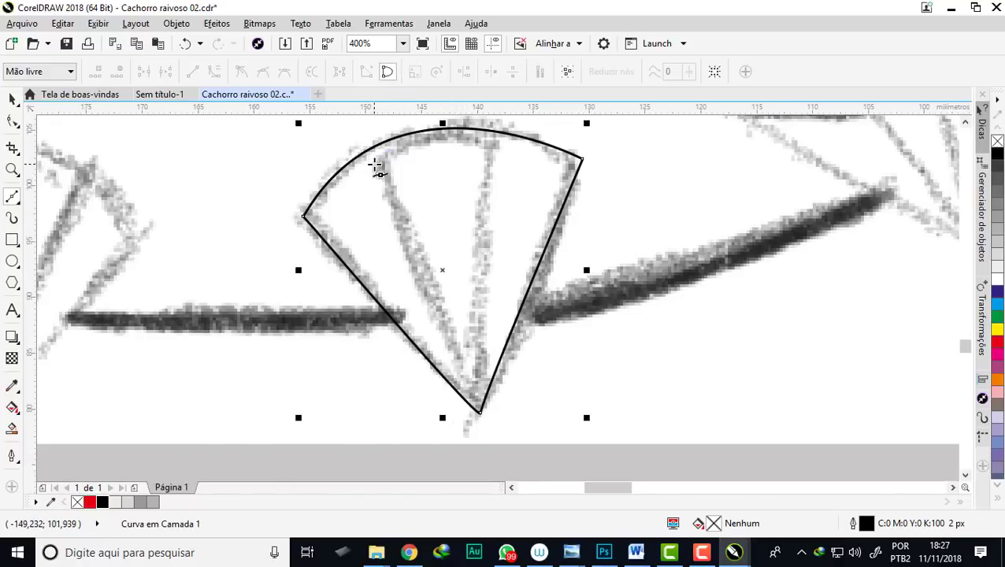
# Add the inner dividing line and upward-curving top segment to the spike
pyautogui.click(475, 390)
pyautogui.click(370, 160)
pyautogui.press('space')
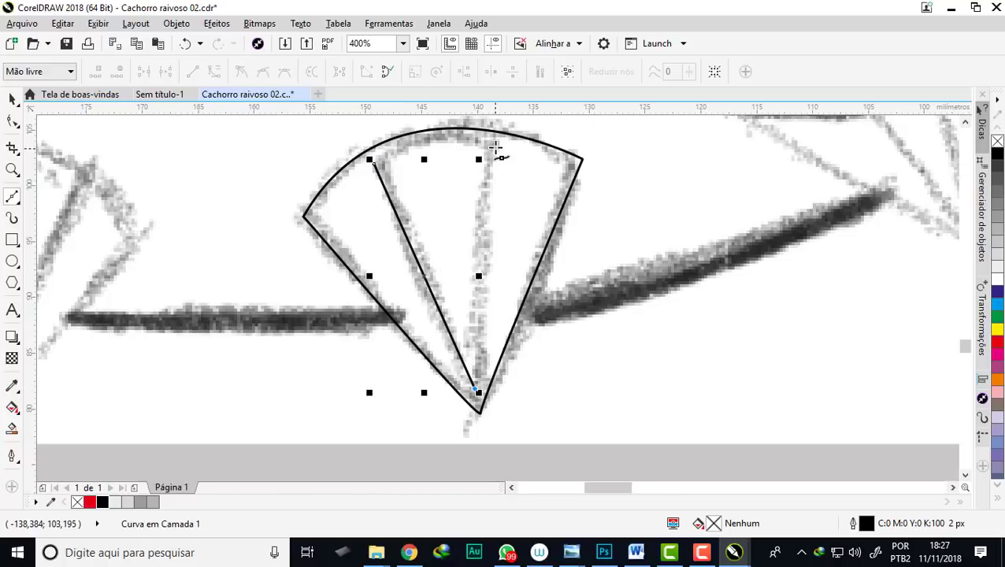
pyautogui.click(495, 143)
pyautogui.moveTo(374, 166)
pyautogui.mouseDown()
pyautogui.moveTo(423, 130)
pyautogui.moveTo(420, 161)
pyautogui.mouseUp()
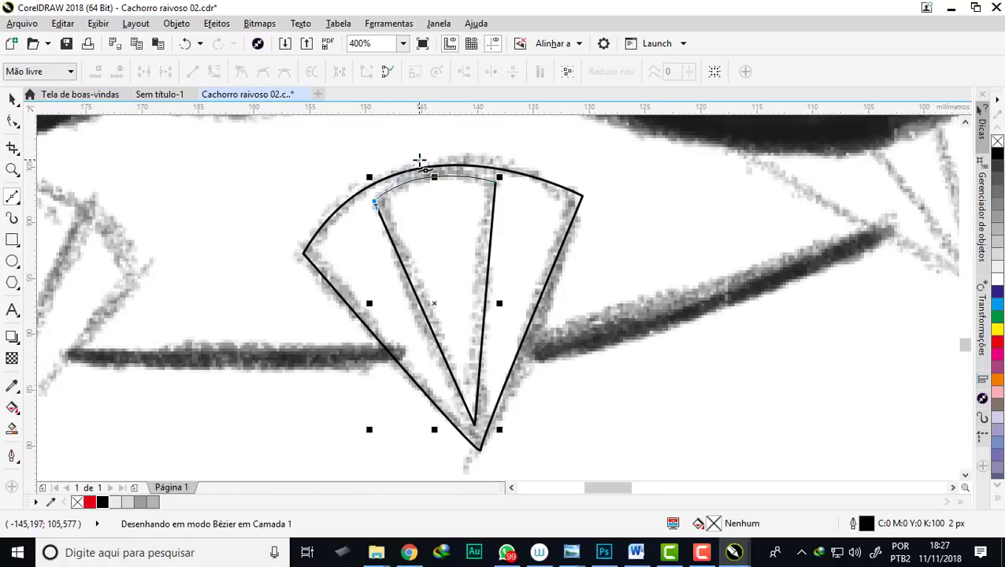
pyautogui.scroll(-3, 446, 293)
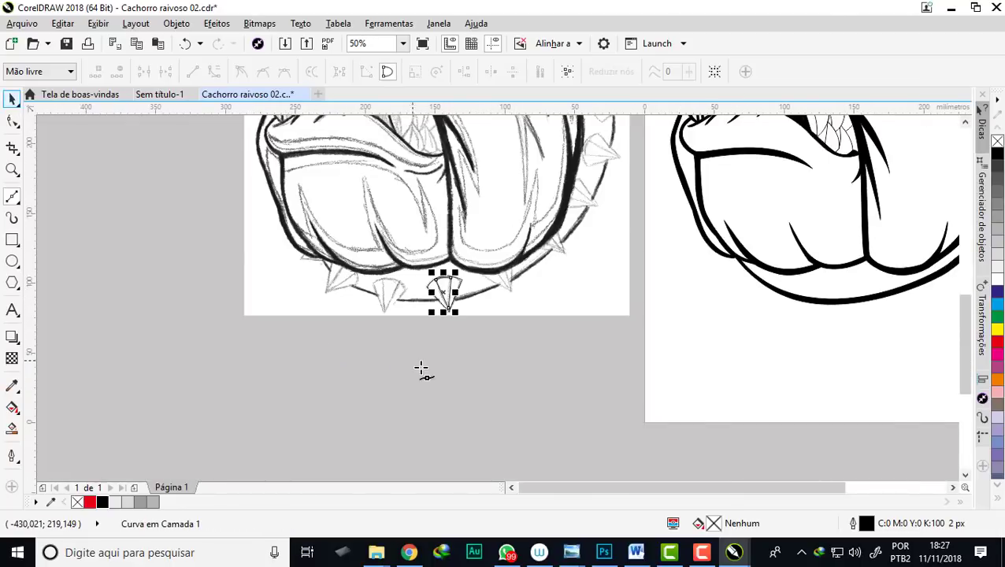
# Select both parts of the spike and set their outline width to 20 px
pyautogui.click(11, 98)
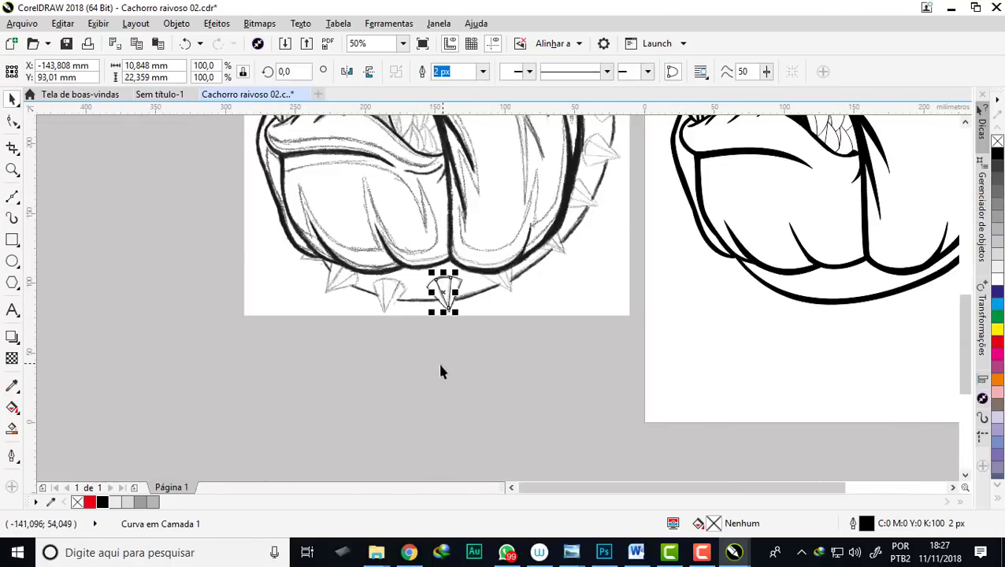
pyautogui.moveTo(427, 344)
pyautogui.mouseDown()
pyautogui.moveTo(526, 254)
pyautogui.moveTo(516, 251)
pyautogui.mouseUp()
pyautogui.click(639, 72)
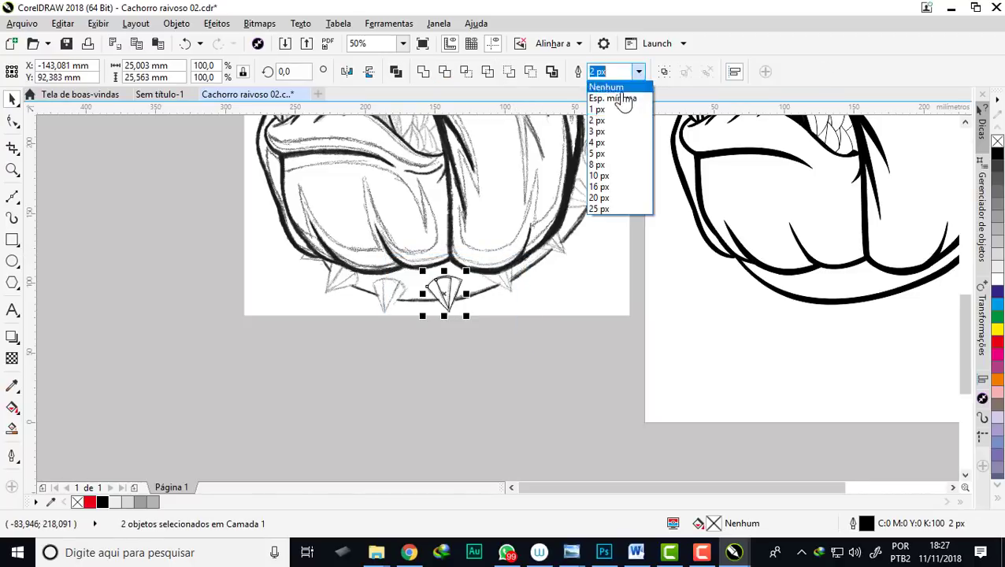
pyautogui.click(604, 166)
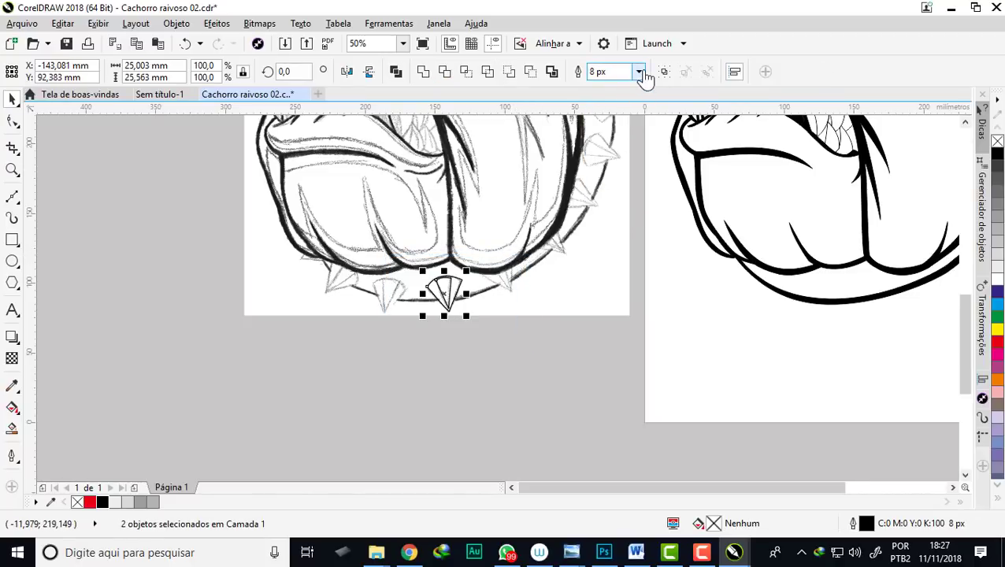
pyautogui.click(639, 71)
pyautogui.click(604, 162)
pyautogui.scroll(2, 469, 292)
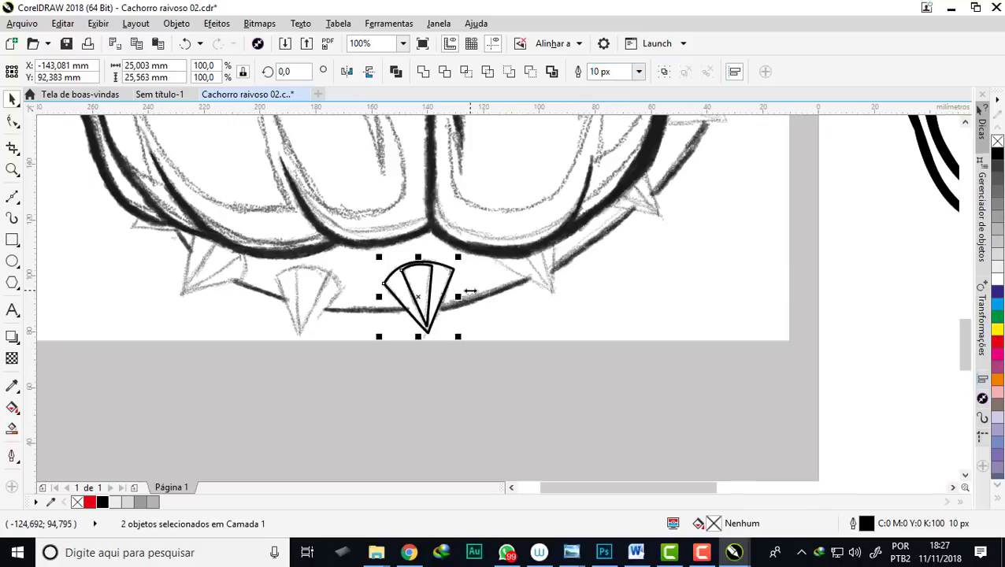
pyautogui.scroll(-2, 483, 288)
pyautogui.click(639, 72)
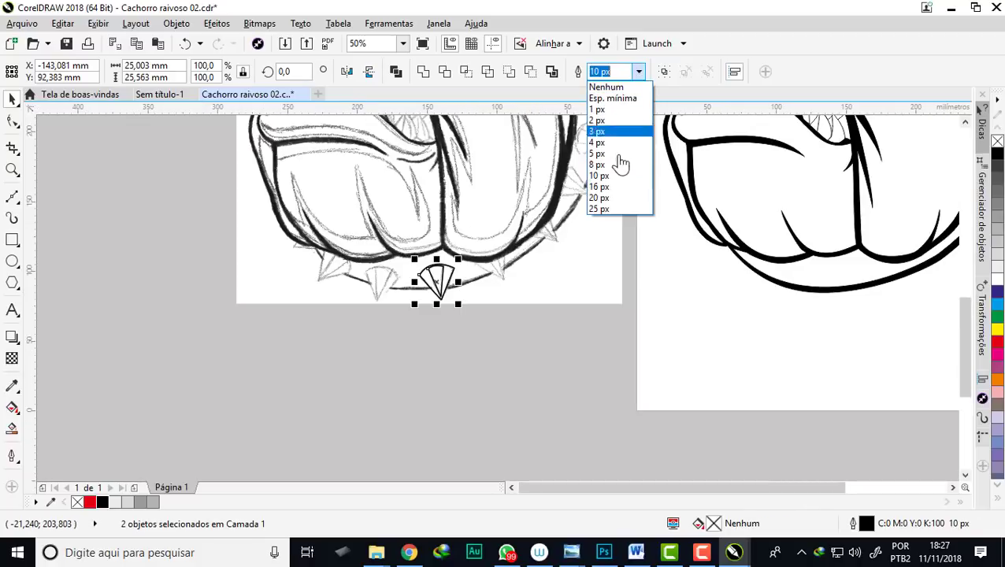
pyautogui.click(604, 197)
pyautogui.scroll(-2, 366, 292)
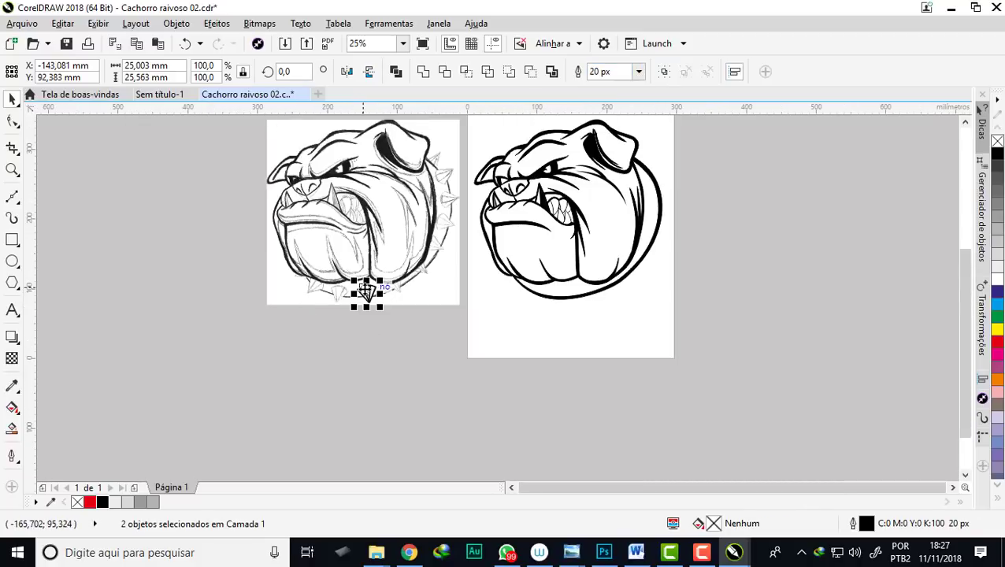
pyautogui.scroll(4, 368, 295)
pyautogui.scroll(1, 368, 295)
pyautogui.scroll(-3, 241, 268)
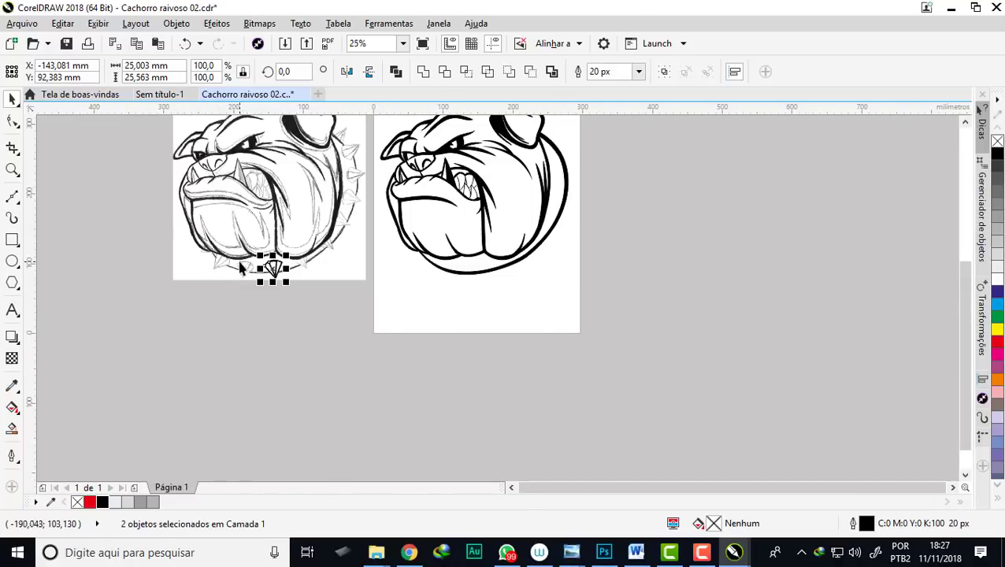
# Duplicate the spike further left along the sketch's collar
pyautogui.moveTo(272, 268); pyautogui.dragTo(472, 268)
pyautogui.scroll(2, 471, 272)
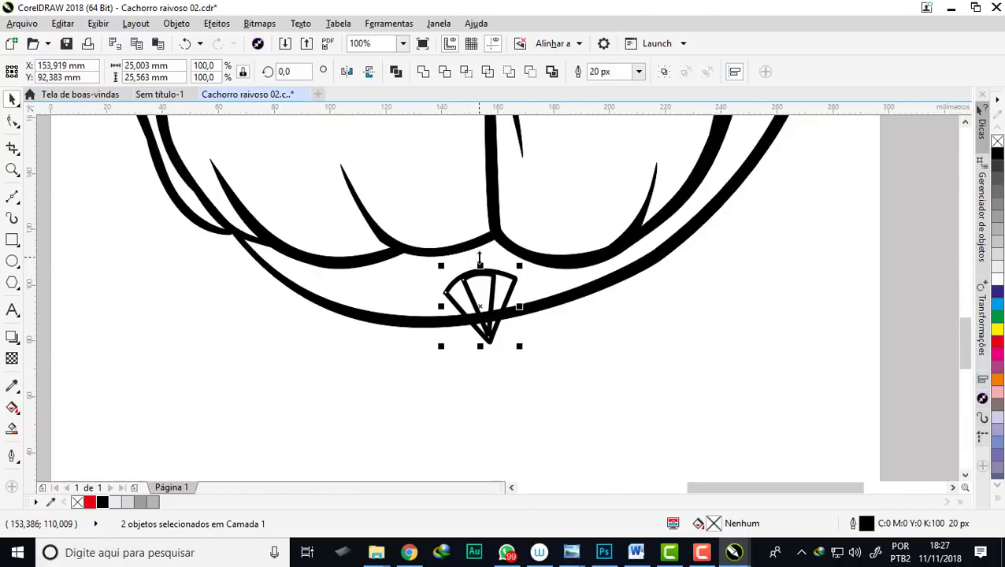
pyautogui.scroll(-2, 474, 288)
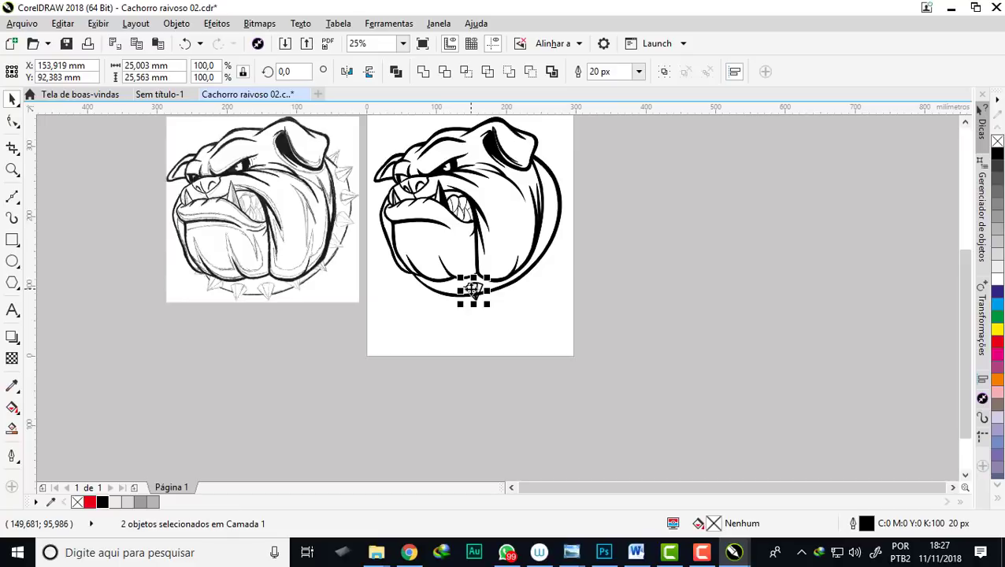
pyautogui.moveTo(473, 289); pyautogui.dragTo(265, 288)
pyautogui.scroll(2, 253, 290)
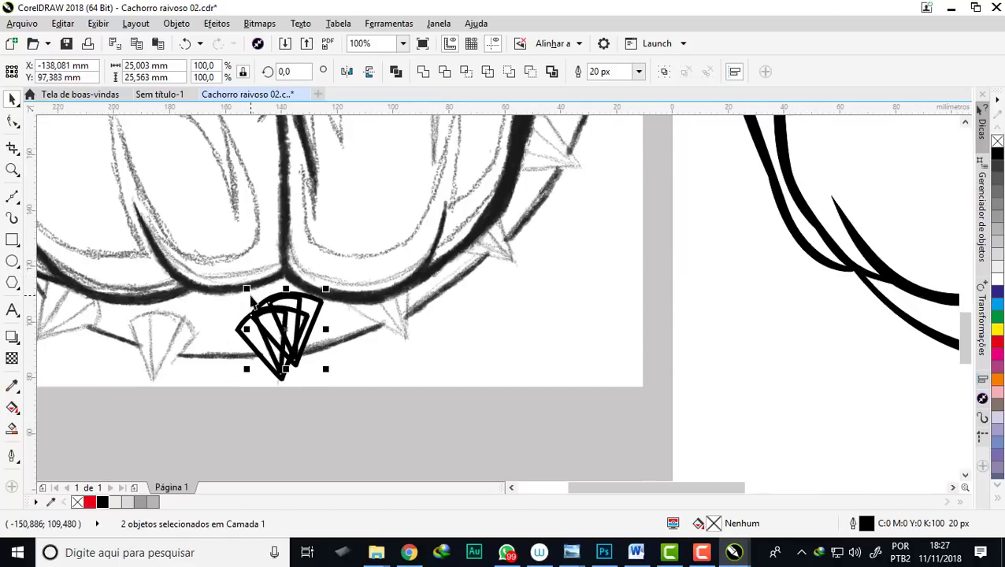
pyautogui.moveTo(323, 331); pyautogui.dragTo(163, 353)
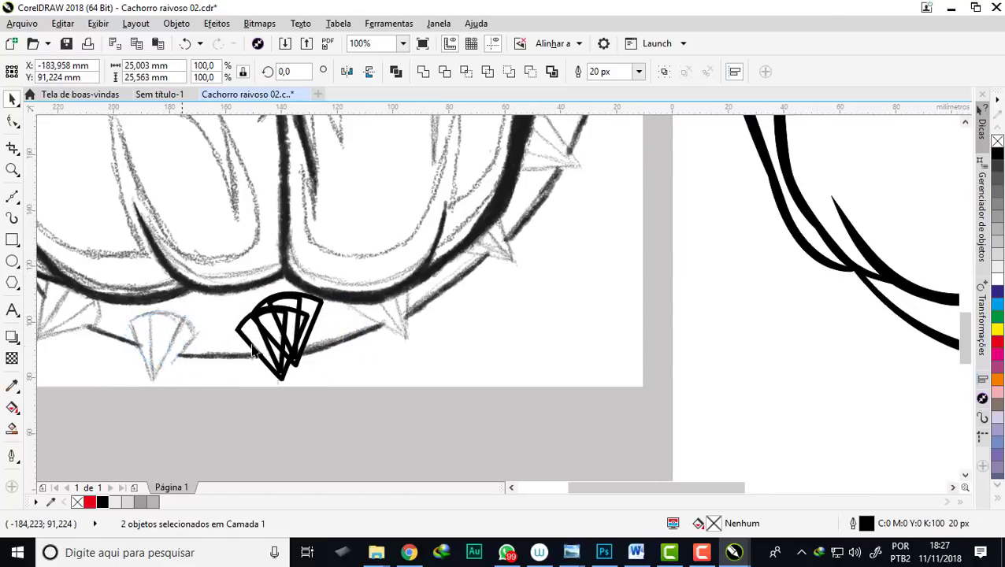
pyautogui.scroll(-1, 379, 345)
pyautogui.scroll(1, 251, 355)
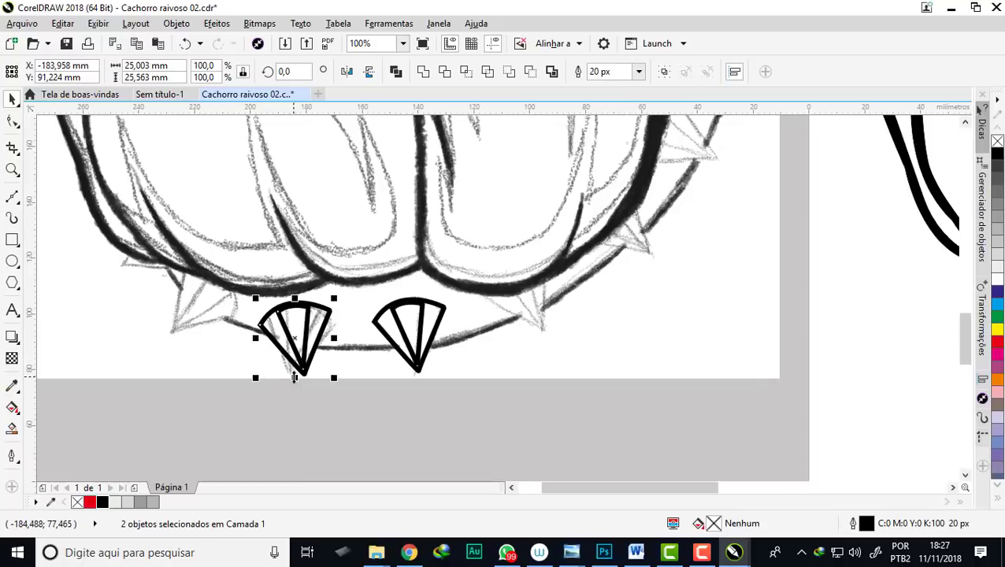
# Group the spike's two parts and tilt it to follow the collar curve
pyautogui.hotkey('ctrl', 'g')
pyautogui.click(282, 341)
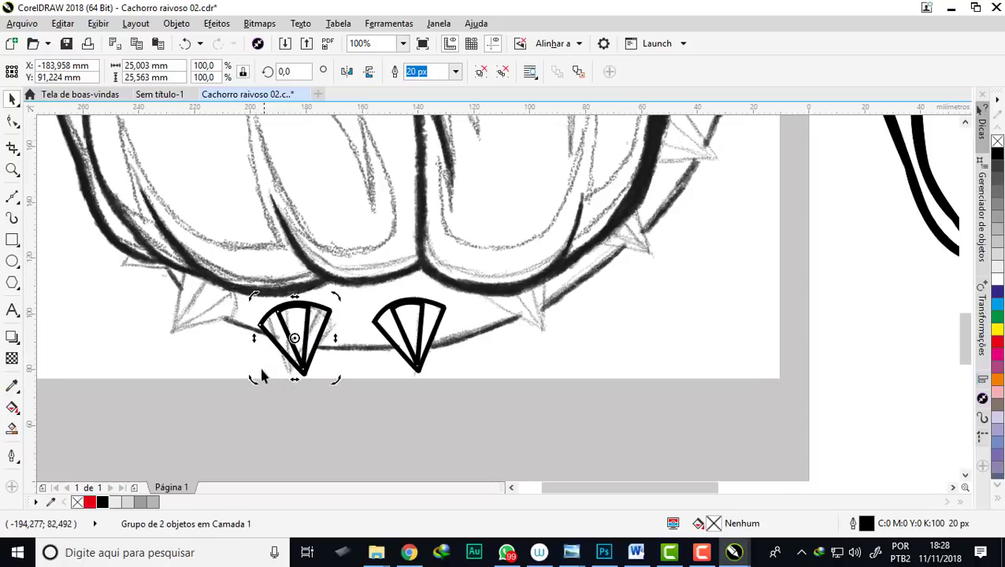
pyautogui.moveTo(244, 380); pyautogui.dragTo(228, 368)
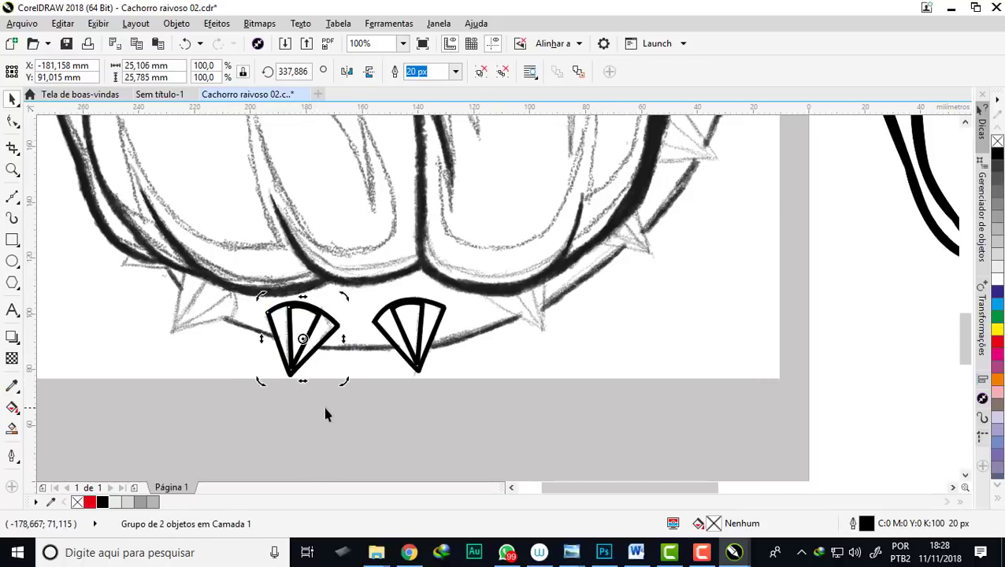
pyautogui.click(358, 412)
# Place another copy further left on the collar, tilted to match
pyautogui.click(287, 359)
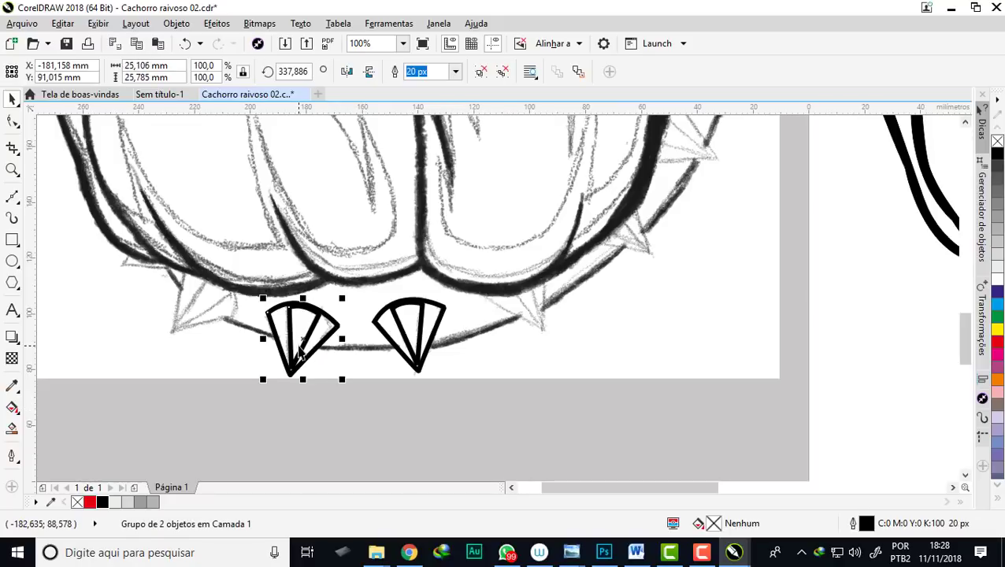
pyautogui.moveTo(288, 359)
pyautogui.mouseDown()
pyautogui.moveTo(299, 344)
pyautogui.moveTo(201, 315)
pyautogui.mouseUp()
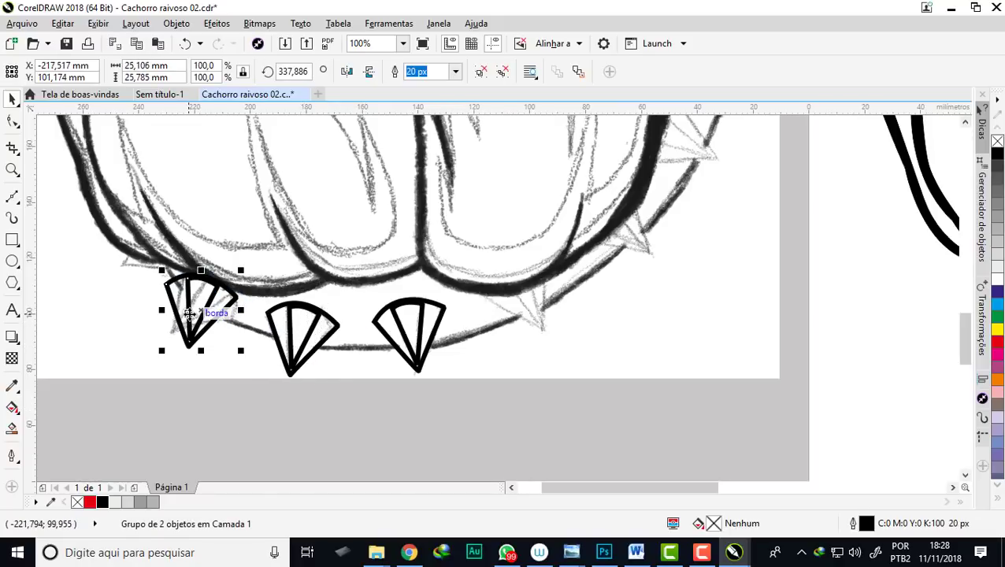
pyautogui.click(208, 315)
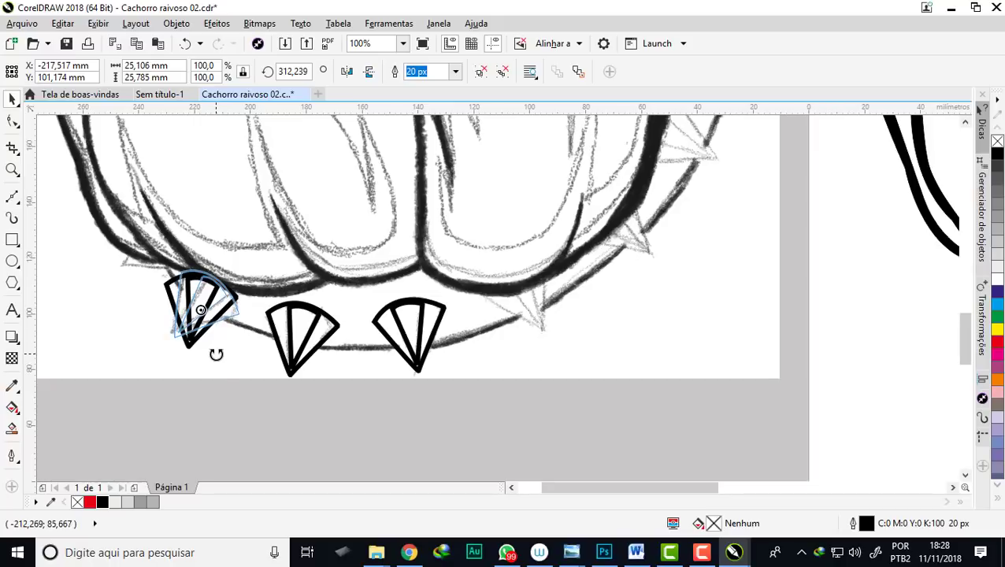
pyautogui.moveTo(241, 354); pyautogui.dragTo(216, 352)
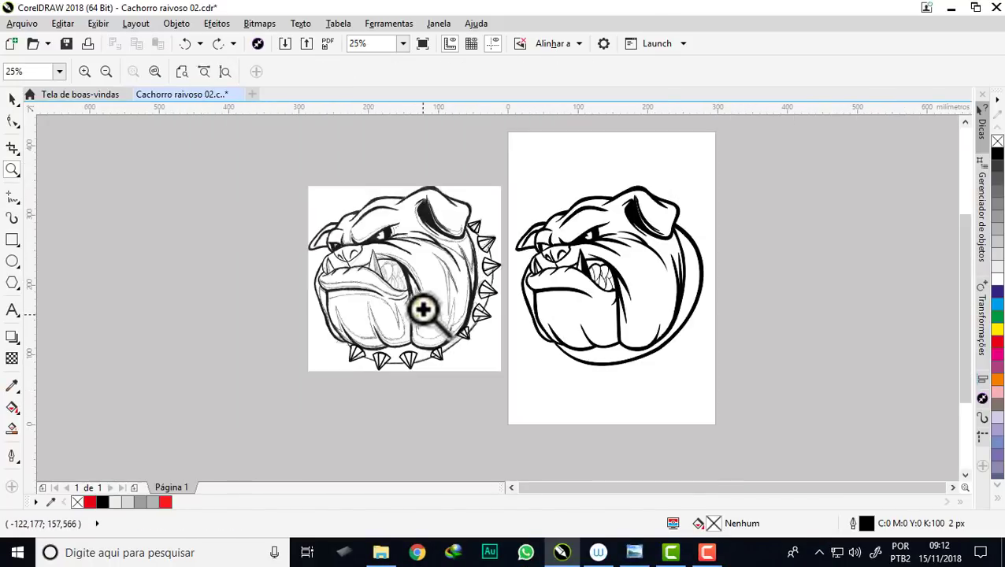
# Marquee-select the 14 spikes around the sketch's collar and group them
pyautogui.rightClick(431, 314)
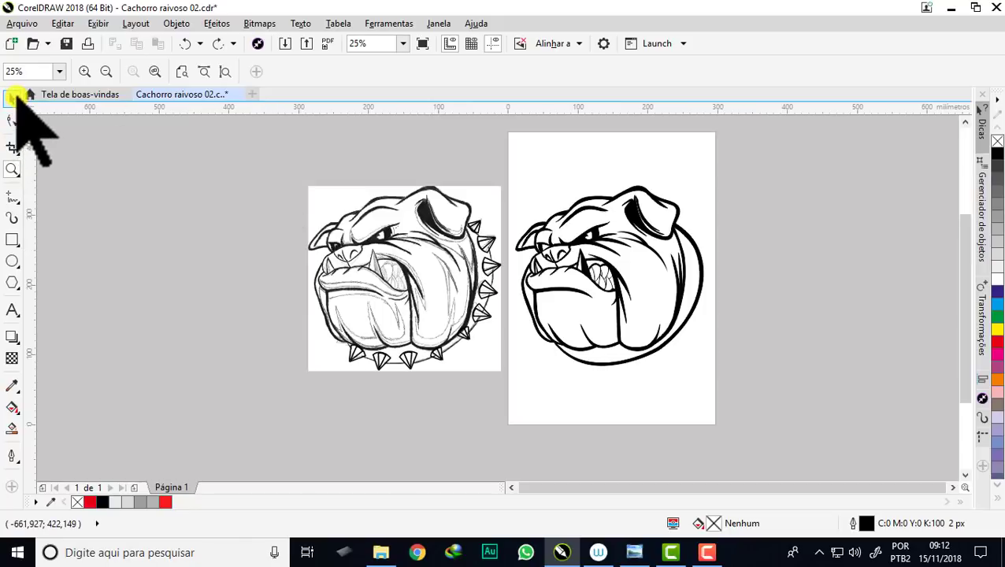
pyautogui.click(12, 98)
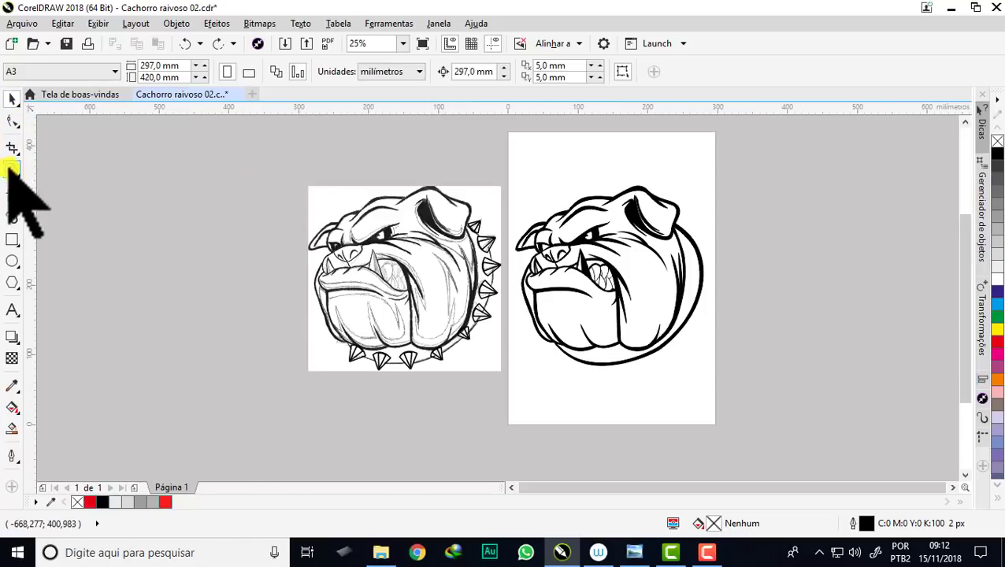
pyautogui.click(11, 168)
pyautogui.click(14, 106)
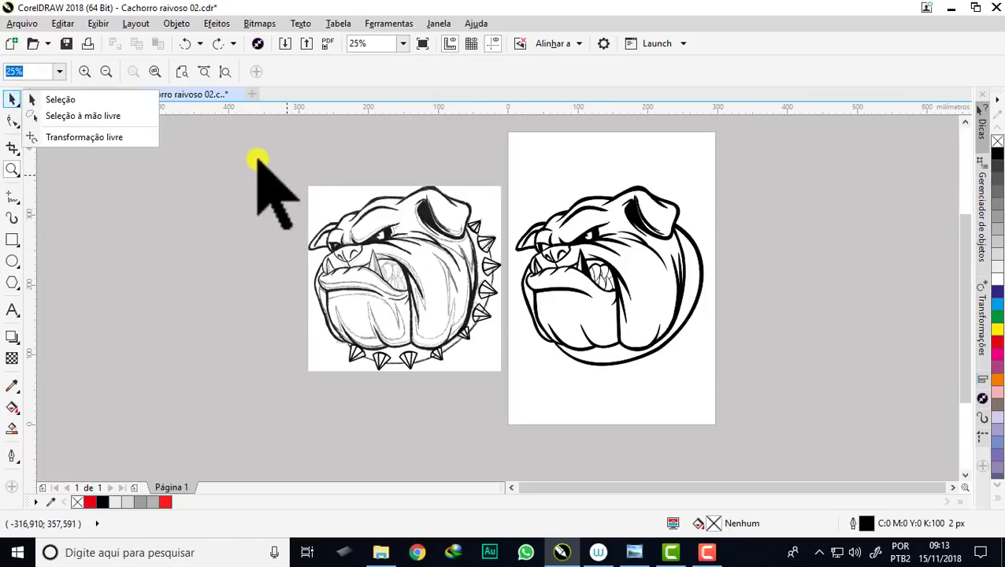
pyautogui.click(39, 100)
pyautogui.moveTo(247, 150); pyautogui.dragTo(527, 429)
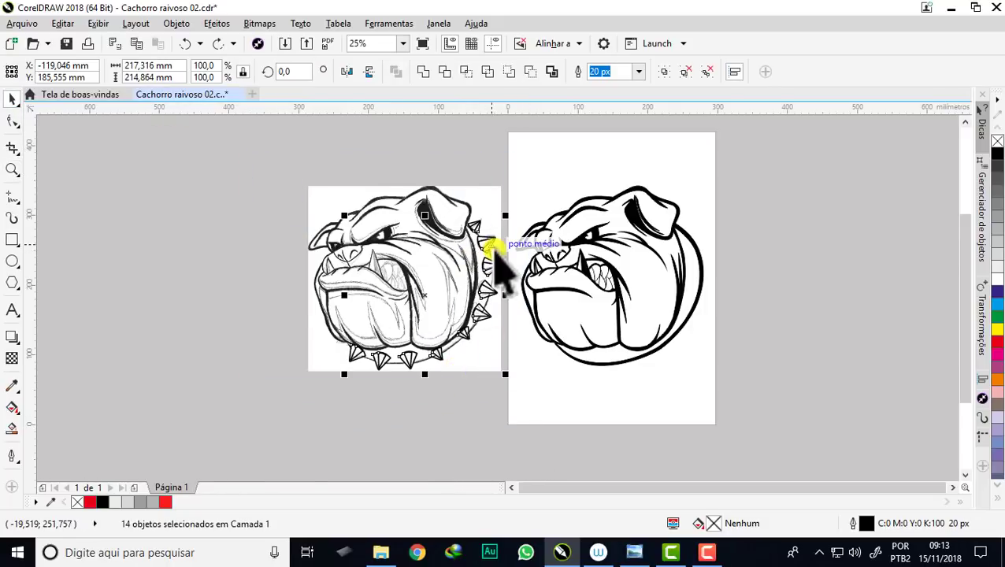
pyautogui.scroll(2, 485, 252)
pyautogui.rightClick(480, 233)
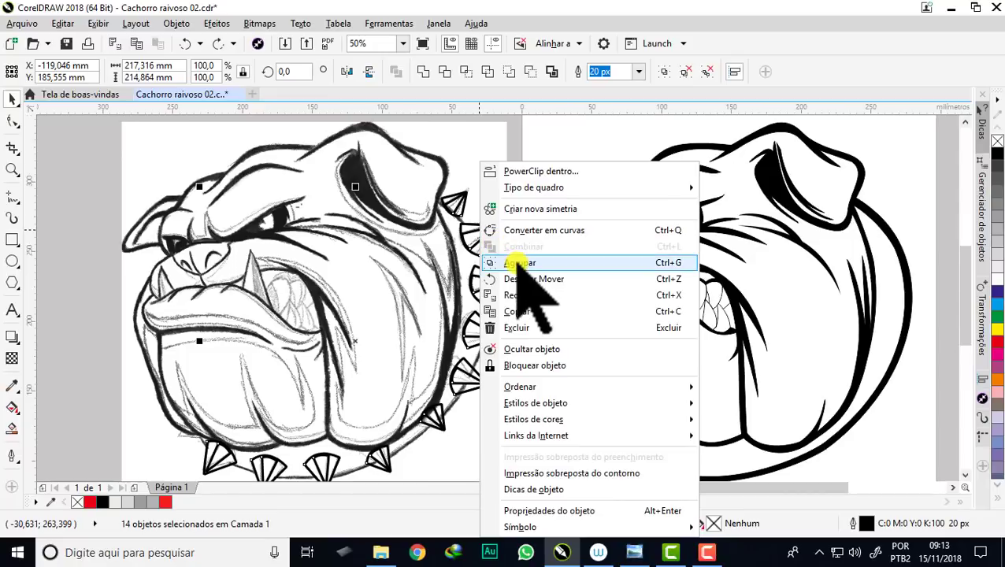
pyautogui.click(520, 263)
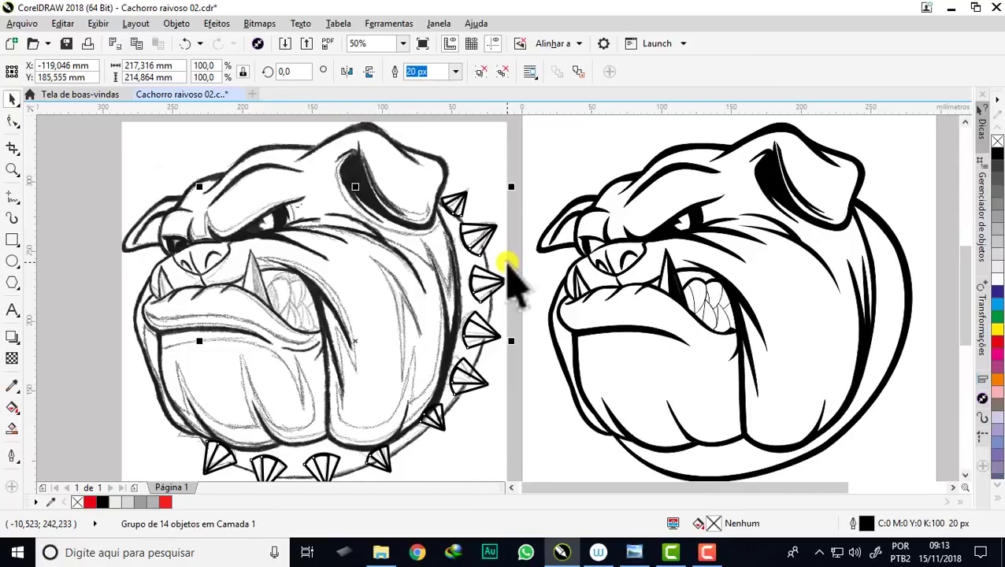
# Nudge the spike group right onto the inked bulldog's collar
pyautogui.press('Right')
pyautogui.scroll(-2, 510, 280)
pyautogui.scroll(2, 770, 264)
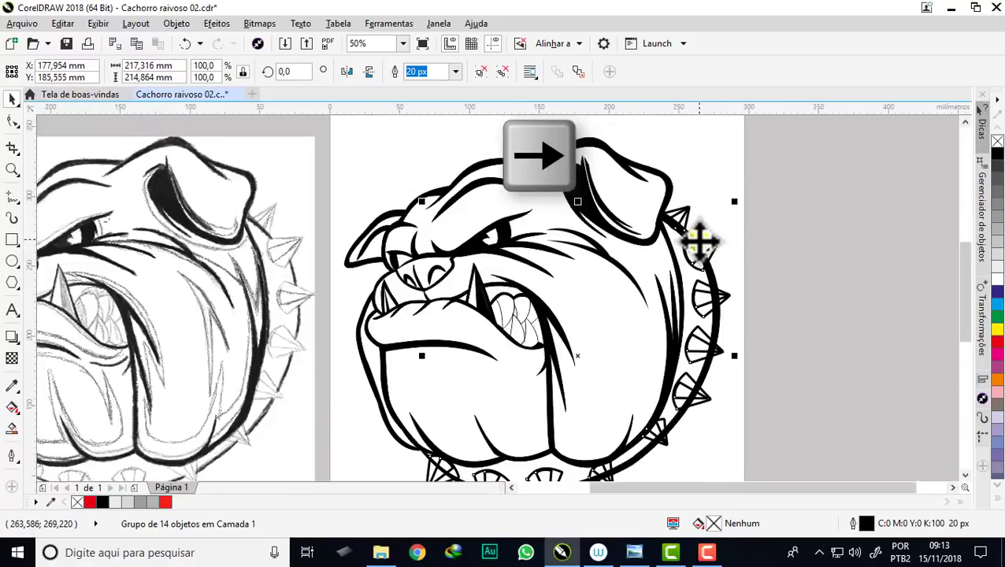
pyautogui.scroll(1, 699, 241)
pyautogui.scroll(1, 702, 266)
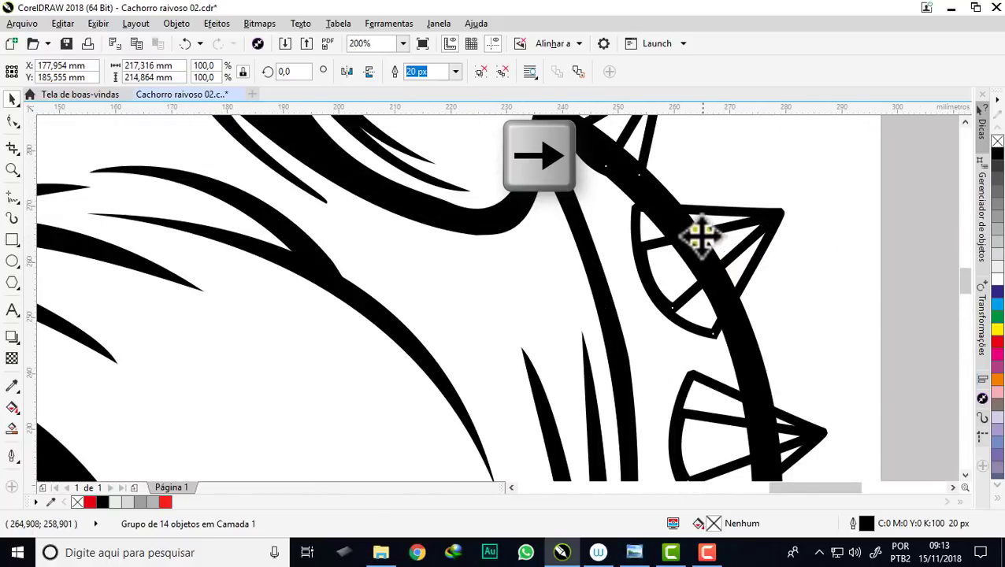
pyautogui.scroll(-1, 677, 219)
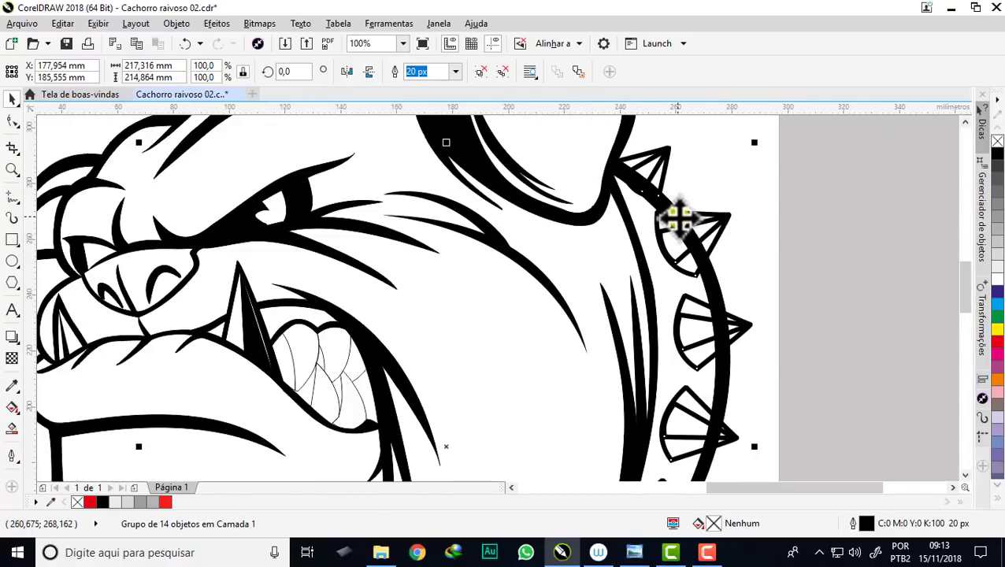
pyautogui.press('shift')
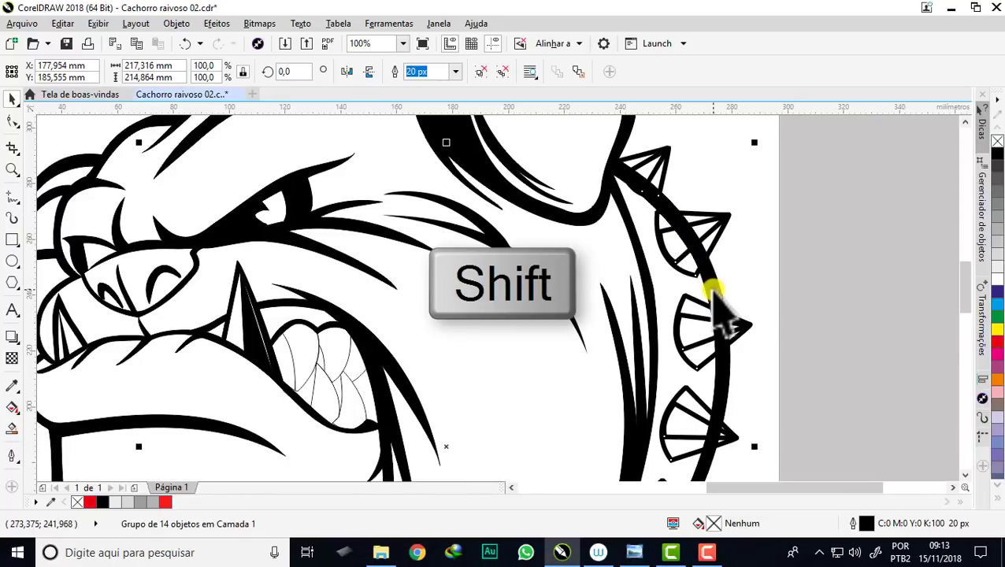
# Trim the overlapping collar shapes by the right-side spike into one curve
pyautogui.keyDown('shift'); pyautogui.click(713, 298); pyautogui.keyUp('shift')
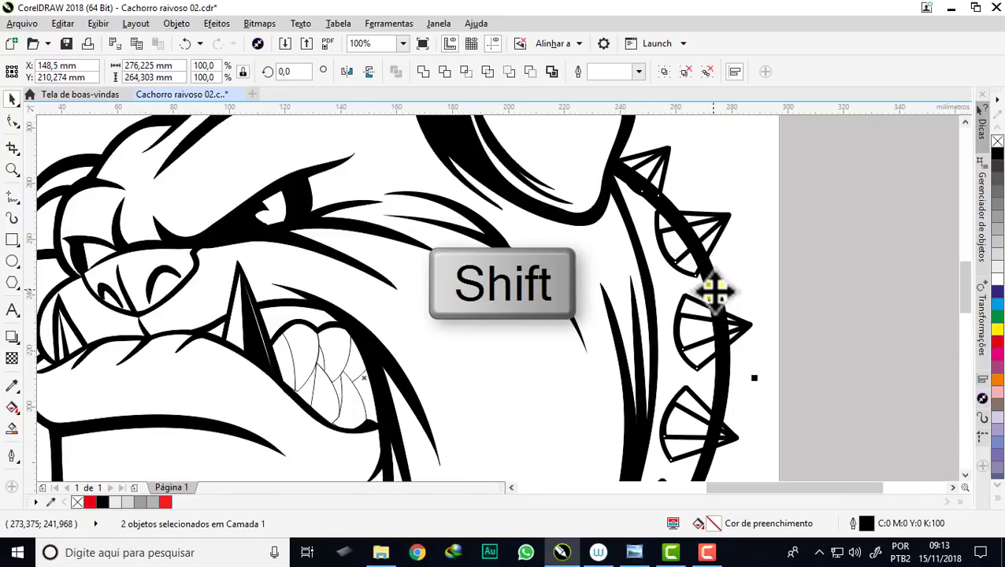
pyautogui.click(445, 73)
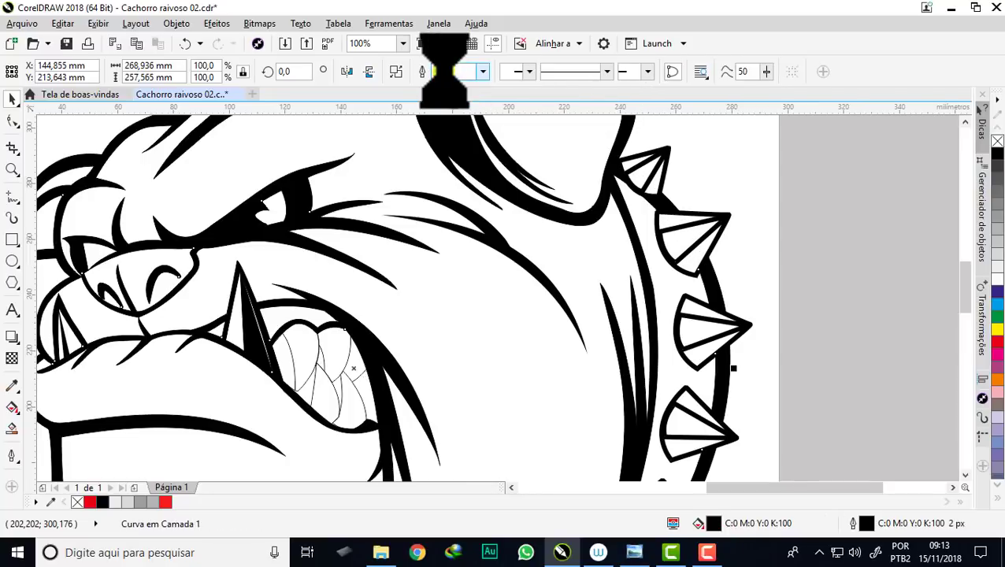
pyautogui.scroll(2, 704, 244)
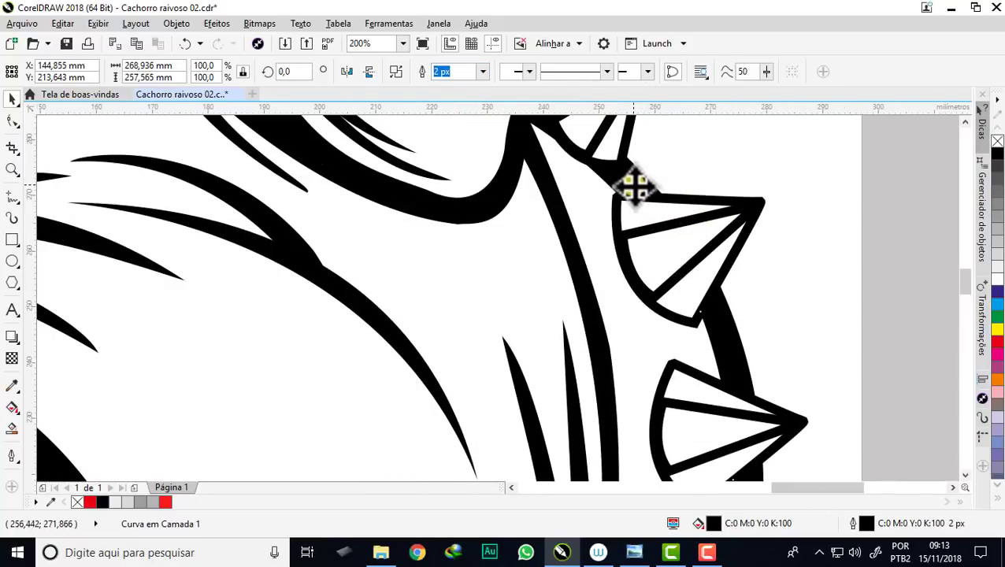
pyautogui.scroll(-1, 634, 186)
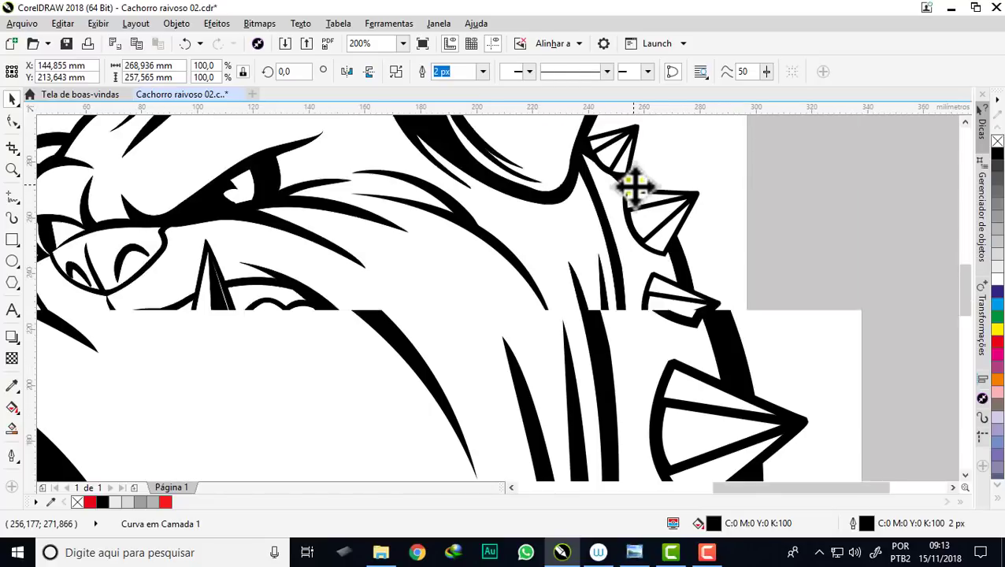
pyautogui.scroll(-1, 634, 187)
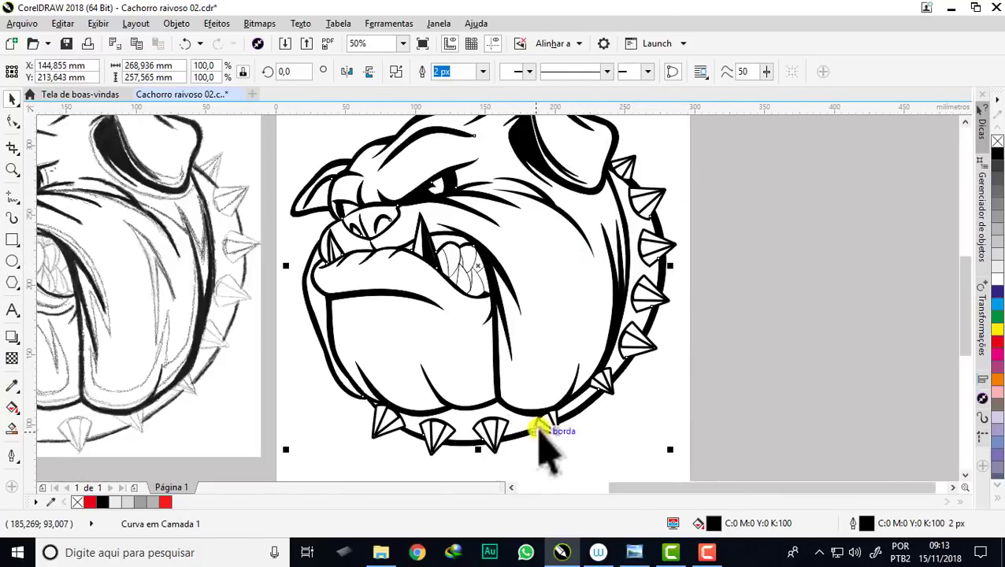
pyautogui.scroll(2, 555, 433)
pyautogui.scroll(-1, 572, 410)
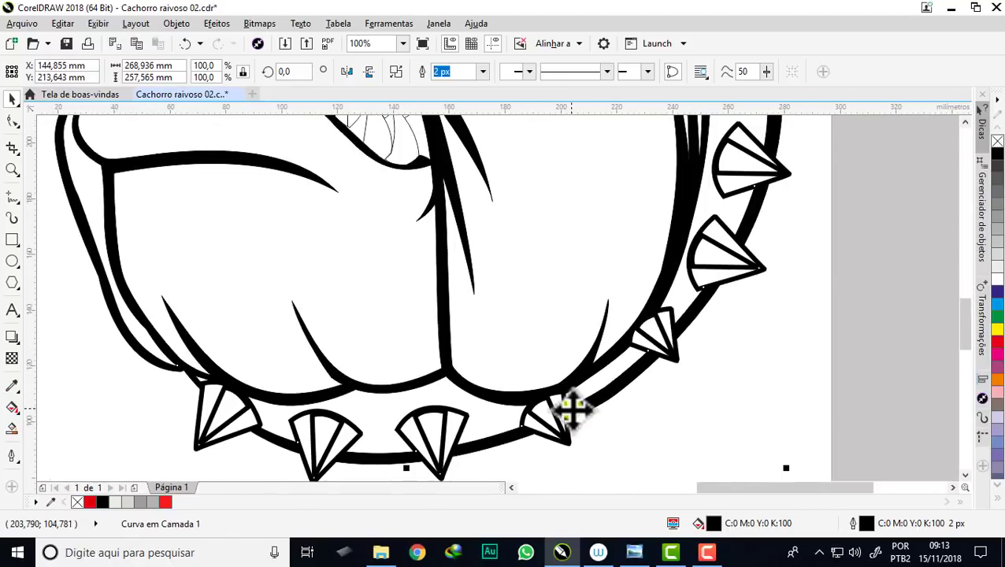
pyautogui.scroll(-1, 573, 410)
pyautogui.scroll(-1, 574, 408)
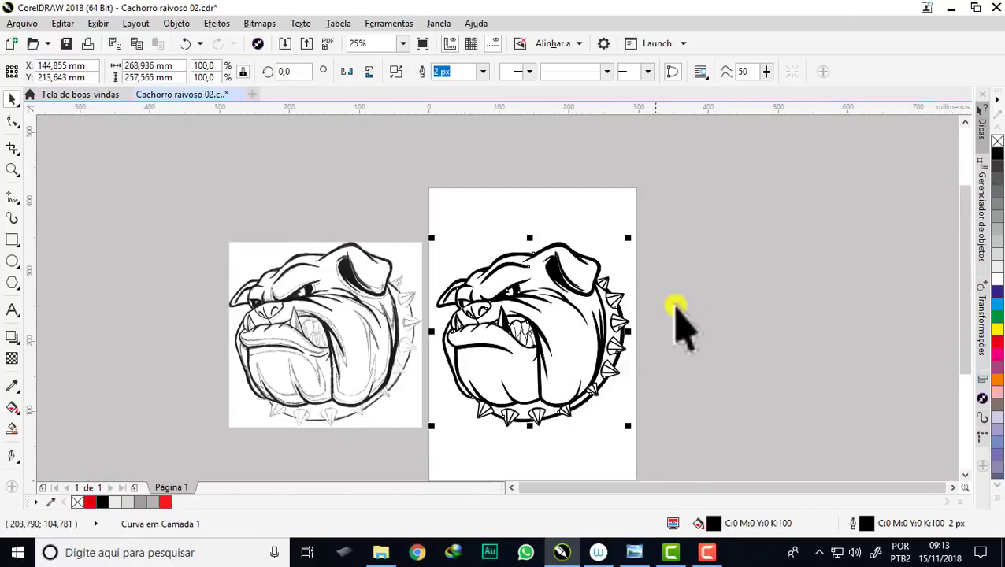
# Deselect and zoom around to compare the inked collar with the sketch
pyautogui.click(550, 449)
pyautogui.scroll(1, 552, 445)
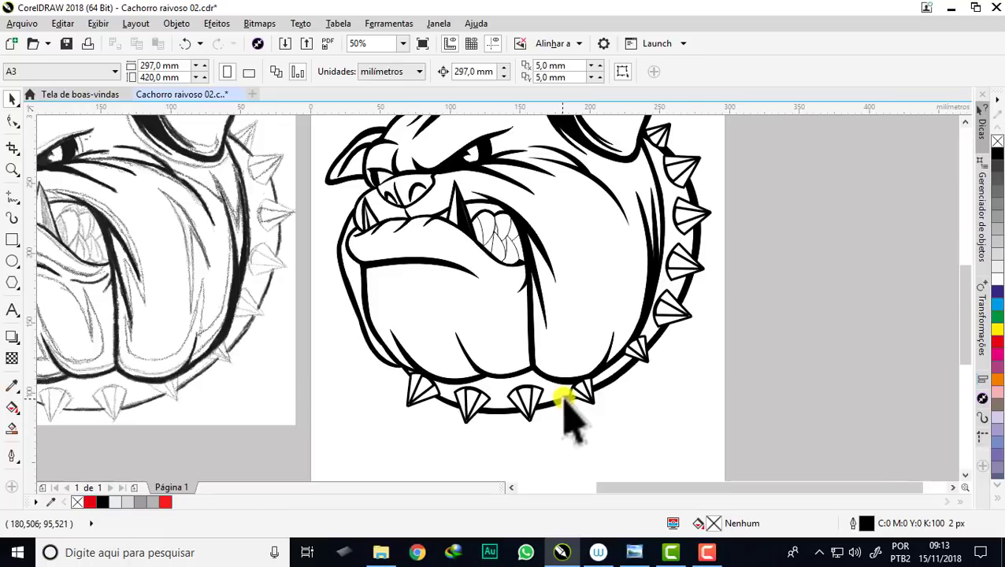
pyautogui.scroll(1, 575, 418)
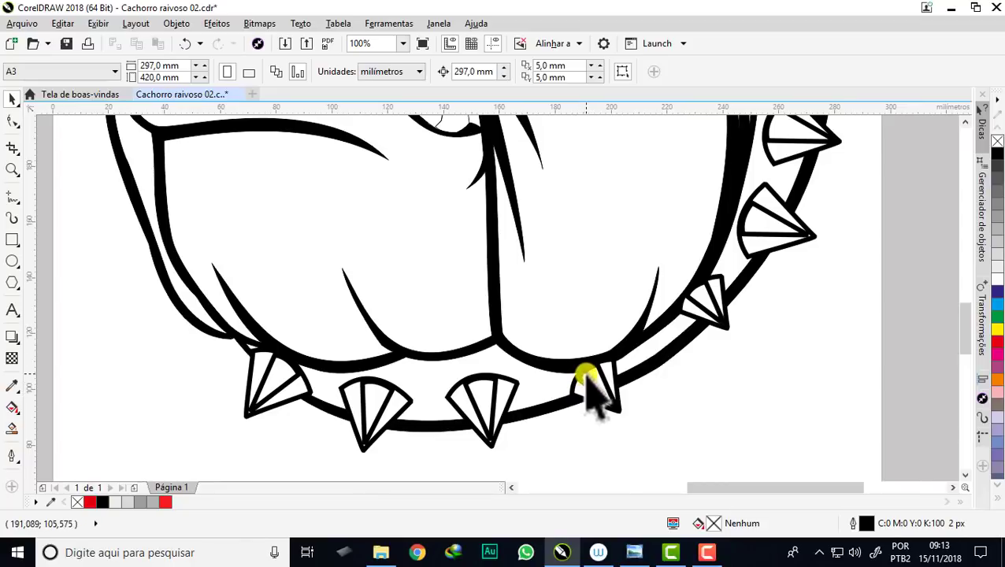
pyautogui.scroll(-1, 587, 378)
pyautogui.scroll(-1, 587, 378)
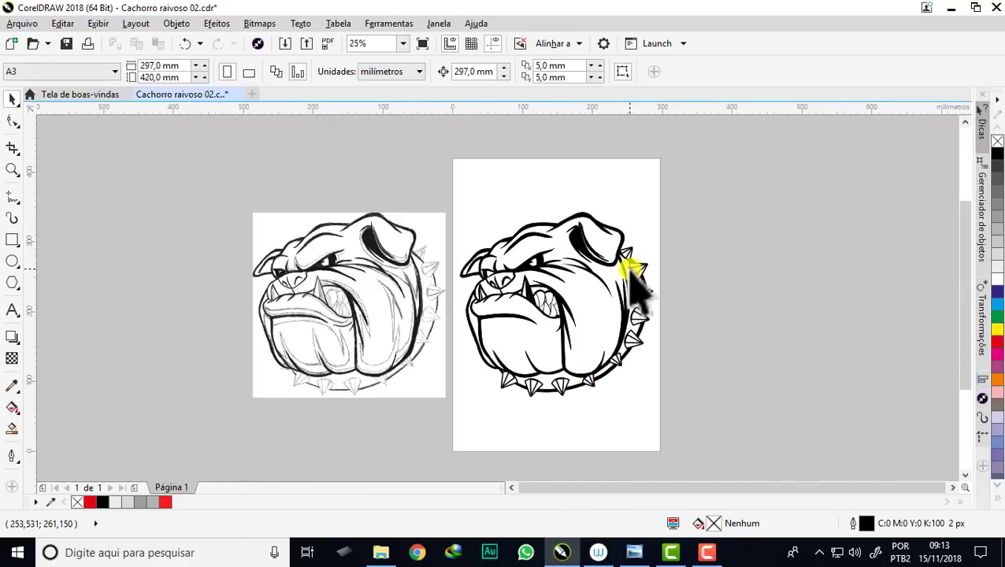
pyautogui.scroll(1, 642, 276)
pyautogui.scroll(1, 651, 240)
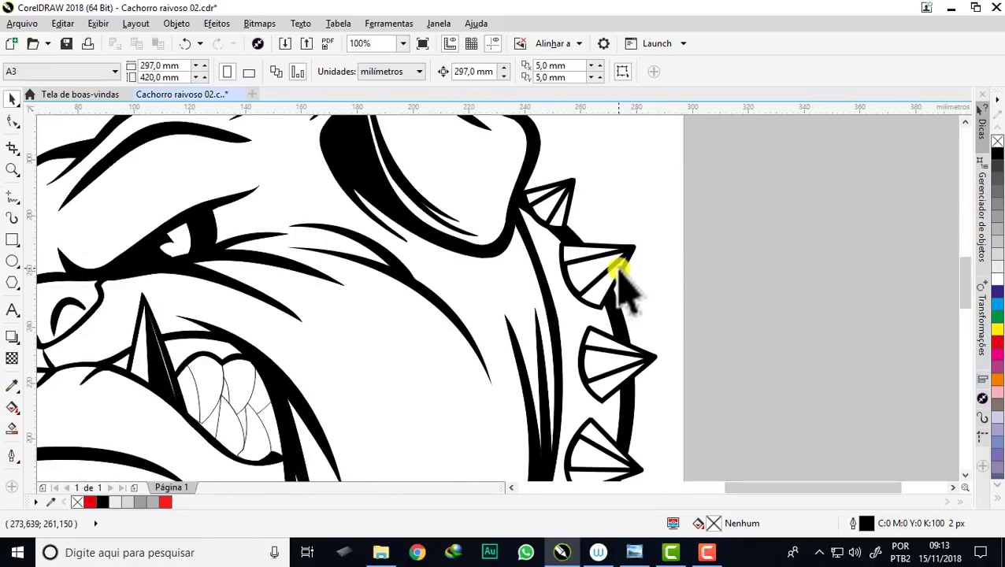
pyautogui.scroll(-1, 623, 280)
pyautogui.scroll(-1, 622, 282)
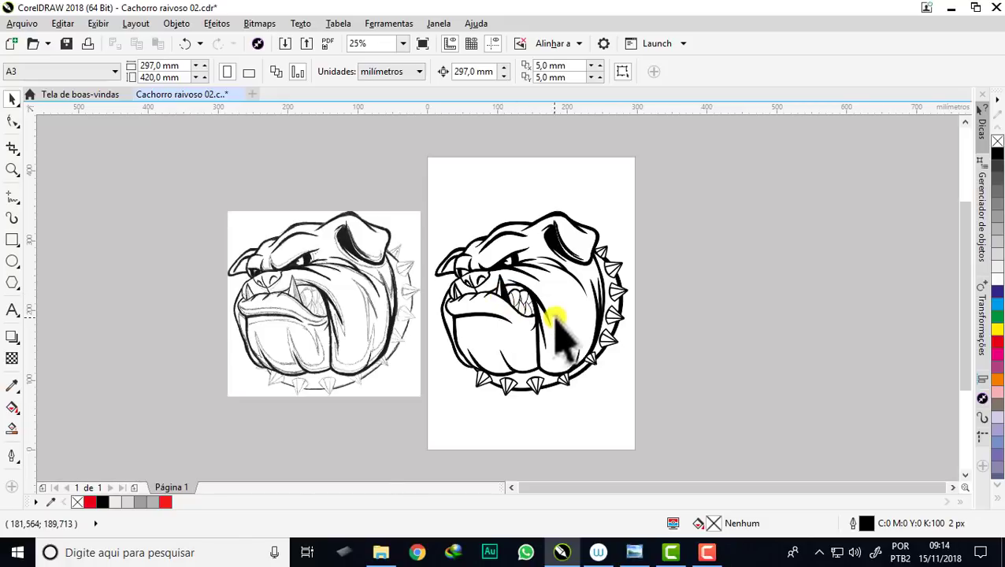
pyautogui.scroll(1, 556, 319)
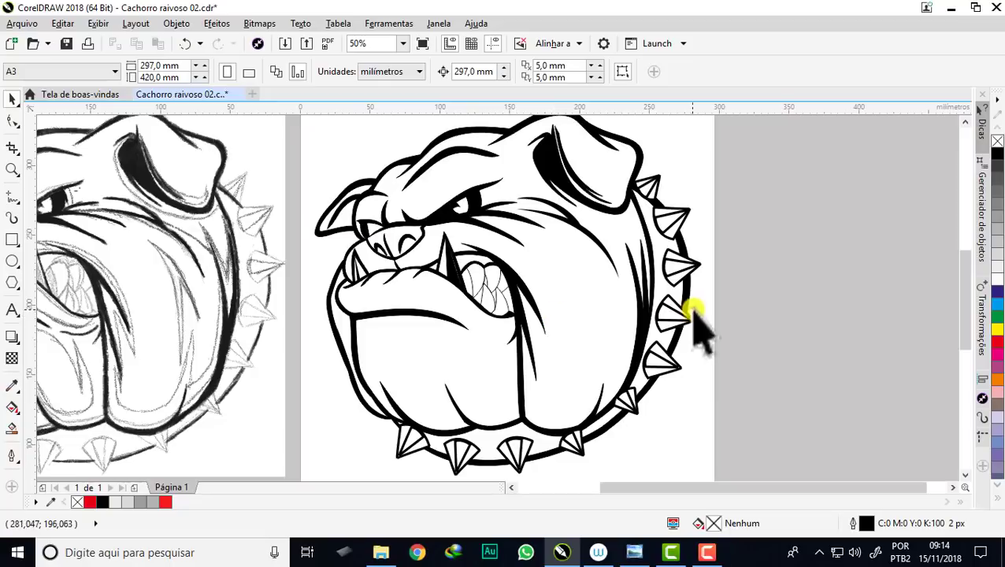
pyautogui.moveTo(966, 281); pyautogui.dragTo(966, 276)
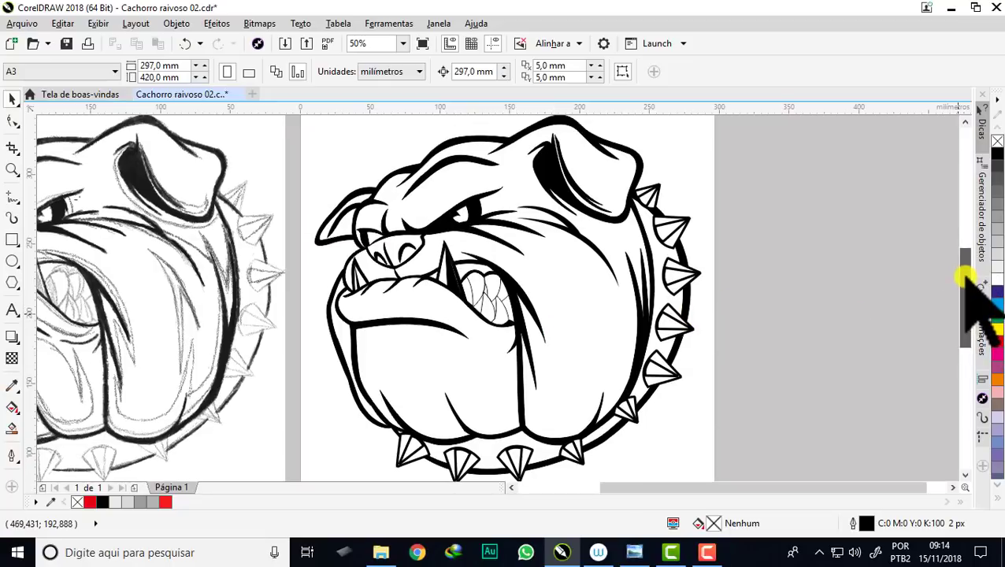
pyautogui.scroll(-1, 521, 273)
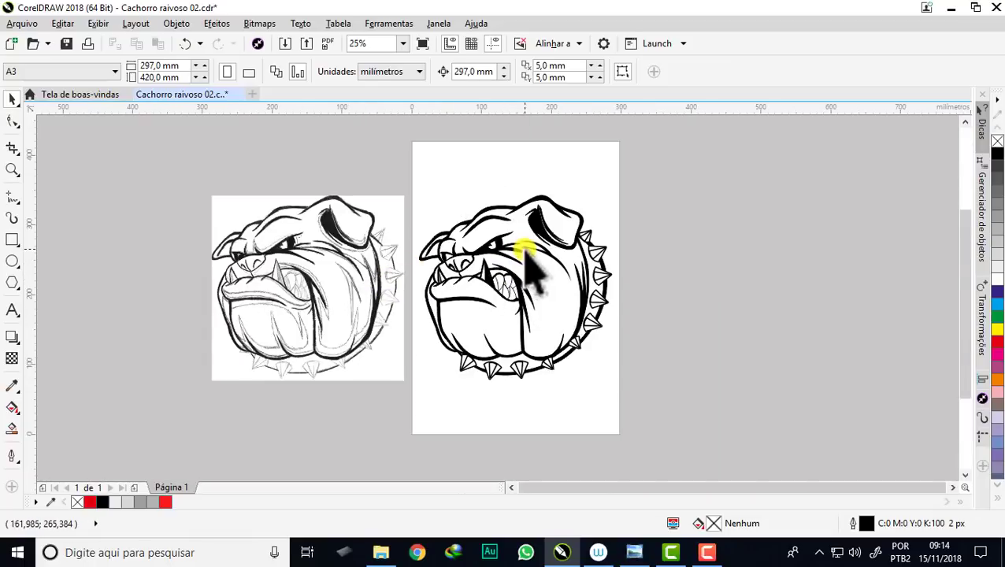
pyautogui.scroll(2, 524, 268)
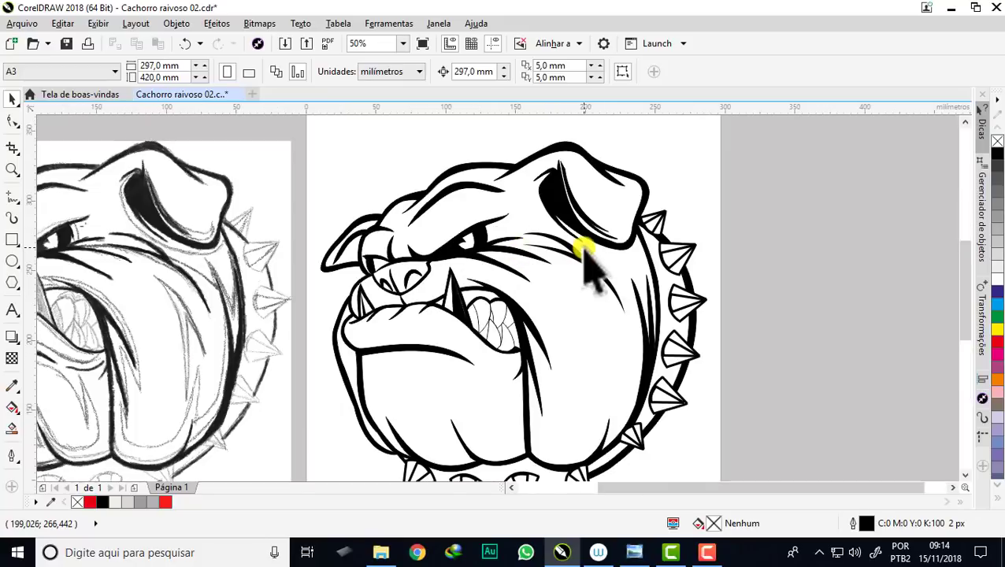
pyautogui.scroll(-2, 587, 256)
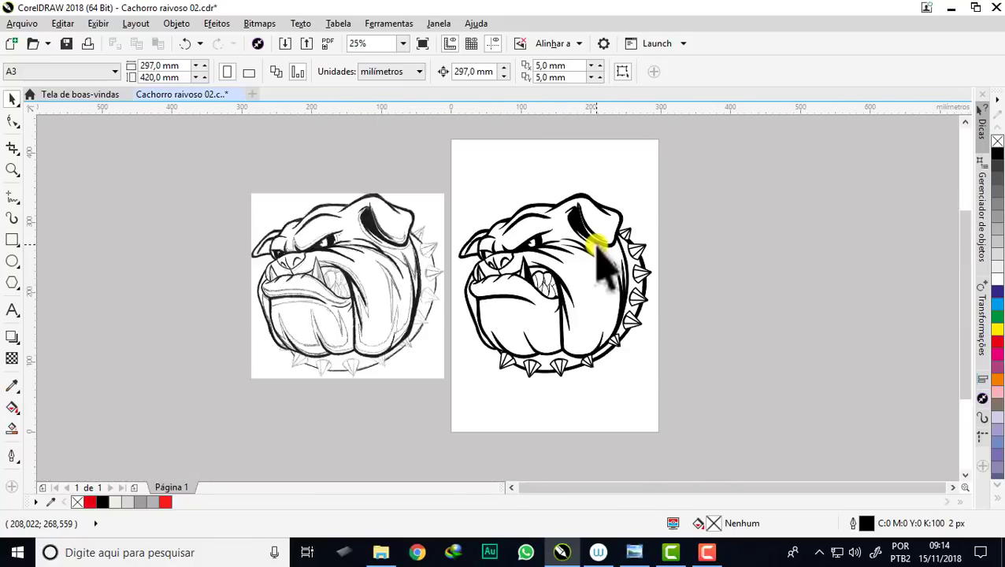
pyautogui.scroll(4, 348, 248)
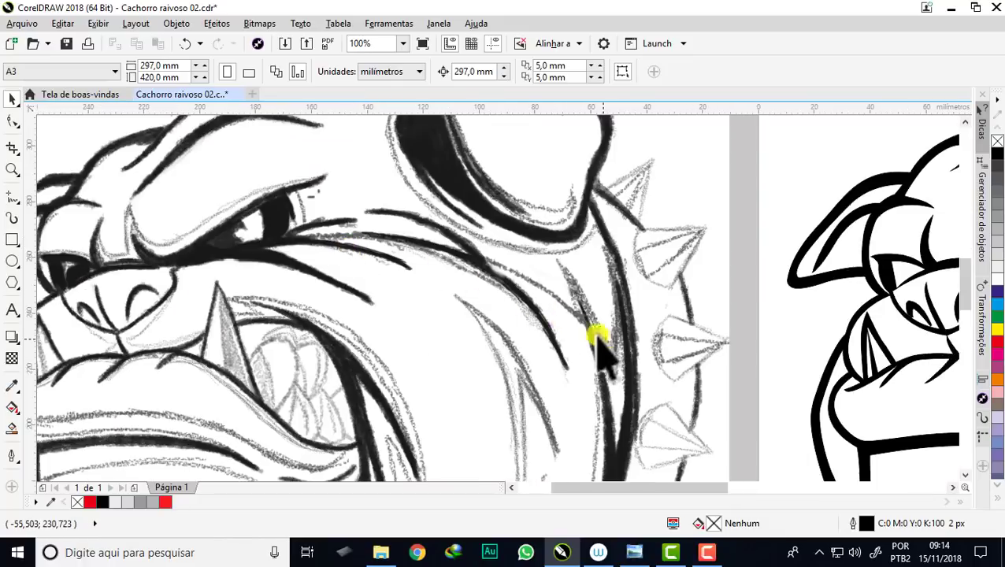
# Draw a Bézier curve from the eye corner across the cheek toward the collar
pyautogui.click(11, 197)
pyautogui.click(47, 229)
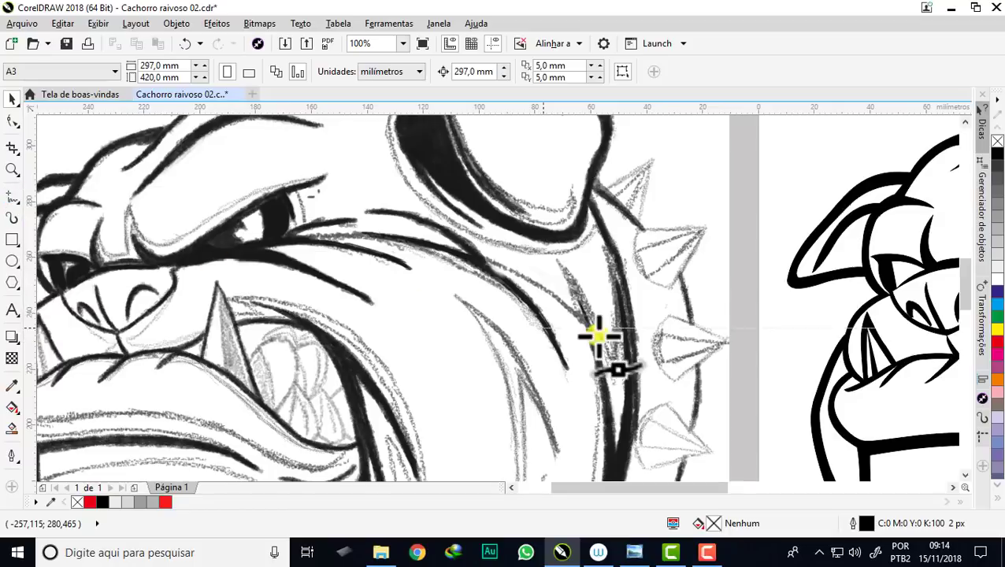
pyautogui.click(606, 341)
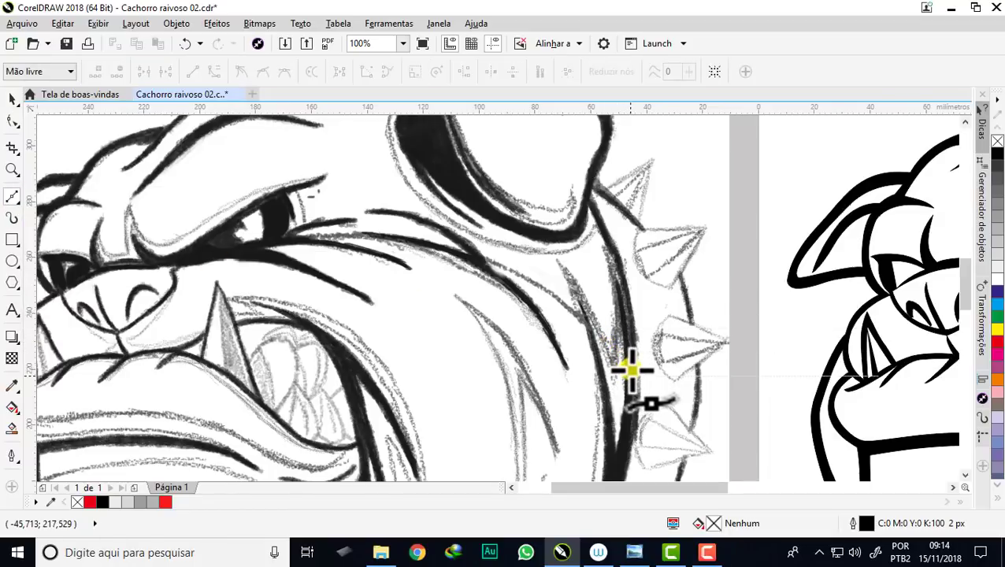
pyautogui.click(631, 372)
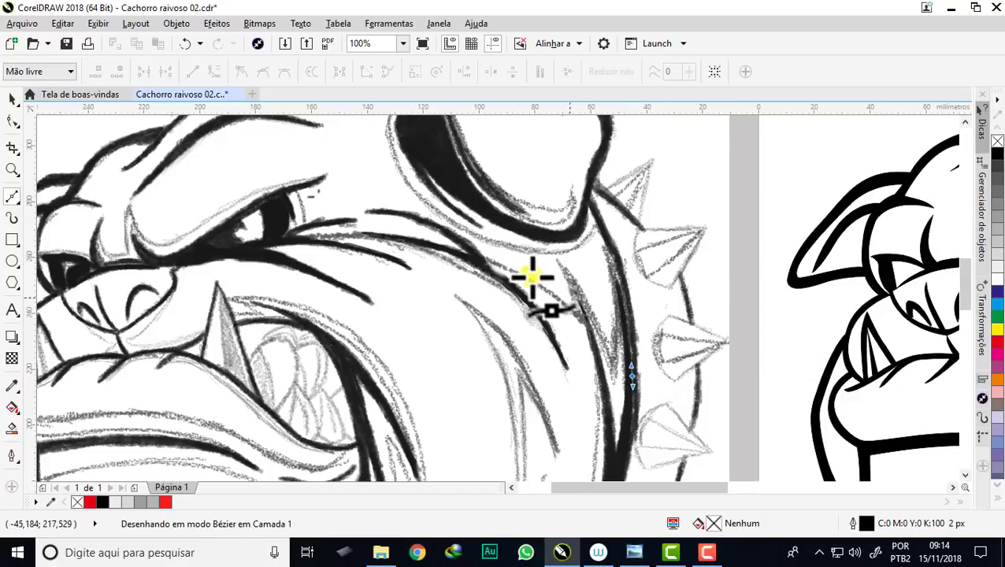
pyautogui.moveTo(265, 244)
pyautogui.mouseDown()
pyautogui.moveTo(97, 300)
pyautogui.moveTo(101, 280)
pyautogui.mouseUp()
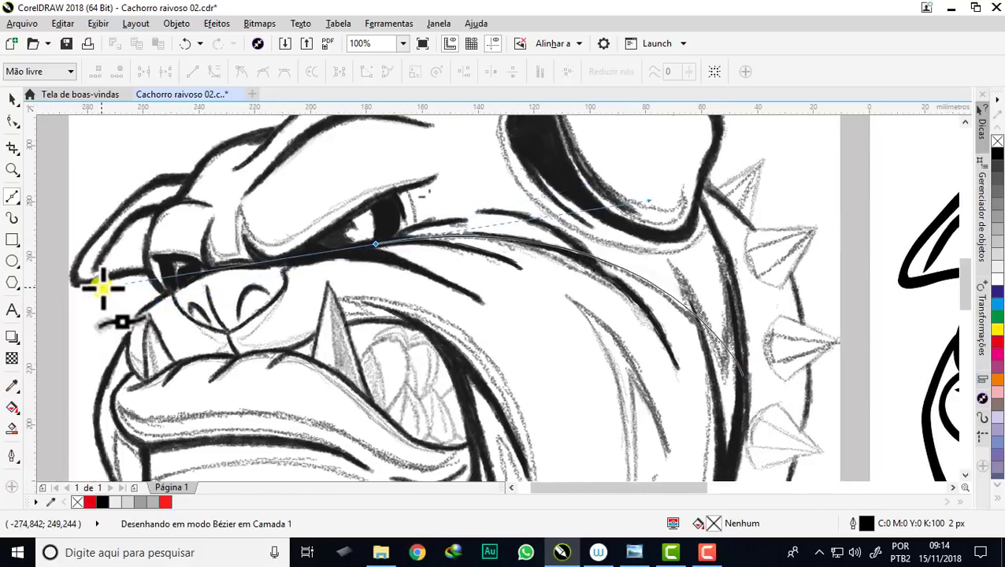
pyautogui.click(11, 98)
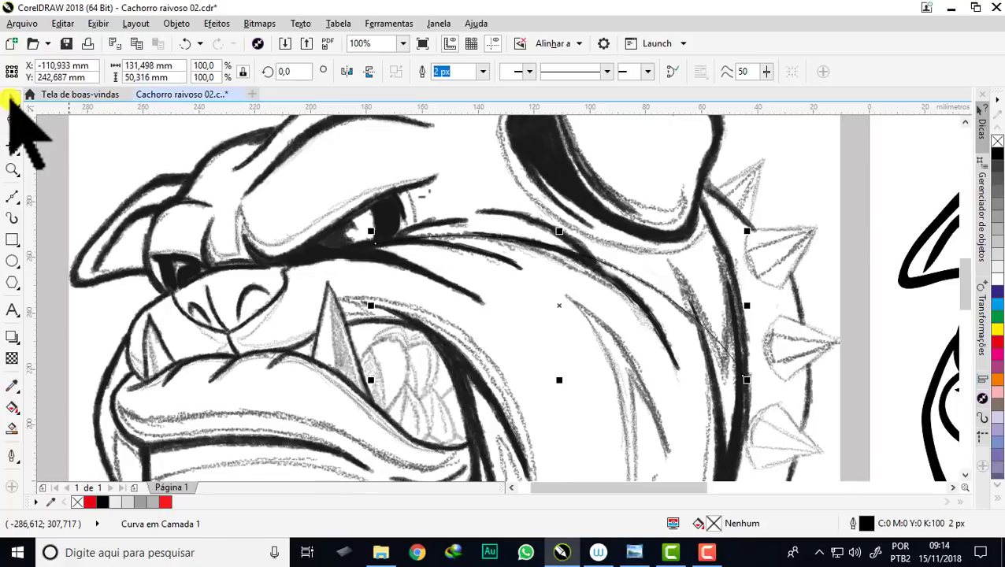
# Set the new curve's outline width to 10 px
pyautogui.click(482, 71)
pyautogui.click(444, 153)
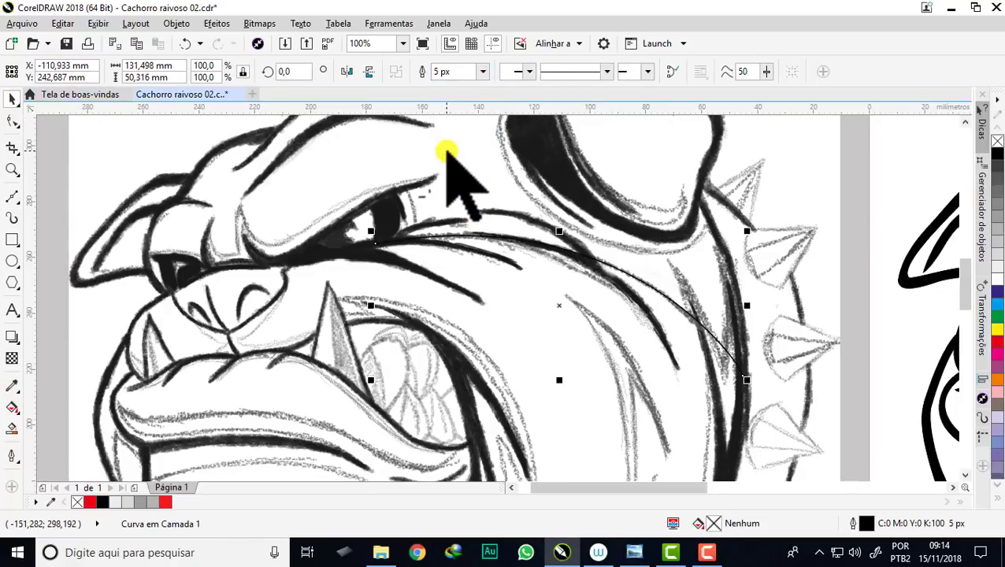
pyautogui.click(482, 72)
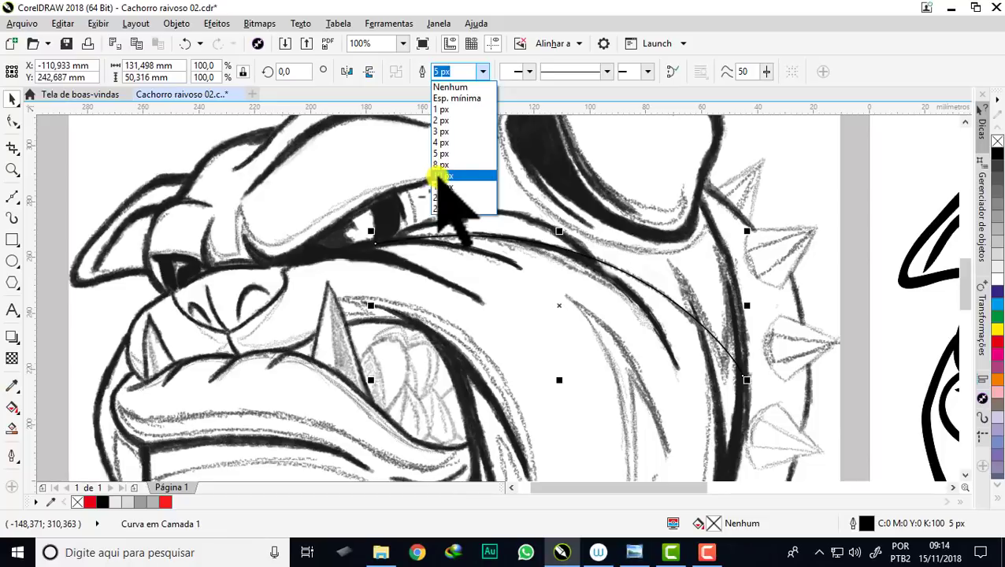
pyautogui.click(446, 175)
pyautogui.scroll(-1, 359, 234)
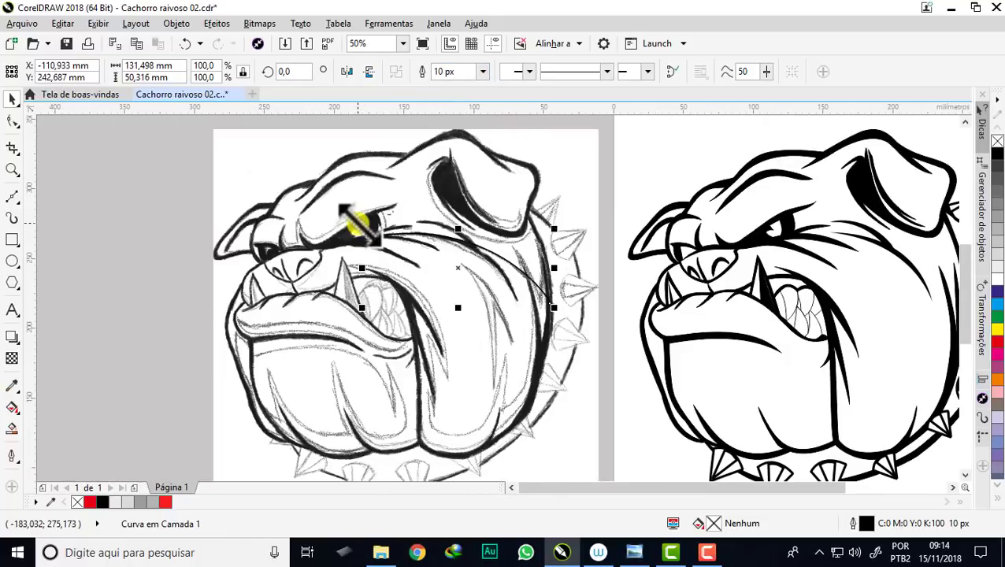
pyautogui.scroll(-1, 359, 226)
pyautogui.scroll(2, 642, 237)
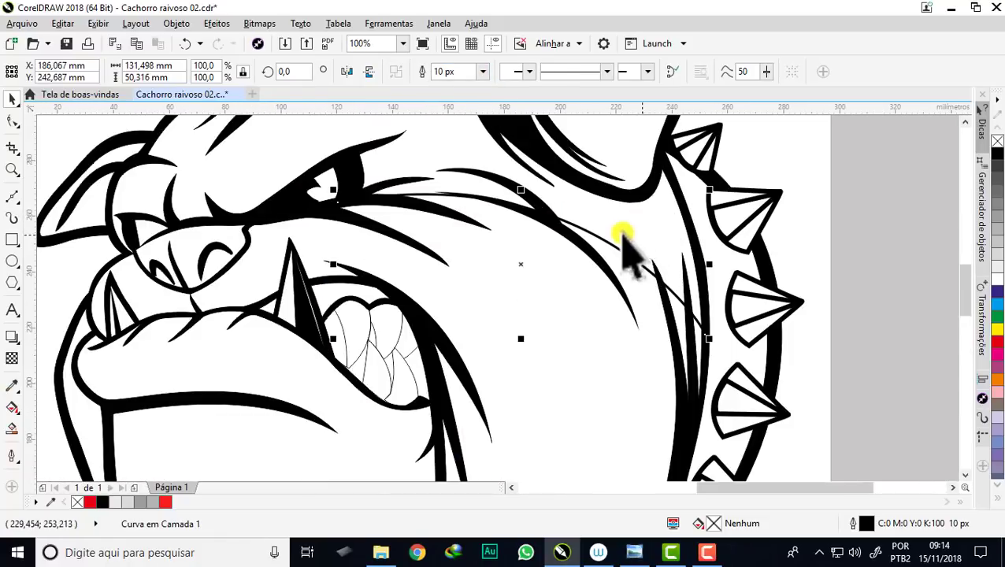
pyautogui.scroll(-1, 578, 221)
pyautogui.scroll(-1, 559, 201)
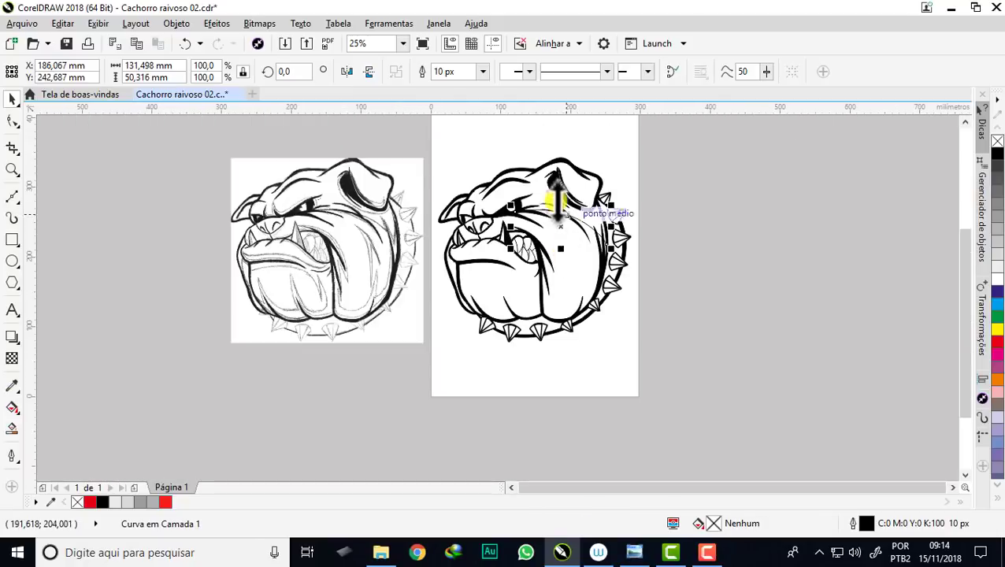
pyautogui.scroll(1, 527, 202)
pyautogui.scroll(1, 489, 196)
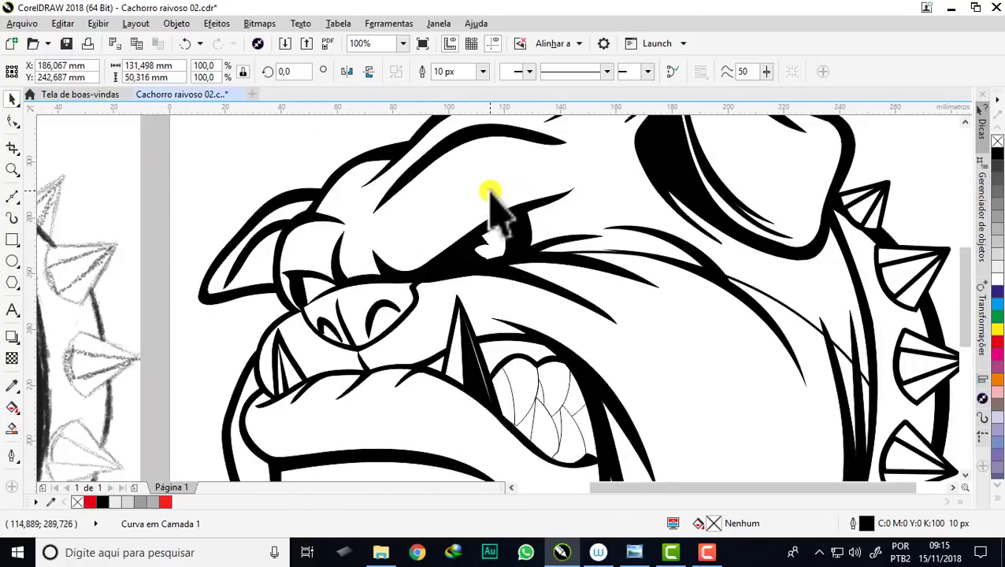
pyautogui.scroll(-1, 508, 299)
pyautogui.scroll(2, 512, 295)
pyautogui.scroll(-2, 504, 251)
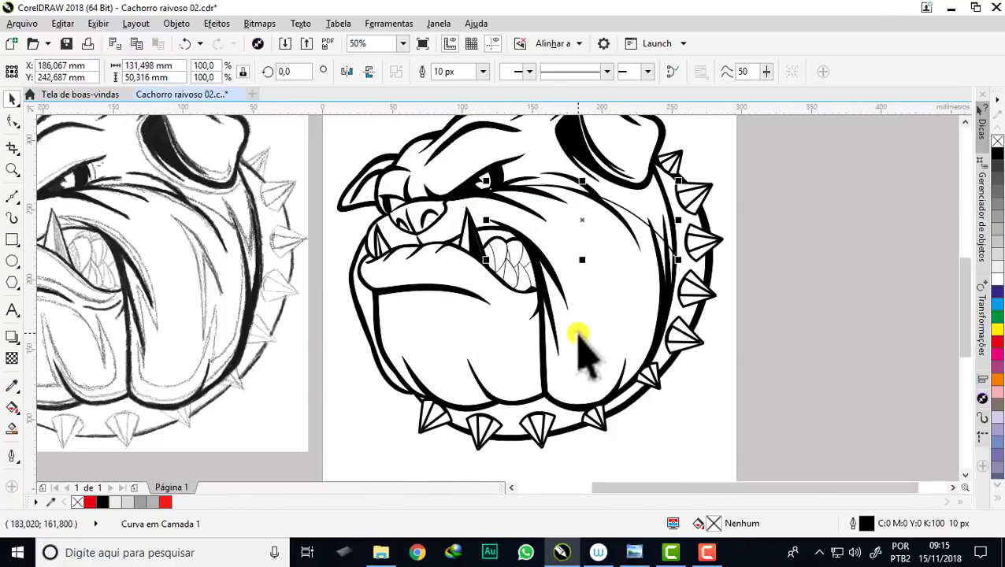
pyautogui.scroll(-1, 568, 315)
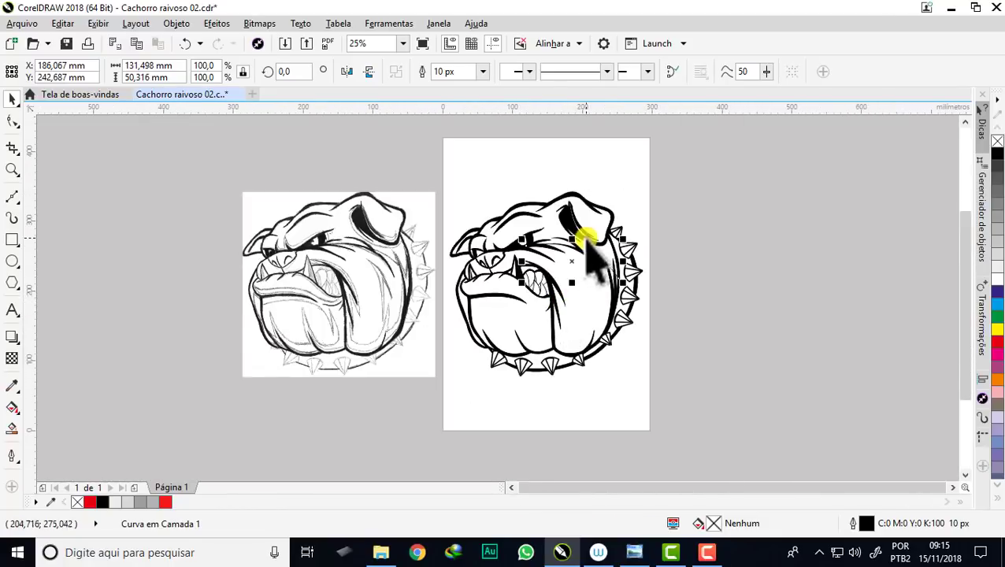
pyautogui.click(591, 326)
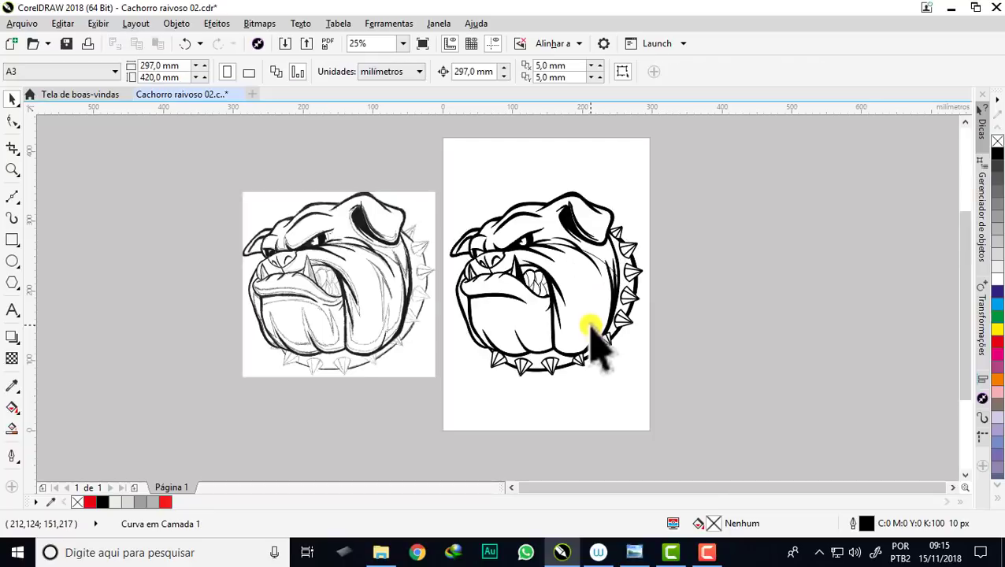
pyautogui.click(995, 275)
pyautogui.click(536, 365)
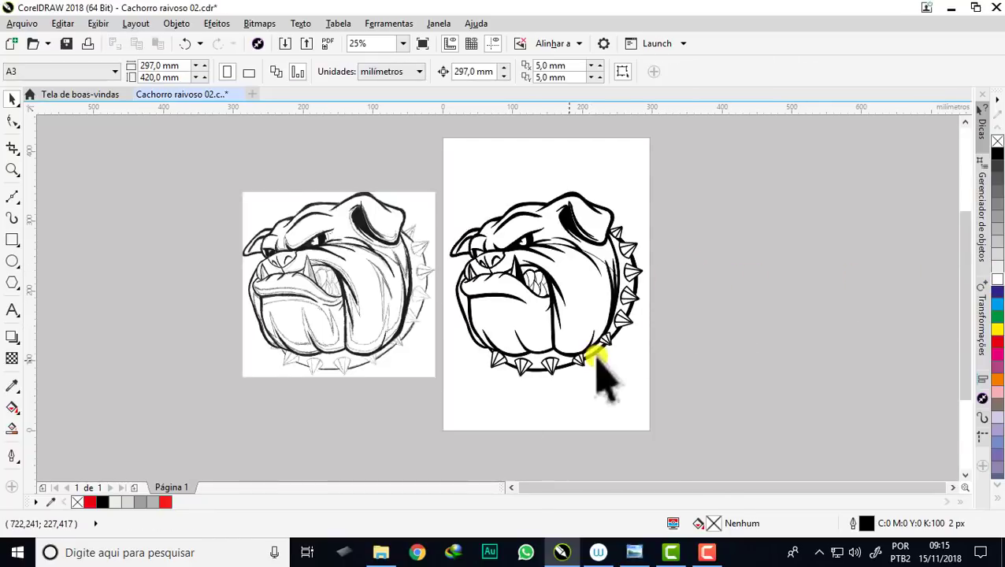
pyautogui.scroll(1, 630, 298)
pyautogui.scroll(1, 634, 236)
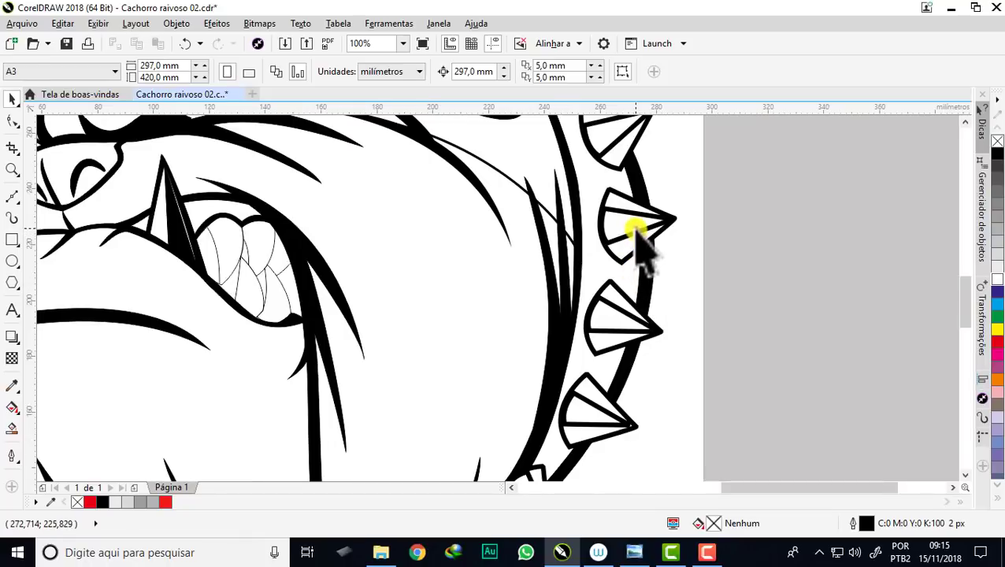
pyautogui.click(636, 230)
pyautogui.scroll(-1, 622, 227)
pyautogui.scroll(-1, 677, 244)
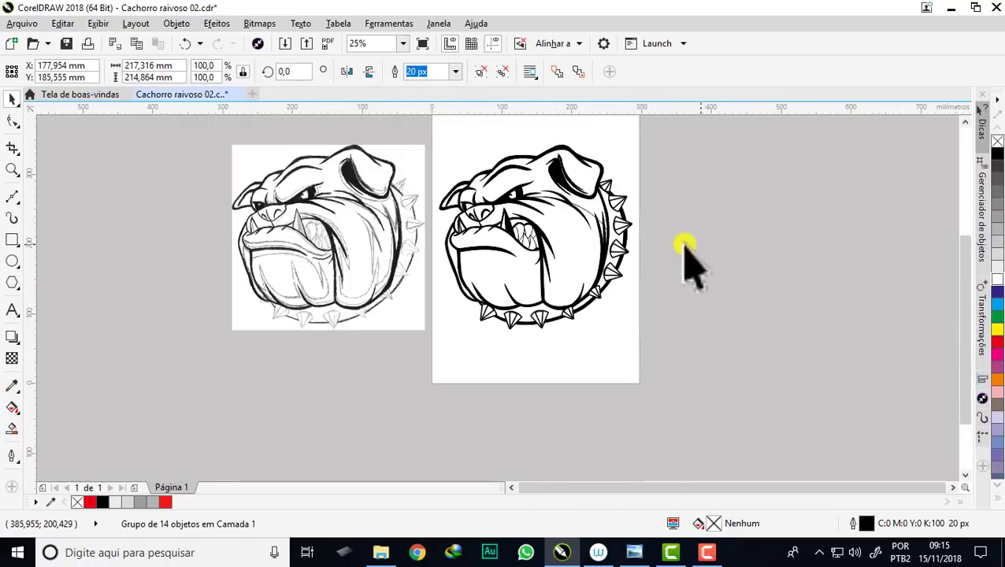
pyautogui.click(523, 180)
pyautogui.scroll(1, 523, 177)
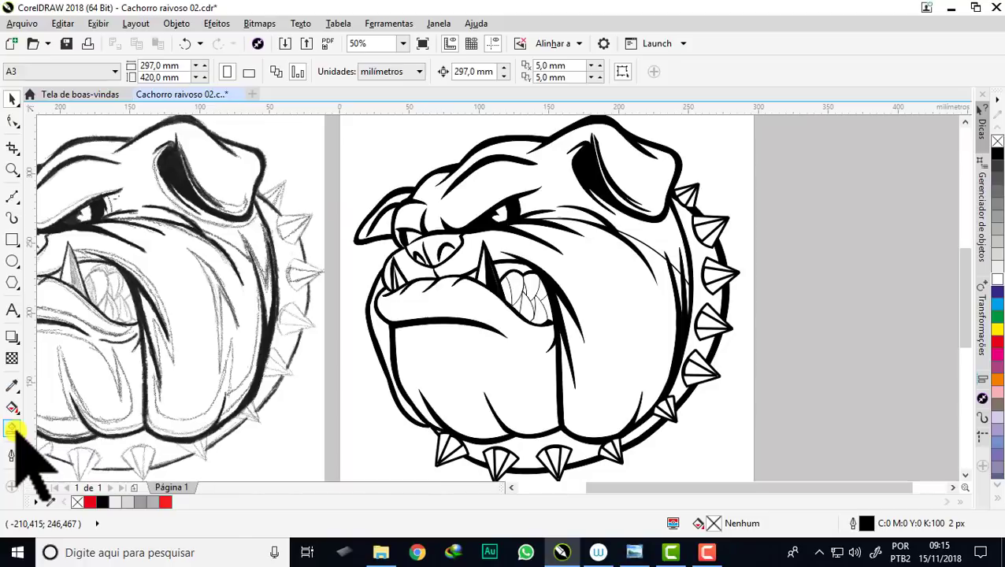
# Set up Smart Fill with fill colour R224 G215 B215 and no outline
pyautogui.click(14, 430)
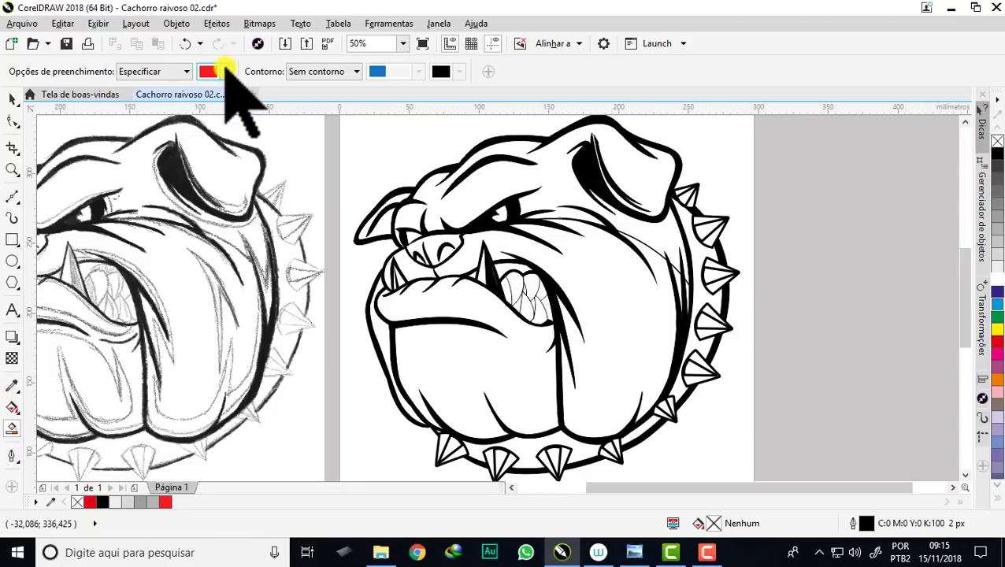
pyautogui.click(227, 71)
pyautogui.moveTo(270, 211)
pyautogui.mouseDown()
pyautogui.moveTo(226, 157)
pyautogui.moveTo(211, 158)
pyautogui.mouseUp()
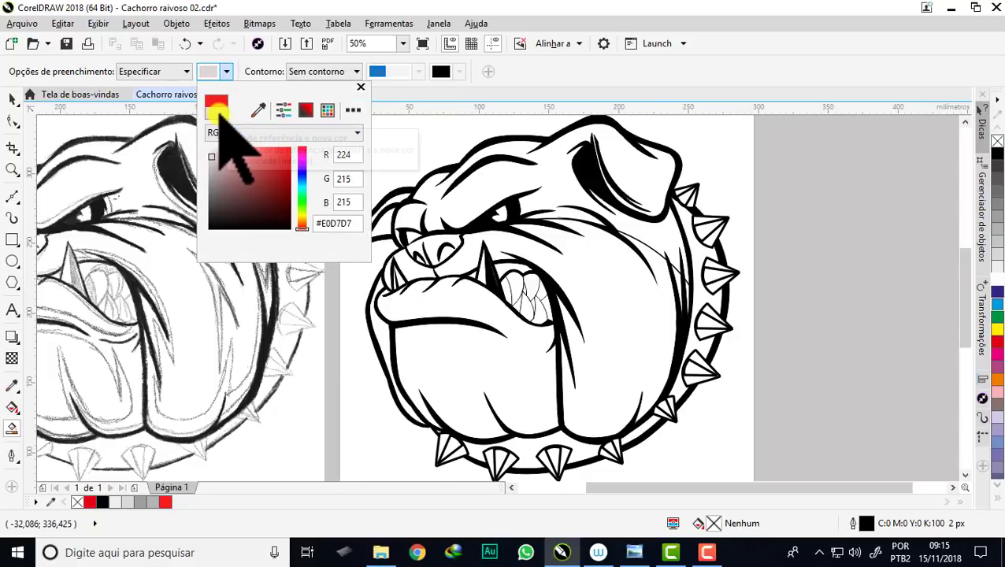
pyautogui.click(685, 20)
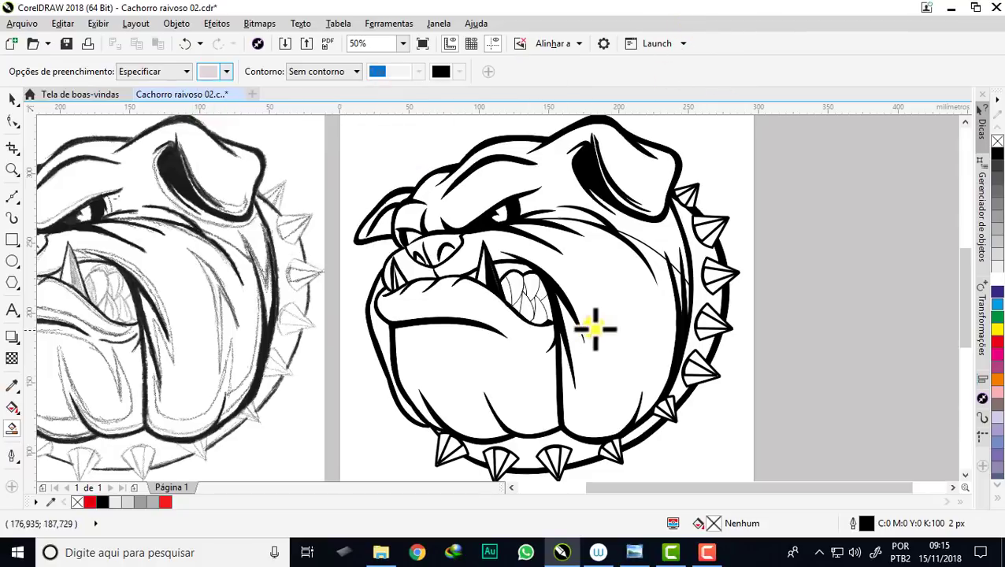
# Fill the cheek, the lower jaw and the gap between eye and jaw light grey
pyautogui.scroll(2, 611, 356)
pyautogui.click(611, 352)
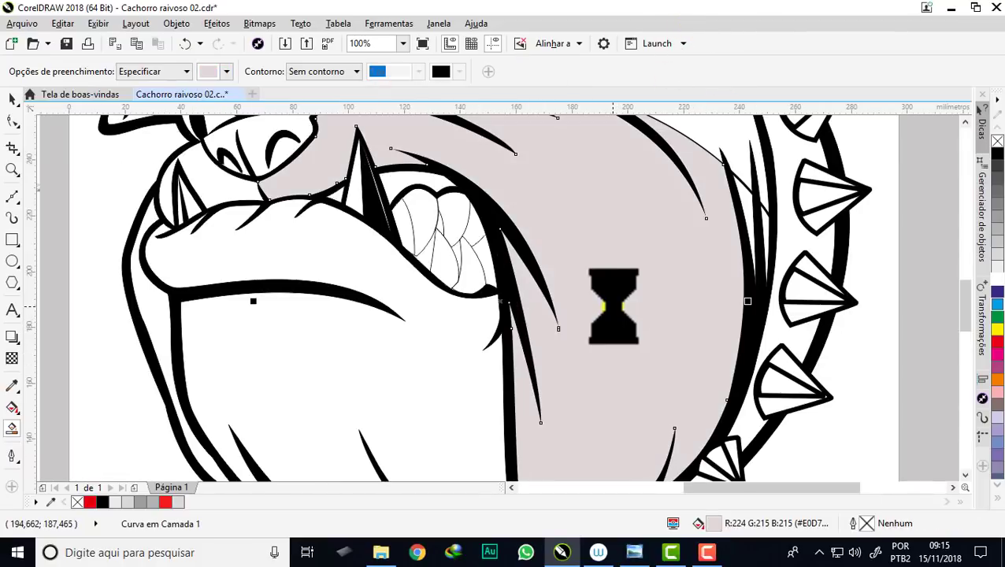
pyautogui.scroll(-2, 593, 221)
pyautogui.scroll(-1, 593, 222)
pyautogui.scroll(2, 550, 233)
pyautogui.click(550, 277)
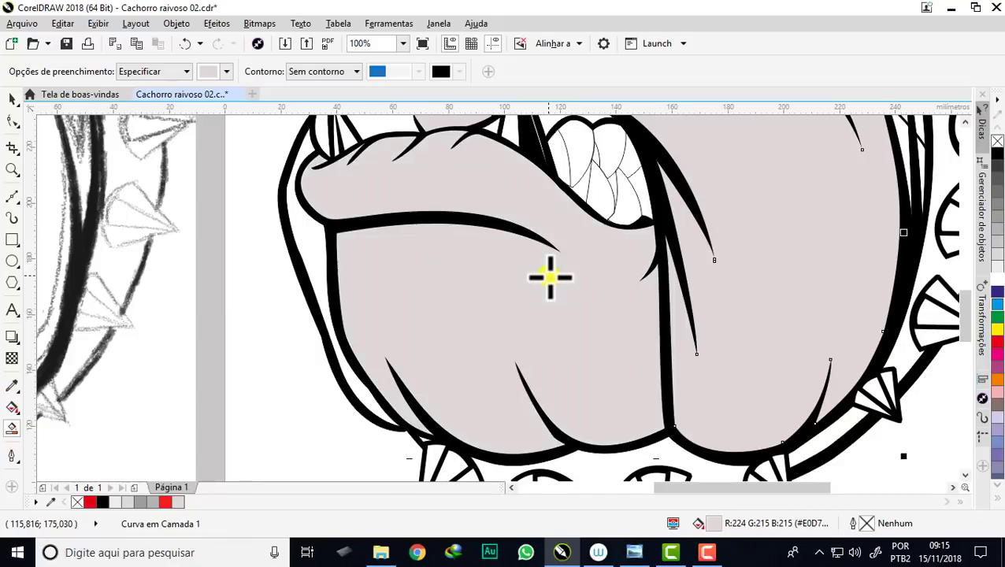
pyautogui.scroll(-2, 549, 283)
pyautogui.scroll(1, 591, 265)
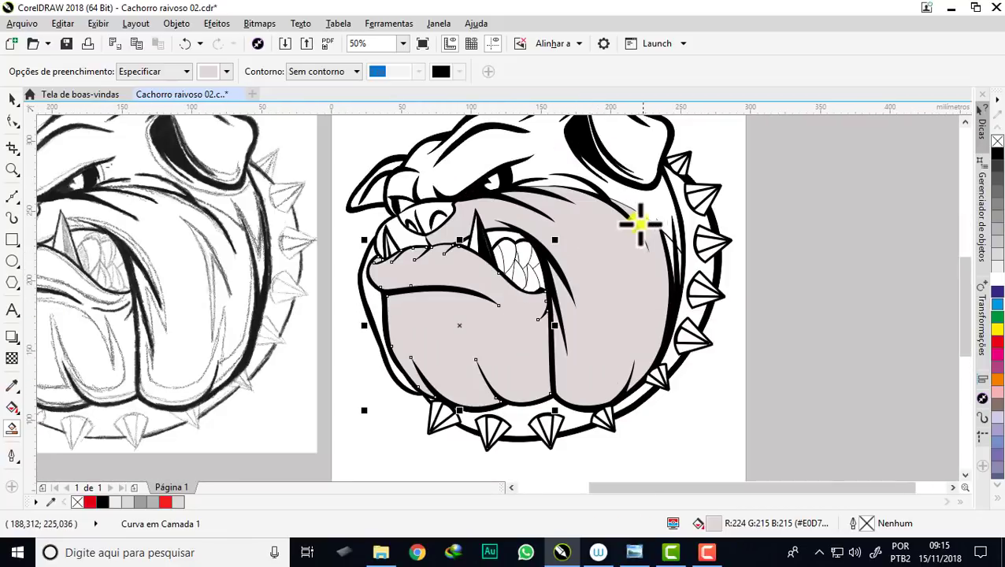
pyautogui.scroll(2, 398, 219)
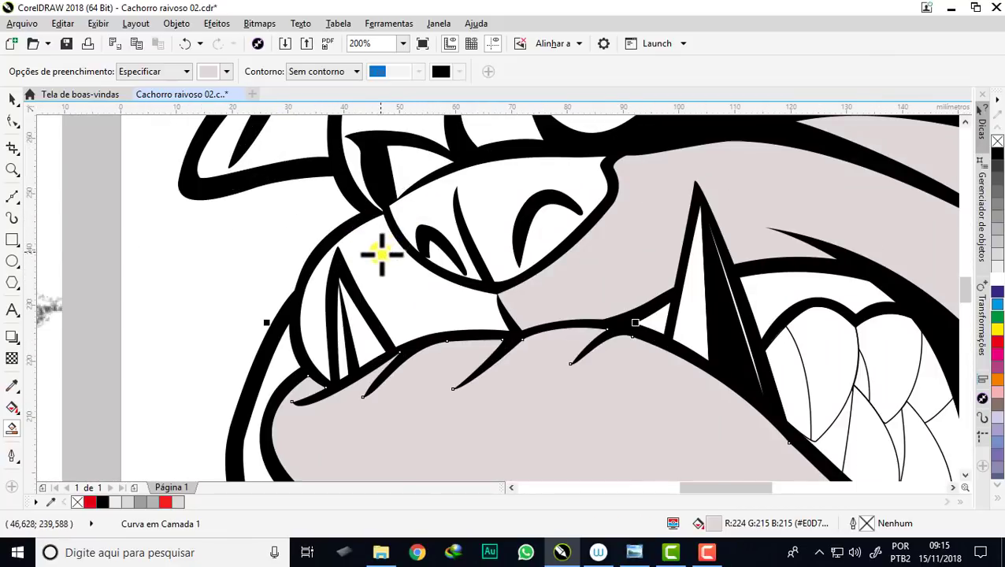
pyautogui.click(381, 254)
# Fill the thin strips between black strokes near the collar light grey
pyautogui.scroll(-1, 432, 237)
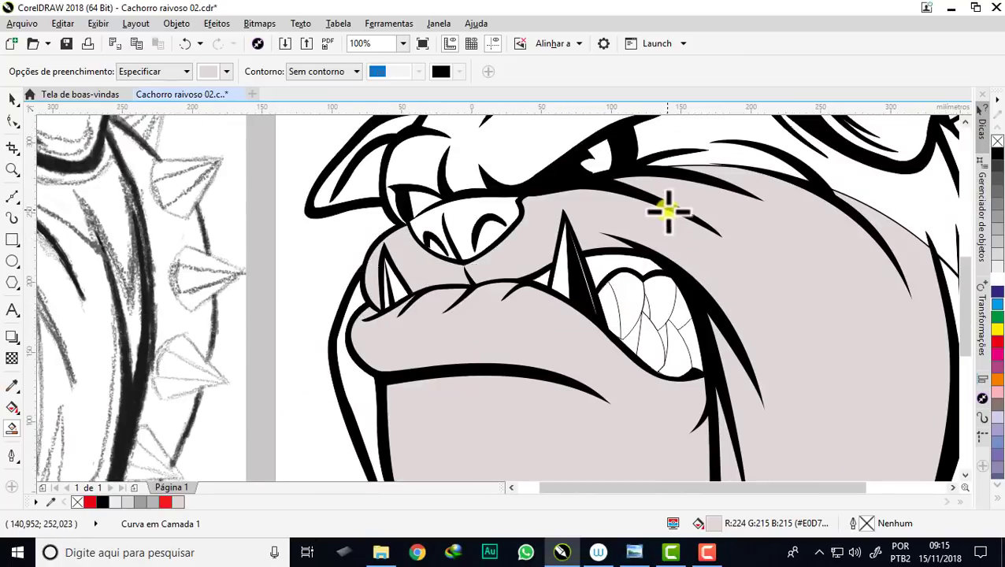
pyautogui.scroll(-1, 682, 232)
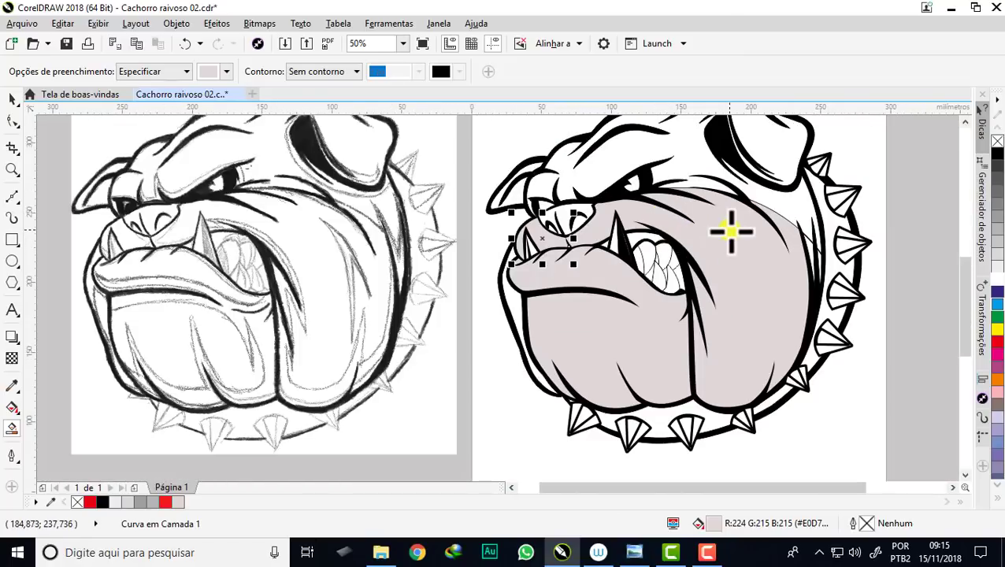
pyautogui.scroll(1, 805, 232)
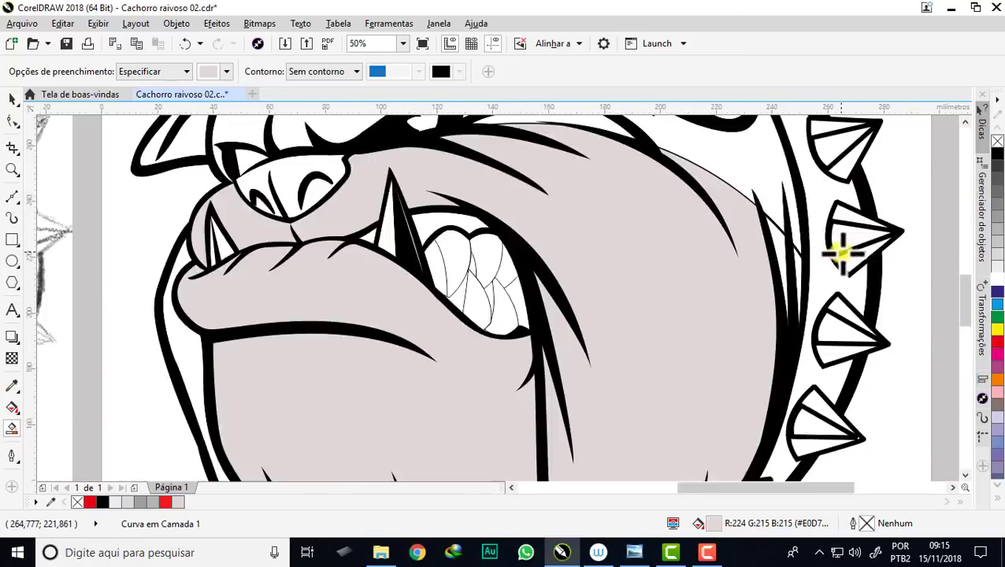
pyautogui.scroll(1, 837, 253)
pyautogui.click(717, 236)
pyautogui.scroll(1, 756, 279)
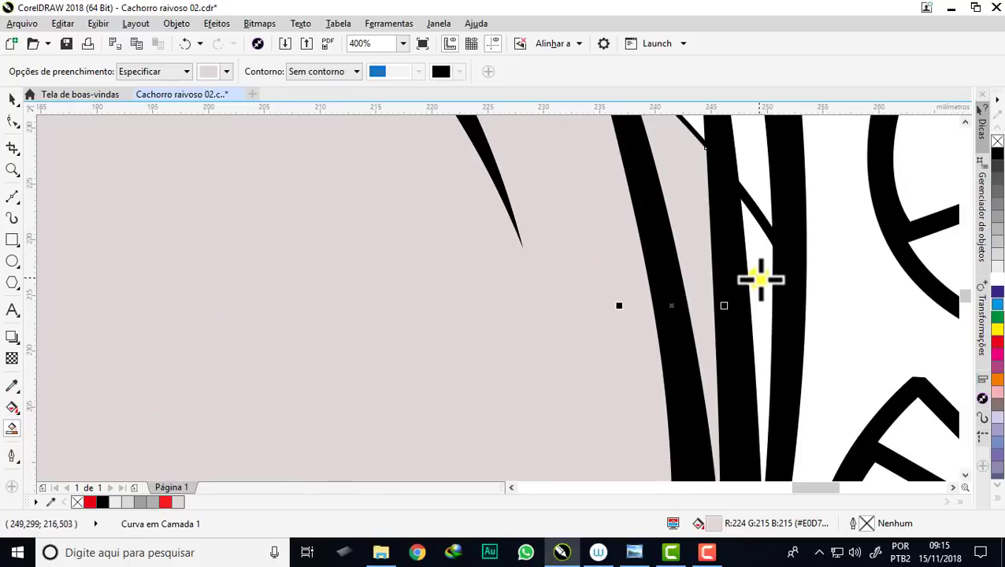
pyautogui.click(743, 316)
# Fill the area along the left cheek contour light grey and check the result
pyautogui.scroll(-2, 726, 270)
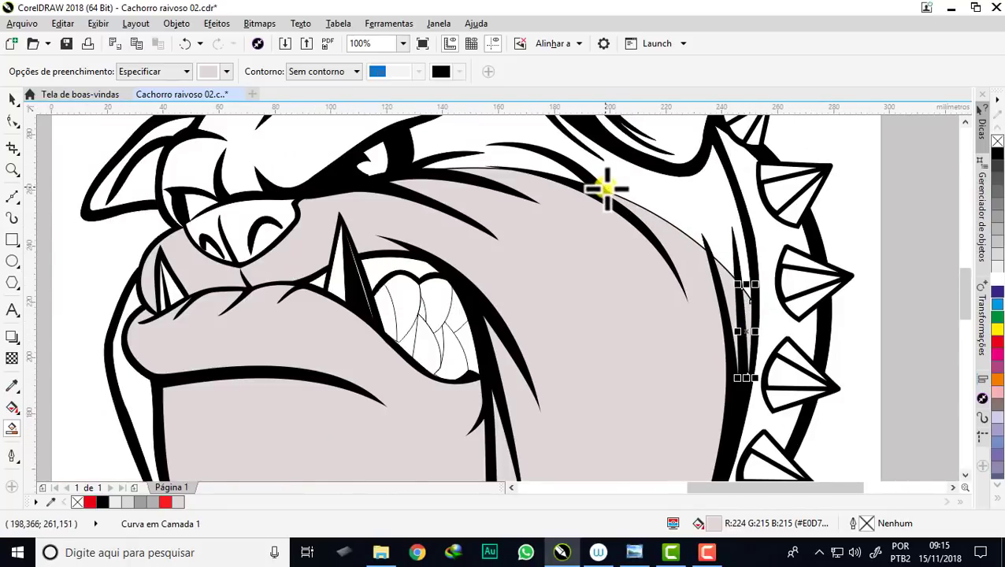
pyautogui.scroll(1, 607, 189)
pyautogui.scroll(-1, 752, 272)
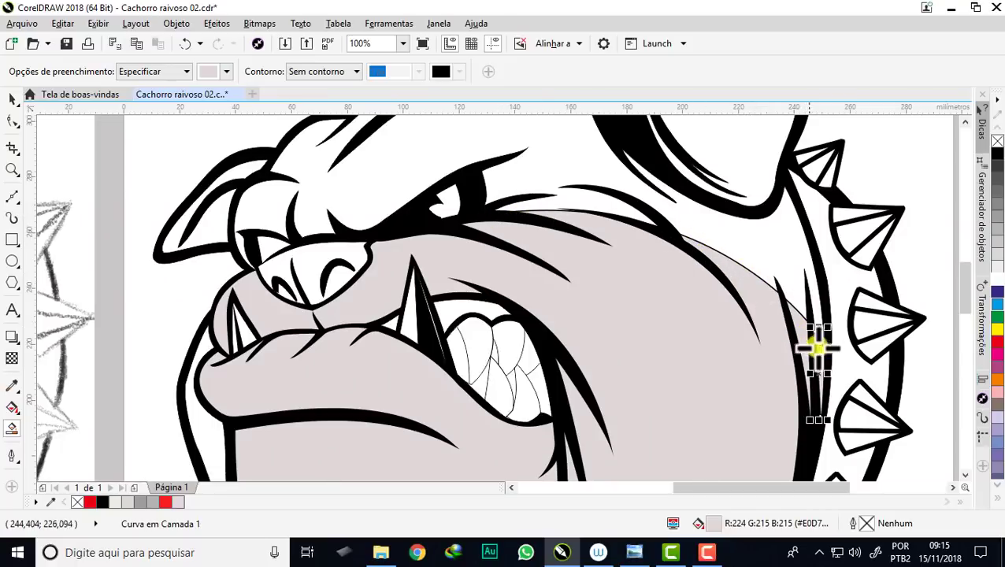
pyautogui.scroll(-1, 539, 207)
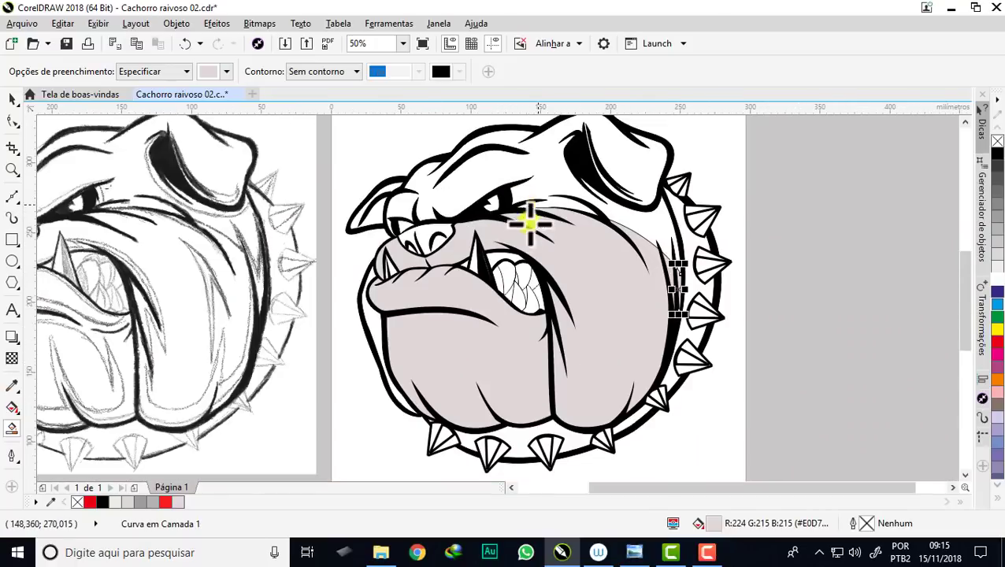
pyautogui.scroll(1, 375, 319)
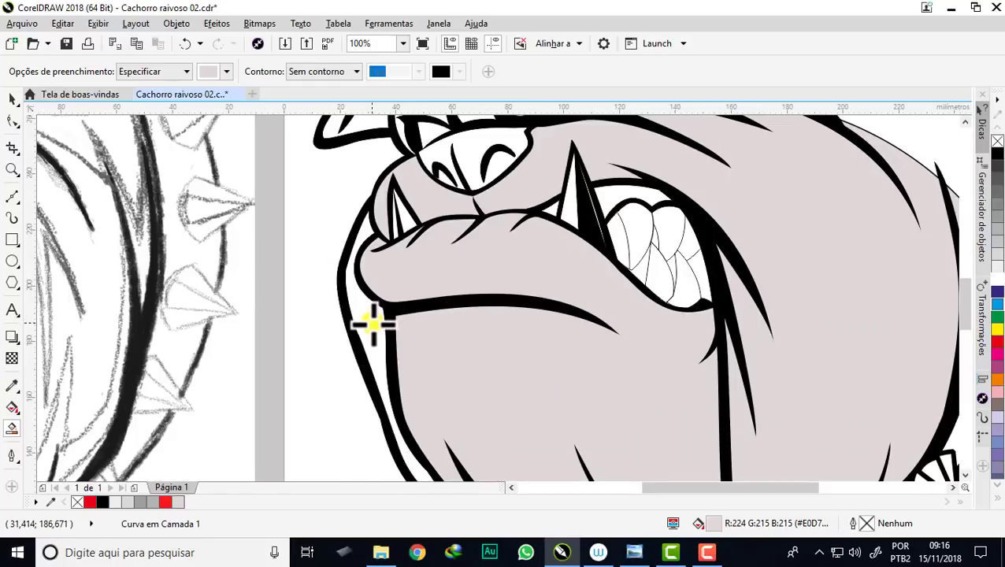
pyautogui.click(380, 319)
pyautogui.scroll(-1, 386, 323)
pyautogui.scroll(-1, 391, 333)
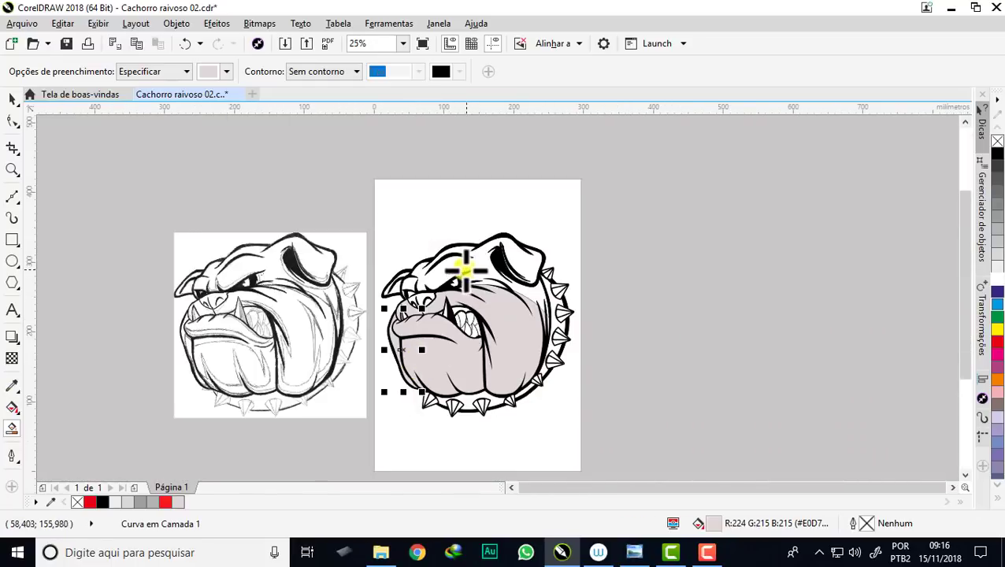
pyautogui.scroll(1, 463, 272)
pyautogui.scroll(-1, 577, 268)
pyautogui.scroll(2, 552, 311)
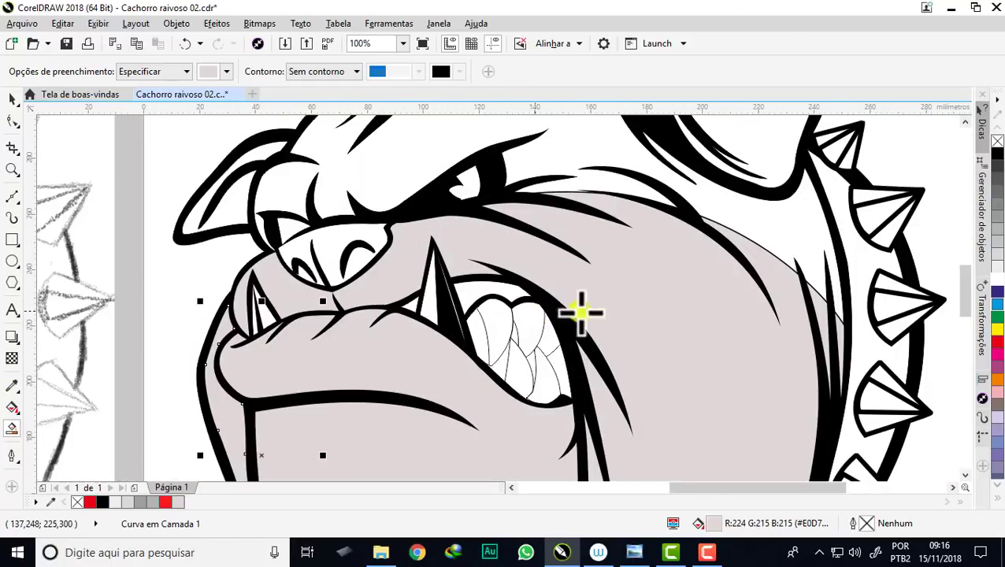
pyautogui.scroll(1, 732, 232)
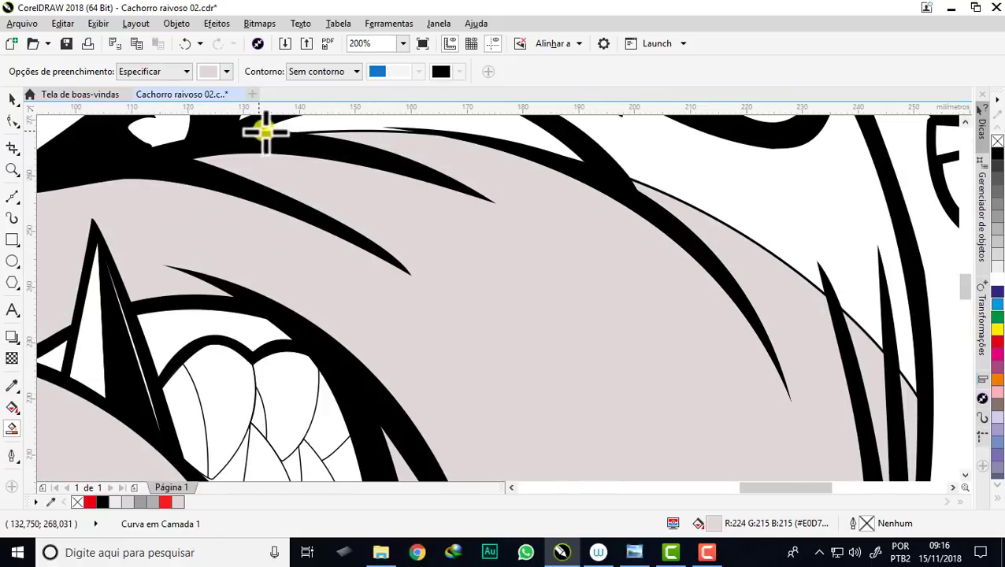
pyautogui.scroll(-2, 717, 272)
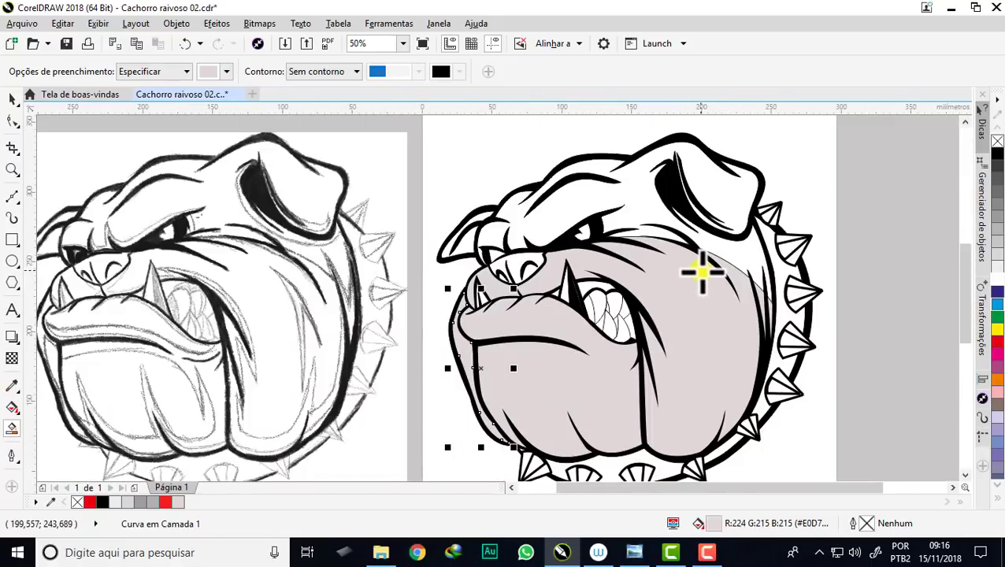
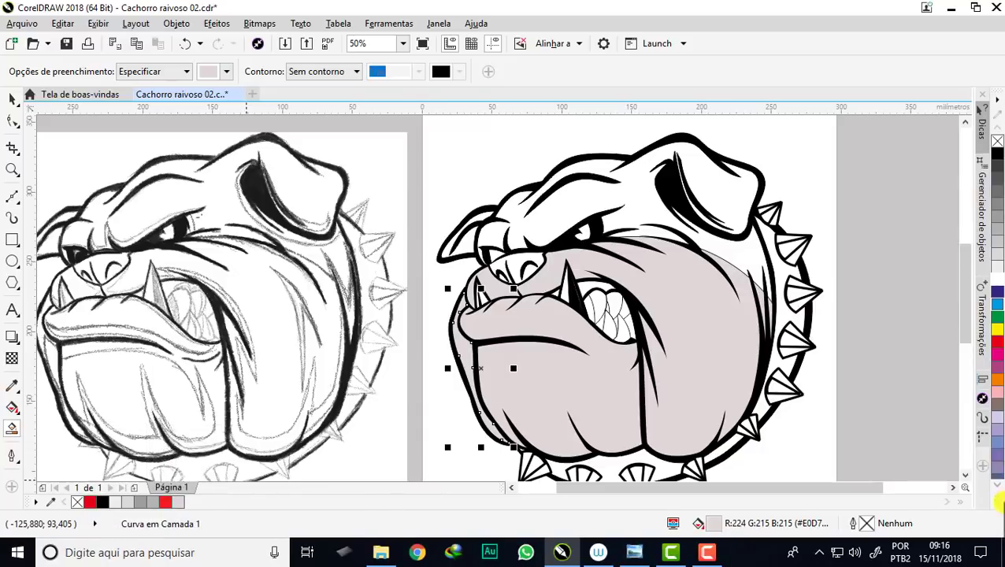
# Expand the palette and set the Smart Fill colour to dark maroon #5E2222
pyautogui.click(995, 499)
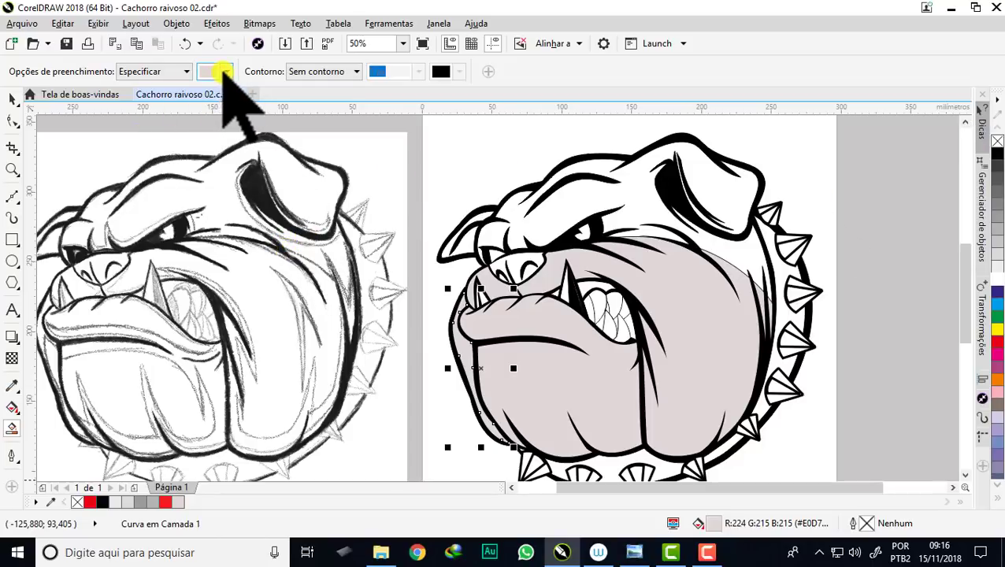
pyautogui.click(225, 71)
pyautogui.moveTo(263, 157); pyautogui.dragTo(268, 164)
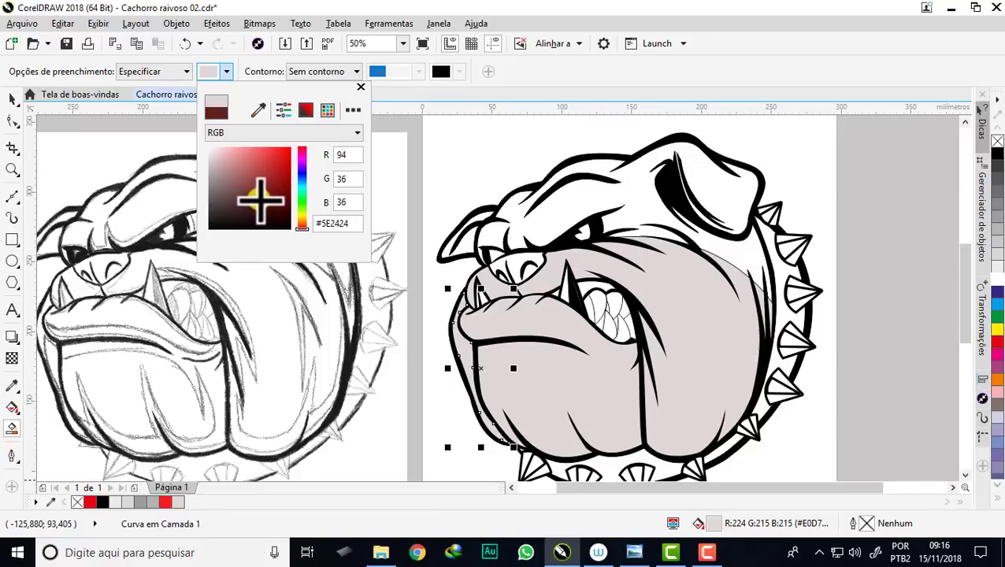
pyautogui.moveTo(262, 201); pyautogui.dragTo(261, 199)
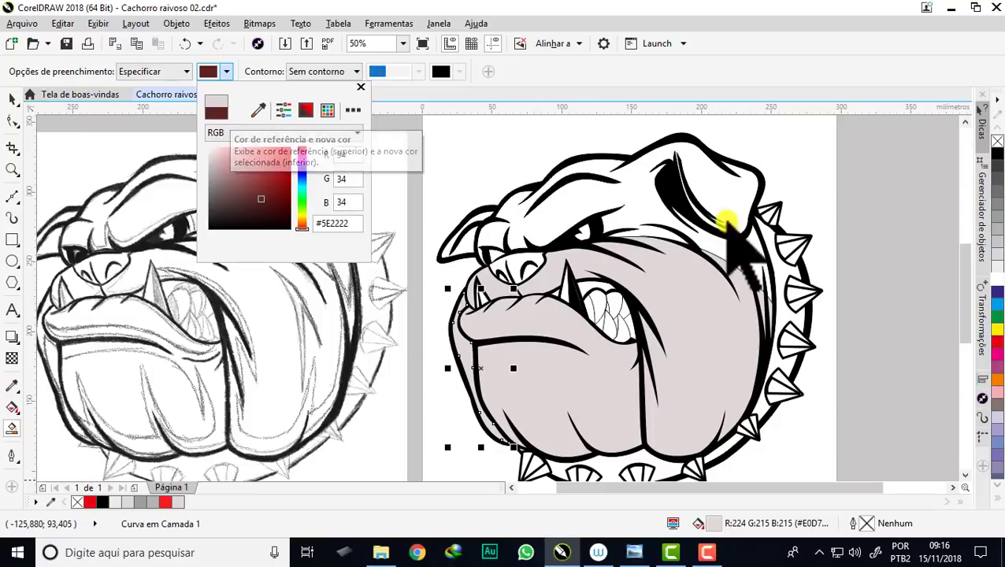
# Smart-fill the head region and the left ear with the #5E2222 maroon
pyautogui.click(624, 194)
pyautogui.click(622, 194)
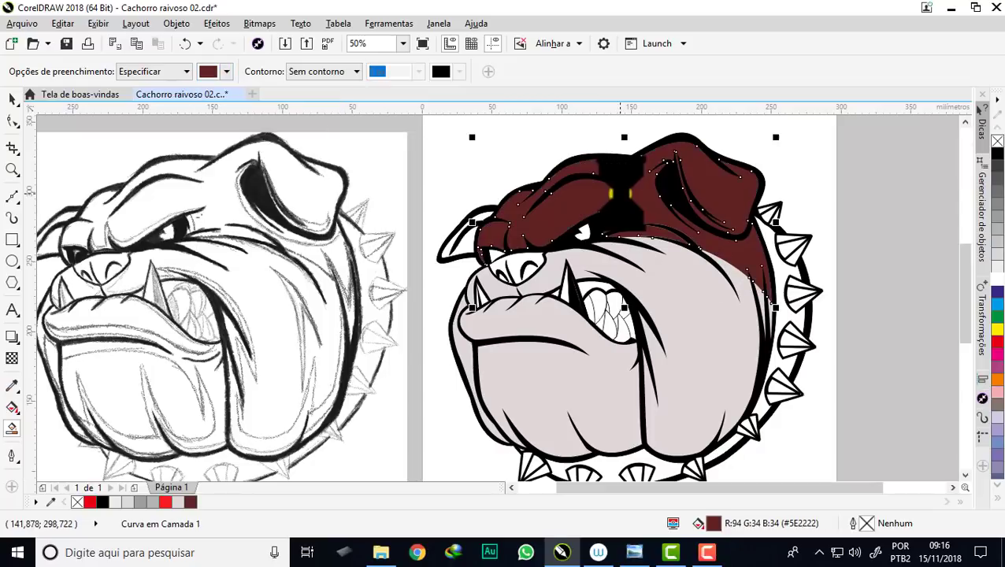
pyautogui.scroll(2, 471, 218)
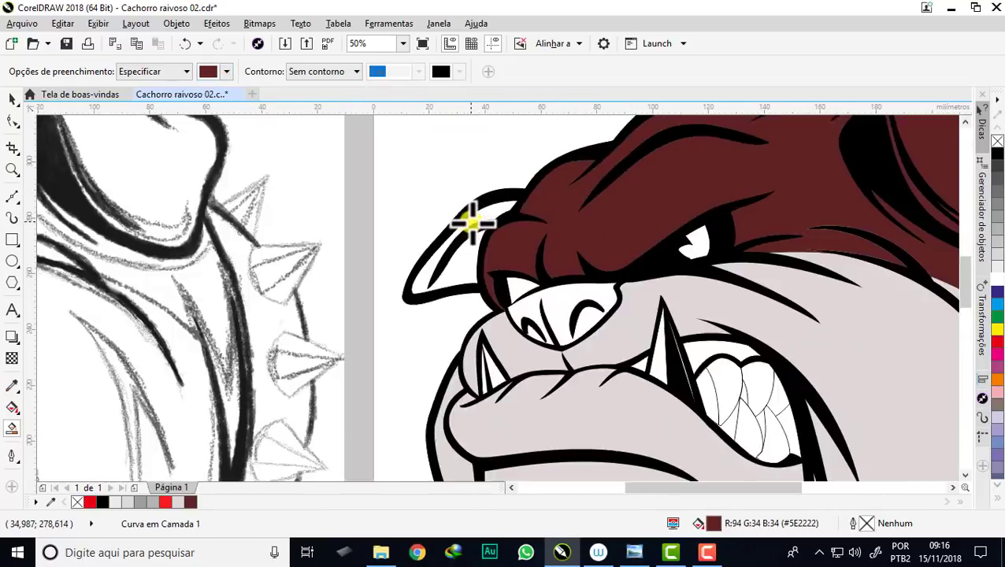
pyautogui.scroll(2, 477, 214)
pyautogui.click(477, 235)
pyautogui.scroll(-2, 471, 230)
pyautogui.scroll(-2, 624, 252)
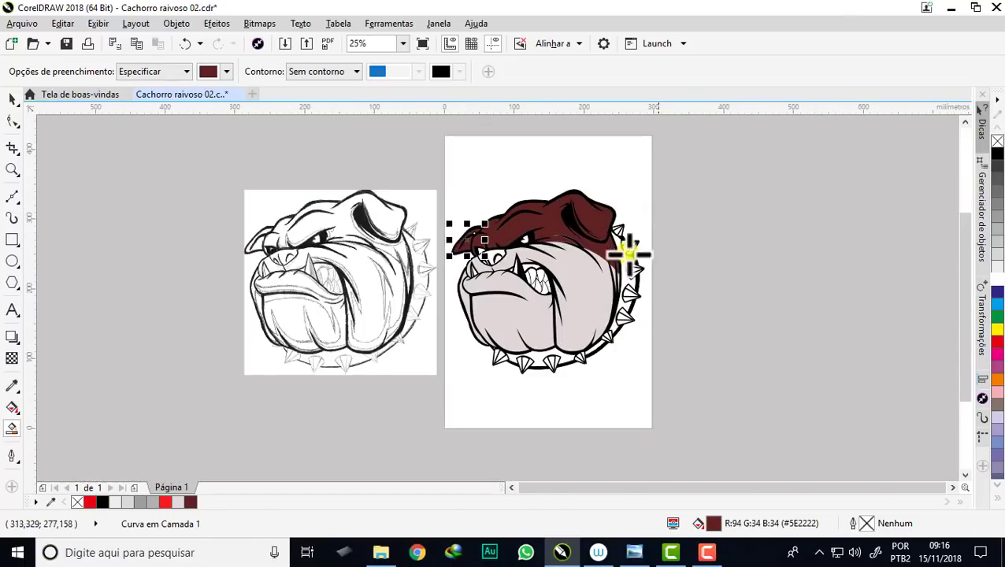
pyautogui.scroll(2, 552, 237)
pyautogui.scroll(-1, 601, 189)
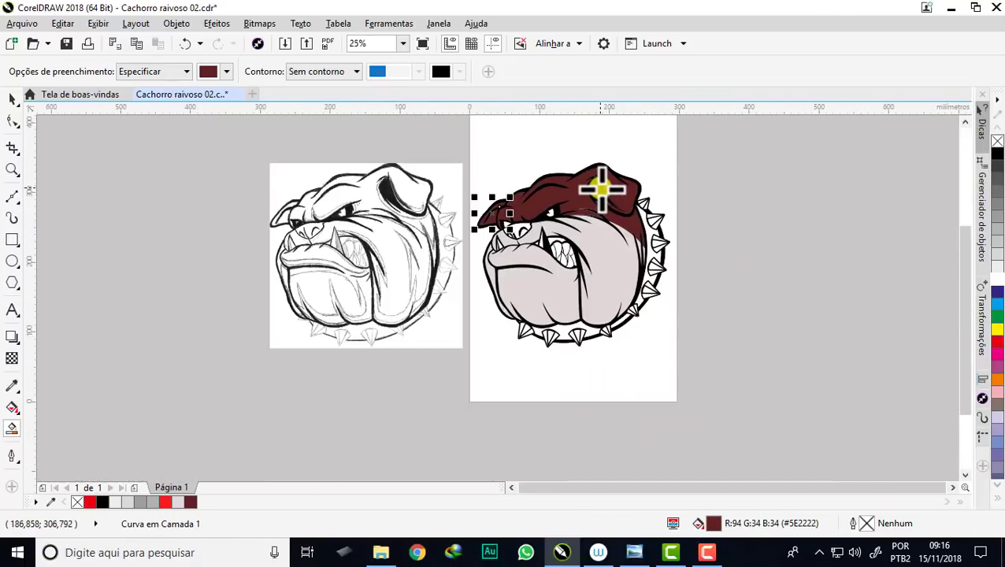
# Switch to the Pick tool and select the new maroon head shape
pyautogui.click(11, 99)
pyautogui.click(740, 288)
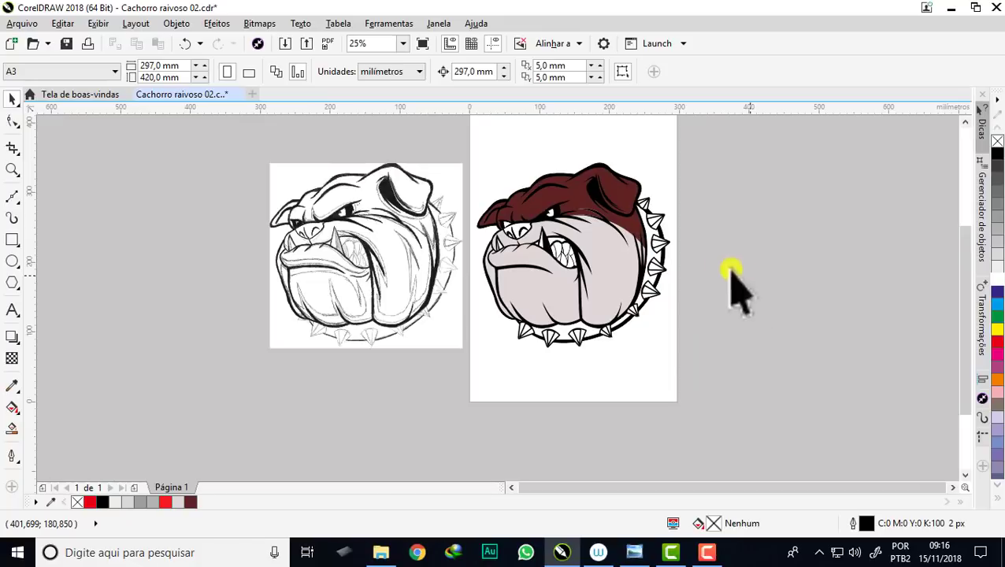
pyautogui.scroll(2, 556, 197)
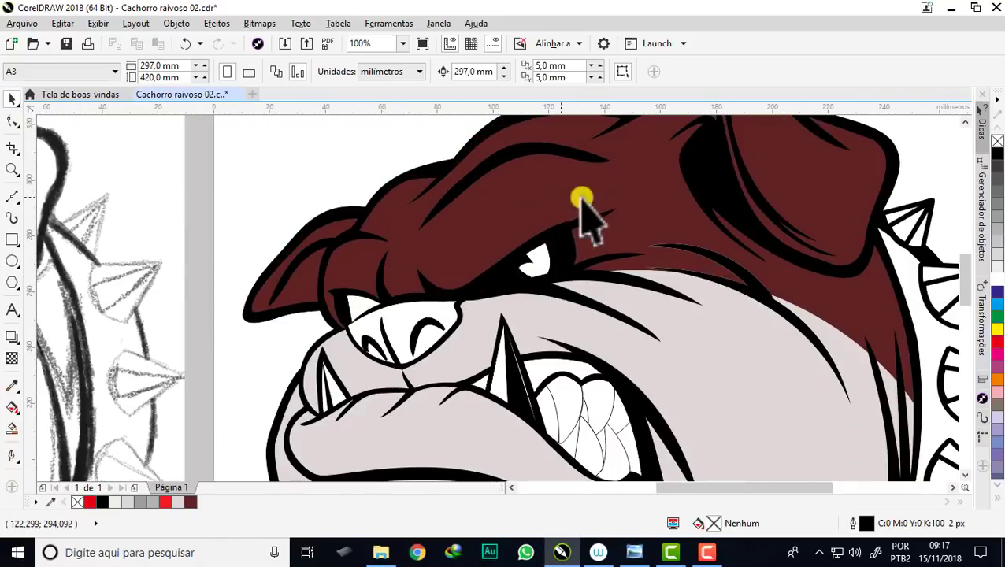
pyautogui.scroll(-1, 669, 201)
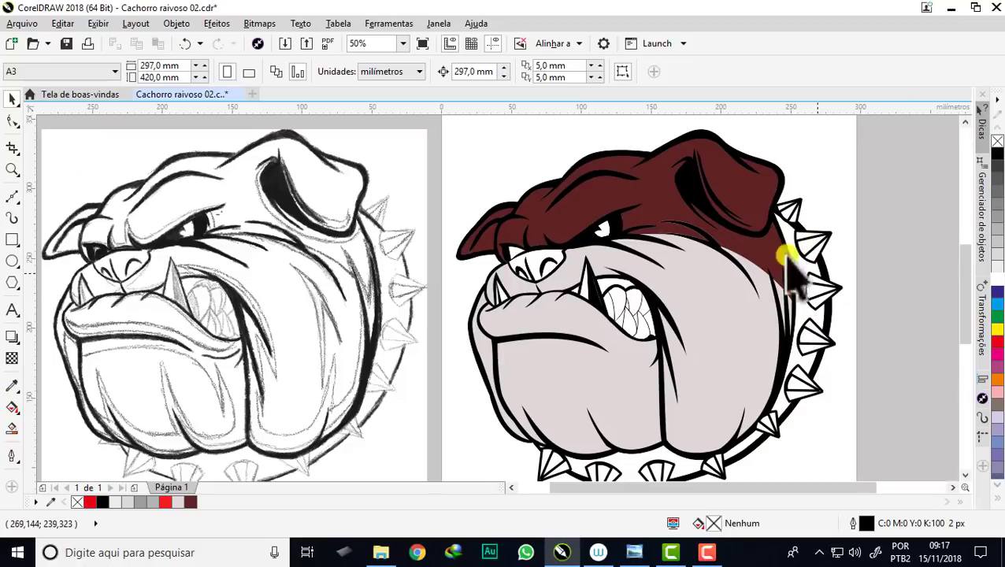
pyautogui.click(648, 196)
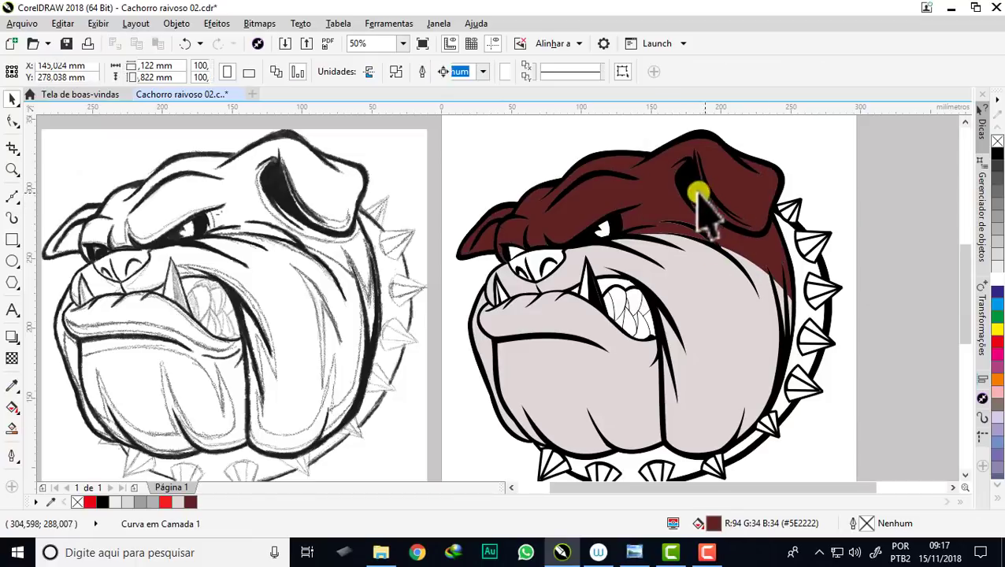
# Recolour the selected head to R168 G86 B86 (#A85656) in the Edit Fill dialog
pyautogui.click(661, 196)
pyautogui.click(602, 185)
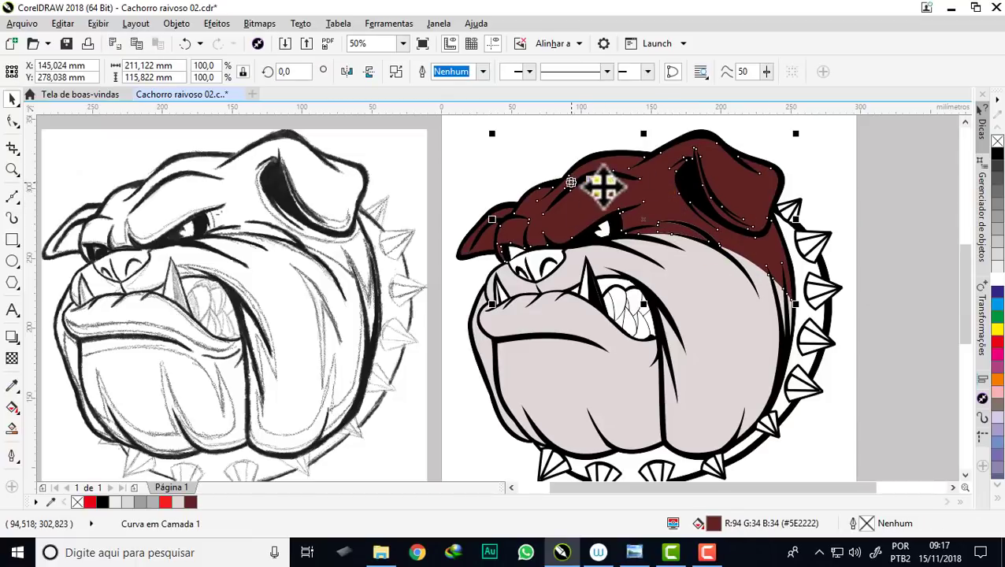
pyautogui.doubleClick(711, 523)
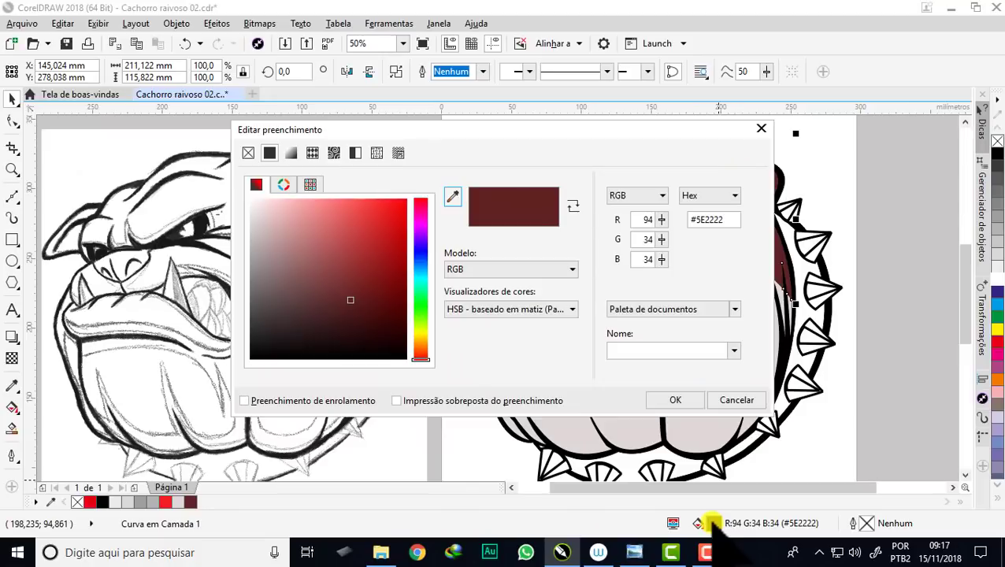
pyautogui.moveTo(520, 124); pyautogui.dragTo(1001, 119)
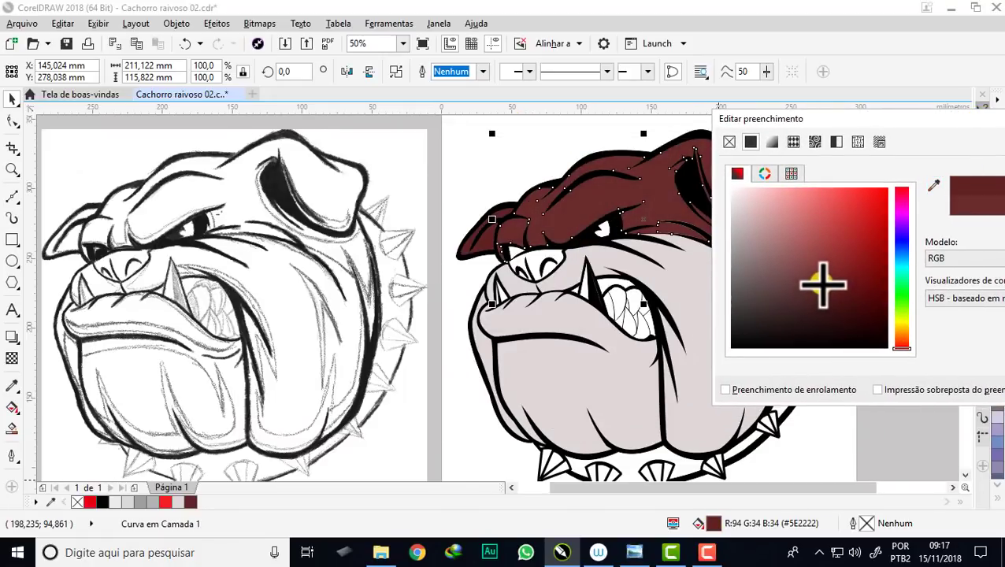
pyautogui.moveTo(821, 119); pyautogui.dragTo(915, 85)
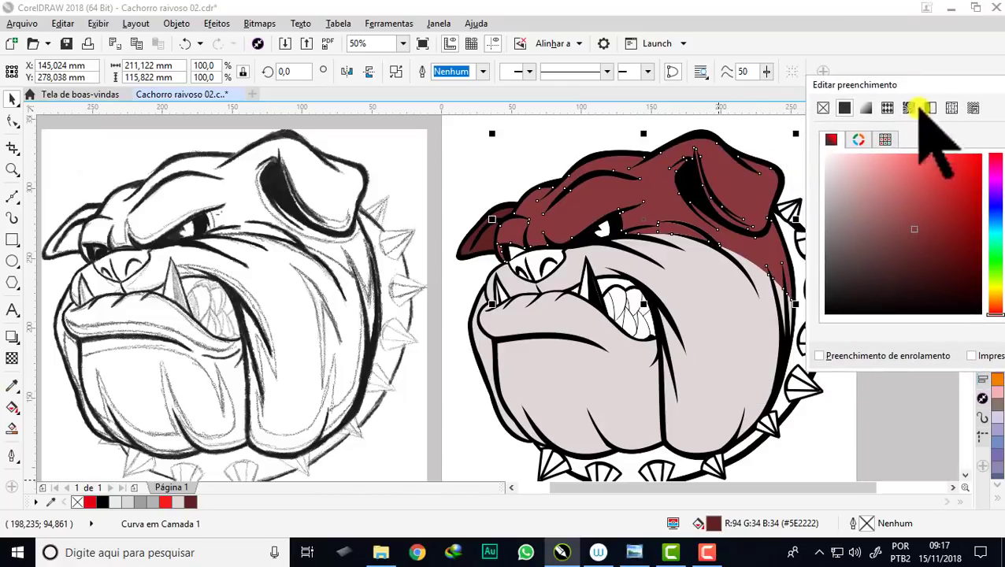
pyautogui.moveTo(908, 232); pyautogui.dragTo(904, 214)
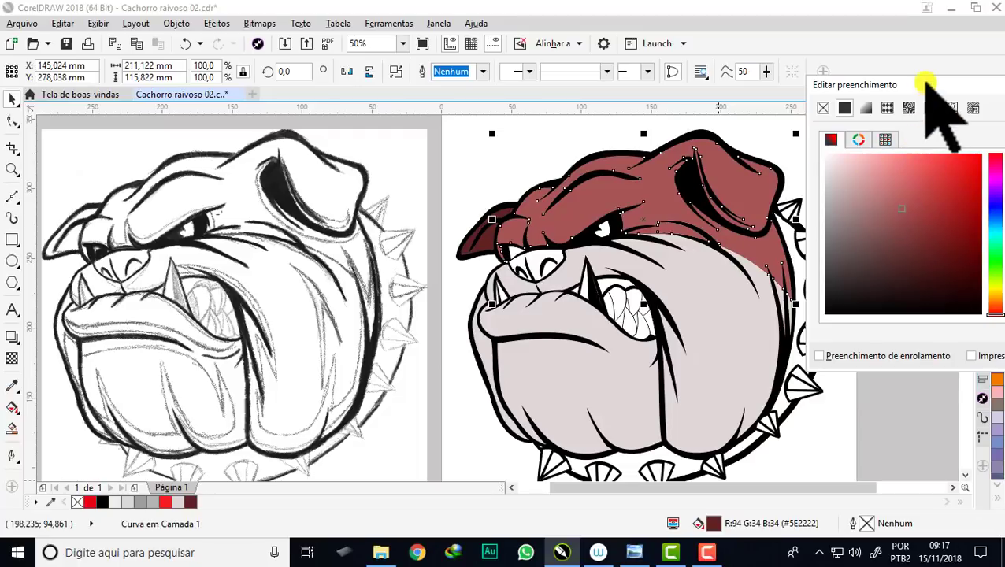
pyautogui.moveTo(921, 84); pyautogui.dragTo(763, 43)
pyautogui.moveTo(864, 48); pyautogui.dragTo(638, 27)
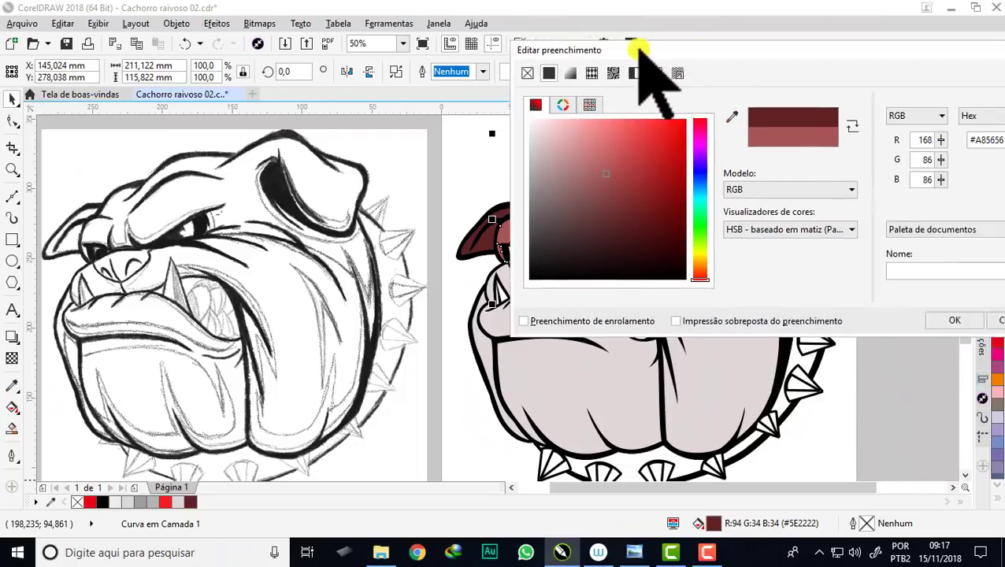
pyautogui.click(864, 318)
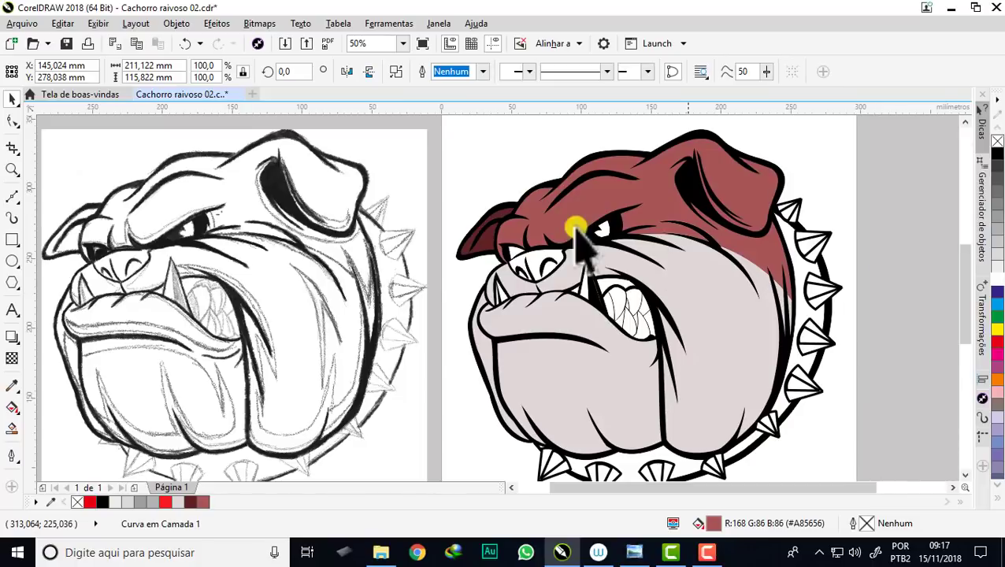
pyautogui.press('Escape')
pyautogui.scroll(-2, 568, 218)
# Set the Smart Fill colour to a very dark maroon, R59 G14 B14
pyautogui.scroll(2, 654, 232)
pyautogui.scroll(2, 656, 233)
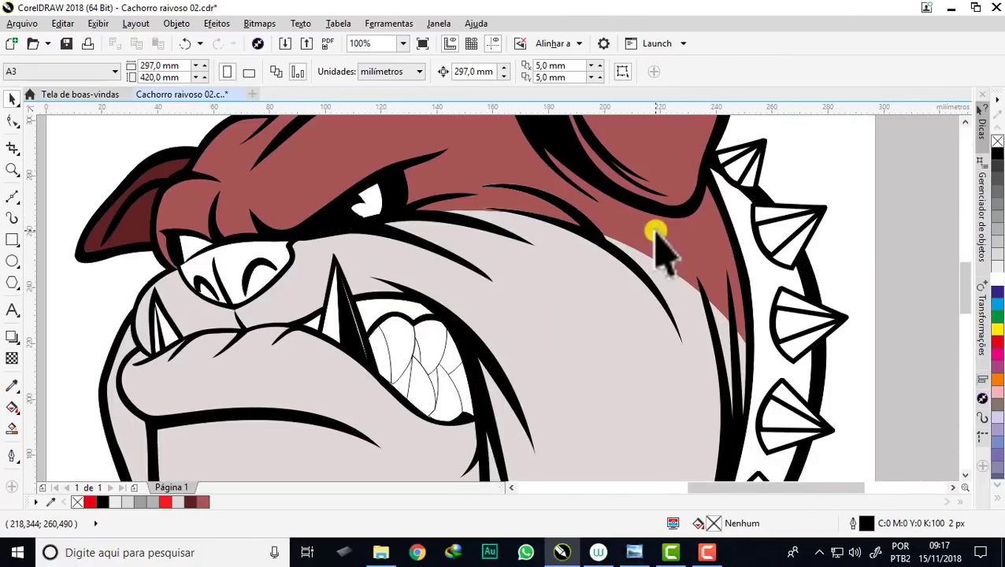
pyautogui.scroll(-1, 691, 236)
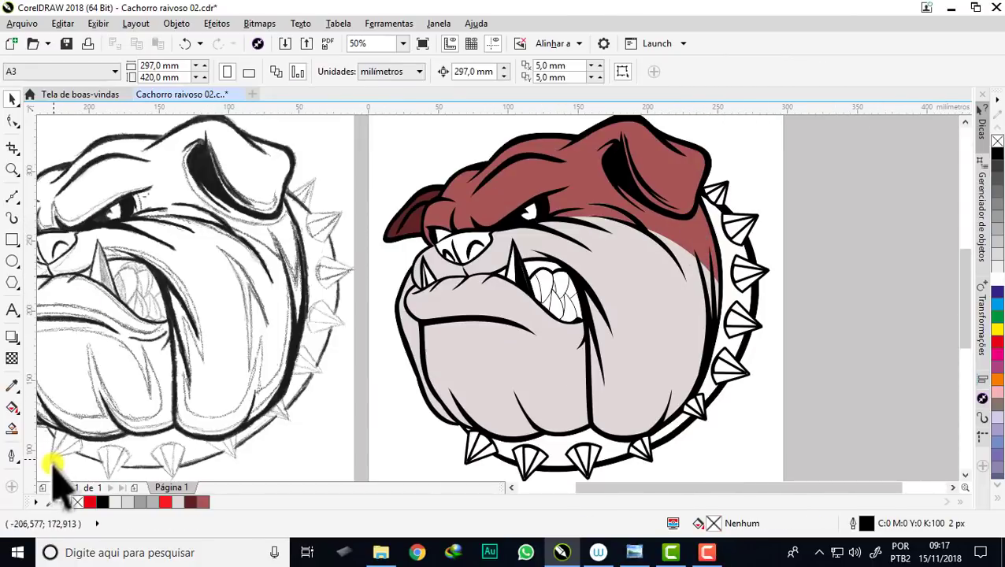
pyautogui.click(11, 430)
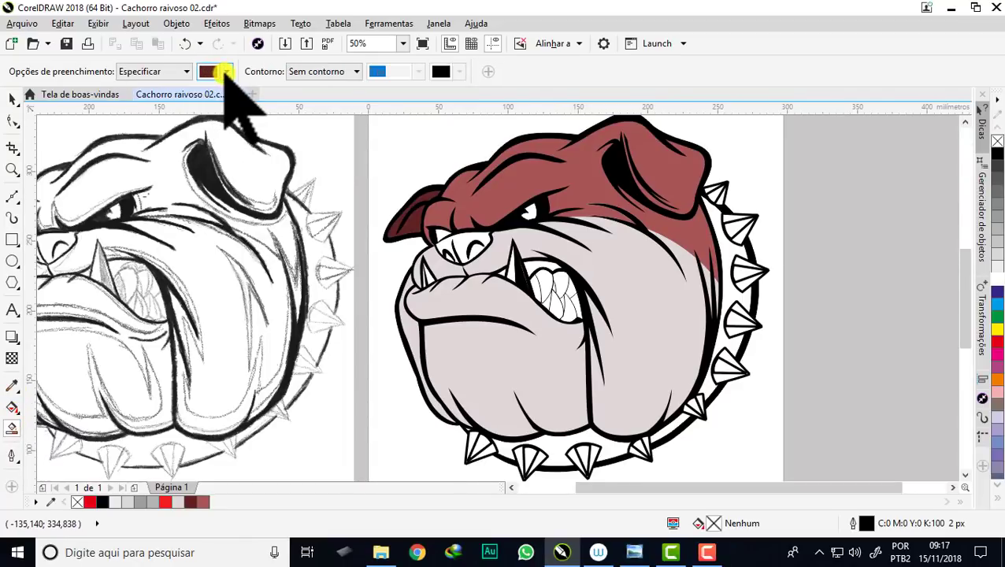
pyautogui.click(226, 72)
pyautogui.moveTo(270, 223); pyautogui.dragTo(270, 208)
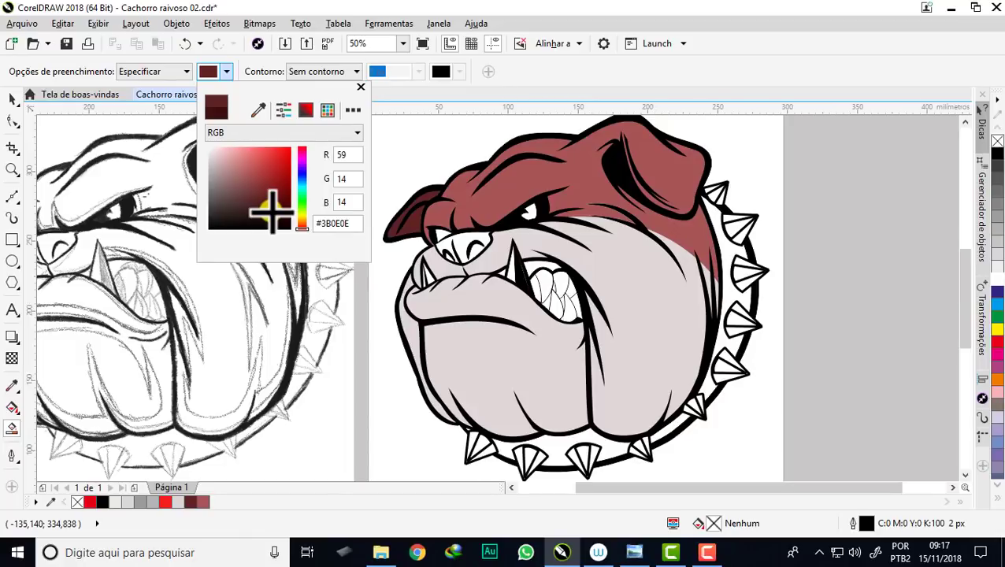
pyautogui.click(756, 136)
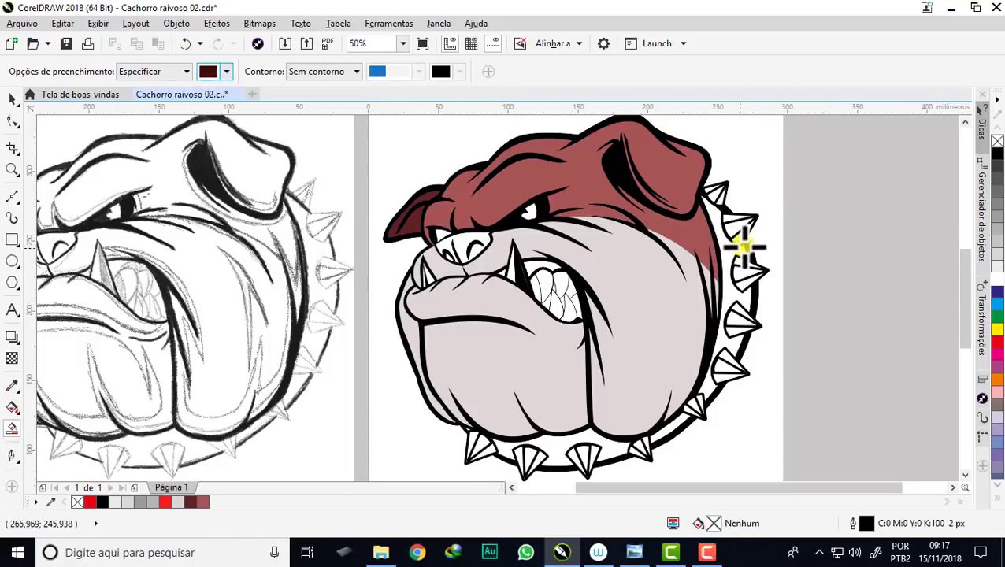
# Fill the collar's right side and lower band with the dark maroon
pyautogui.scroll(2, 744, 246)
pyautogui.click(720, 256)
pyautogui.scroll(-2, 694, 258)
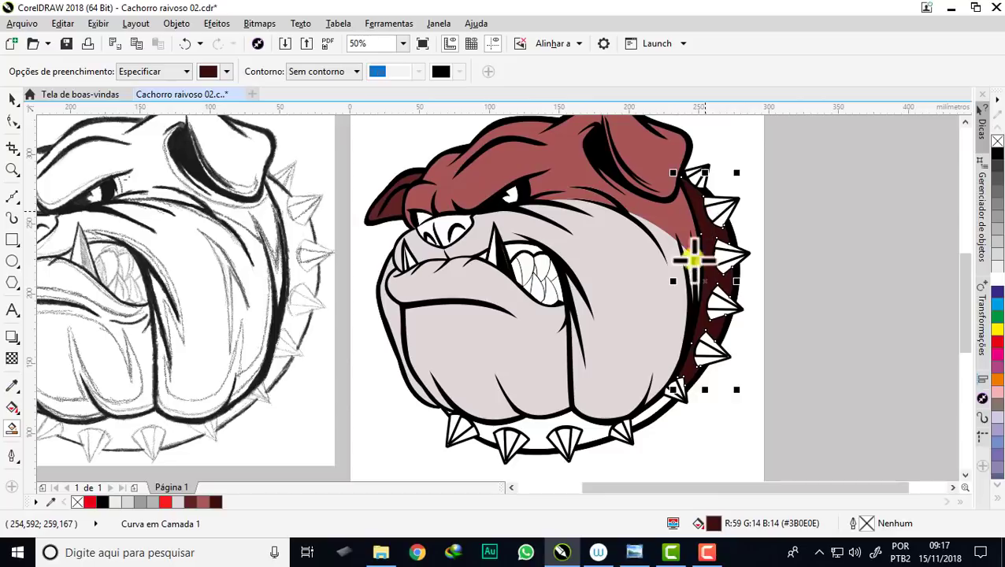
pyautogui.scroll(2, 649, 429)
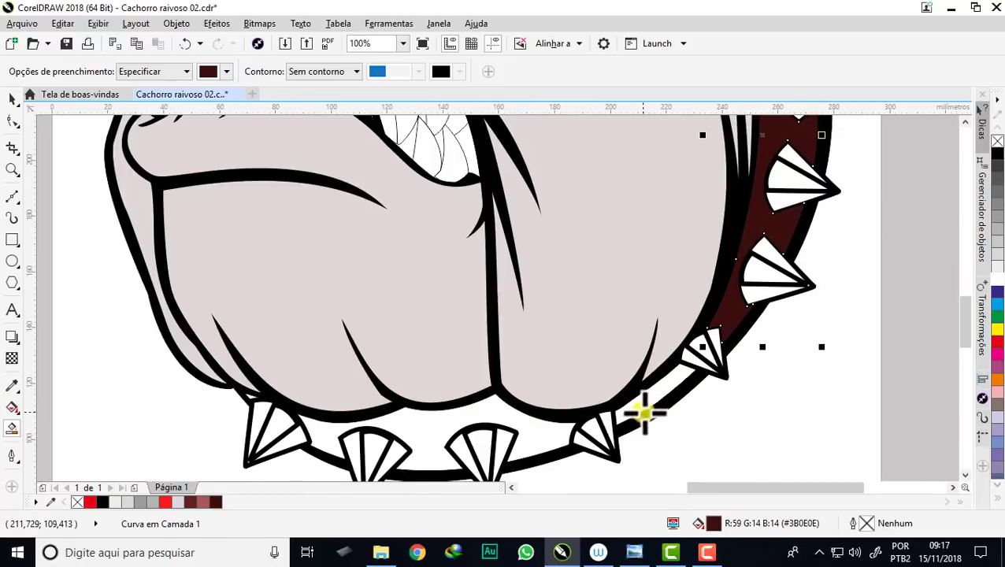
pyautogui.click(489, 411)
pyautogui.scroll(-2, 441, 413)
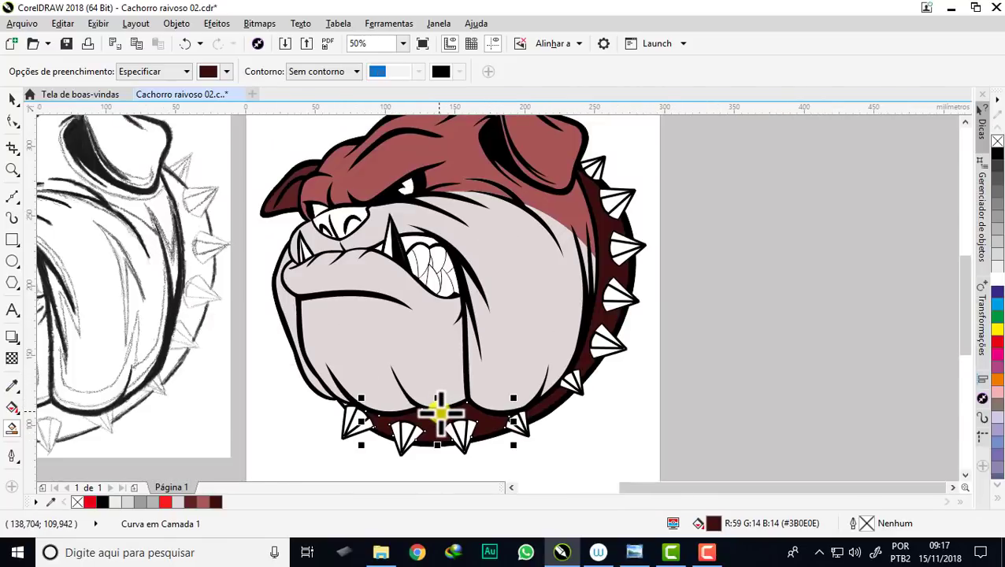
pyautogui.scroll(-2, 572, 347)
pyautogui.scroll(1, 557, 356)
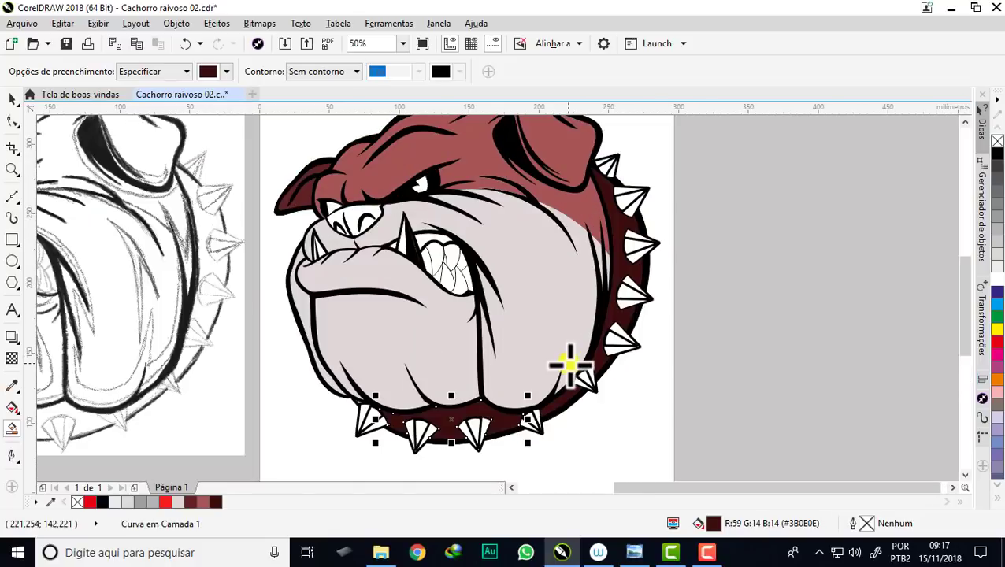
pyautogui.scroll(-1, 654, 326)
pyautogui.scroll(1, 646, 322)
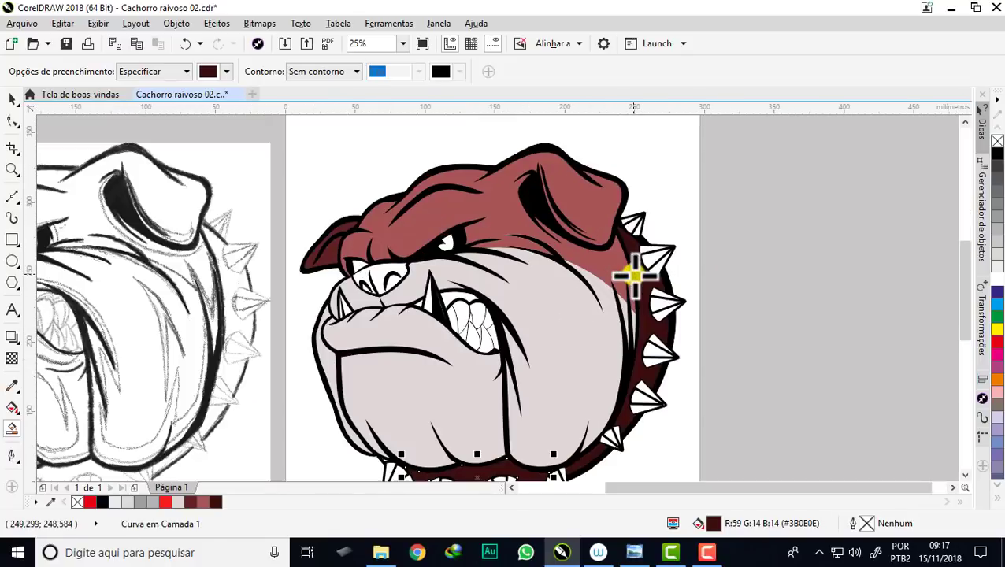
# Switch to the Pick tool and select the collar band on the dog's right side
pyautogui.click(13, 99)
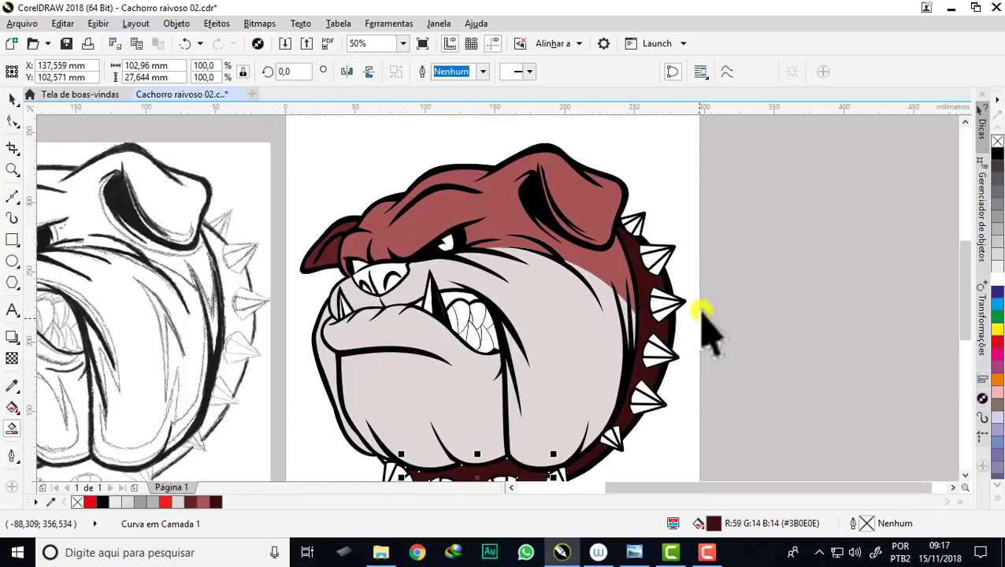
pyautogui.press('Escape')
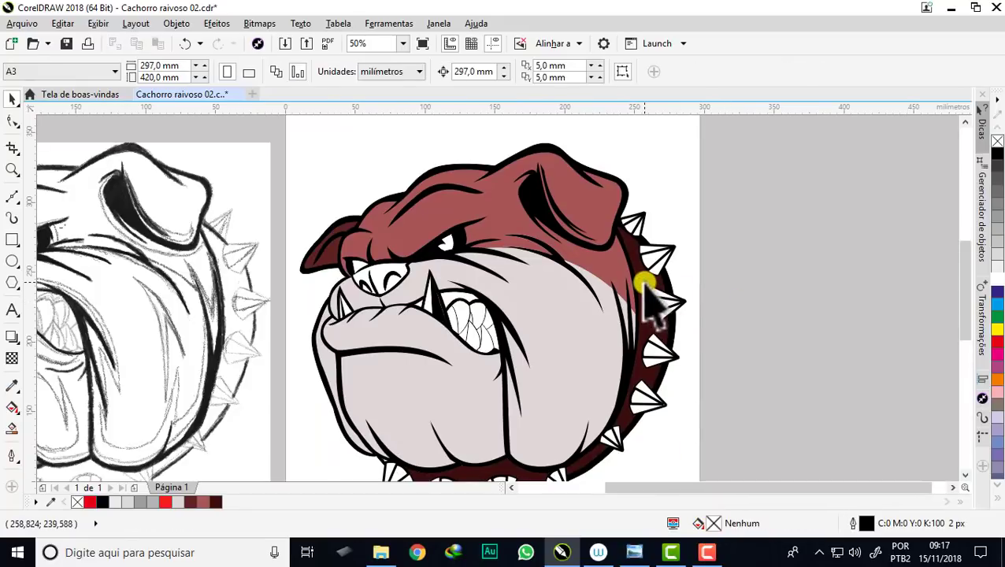
pyautogui.click(643, 281)
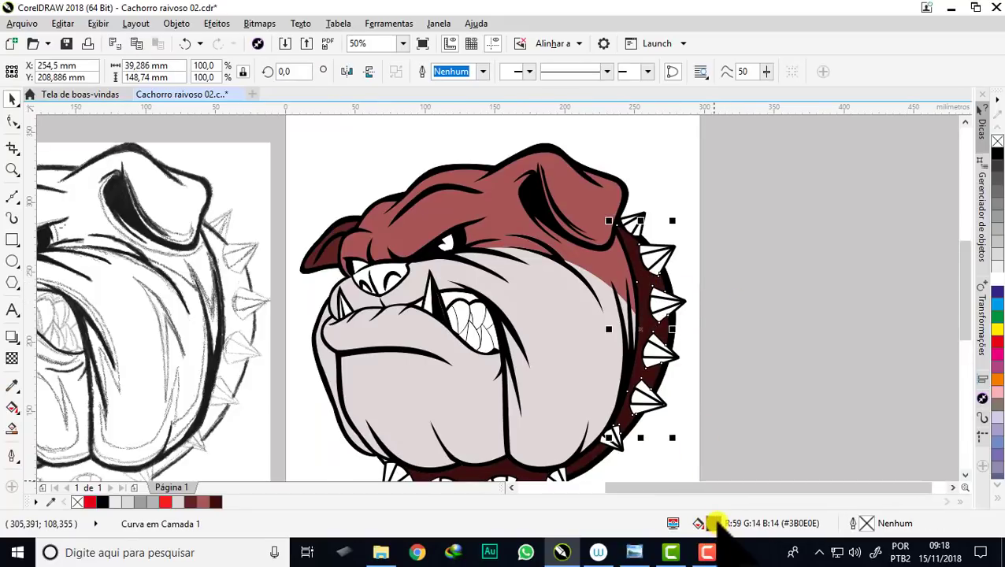
# Darken the lower collar band to near-black maroon #240909 with a palette swatch
pyautogui.doubleClick(713, 524)
pyautogui.moveTo(484, 128); pyautogui.dragTo(969, 128)
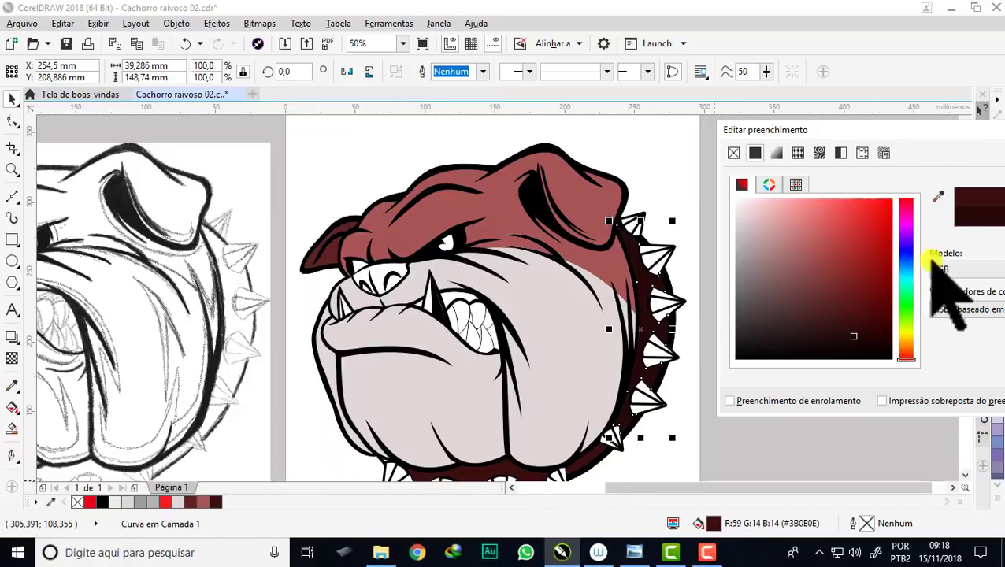
pyautogui.moveTo(927, 130); pyautogui.dragTo(763, 135)
pyautogui.click(969, 350)
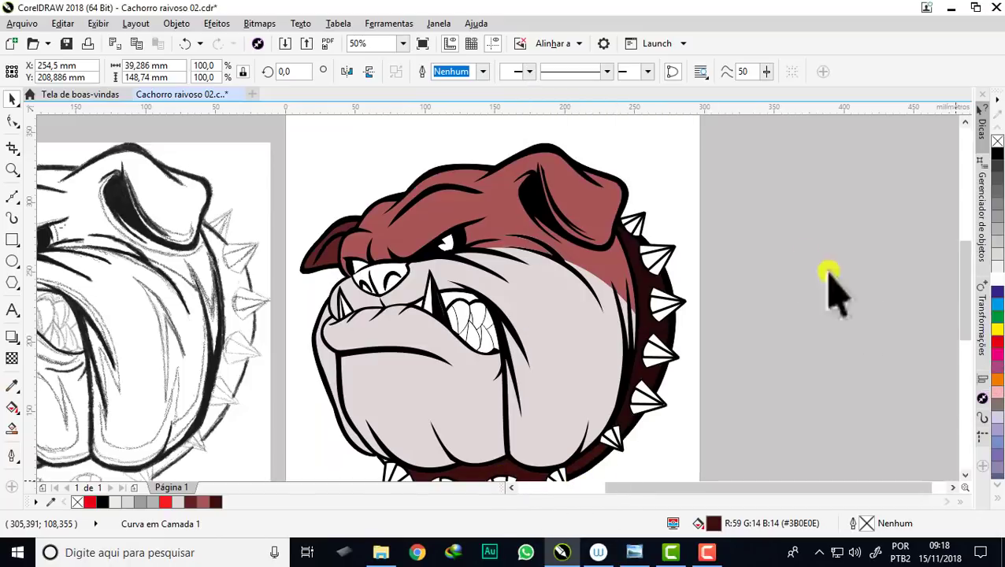
pyautogui.scroll(-2, 651, 280)
pyautogui.scroll(2, 611, 371)
pyautogui.click(575, 334)
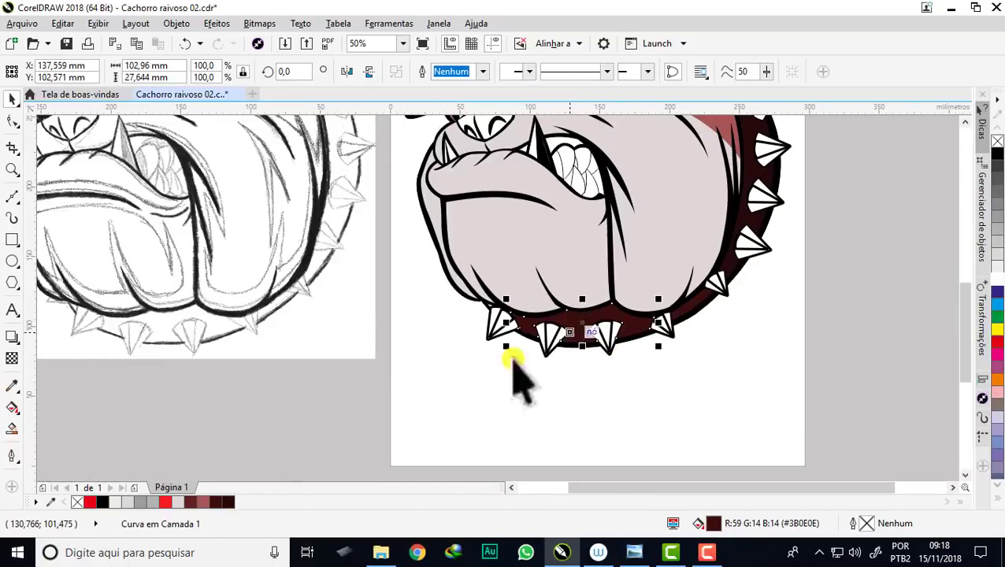
pyautogui.click(228, 501)
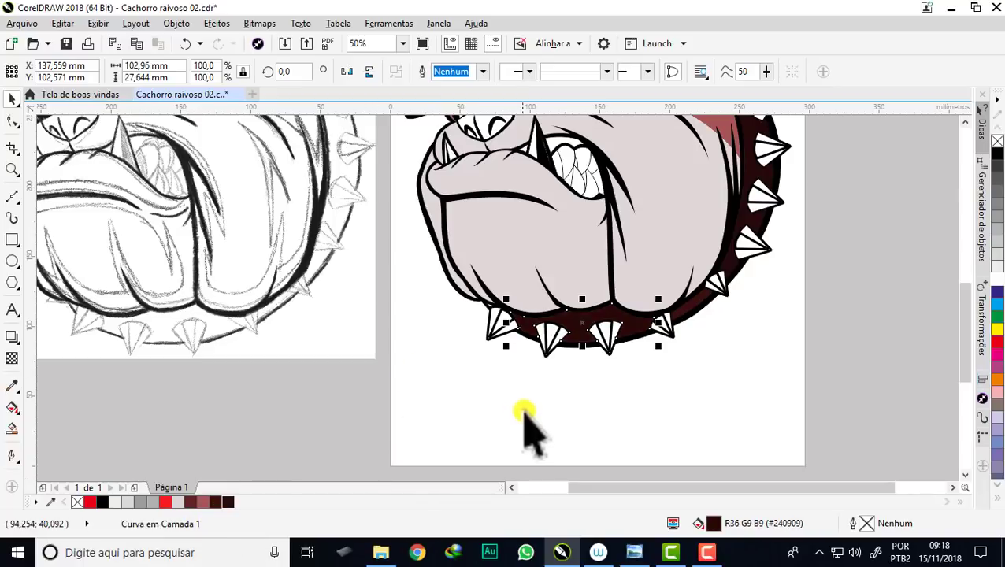
pyautogui.scroll(-2, 672, 359)
pyautogui.click(672, 329)
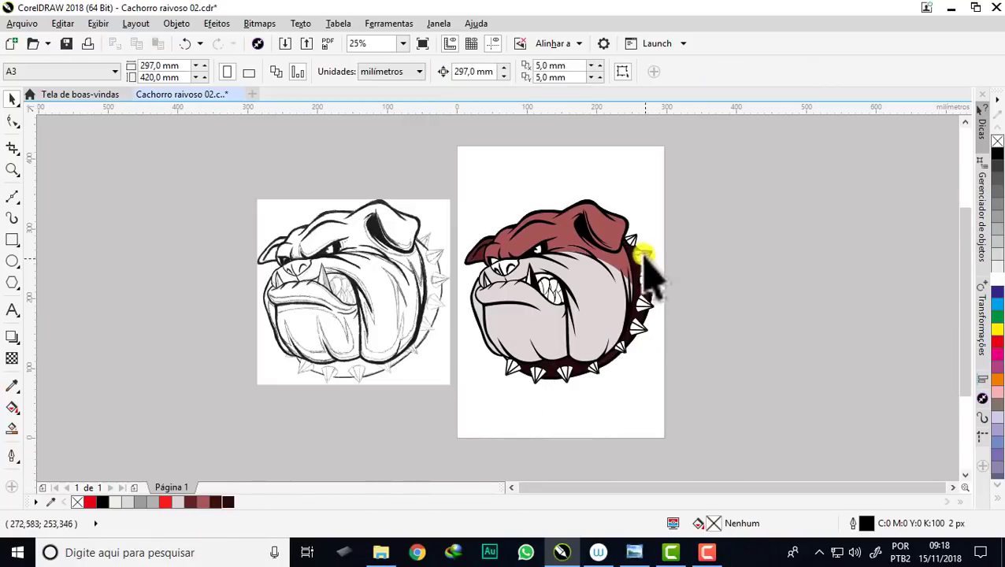
pyautogui.scroll(4, 642, 252)
pyautogui.scroll(2, 642, 254)
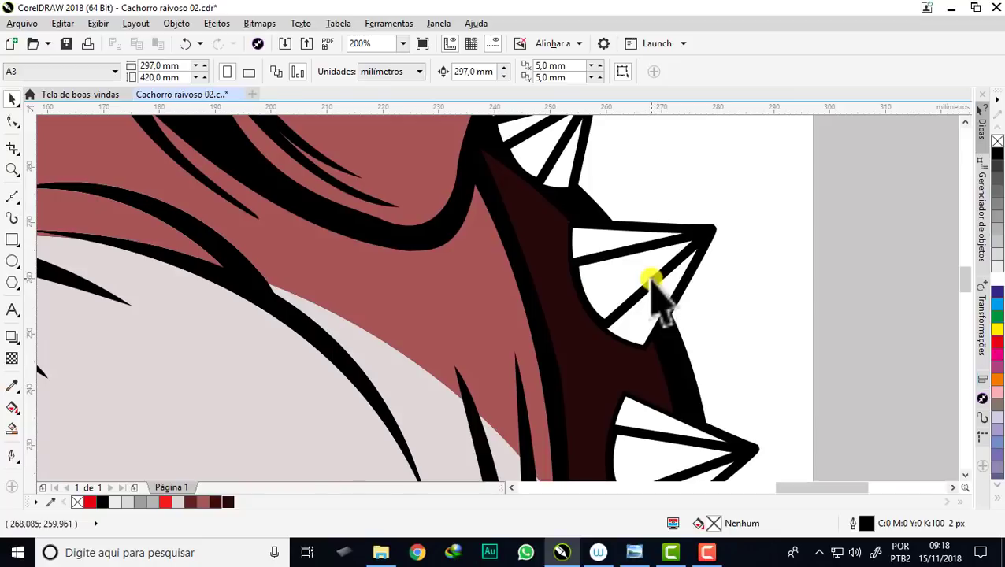
pyautogui.click(651, 280)
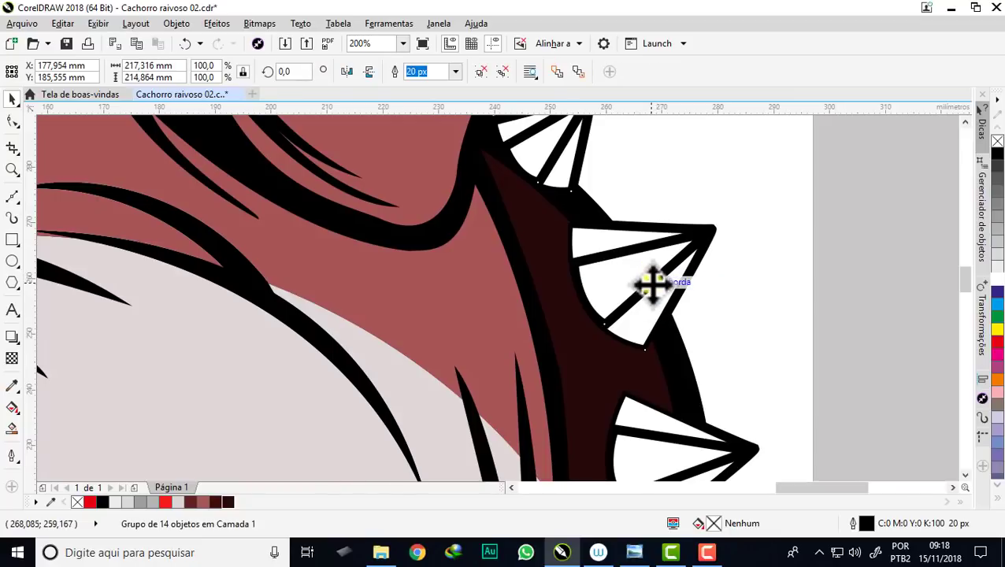
pyautogui.moveTo(650, 280); pyautogui.dragTo(744, 264)
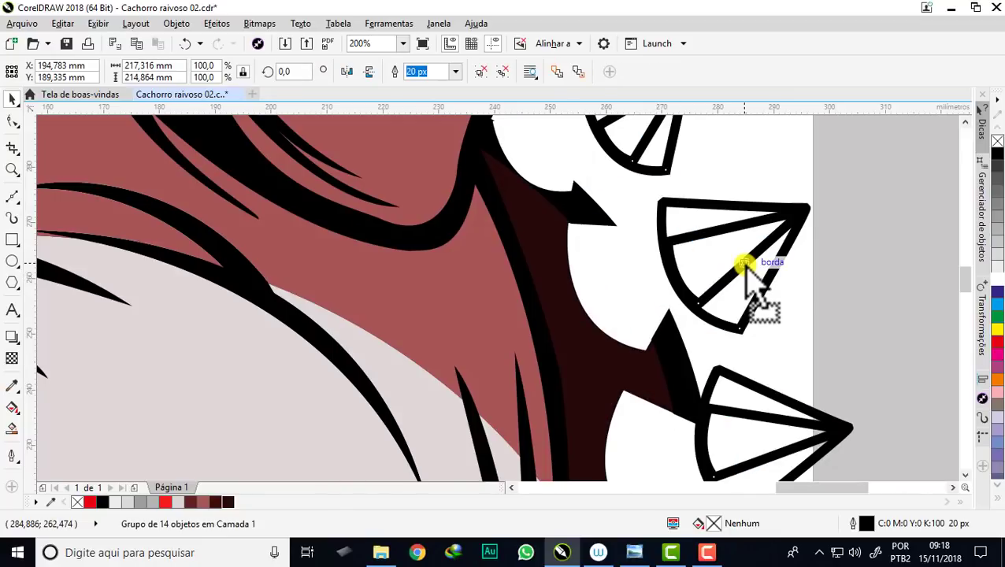
pyautogui.scroll(-2, 744, 264)
pyautogui.moveTo(744, 264); pyautogui.dragTo(794, 206)
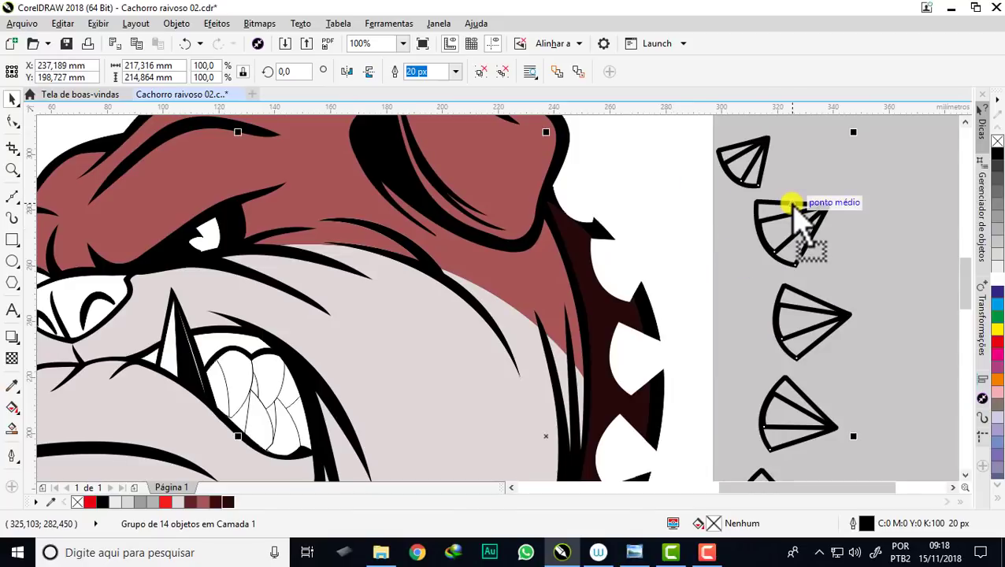
pyautogui.press('Escape')
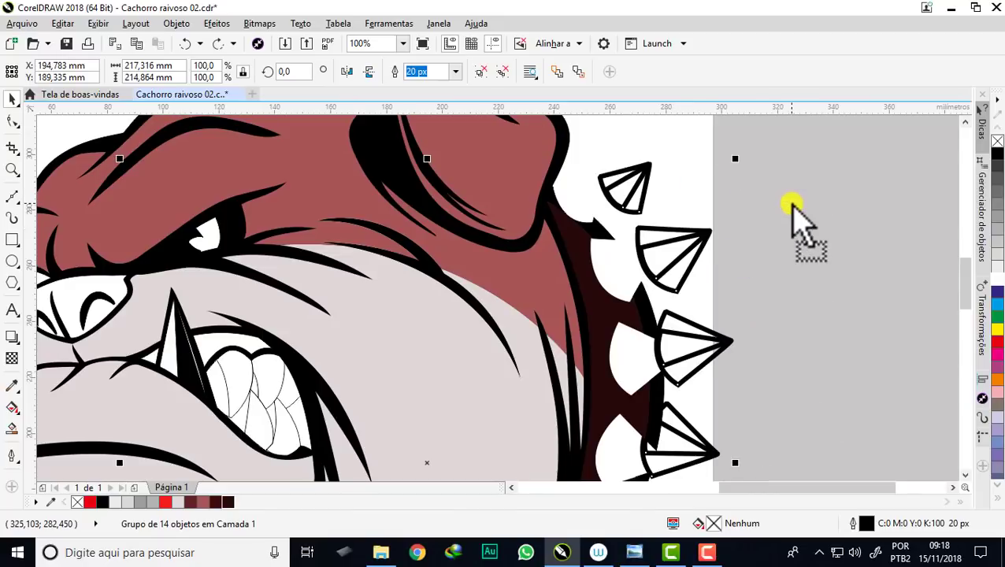
pyautogui.press('Escape')
pyautogui.scroll(2, 599, 206)
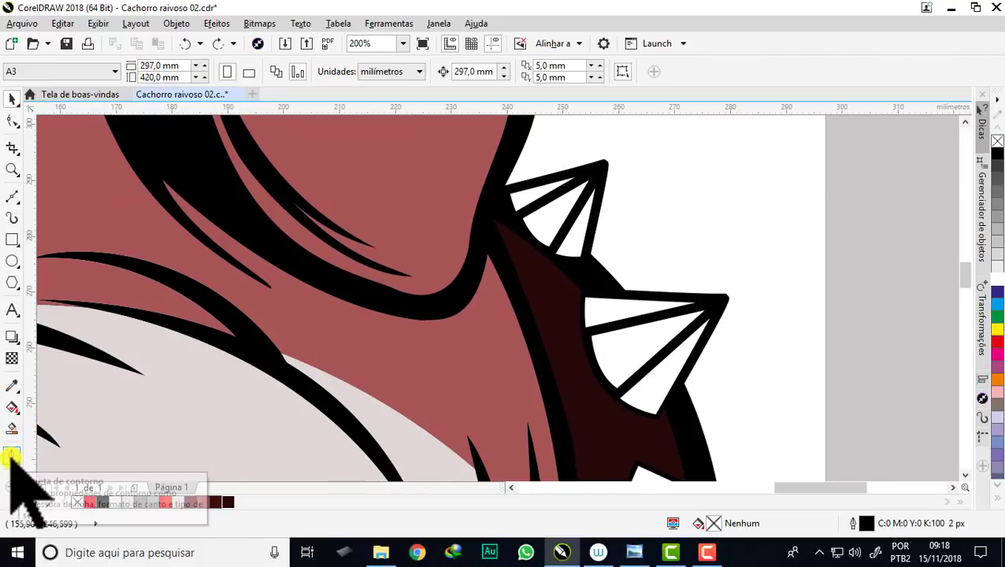
# Set the Smart Fill colour to light grey RGB 181,181,181
pyautogui.click(11, 425)
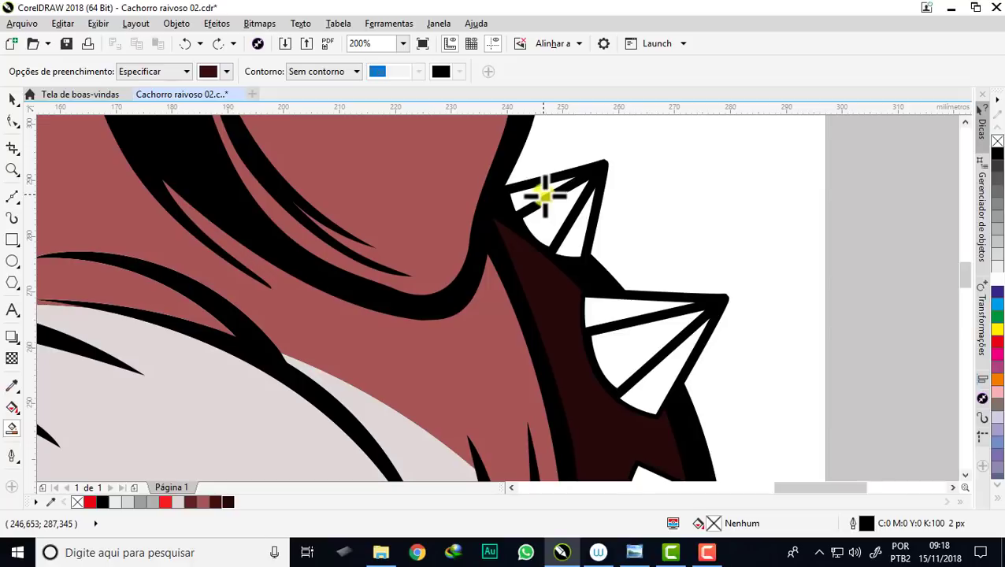
pyautogui.click(226, 72)
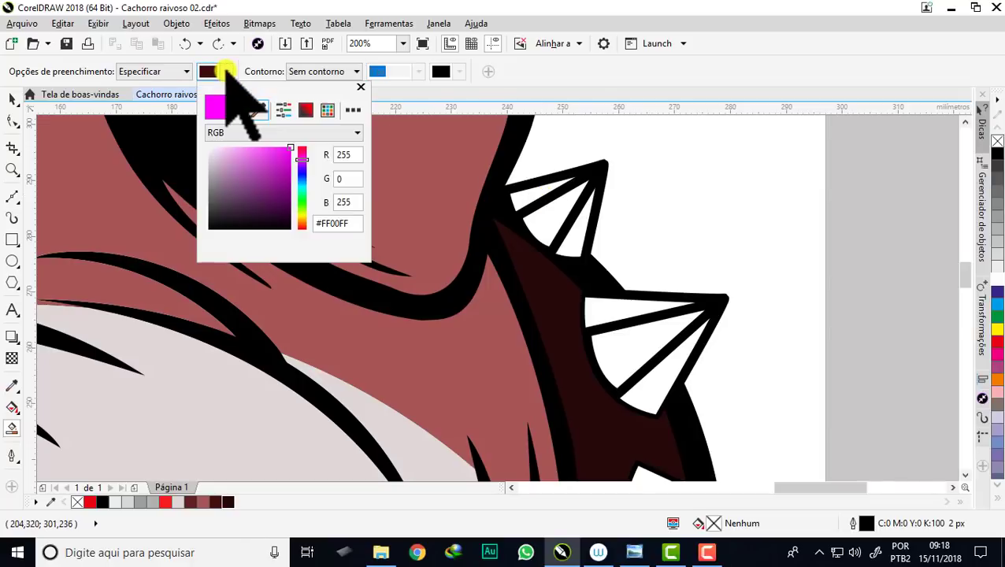
pyautogui.moveTo(241, 168); pyautogui.dragTo(214, 160)
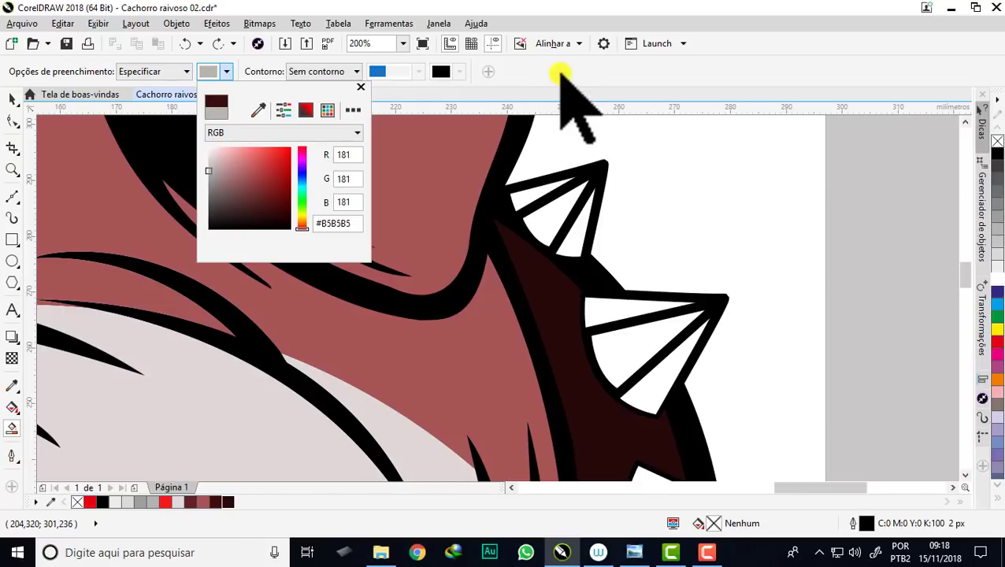
pyautogui.click(555, 118)
# Fill the outer facets of the upper and middle collar spikes light grey
pyautogui.click(526, 200)
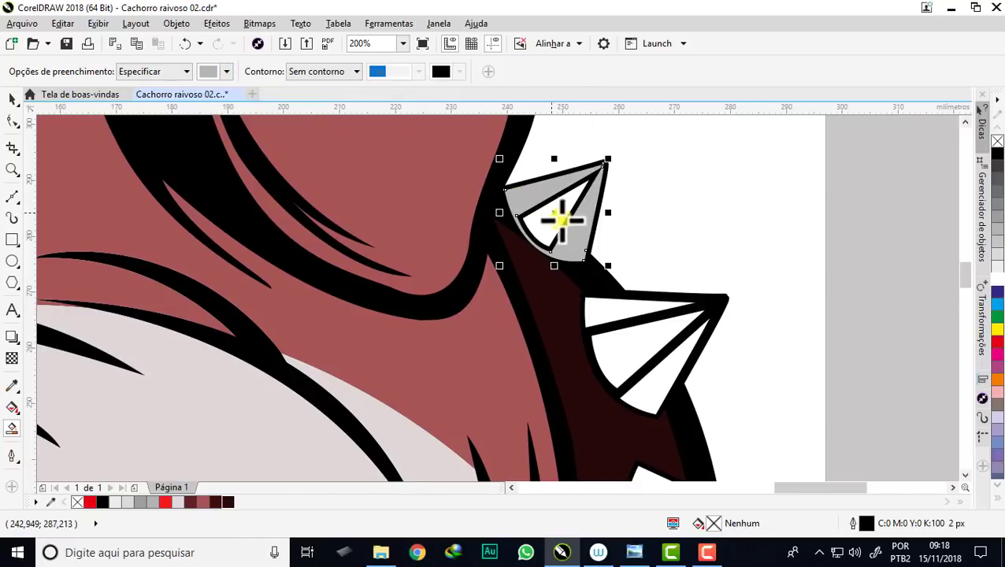
pyautogui.click(618, 317)
pyautogui.scroll(-2, 579, 224)
pyautogui.scroll(1, 601, 288)
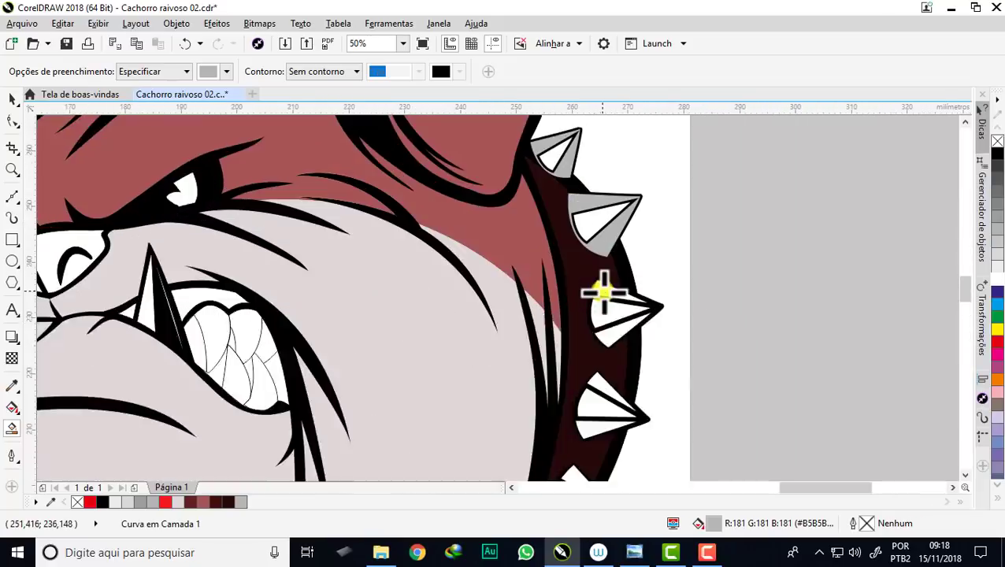
pyautogui.scroll(1, 607, 292)
pyautogui.click(607, 291)
pyautogui.scroll(-2, 613, 265)
pyautogui.scroll(2, 599, 415)
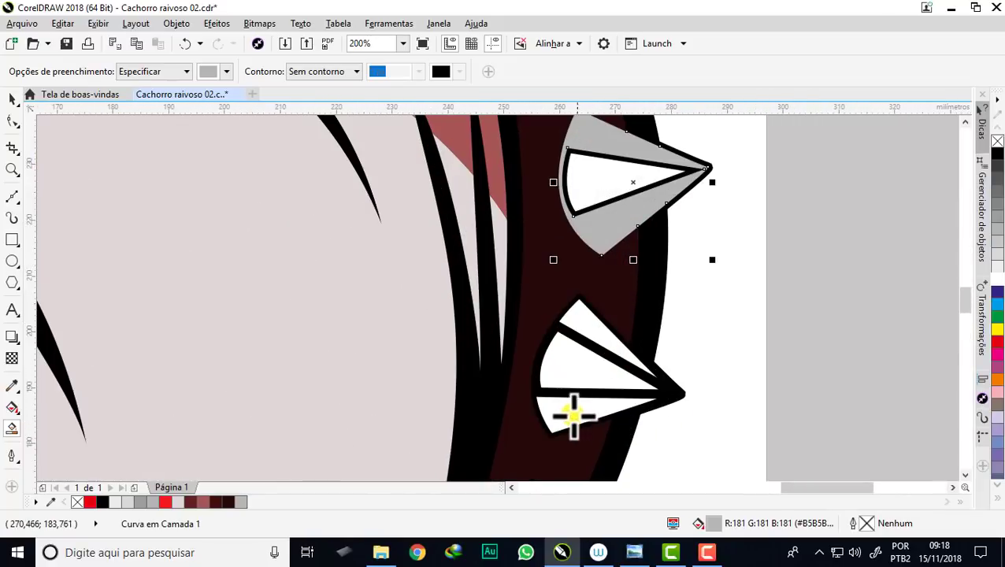
pyautogui.scroll(-2, 573, 268)
pyautogui.scroll(-3, 563, 315)
pyautogui.scroll(2, 561, 365)
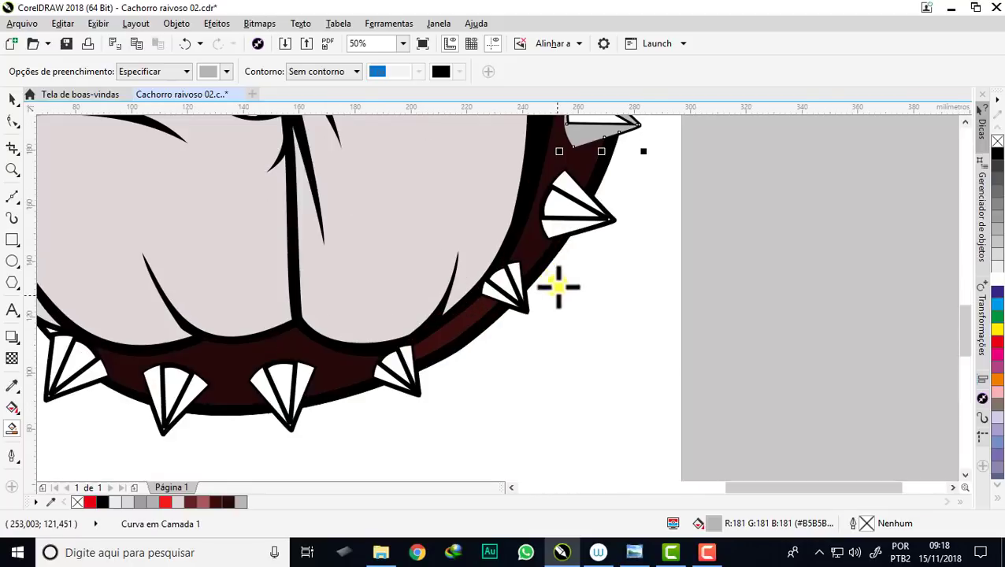
pyautogui.click(561, 226)
pyautogui.scroll(2, 500, 317)
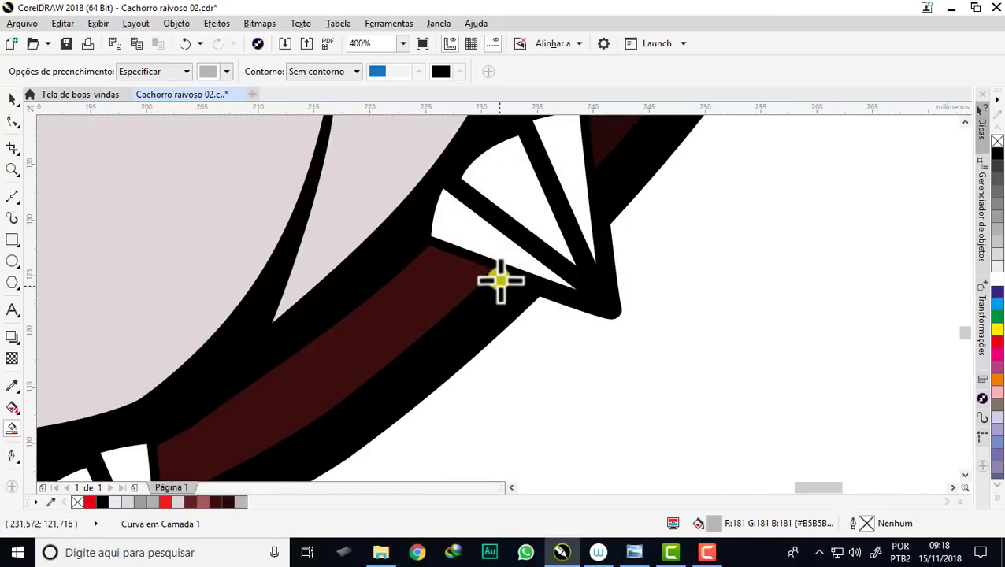
# Fill the outer facets of the lower and leftmost bottom spikes light grey
pyautogui.click(478, 238)
pyautogui.scroll(-1, 521, 251)
pyautogui.scroll(-1, 520, 251)
pyautogui.scroll(2, 411, 319)
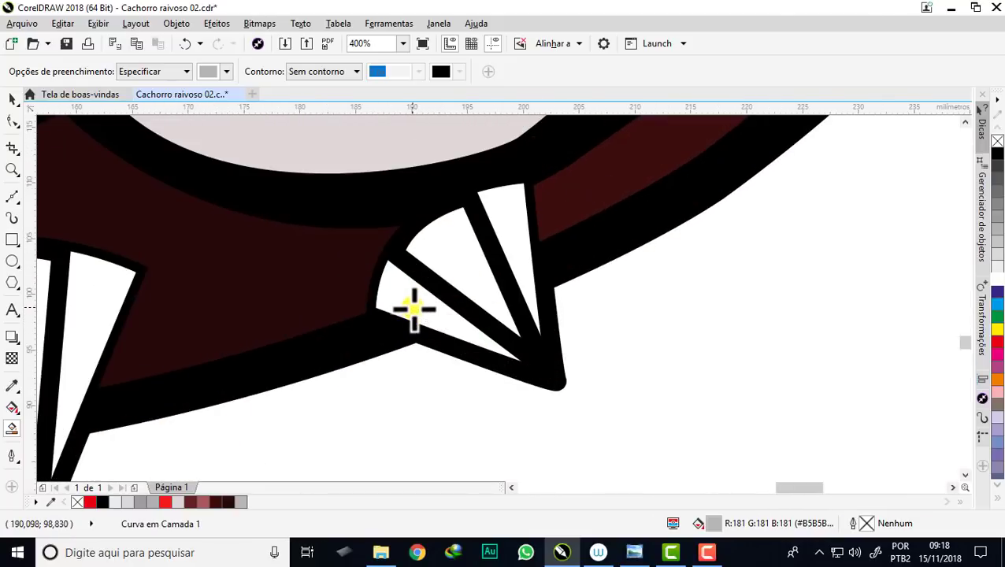
pyautogui.click(480, 294)
pyautogui.scroll(-2, 341, 312)
pyautogui.scroll(2, 345, 315)
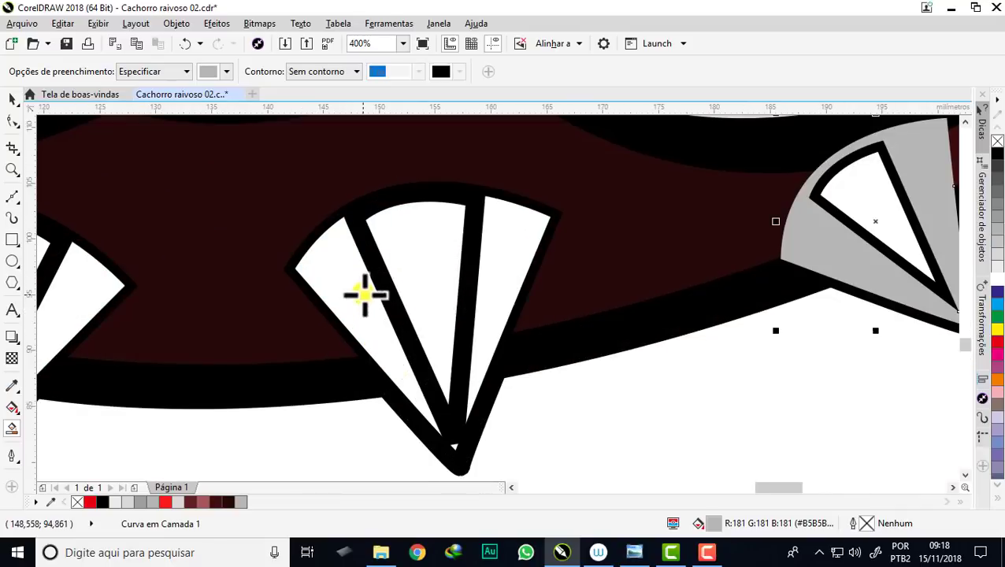
pyautogui.click(356, 289)
pyautogui.scroll(-1, 376, 285)
pyautogui.scroll(-1, 377, 285)
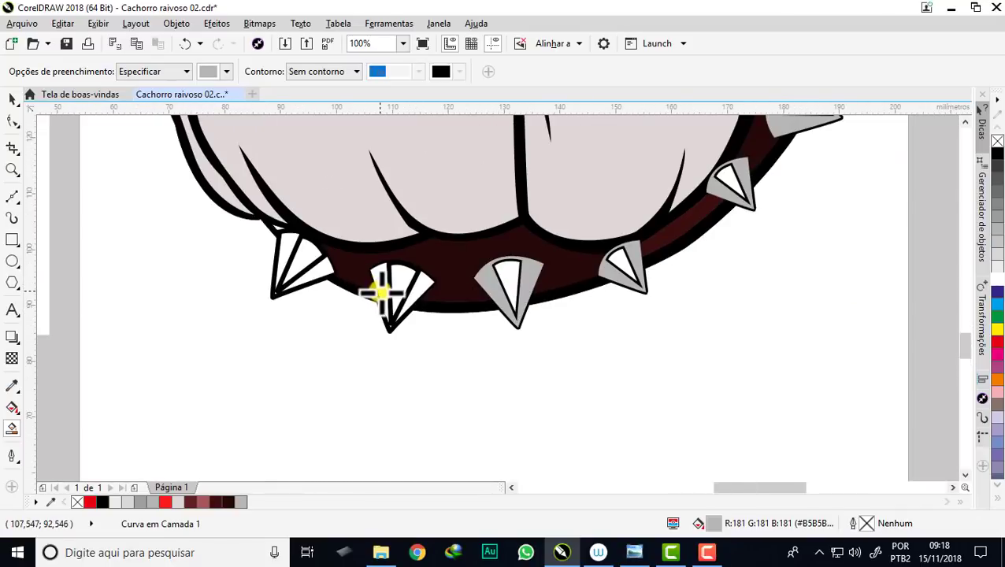
pyautogui.scroll(1, 378, 283)
pyautogui.click(382, 277)
pyautogui.click(264, 256)
pyautogui.scroll(-1, 258, 161)
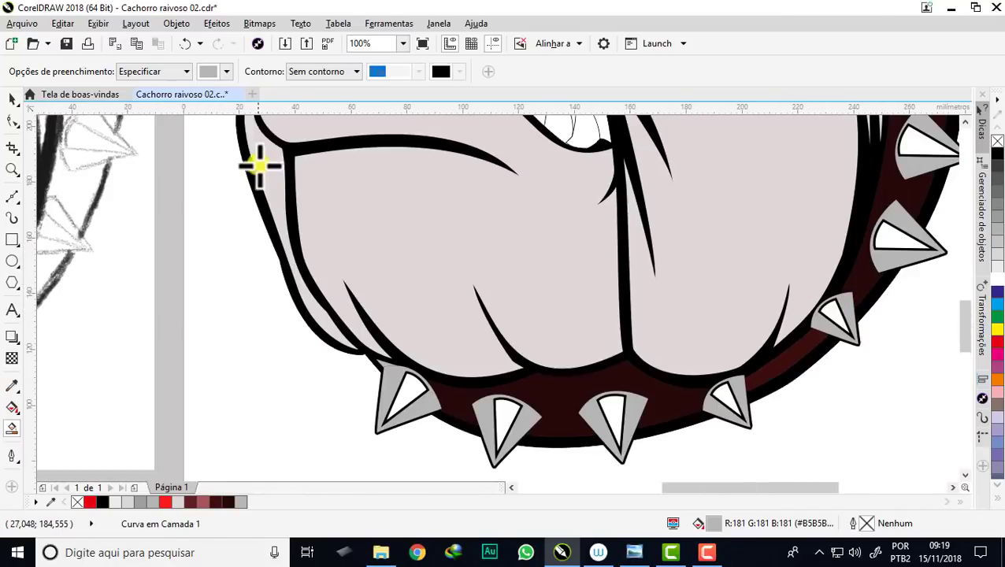
pyautogui.click(226, 71)
# Switch the fill to dark grey #363636 and shade six lower collar spikes' inner facets
pyautogui.moveTo(236, 180); pyautogui.dragTo(207, 212)
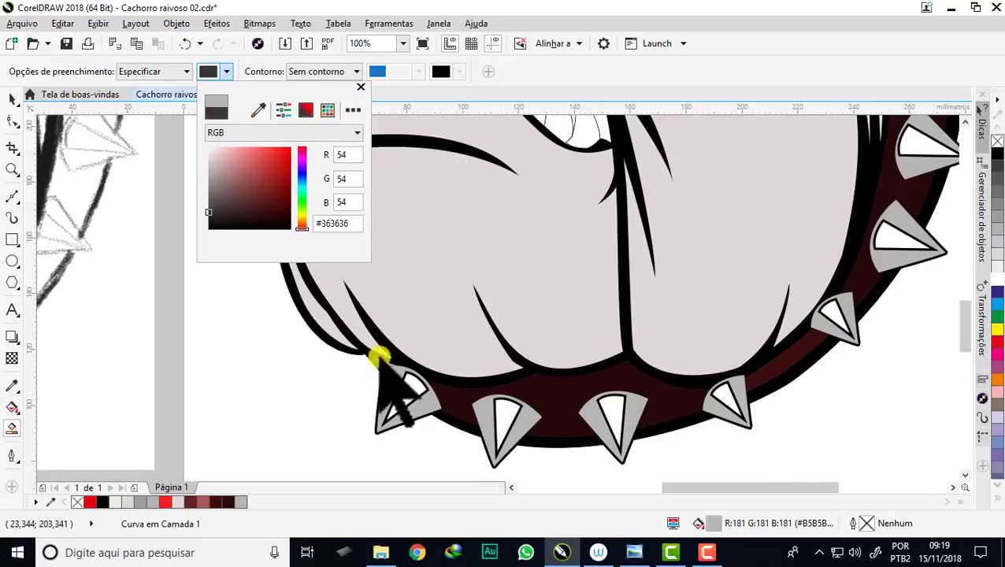
pyautogui.click(410, 386)
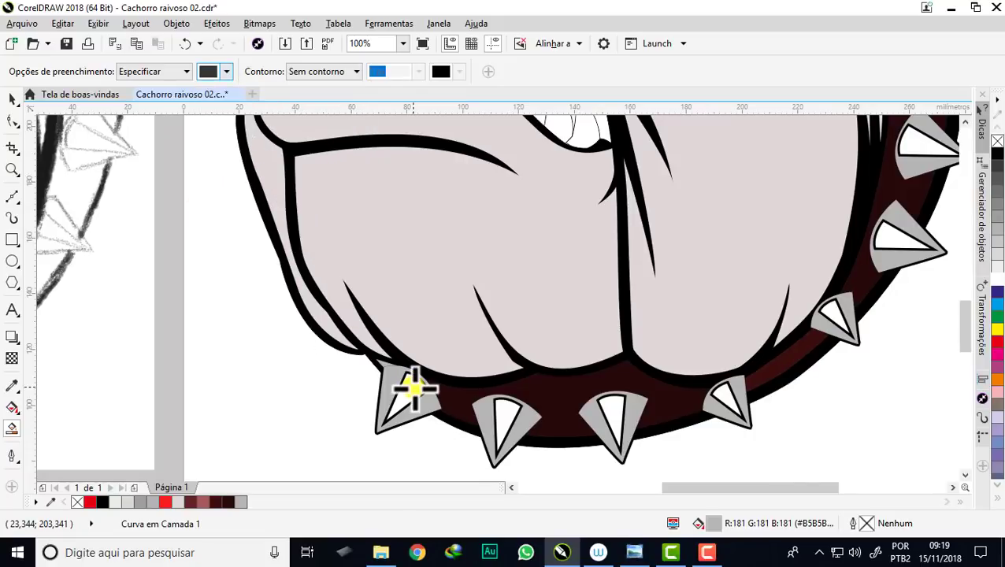
pyautogui.click(504, 418)
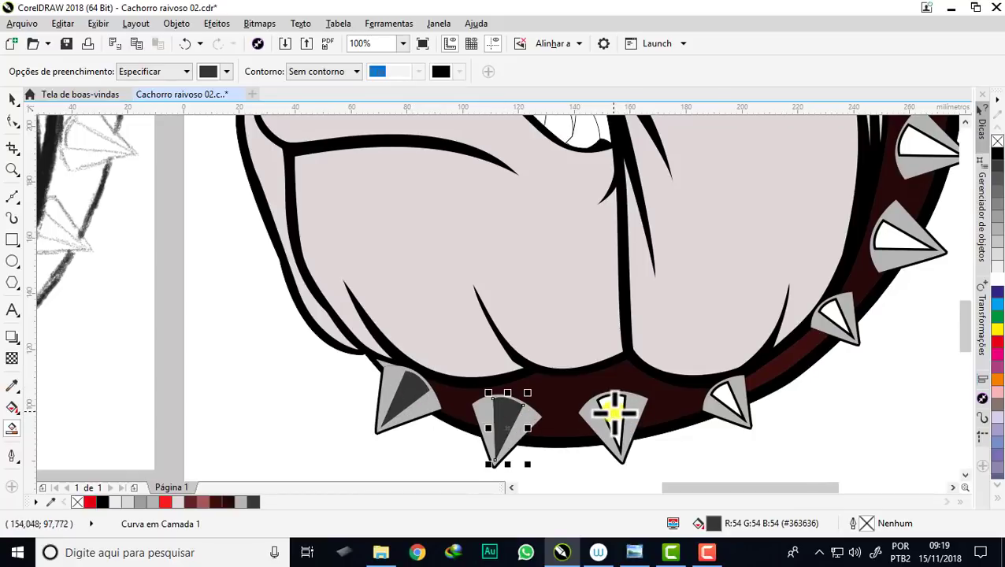
pyautogui.click(613, 411)
pyautogui.click(726, 397)
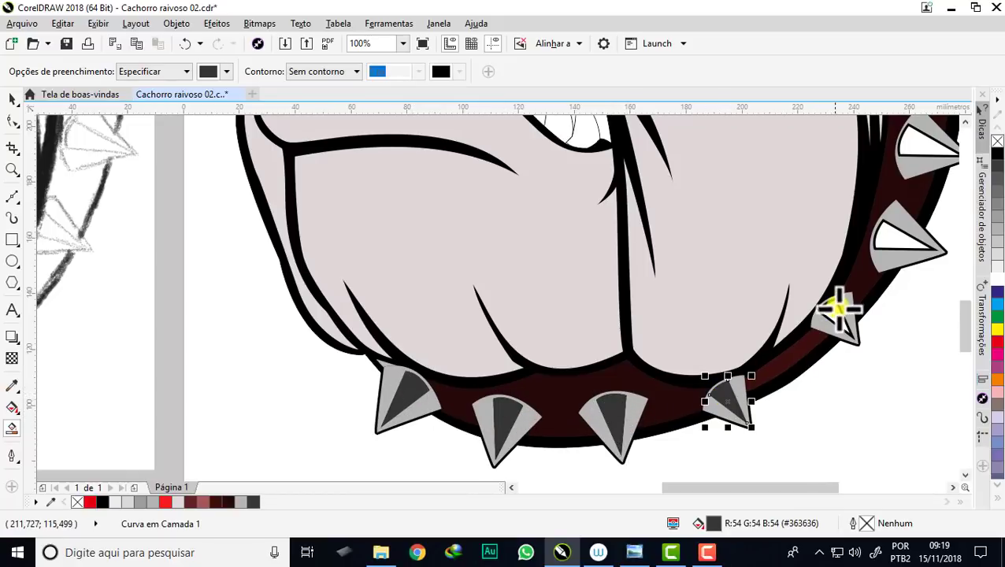
pyautogui.click(835, 311)
pyautogui.click(892, 235)
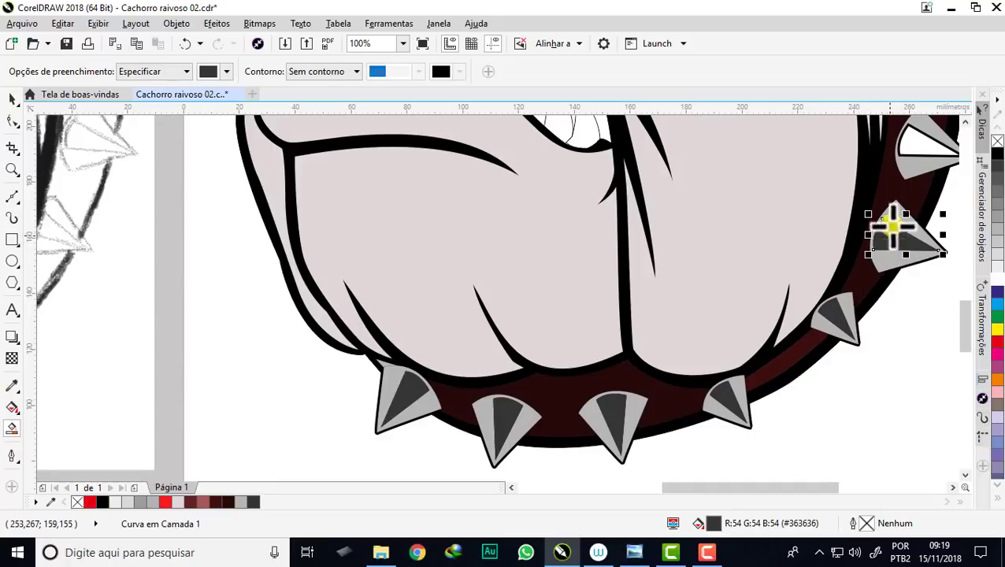
# Shade the remaining right-side and upper collar spikes dark grey
pyautogui.scroll(-2, 623, 308)
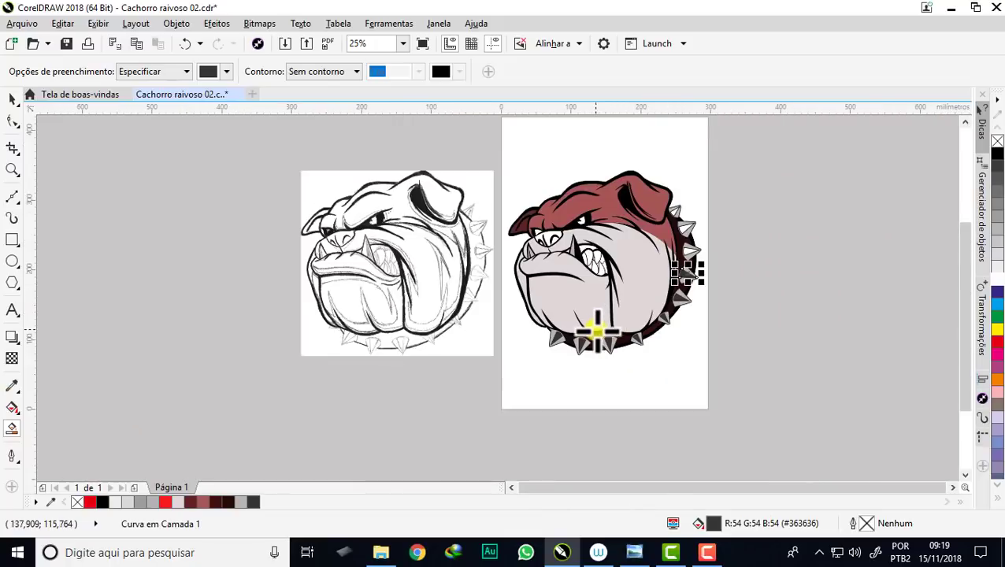
pyautogui.scroll(1, 698, 264)
pyautogui.scroll(1, 686, 213)
pyautogui.click(666, 264)
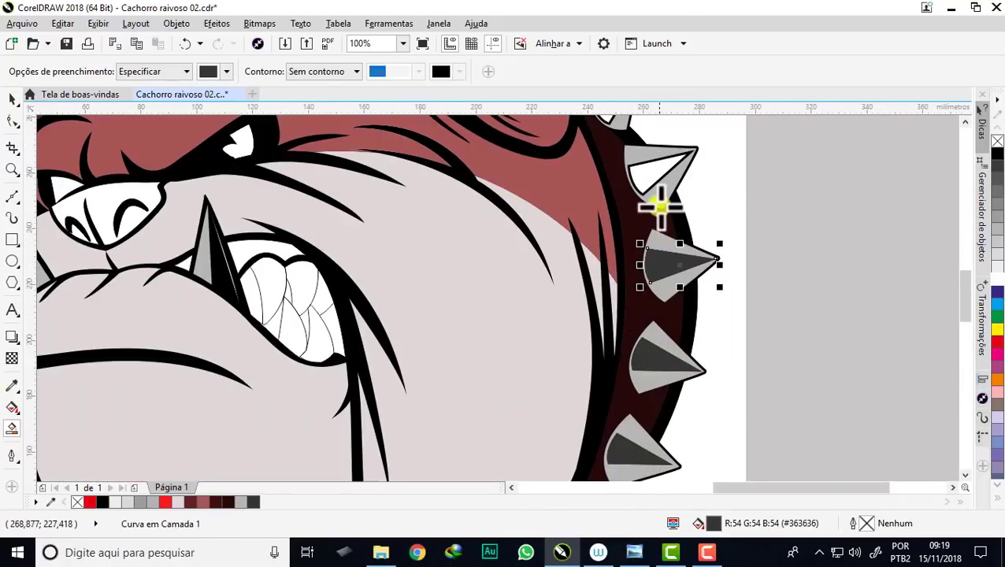
pyautogui.click(653, 171)
pyautogui.scroll(-1, 650, 237)
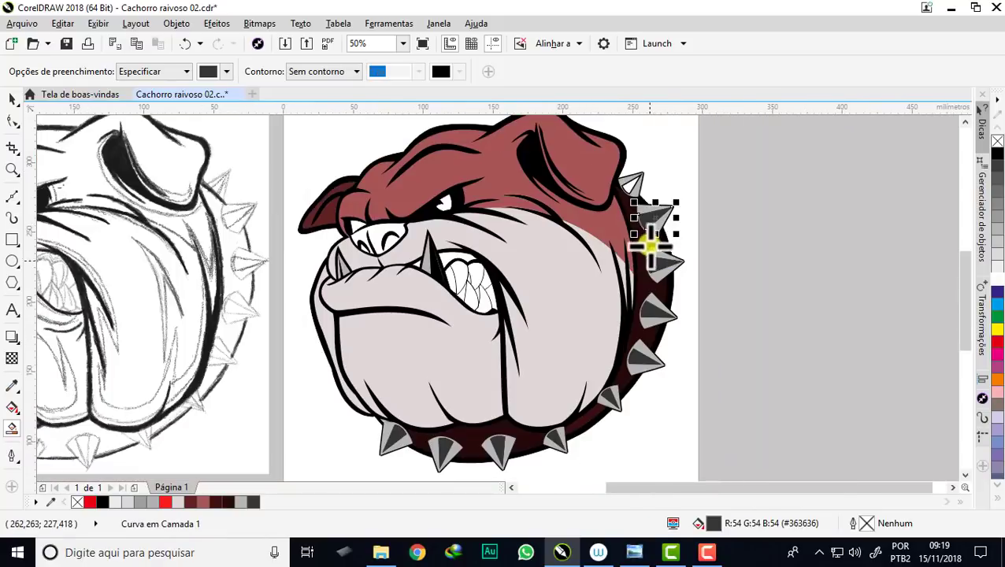
pyautogui.scroll(2, 635, 180)
pyautogui.click(631, 195)
pyautogui.scroll(-1, 627, 213)
pyautogui.scroll(-1, 628, 218)
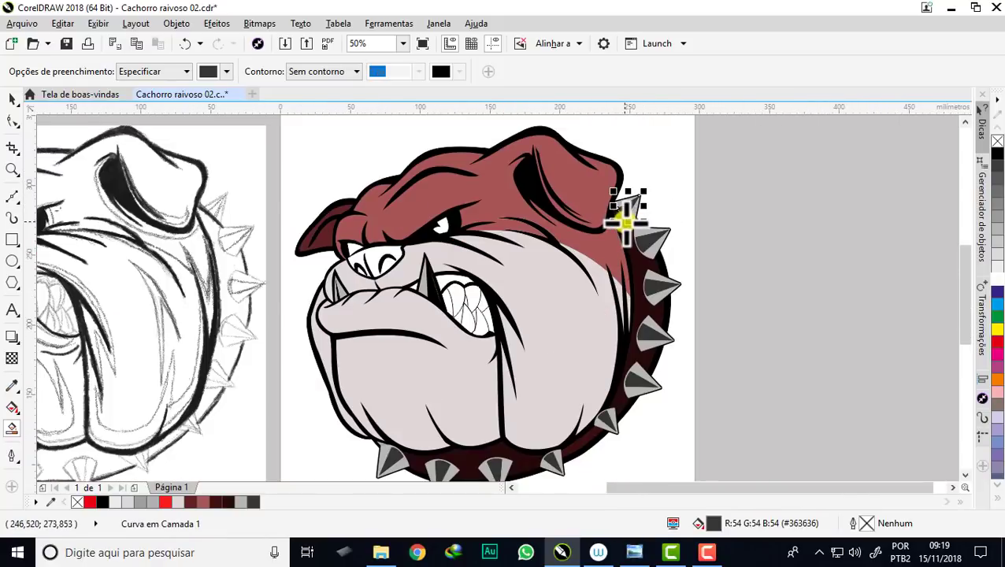
pyautogui.scroll(-1, 627, 217)
pyautogui.scroll(1, 541, 251)
pyautogui.scroll(1, 539, 265)
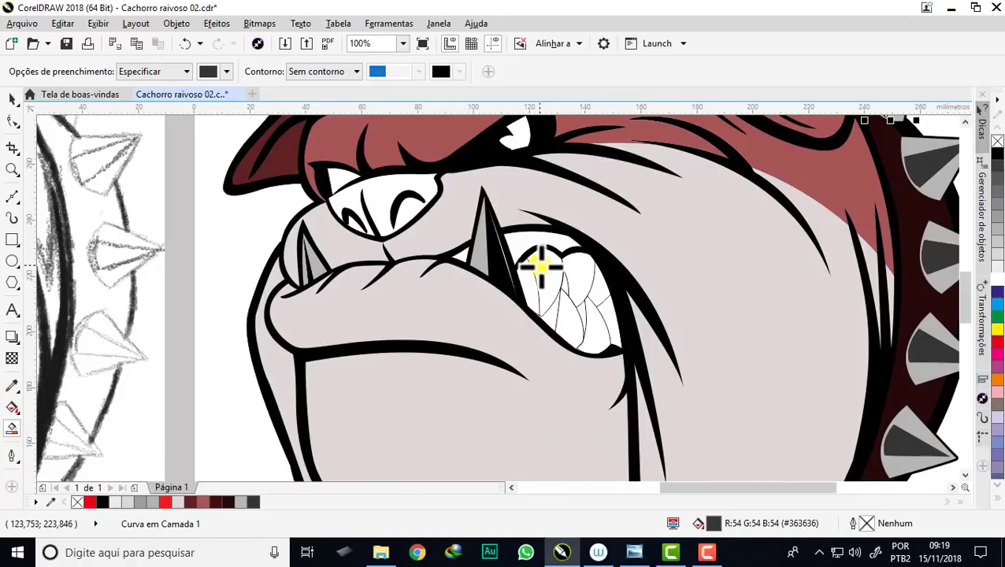
# Fill the mouth cavity around the teeth dark grey #363636, undoing a stray lower-tooth fill
pyautogui.scroll(1, 536, 271)
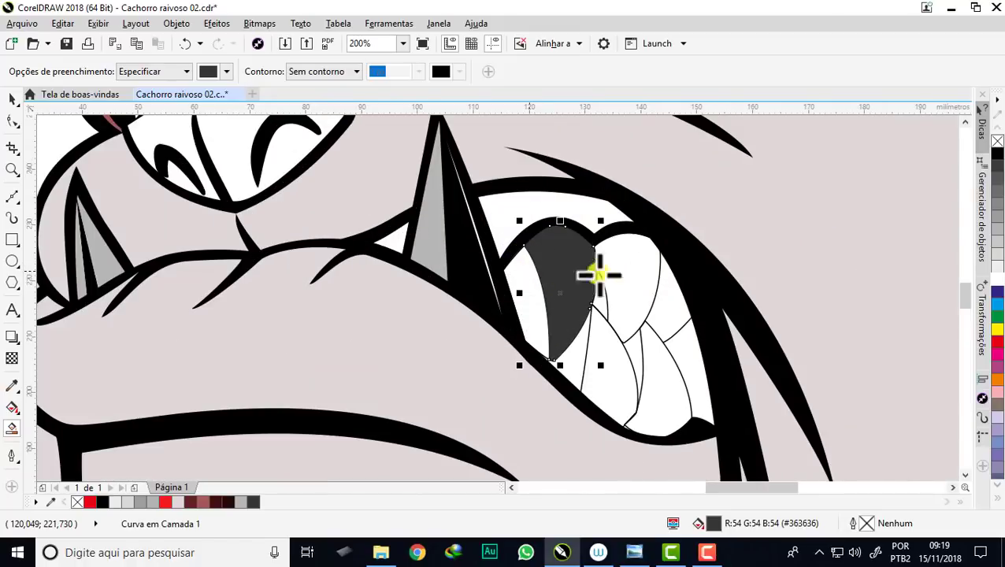
pyautogui.click(646, 271)
pyautogui.click(666, 378)
pyautogui.click(666, 327)
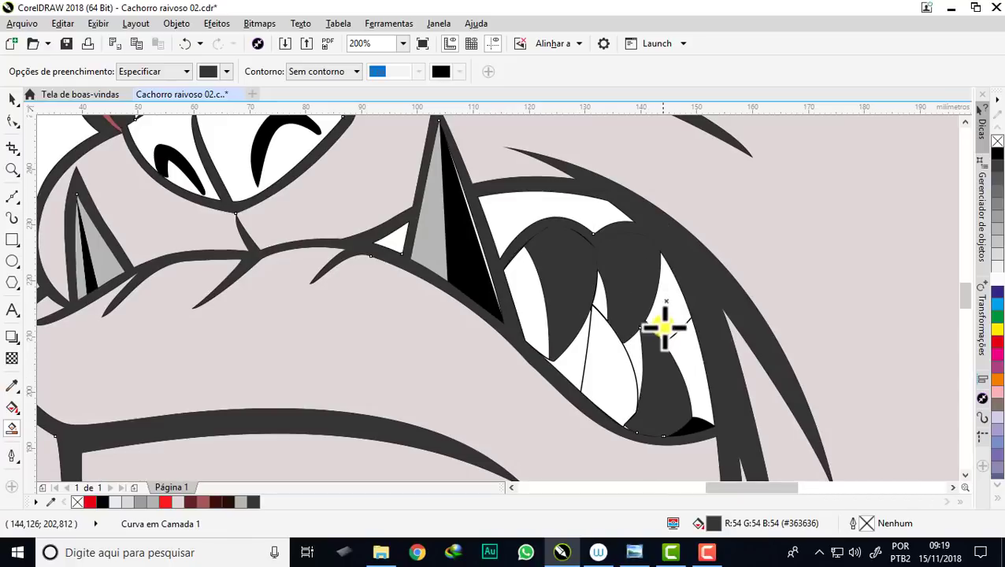
pyautogui.scroll(-3, 657, 307)
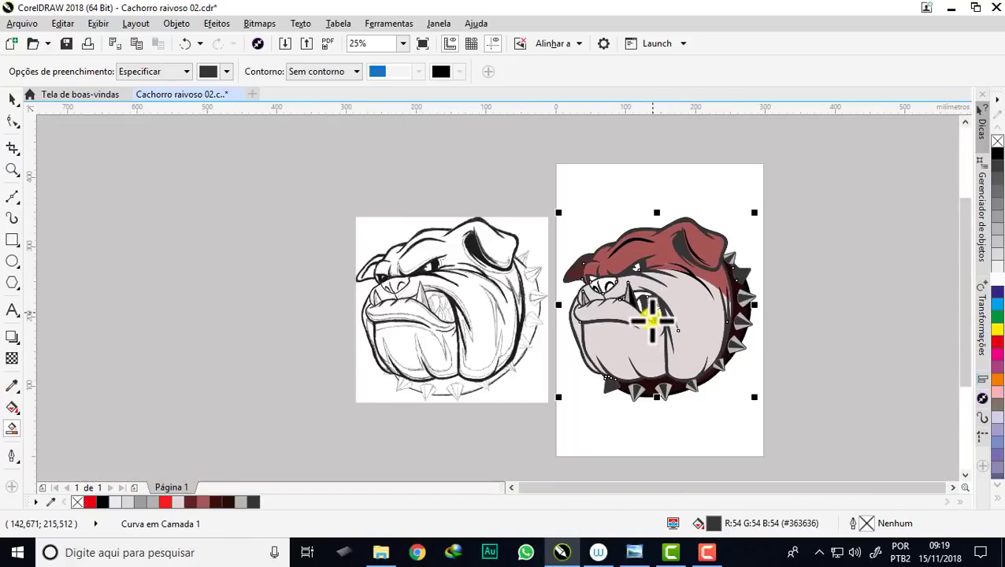
pyautogui.scroll(3, 653, 327)
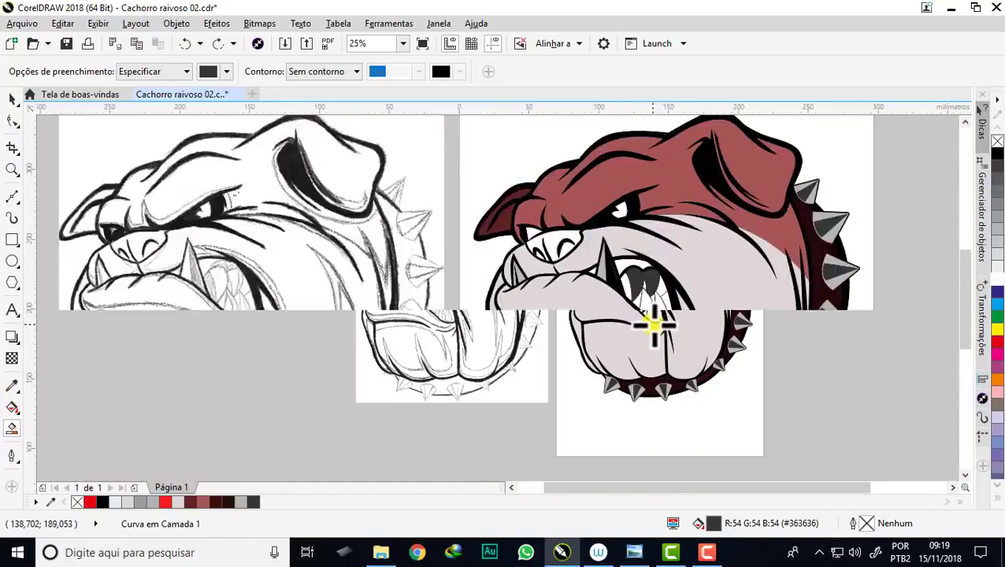
pyautogui.click(625, 277)
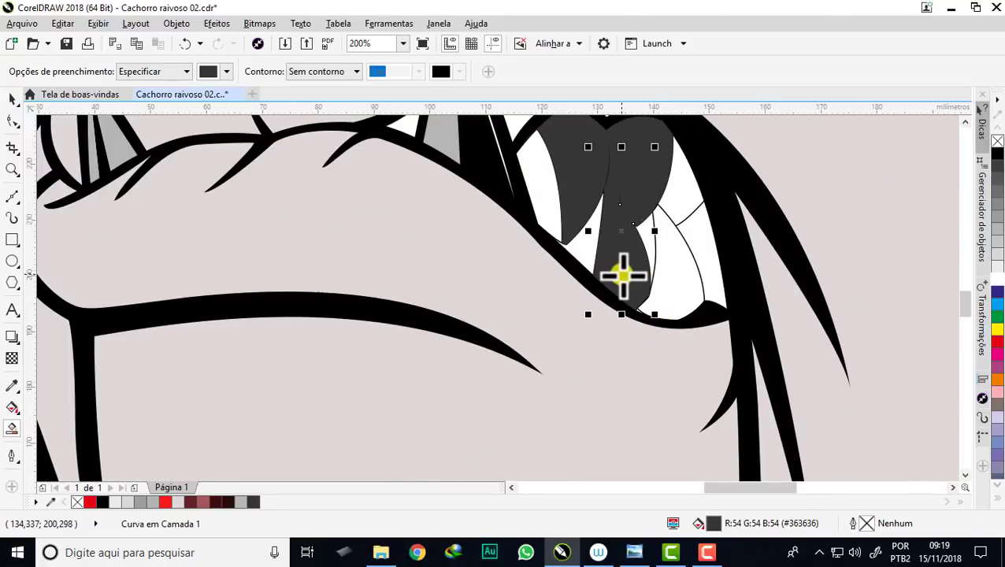
pyautogui.hotkey('ctrl', 'z')
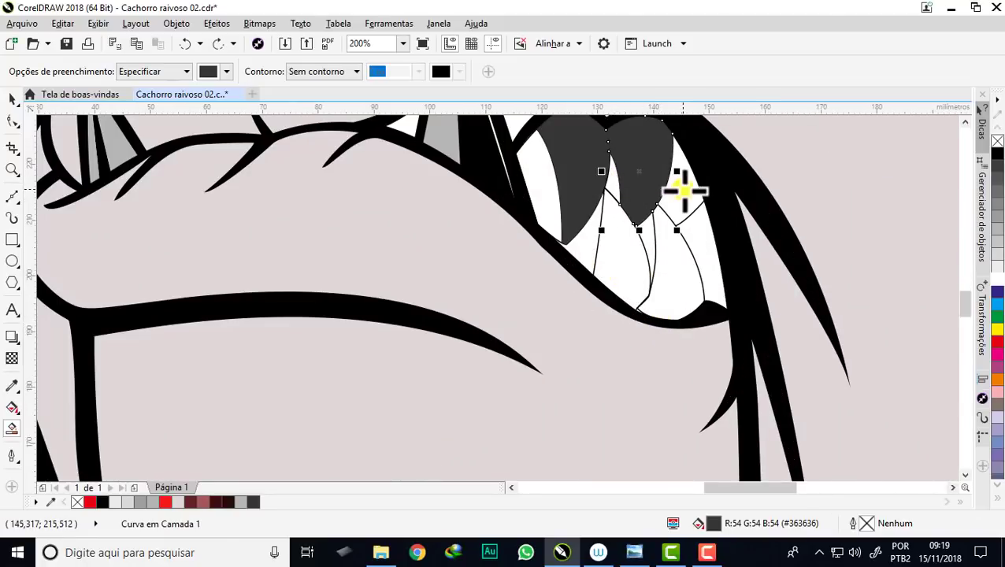
pyautogui.click(684, 190)
pyautogui.click(547, 184)
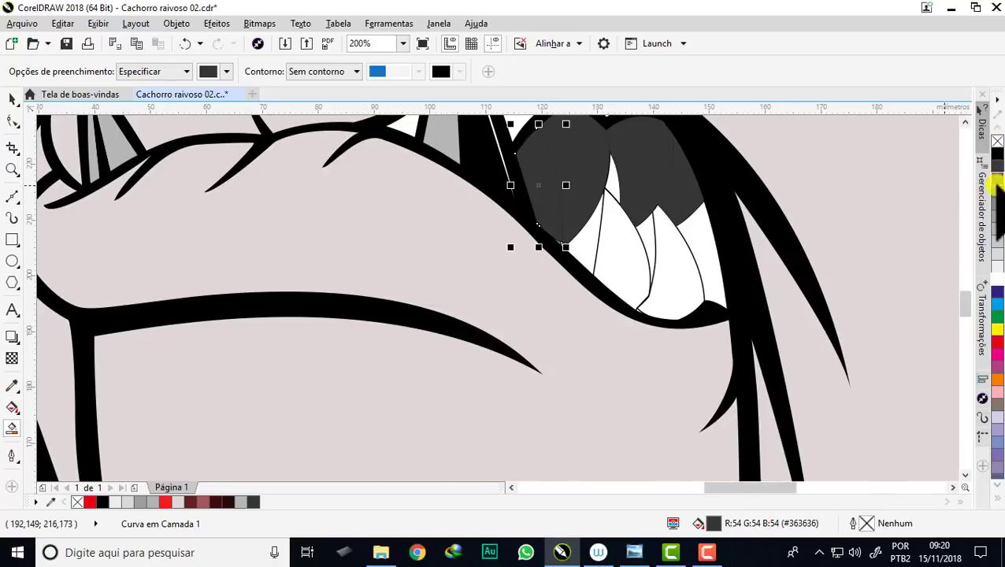
# Shade the left tooth's edge 60% grey, then lighten it to 30% grey (K:30)
pyautogui.click(996, 203)
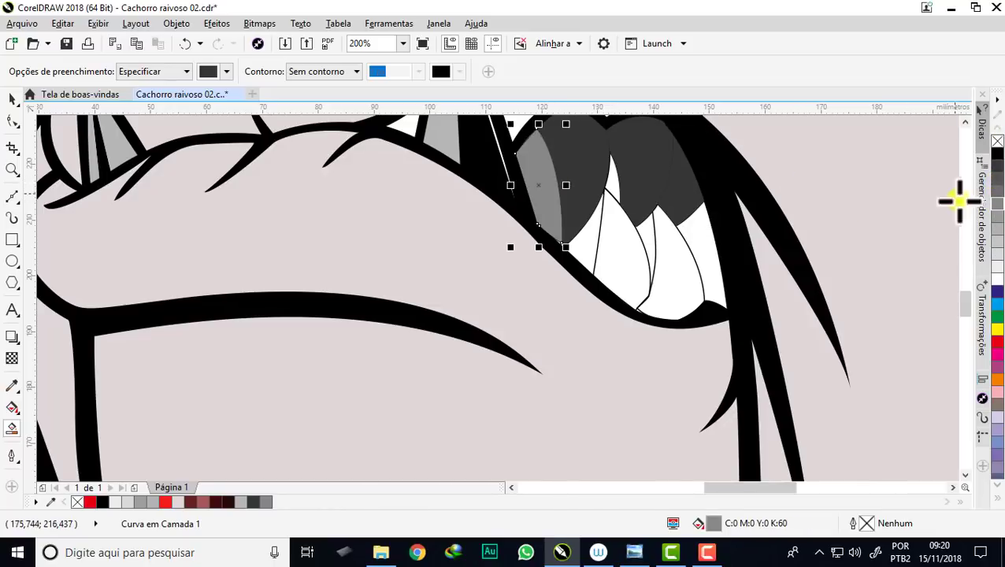
pyautogui.click(996, 242)
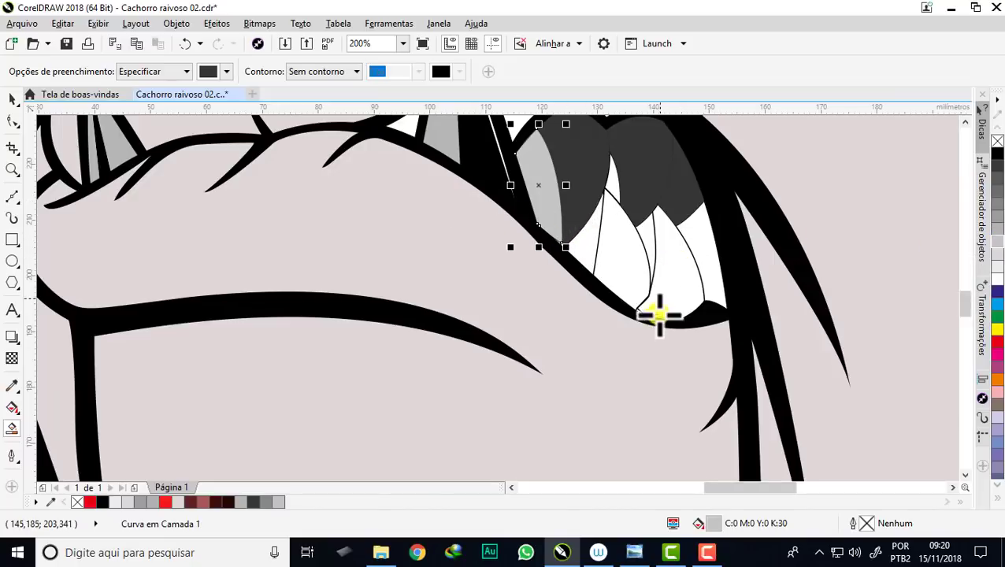
pyautogui.scroll(1, 659, 314)
pyautogui.scroll(1, 654, 312)
pyautogui.scroll(-1, 630, 309)
pyautogui.scroll(-1, 622, 299)
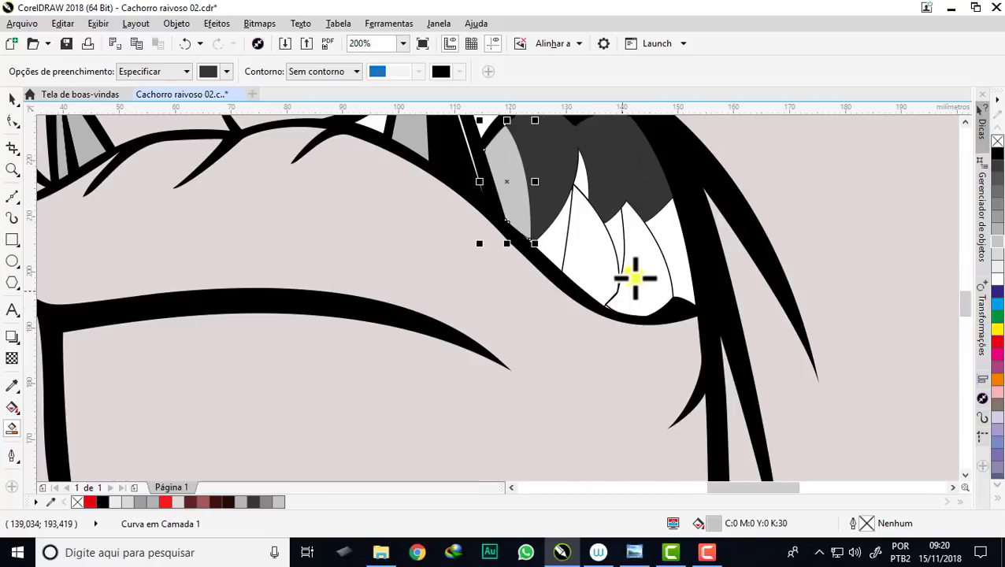
pyautogui.scroll(1, 583, 187)
# Smart Fill the tooth-tip sliver and the mouth-corner gap beside the upper teeth, and make it black (K:100)
pyautogui.click(583, 180)
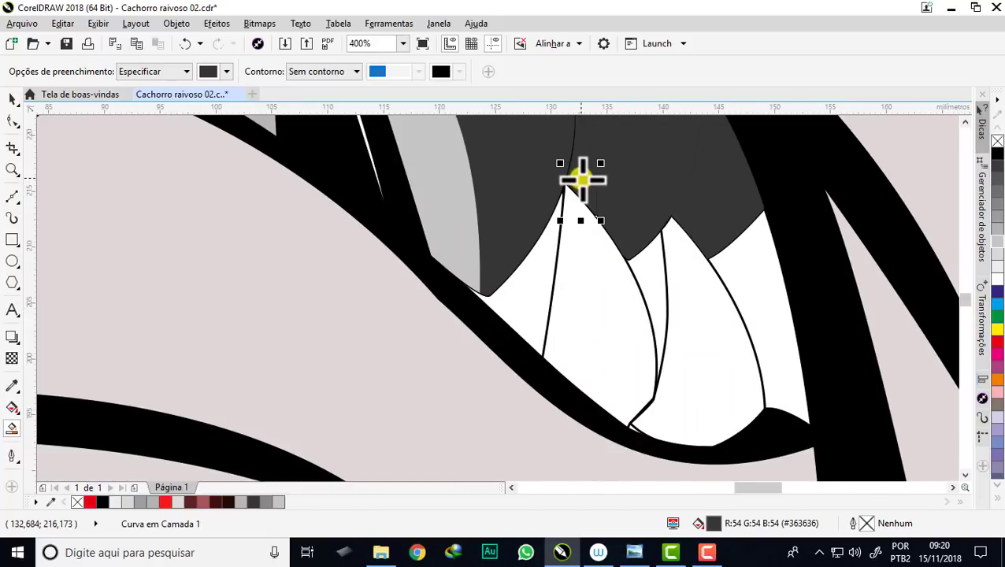
pyautogui.scroll(-1, 571, 253)
pyautogui.scroll(1, 587, 192)
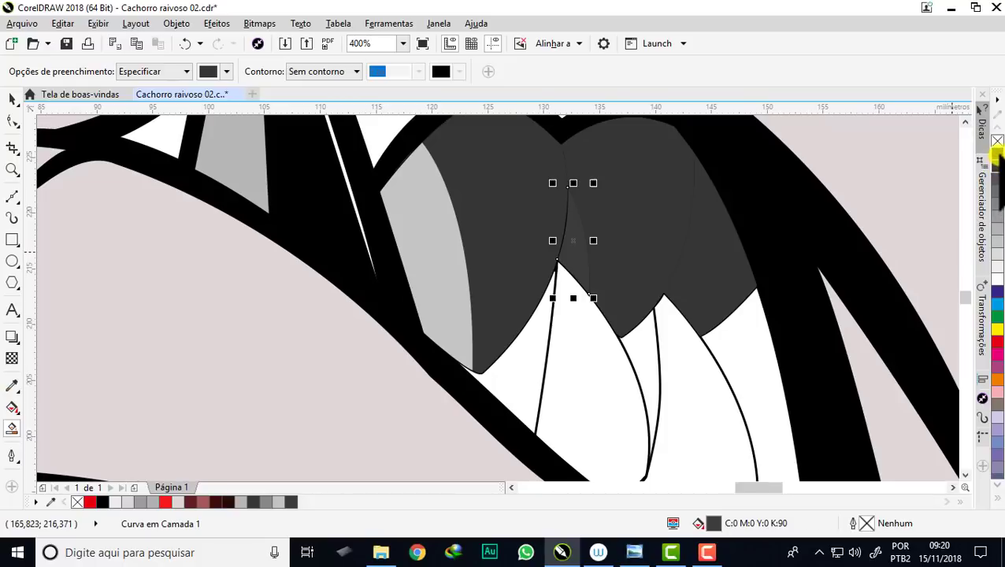
pyautogui.scroll(-1, 707, 328)
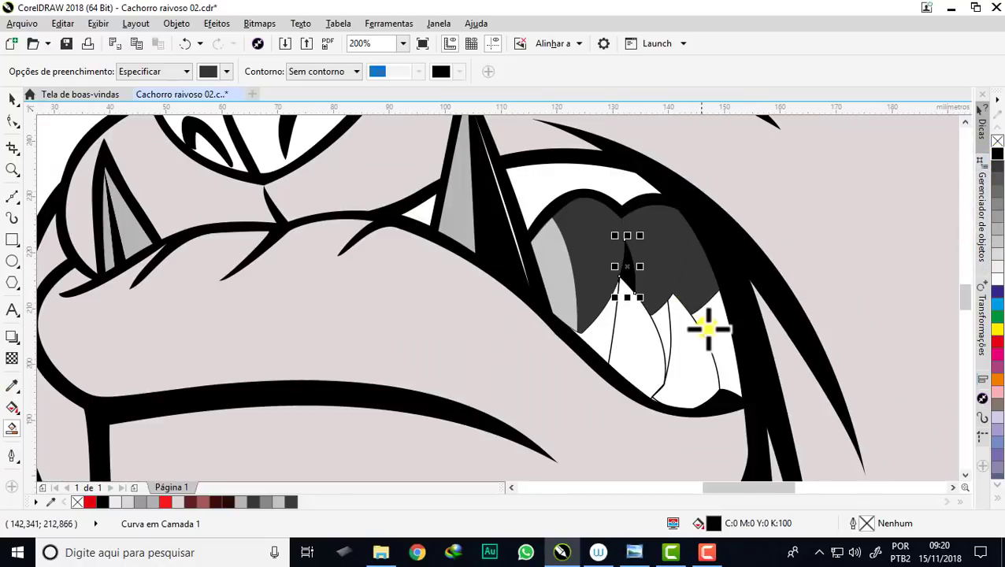
pyautogui.click(709, 329)
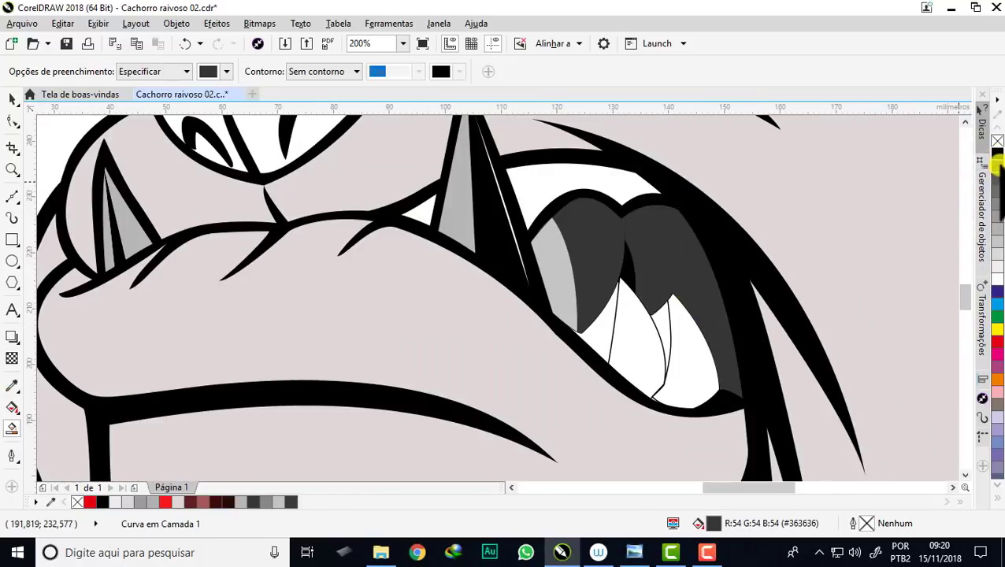
pyautogui.click(996, 154)
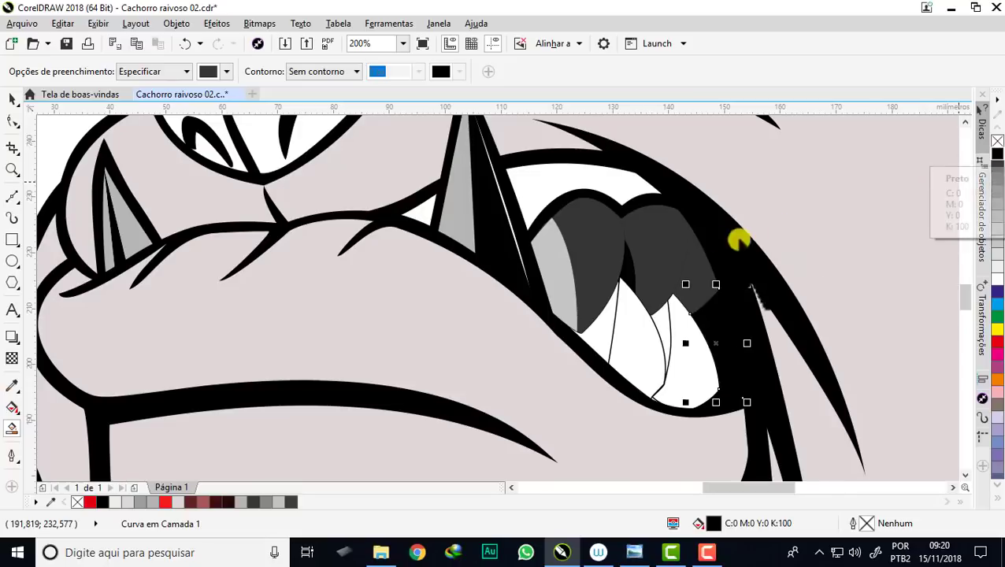
pyautogui.scroll(-1, 687, 251)
pyautogui.scroll(1, 669, 290)
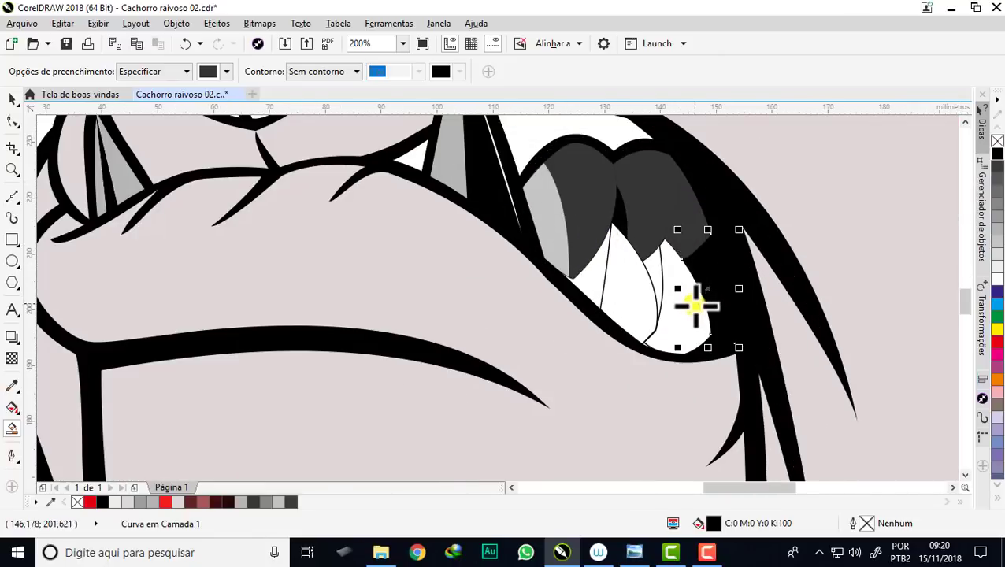
pyautogui.scroll(1, 693, 335)
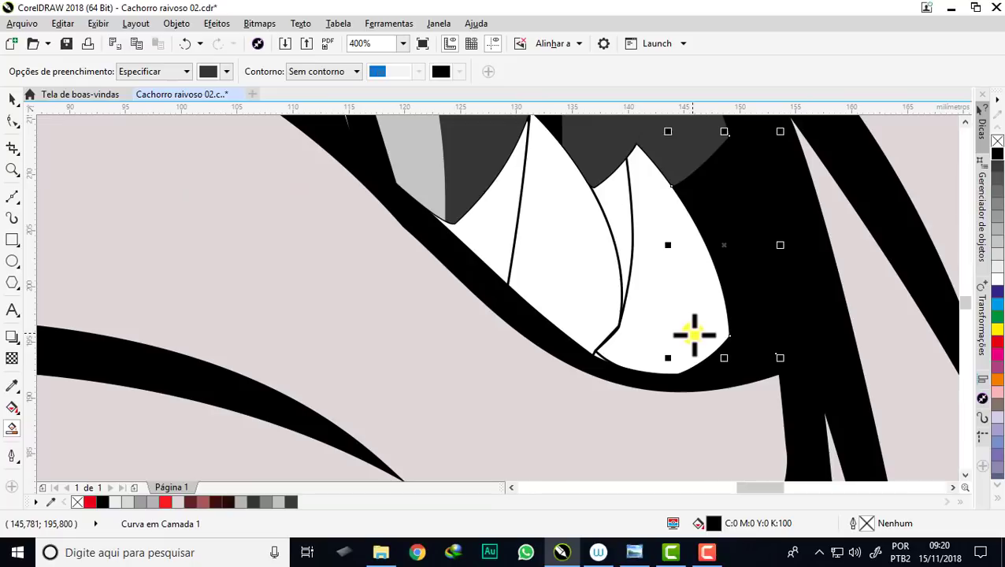
# Undo the stray fill, select the rightmost tooth outline and fill it 60% grey (K:60)
pyautogui.click(657, 209)
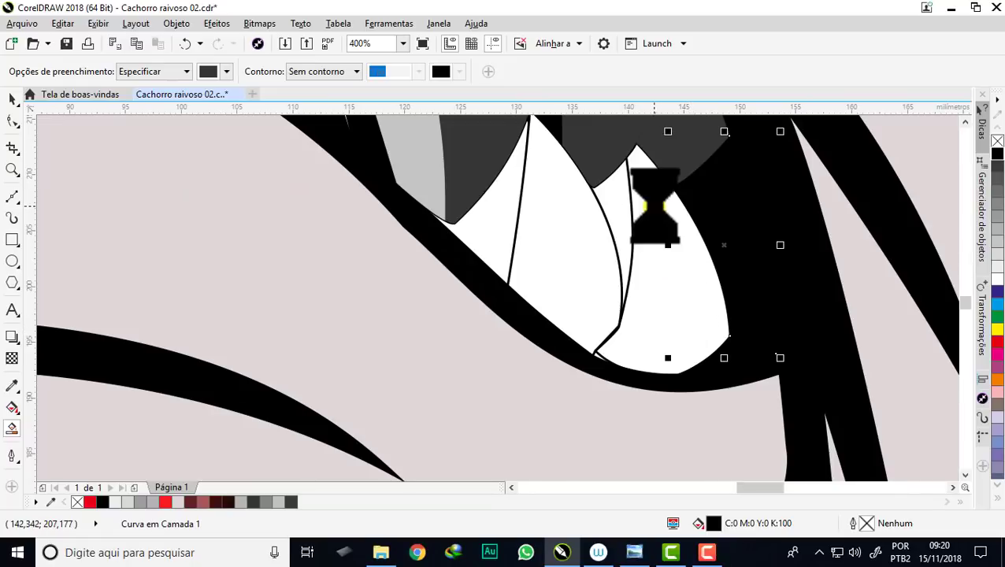
pyautogui.hotkey('ctrl', 'z')
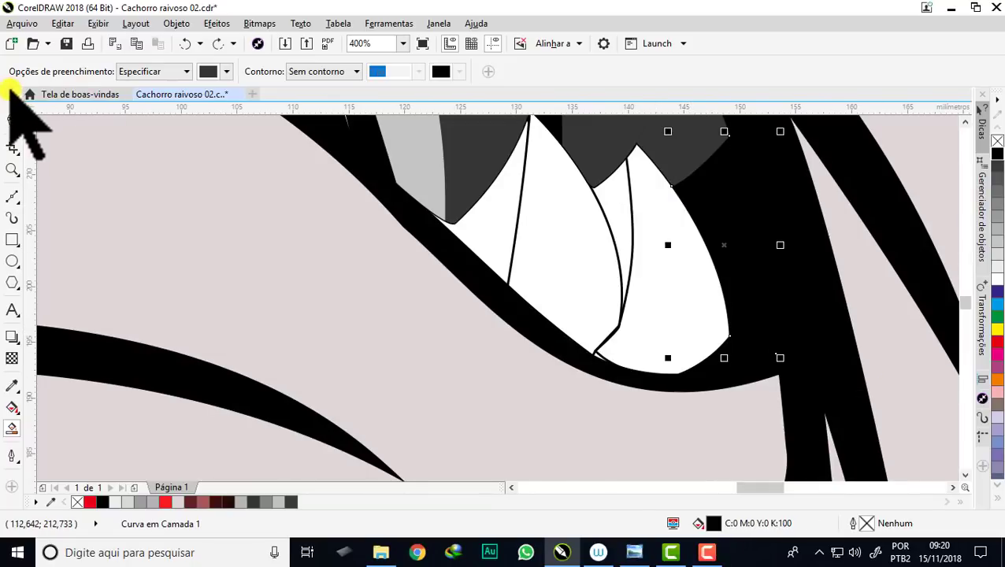
pyautogui.click(11, 98)
pyautogui.click(666, 278)
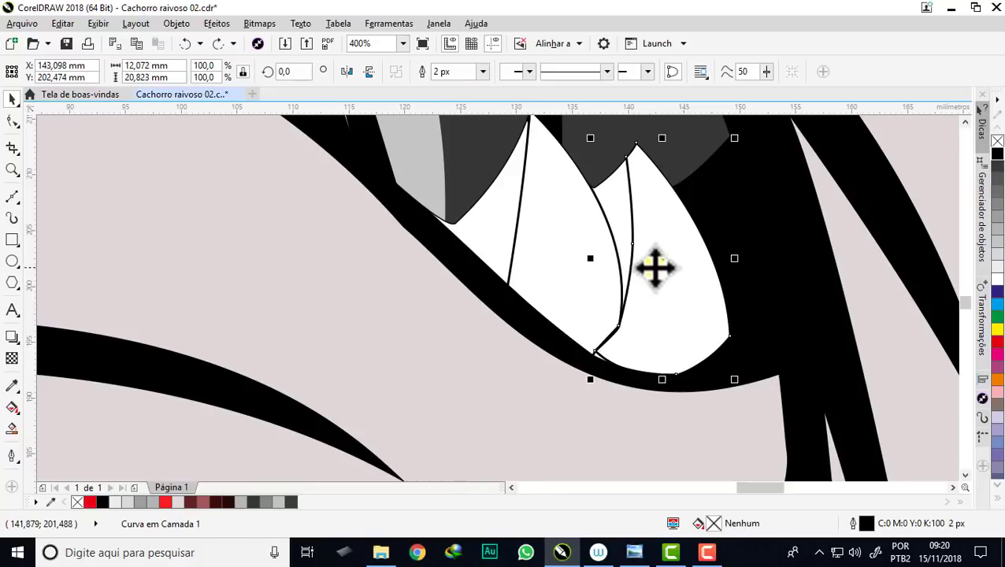
pyautogui.moveTo(656, 267)
pyautogui.mouseDown()
pyautogui.moveTo(569, 334)
pyautogui.moveTo(426, 394)
pyautogui.moveTo(595, 274)
pyautogui.mouseUp()
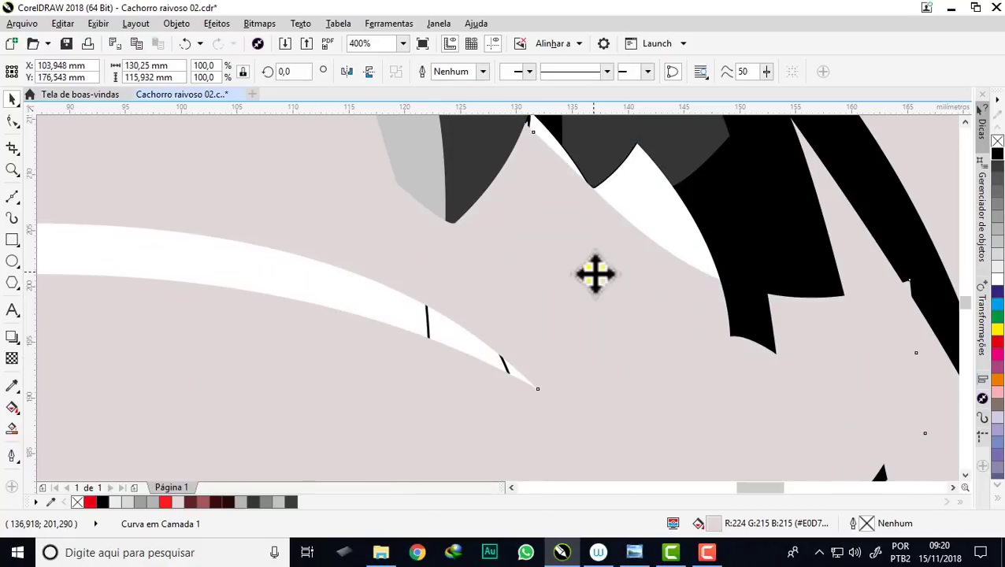
pyautogui.click(596, 273)
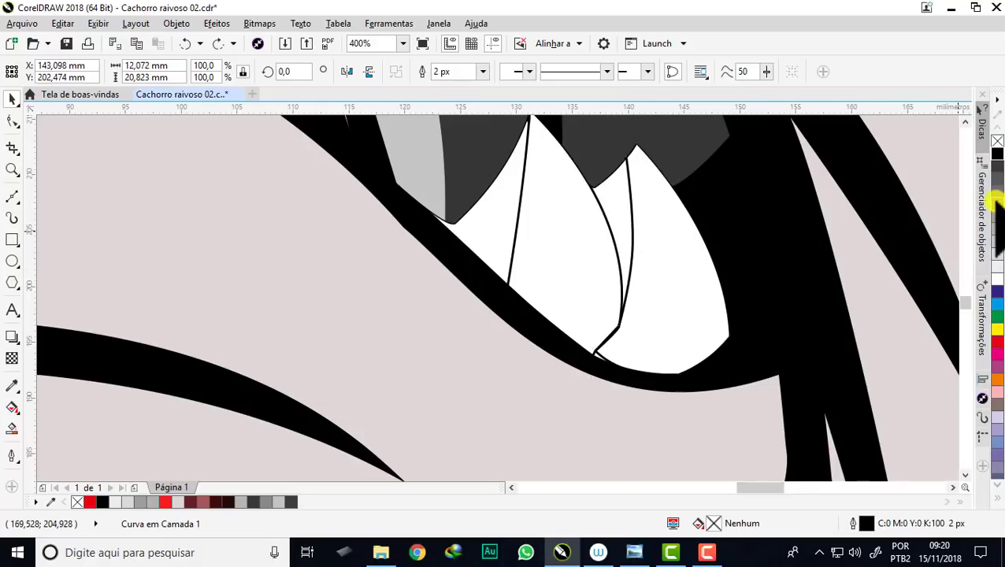
pyautogui.click(996, 203)
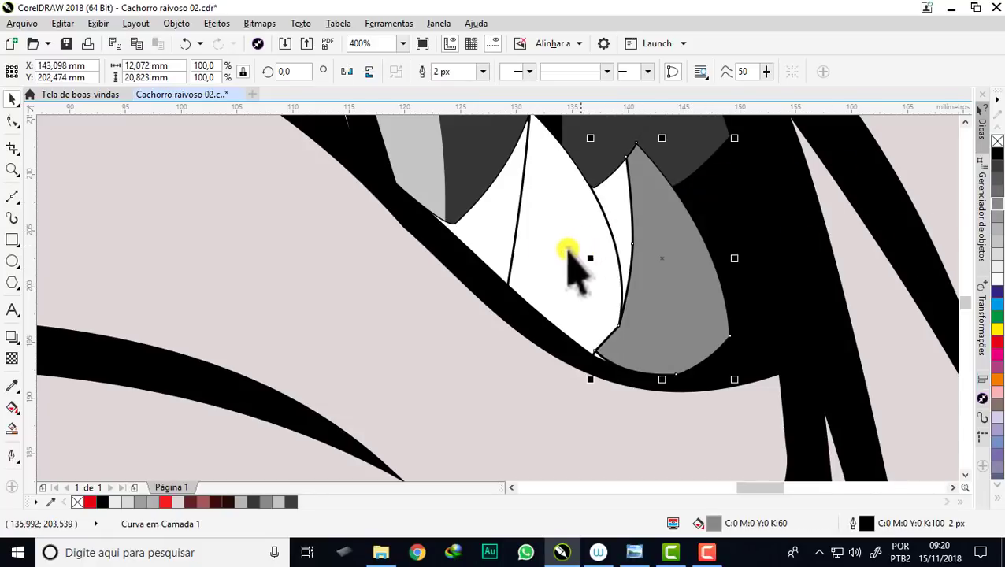
pyautogui.click(12, 121)
# Drag the grey tooth's lower corner node and curve handles so its edge tucks behind the gum outline
pyautogui.scroll(3, 595, 364)
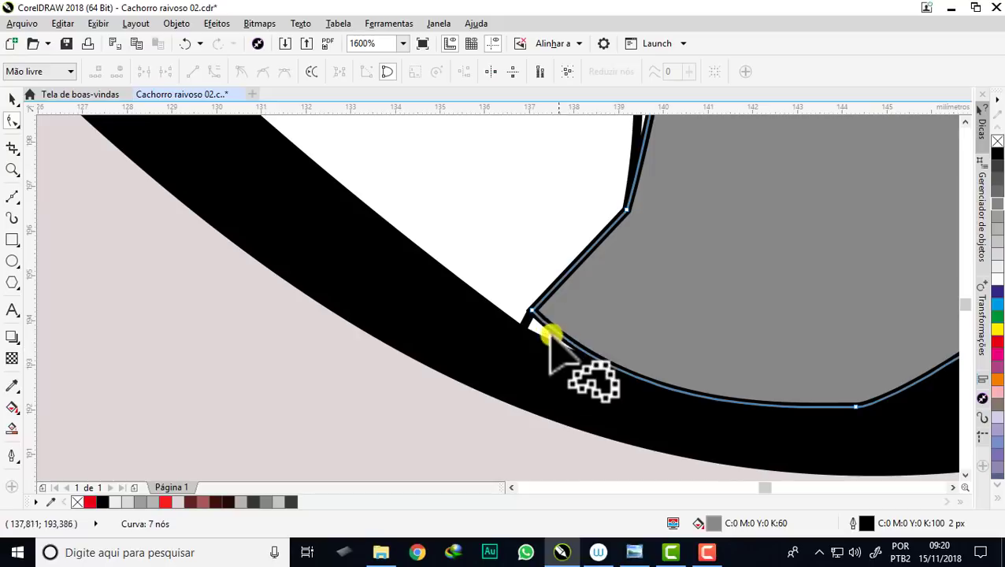
pyautogui.moveTo(532, 310); pyautogui.dragTo(514, 325)
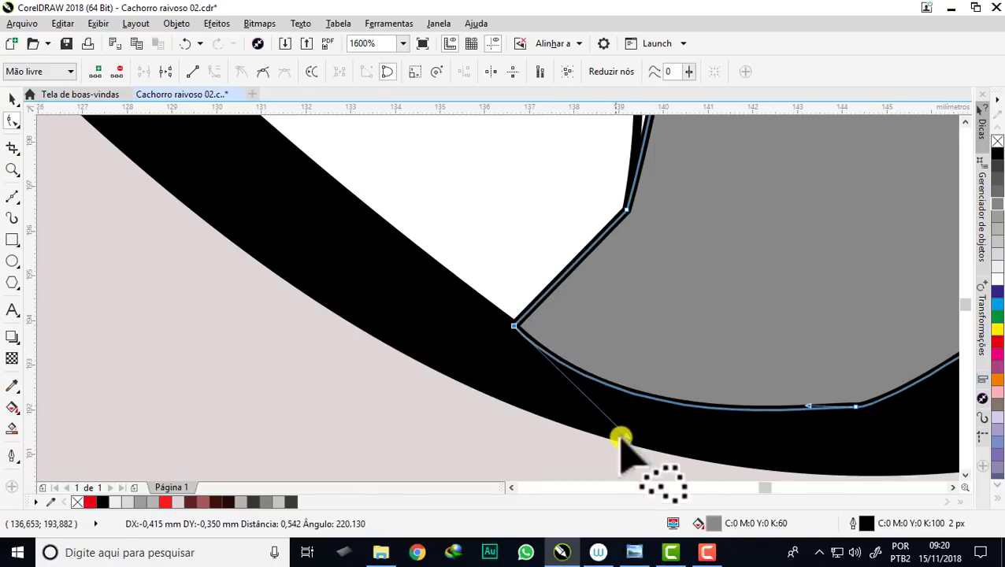
pyautogui.moveTo(620, 438); pyautogui.dragTo(640, 411)
pyautogui.scroll(-2, 593, 365)
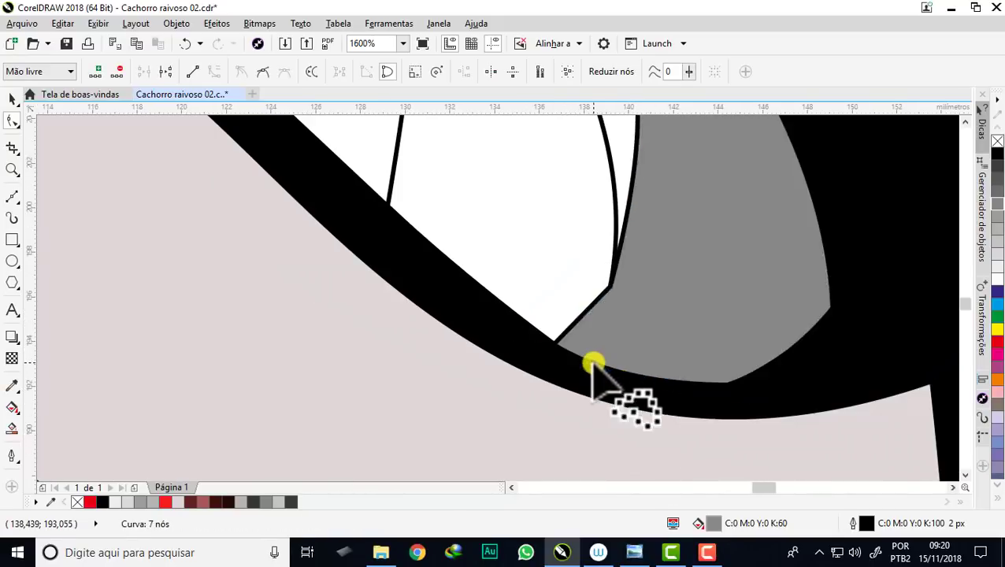
pyautogui.scroll(2, 724, 384)
pyautogui.moveTo(723, 386); pyautogui.dragTo(702, 384)
pyautogui.scroll(-3, 694, 379)
pyautogui.scroll(-3, 643, 352)
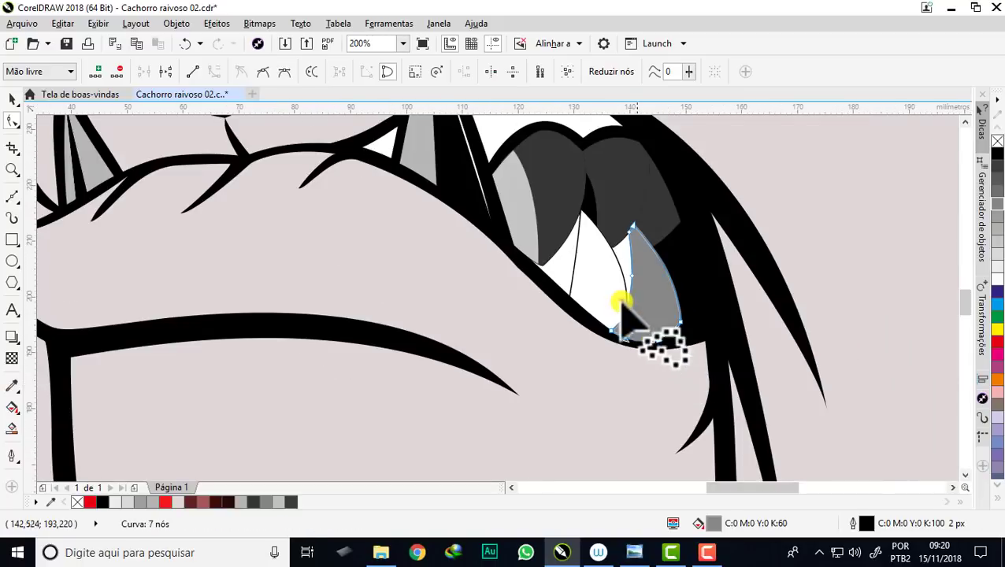
pyautogui.click(11, 99)
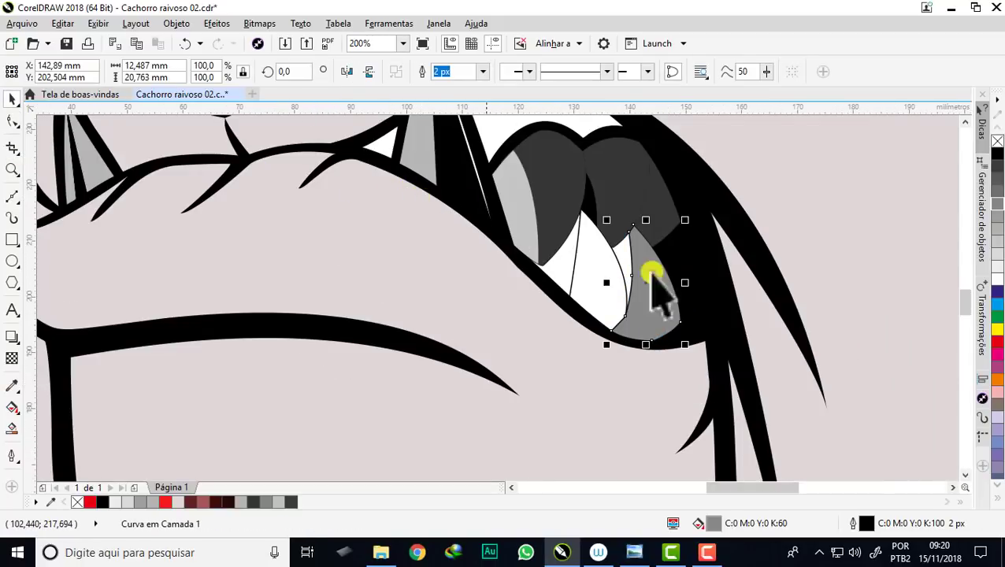
# Fill the white tooth in the mouth 80% grey and lighten the upper-left tooth's fill
pyautogui.click(587, 265)
pyautogui.scroll(1, 588, 265)
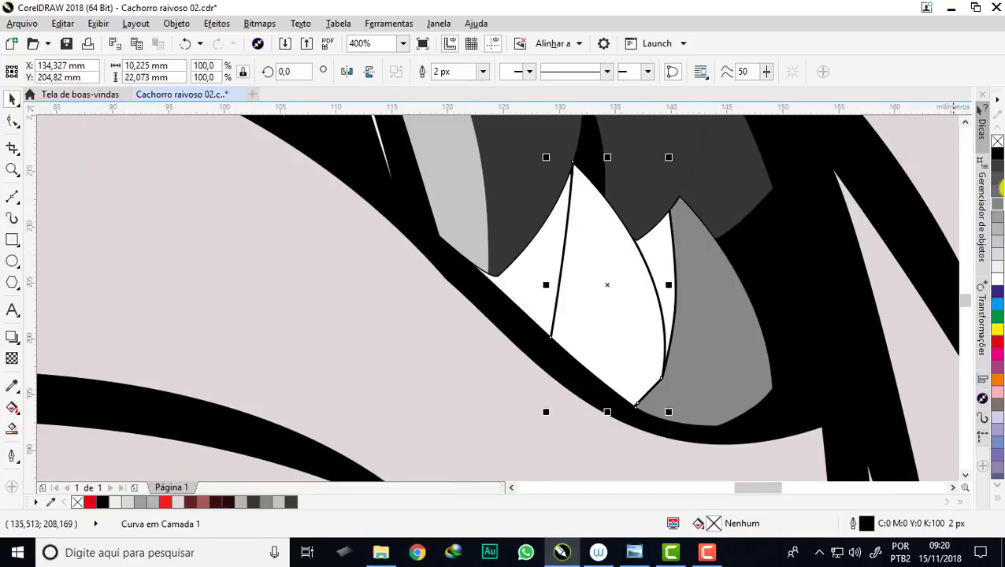
pyautogui.click(998, 181)
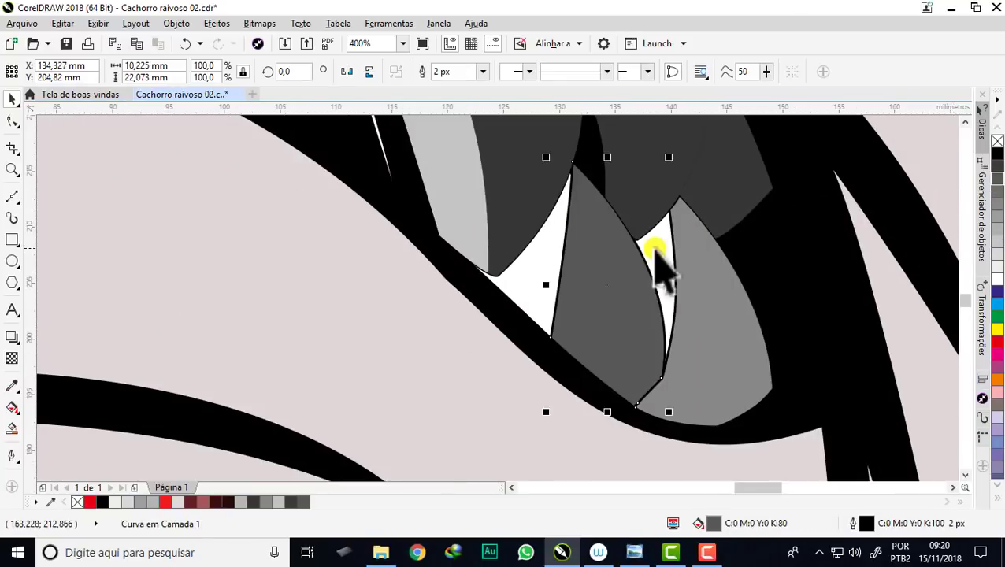
pyautogui.scroll(-2, 658, 268)
pyautogui.scroll(1, 626, 213)
pyautogui.click(624, 213)
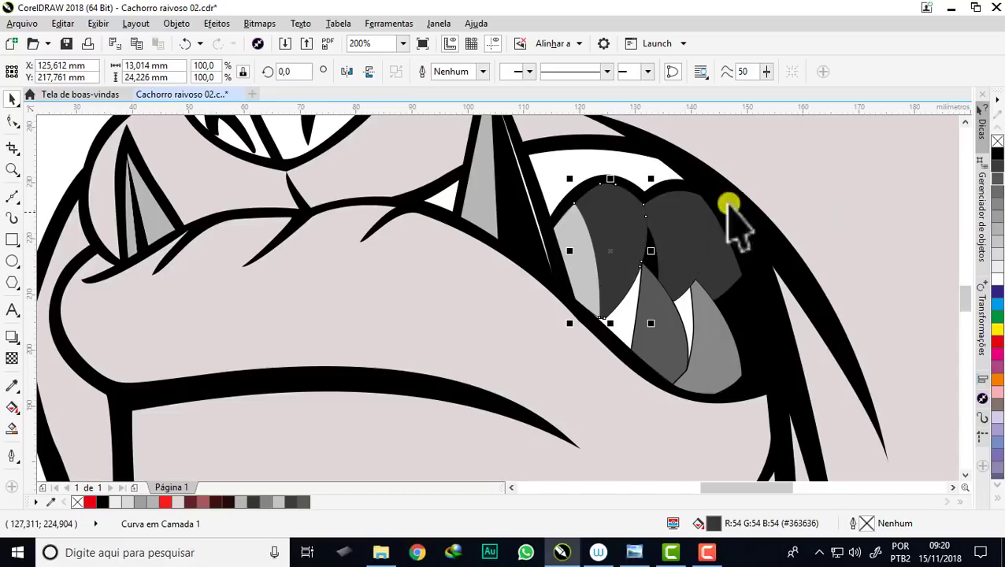
pyautogui.click(997, 230)
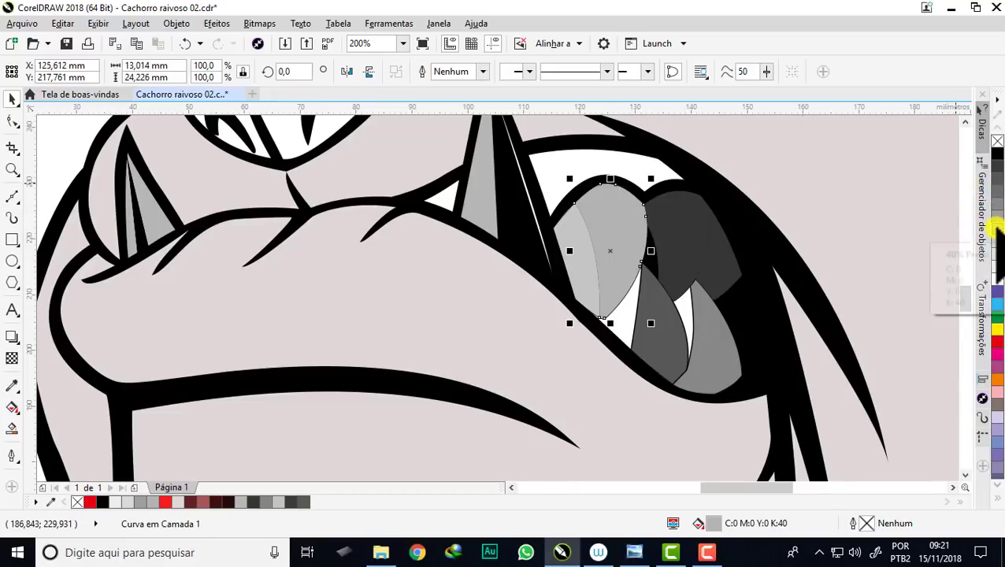
# Give the middle upper tooth, small right tooth, middle fang and right fang light grey fills
pyautogui.click(694, 246)
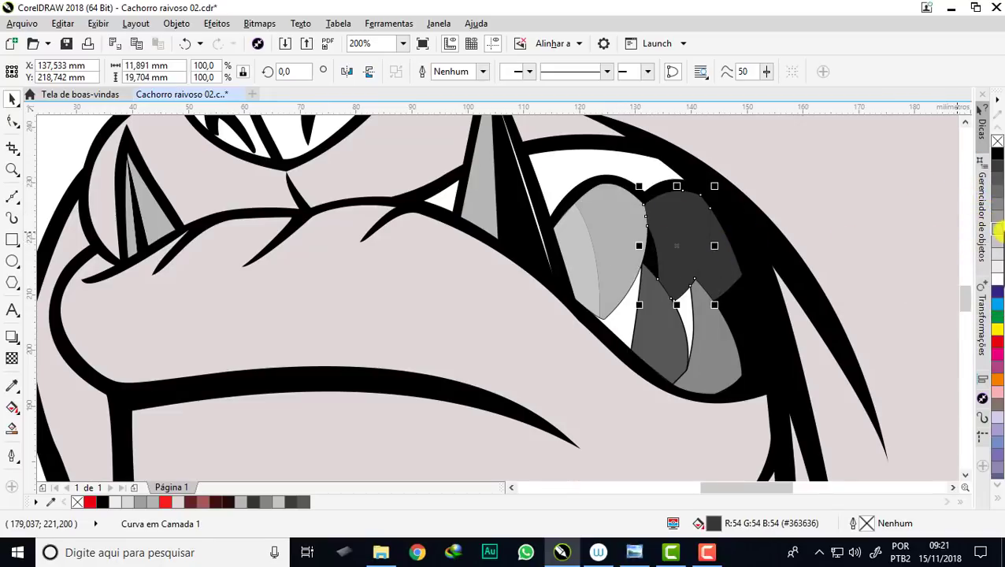
pyautogui.click(998, 228)
pyautogui.click(713, 266)
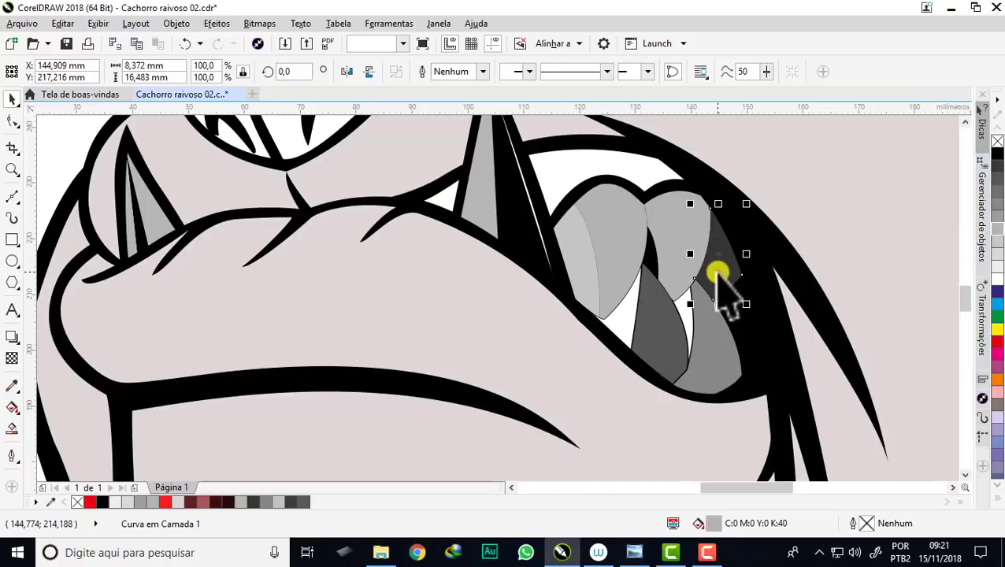
pyautogui.click(997, 243)
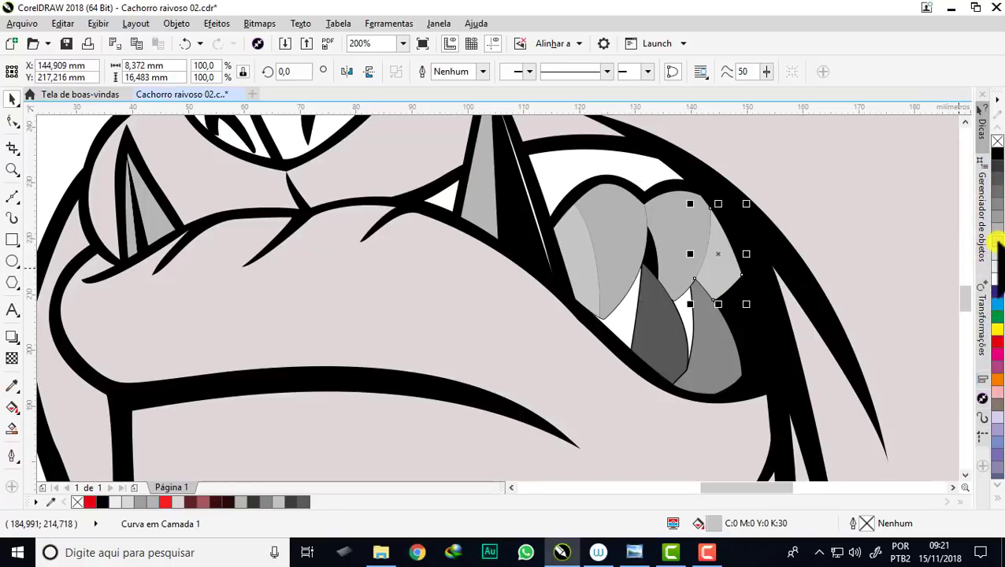
pyautogui.click(662, 325)
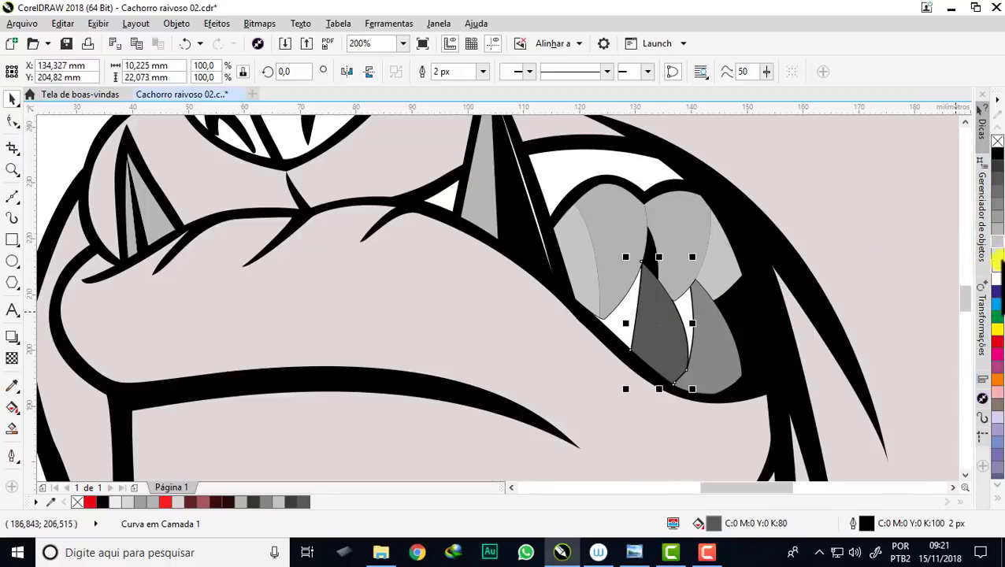
pyautogui.click(994, 244)
pyautogui.click(702, 355)
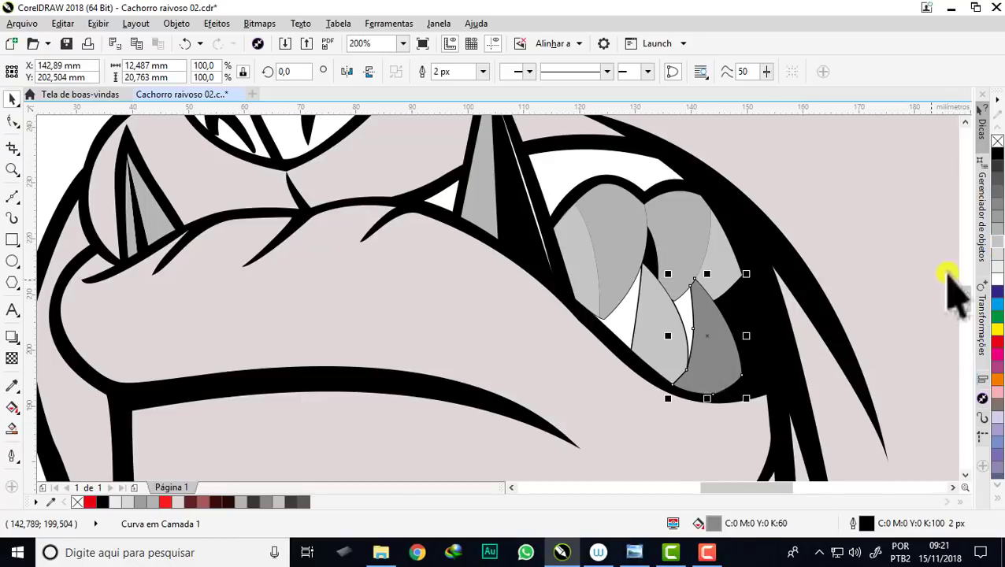
pyautogui.click(994, 244)
# Darken the left upper tooth to about 70% grey and the small right upper tooth to 80%
pyautogui.click(604, 254)
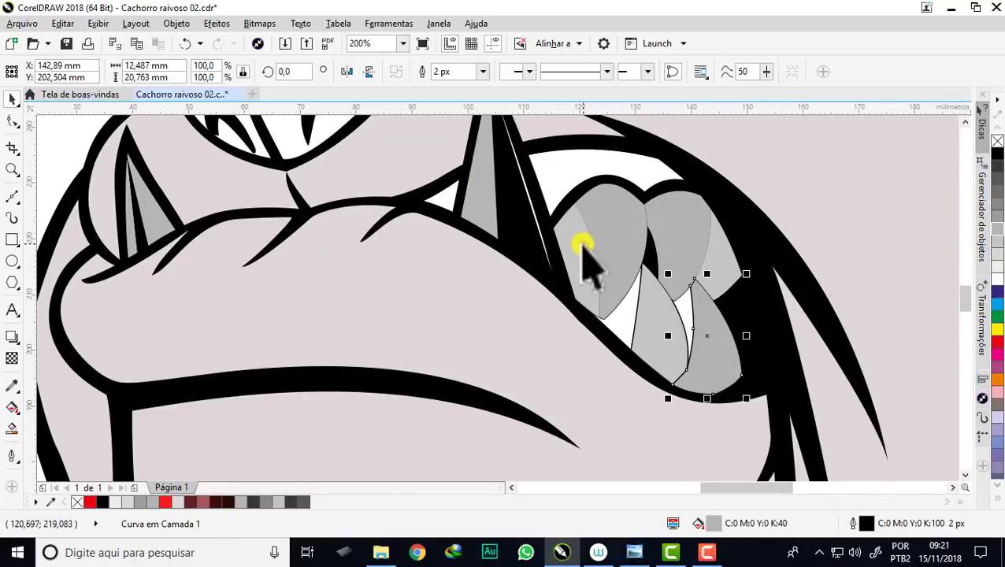
pyautogui.click(996, 203)
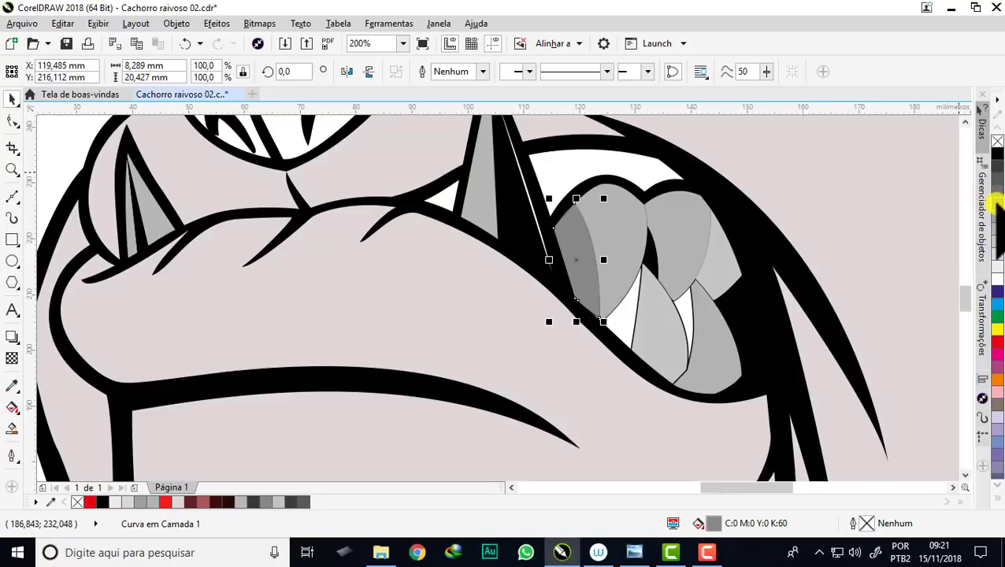
pyautogui.click(997, 193)
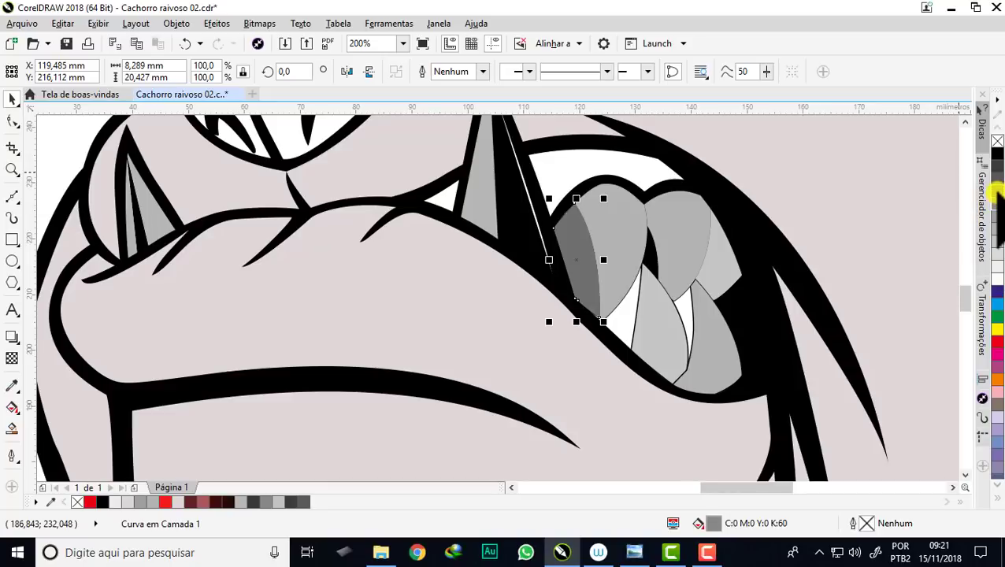
pyautogui.click(650, 252)
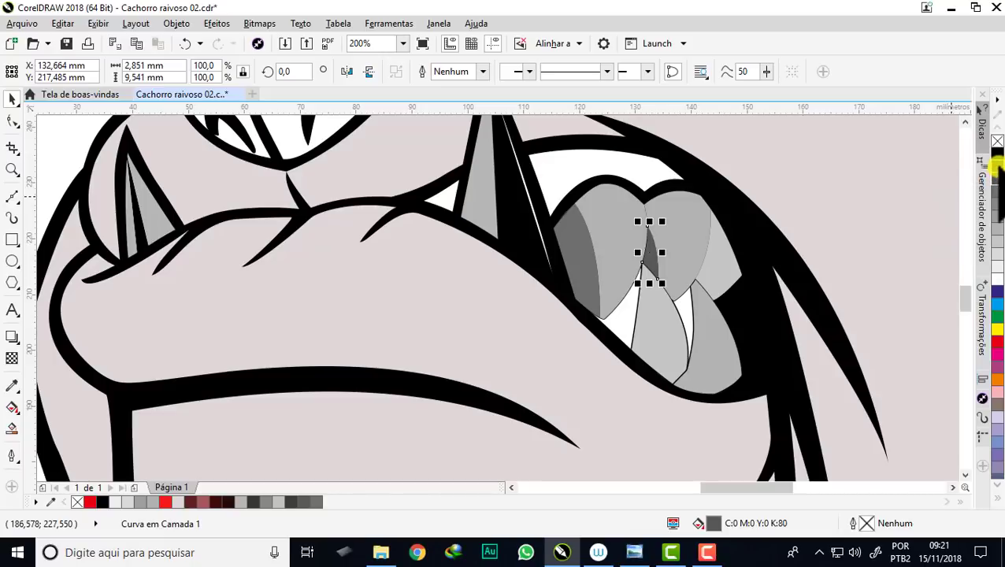
pyautogui.click(719, 266)
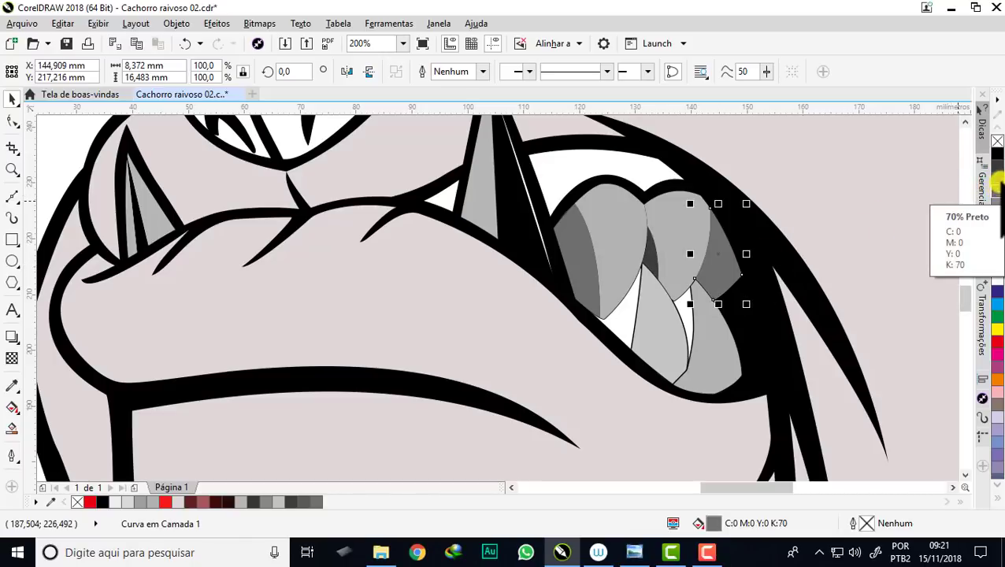
pyautogui.click(997, 180)
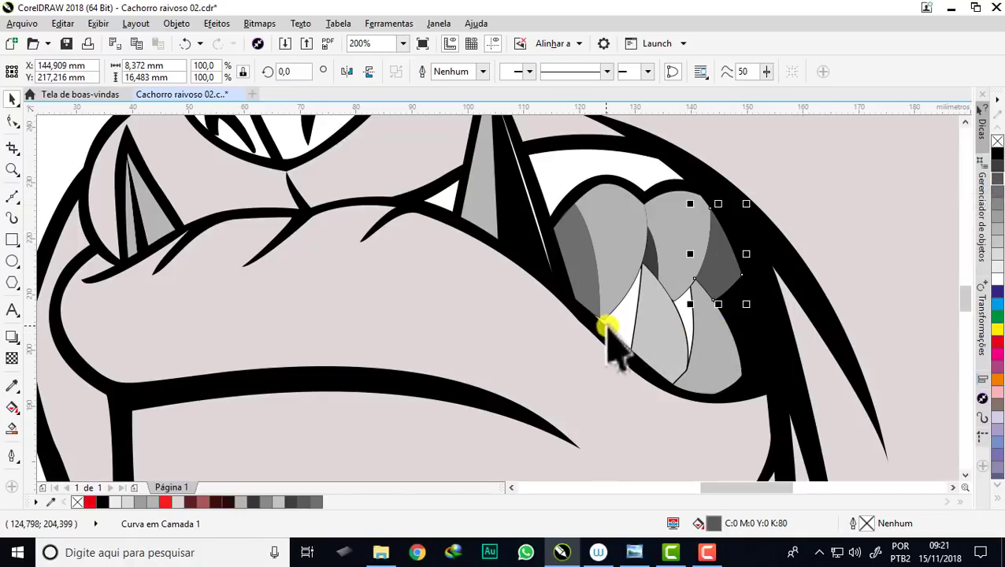
# Smart Fill the white gap between the two lower fangs and set it to 90% black
pyautogui.click(12, 429)
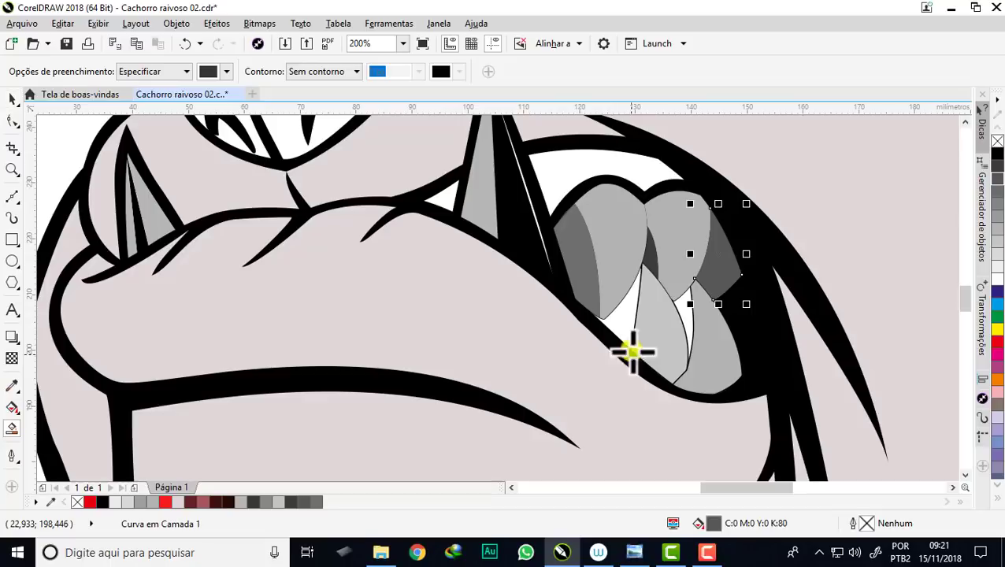
pyautogui.click(623, 319)
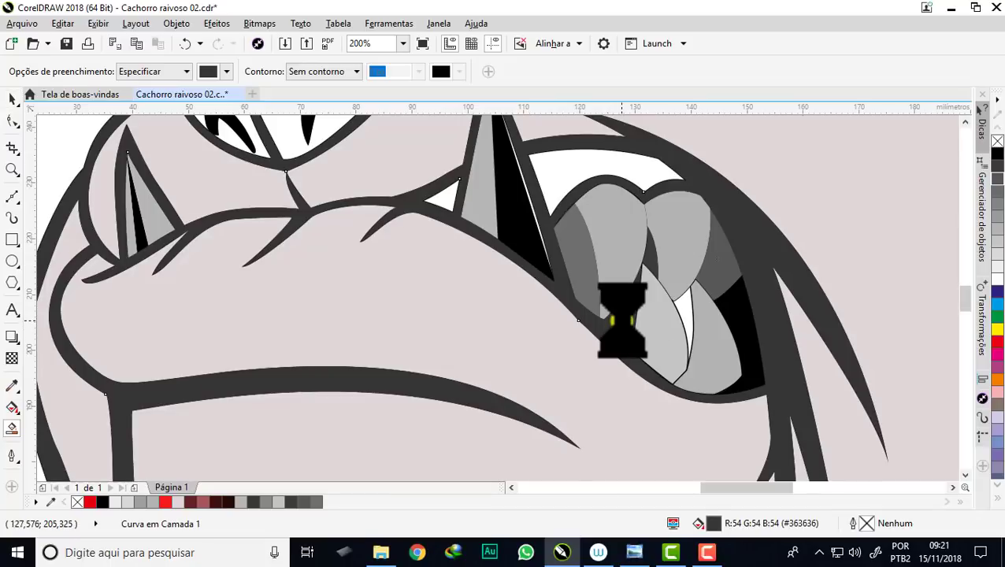
pyautogui.scroll(2, 631, 312)
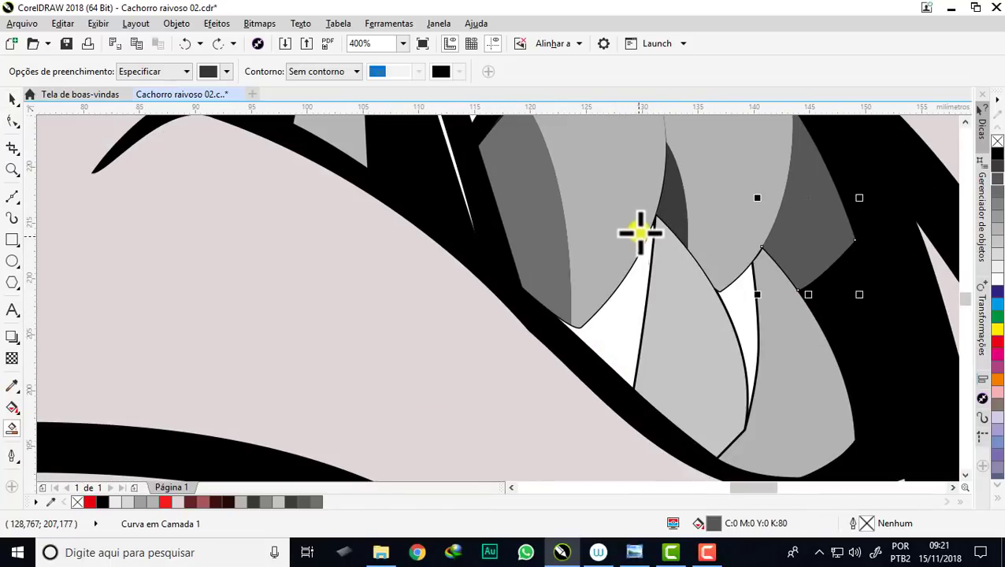
pyautogui.click(745, 300)
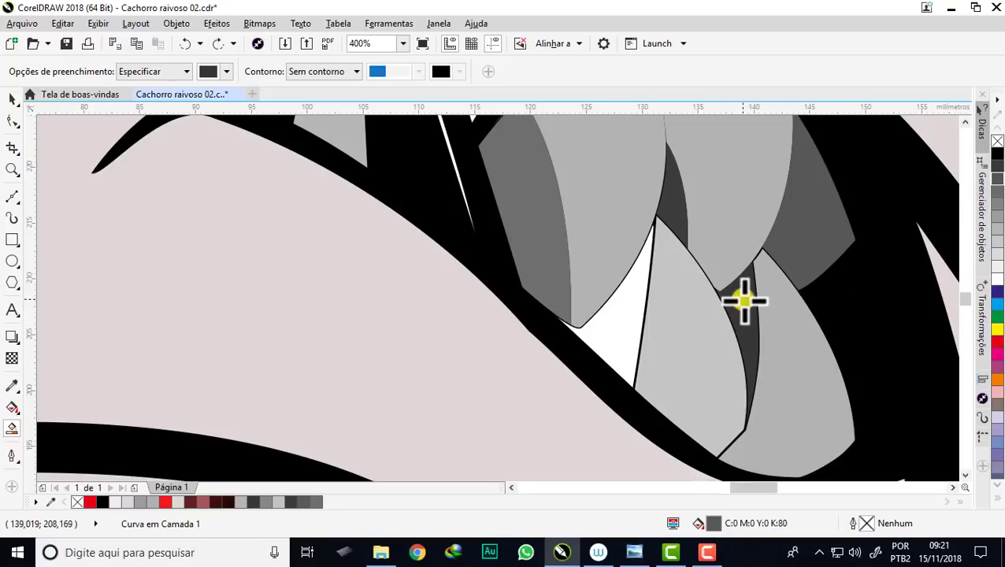
pyautogui.click(998, 202)
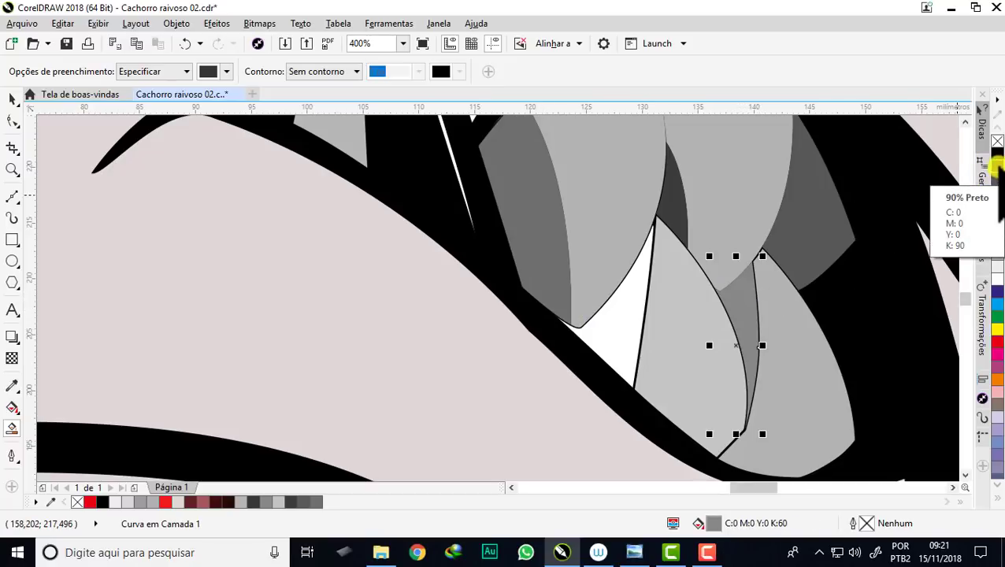
pyautogui.scroll(-1, 669, 291)
pyautogui.scroll(-1, 701, 335)
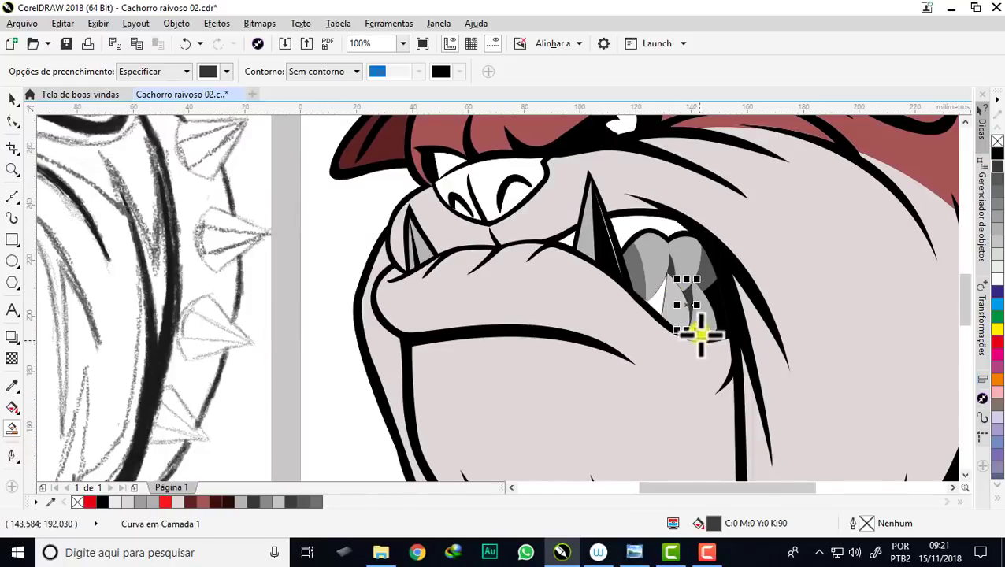
pyautogui.scroll(2, 657, 300)
pyautogui.scroll(1, 657, 308)
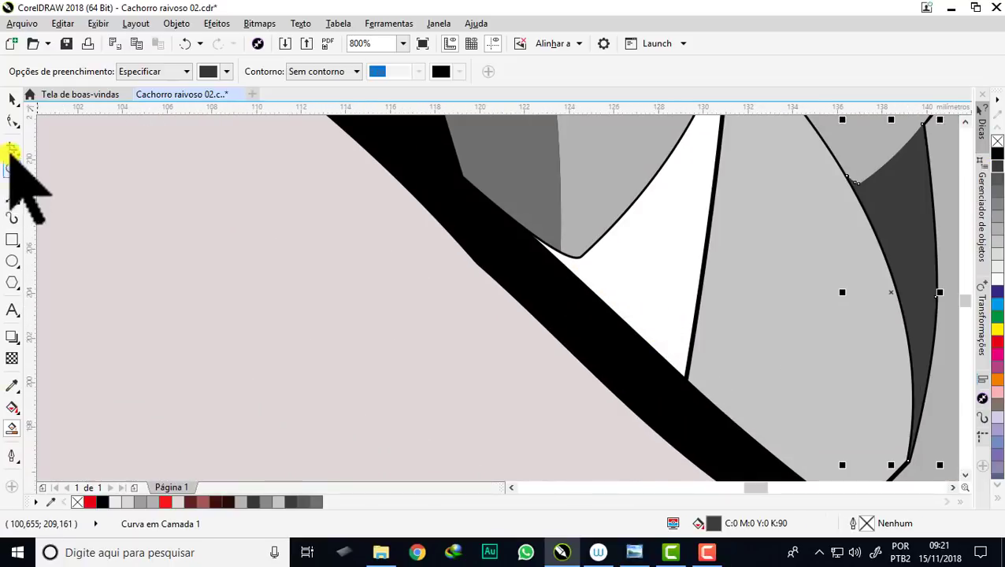
# With the Bézier tool, trace a closed shape over the first white gap along the tooth edge
pyautogui.click(14, 197)
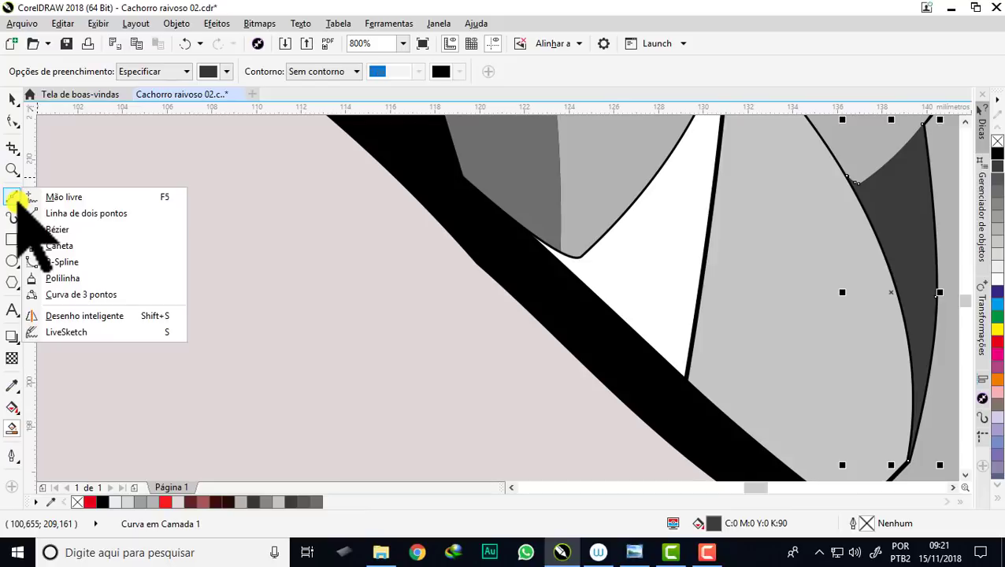
pyautogui.moveTo(13, 197); pyautogui.dragTo(61, 229)
pyautogui.scroll(-2, 377, 302)
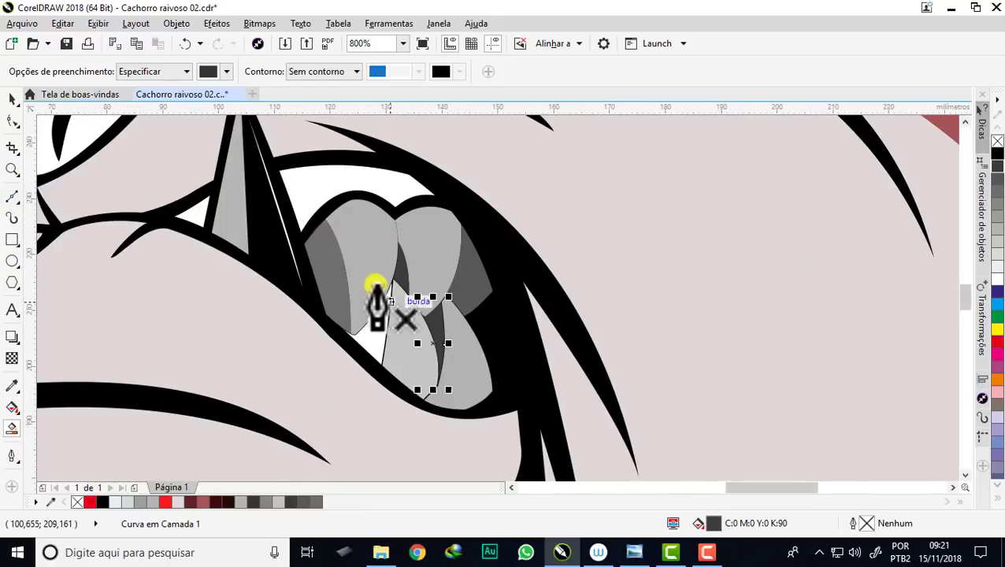
pyautogui.scroll(1, 374, 323)
pyautogui.scroll(1, 378, 296)
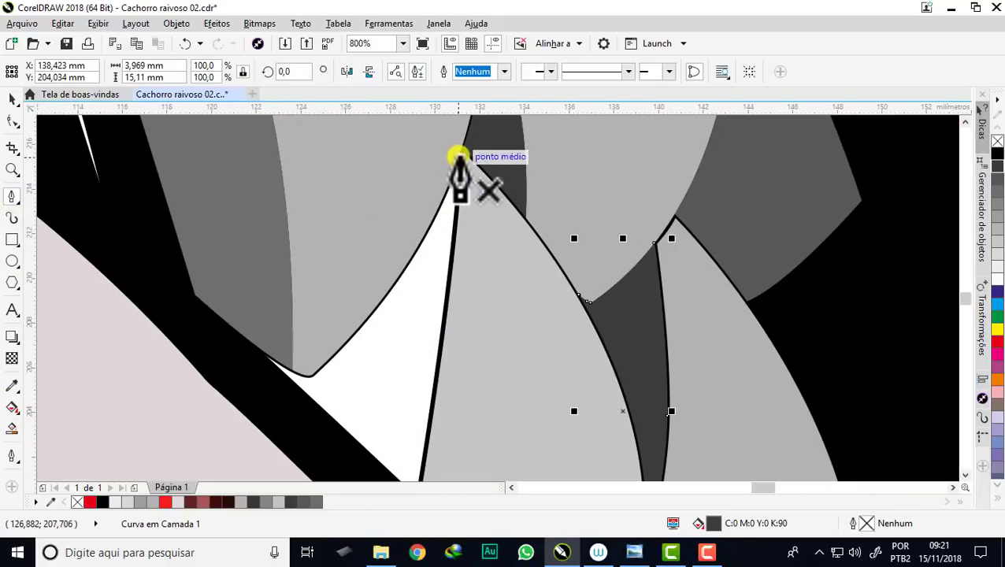
pyautogui.click(462, 151)
pyautogui.scroll(-1, 462, 151)
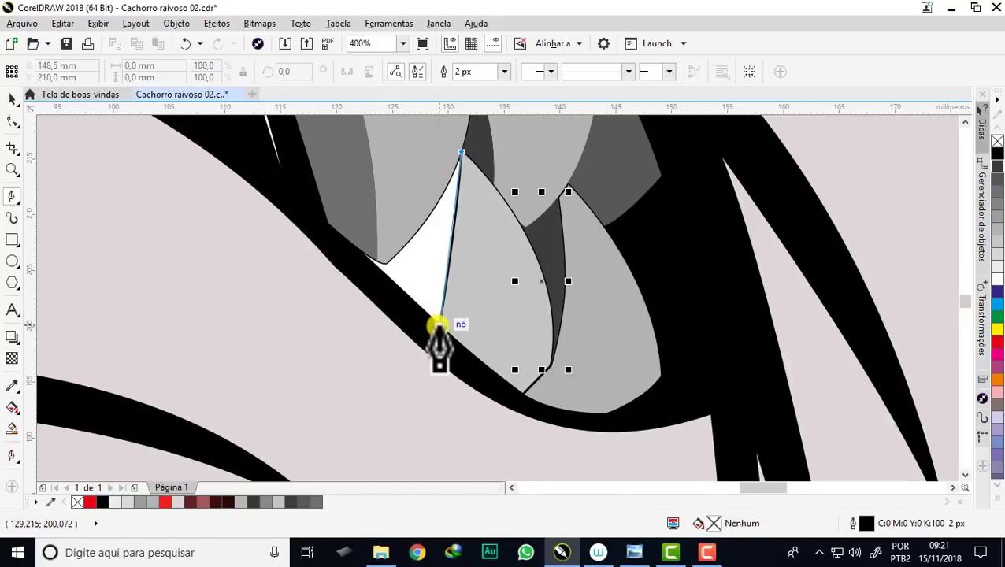
pyautogui.moveTo(439, 325); pyautogui.dragTo(427, 390)
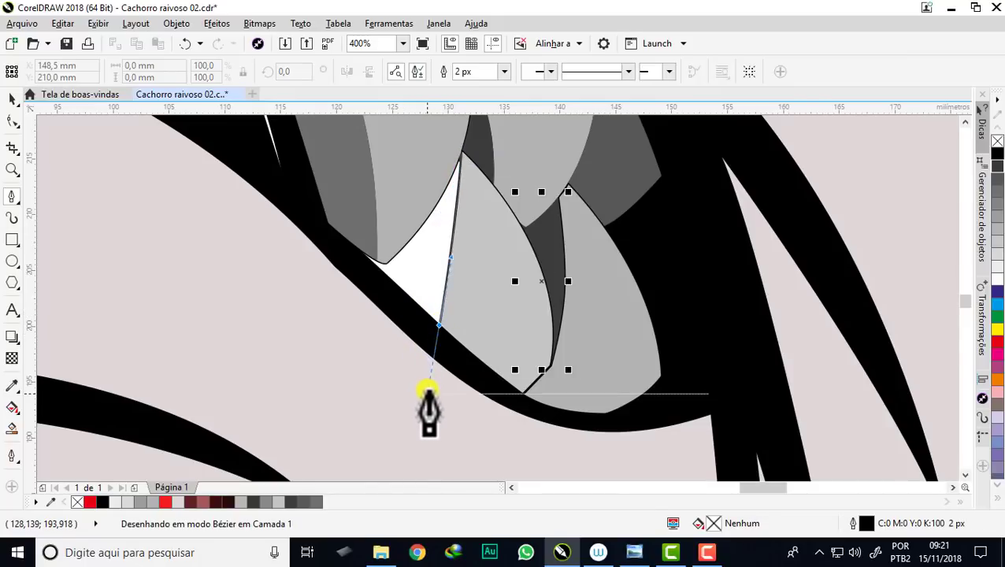
pyautogui.moveTo(427, 390); pyautogui.dragTo(415, 343)
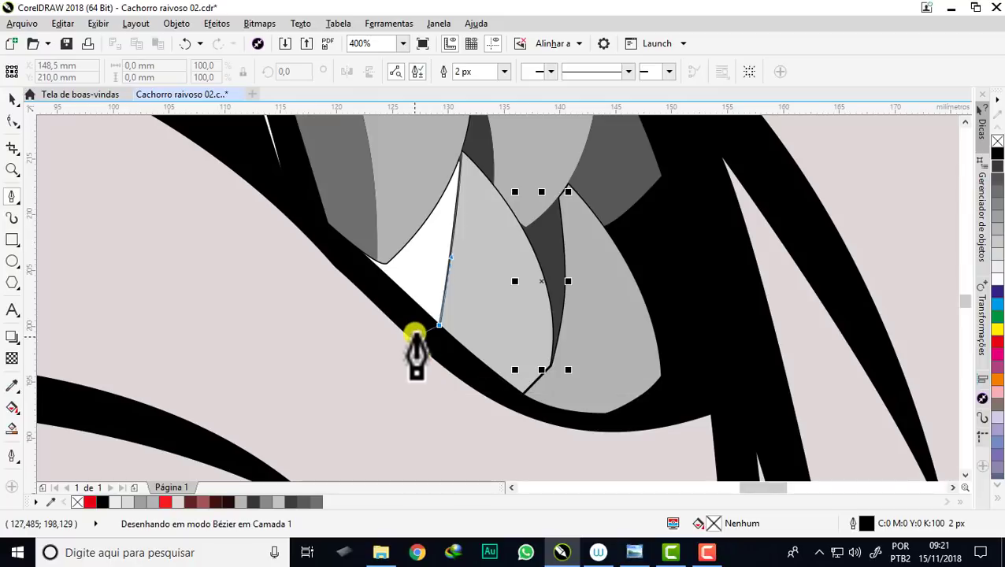
pyautogui.click(387, 254)
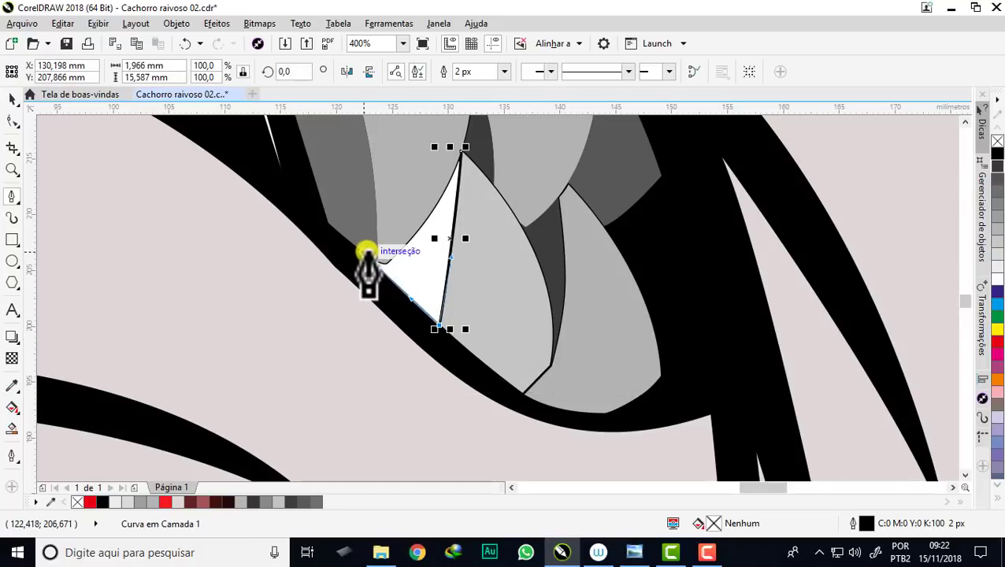
# Trace another gap shape curving around the tooth's rounded tip
pyautogui.click(363, 252)
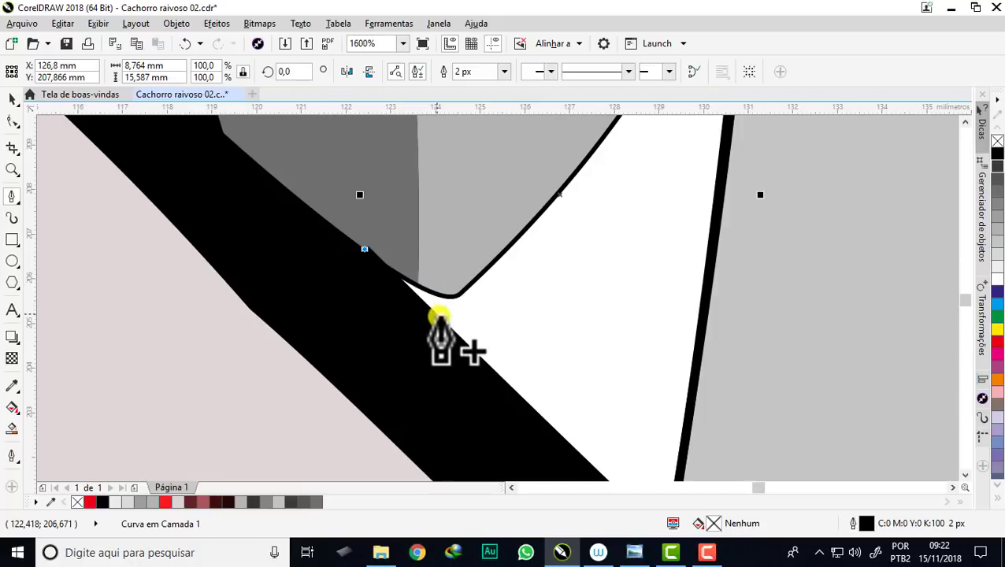
pyautogui.scroll(2, 363, 252)
pyautogui.moveTo(453, 297); pyautogui.dragTo(499, 298)
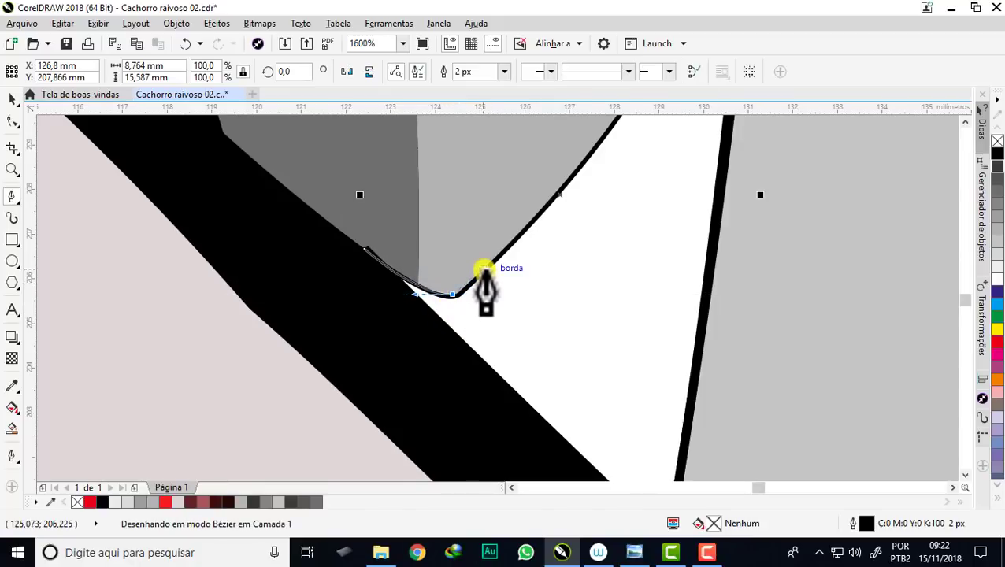
pyautogui.click(490, 264)
pyautogui.scroll(-3, 468, 284)
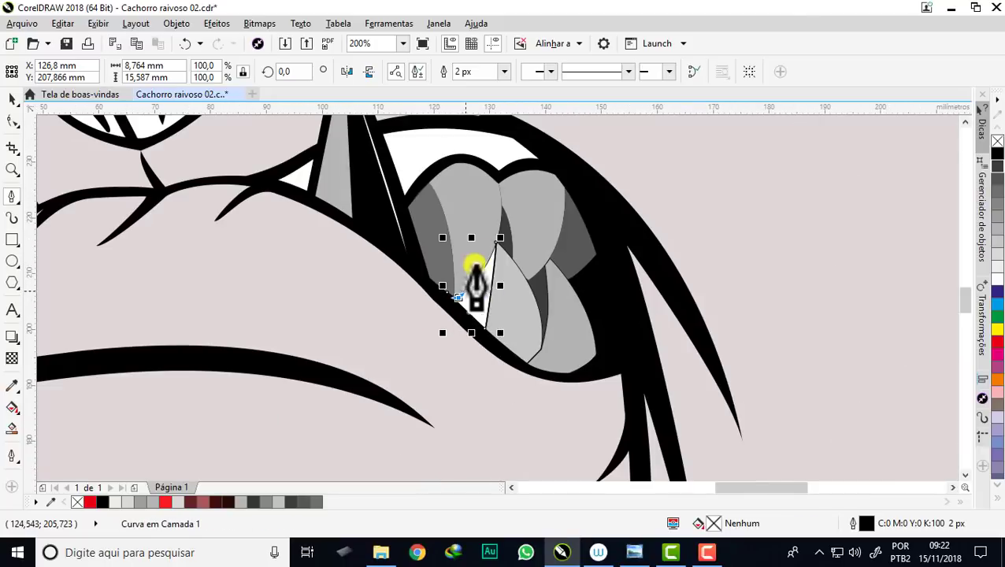
pyautogui.scroll(1, 482, 264)
pyautogui.scroll(1, 504, 248)
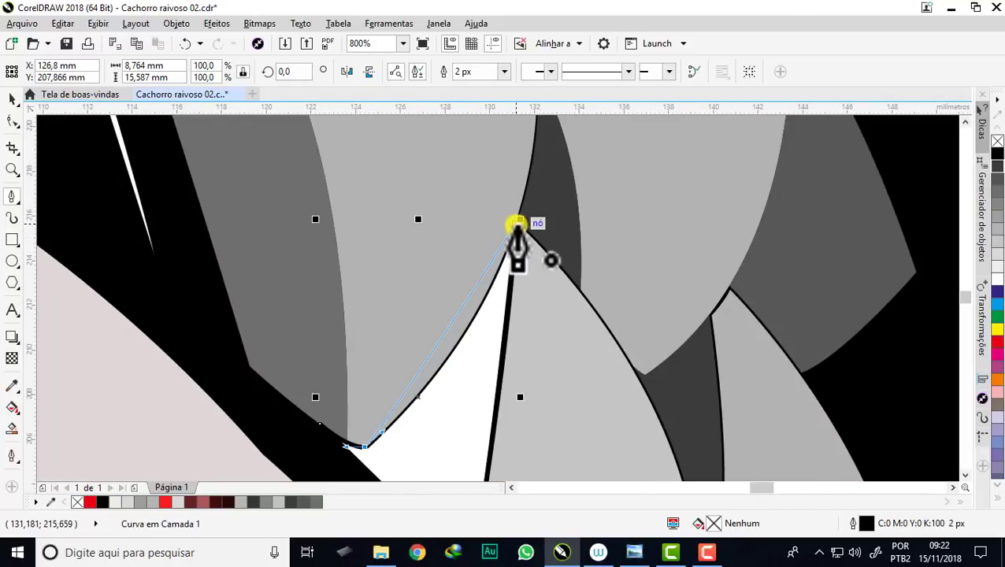
pyautogui.click(517, 225)
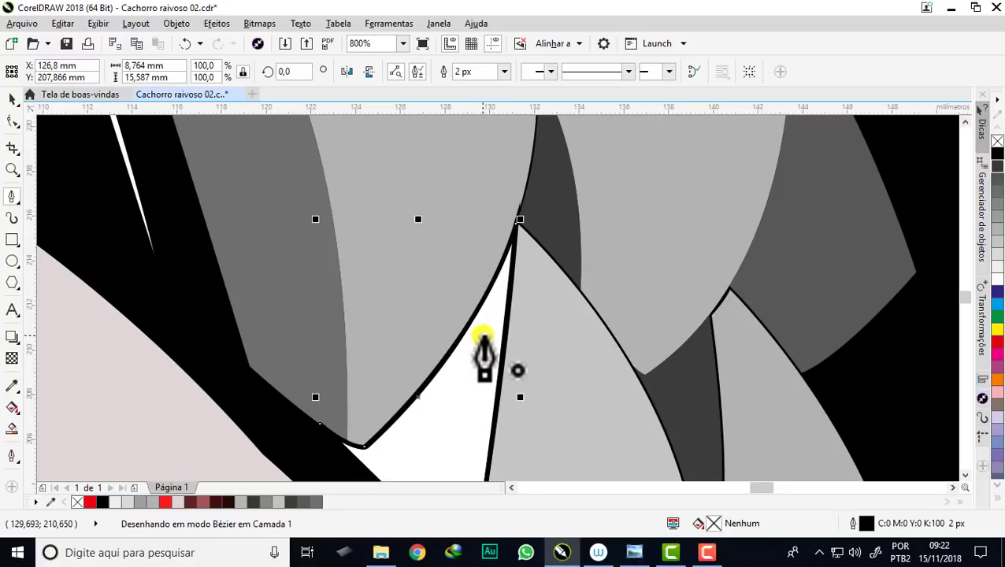
# Fill the new gap shapes with 70% and 90% grey, then clear the selection
pyautogui.click(998, 209)
pyautogui.click(998, 191)
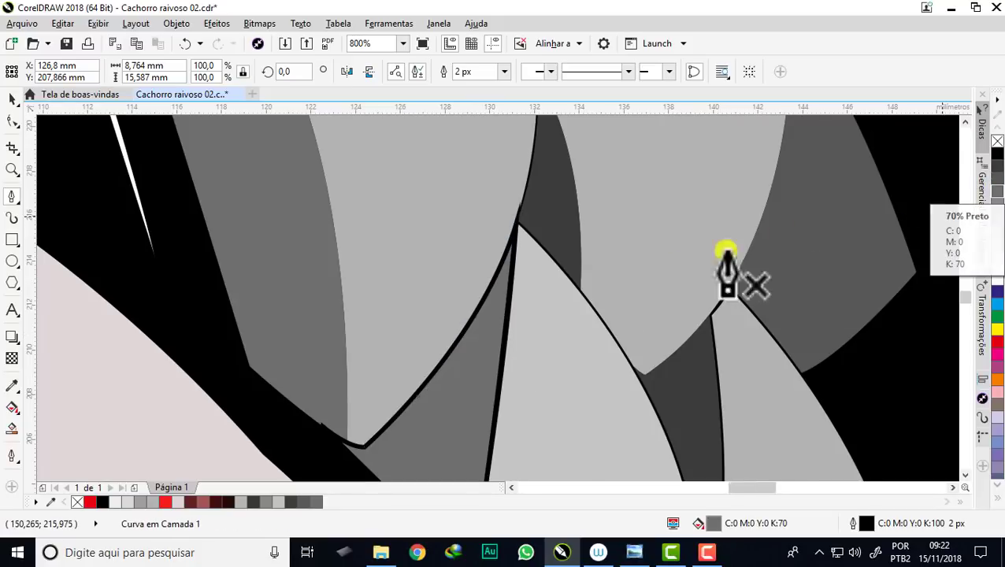
pyautogui.scroll(-1, 856, 215)
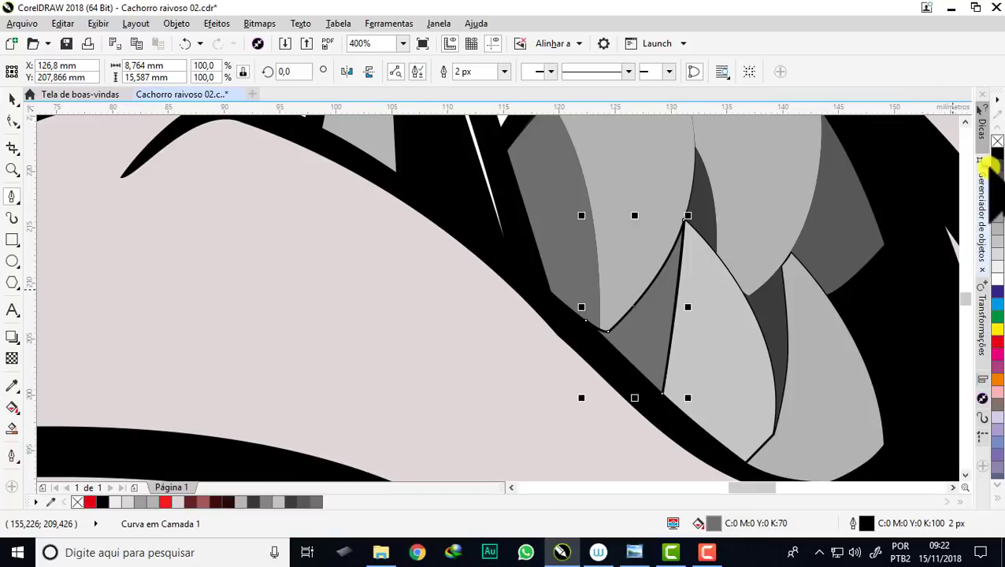
pyautogui.click(998, 166)
pyautogui.scroll(-2, 604, 313)
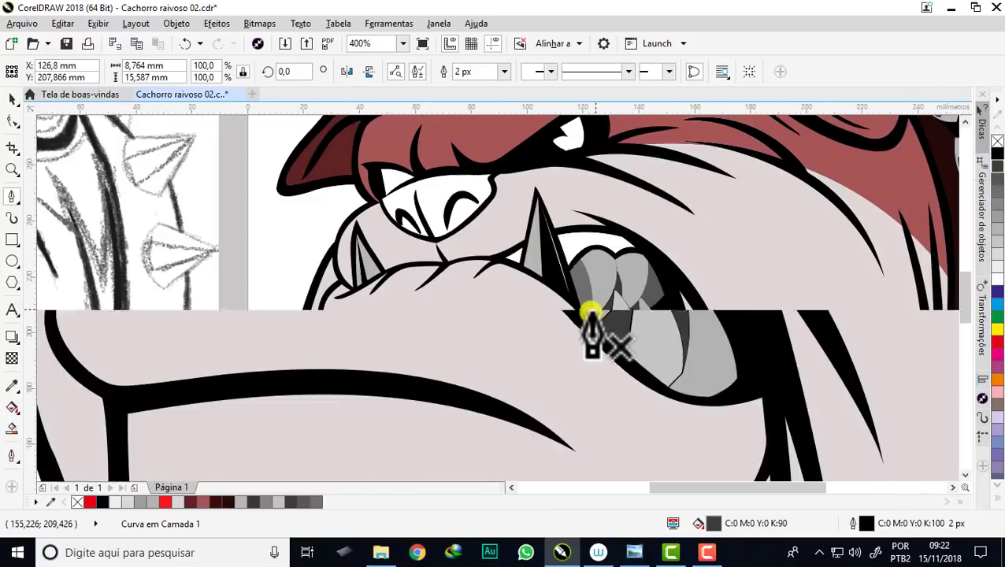
pyautogui.scroll(-1, 530, 267)
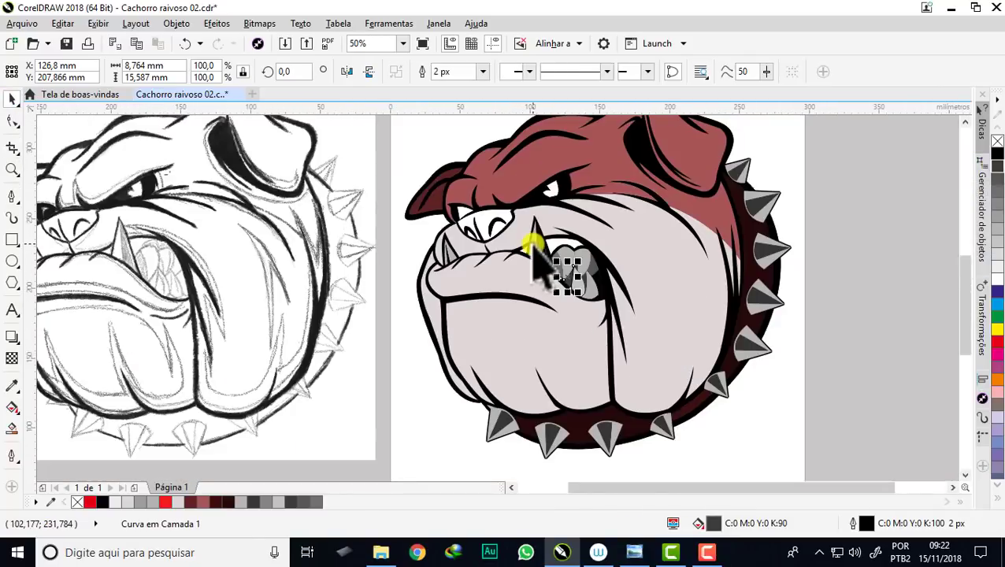
pyautogui.click(12, 120)
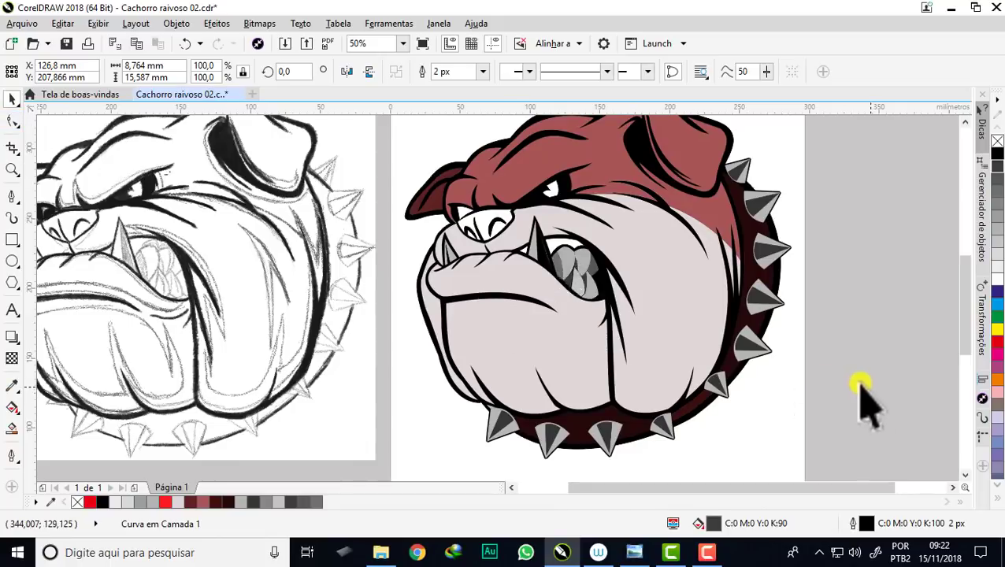
pyautogui.press('Escape')
# Smart Fill the upper mouth above the teeth and colour it reddish (R168 G86 B86)
pyautogui.scroll(1, 550, 244)
pyautogui.scroll(1, 553, 260)
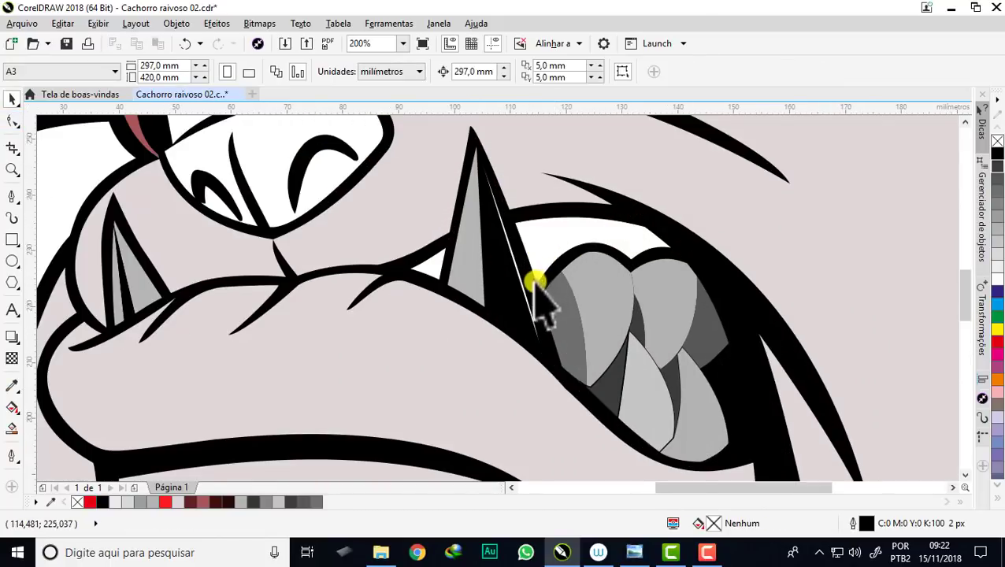
pyautogui.scroll(-1, 535, 276)
pyautogui.scroll(-1, 544, 256)
pyautogui.scroll(1, 583, 197)
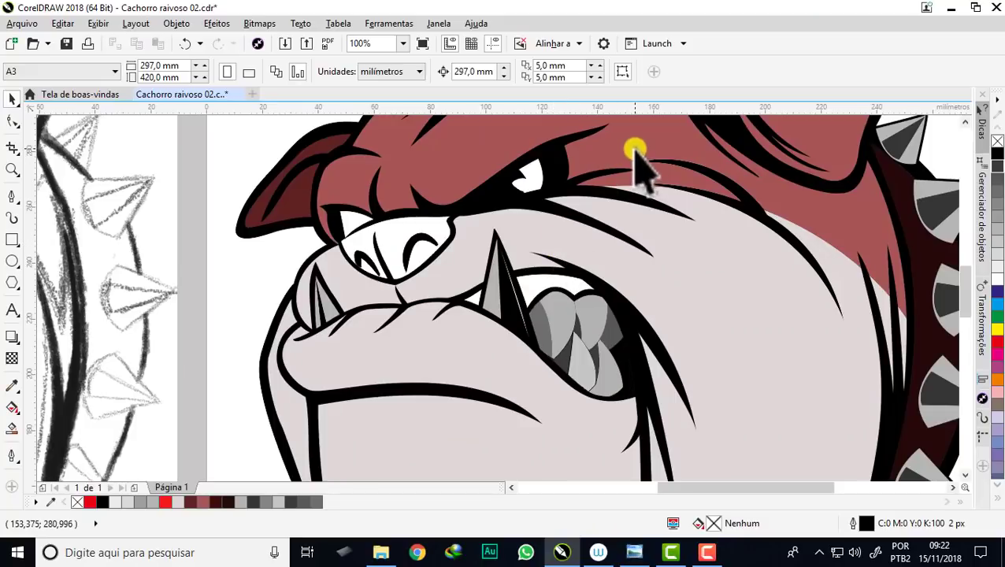
pyautogui.click(13, 428)
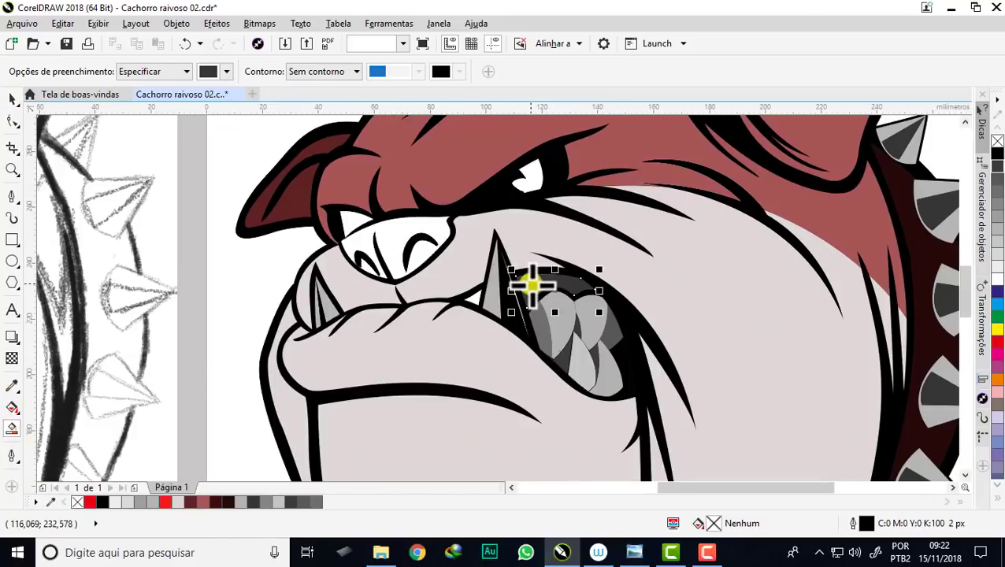
pyautogui.click(533, 285)
pyautogui.click(202, 502)
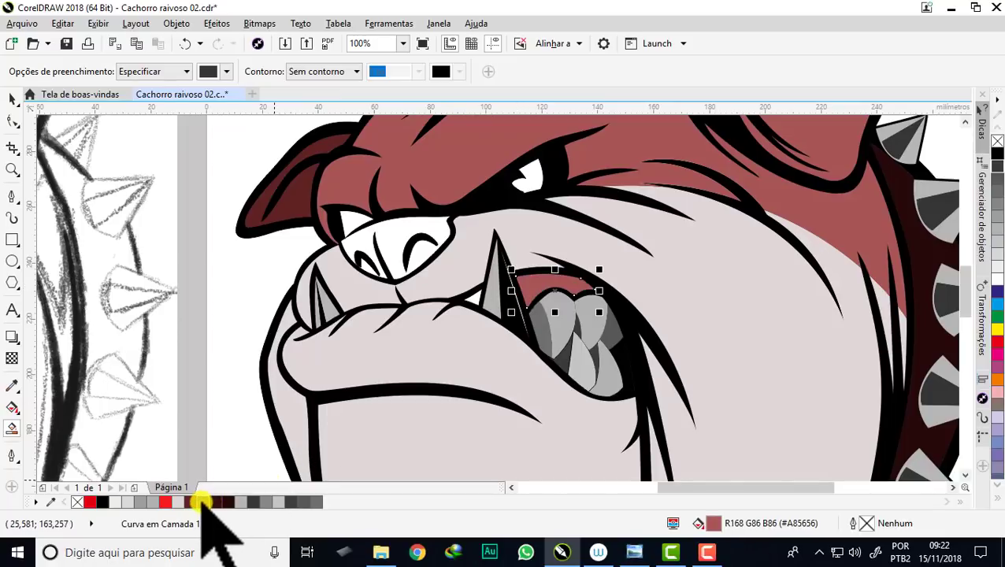
# Smart Fill the small gap beside the fang in the same reddish colour, and add a fill shape over the big fang
pyautogui.scroll(3, 474, 299)
pyautogui.click(474, 296)
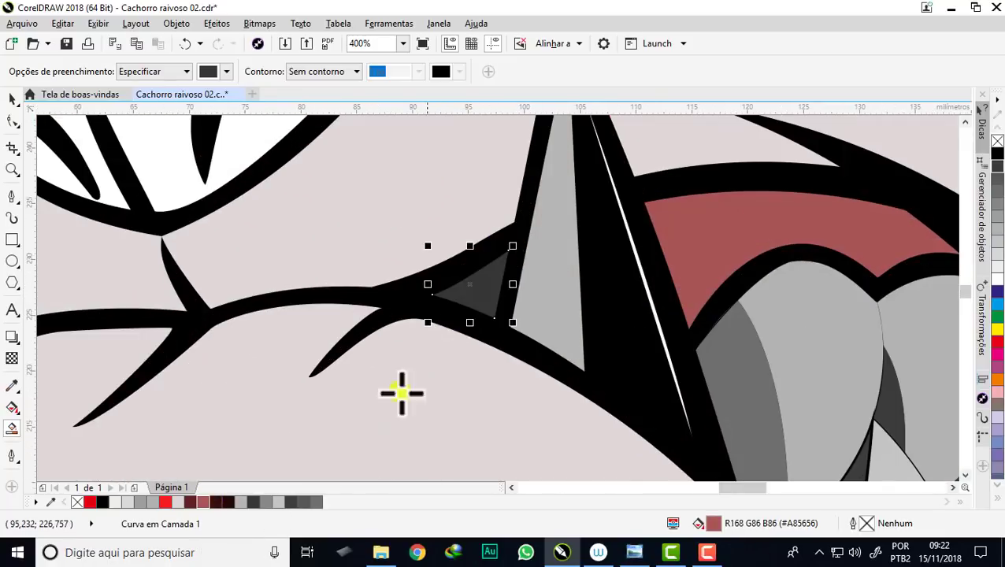
pyautogui.click(203, 501)
pyautogui.scroll(-3, 561, 214)
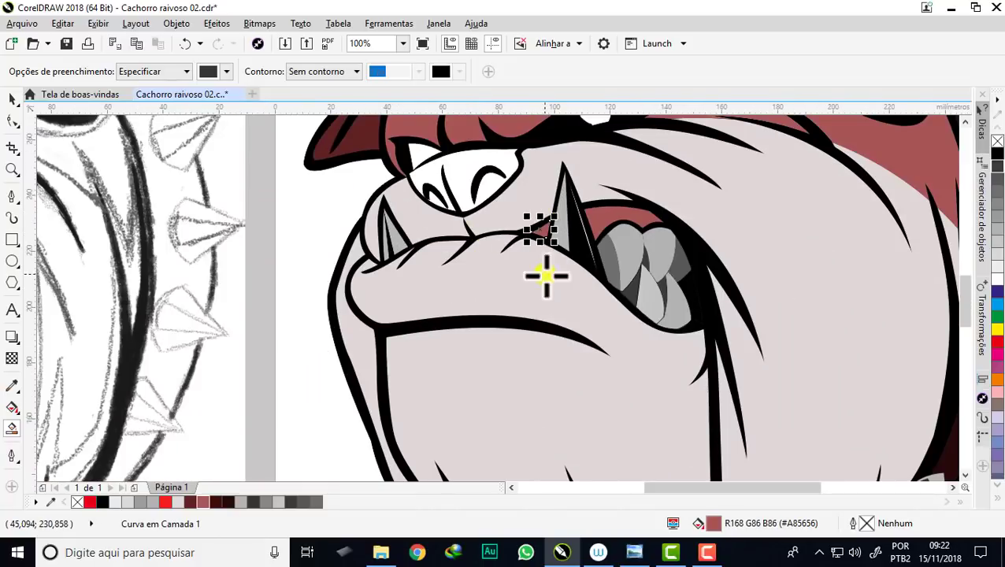
pyautogui.scroll(1, 575, 172)
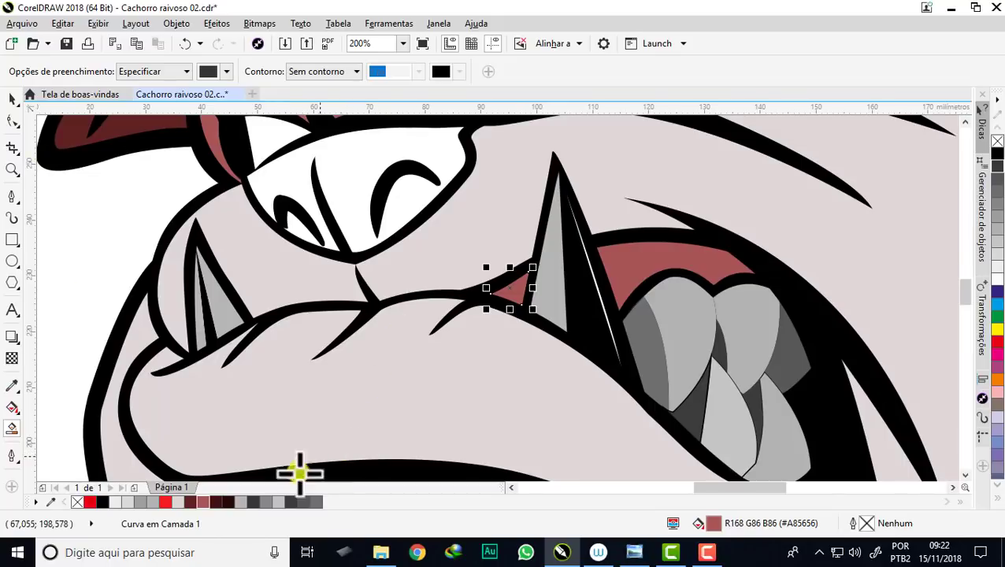
pyautogui.click(546, 288)
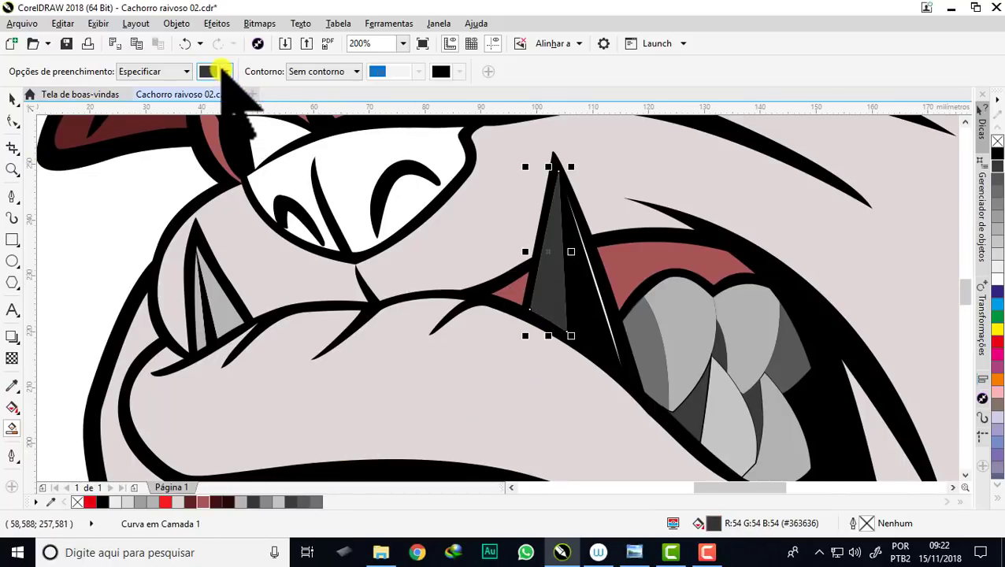
# Give the big fang's fill shape a reddish, pale pink colour
pyautogui.click(226, 71)
pyautogui.click(241, 169)
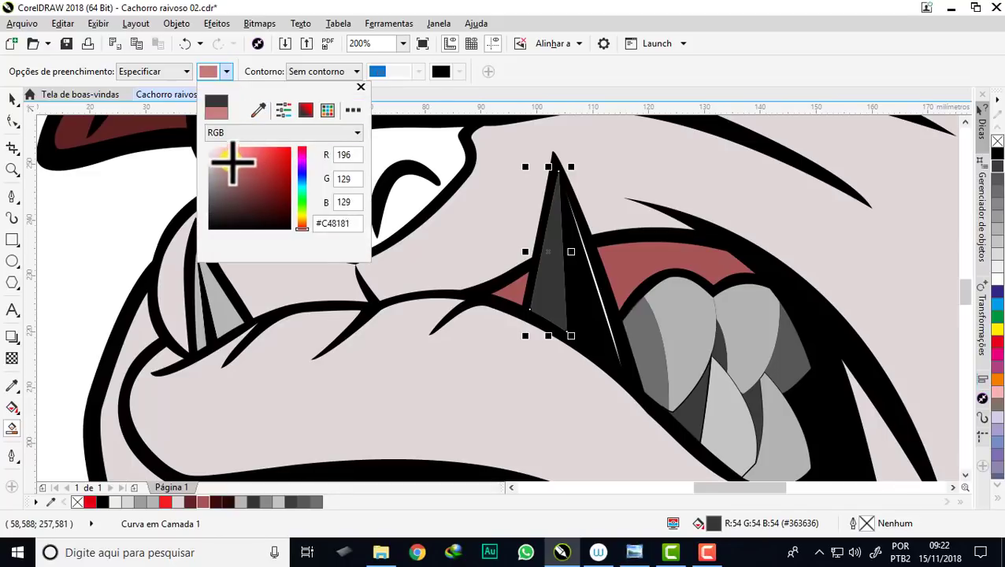
pyautogui.moveTo(233, 161)
pyautogui.mouseDown()
pyautogui.moveTo(215, 180)
pyautogui.moveTo(224, 163)
pyautogui.mouseUp()
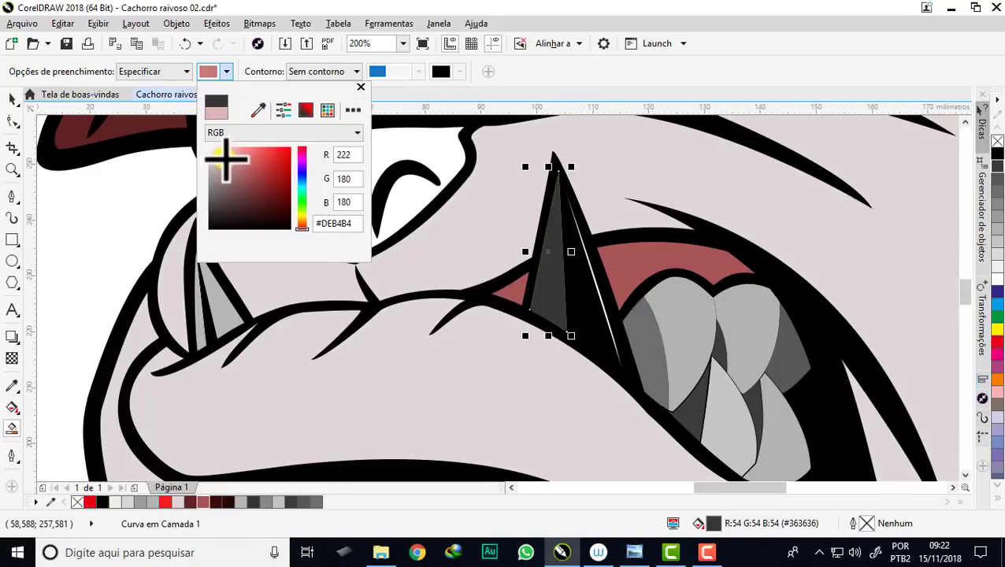
pyautogui.click(361, 87)
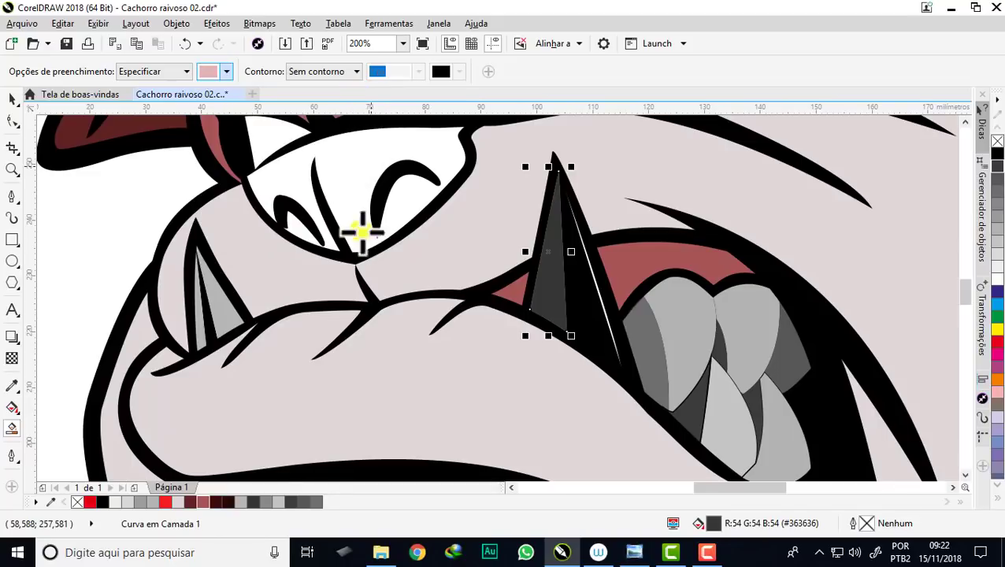
pyautogui.click(201, 501)
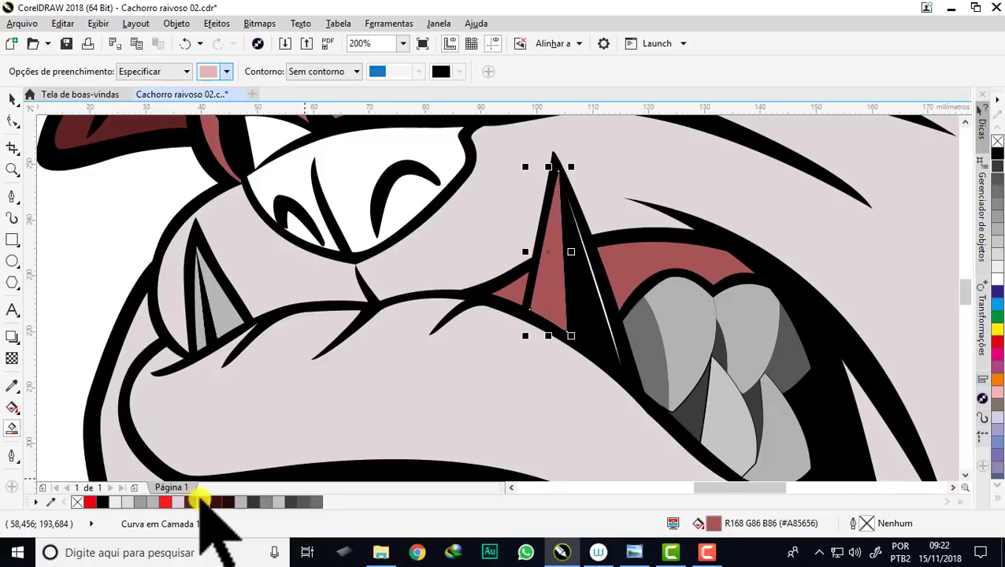
# In the fill editor, change the fang's colour to light cream (#FAE4B4) and apply it
pyautogui.doubleClick(713, 524)
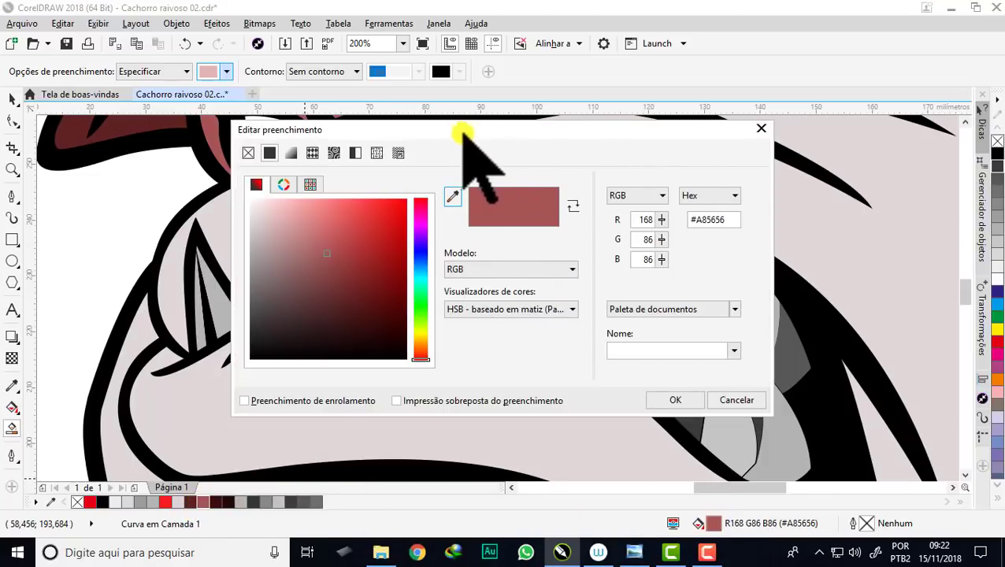
pyautogui.moveTo(464, 135)
pyautogui.mouseDown()
pyautogui.moveTo(911, 162)
pyautogui.moveTo(906, 173)
pyautogui.mouseUp()
pyautogui.moveTo(785, 235); pyautogui.dragTo(741, 229)
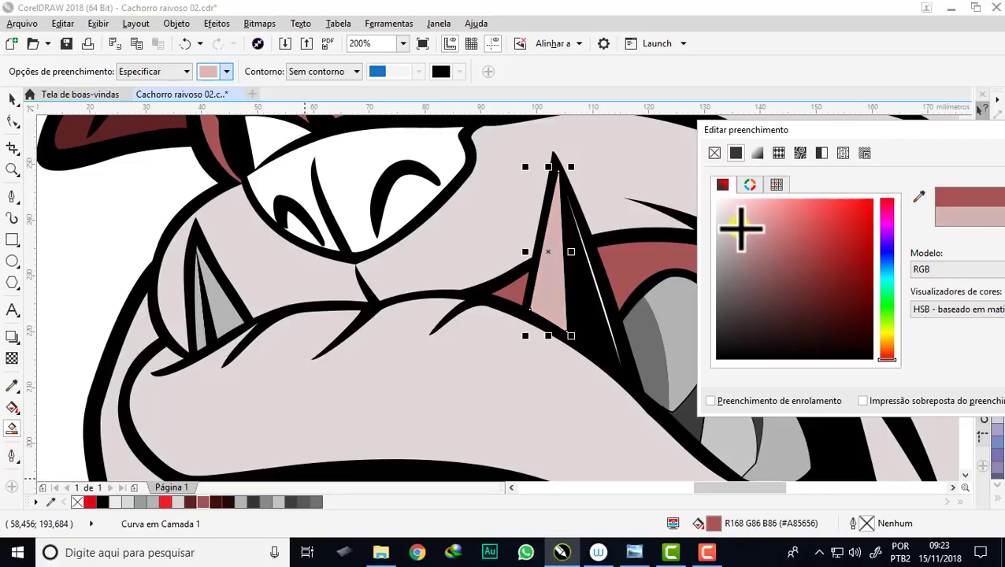
pyautogui.click(888, 332)
pyautogui.click(754, 206)
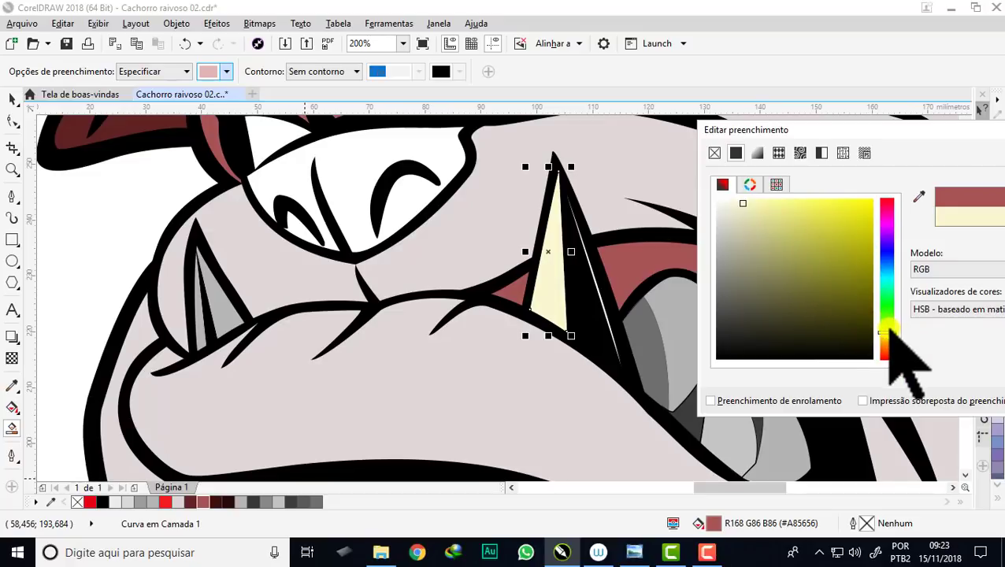
pyautogui.moveTo(888, 331); pyautogui.dragTo(890, 343)
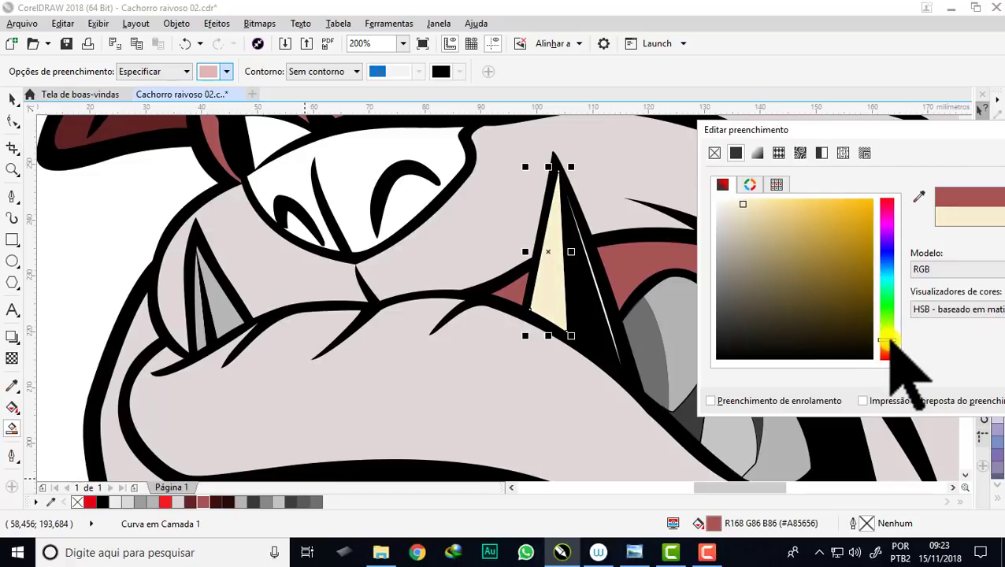
pyautogui.click(764, 205)
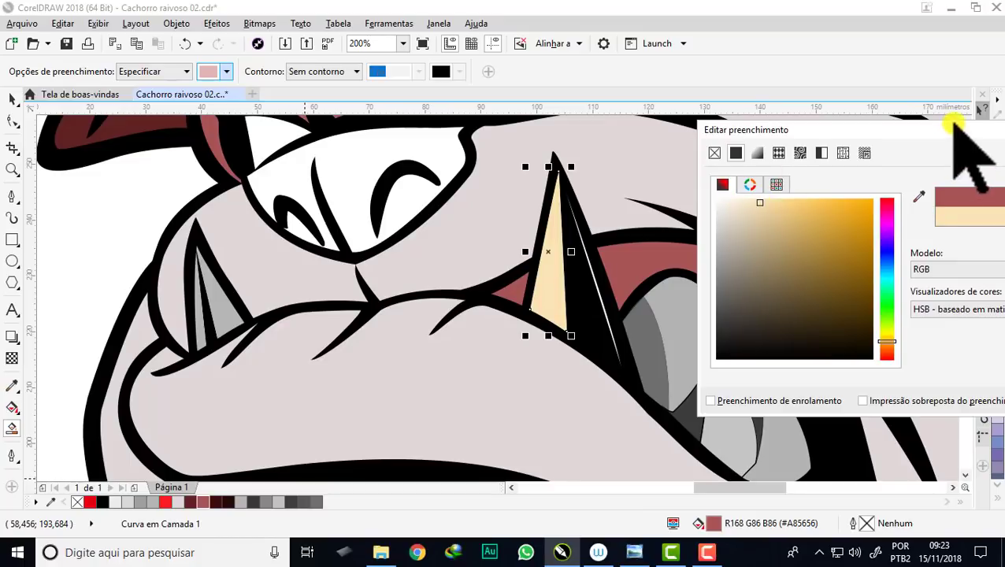
pyautogui.moveTo(945, 130); pyautogui.dragTo(635, 85)
pyautogui.click(846, 354)
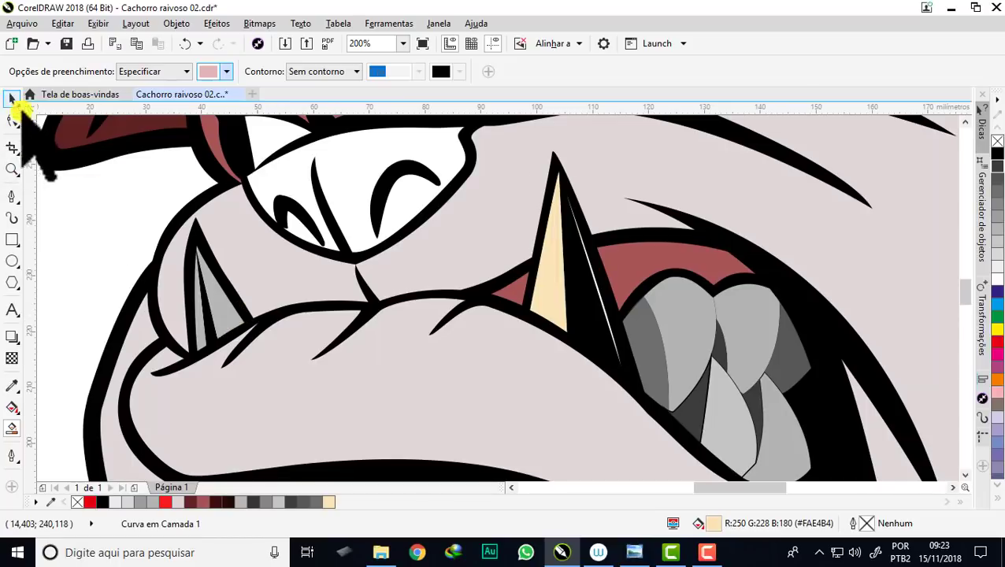
# Select the small left fang's grey inner piece and fill it cream
pyautogui.click(13, 100)
pyautogui.click(224, 317)
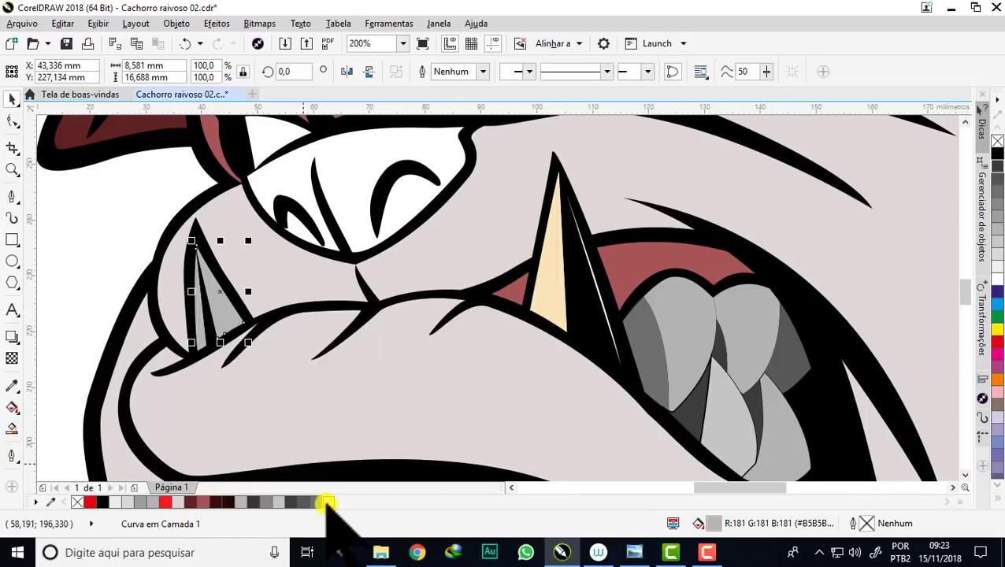
pyautogui.moveTo(326, 503); pyautogui.dragTo(199, 330)
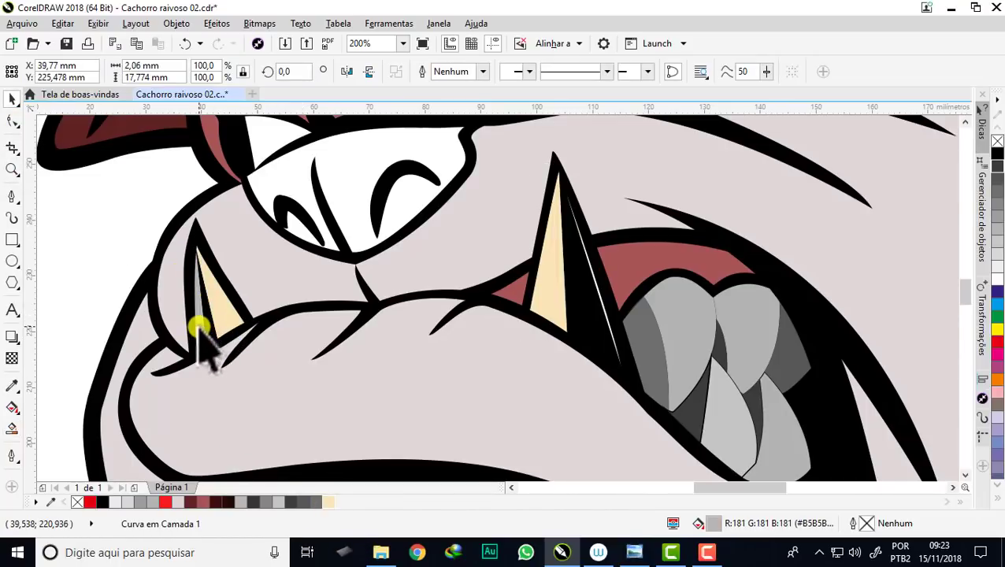
pyautogui.click(327, 502)
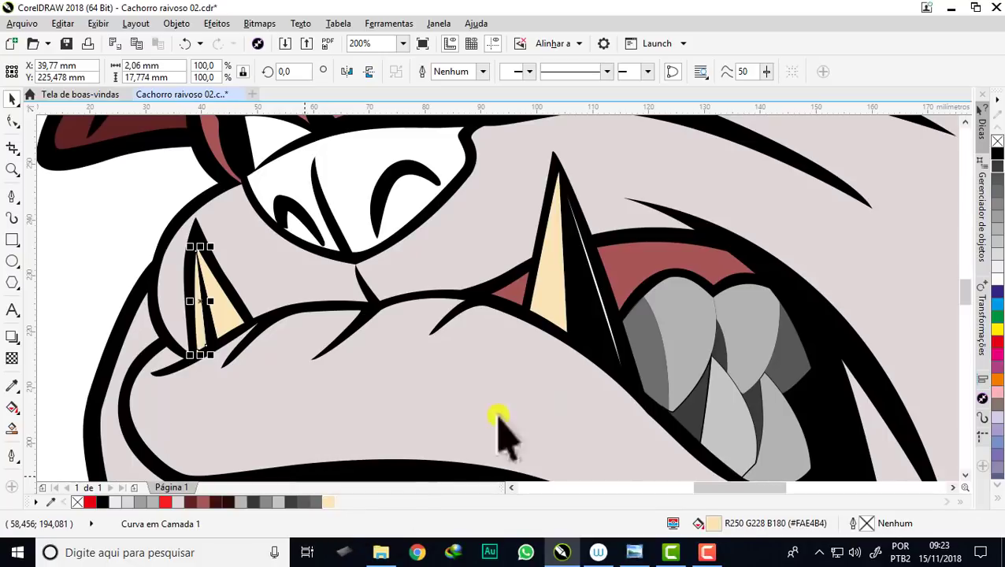
pyautogui.scroll(-2, 561, 284)
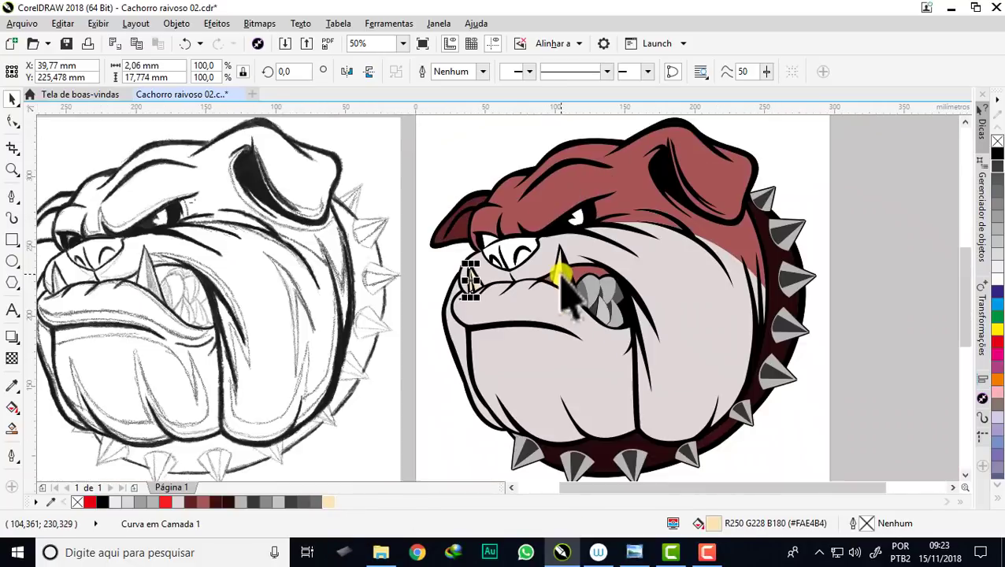
pyautogui.scroll(2, 570, 295)
# Fill the right fang's shadow shape, then recolour it dark brownish grey RGB 87/80/64 (#575040)
pyautogui.click(576, 284)
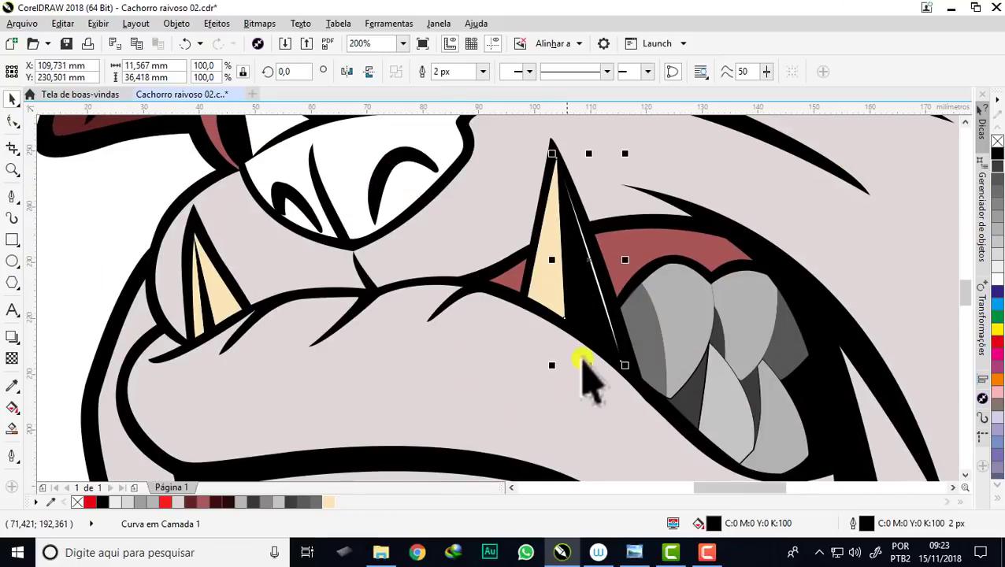
pyautogui.click(323, 501)
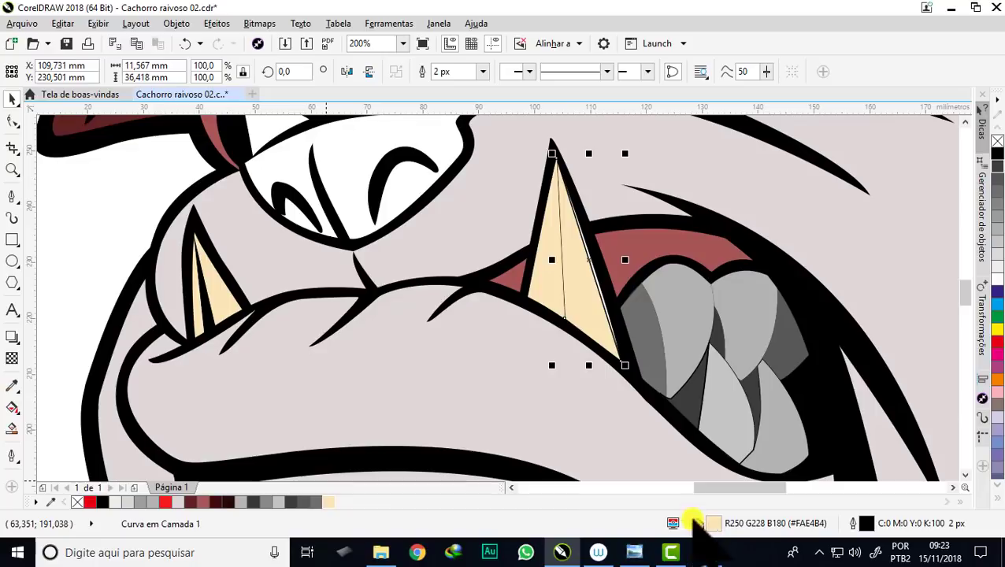
pyautogui.doubleClick(713, 524)
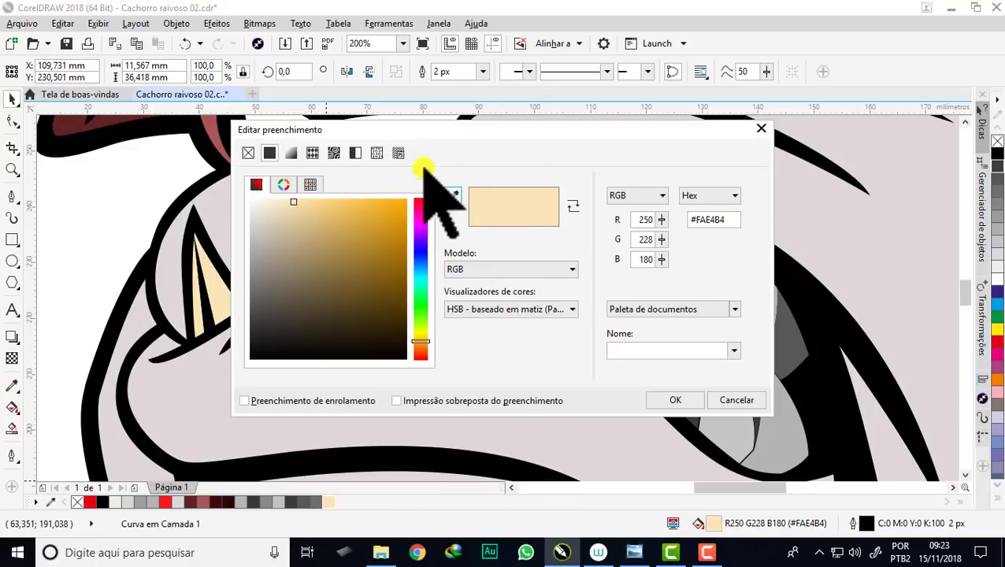
pyautogui.moveTo(422, 146)
pyautogui.mouseDown()
pyautogui.moveTo(847, 197)
pyautogui.moveTo(795, 298)
pyautogui.mouseUp()
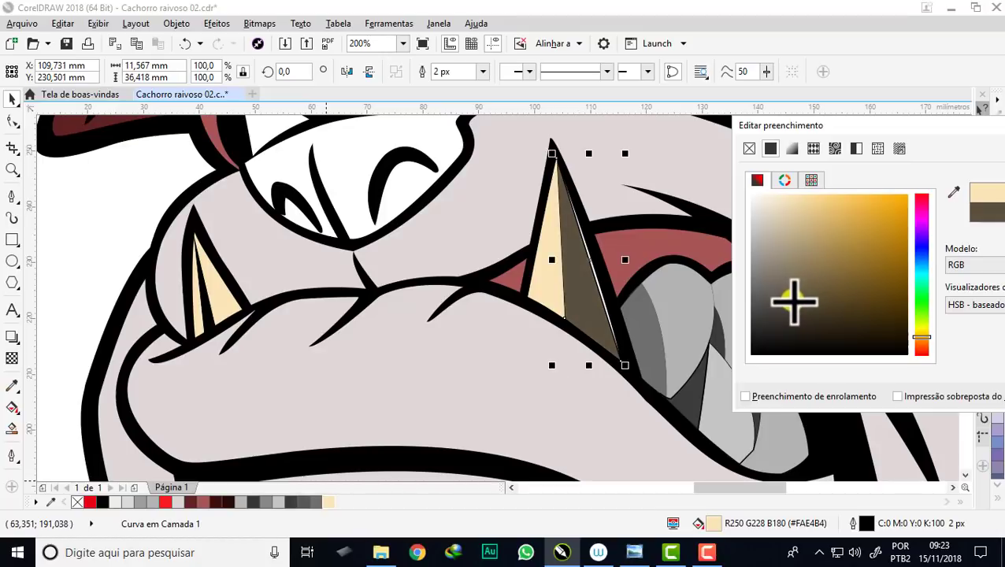
pyautogui.moveTo(774, 126); pyautogui.dragTo(550, 134)
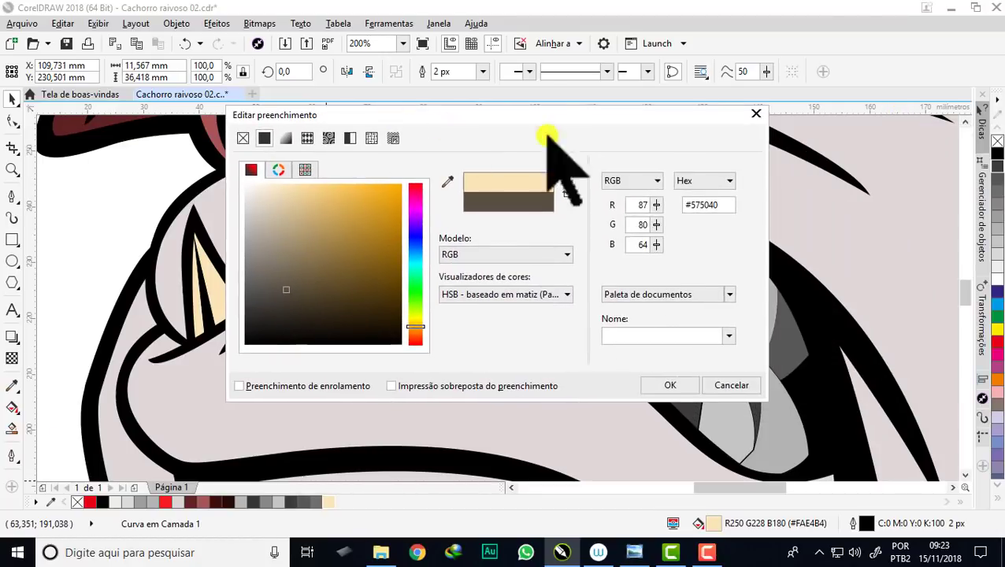
pyautogui.click(670, 385)
# Apply the same #575040 shade to the small left fang's piece
pyautogui.scroll(-1, 664, 225)
pyautogui.scroll(-1, 662, 175)
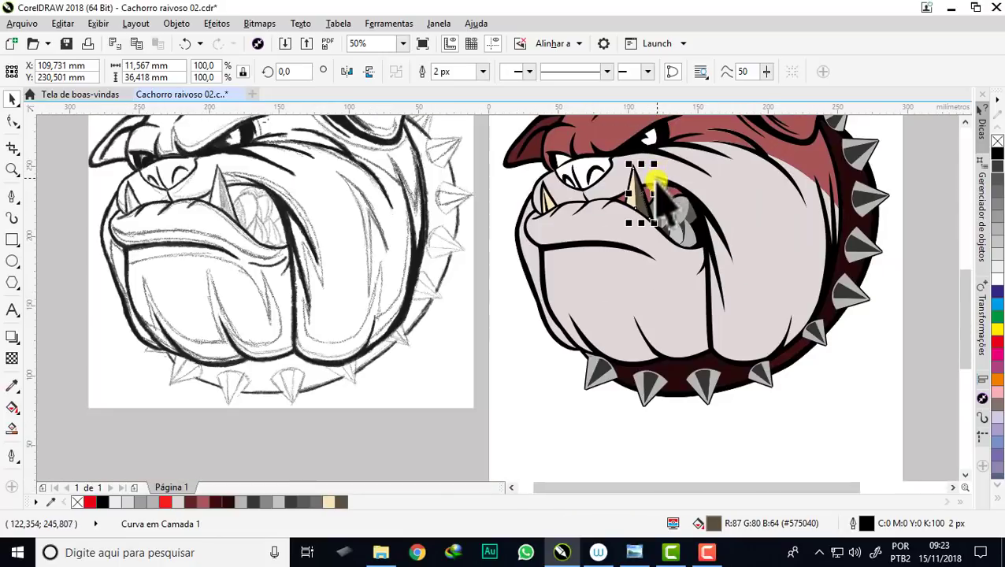
pyautogui.scroll(1, 556, 162)
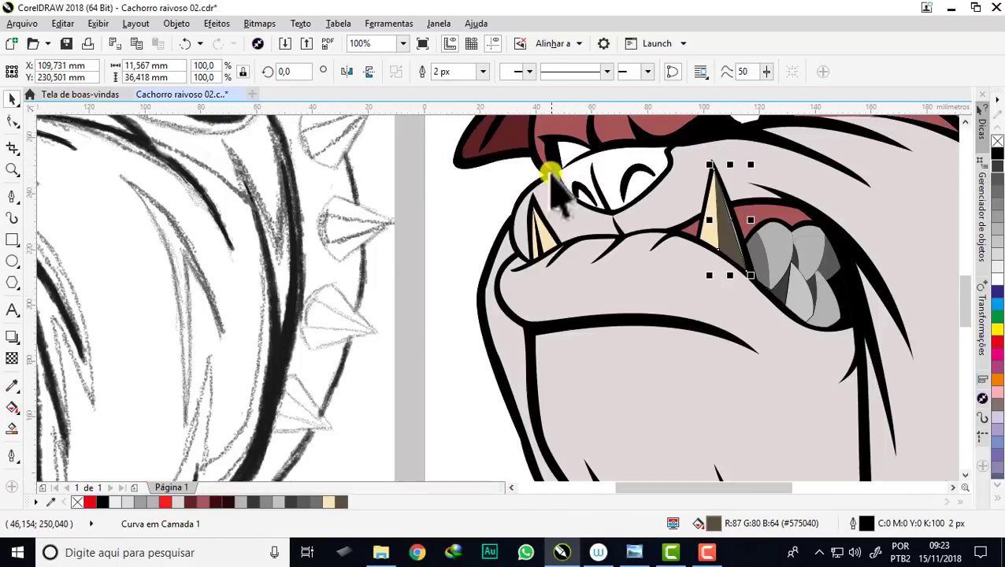
pyautogui.click(547, 243)
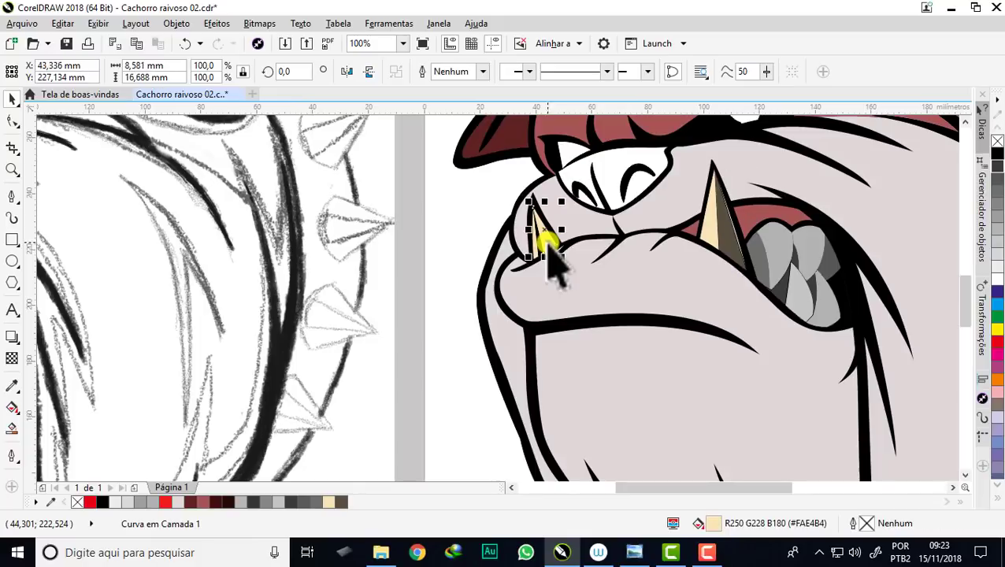
pyautogui.scroll(1, 541, 246)
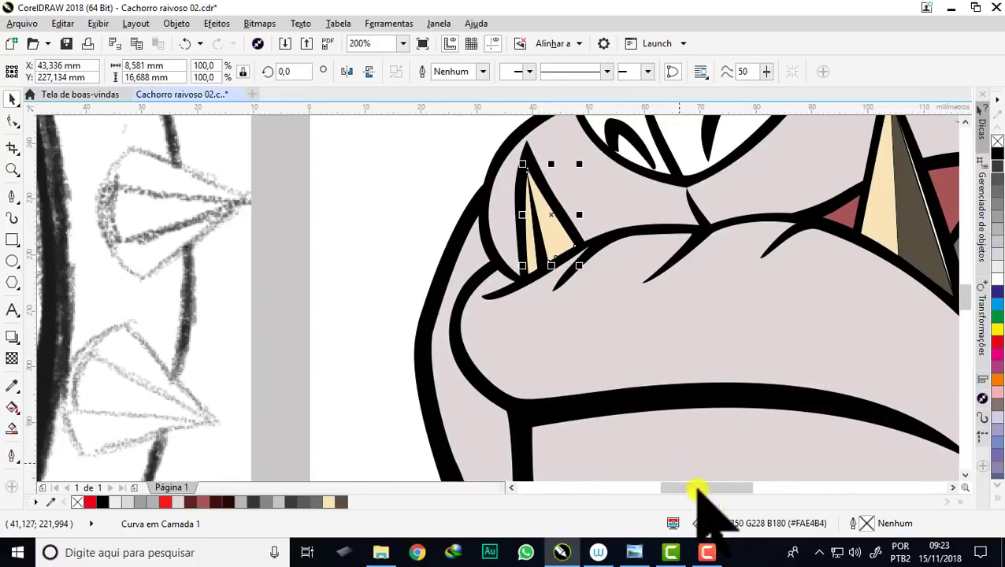
pyautogui.click(341, 501)
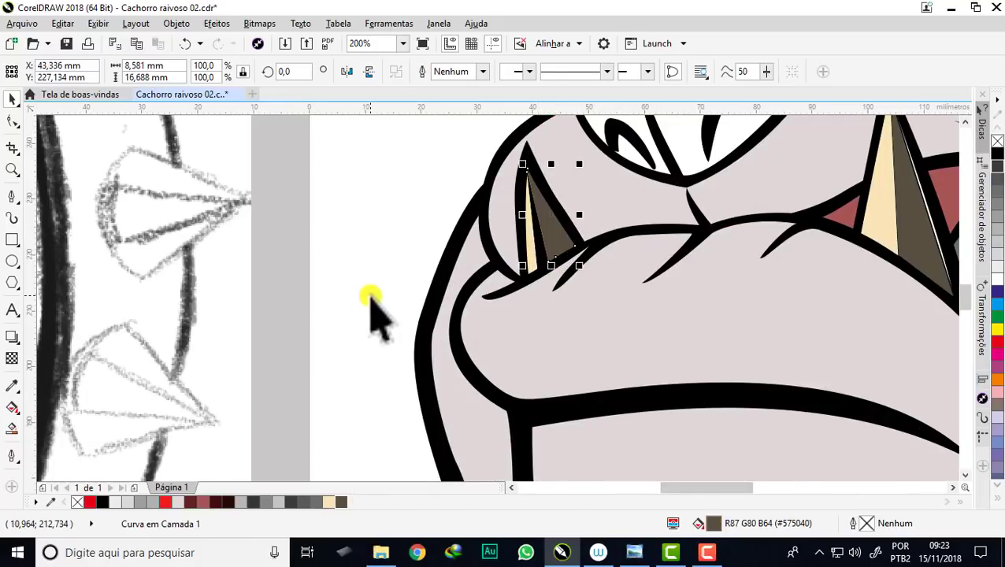
pyautogui.scroll(-2, 370, 314)
pyautogui.scroll(1, 508, 303)
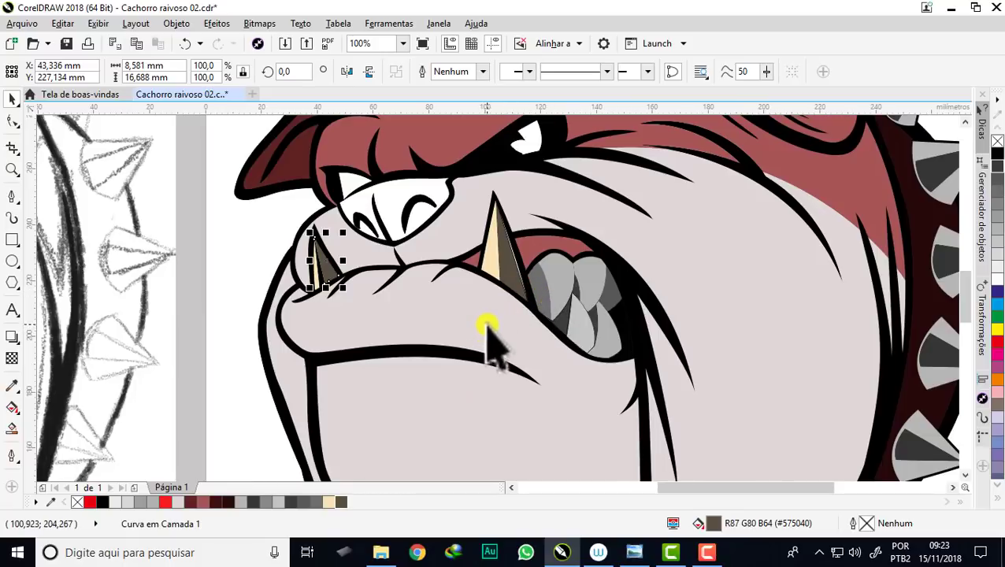
# Fill the two upper, middle and lower light grey teeth with cream, leaving darker grey shadows
pyautogui.scroll(1, 489, 330)
pyautogui.click(642, 245)
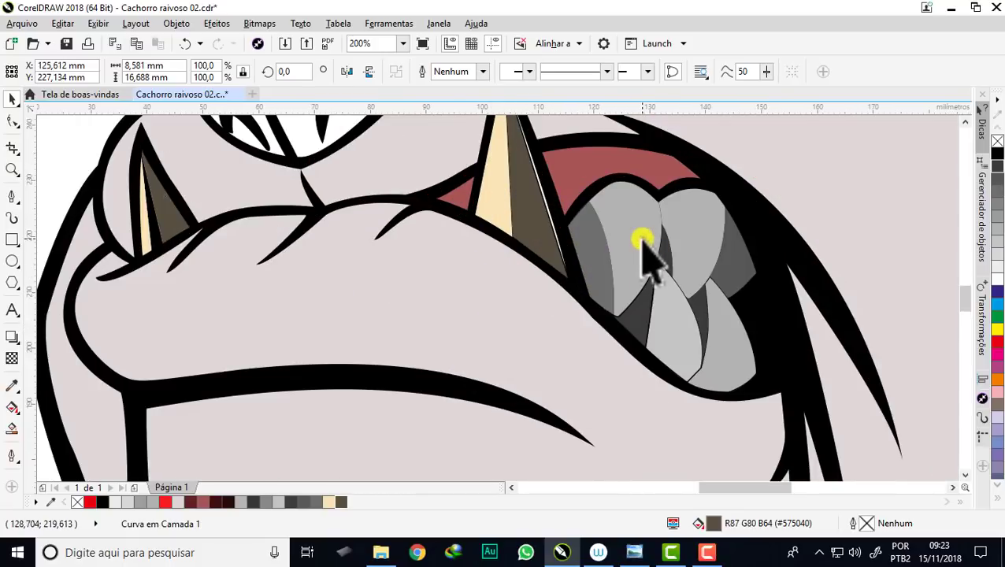
pyautogui.click(331, 501)
pyautogui.click(702, 244)
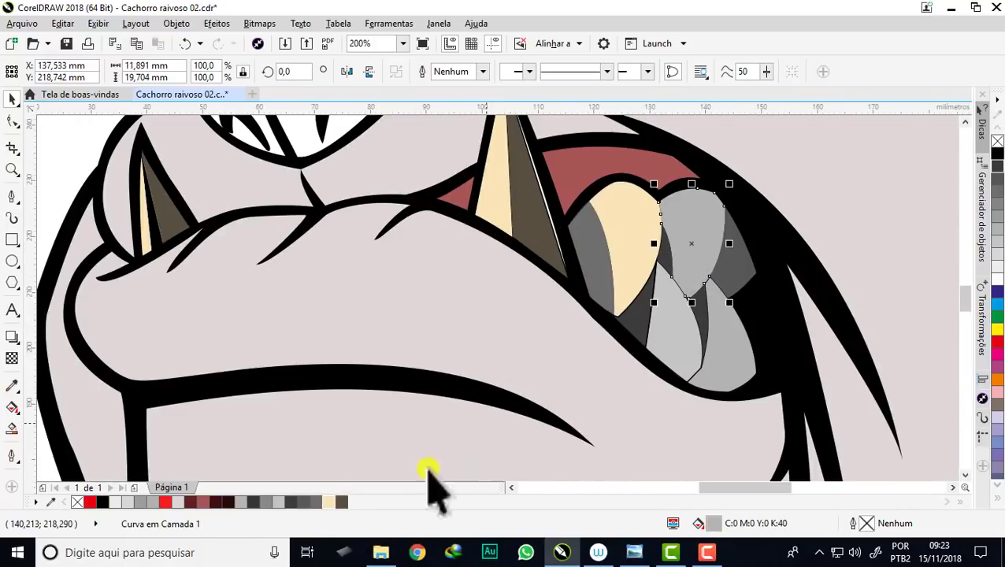
pyautogui.click(331, 502)
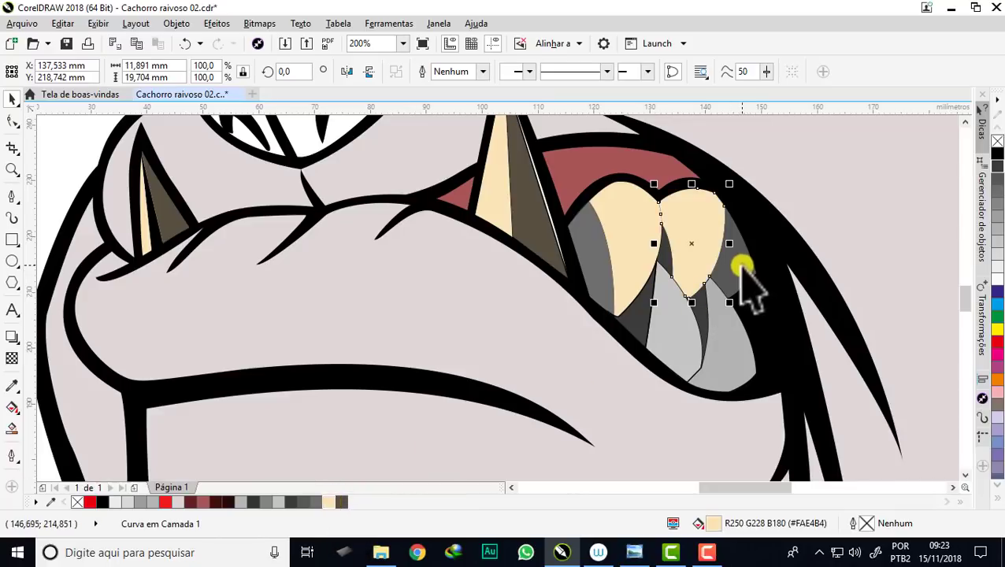
pyautogui.click(736, 265)
pyautogui.click(676, 337)
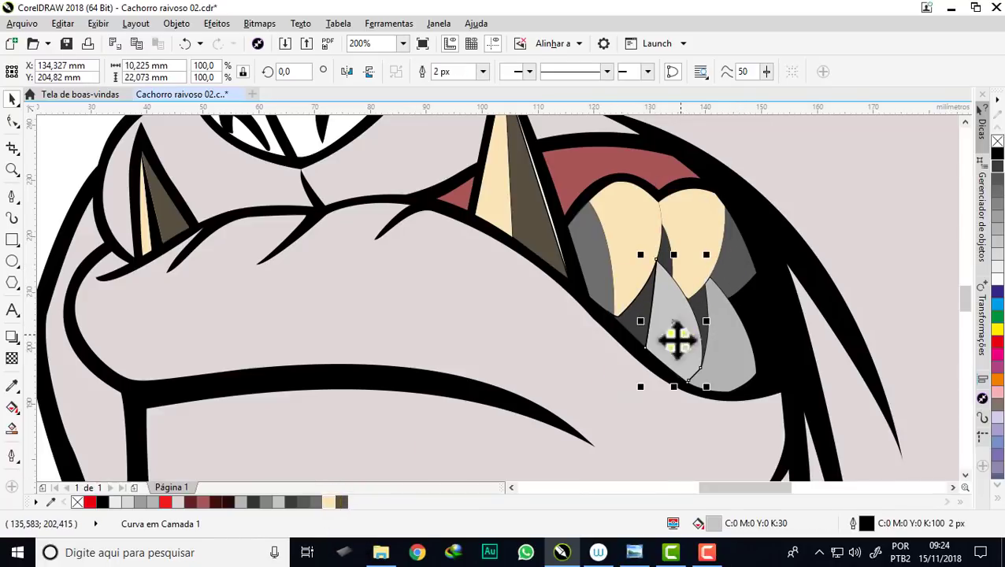
pyautogui.click(331, 502)
pyautogui.click(737, 355)
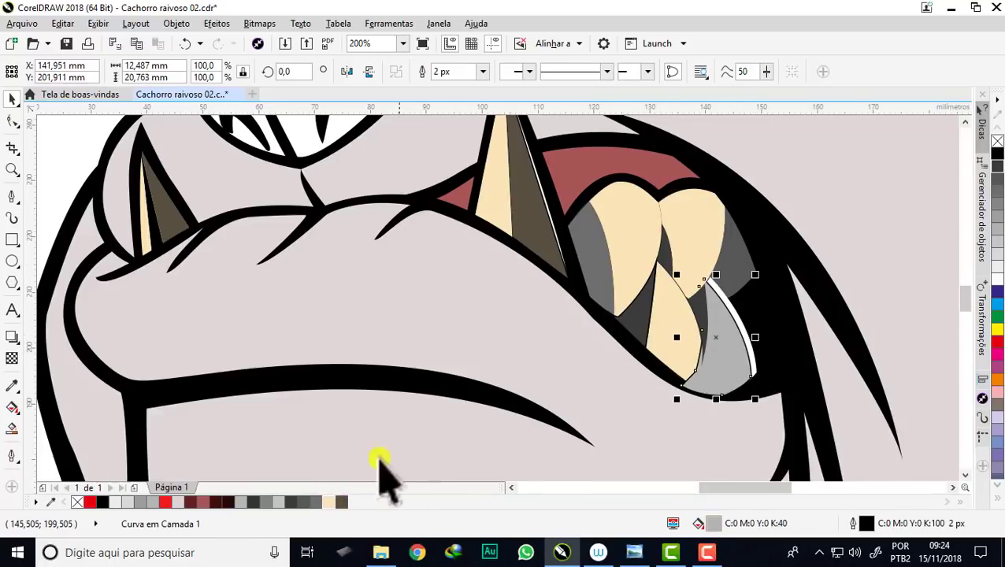
pyautogui.click(331, 502)
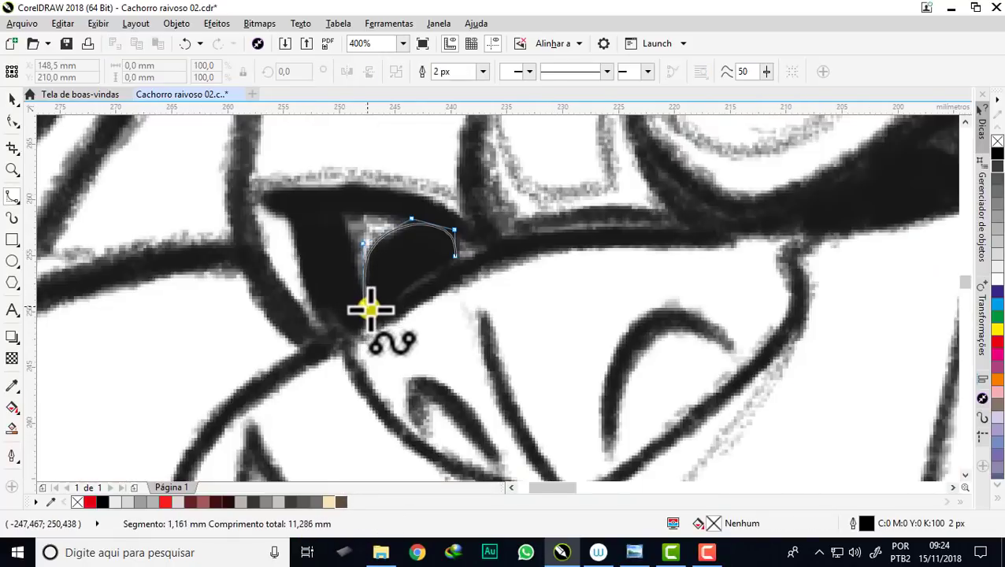
# Draw a small closed B-Spline shape in the eye, filled black with no outline
pyautogui.moveTo(370, 310); pyautogui.dragTo(449, 266)
pyautogui.doubleClick(451, 263)
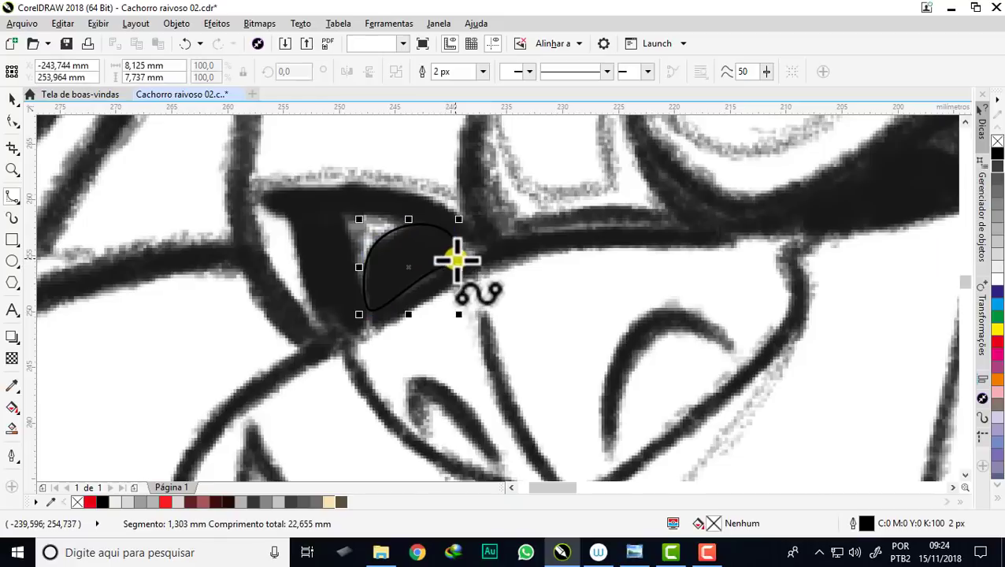
pyautogui.click(998, 154)
pyautogui.rightClick(998, 140)
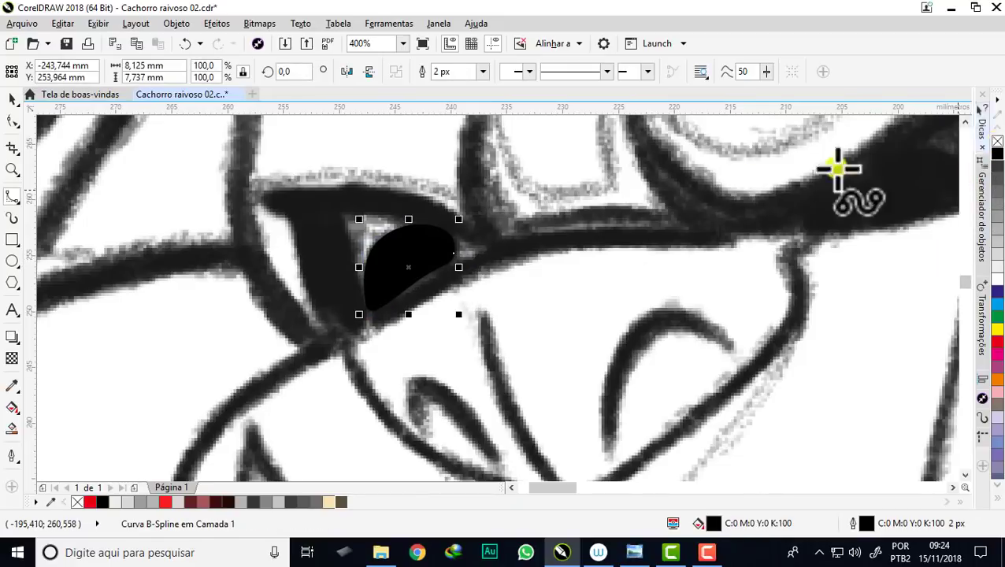
pyautogui.scroll(-3, 370, 226)
pyautogui.scroll(-2, 371, 227)
pyautogui.scroll(-2, 370, 226)
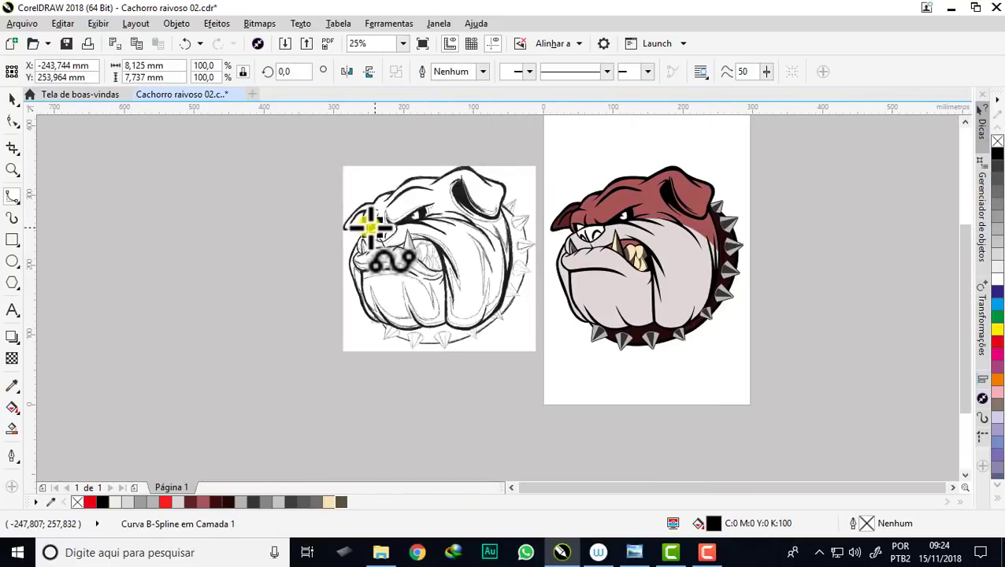
pyautogui.scroll(3, 594, 214)
pyautogui.scroll(2, 561, 233)
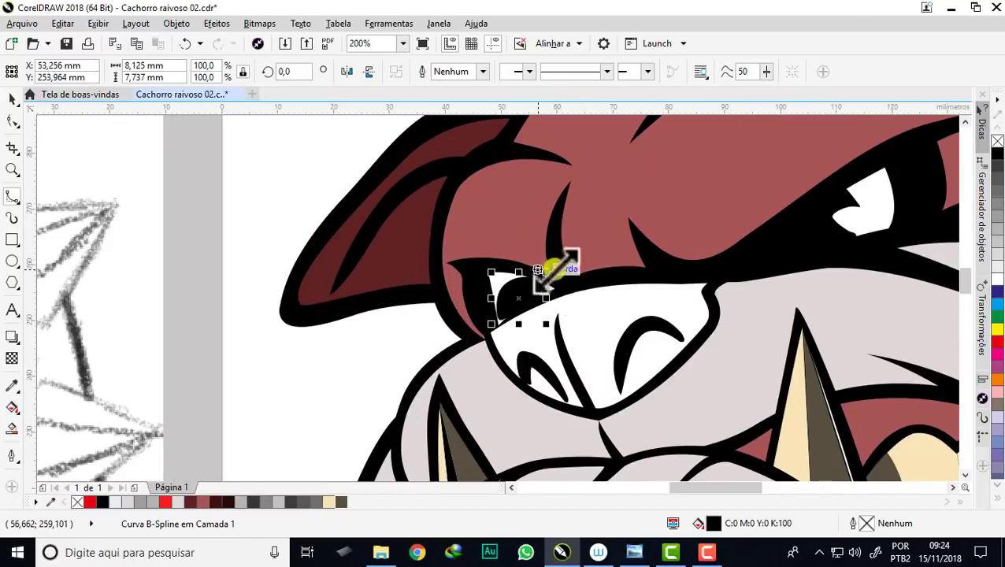
pyautogui.scroll(-2, 265, 160)
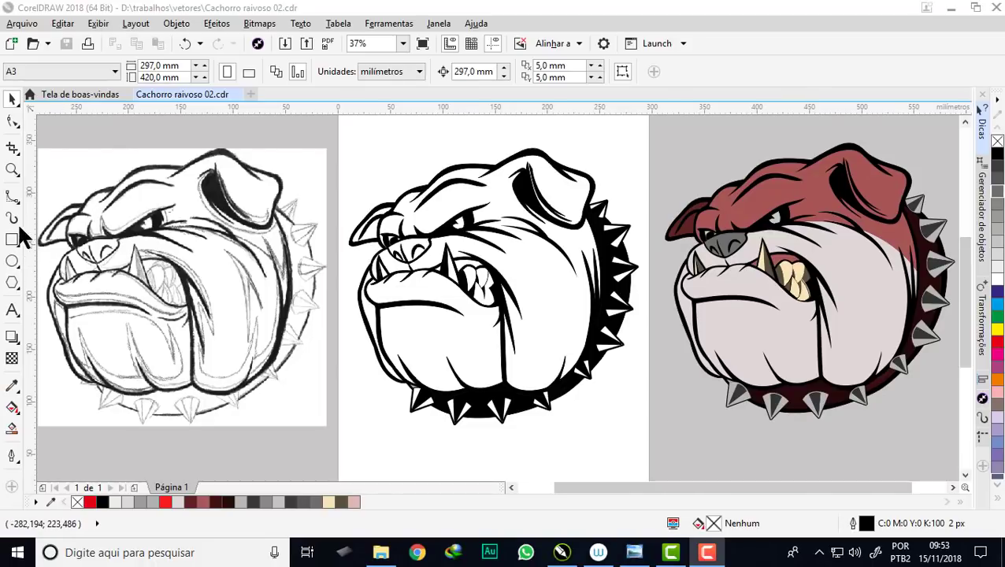
pyautogui.click(12, 169)
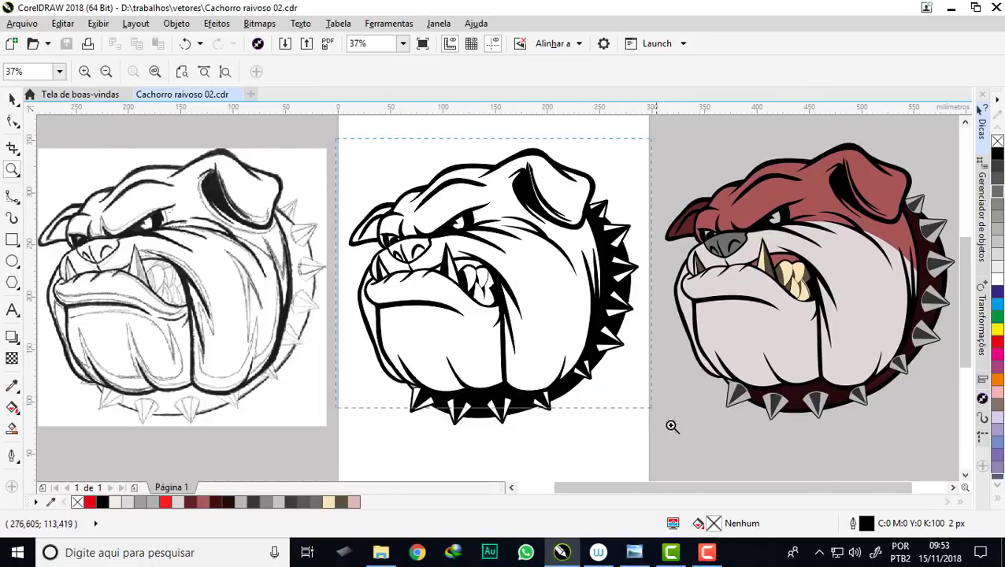
pyautogui.scroll(1, 680, 460)
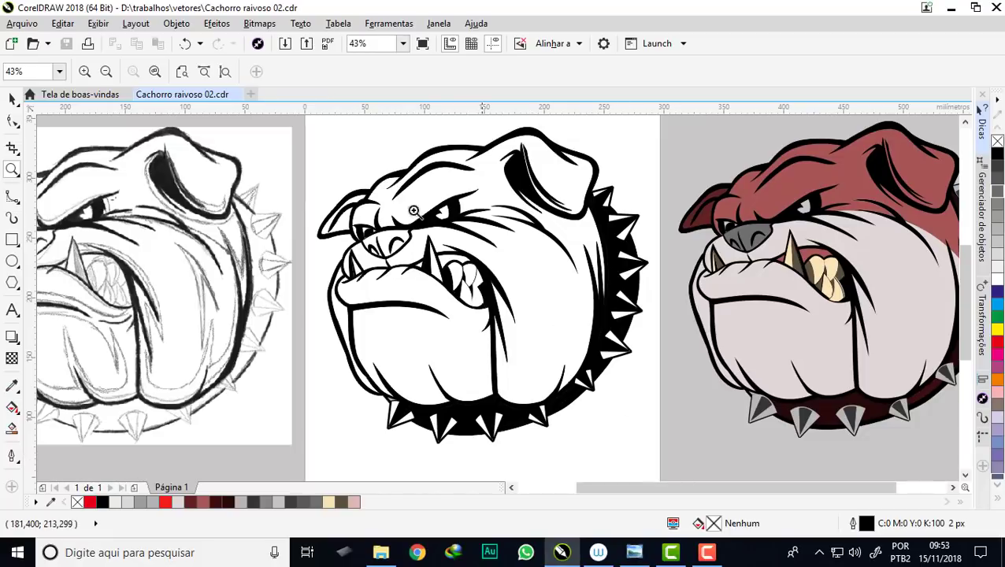
pyautogui.click(423, 44)
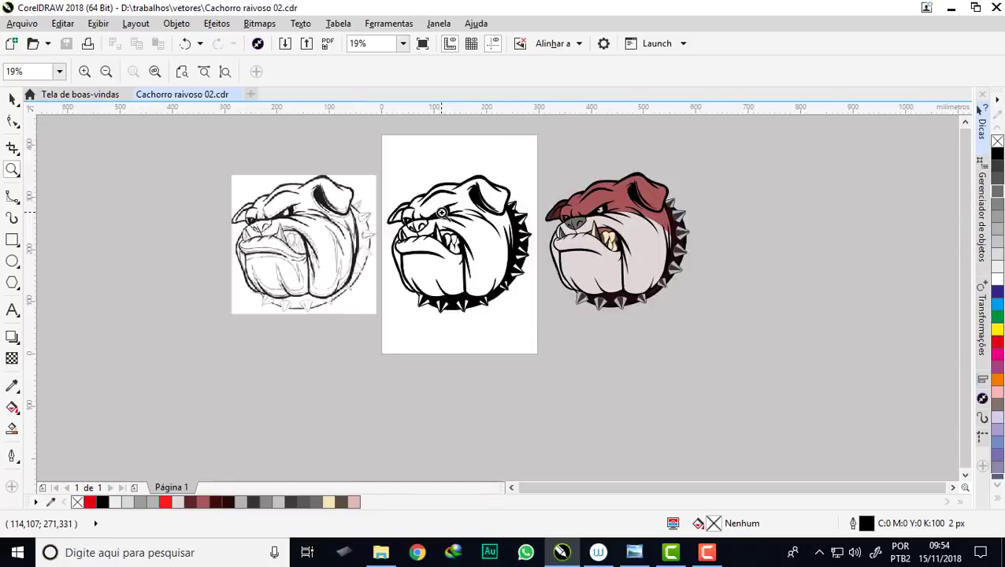
pyautogui.scroll(-2, 453, 212)
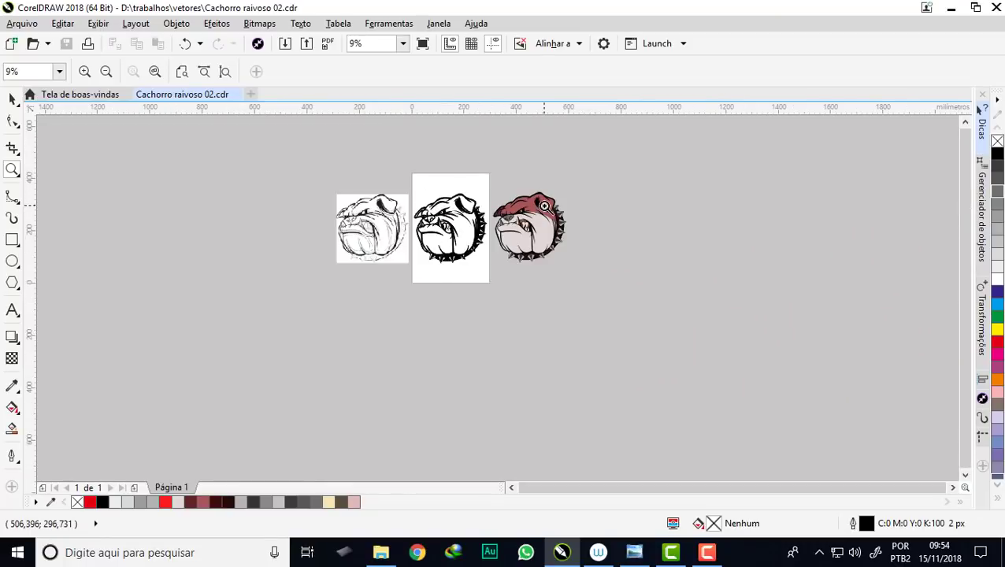
pyautogui.scroll(1, 542, 209)
pyautogui.scroll(2, 535, 209)
pyautogui.moveTo(350, 125)
pyautogui.mouseDown()
pyautogui.moveTo(663, 431)
pyautogui.moveTo(664, 418)
pyautogui.mouseUp()
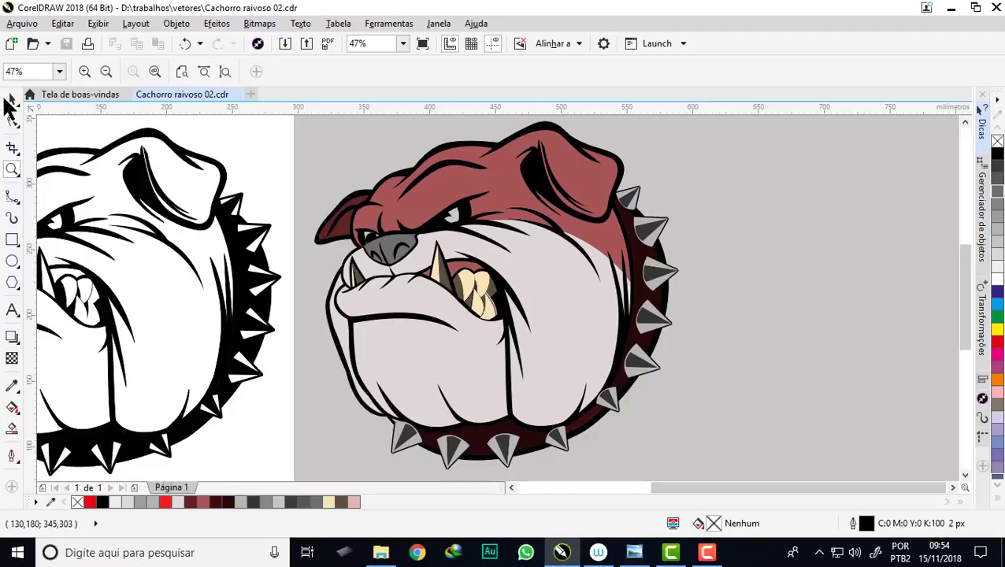
pyautogui.click(12, 99)
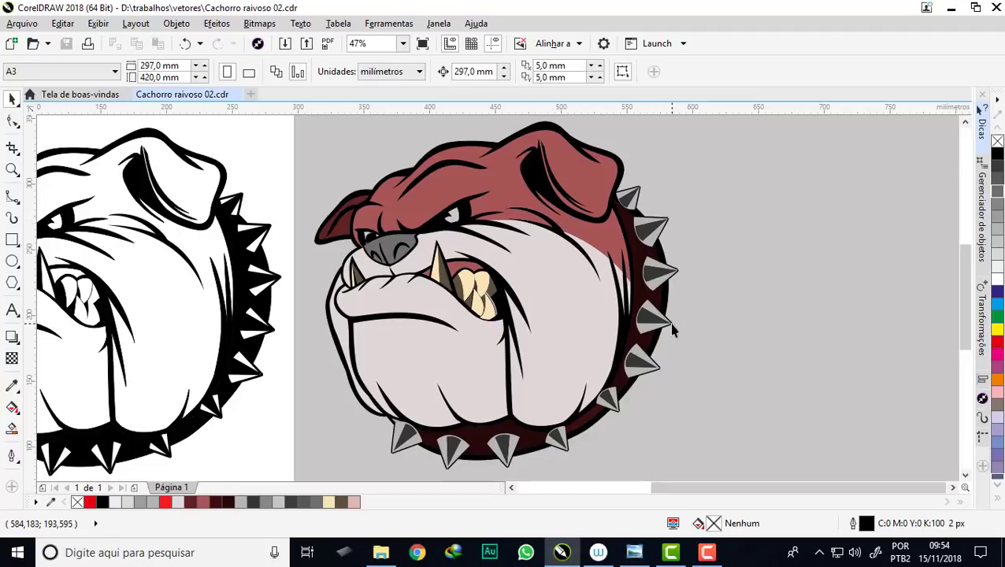
pyautogui.click(500, 197)
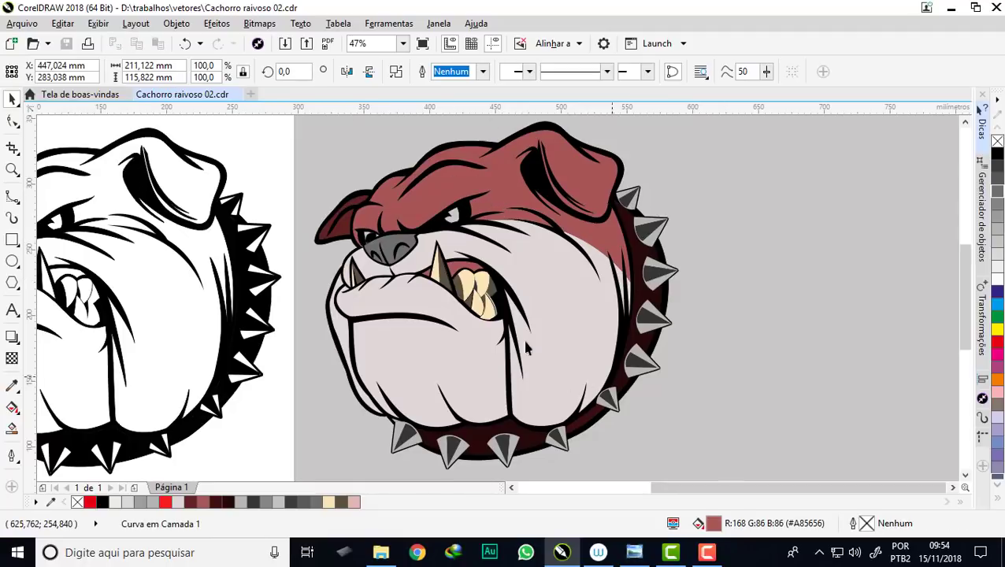
pyautogui.click(727, 249)
pyautogui.moveTo(510, 204); pyautogui.dragTo(842, 195)
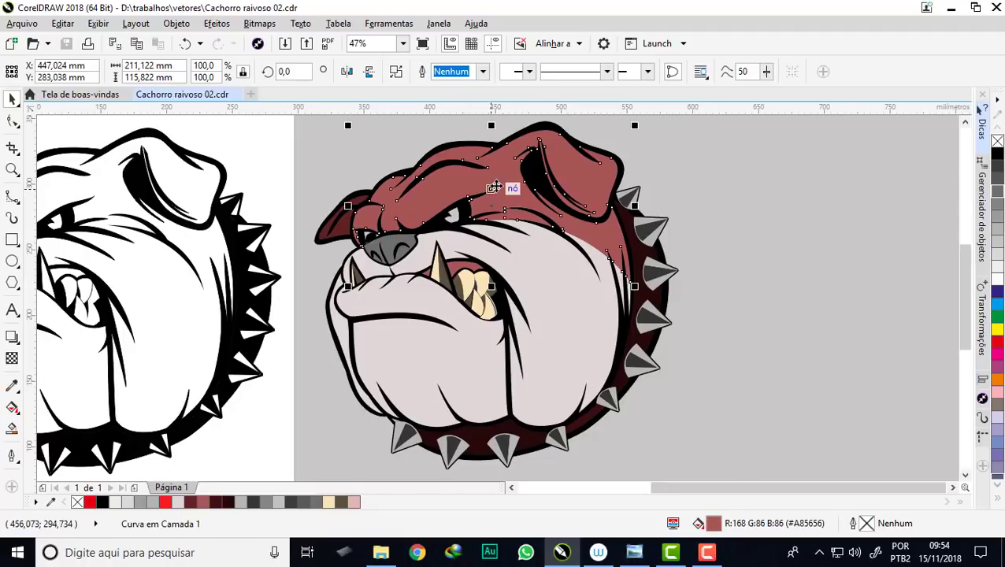
pyautogui.scroll(-3, 651, 175)
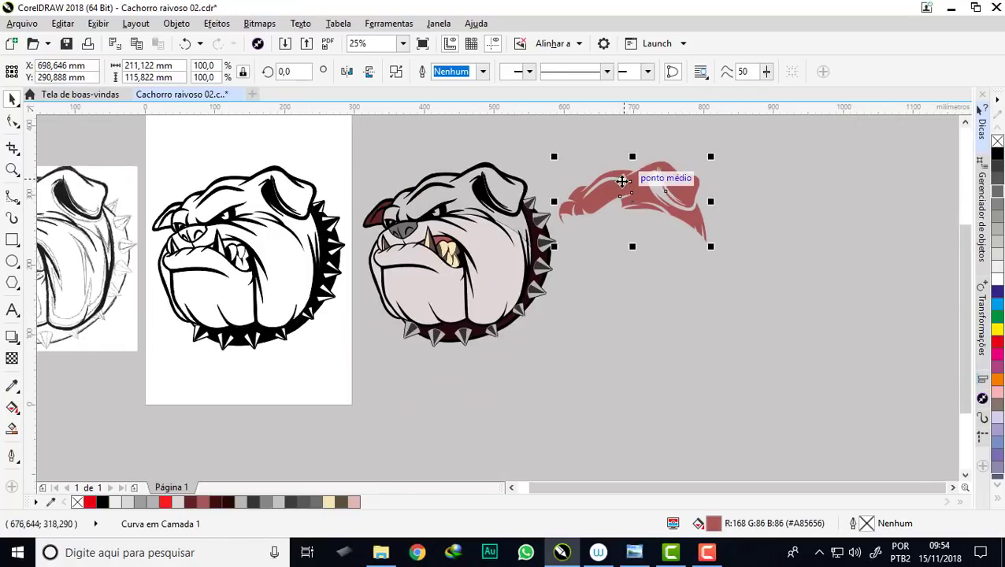
pyautogui.scroll(3, 624, 180)
pyautogui.moveTo(626, 180); pyautogui.dragTo(650, 175)
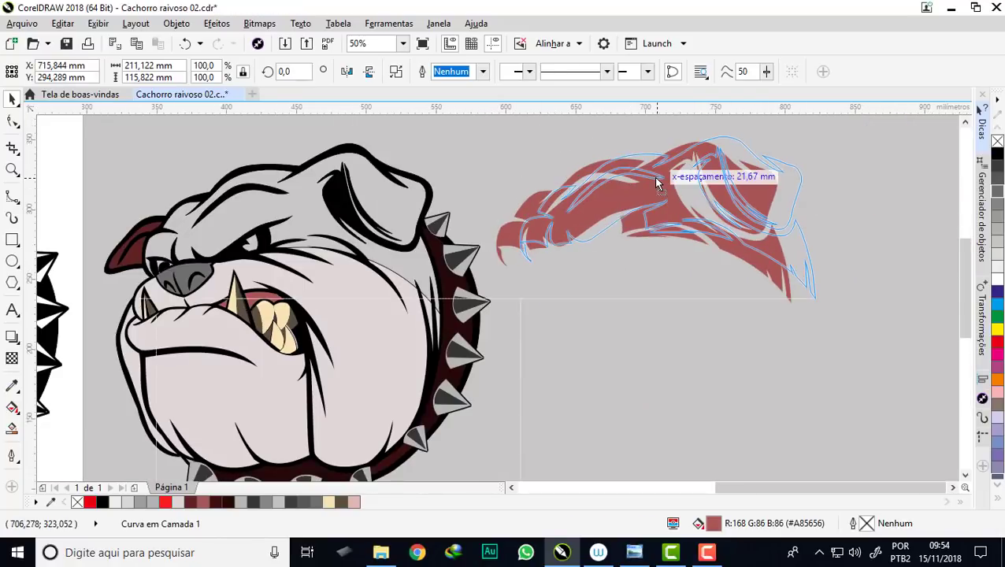
pyautogui.click(995, 156)
pyautogui.moveTo(366, 331); pyautogui.dragTo(692, 345)
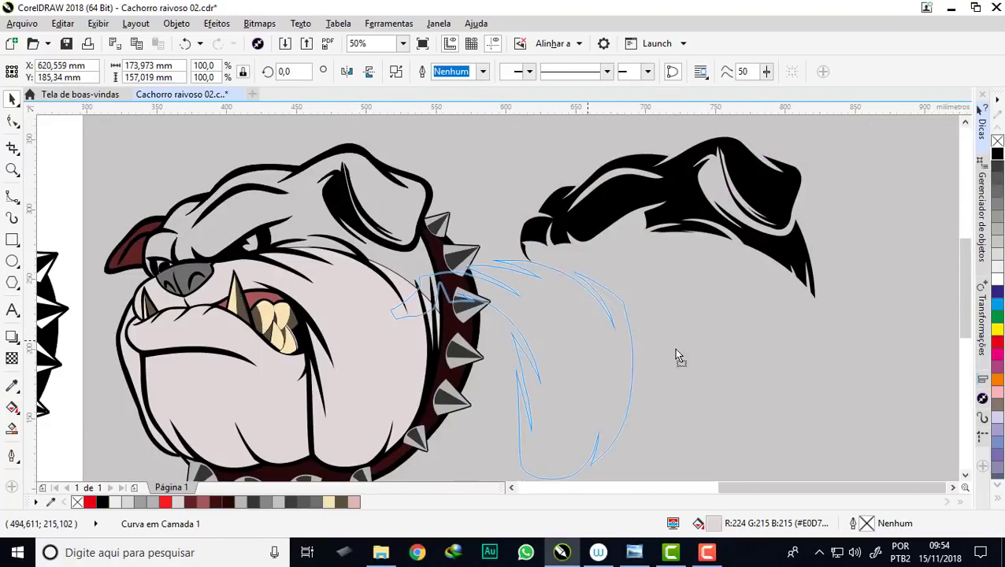
pyautogui.click(998, 155)
pyautogui.scroll(-2, 663, 244)
pyautogui.moveTo(664, 243); pyautogui.dragTo(683, 260)
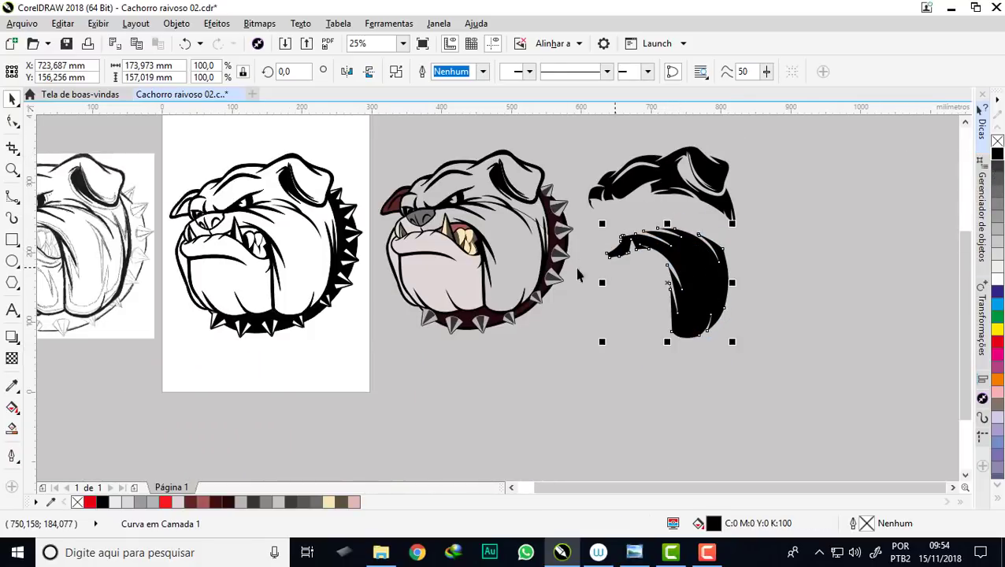
pyautogui.scroll(2, 526, 311)
pyautogui.scroll(-2, 518, 319)
pyautogui.scroll(2, 418, 237)
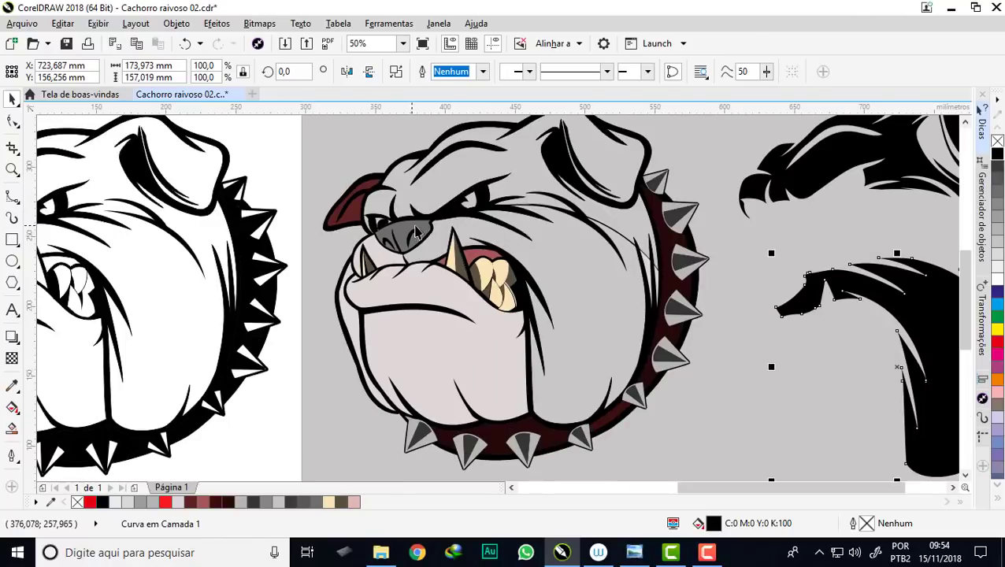
pyautogui.click(330, 163)
pyautogui.moveTo(331, 163); pyautogui.dragTo(327, 160)
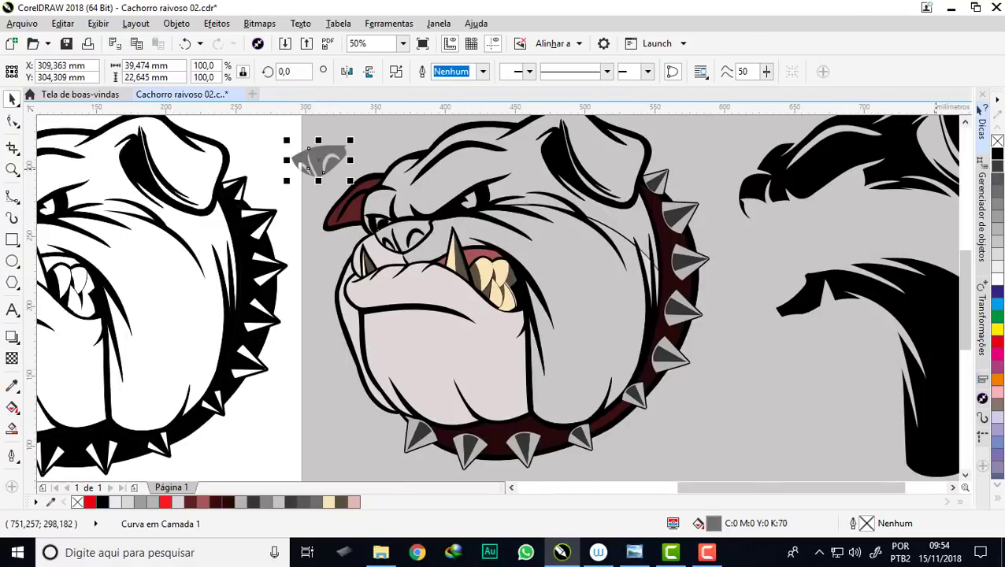
pyautogui.click(997, 153)
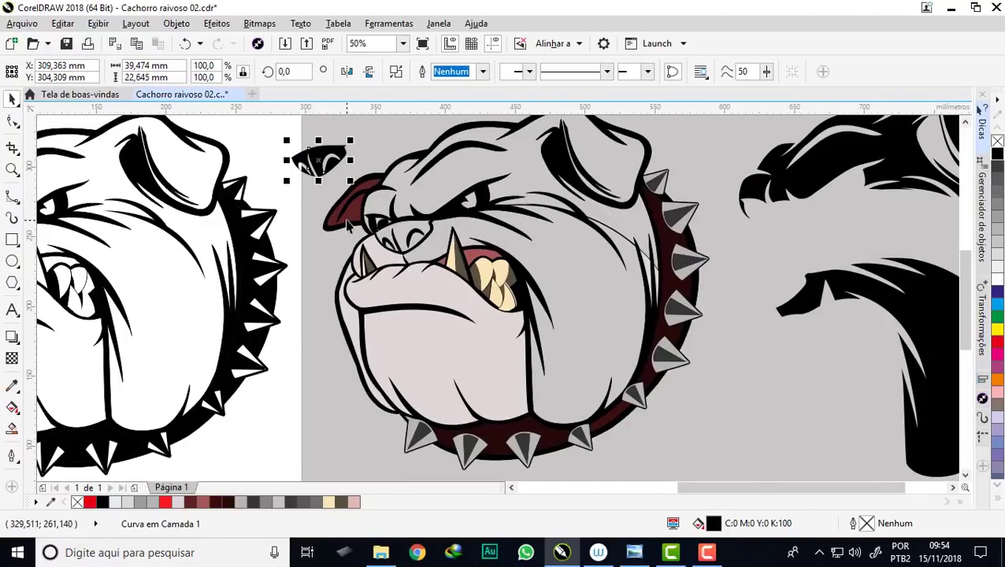
pyautogui.moveTo(369, 222); pyautogui.dragTo(721, 394)
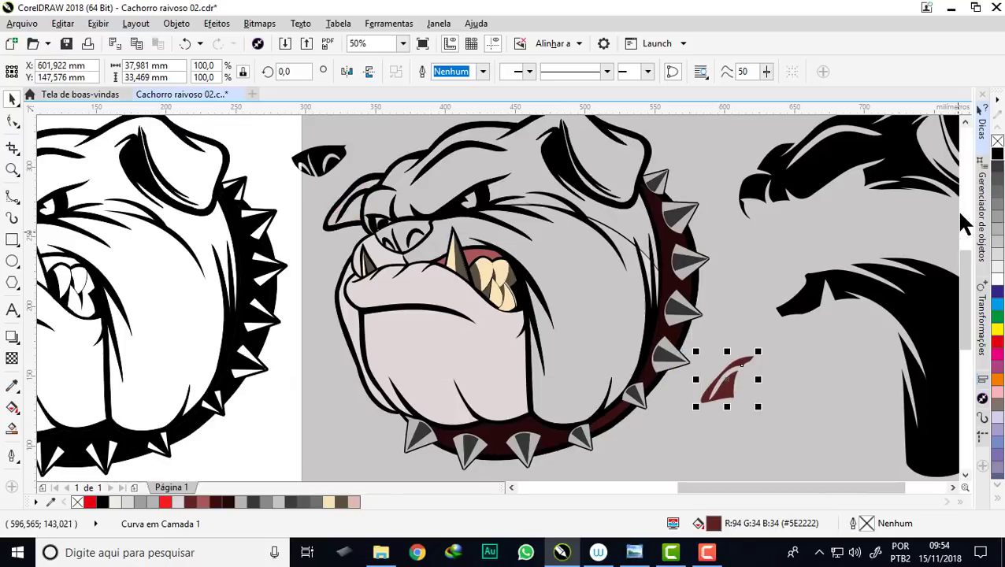
pyautogui.click(998, 154)
pyautogui.scroll(-2, 492, 202)
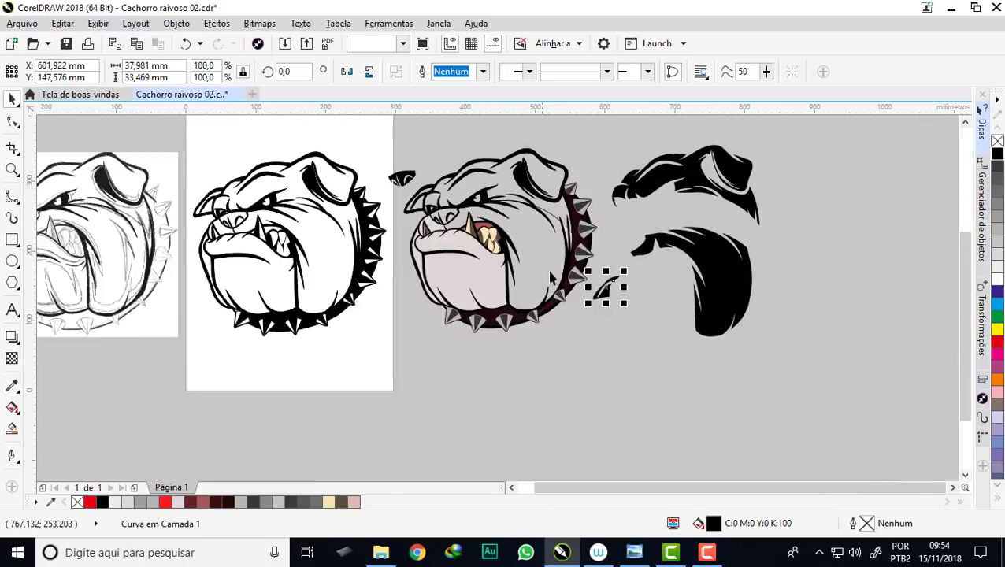
pyautogui.scroll(2, 552, 284)
pyautogui.scroll(-2, 528, 315)
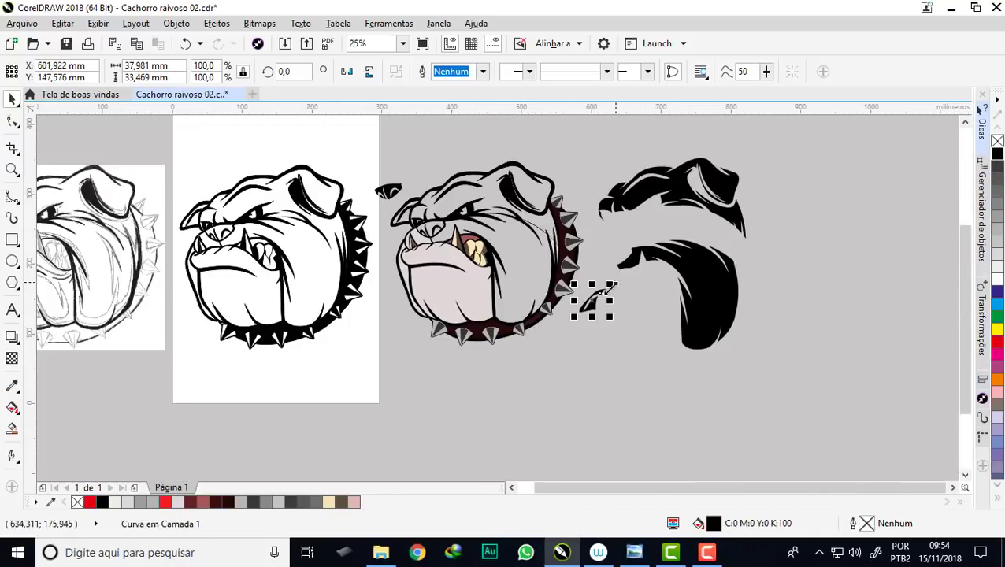
pyautogui.scroll(2, 679, 177)
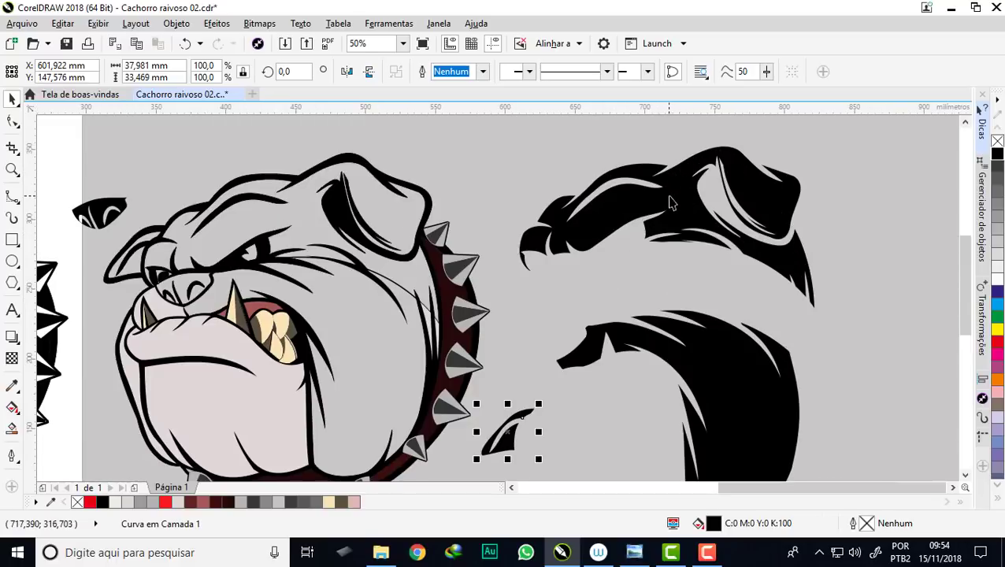
pyautogui.moveTo(684, 211); pyautogui.dragTo(679, 233)
pyautogui.scroll(-2, 680, 233)
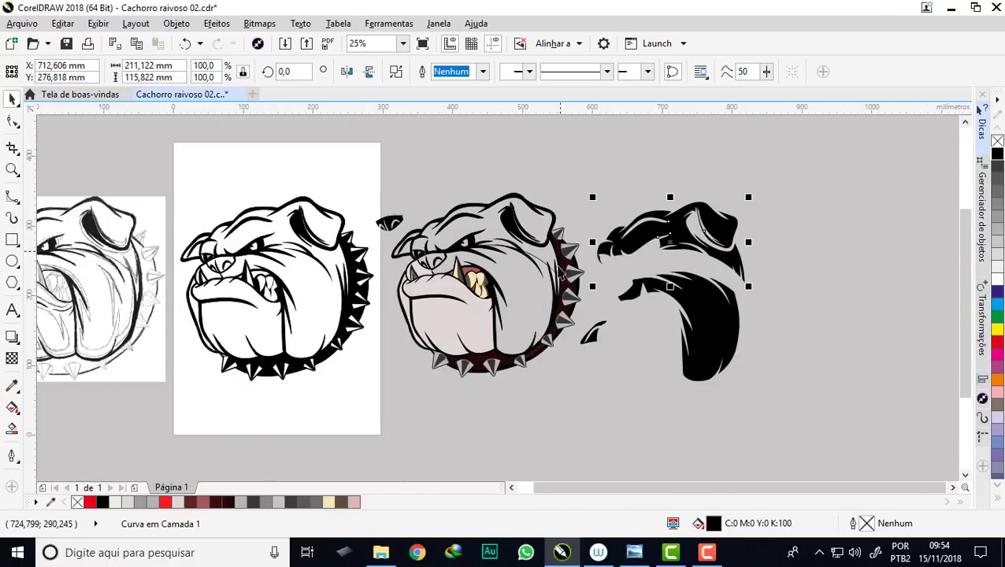
pyautogui.scroll(2, 554, 332)
pyautogui.scroll(-2, 551, 337)
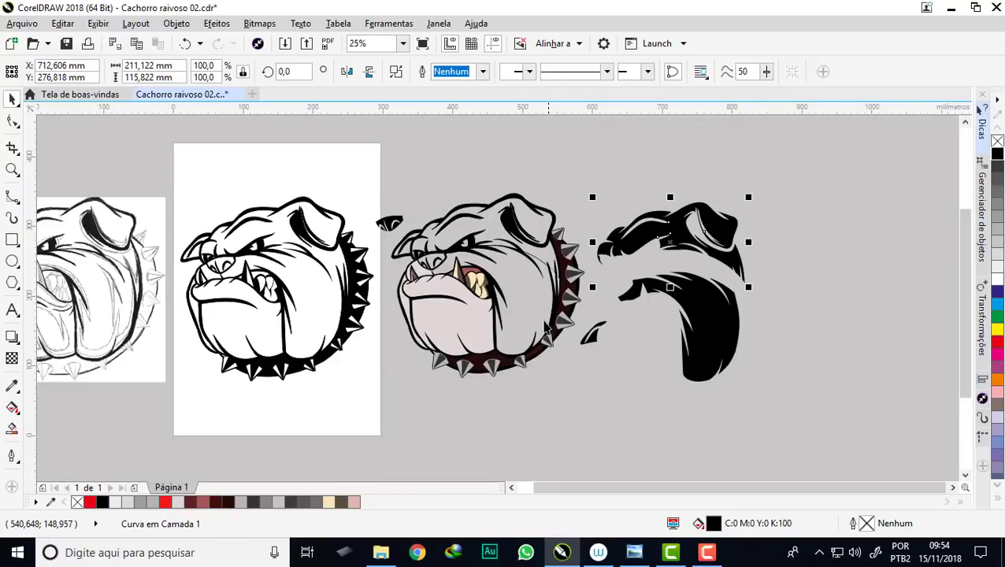
pyautogui.scroll(2, 533, 299)
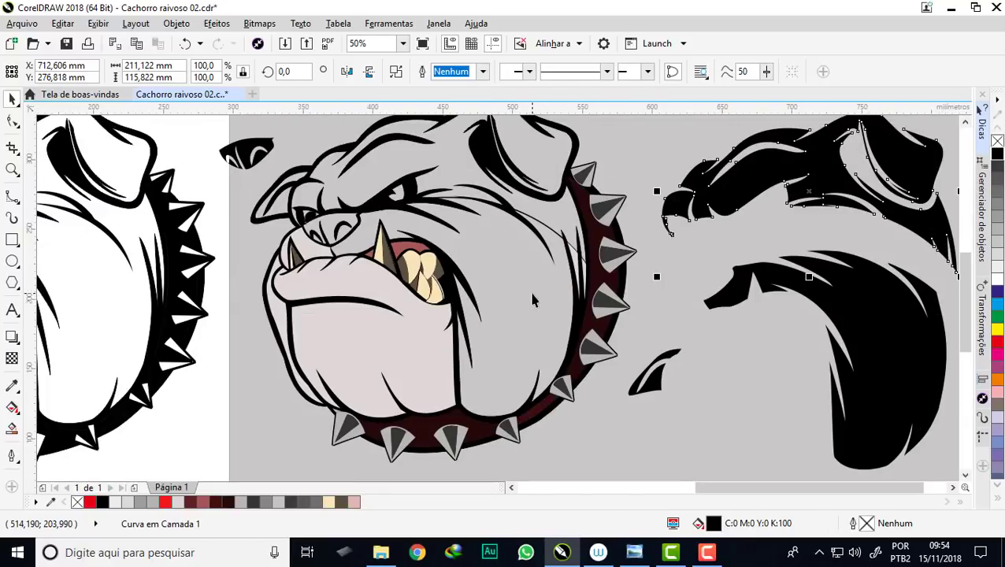
pyautogui.scroll(-2, 532, 300)
pyautogui.press('Tab')
pyautogui.hotkey('ctrl', 'z')
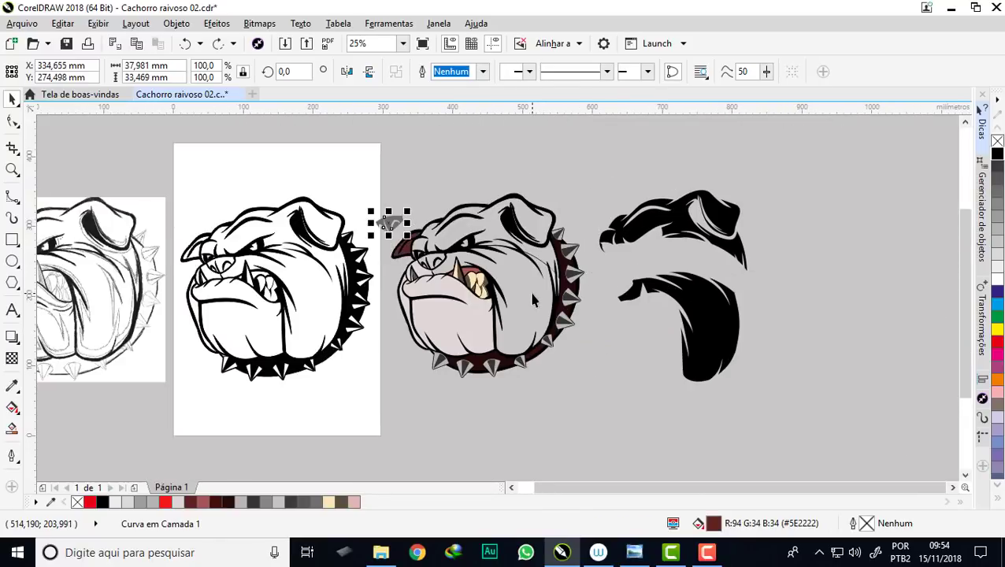
pyautogui.hotkey('ctrl', 'z')
pyautogui.hotkey('ctrl', 'z')
pyautogui.hotkey('ctrl', 'z')
pyautogui.hotkey('ctrl', 'z')
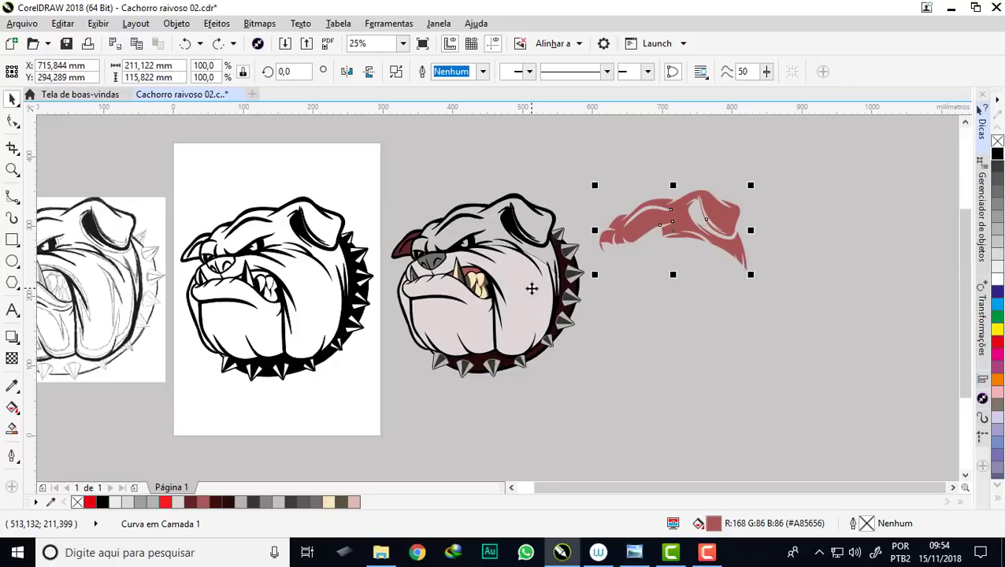
pyautogui.hotkey('ctrl', 'z')
pyautogui.hotkey('ctrl', 'z')
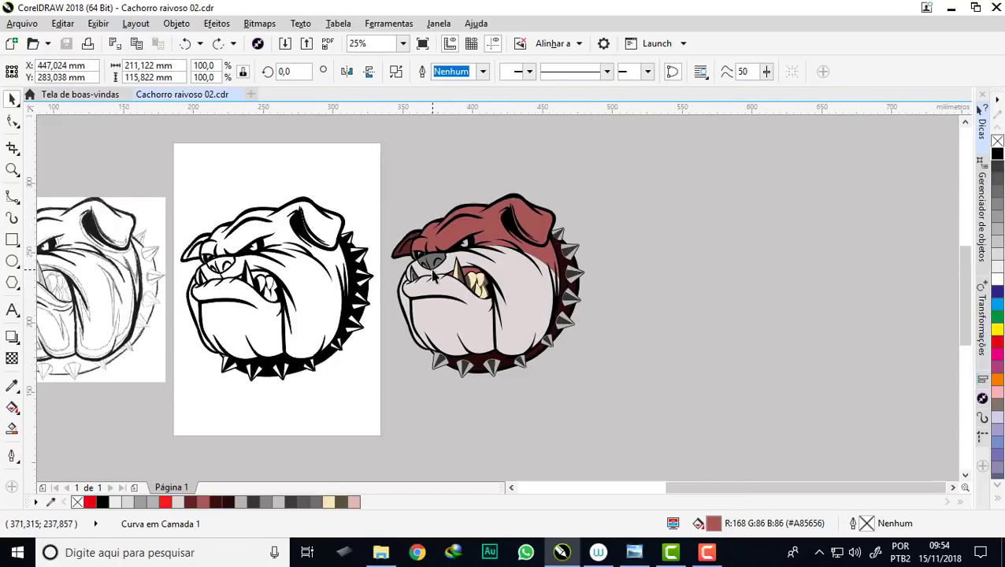
# Deselect everything, zoom to fit all three bulldogs with F4, and show full-screen preview
pyautogui.scroll(2, 433, 272)
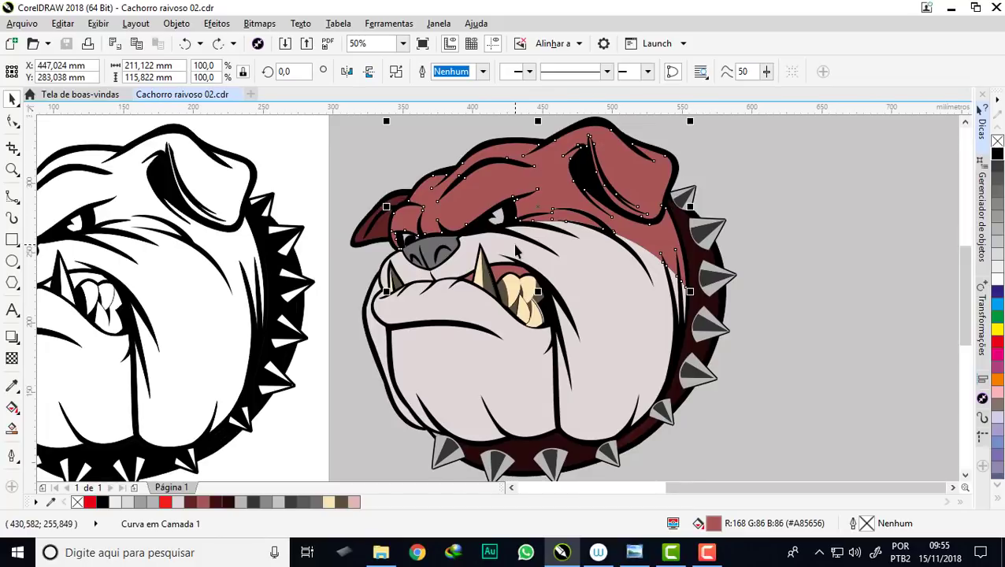
pyautogui.click(752, 378)
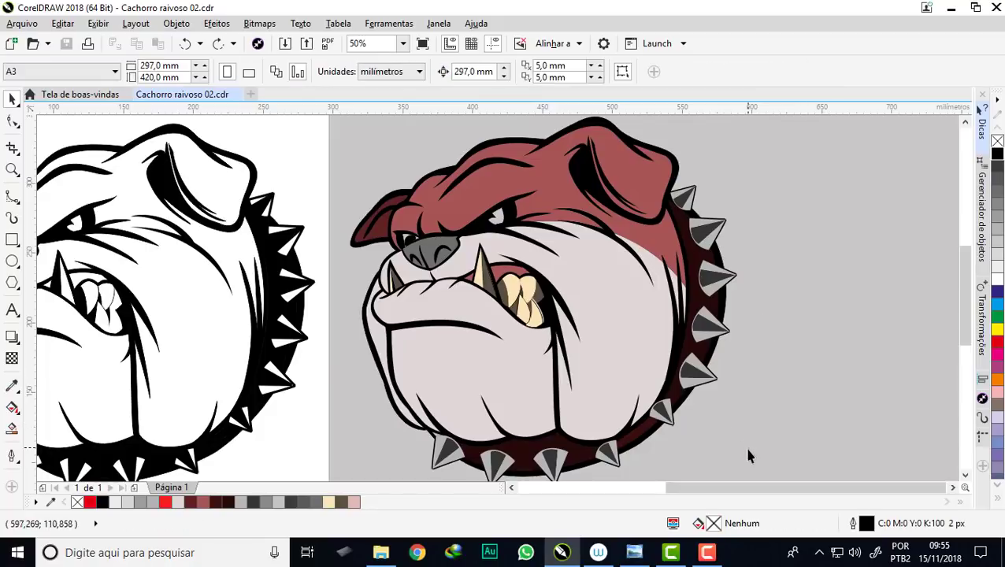
pyautogui.press('F4')
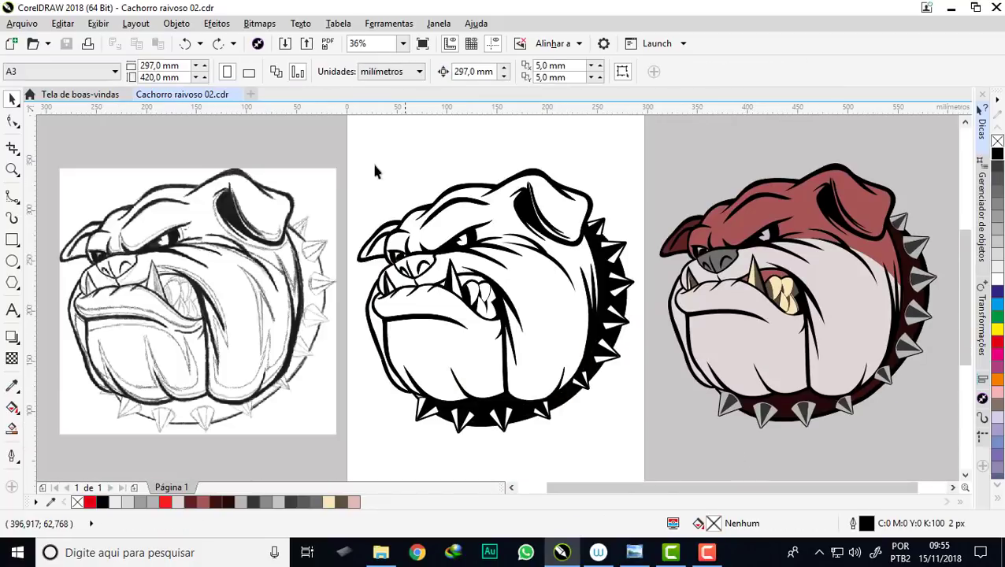
pyautogui.click(423, 43)
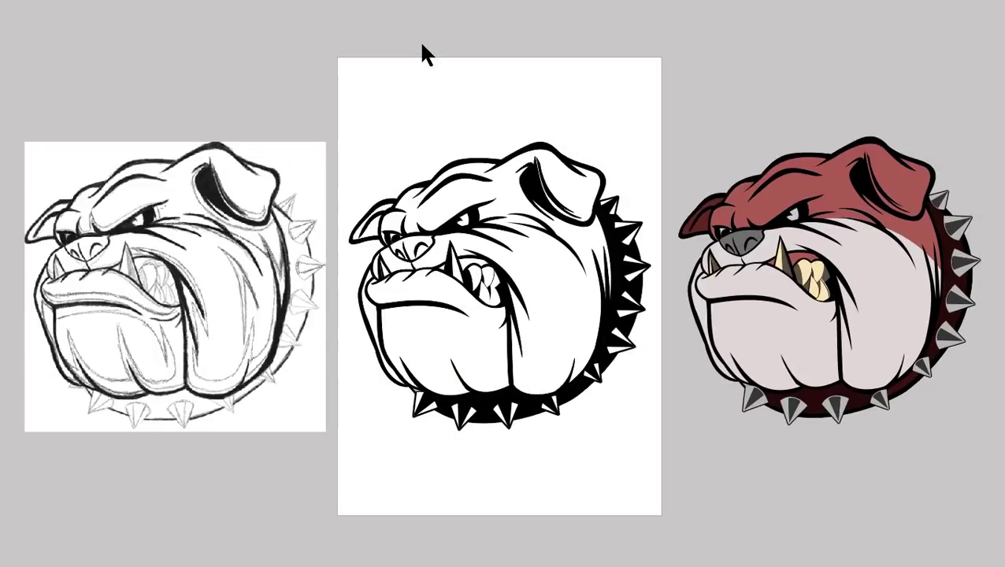